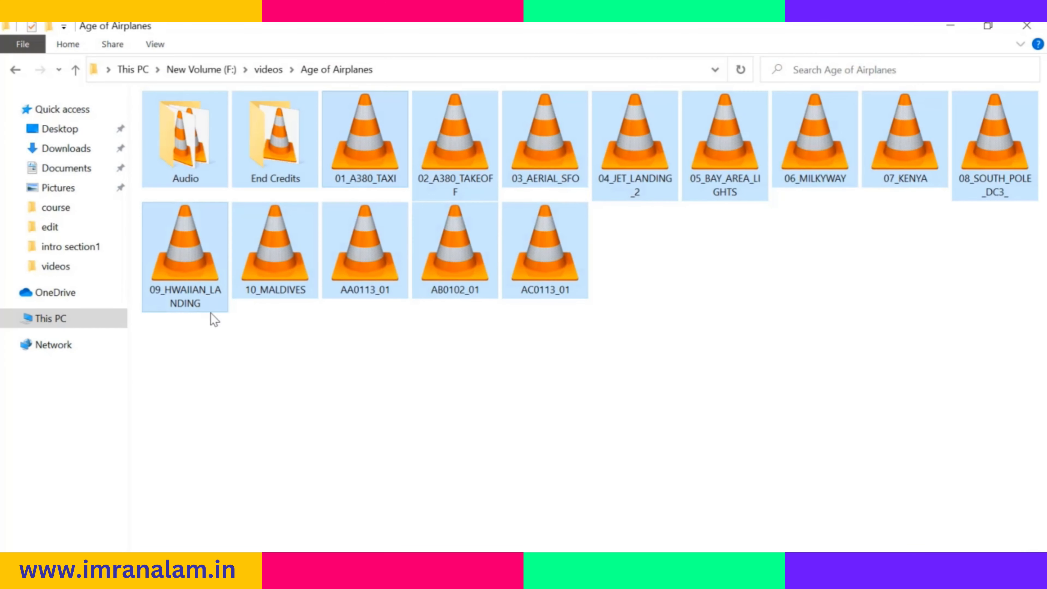
# Import all clips and folders from Age of Airplanes into the DaVinci Resolve media pool, changing the project frame rate to match
pyautogui.moveTo(163, 330); pyautogui.dragTo(1026, 124)
pyautogui.moveTo(744, 140); pyautogui.dragTo(132, 271)
pyautogui.moveTo(136, 217); pyautogui.dragTo(142, 197)
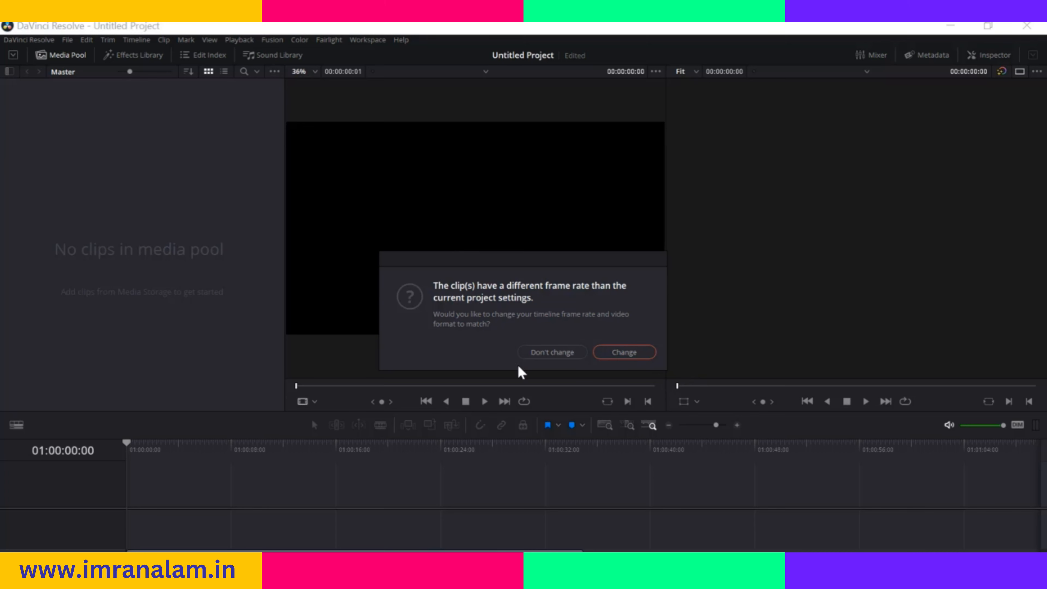
pyautogui.click(623, 355)
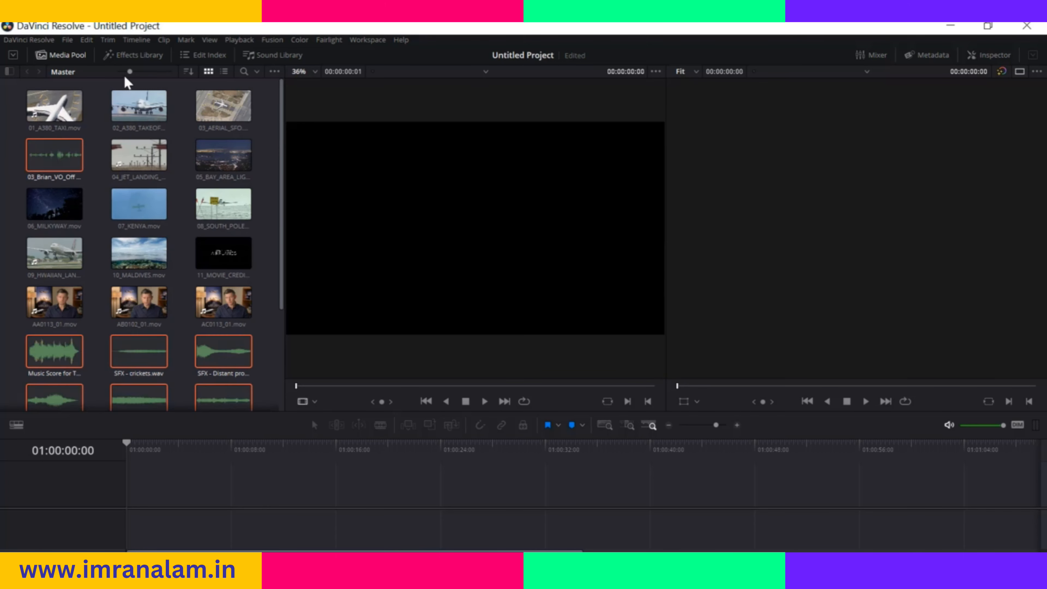
# Explore the media pool's display options: thumbnail size, sort criteria, list and thumbnail views, and the clip search
pyautogui.moveTo(129, 72); pyautogui.dragTo(129, 72)
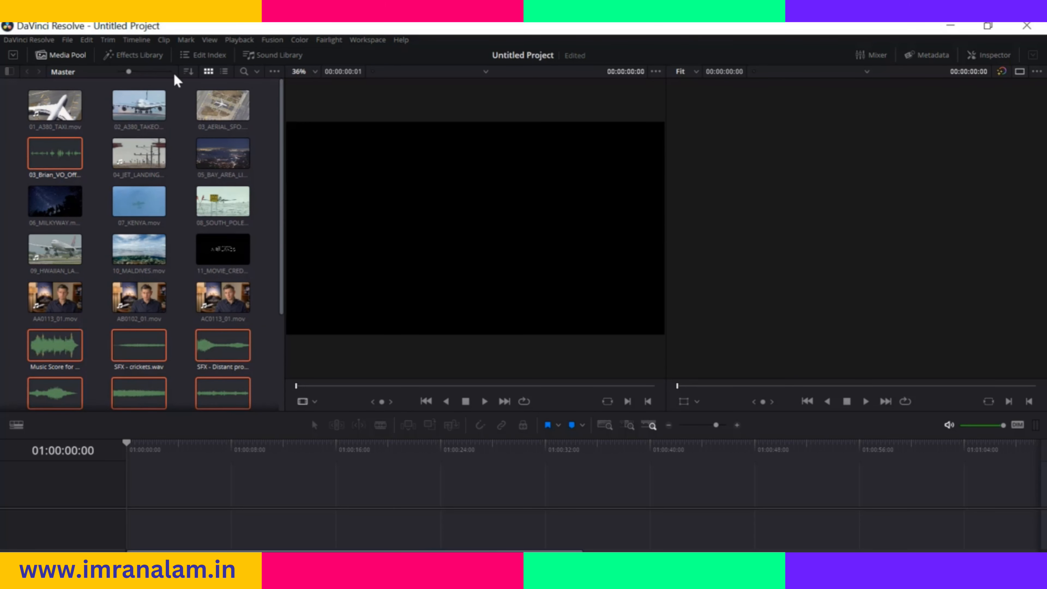
pyautogui.click(189, 72)
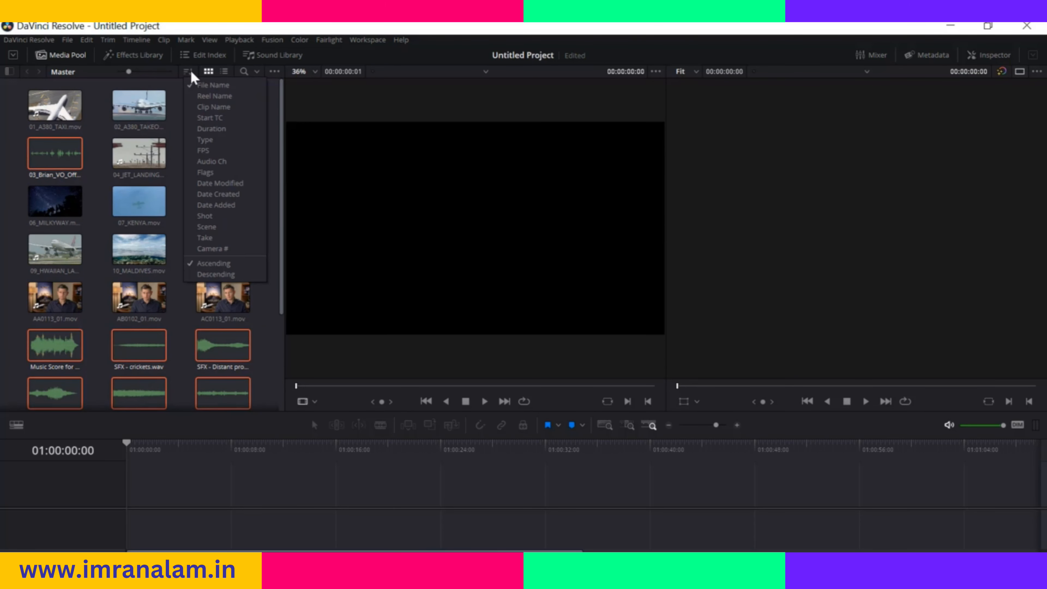
pyautogui.click(175, 88)
pyautogui.click(224, 71)
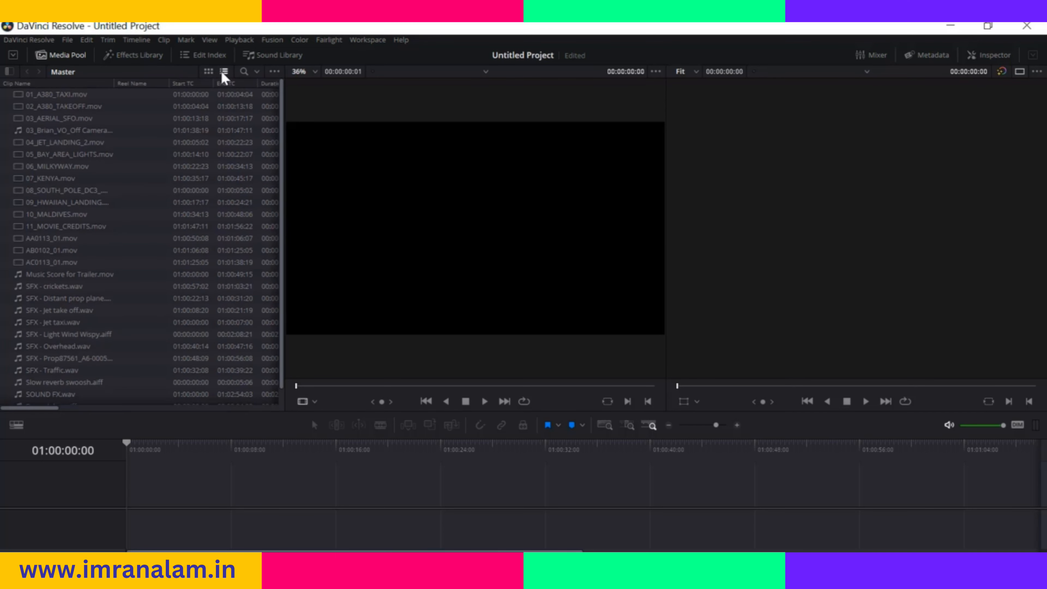
pyautogui.click(208, 71)
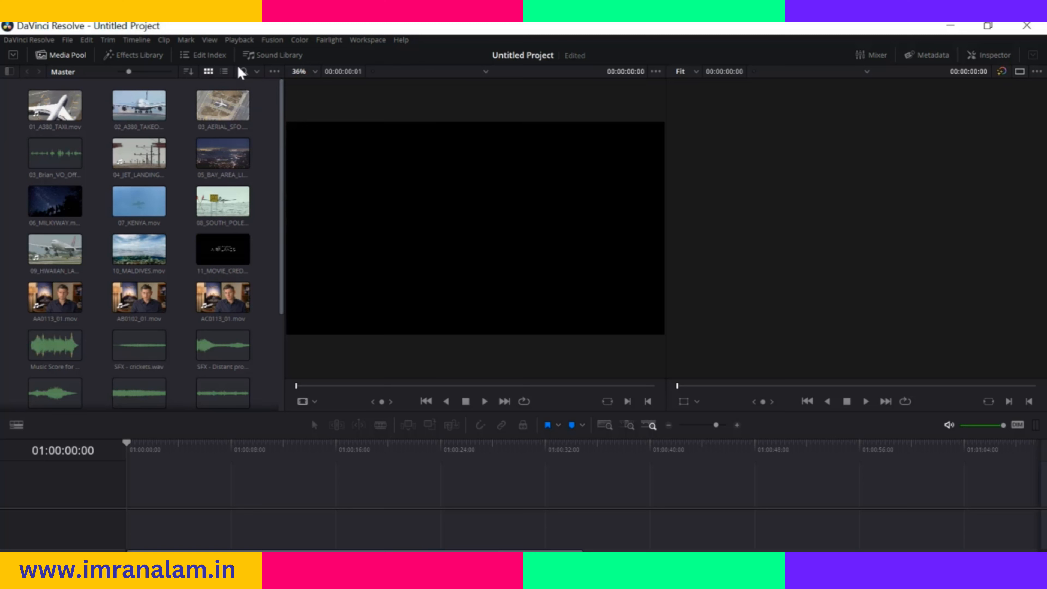
pyautogui.click(243, 71)
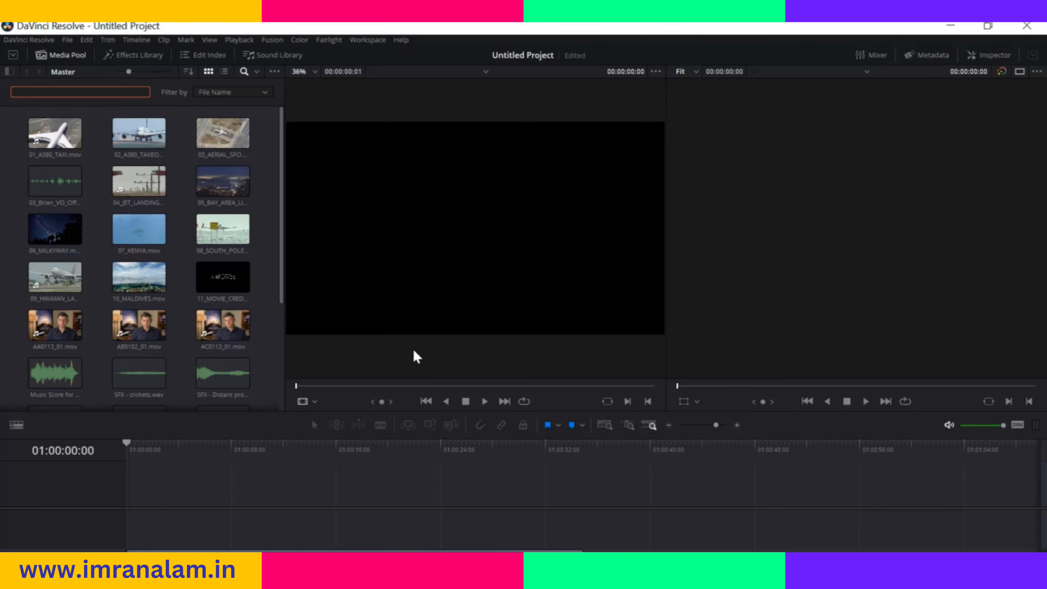
# Load 10_MALDIVES.mov in the source viewer, play it from the start and mark an In point at 01:00:39:16
pyautogui.click(131, 275)
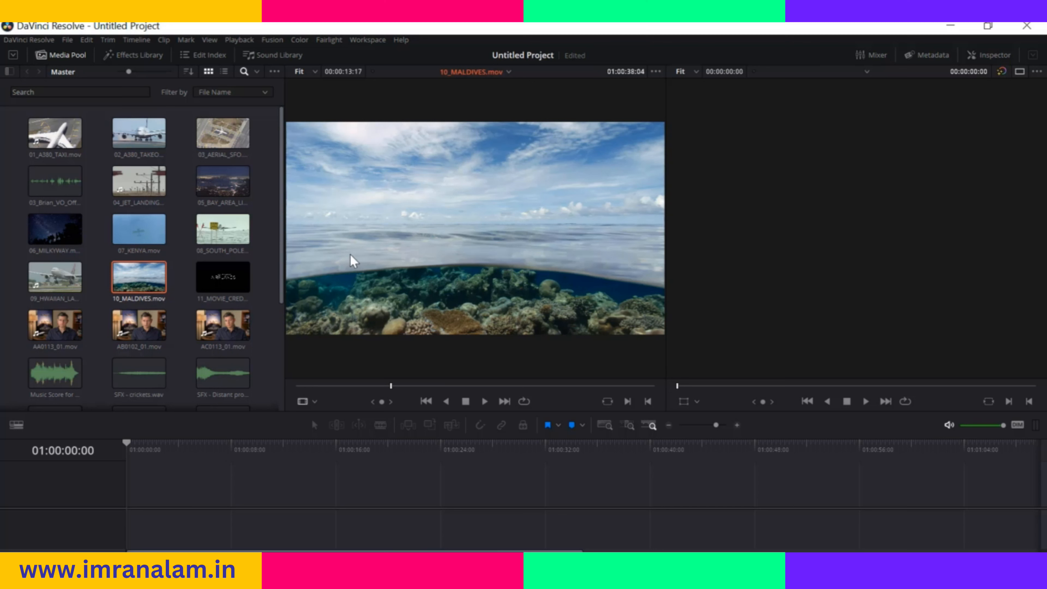
pyautogui.moveTo(391, 386); pyautogui.dragTo(282, 392)
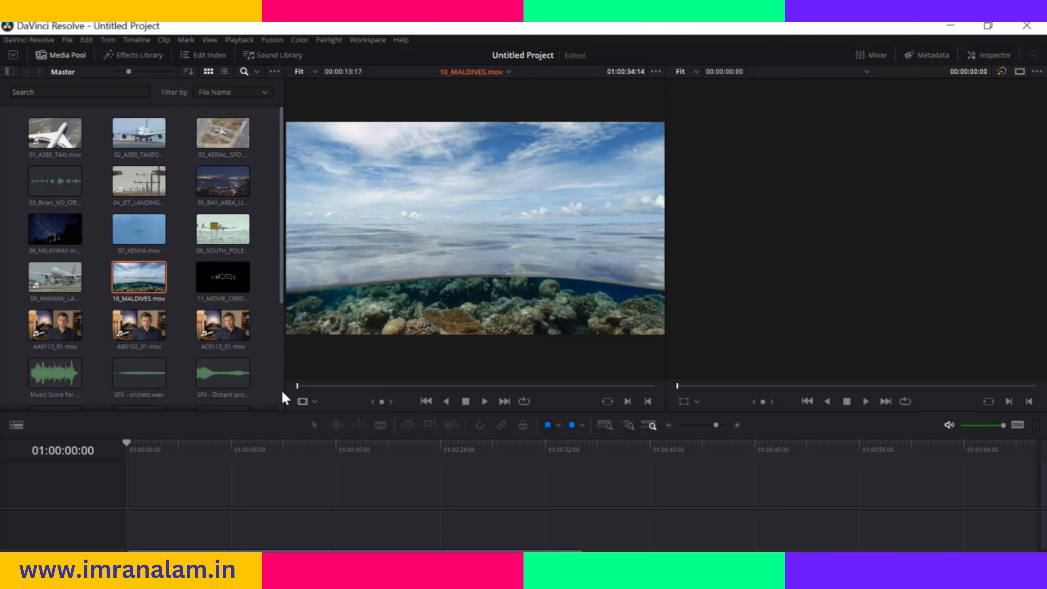
pyautogui.press('Left')
pyautogui.press('Left')
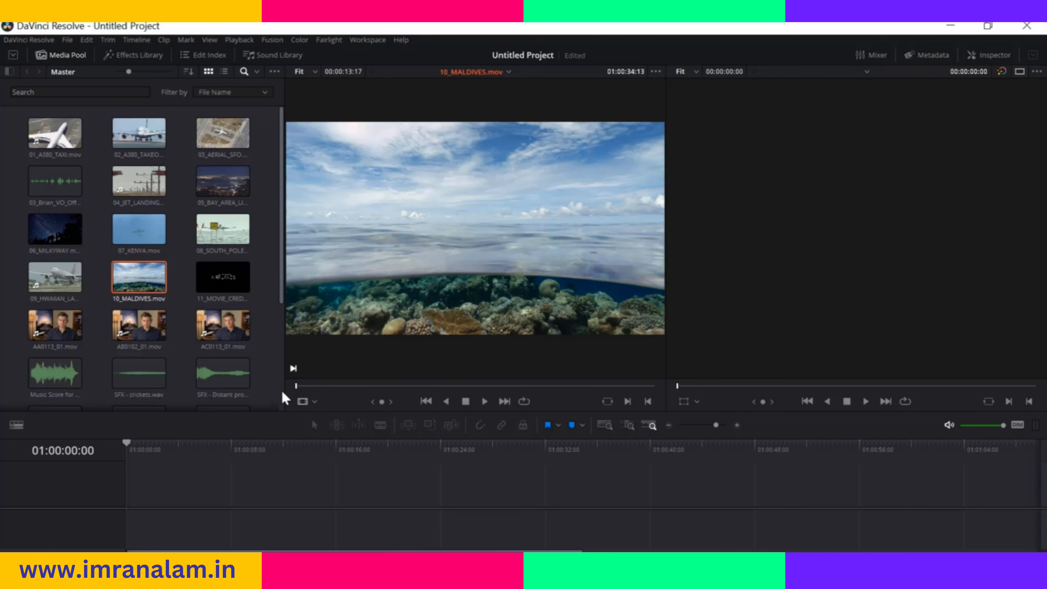
pyautogui.press('space')
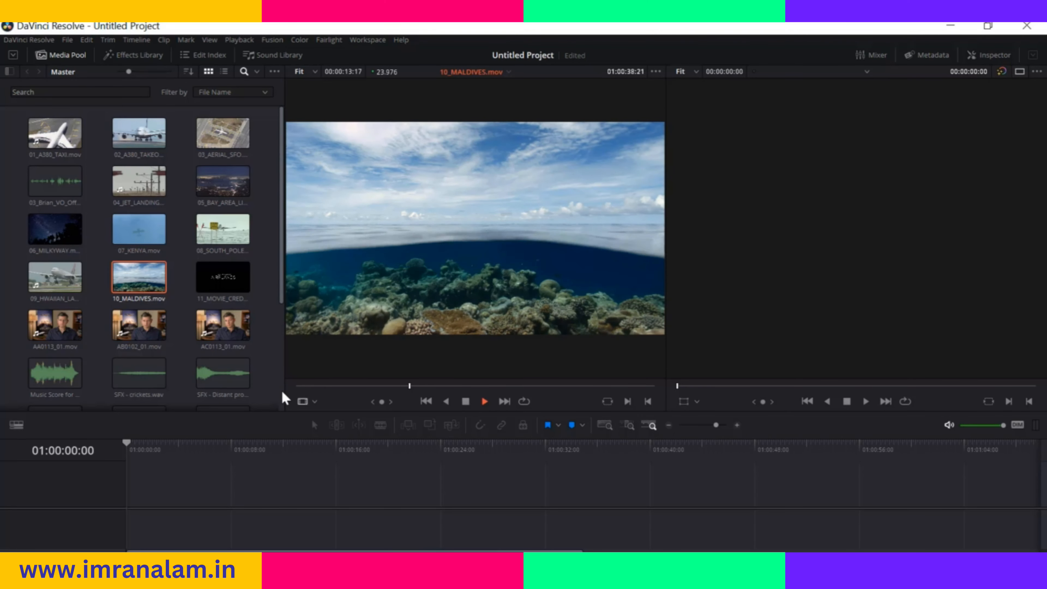
pyautogui.press('space')
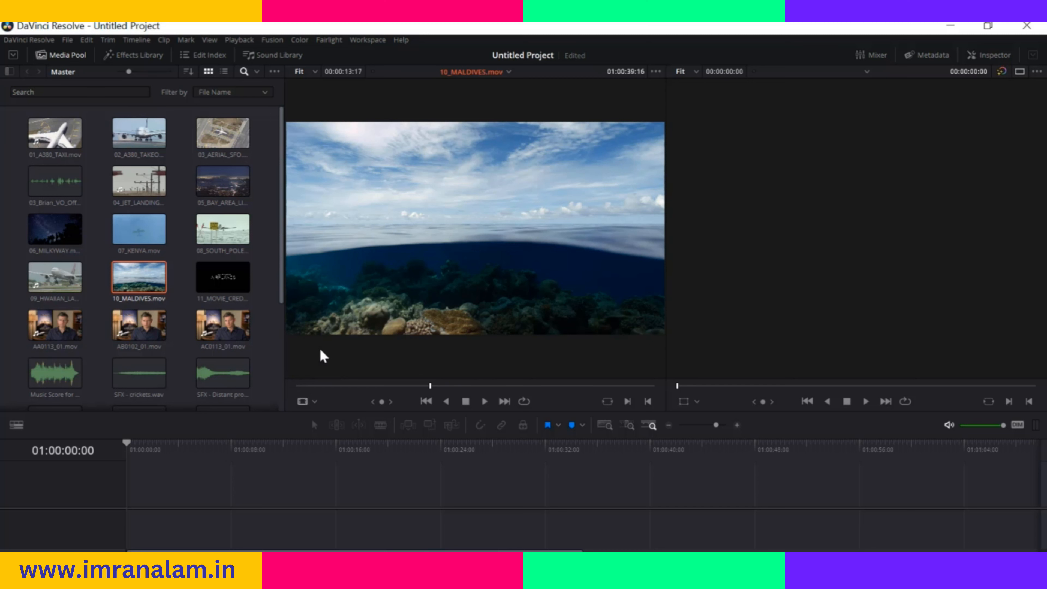
pyautogui.press('i')
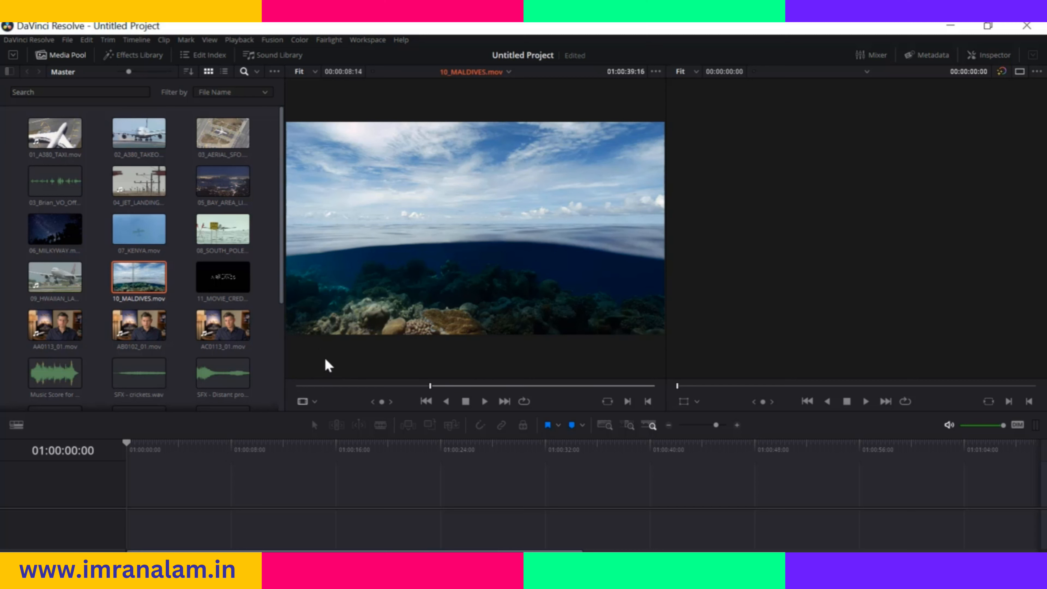
# Mark the Maldives clip's Out point at 01:00:43:03 and place the marked range at the start of Video 1 in a new timeline
pyautogui.press('space')
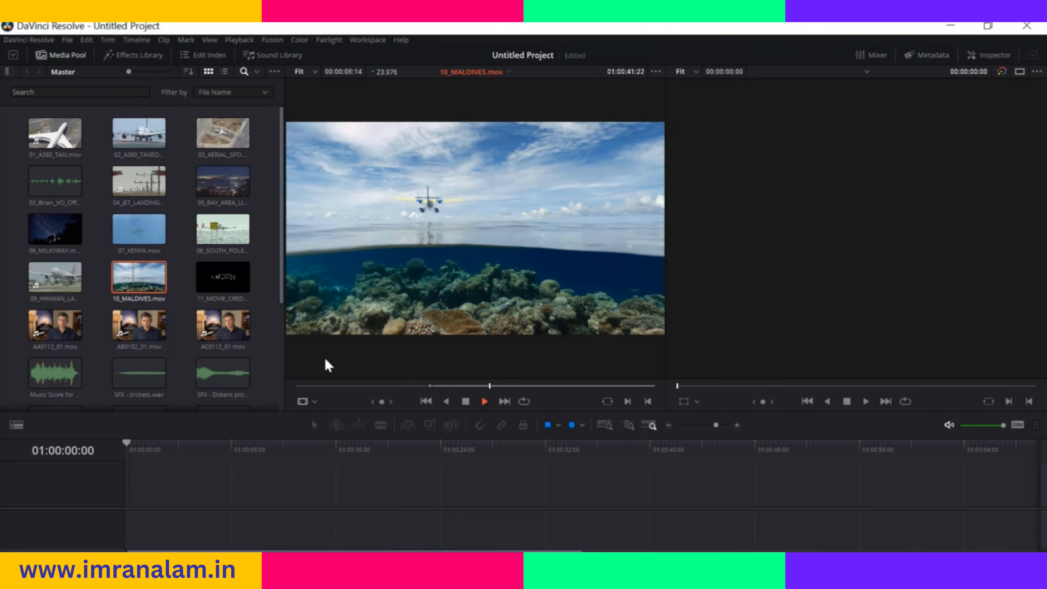
pyautogui.press('space')
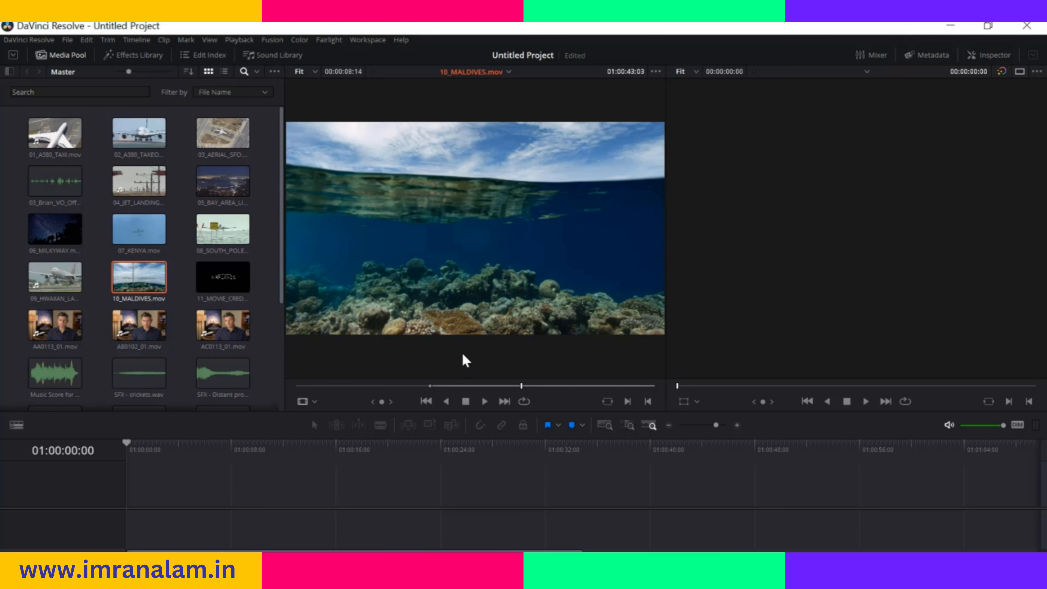
pyautogui.press('o')
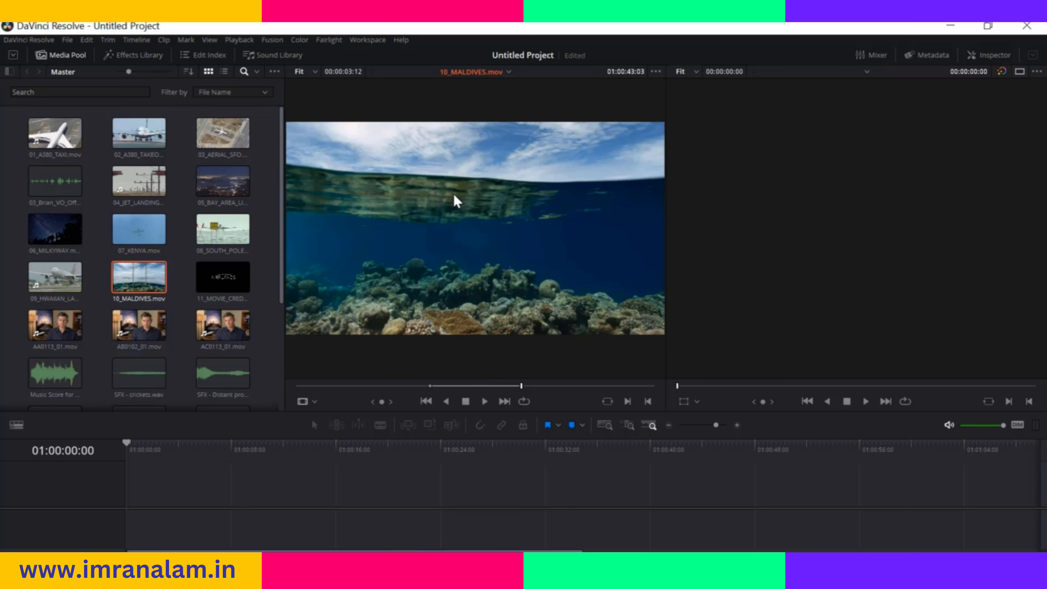
pyautogui.moveTo(456, 202); pyautogui.dragTo(136, 498)
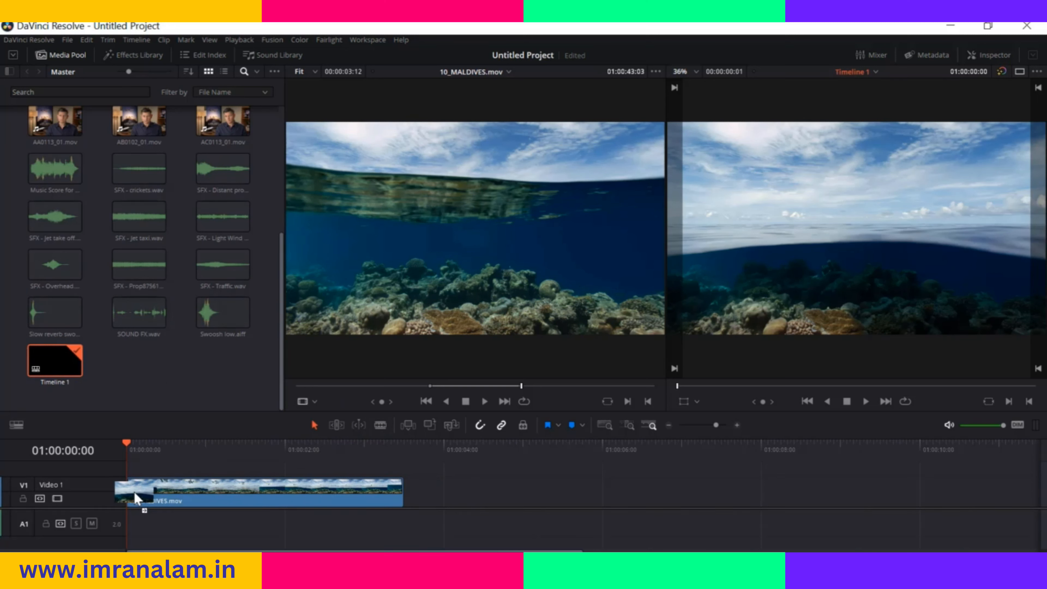
pyautogui.moveTo(134, 492); pyautogui.dragTo(134, 492)
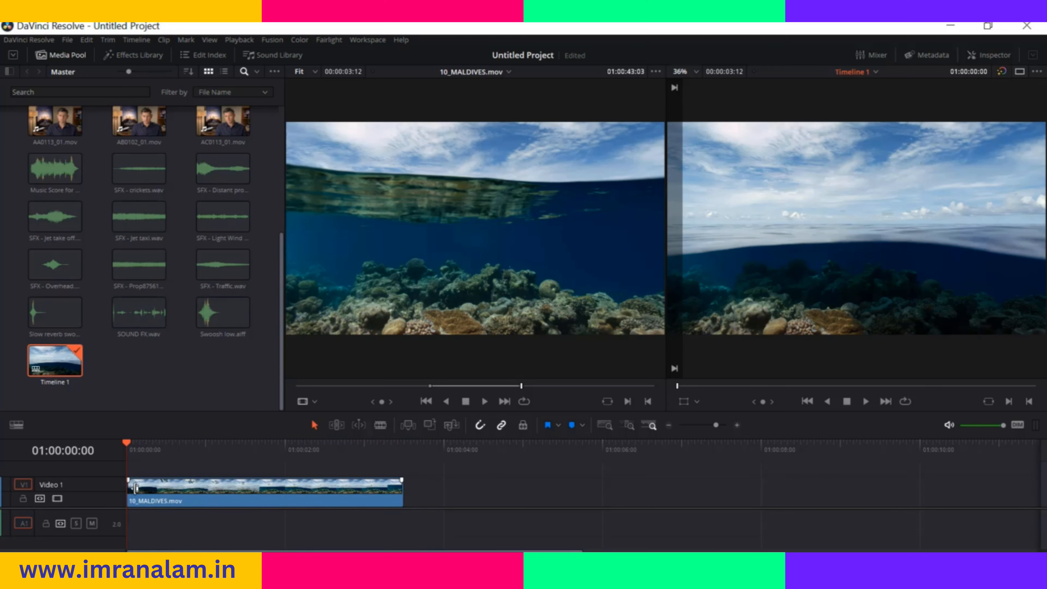
# Load AB0102_01.mov in the source viewer, rewind it to the start and show its full clip audio waveform
pyautogui.scroll(3, 247, 402)
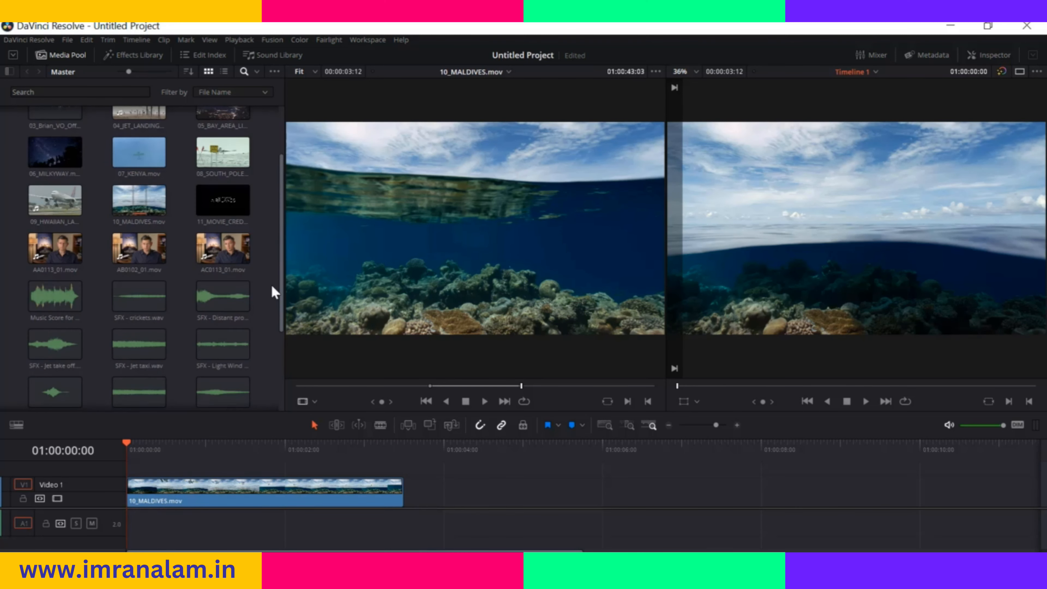
pyautogui.click(138, 258)
pyautogui.doubleClick(137, 257)
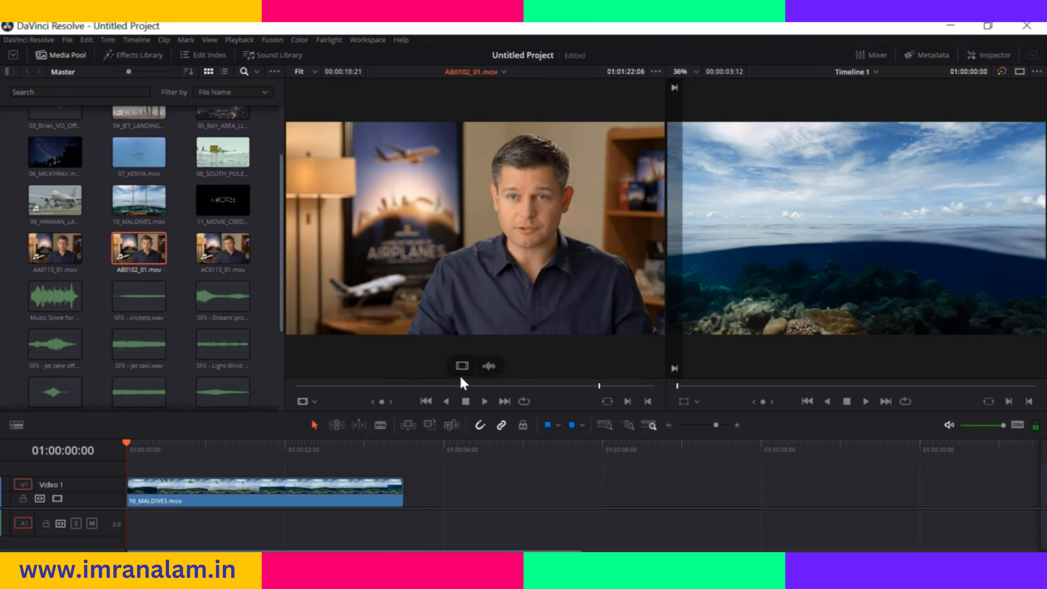
pyautogui.moveTo(598, 388); pyautogui.dragTo(283, 389)
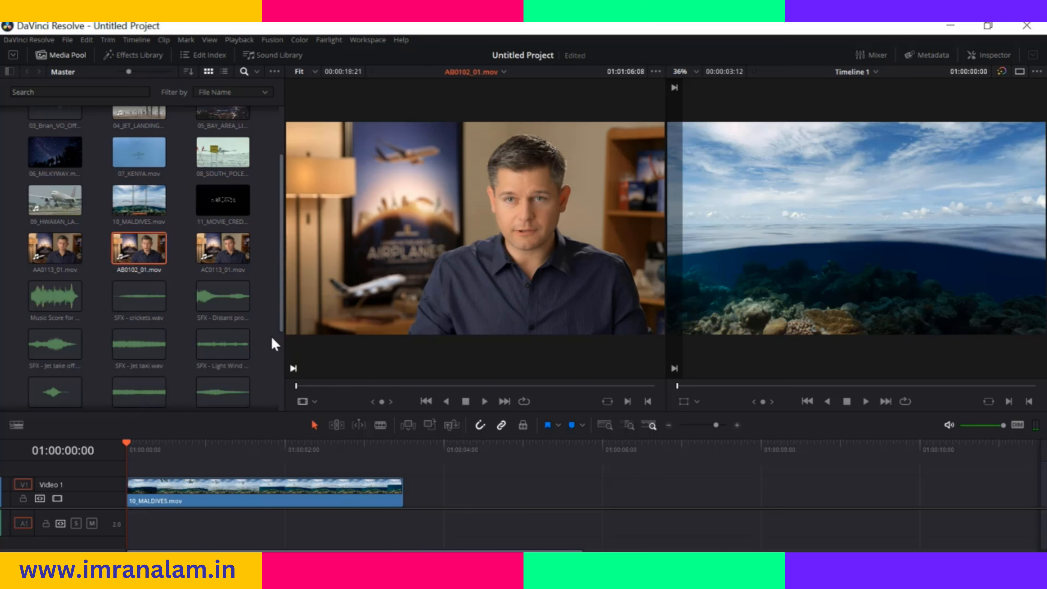
pyautogui.moveTo(501, 268)
pyautogui.click(655, 73)
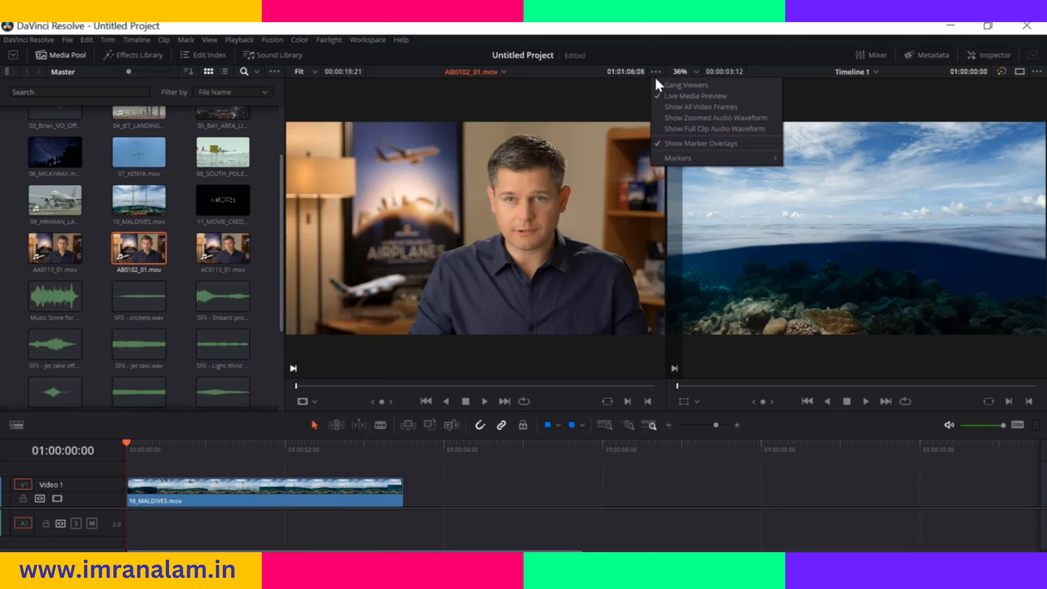
pyautogui.click(684, 129)
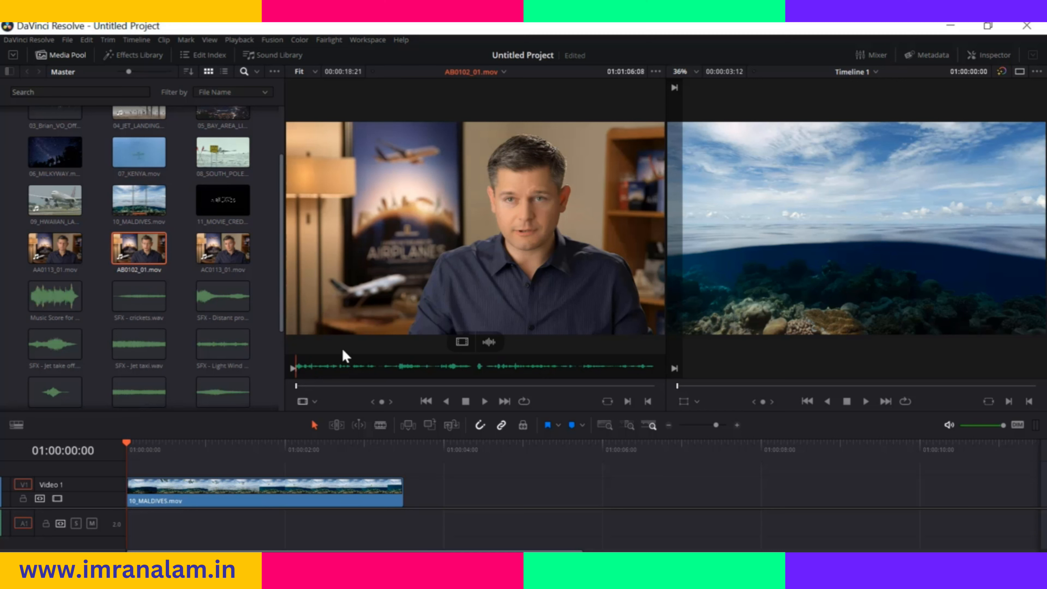
# Mark an Out point at 01:01:10:13 in AB0102_01.mov and place the marked range directly after the Maldives clip on the timeline
pyautogui.moveTo(296, 385); pyautogui.dragTo(376, 392)
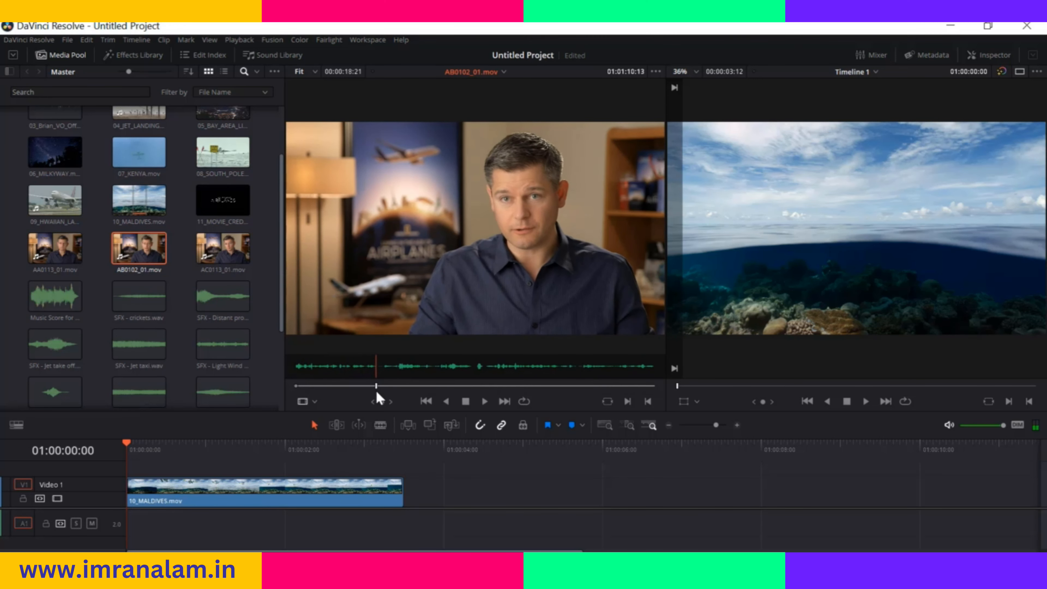
pyautogui.press('o')
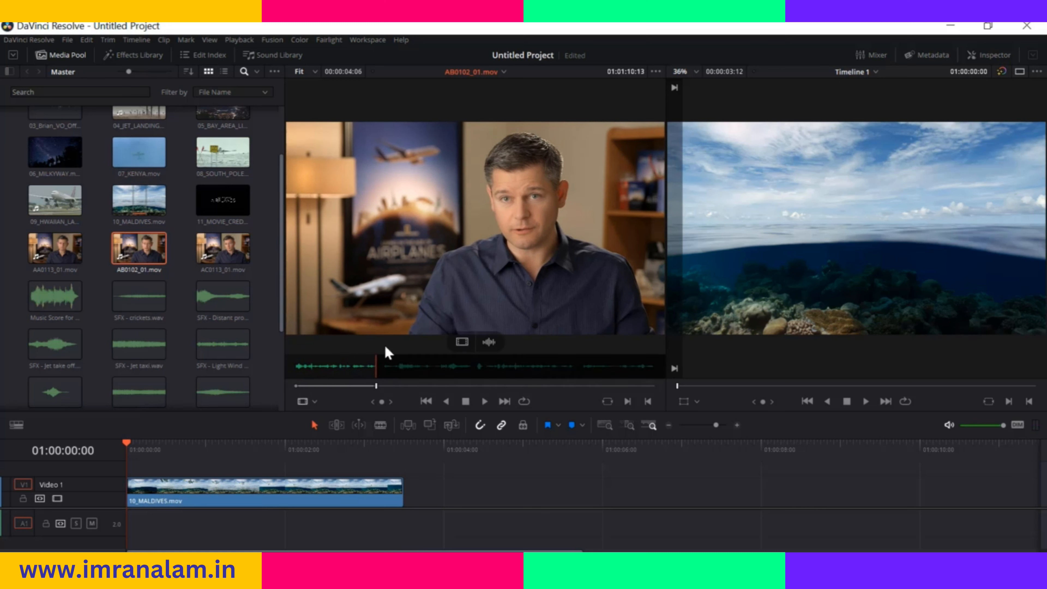
pyautogui.moveTo(437, 206); pyautogui.dragTo(406, 503)
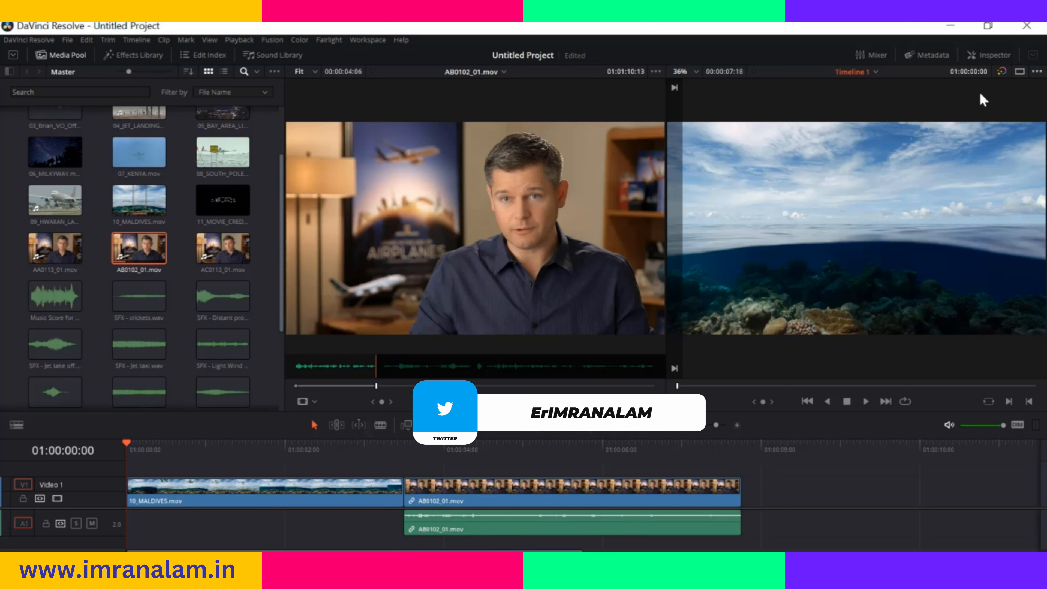
# Switch to a single timeline viewer with the media pool hidden, and enlarge the viewer by shrinking the timeline area
pyautogui.click(1019, 72)
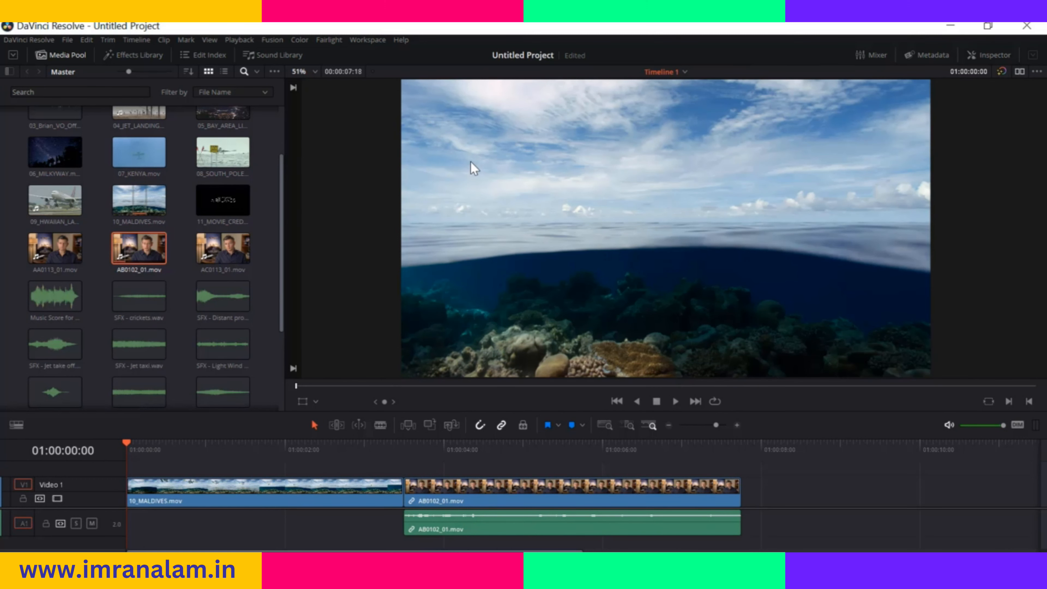
pyautogui.click(60, 56)
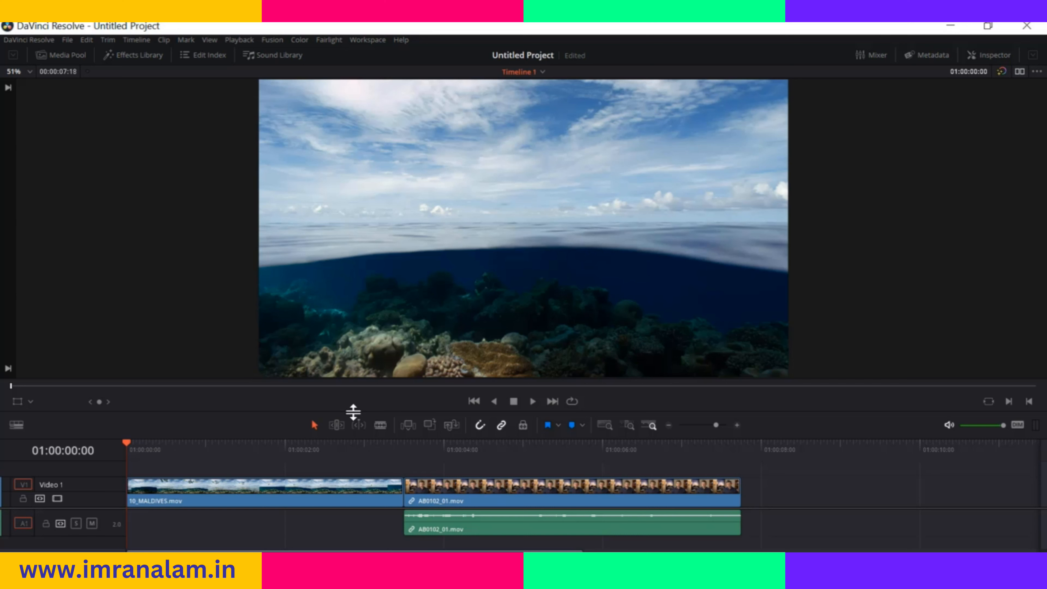
pyautogui.moveTo(350, 412); pyautogui.dragTo(375, 300)
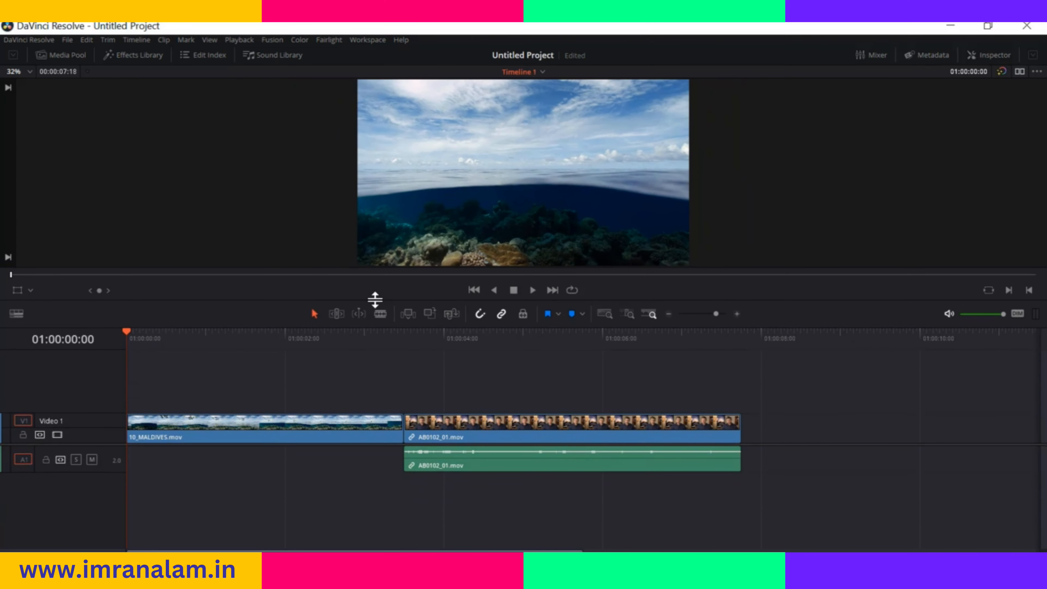
pyautogui.moveTo(375, 300); pyautogui.dragTo(411, 454)
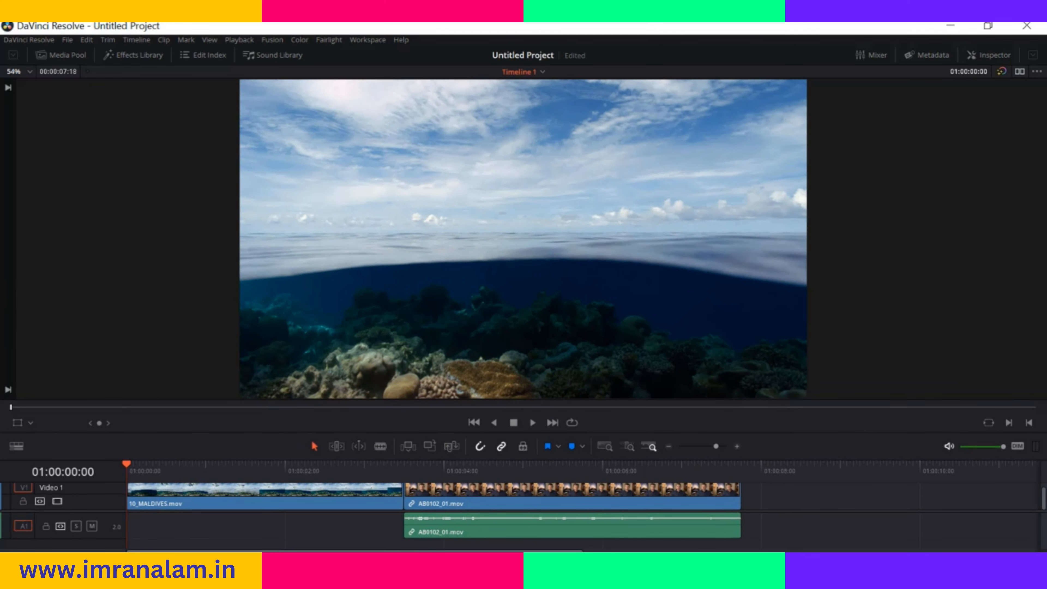
# View the video transitions in the Effects Library, and hide the library again
pyautogui.click(129, 58)
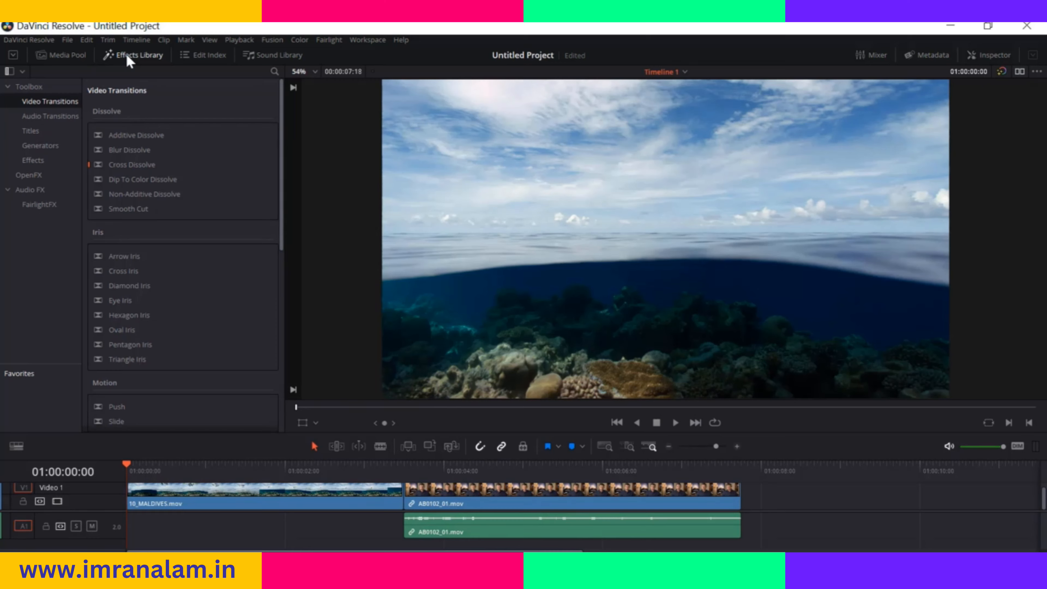
pyautogui.click(129, 58)
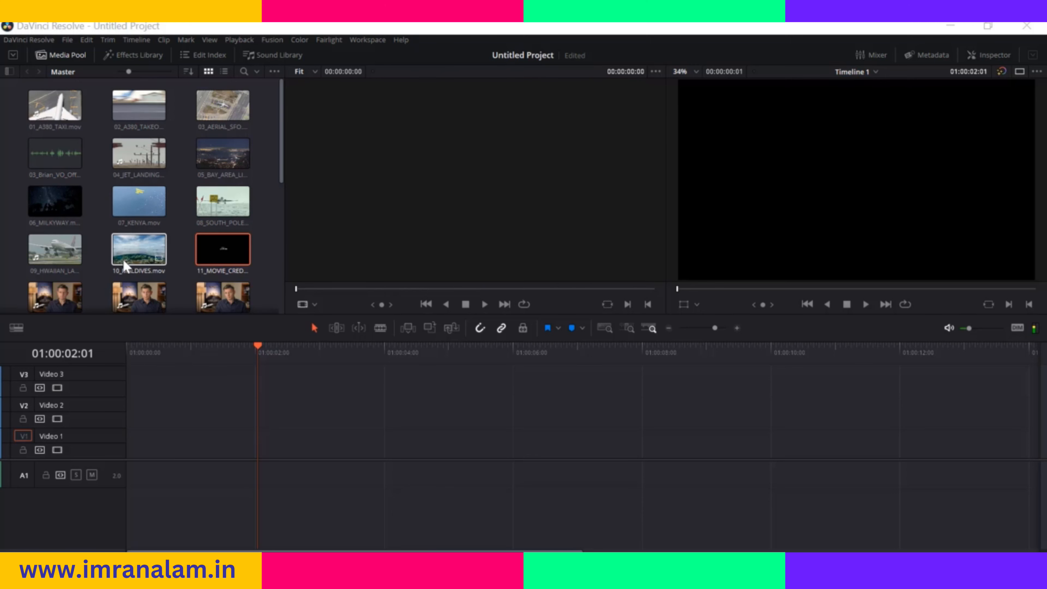
# Insert AB0102_01.mov into the timeline at the playhead position 01:00:02:01 using the Insert edit, and fit the whole clip in view
pyautogui.moveTo(139, 296); pyautogui.dragTo(1045, 117)
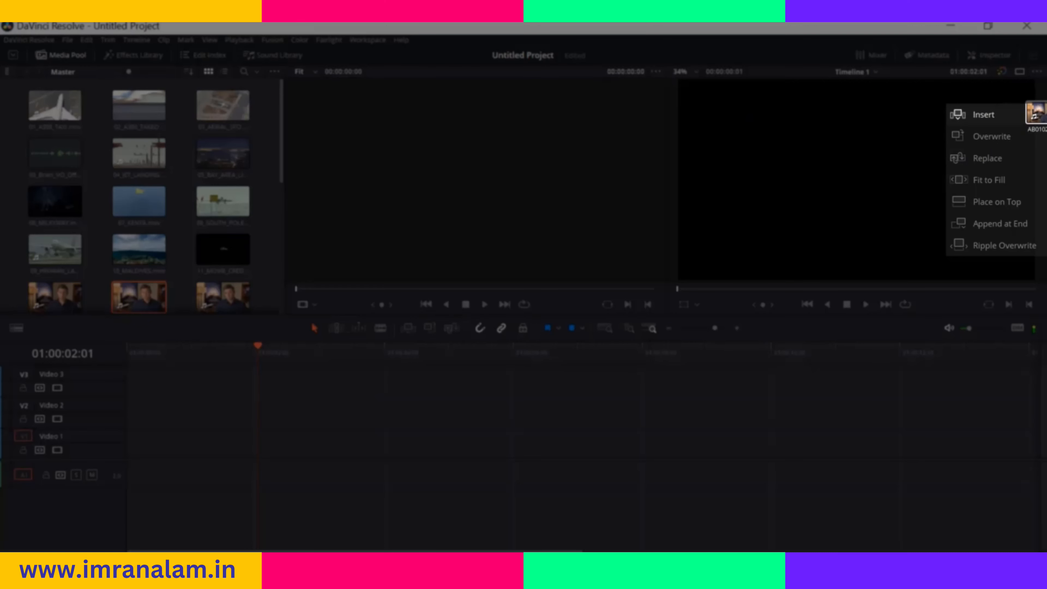
pyautogui.moveTo(1044, 117); pyautogui.dragTo(1045, 247)
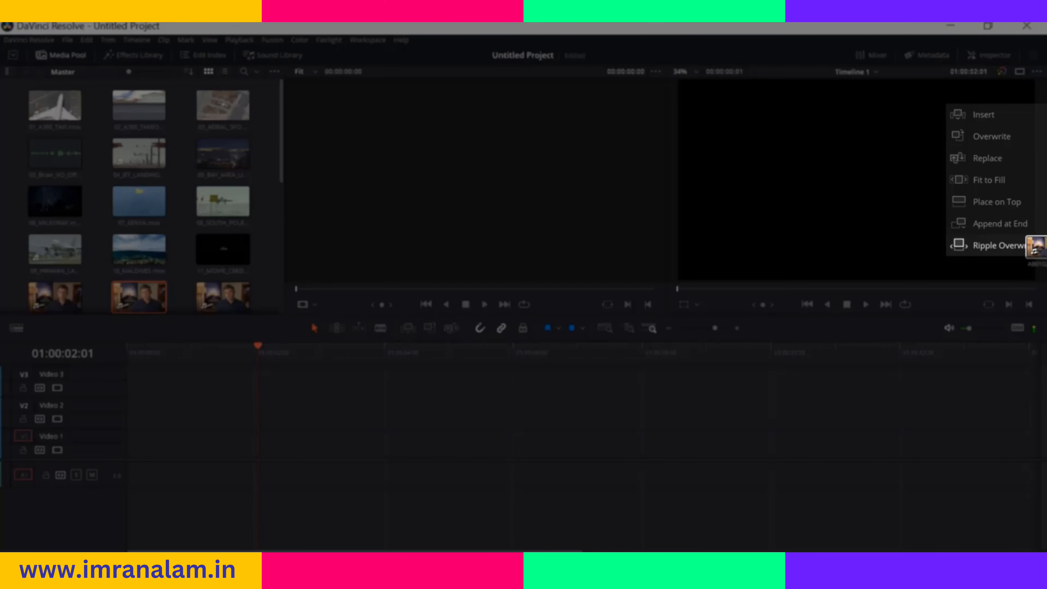
pyautogui.moveTo(1044, 246); pyautogui.dragTo(1010, 113)
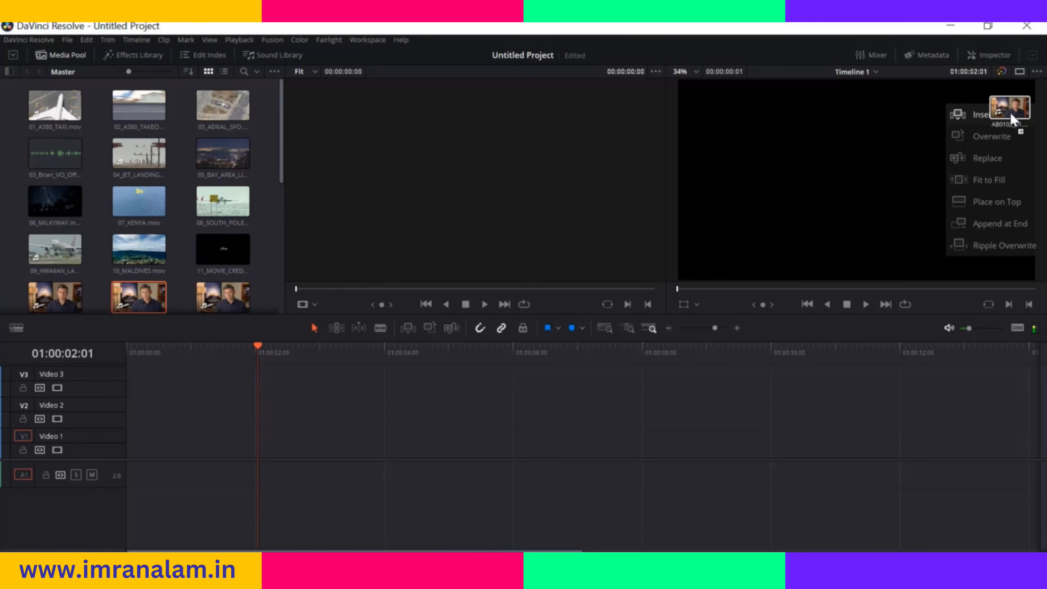
pyautogui.moveTo(1004, 112); pyautogui.dragTo(1004, 114)
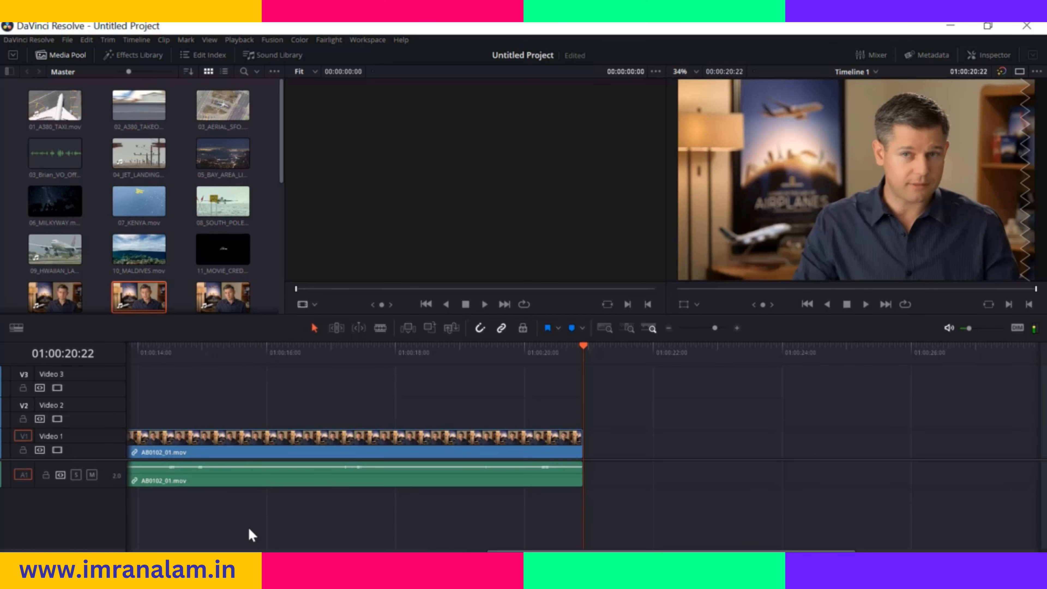
pyautogui.moveTo(507, 551); pyautogui.dragTo(146, 552)
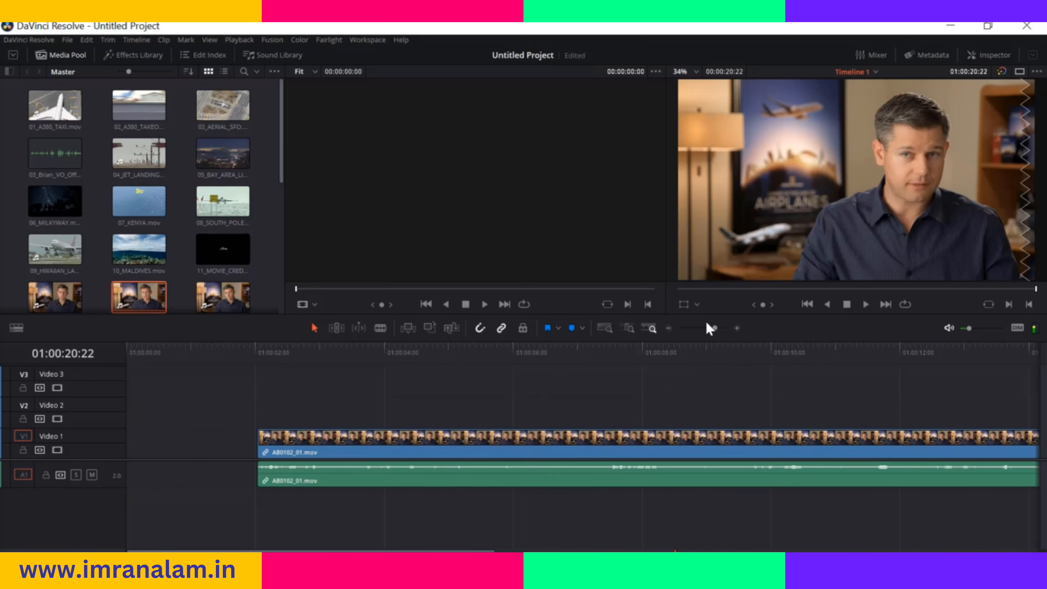
pyautogui.moveTo(714, 329); pyautogui.dragTo(710, 330)
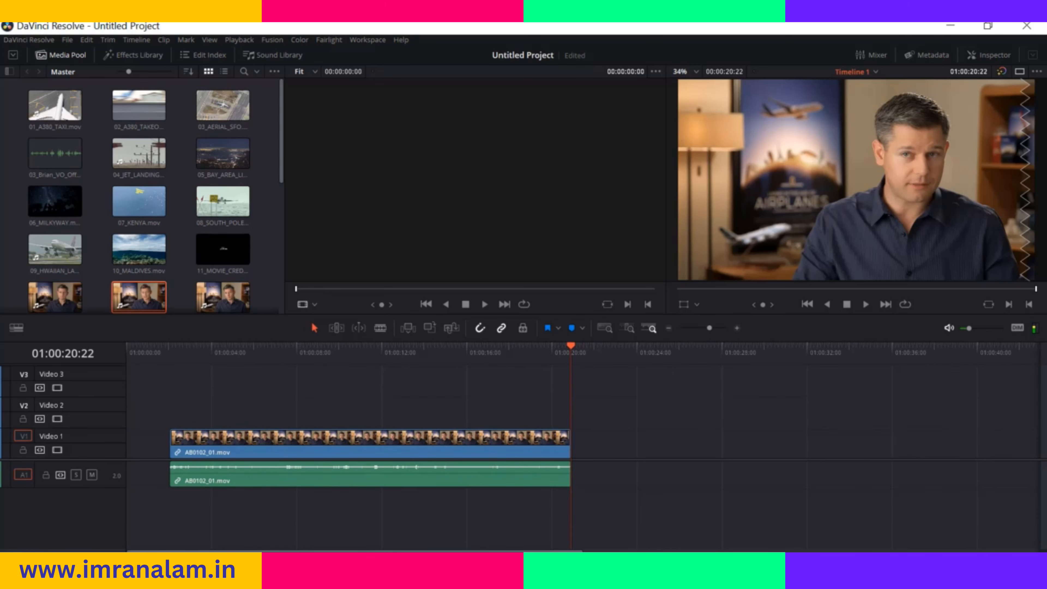
# Insert 01_A380_TAXI.mov at 01:00:10:10, and overwrite its video from the same point with 03_AERIAL_SFO.mov
pyautogui.moveTo(571, 348); pyautogui.dragTo(351, 382)
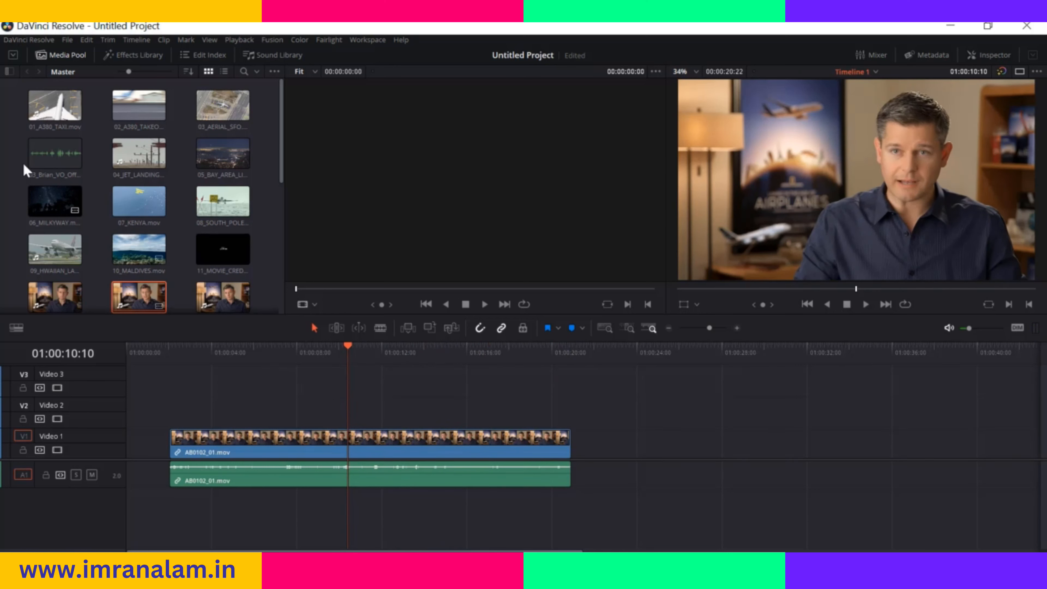
pyautogui.moveTo(56, 107); pyautogui.dragTo(989, 114)
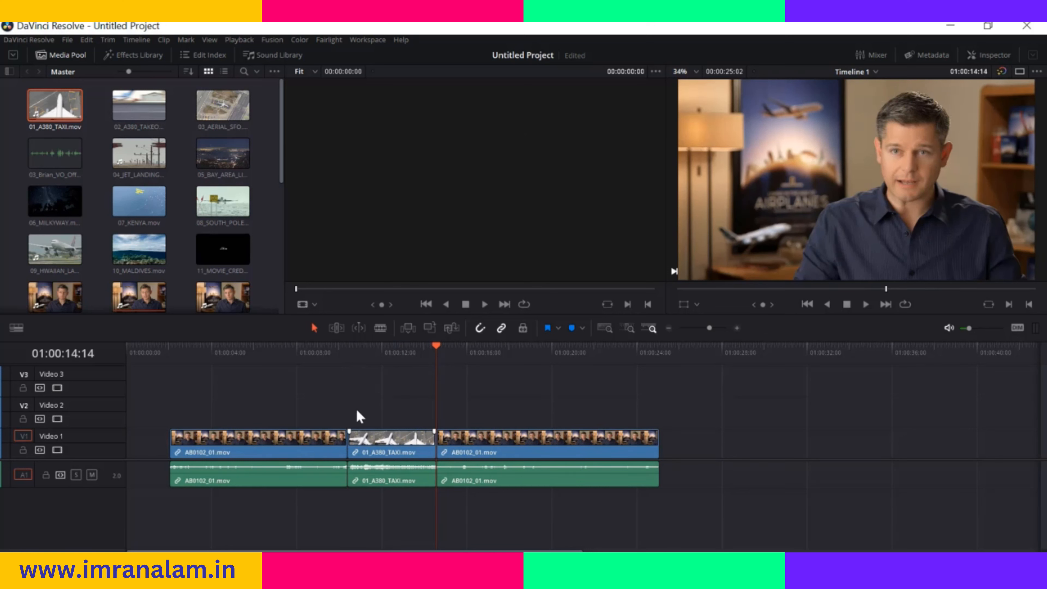
pyautogui.click(169, 351)
pyautogui.moveTo(184, 376); pyautogui.dragTo(348, 396)
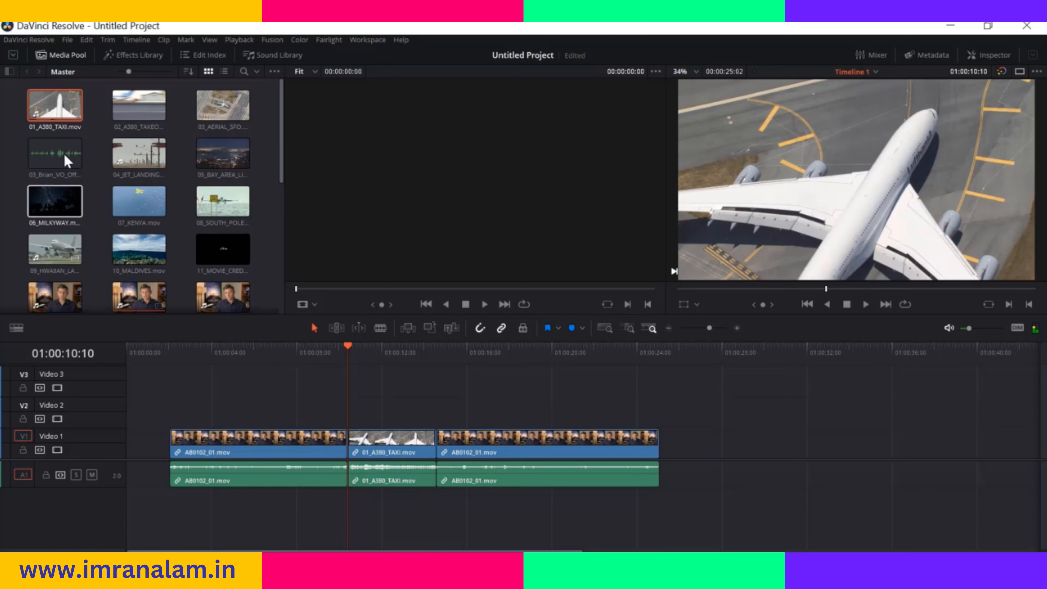
pyautogui.moveTo(222, 106); pyautogui.dragTo(983, 135)
pyautogui.moveTo(433, 348); pyautogui.dragTo(349, 377)
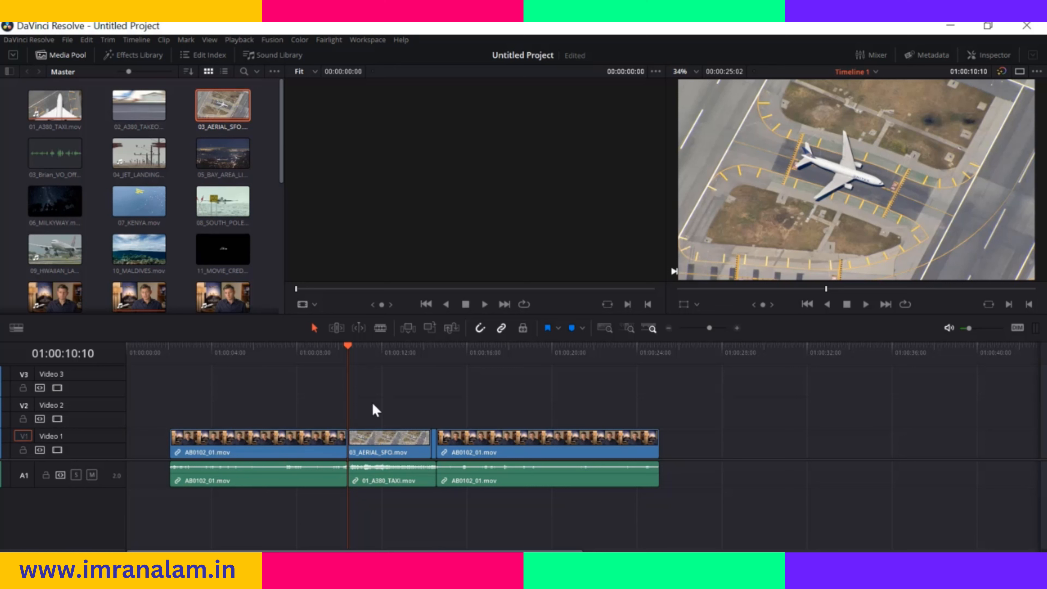
# Remove the leftover 01_A380_TAXI.mov sliver after the SFO clip and butt the last AB0102_01.mov clip against the shortened end
pyautogui.moveTo(513, 447); pyautogui.dragTo(623, 450)
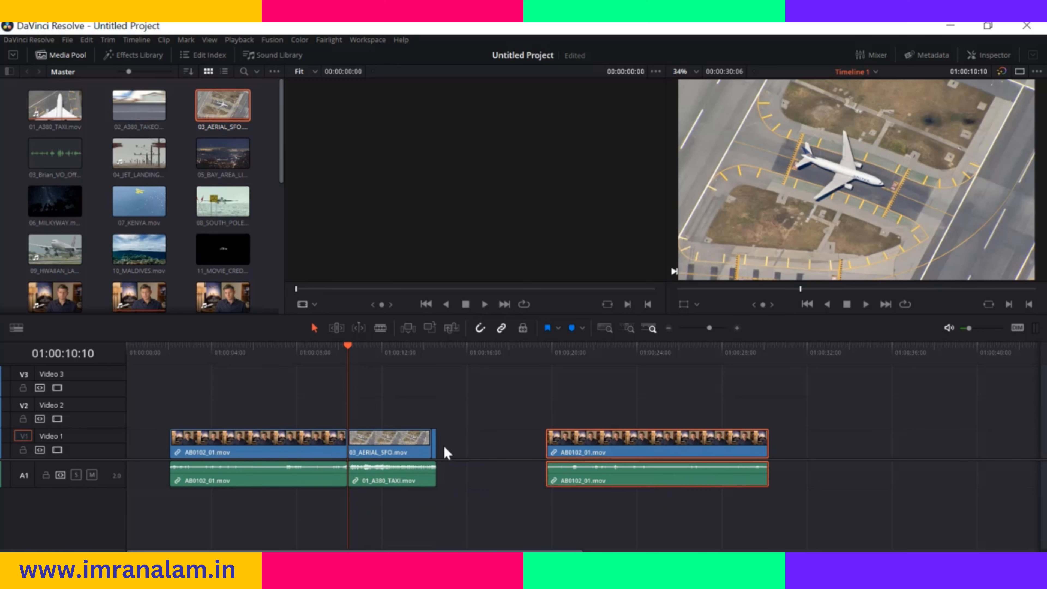
pyautogui.moveTo(435, 450)
pyautogui.mouseDown()
pyautogui.moveTo(472, 449)
pyautogui.moveTo(431, 448)
pyautogui.mouseUp()
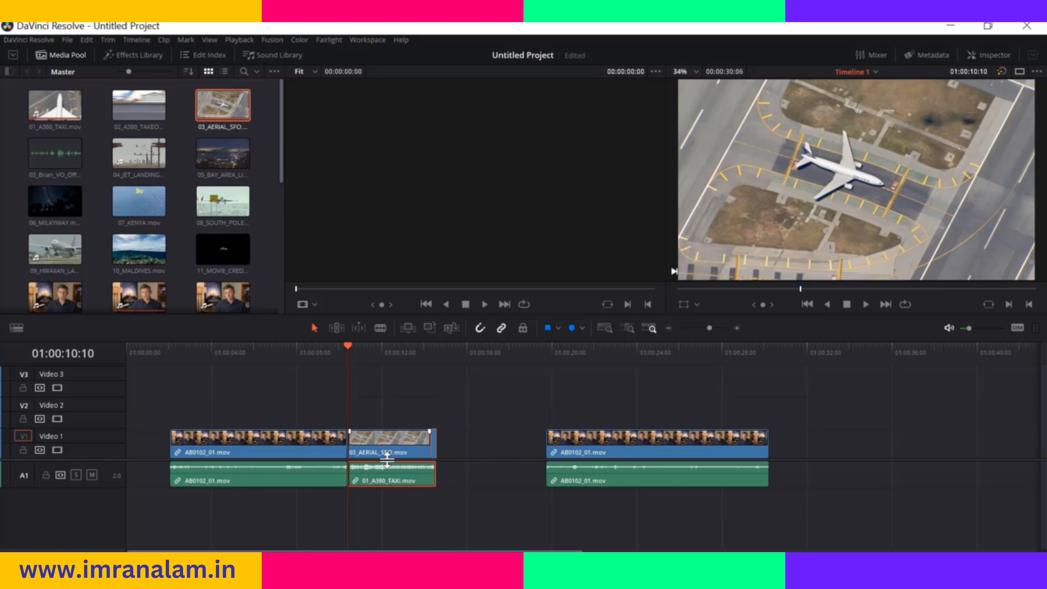
pyautogui.moveTo(433, 447); pyautogui.dragTo(430, 454)
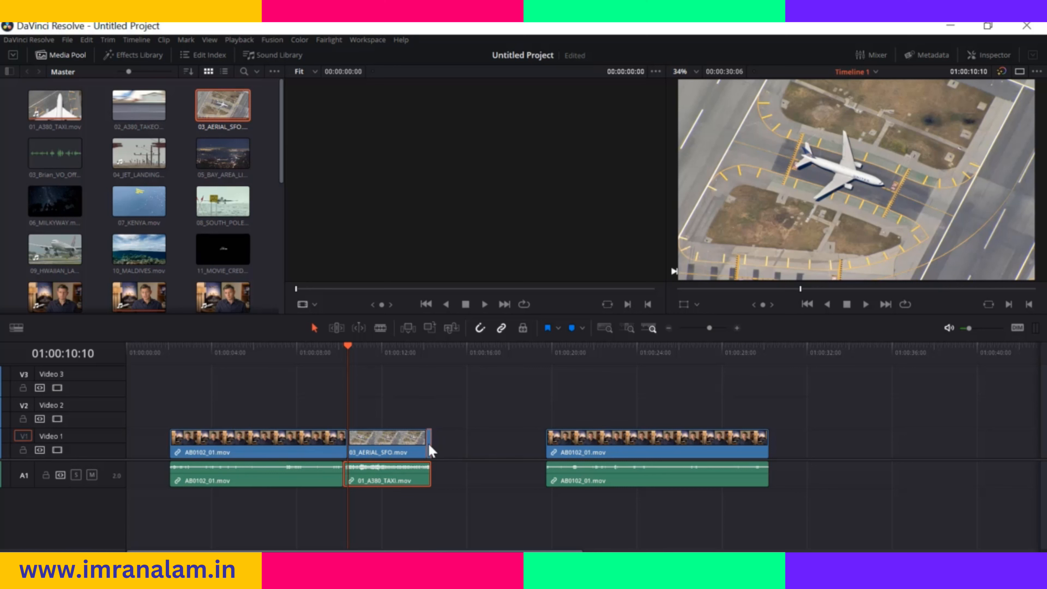
pyautogui.moveTo(601, 453); pyautogui.dragTo(459, 435)
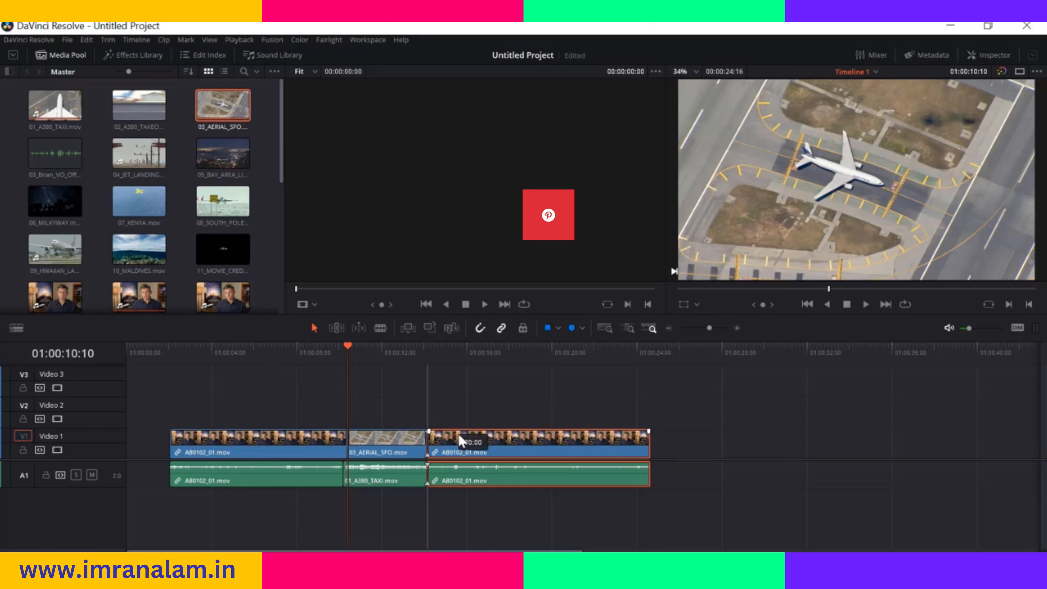
# Replace the SFO clip at 01:00:10:10 with 08_SOUTH_POLE_DC3, compare it with a full-length copy on Video 2, and delete that copy
pyautogui.click(125, 201)
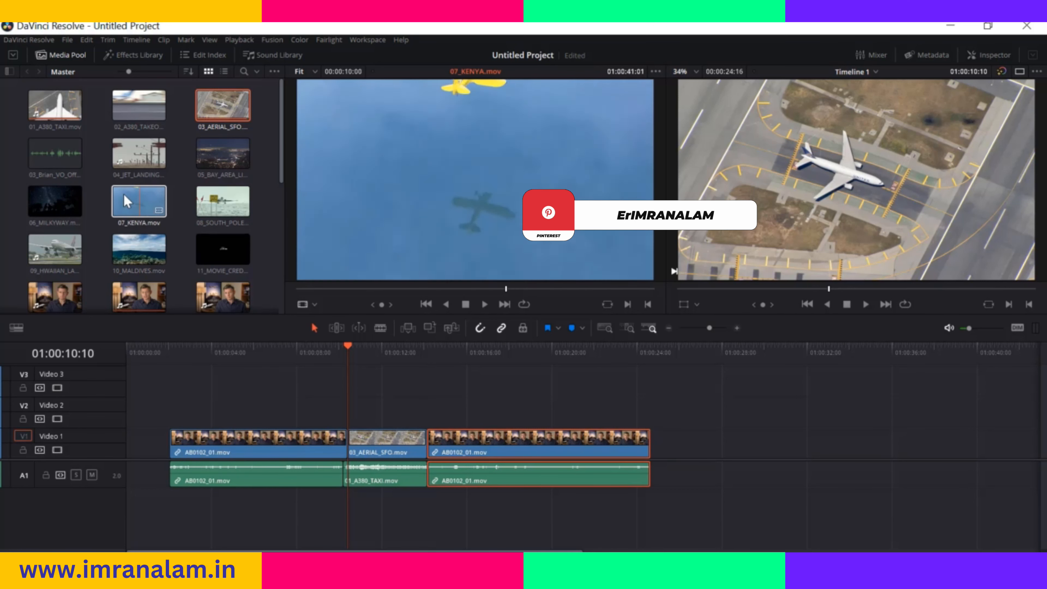
pyautogui.moveTo(223, 201); pyautogui.dragTo(987, 158)
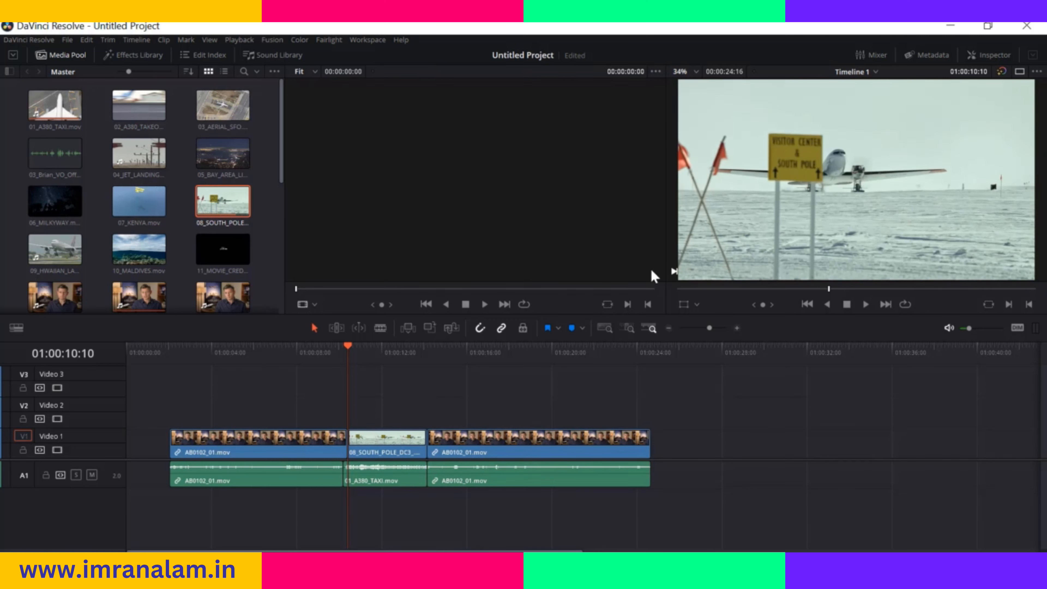
pyautogui.moveTo(221, 201); pyautogui.dragTo(355, 406)
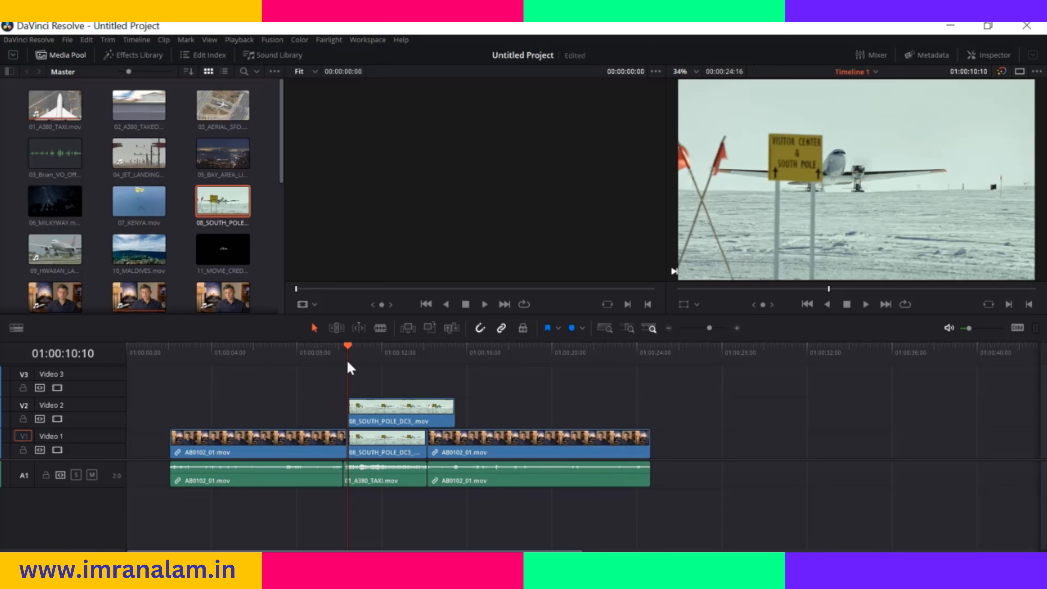
pyautogui.click(398, 417)
pyautogui.press('Delete')
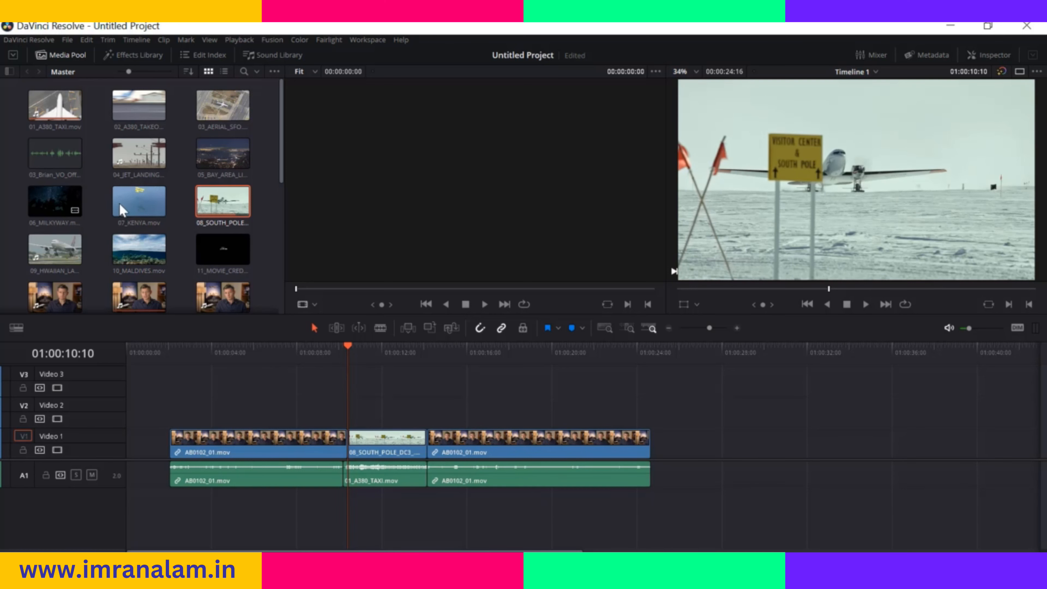
# Fit 07_KENYA.mov to fill the South Pole clip's slot, and place a full-length copy above it on Video 2 at 01:00:10:10
pyautogui.scroll(-1, 58, 224)
pyautogui.moveTo(139, 169); pyautogui.dragTo(1013, 182)
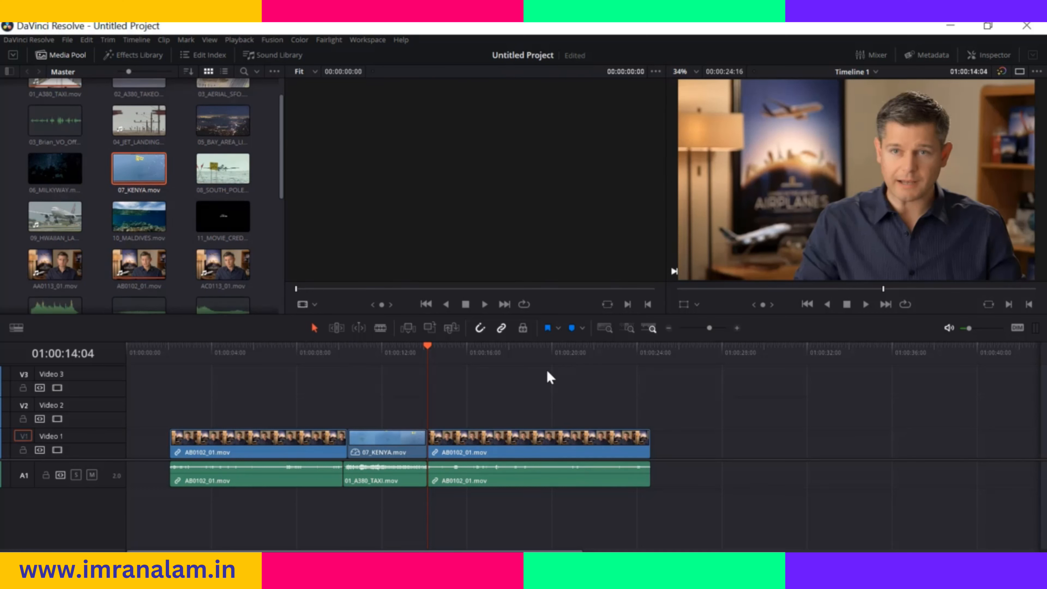
pyautogui.moveTo(423, 351); pyautogui.dragTo(350, 371)
pyautogui.moveTo(128, 180); pyautogui.dragTo(352, 413)
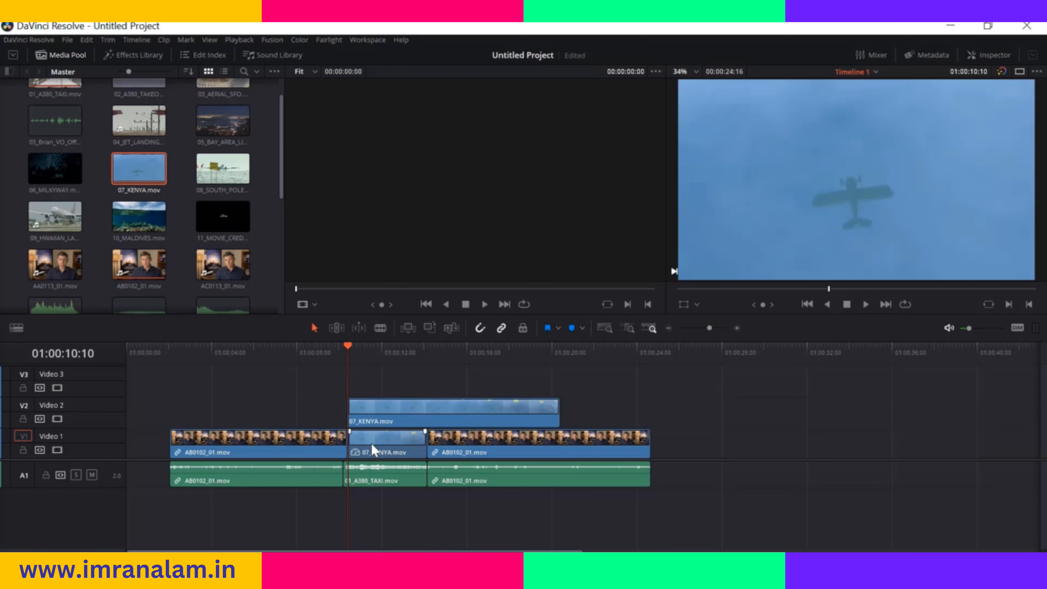
# Show the retime controls of the 07_KENYA.mov clip on Video 1
pyautogui.rightClick(390, 452)
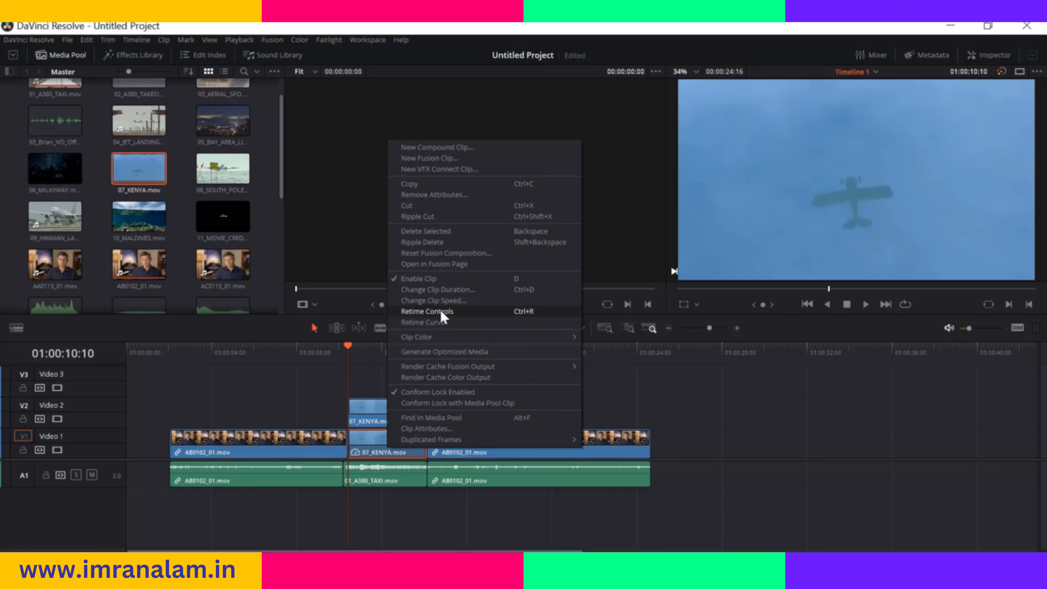
pyautogui.click(420, 311)
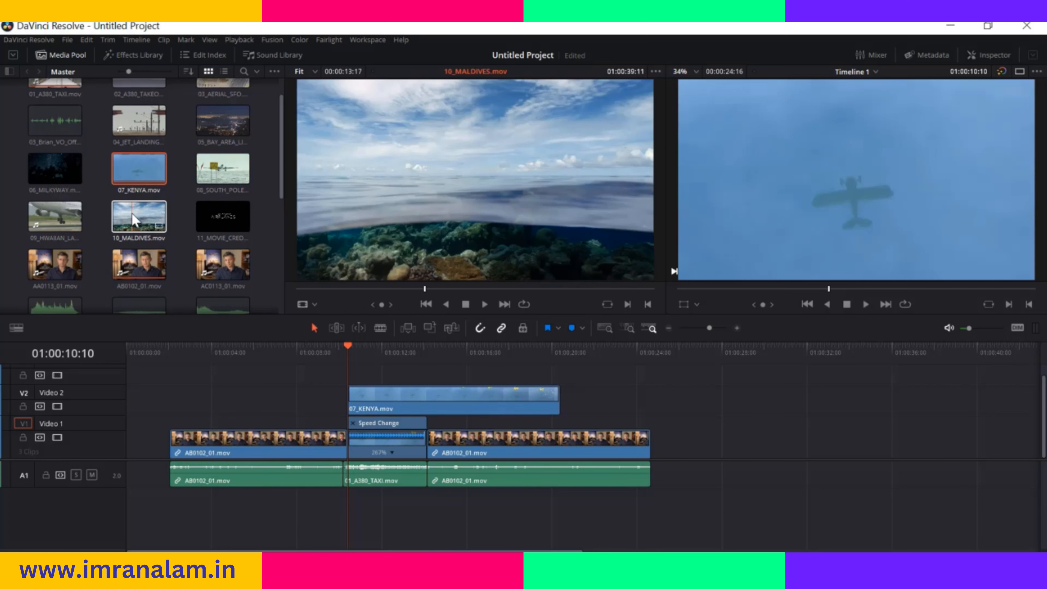
# Add 10_MALDIVES.mov at 01:00:10:10 with the Place on Top edit, and enlarge the timeline's video track area
pyautogui.moveTo(136, 219); pyautogui.dragTo(1039, 206)
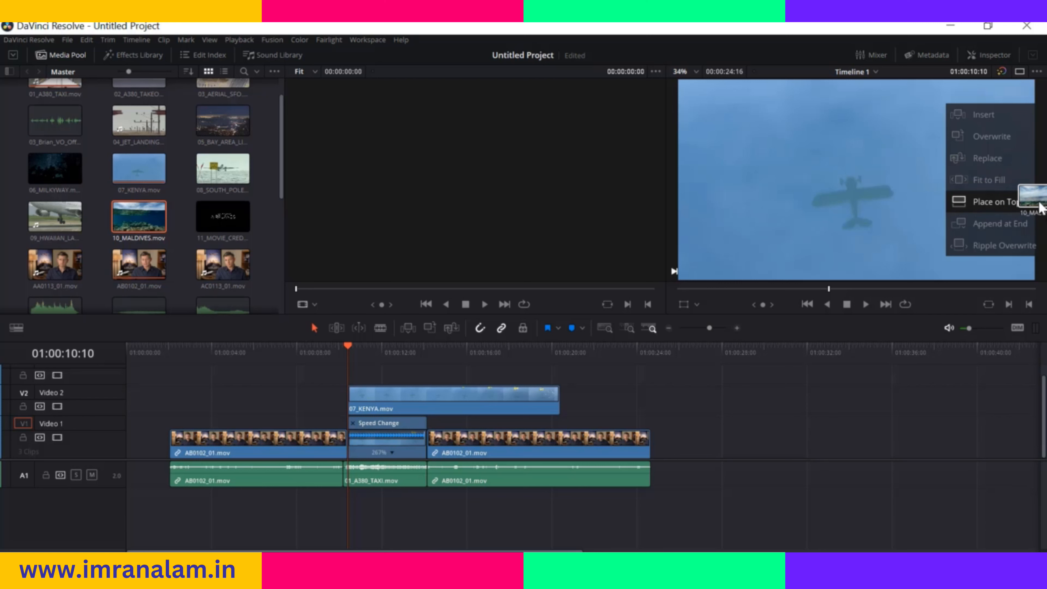
pyautogui.moveTo(1040, 206); pyautogui.dragTo(1039, 206)
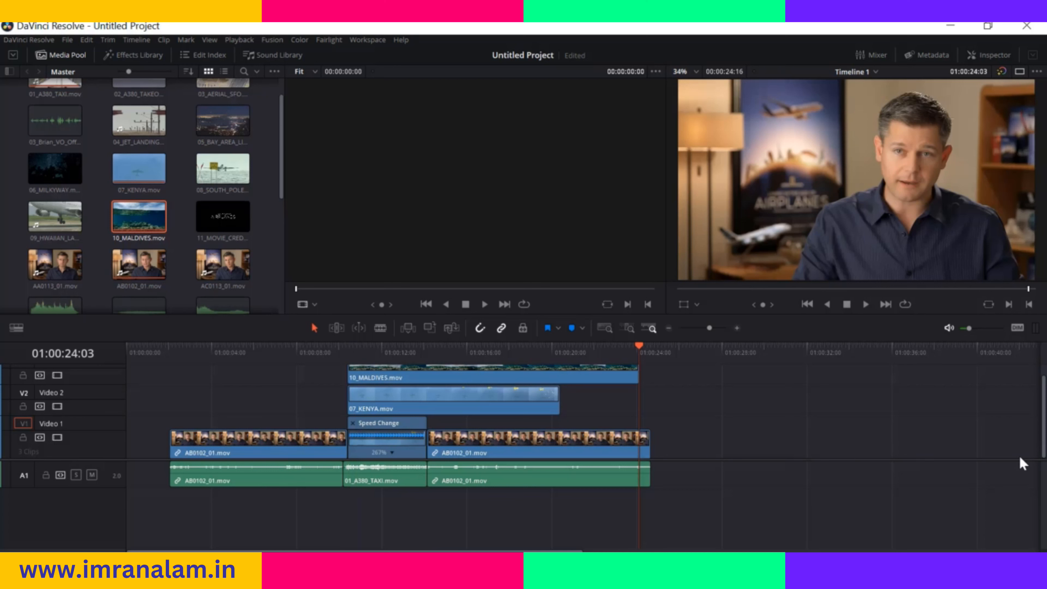
pyautogui.scroll(1, 1045, 426)
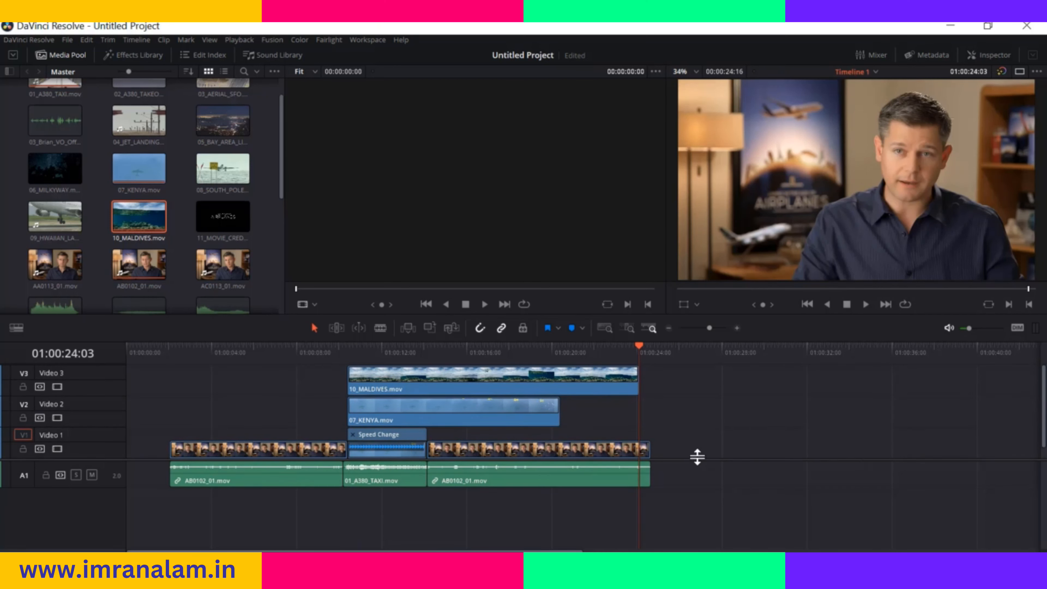
pyautogui.moveTo(697, 459); pyautogui.dragTo(702, 483)
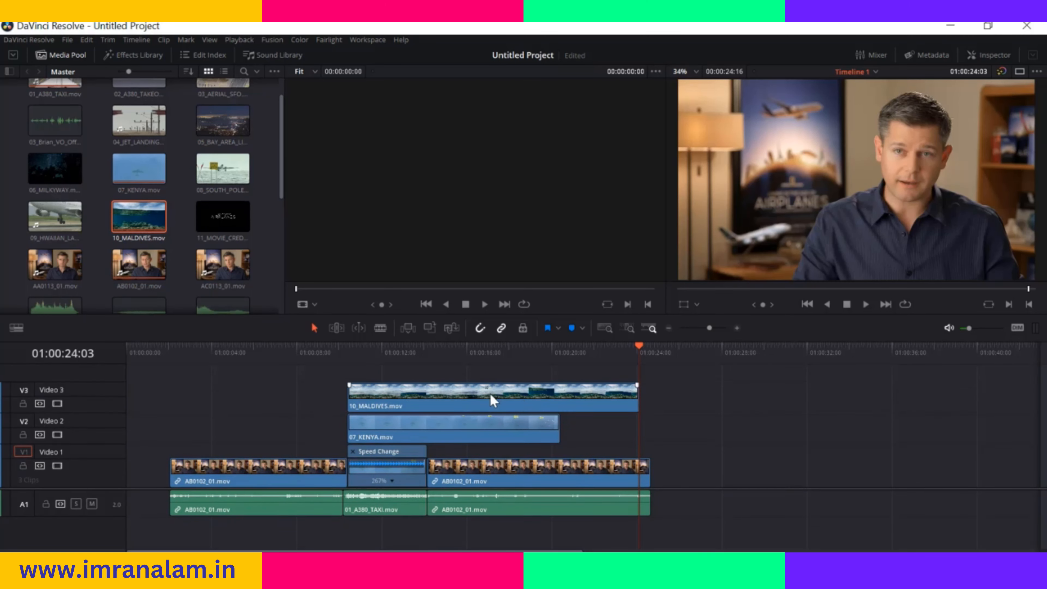
# Return the playhead to 01:00:10:10 and place 09_HWAIIAN_LANDING.mov on top of the stacked clips
pyautogui.moveTo(638, 356); pyautogui.dragTo(347, 366)
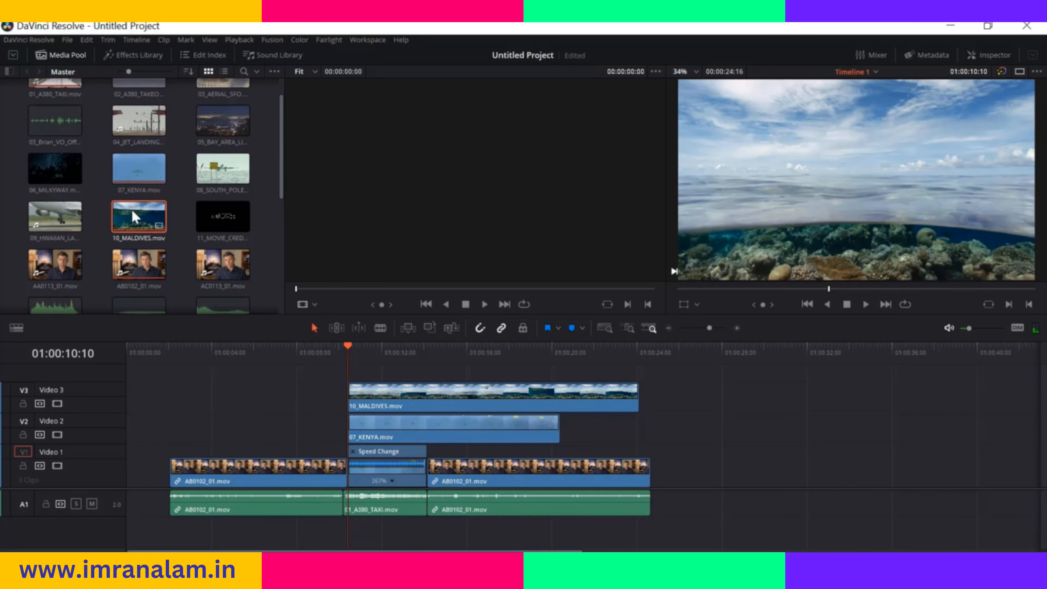
pyautogui.click(55, 217)
pyautogui.moveTo(55, 217); pyautogui.dragTo(1029, 202)
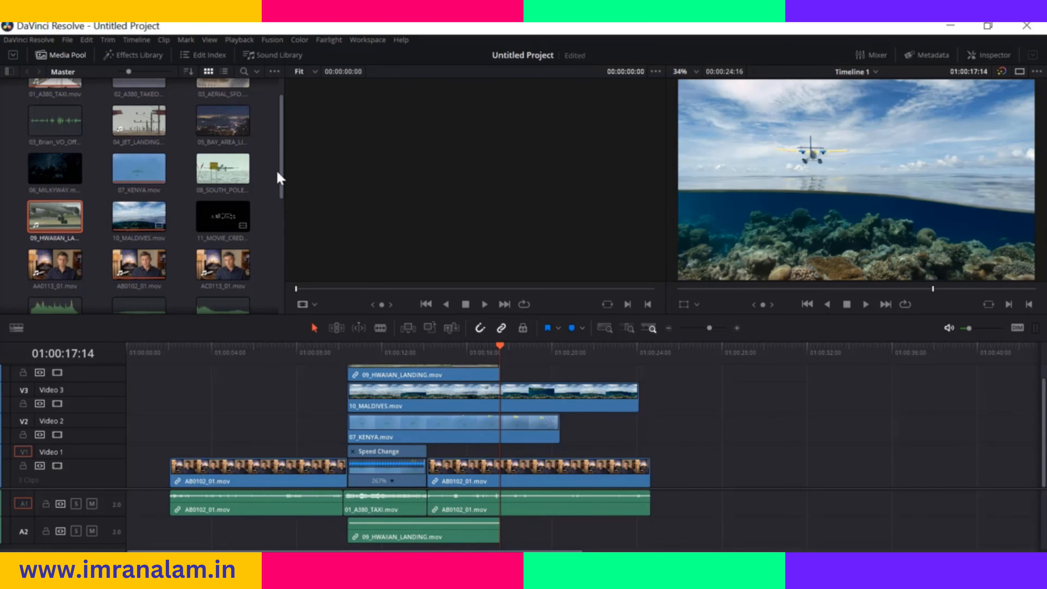
# Append 11_MOVIE_CREDITS.mov at the end of the timeline and select the appended clip
pyautogui.scroll(-1, 274, 176)
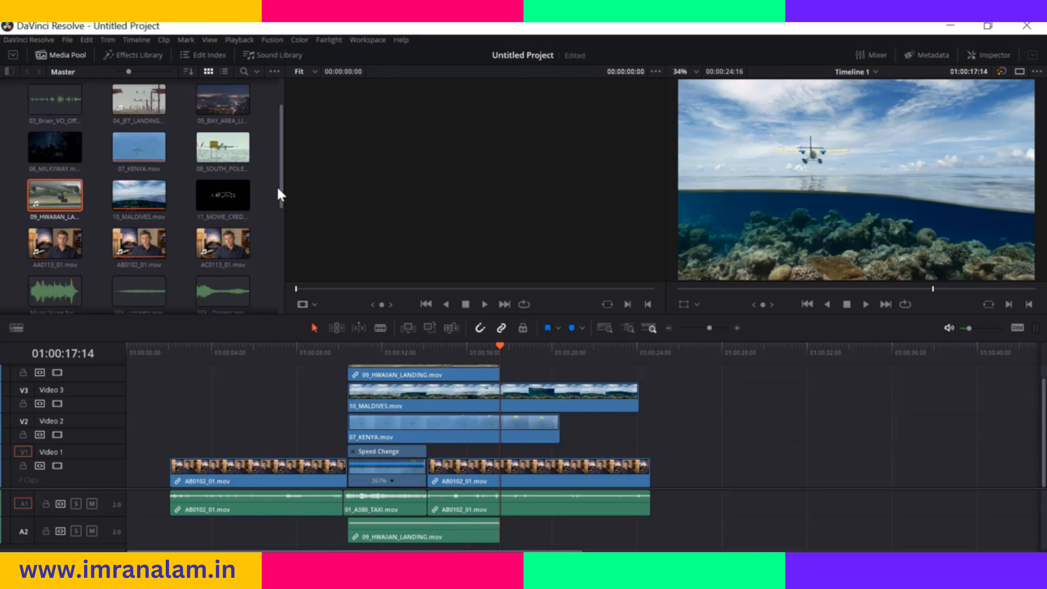
pyautogui.moveTo(278, 186); pyautogui.dragTo(278, 160)
pyautogui.moveTo(224, 238); pyautogui.dragTo(1035, 223)
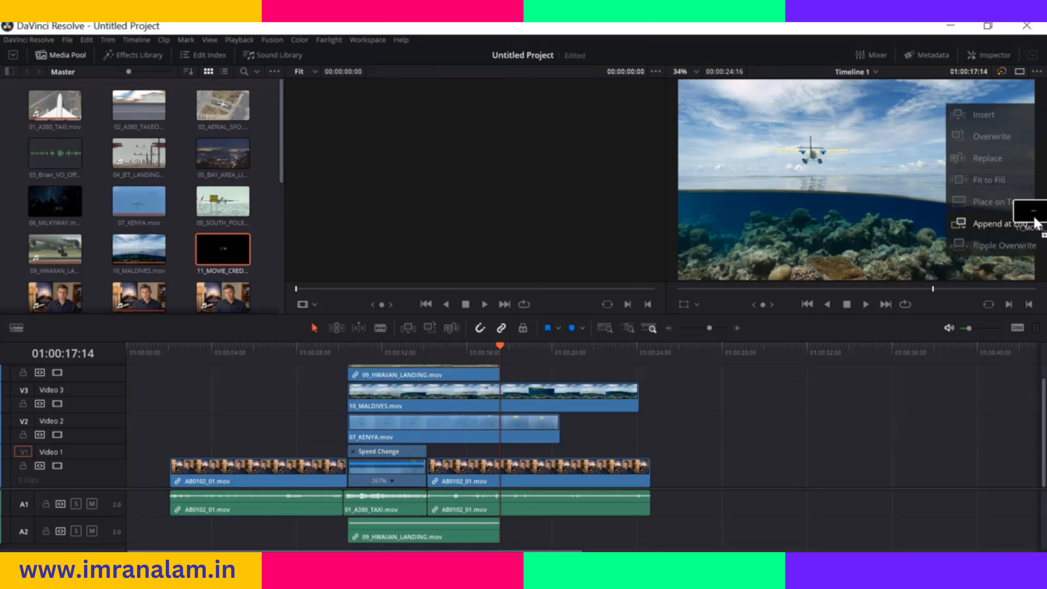
pyautogui.moveTo(1036, 223); pyautogui.dragTo(1036, 223)
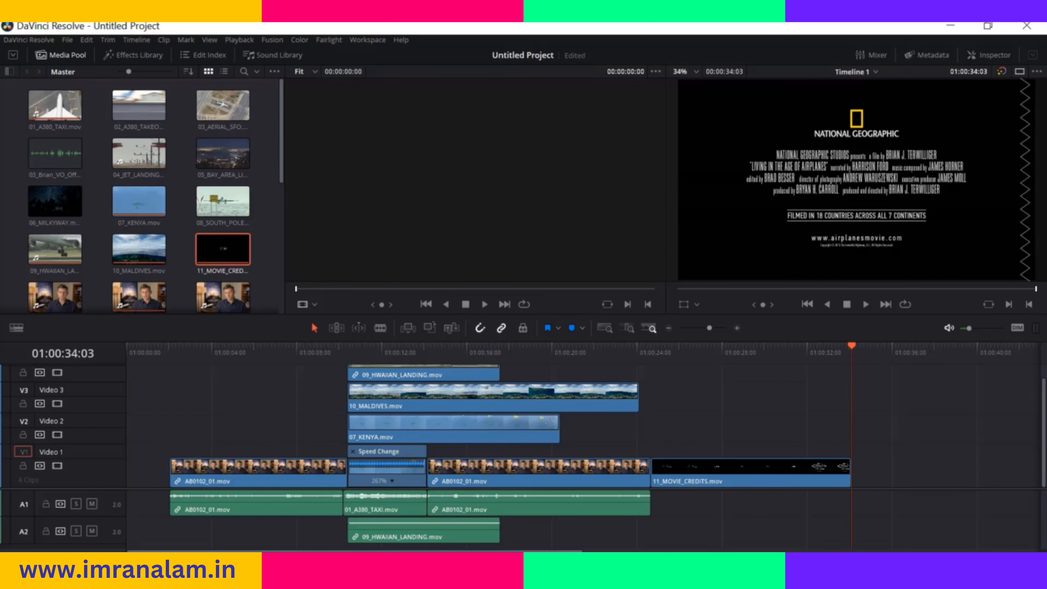
pyautogui.click(758, 478)
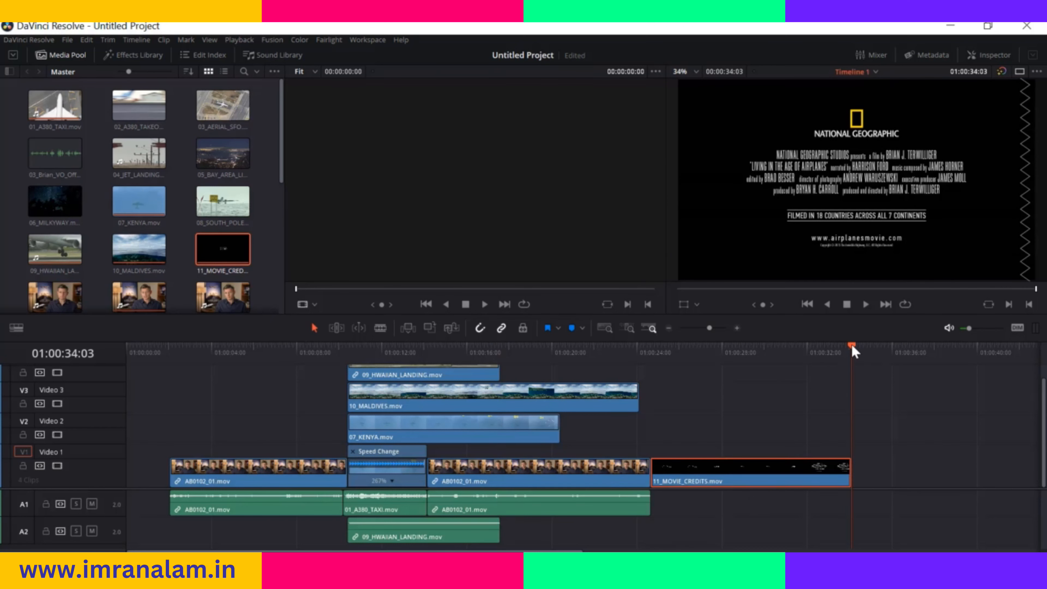
# Ripple overwrite the AB0102_01.mov clip at 01:00:14:04 with 06_MILKYWAY.mov, and return the playhead to the new clip's start
pyautogui.moveTo(834, 347); pyautogui.dragTo(429, 402)
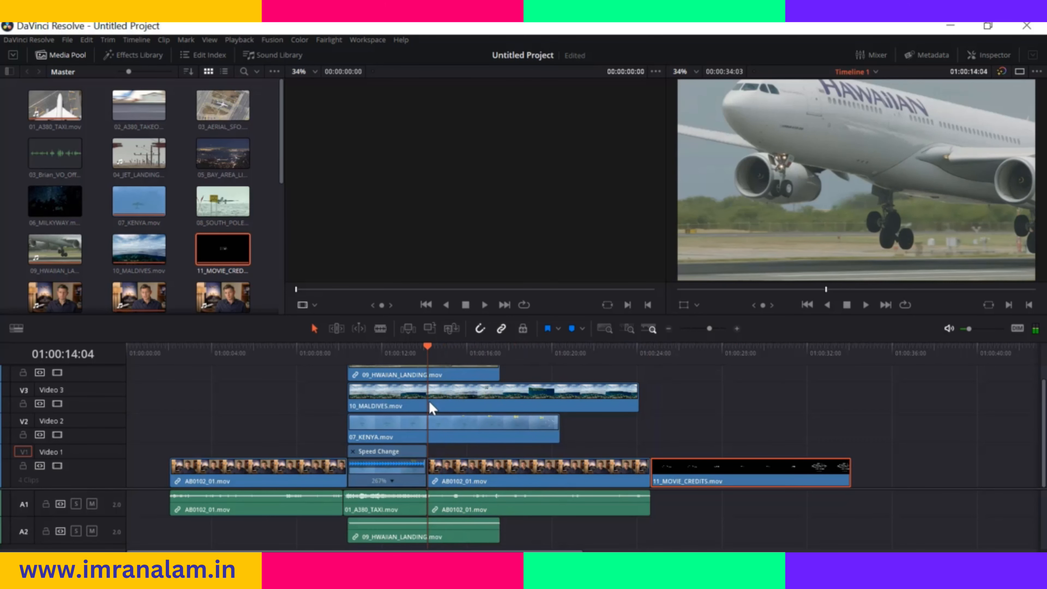
pyautogui.moveTo(74, 209); pyautogui.dragTo(1005, 246)
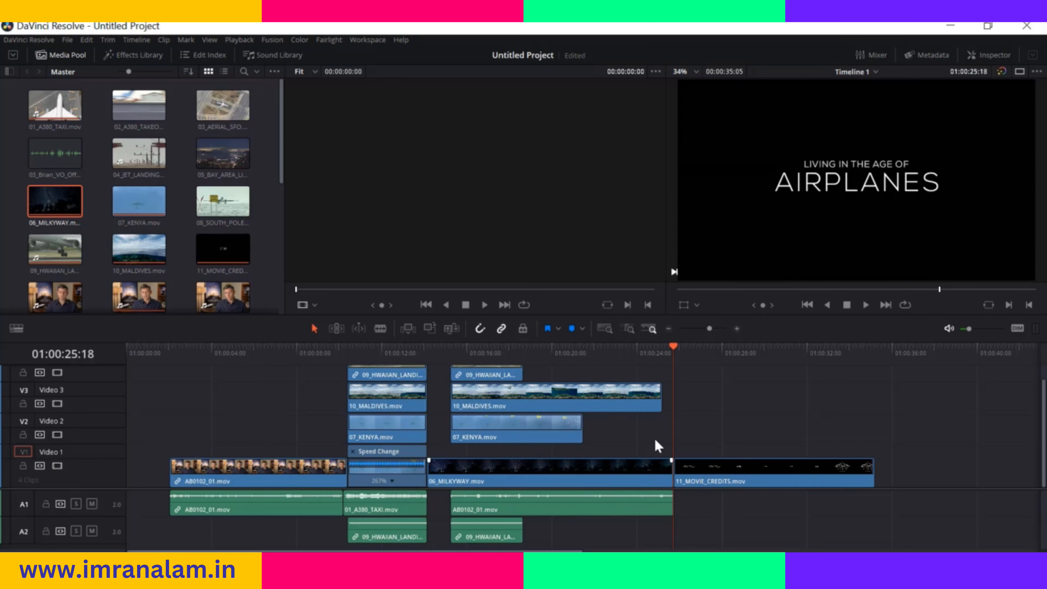
pyautogui.moveTo(673, 347); pyautogui.dragTo(438, 403)
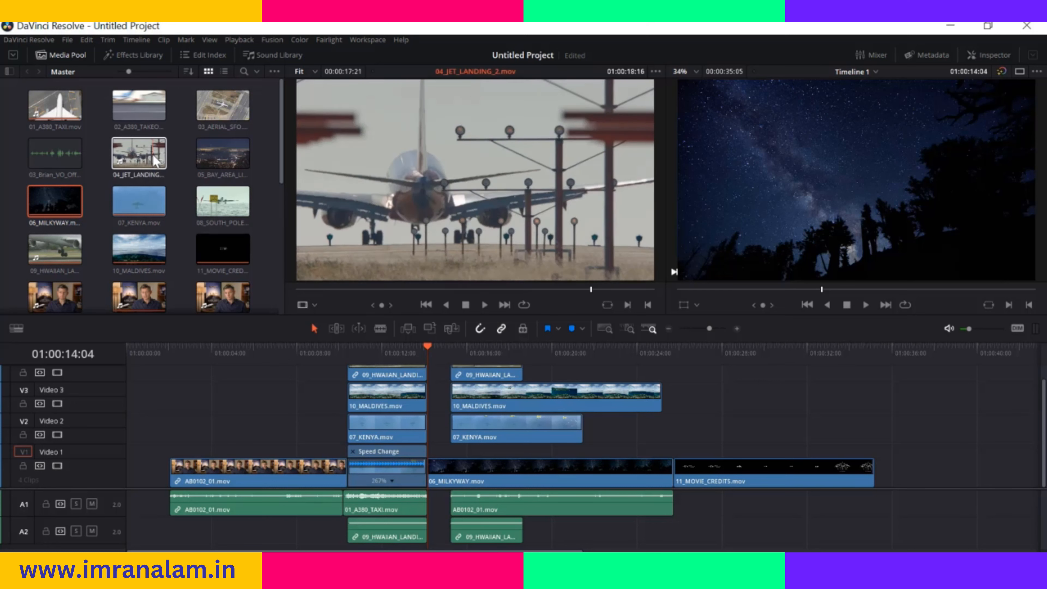
# Edit the 08_SOUTH_POLE clip from the media pool into the timeline using the timeline viewer's edit overlay
pyautogui.scroll(-1, 163, 142)
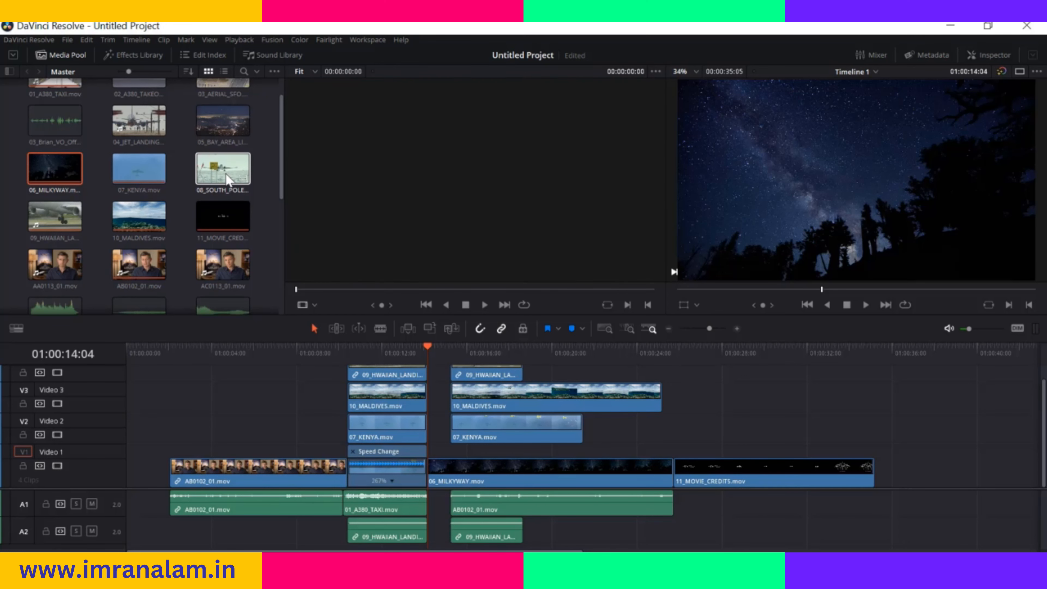
pyautogui.moveTo(211, 182); pyautogui.dragTo(988, 243)
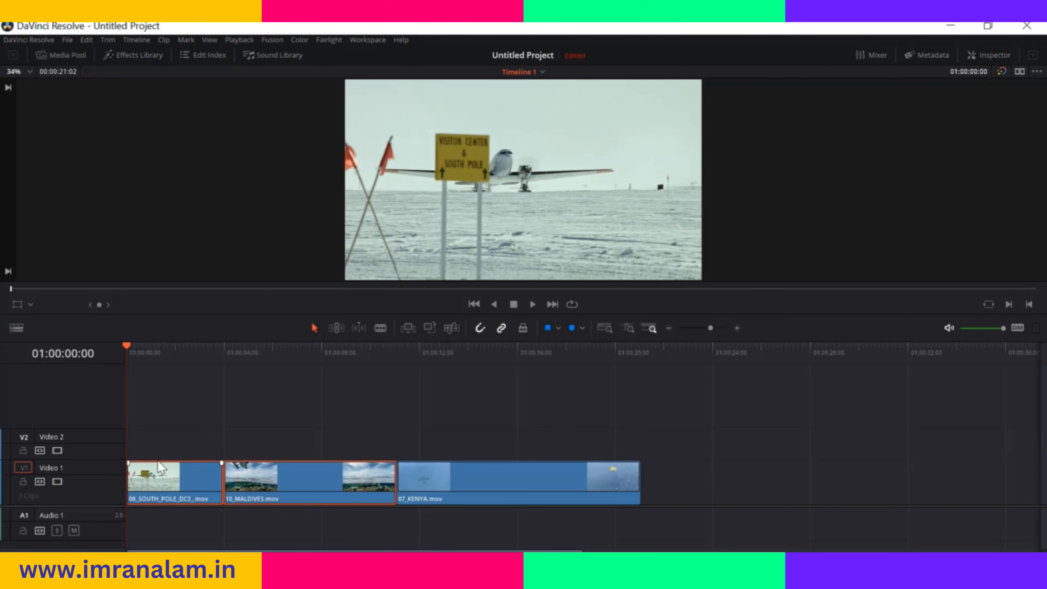
# Select the 08_SOUTH_POLE_DC3 clip, shorten its end by about a second, and extend it back to the start of 10_MALDIVES.mov
pyautogui.click(183, 481)
pyautogui.moveTo(163, 478); pyautogui.dragTo(136, 480)
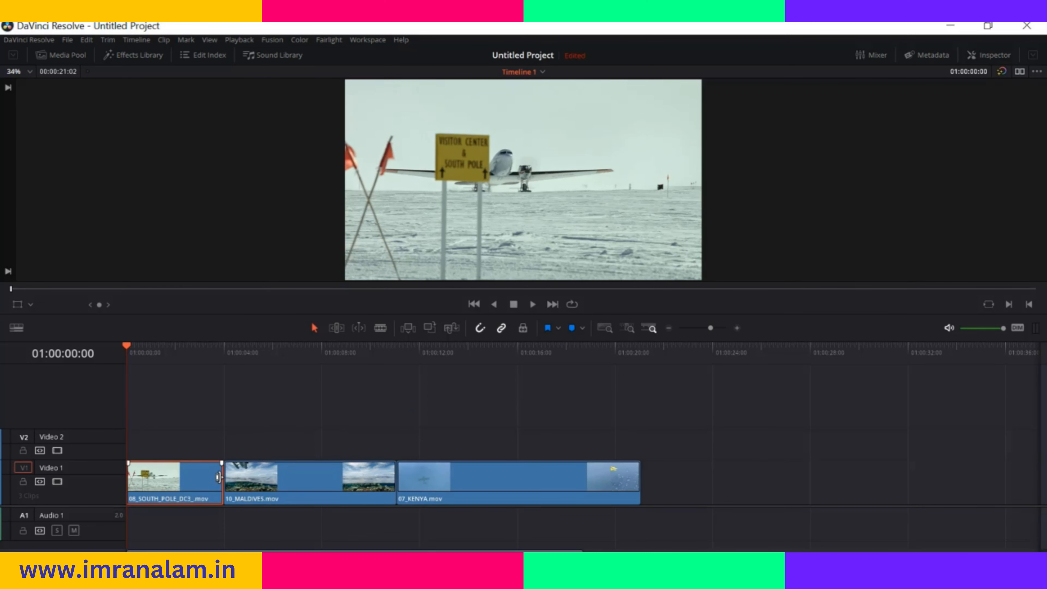
pyautogui.moveTo(218, 477); pyautogui.dragTo(191, 481)
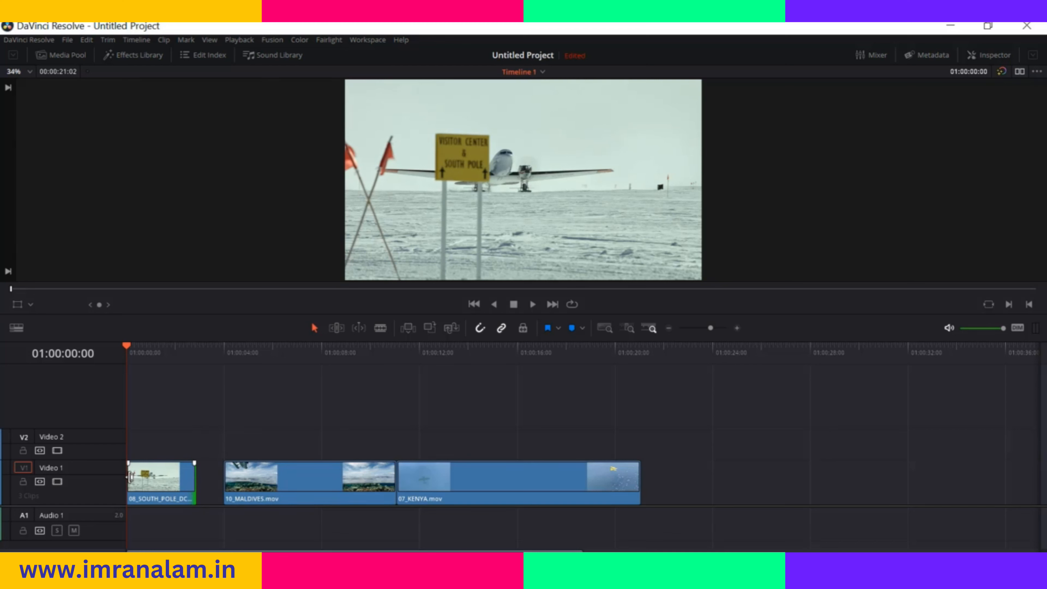
pyautogui.moveTo(129, 477)
pyautogui.mouseDown()
pyautogui.moveTo(156, 479)
pyautogui.moveTo(131, 480)
pyautogui.mouseUp()
pyautogui.moveTo(190, 479); pyautogui.dragTo(223, 478)
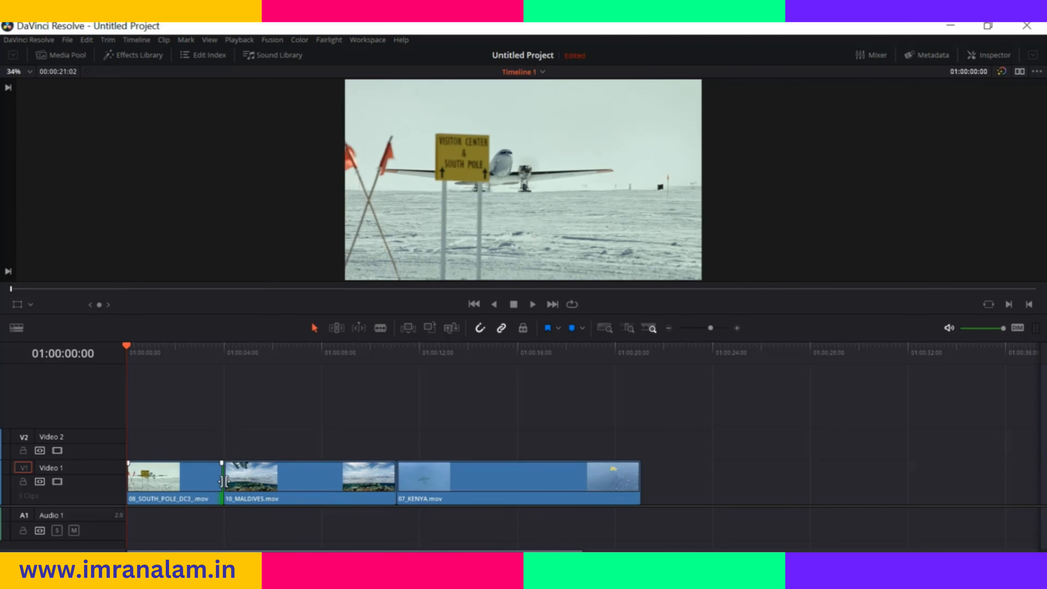
# Roll the edit point between the 08_SOUTH_POLE_DC3 and 10_MALDIVES.mov clips back and forth, leaving it a few frames earlier
pyautogui.moveTo(223, 481); pyautogui.dragTo(218, 480)
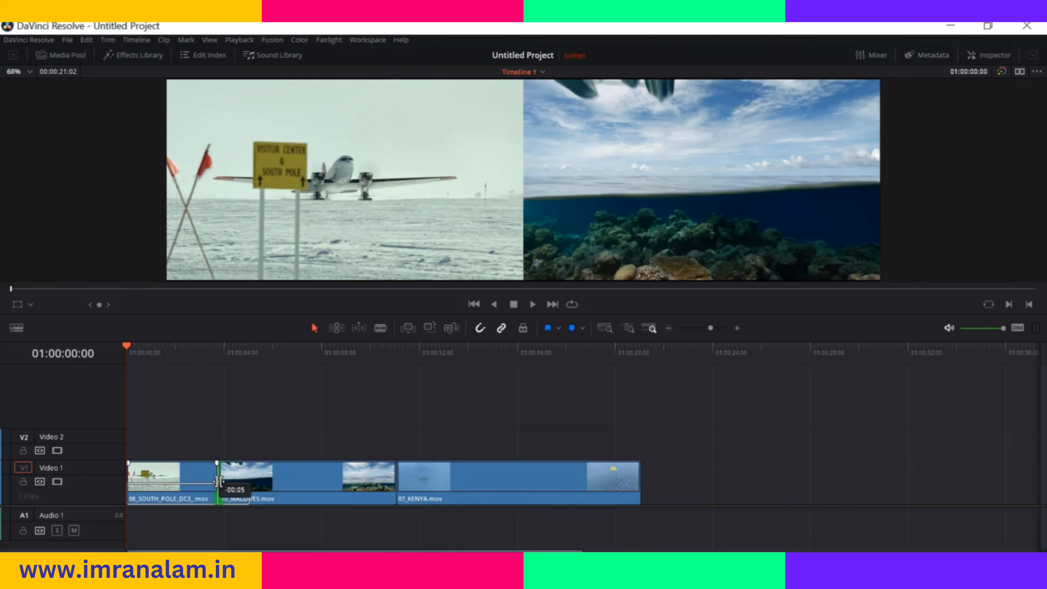
pyautogui.moveTo(218, 481); pyautogui.dragTo(229, 479)
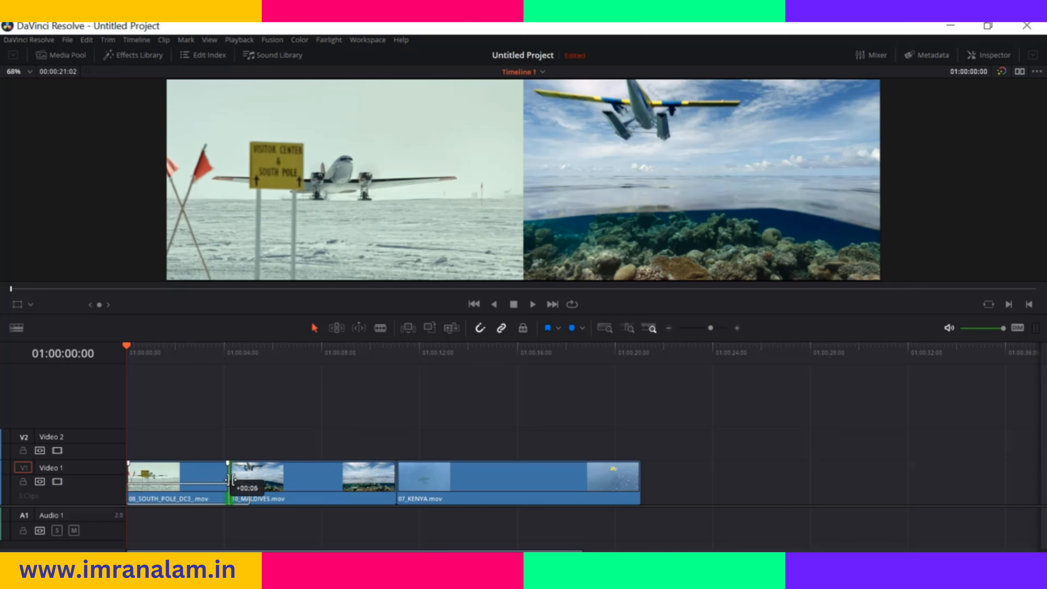
pyautogui.moveTo(221, 479)
pyautogui.mouseDown()
pyautogui.moveTo(189, 480)
pyautogui.moveTo(217, 481)
pyautogui.mouseUp()
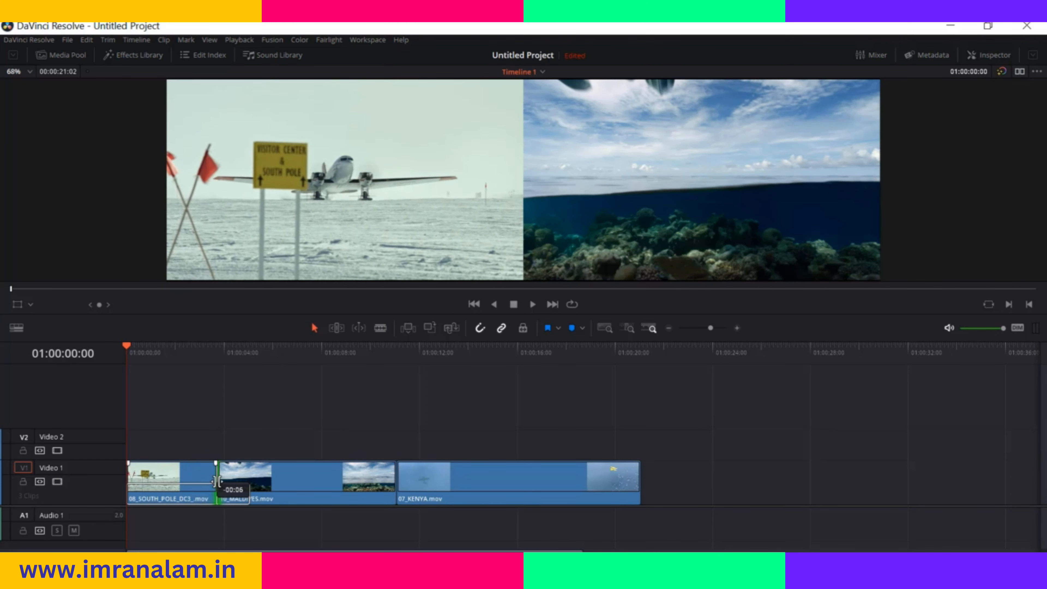
pyautogui.moveTo(217, 481); pyautogui.dragTo(217, 481)
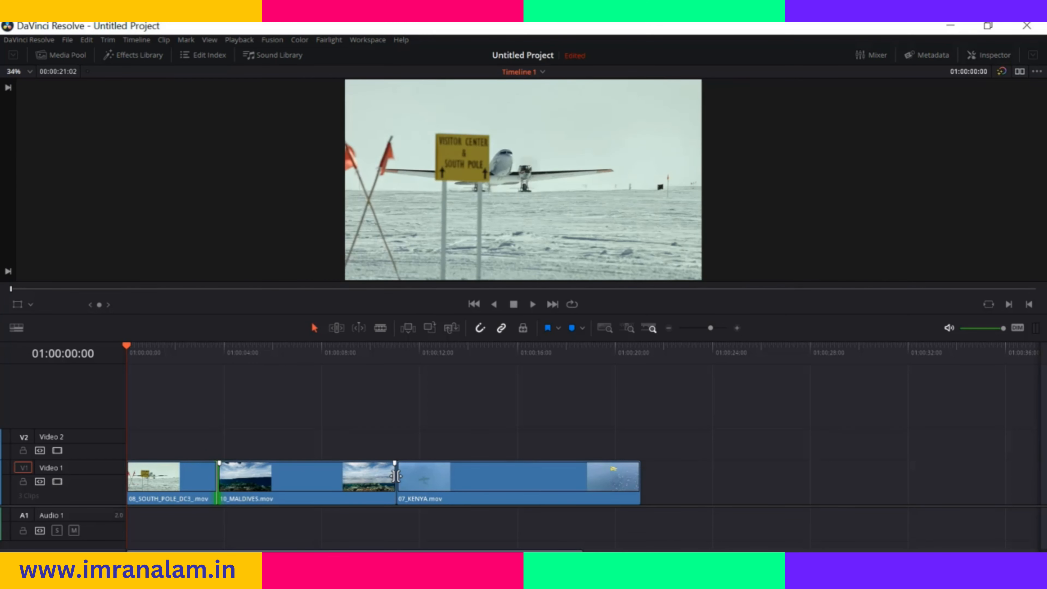
pyautogui.click(243, 480)
pyautogui.keyDown('ctrl'); pyautogui.click(453, 479); pyautogui.keyUp('ctrl')
pyautogui.moveTo(217, 477); pyautogui.dragTo(221, 479)
# Use Trim Edit mode to ripple-trim the end of the 08_SOUTH_POLE_DC3 clip to a duration of about 02:10
pyautogui.click(337, 328)
pyautogui.moveTo(213, 480); pyautogui.dragTo(177, 484)
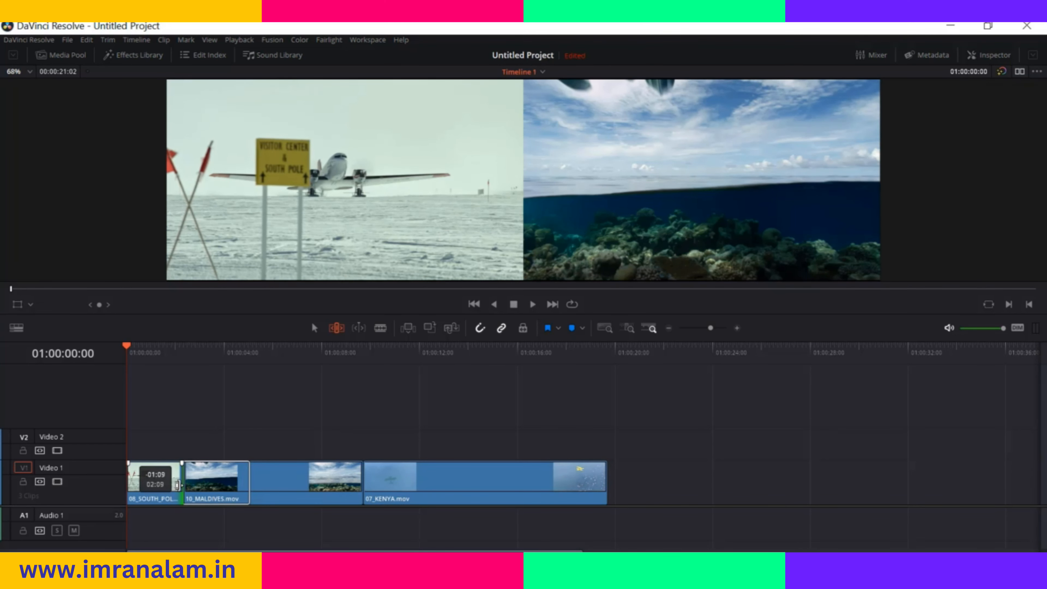
pyautogui.moveTo(177, 484); pyautogui.dragTo(184, 484)
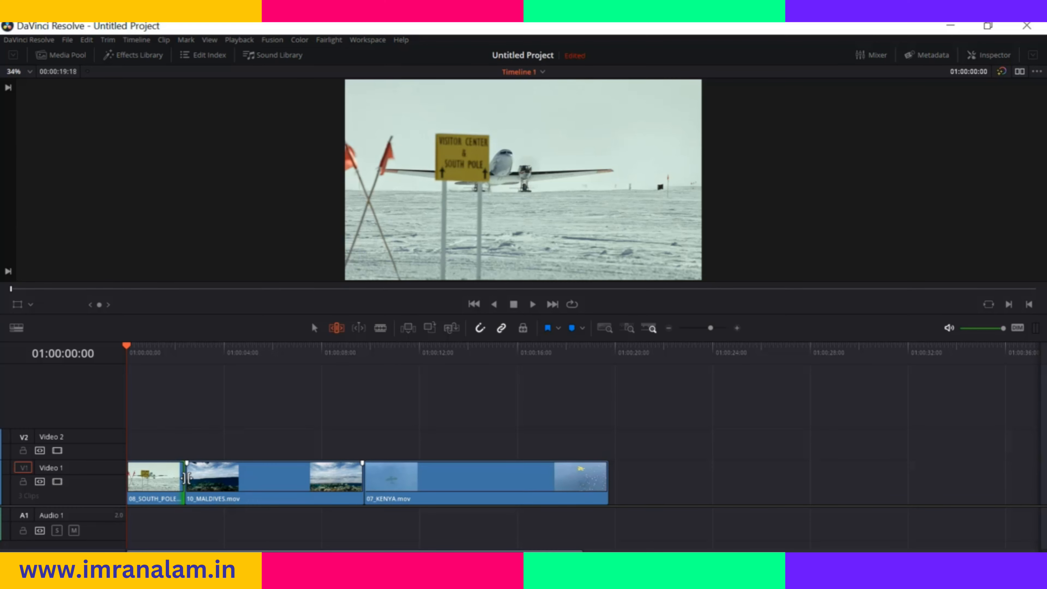
# Roll the cut before 10_MALDIVES.mov to about 01:00:03:09 and ripple-trim that clip's end to about 01:00:07:05
pyautogui.moveTo(185, 478); pyautogui.dragTo(207, 484)
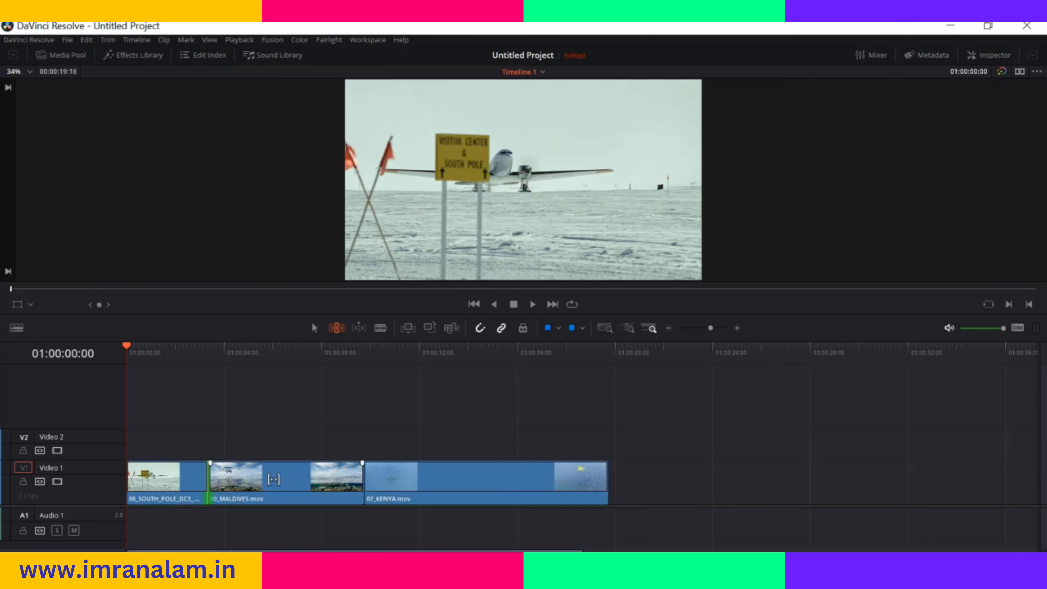
pyautogui.moveTo(288, 480)
pyautogui.mouseDown()
pyautogui.moveTo(241, 480)
pyautogui.moveTo(269, 474)
pyautogui.moveTo(261, 471)
pyautogui.moveTo(244, 474)
pyautogui.moveTo(339, 482)
pyautogui.moveTo(316, 481)
pyautogui.moveTo(326, 486)
pyautogui.moveTo(309, 485)
pyautogui.moveTo(356, 477)
pyautogui.moveTo(300, 478)
pyautogui.mouseUp()
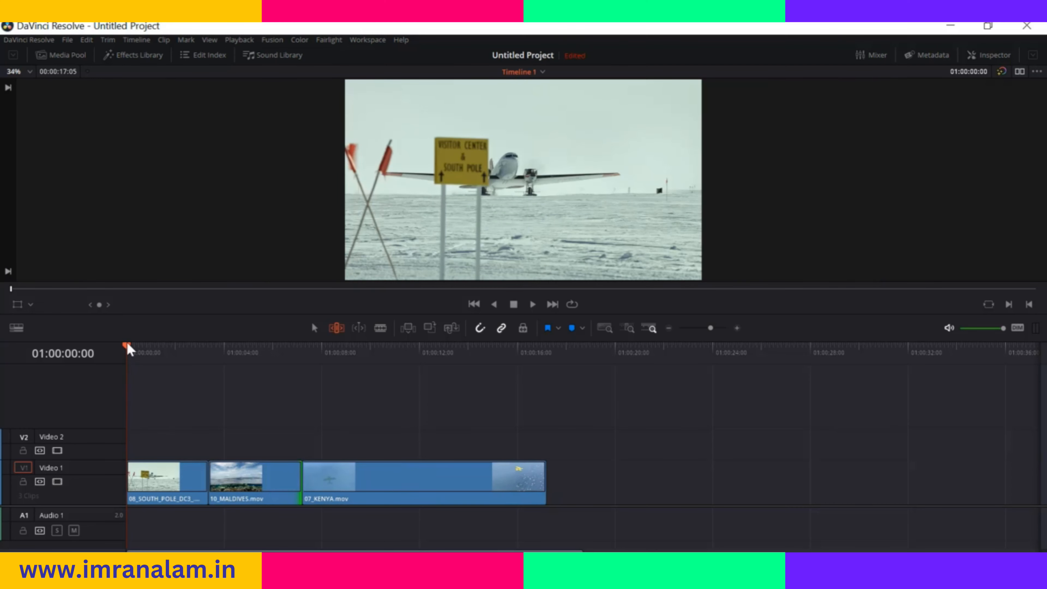
# Play the trimmed timeline from 01:00:03:09 through 10_MALDIVES.mov into 07_KENYA.mov, and stop playback
pyautogui.moveTo(129, 346); pyautogui.dragTo(206, 364)
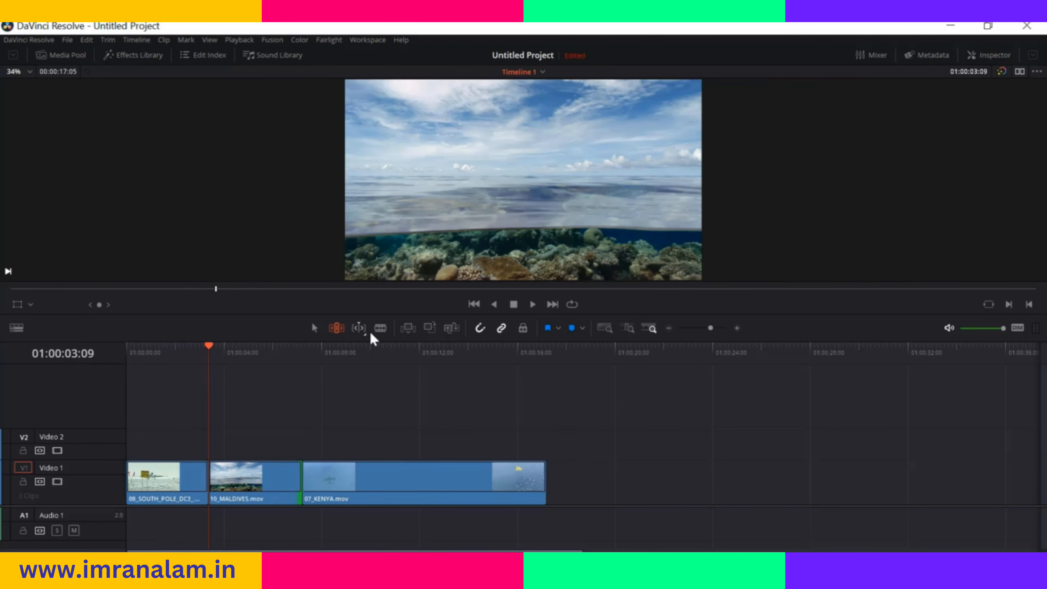
pyautogui.click(532, 305)
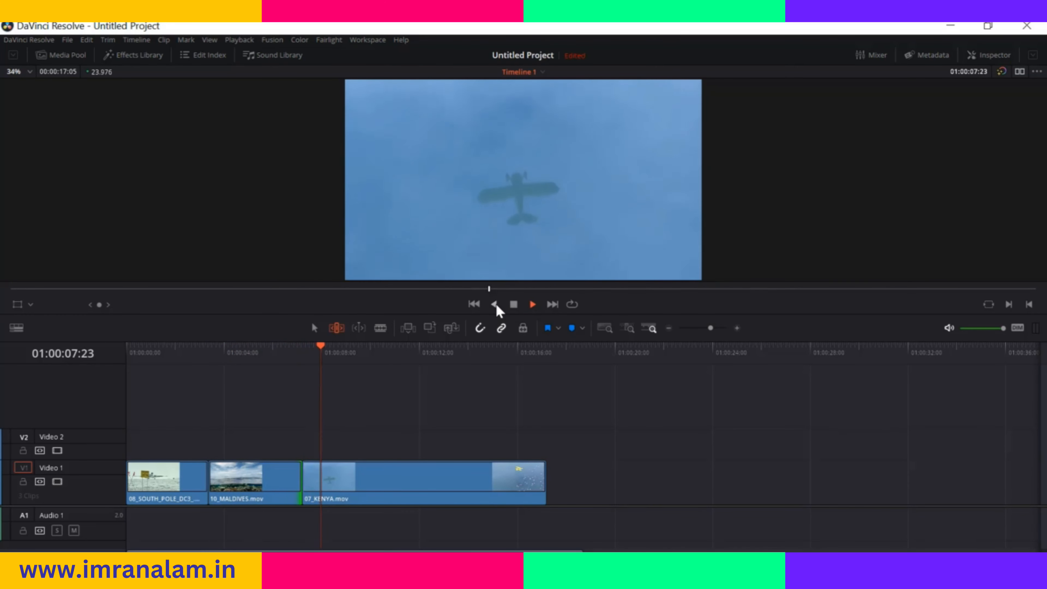
pyautogui.click(514, 304)
# Ripple-trim the end of 07_KENYA.mov to a total timeline duration of 00:00:14:13, and select the clip
pyautogui.moveTo(544, 475); pyautogui.dragTo(480, 475)
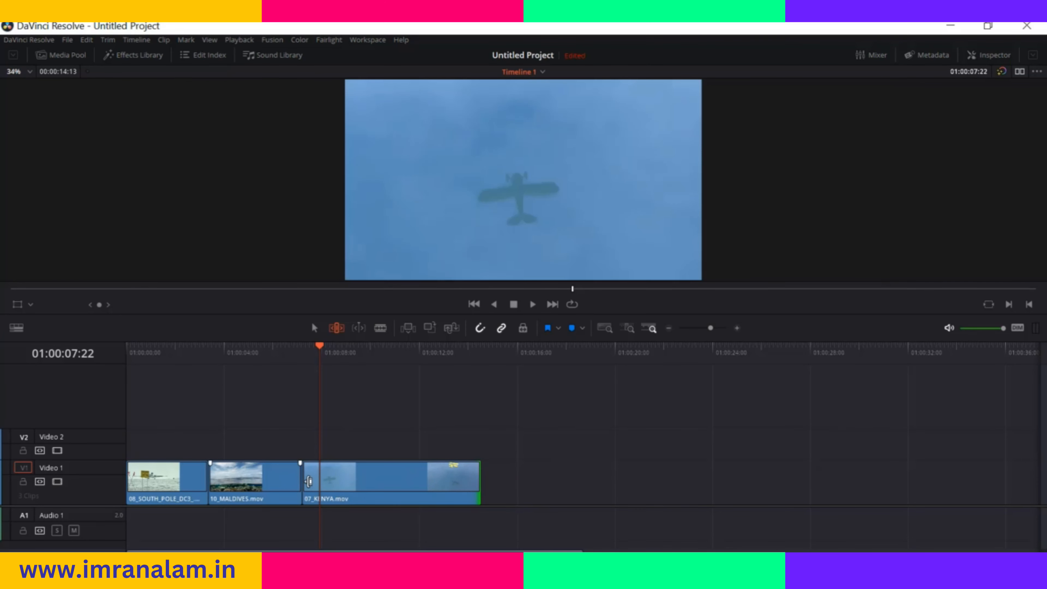
pyautogui.moveTo(364, 481)
pyautogui.mouseDown()
pyautogui.moveTo(344, 482)
pyautogui.moveTo(371, 483)
pyautogui.mouseUp()
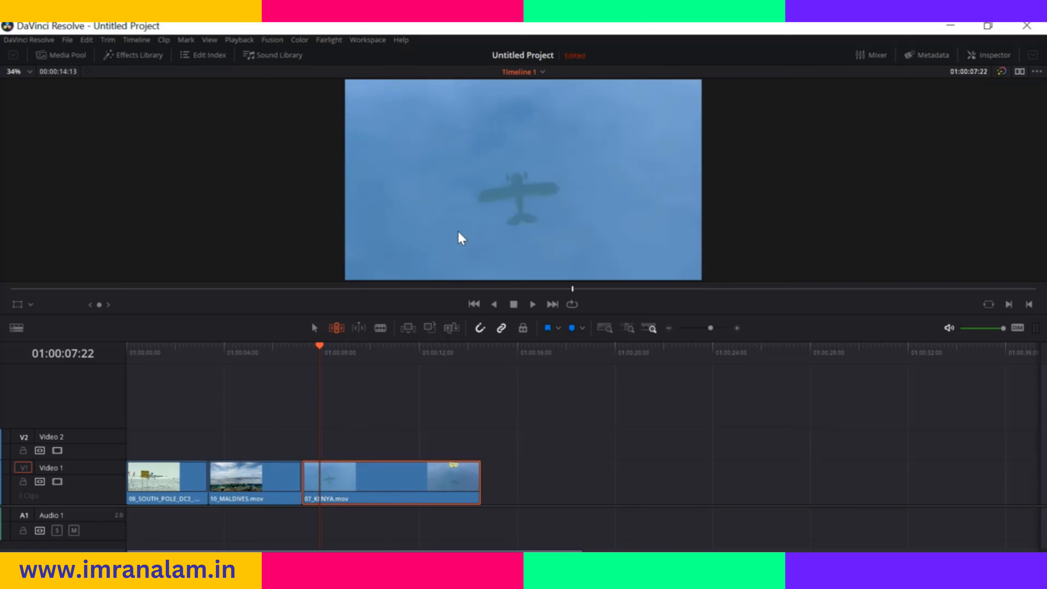
# Slip the footage inside 10_MALDIVES.mov by a few frames while keeping its place in the timeline
pyautogui.moveTo(263, 479); pyautogui.dragTo(261, 479)
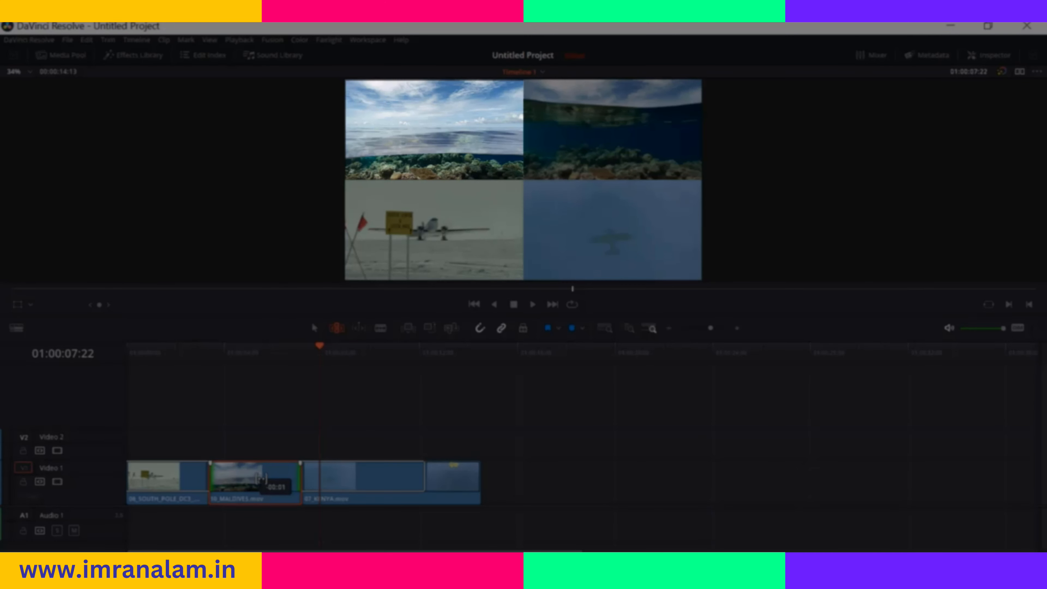
pyautogui.moveTo(261, 478); pyautogui.dragTo(259, 478)
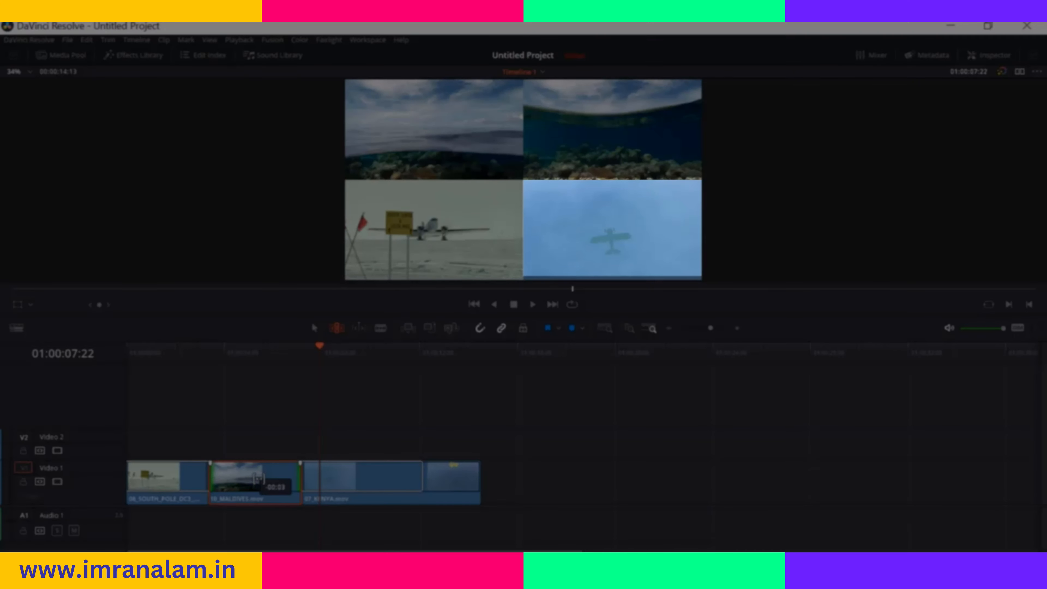
pyautogui.moveTo(258, 478); pyautogui.dragTo(256, 481)
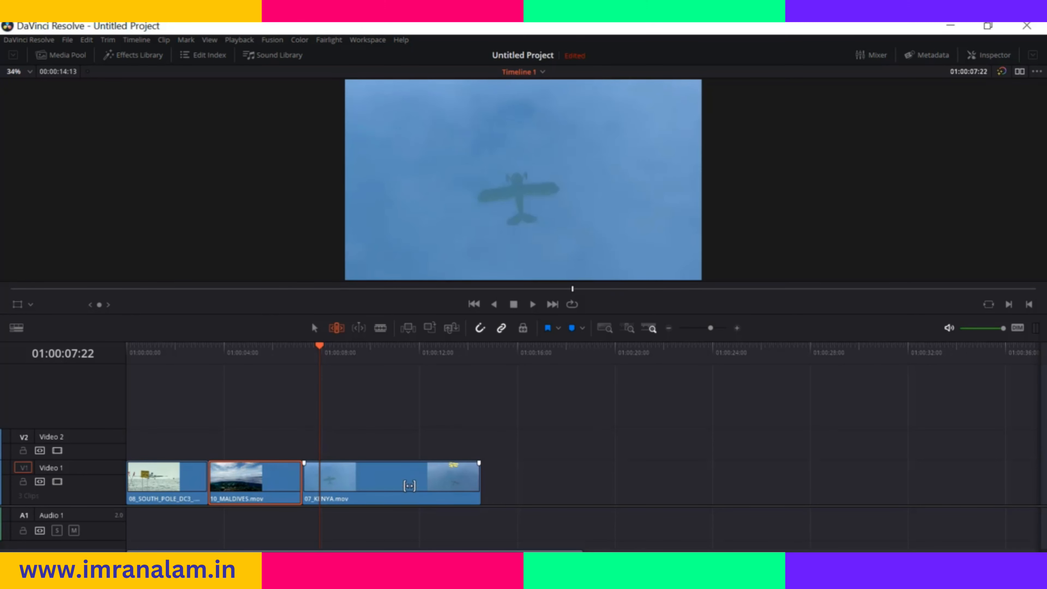
# Move the playhead to 01:00:07:05, enable dynamic trim mode, and slip the 10_MALDIVES.mov footage forward and backward using playback control
pyautogui.press('Up')
pyautogui.click(353, 332)
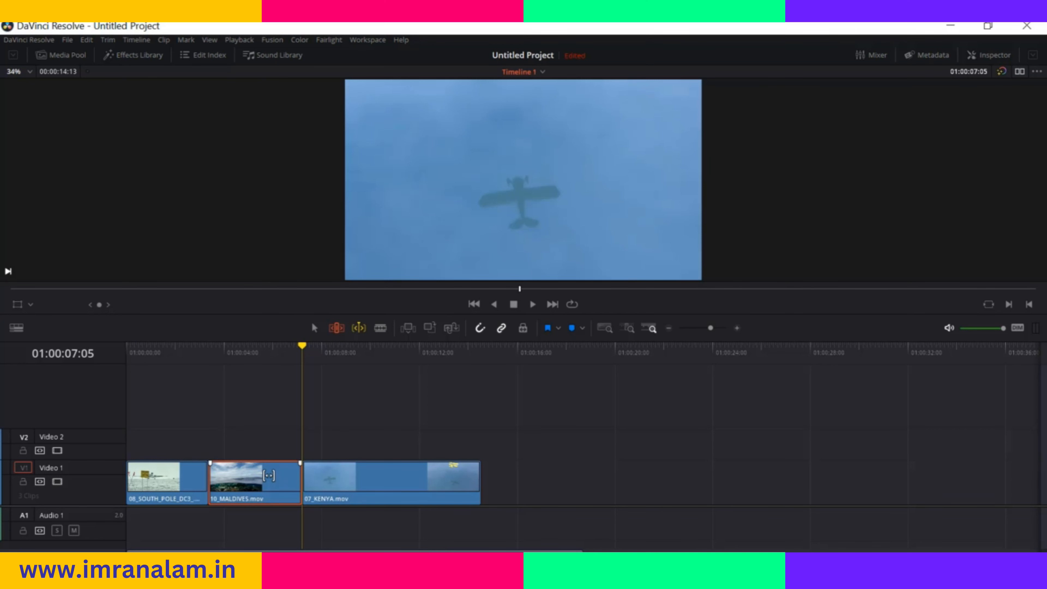
pyautogui.moveTo(269, 476); pyautogui.dragTo(232, 475)
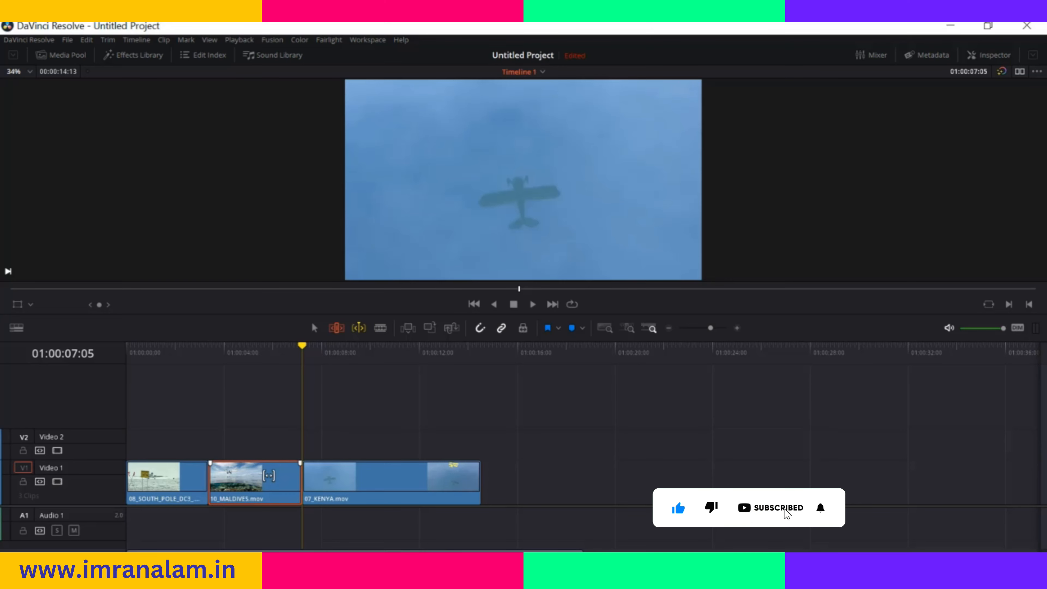
pyautogui.press('l')
pyautogui.press('k')
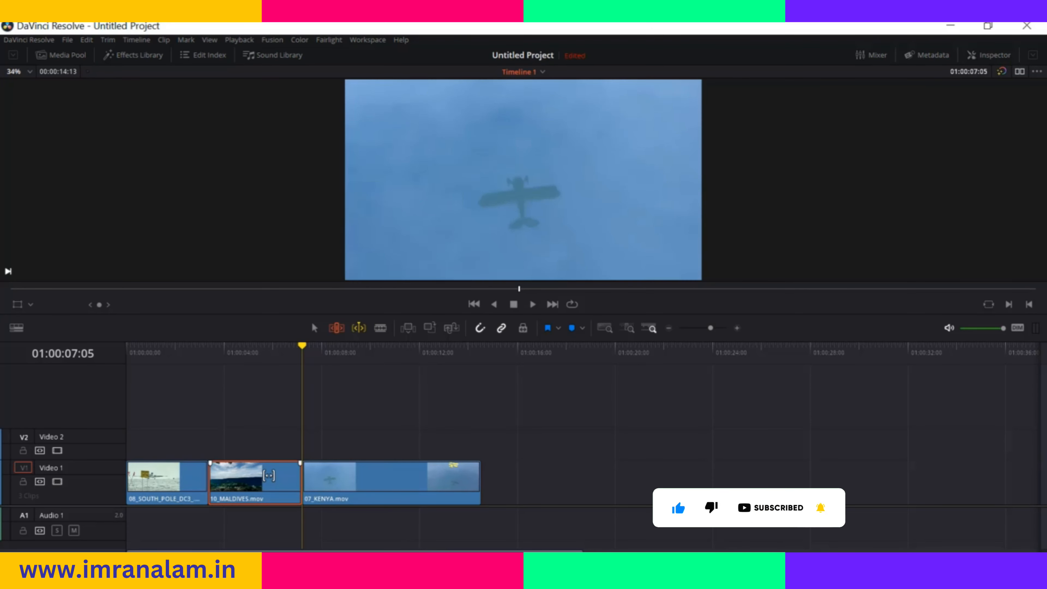
pyautogui.press('j')
pyautogui.press('k')
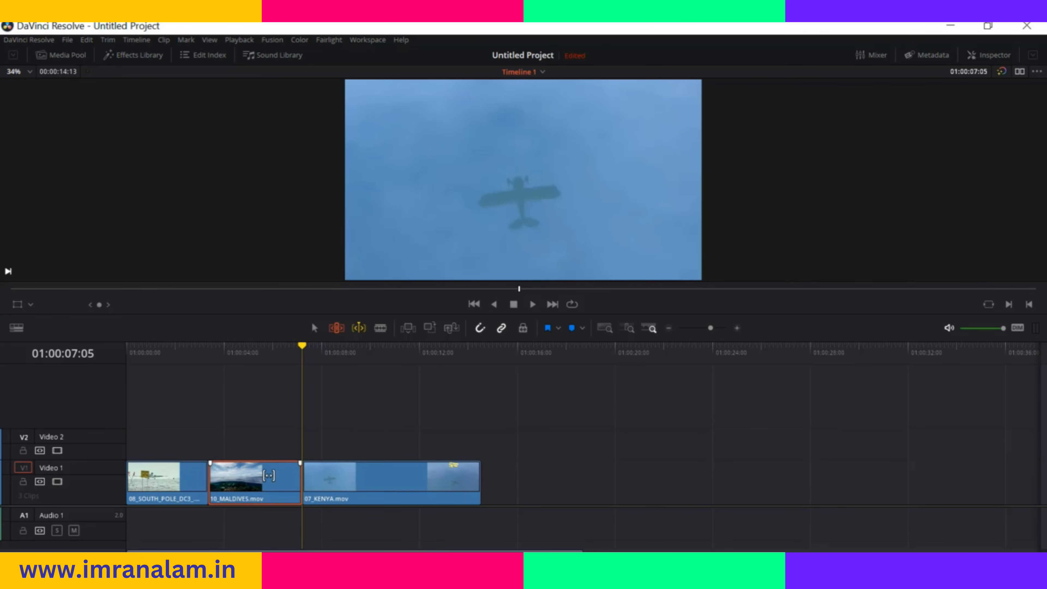
pyautogui.press('Left')
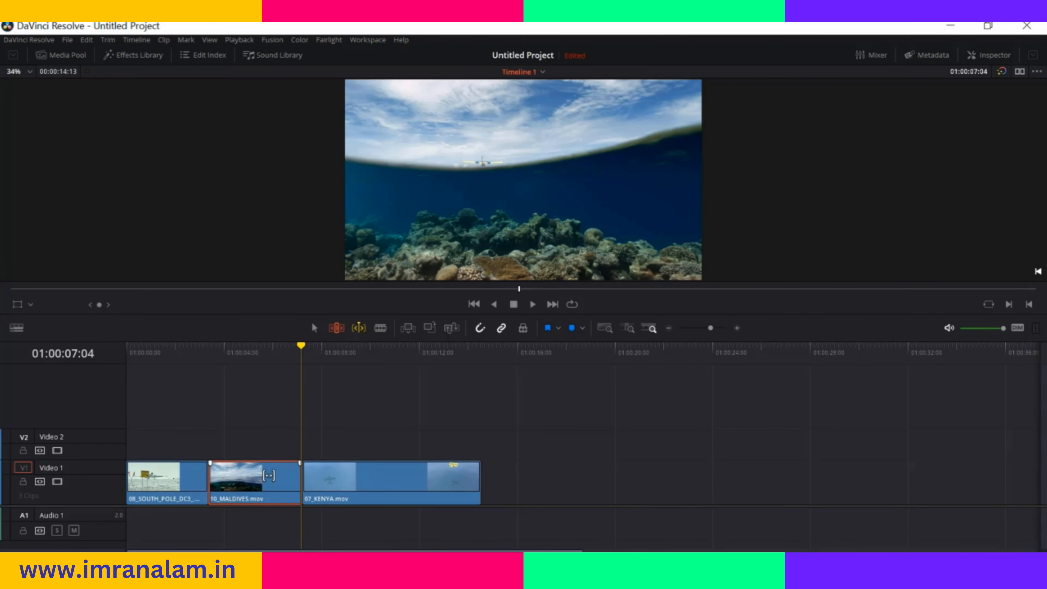
# Switch dynamic trim to Slide and slide 10_MALDIVES.mov later between its neighbours until it ends at 01:00:07:20
pyautogui.click(357, 328)
pyautogui.moveTo(264, 468); pyautogui.dragTo(263, 467)
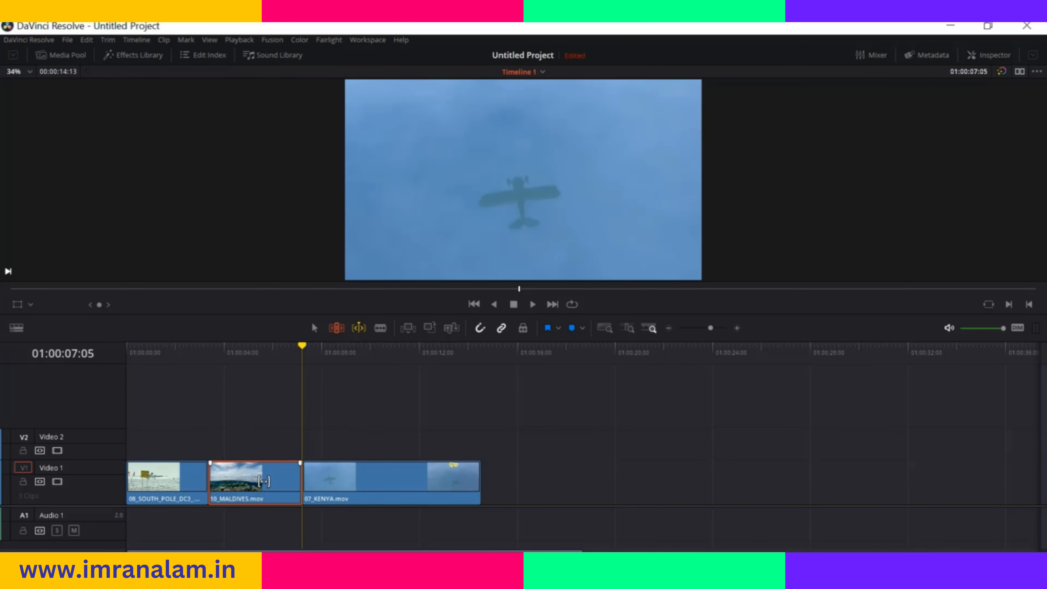
pyautogui.rightClick(362, 332)
pyautogui.click(374, 355)
pyautogui.press('l')
pyautogui.press('k')
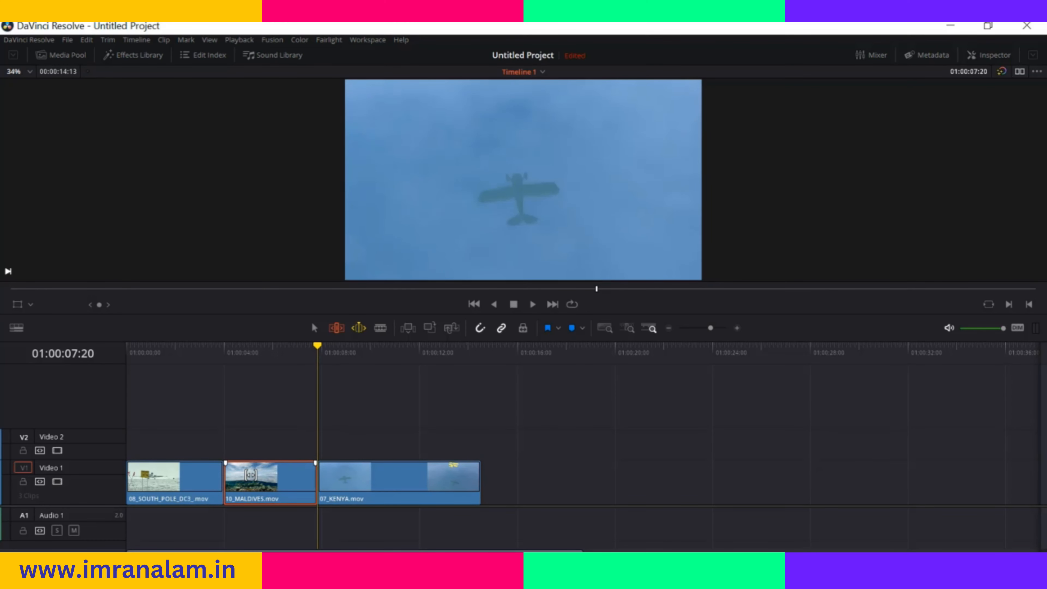
# Use Blade Edit mode to cut the 07_KENYA.mov clip at 01:00:11:23
pyautogui.click(380, 330)
pyautogui.moveTo(317, 348); pyautogui.dragTo(183, 362)
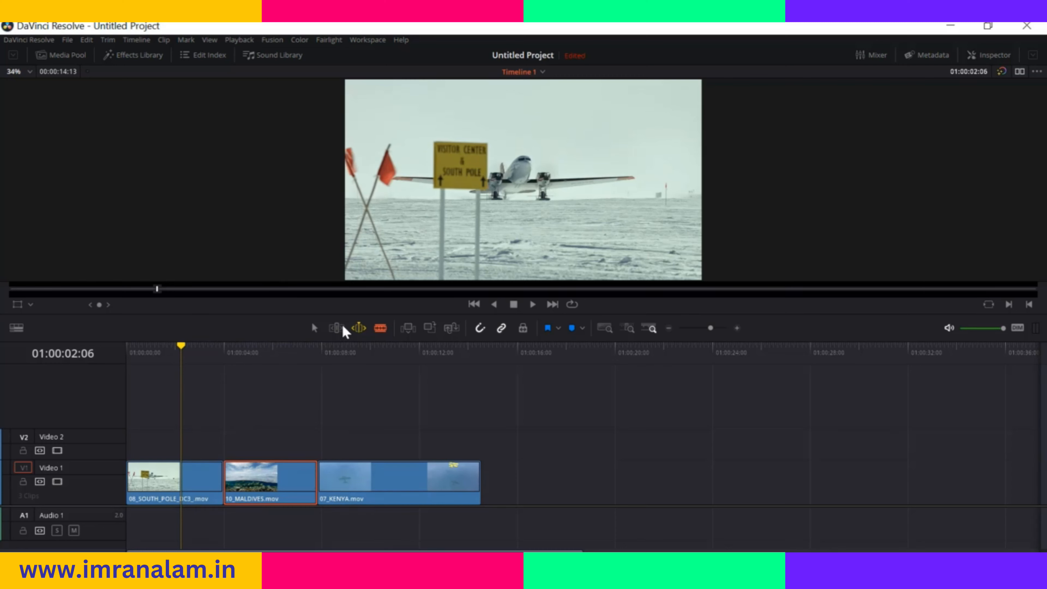
pyautogui.moveTo(184, 348); pyautogui.dragTo(392, 402)
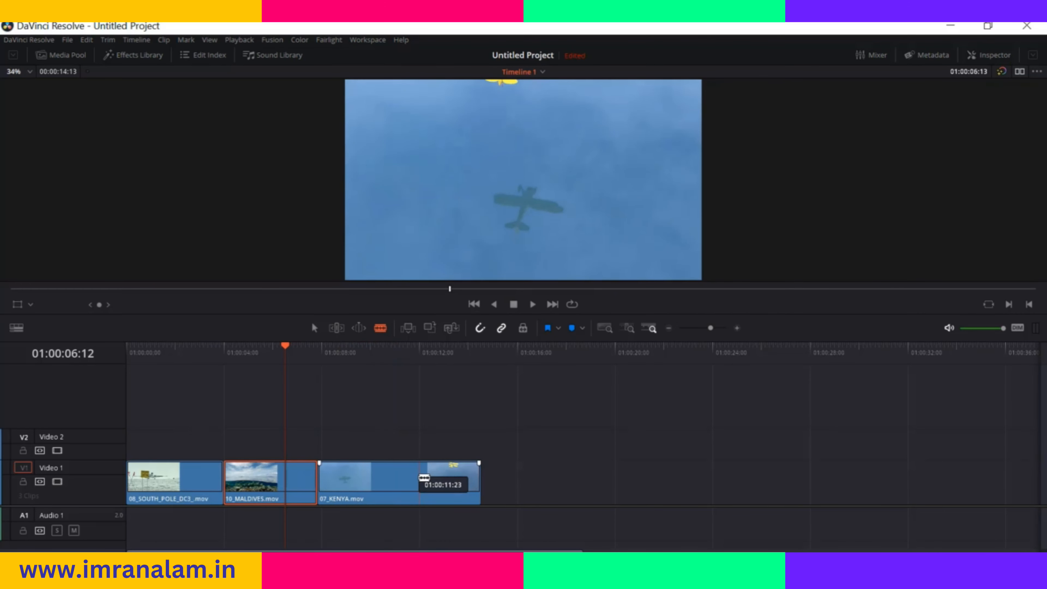
pyautogui.click(419, 478)
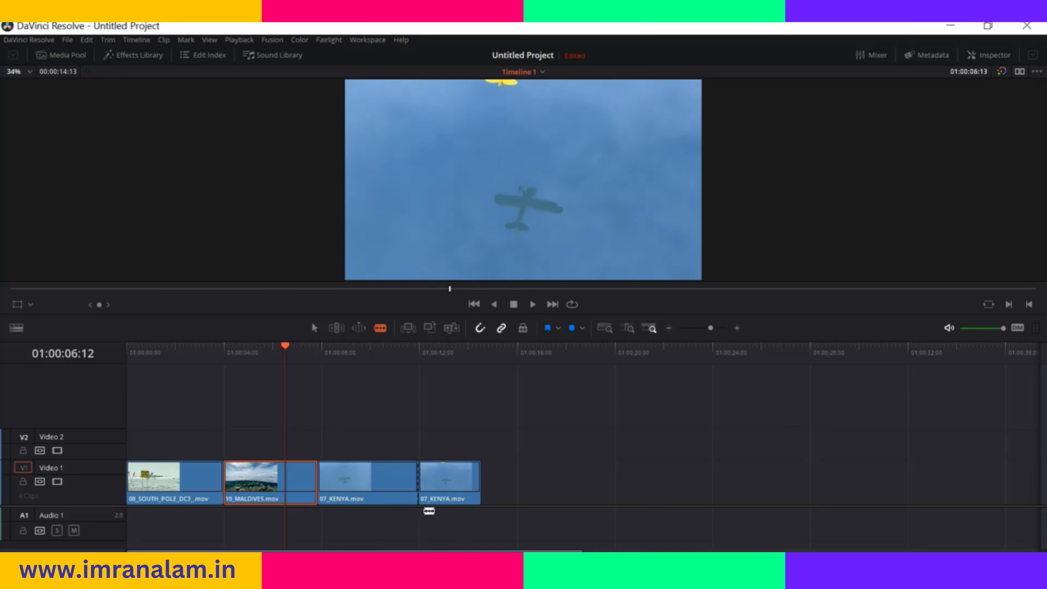
# Move the playhead to 01:00:09:21 and cut the first part of 07_KENYA.mov there
pyautogui.moveTo(285, 347); pyautogui.dragTo(371, 364)
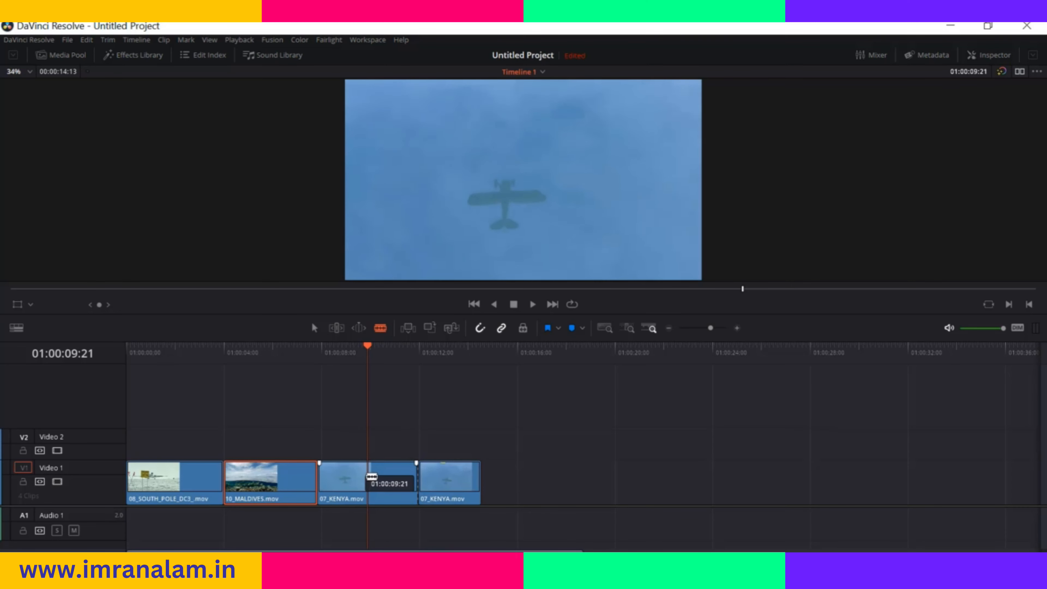
pyautogui.click(368, 478)
pyautogui.moveTo(361, 343); pyautogui.dragTo(341, 356)
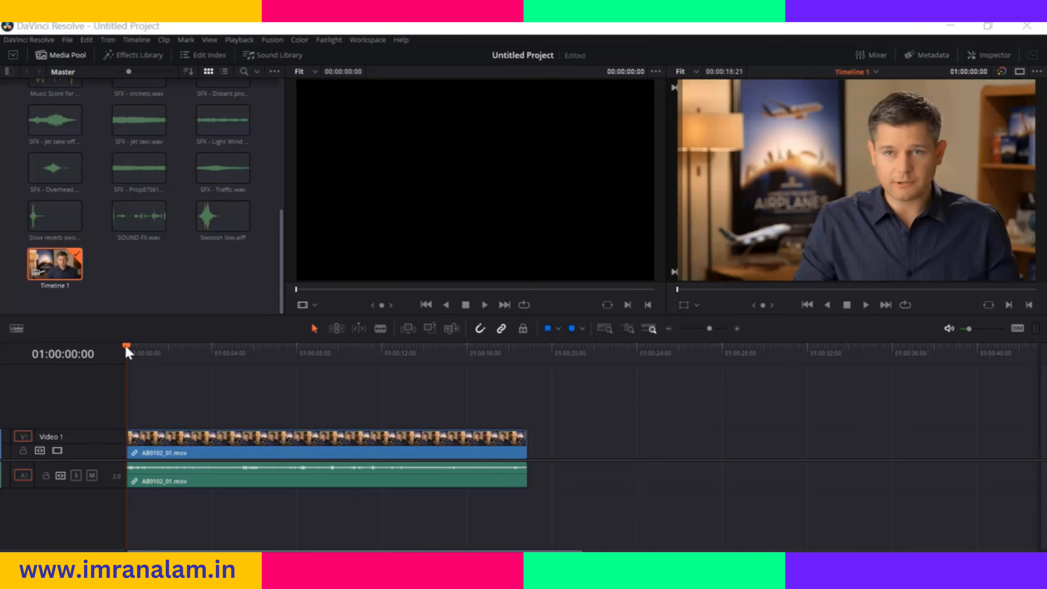
# Try a blade cut through the linked video and audio of AB0102_01.mov at 01:00:06:08, select the second part, and undo the cut
pyautogui.moveTo(137, 350); pyautogui.dragTo(250, 352)
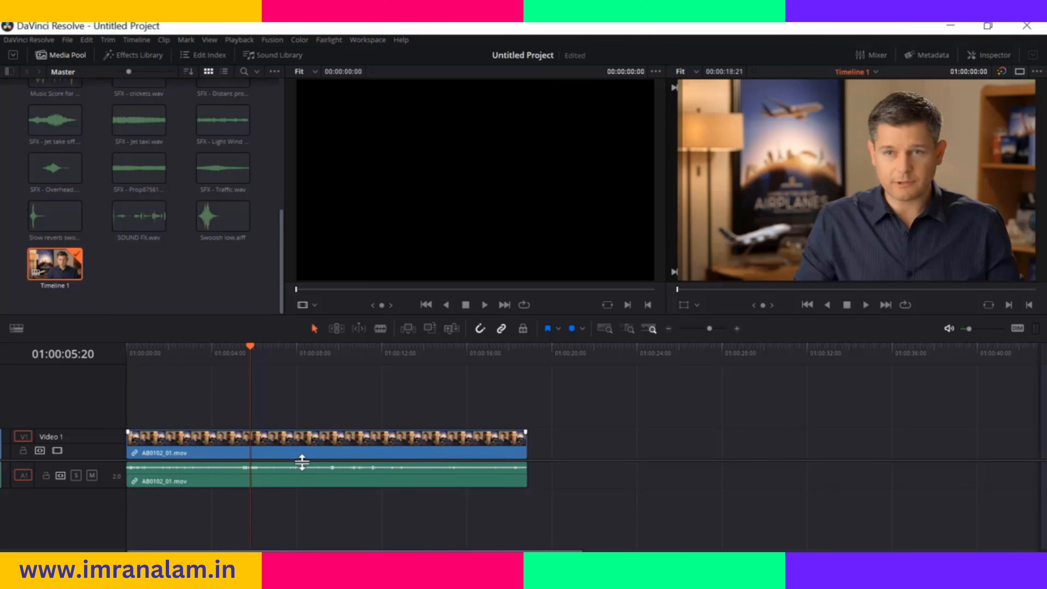
pyautogui.click(380, 329)
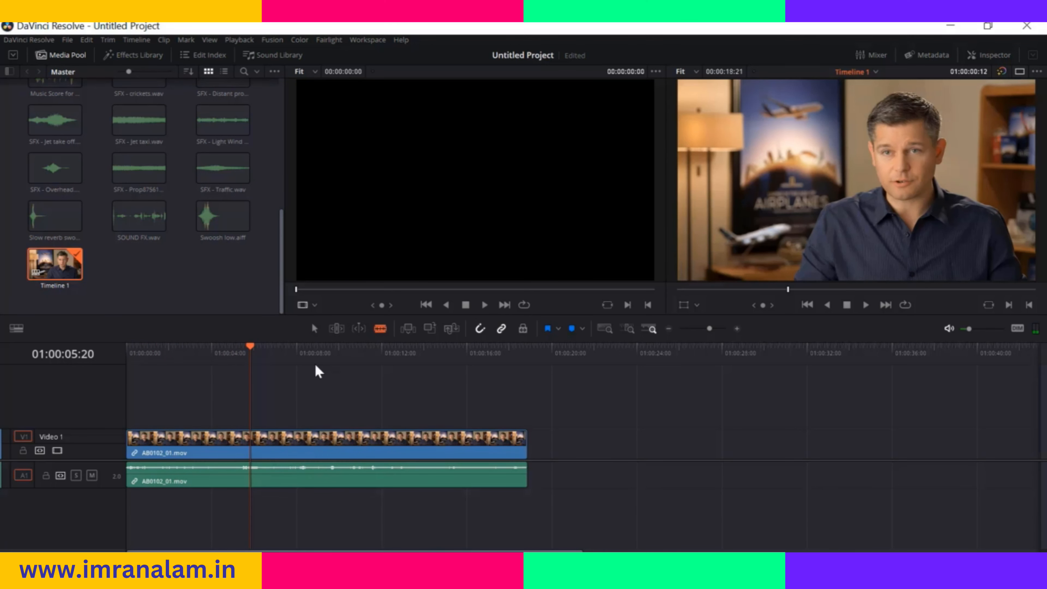
pyautogui.click(260, 350)
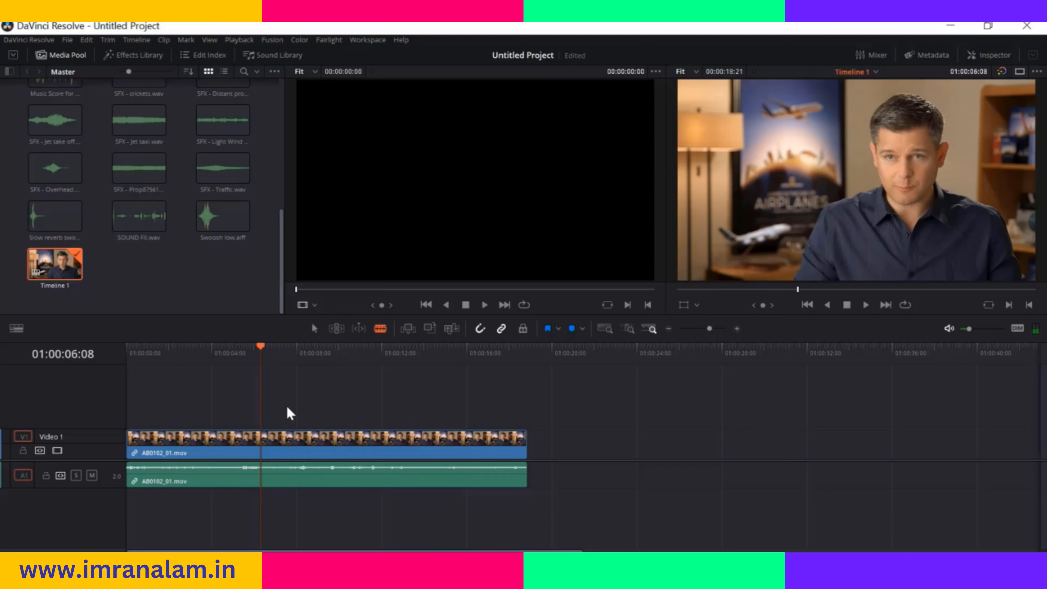
pyautogui.click(261, 439)
pyautogui.click(313, 328)
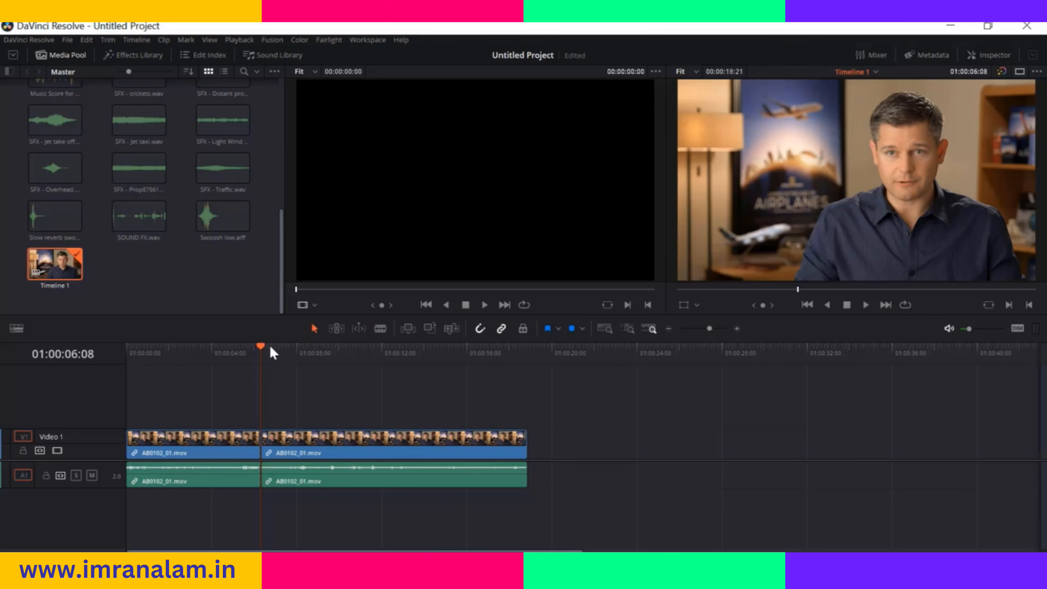
pyautogui.moveTo(264, 353); pyautogui.dragTo(213, 350)
pyautogui.moveTo(288, 439); pyautogui.dragTo(314, 444)
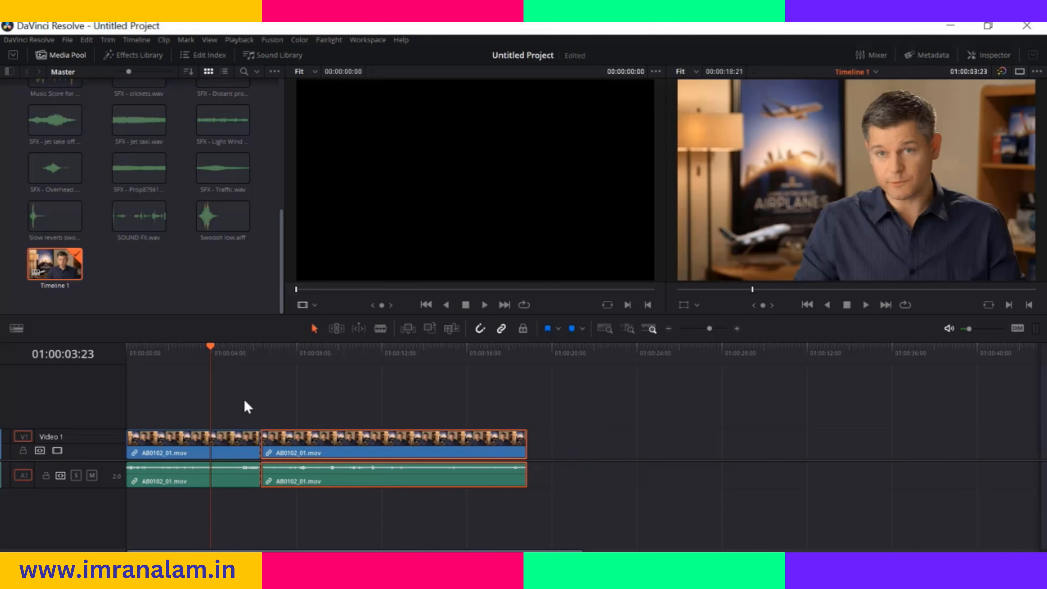
pyautogui.hotkey('ctrl', 'z')
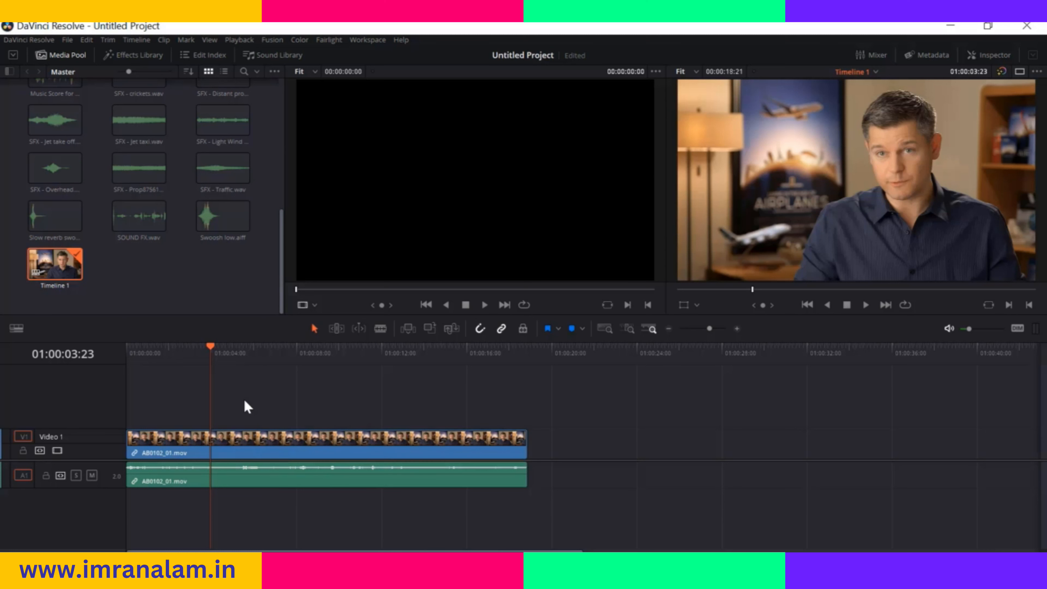
# With linked selection off, blade cut only the video of AB0102_01.mov at 01:00:07:01, leaving its audio whole
pyautogui.moveTo(215, 340); pyautogui.dragTo(275, 354)
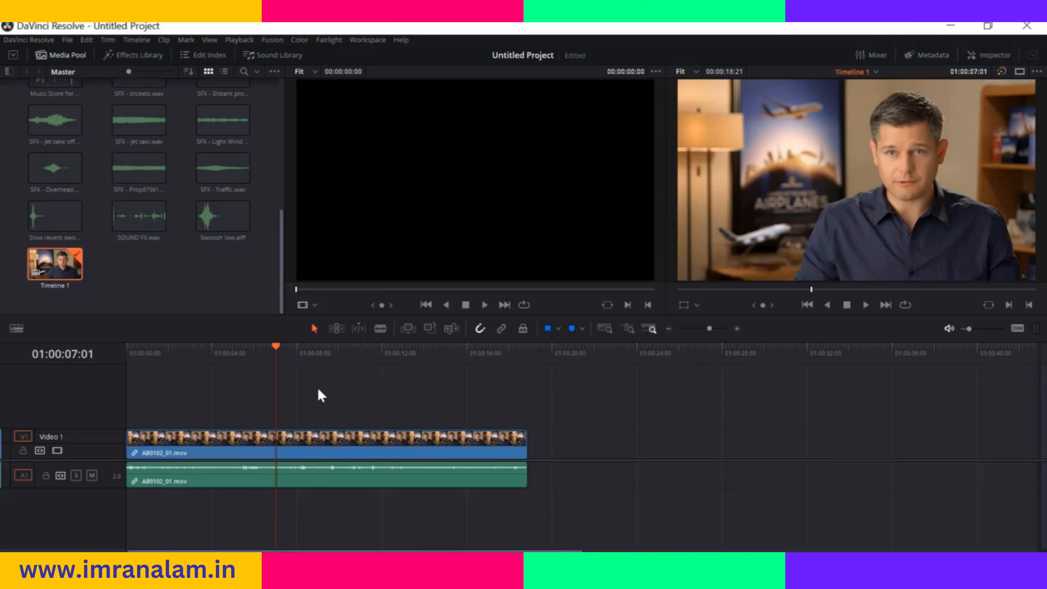
pyautogui.moveTo(314, 440); pyautogui.dragTo(295, 448)
pyautogui.click(300, 382)
pyautogui.click(380, 328)
pyautogui.click(275, 450)
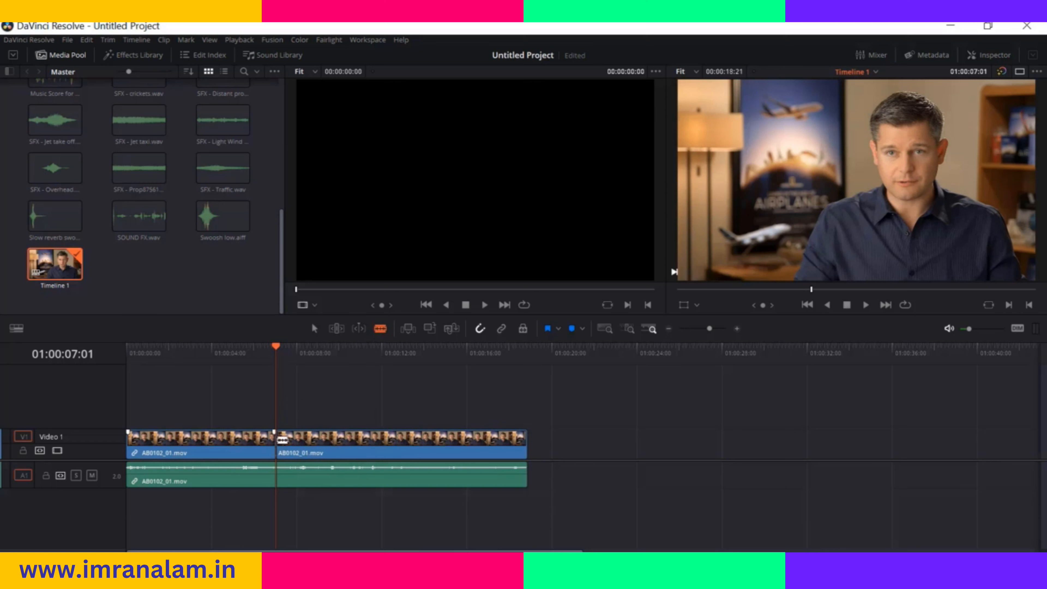
# Return to selection mode and select the audio of AB0102_01.mov and its second video part independently of each other
pyautogui.click(313, 329)
pyautogui.click(220, 348)
pyautogui.click(278, 480)
pyautogui.moveTo(272, 479)
pyautogui.mouseDown()
pyautogui.moveTo(399, 482)
pyautogui.moveTo(258, 483)
pyautogui.mouseUp()
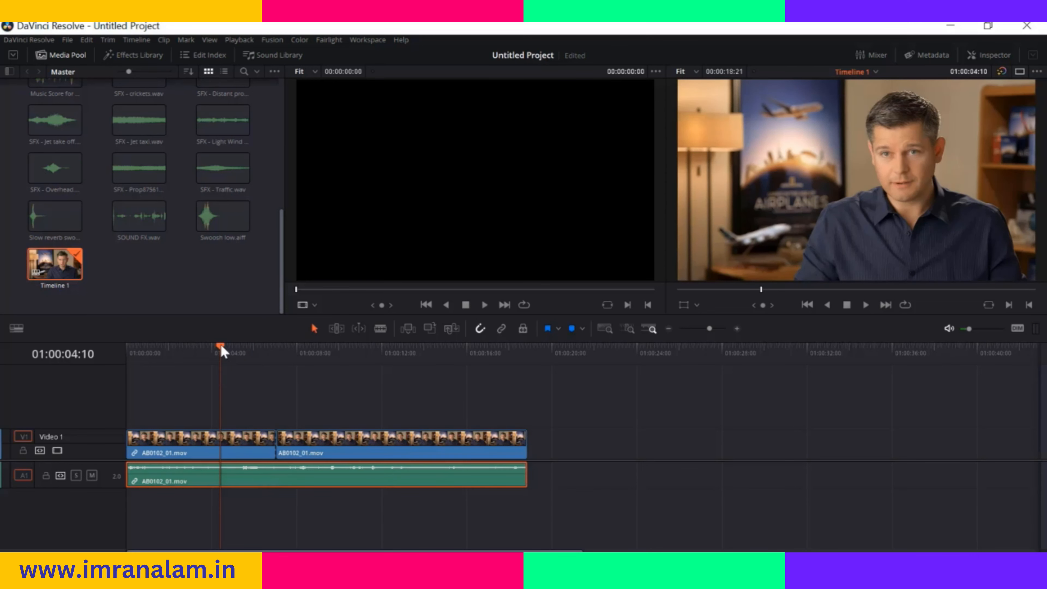
pyautogui.moveTo(264, 355); pyautogui.dragTo(203, 350)
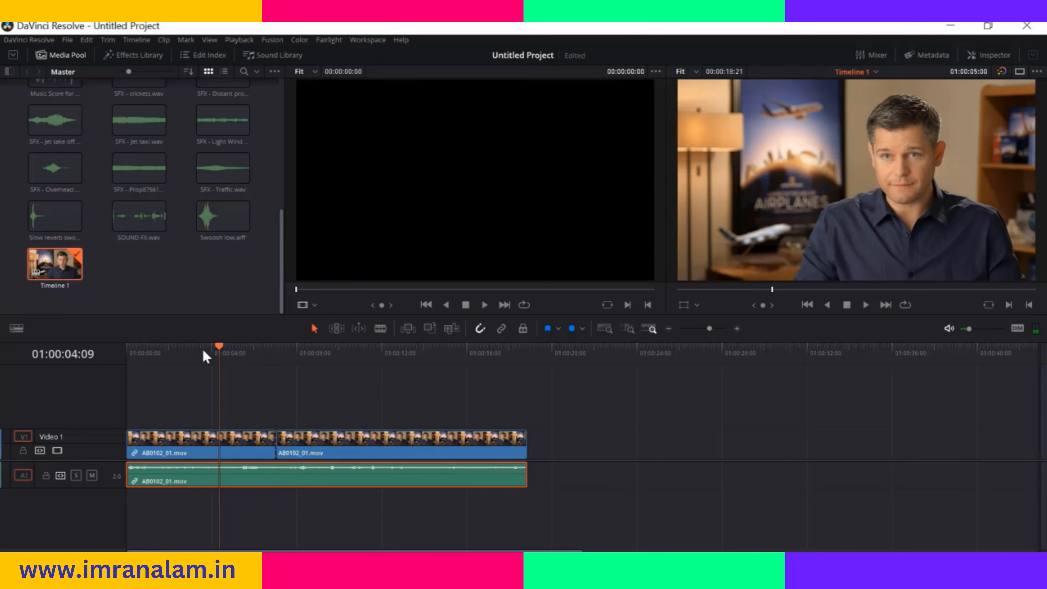
pyautogui.moveTo(381, 433); pyautogui.dragTo(328, 441)
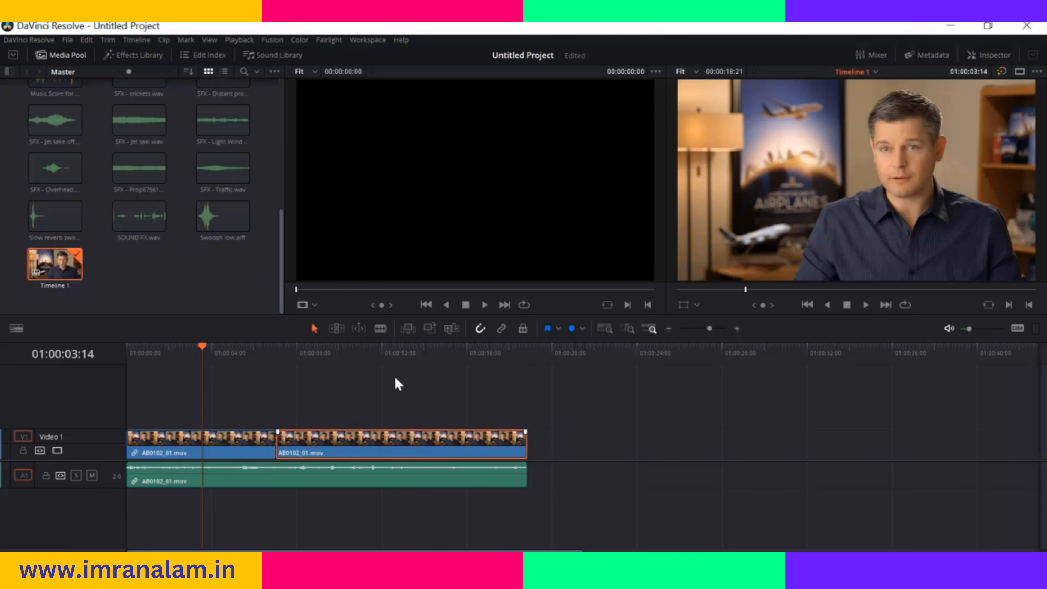
# Toggle snapping off and on, and turn linked selection back on
pyautogui.click(482, 328)
pyautogui.moveTo(349, 436)
pyautogui.mouseDown()
pyautogui.moveTo(406, 431)
pyautogui.moveTo(347, 454)
pyautogui.moveTo(313, 450)
pyautogui.moveTo(379, 446)
pyautogui.moveTo(349, 451)
pyautogui.mouseUp()
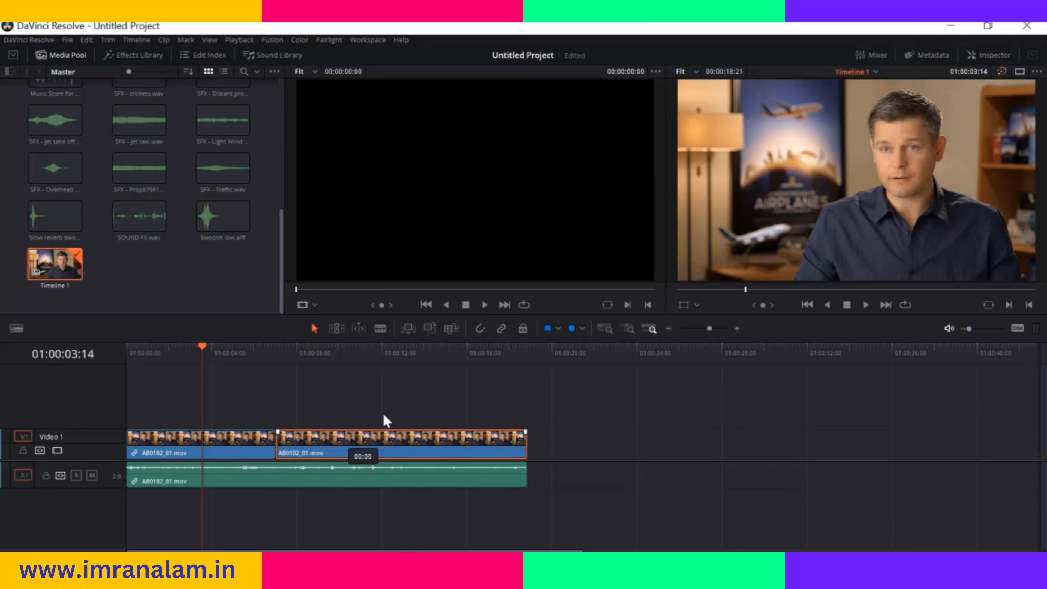
pyautogui.click(478, 329)
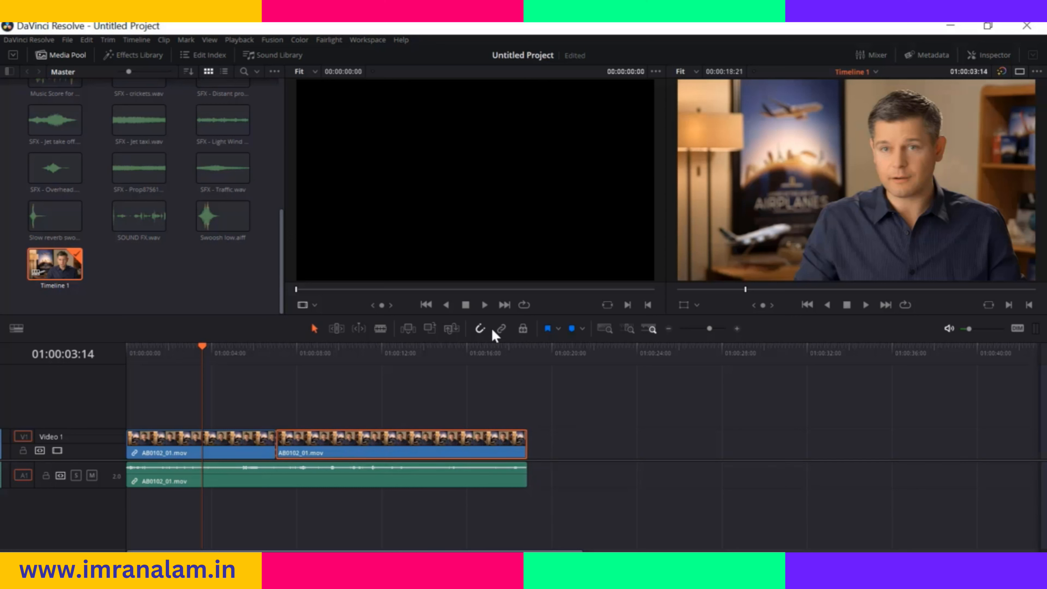
pyautogui.click(501, 330)
pyautogui.moveTo(361, 439); pyautogui.dragTo(354, 437)
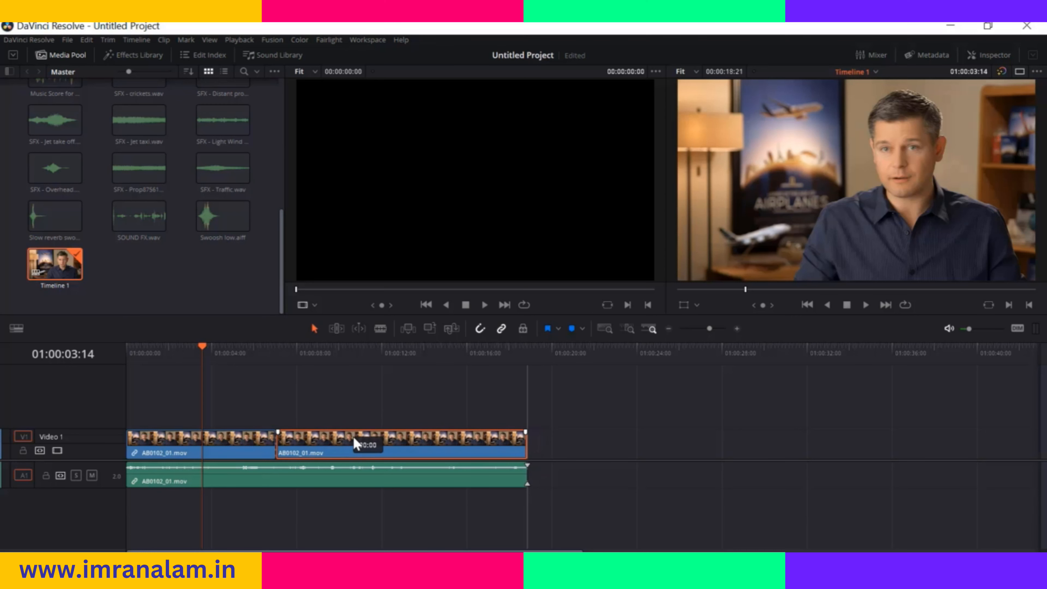
# Enable Position Lock and try to move and trim the AB0102_01.mov clips on the timeline
pyautogui.click(521, 332)
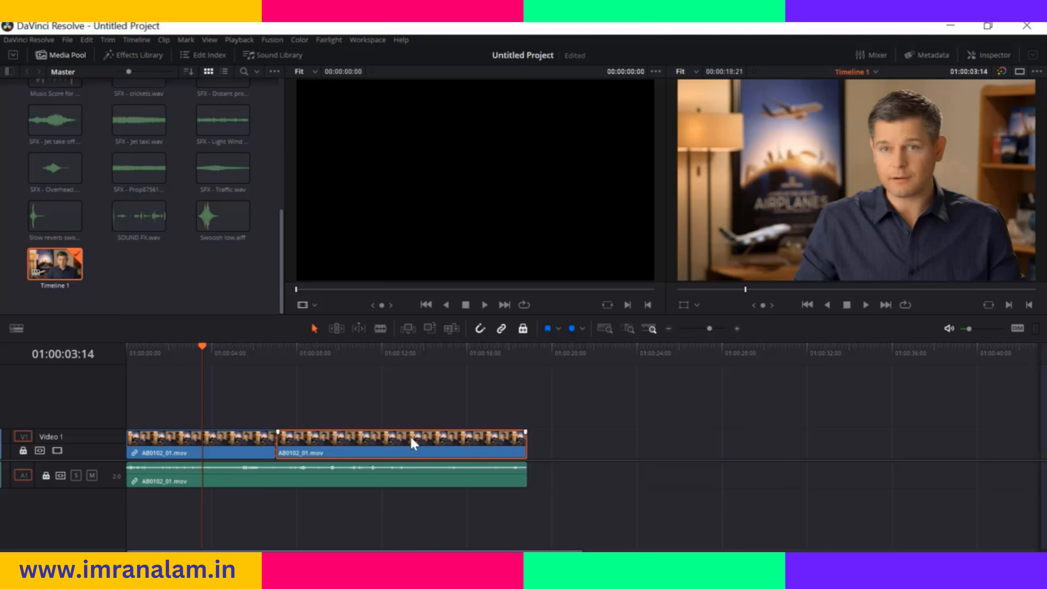
pyautogui.moveTo(461, 428); pyautogui.dragTo(518, 409)
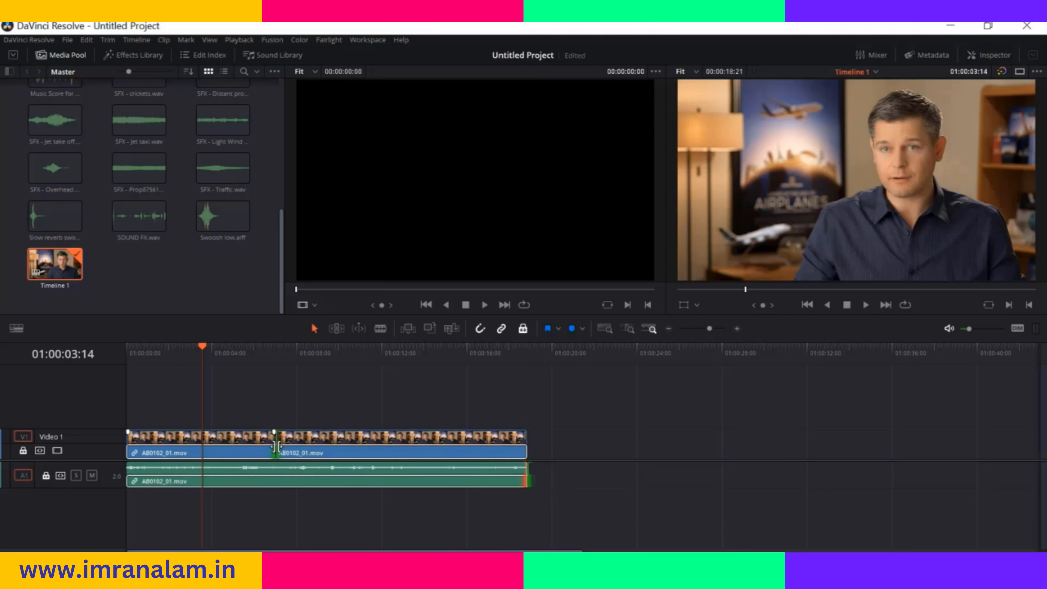
pyautogui.moveTo(274, 447)
pyautogui.mouseDown()
pyautogui.moveTo(237, 449)
pyautogui.moveTo(291, 454)
pyautogui.mouseUp()
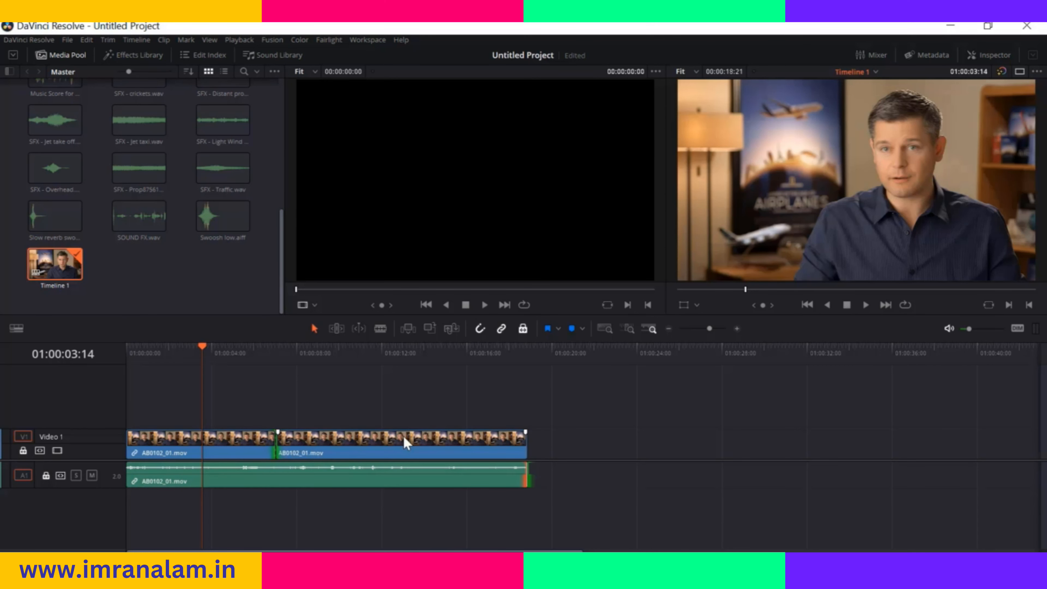
pyautogui.hotkey('ctrl', 'a')
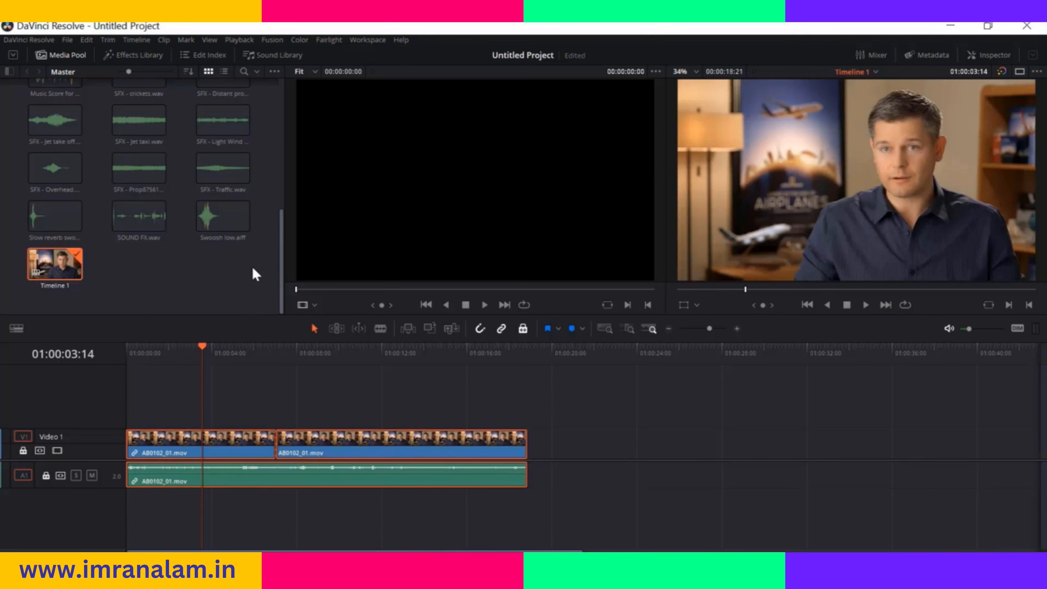
# Try to add 07_KENYA.mov after AB0102_01.mov on Video 1 while the tracks are position locked
pyautogui.click(277, 267)
pyautogui.scroll(6, 282, 233)
pyautogui.moveTo(136, 185); pyautogui.dragTo(537, 450)
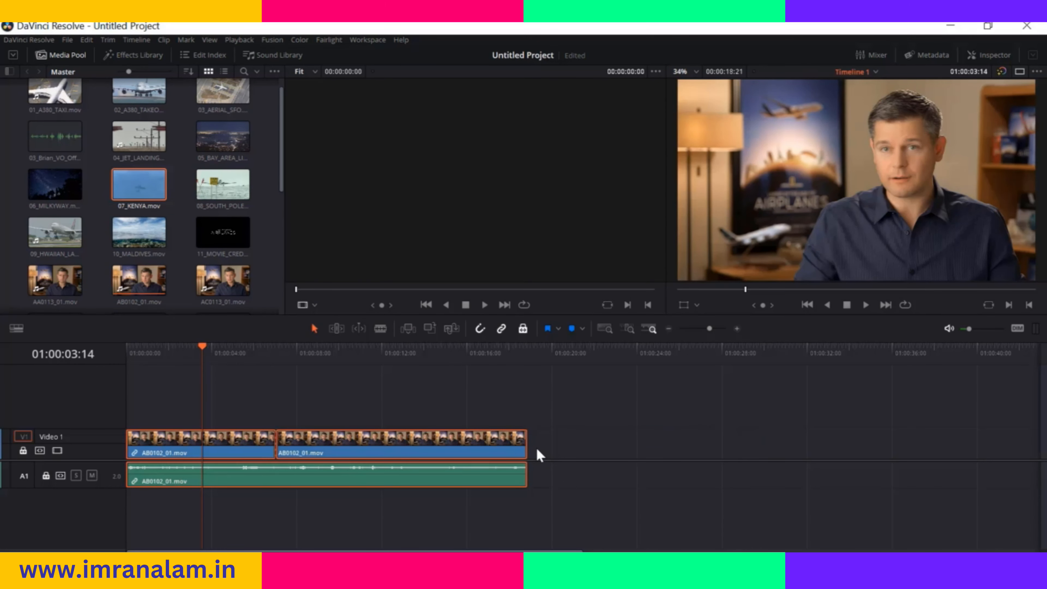
# Turn off Position Lock and add 04_JET_LANDING_2.mov directly after AB0102_01.mov on the timeline
pyautogui.click(522, 330)
pyautogui.moveTo(138, 133); pyautogui.dragTo(537, 452)
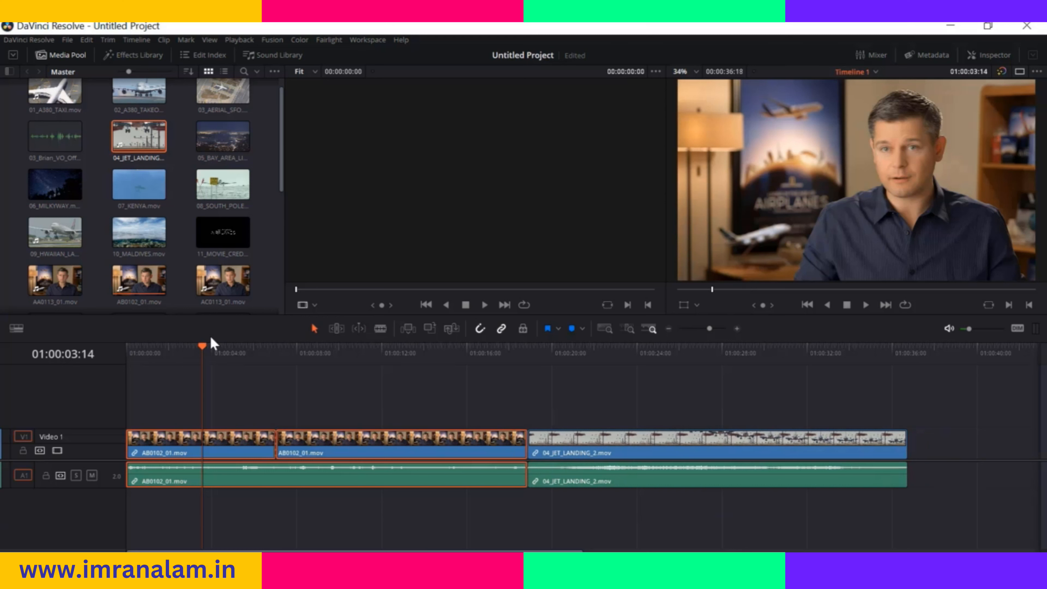
pyautogui.moveTo(202, 350); pyautogui.dragTo(169, 348)
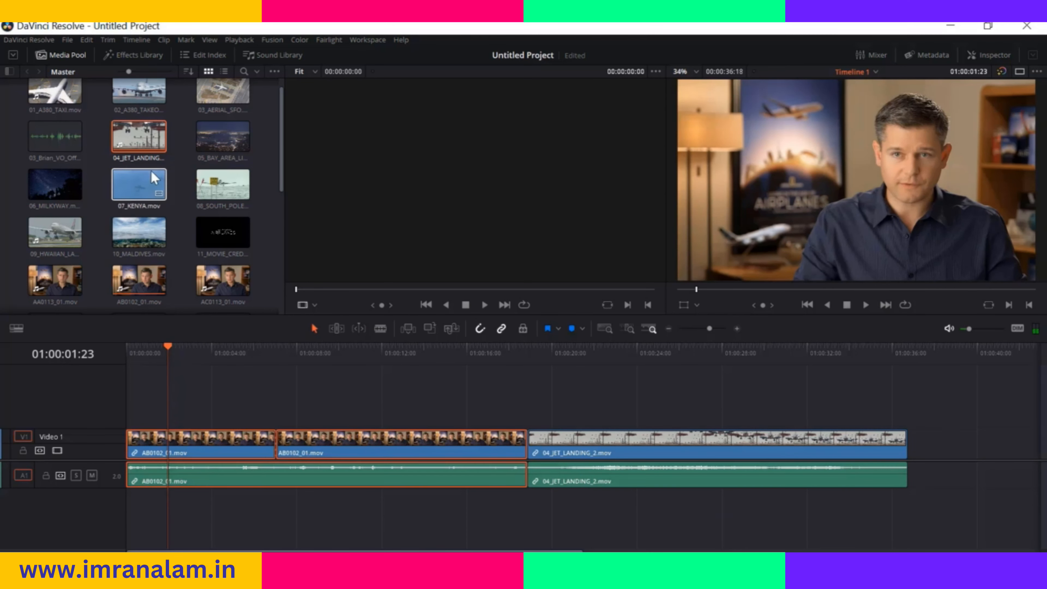
# Place 02_A380_TAKEOFF.mov, 03_AERIAL_SFO.mov and 05_BAY_AREA_LIGHTS.mov on a new Video 2 track at about 6, 21 and 27.5 seconds
pyautogui.scroll(1, 126, 130)
pyautogui.moveTo(126, 130); pyautogui.dragTo(261, 413)
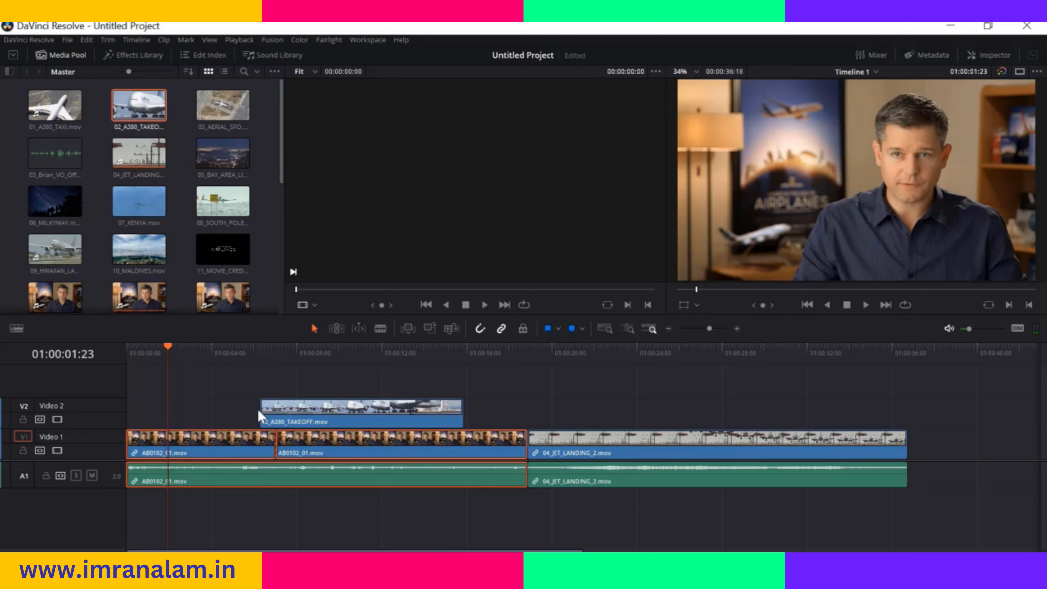
pyautogui.moveTo(521, 428); pyautogui.dragTo(585, 413)
pyautogui.moveTo(221, 147); pyautogui.dragTo(719, 413)
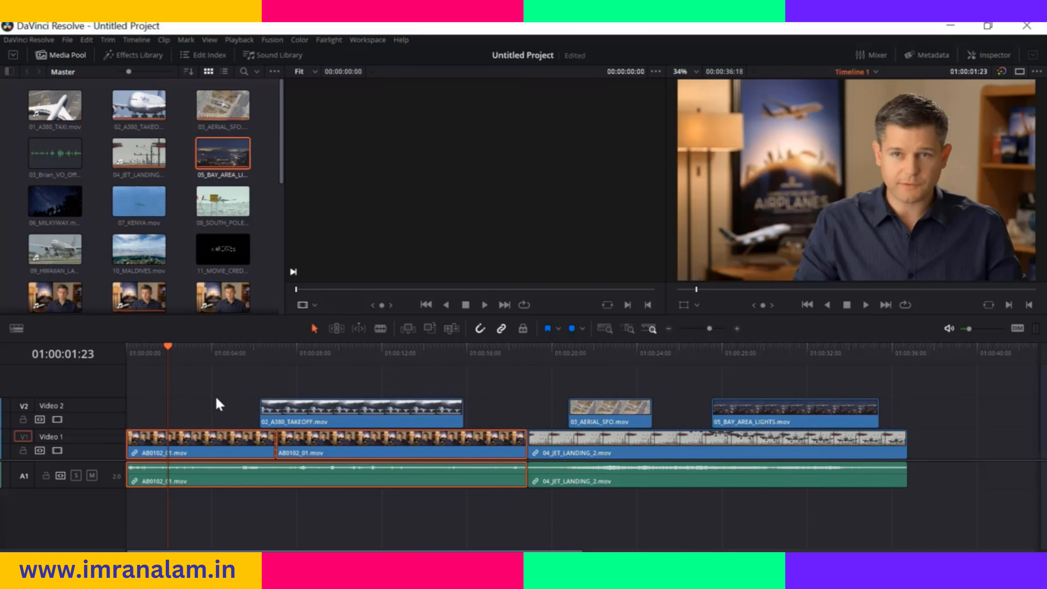
pyautogui.moveTo(927, 460); pyautogui.dragTo(929, 480)
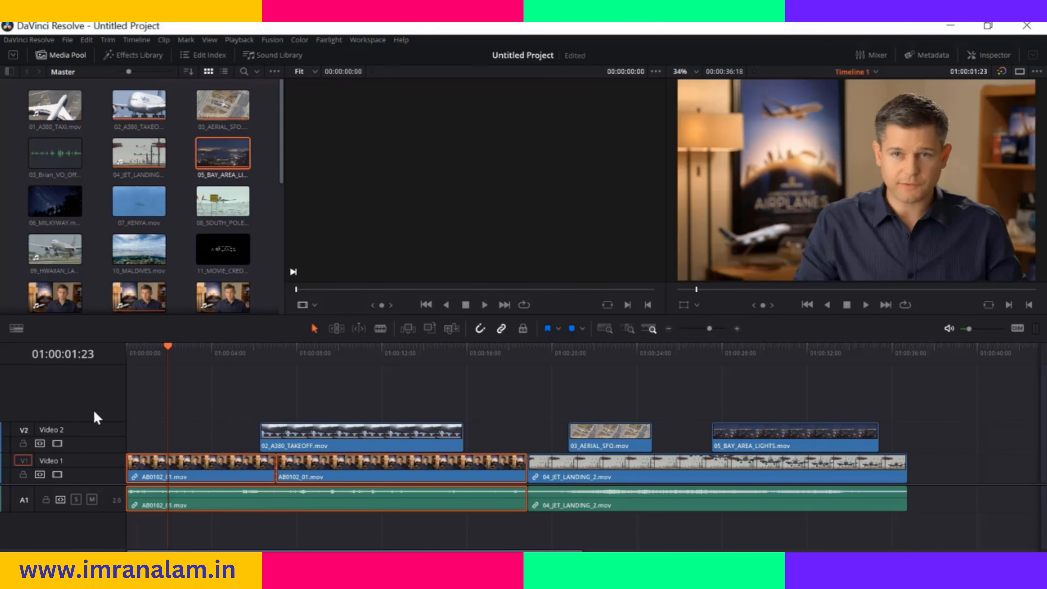
# Lock the Video 2 track and try selecting clips on Video 2 and Video 1 to test the lock
pyautogui.click(23, 443)
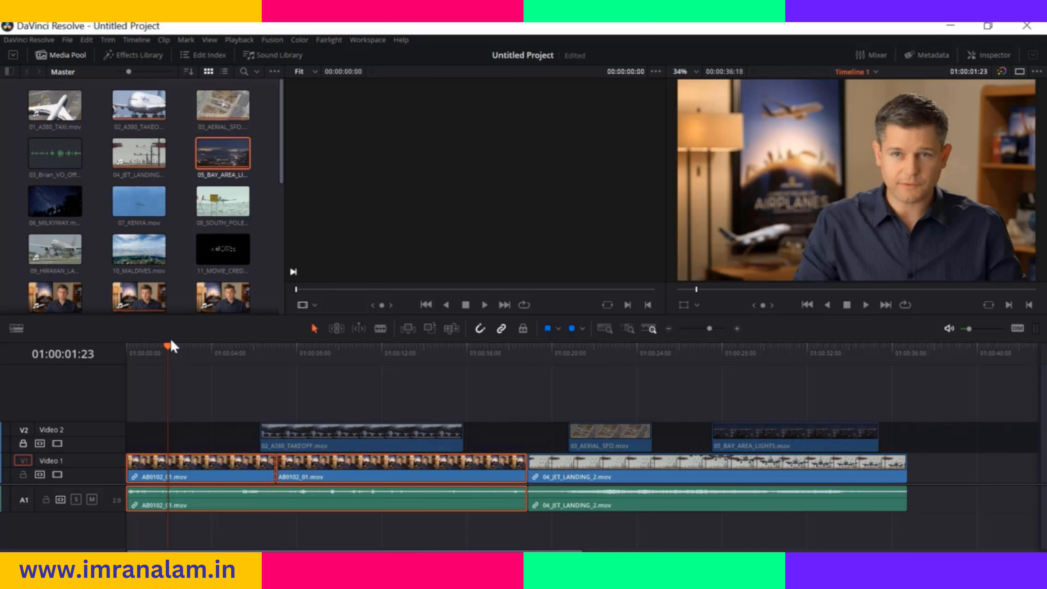
pyautogui.click(231, 353)
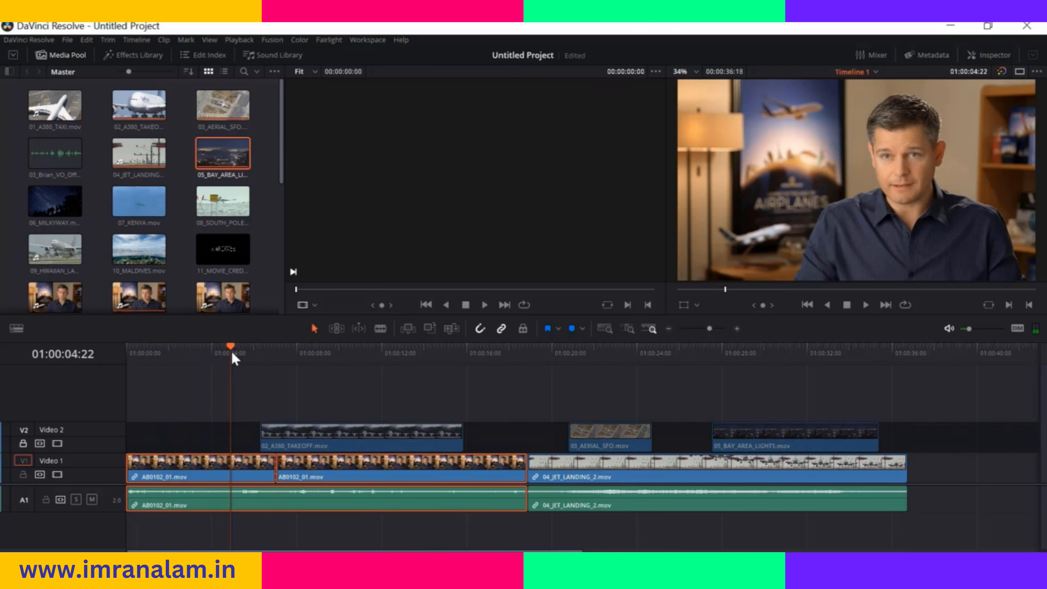
pyautogui.click(369, 440)
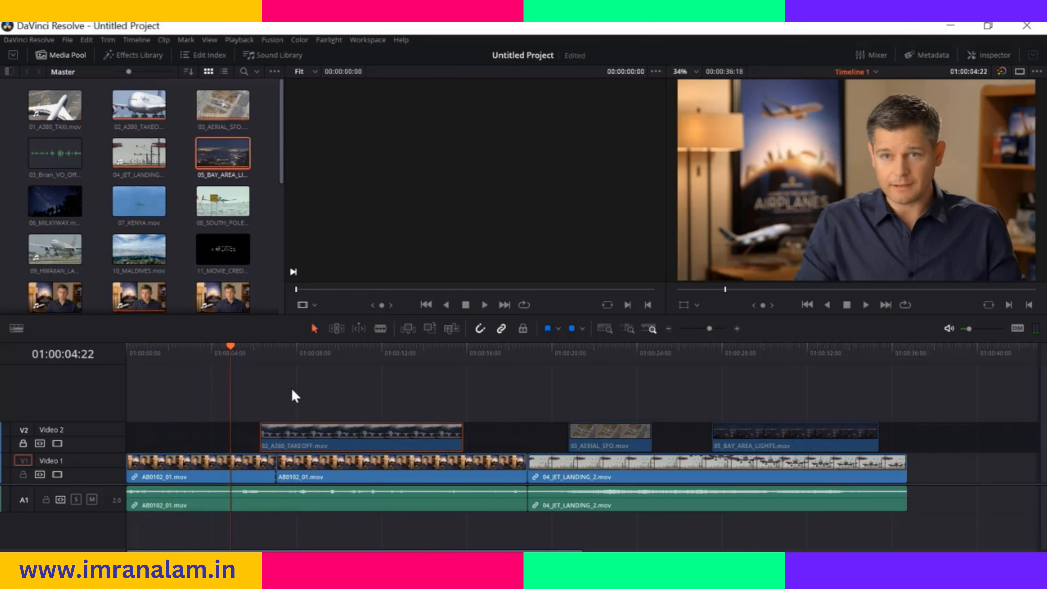
pyautogui.click(337, 470)
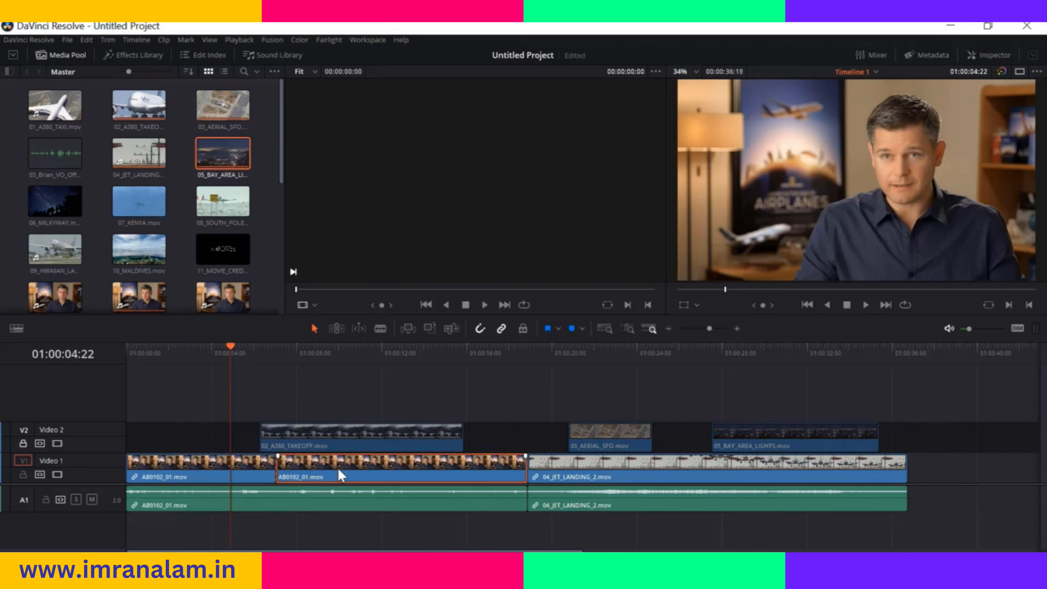
pyautogui.click(623, 462)
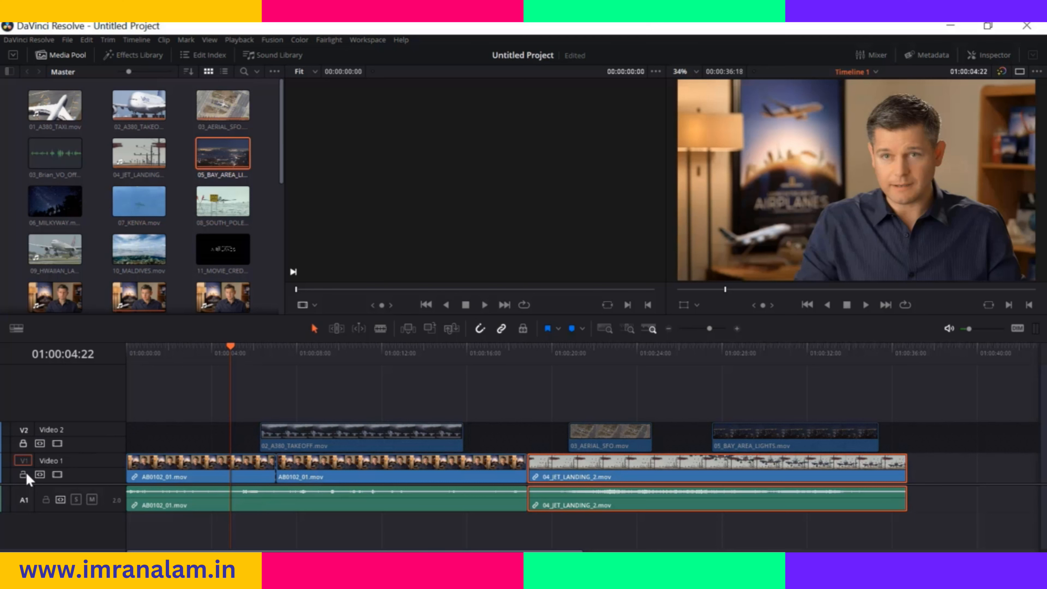
pyautogui.click(164, 431)
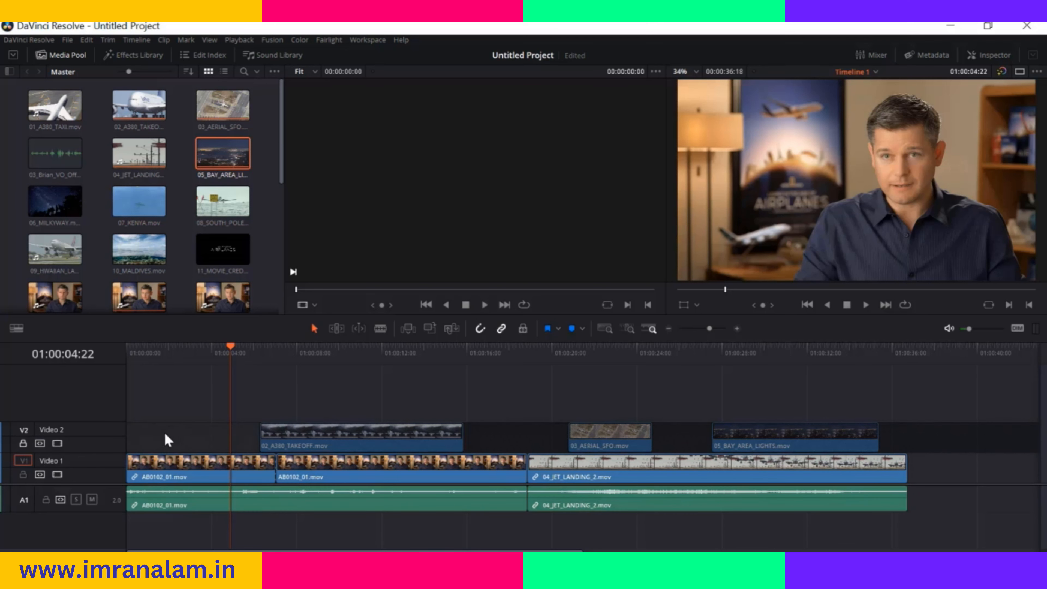
# Lock and unlock the Video 1 track, and unlock the Video 2 track
pyautogui.click(23, 474)
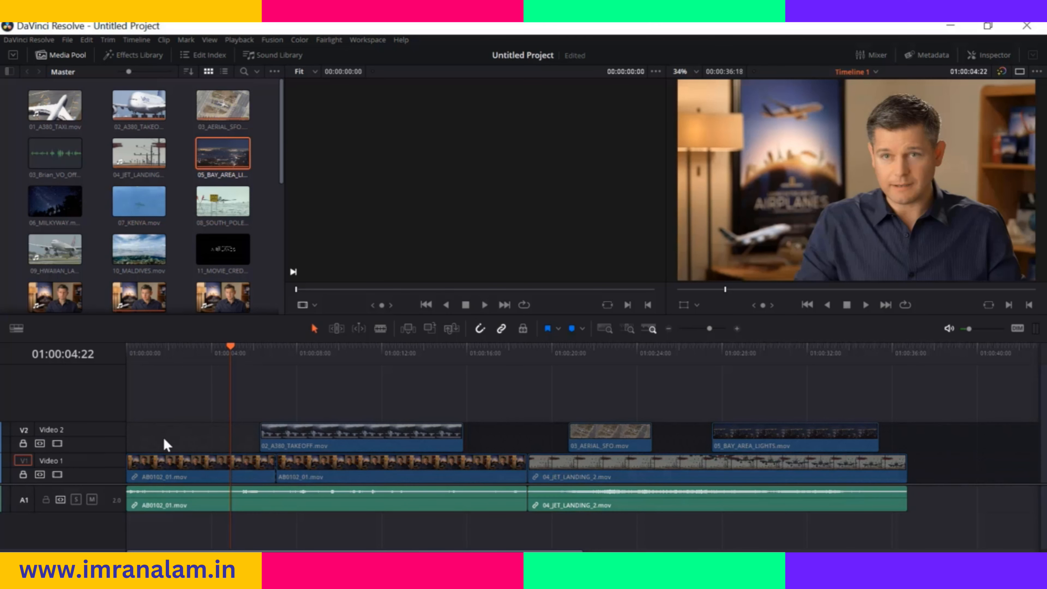
pyautogui.click(23, 474)
pyautogui.click(23, 443)
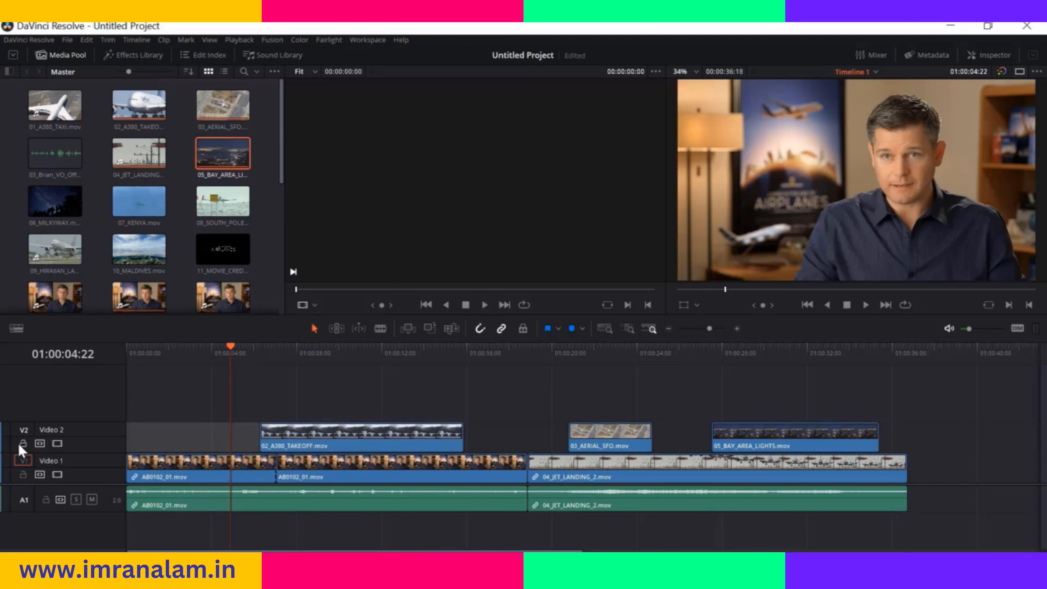
# Shift 02_A380_TAKEOFF.mov slightly later on Video 2 and disable the Video 2 track
pyautogui.click(319, 433)
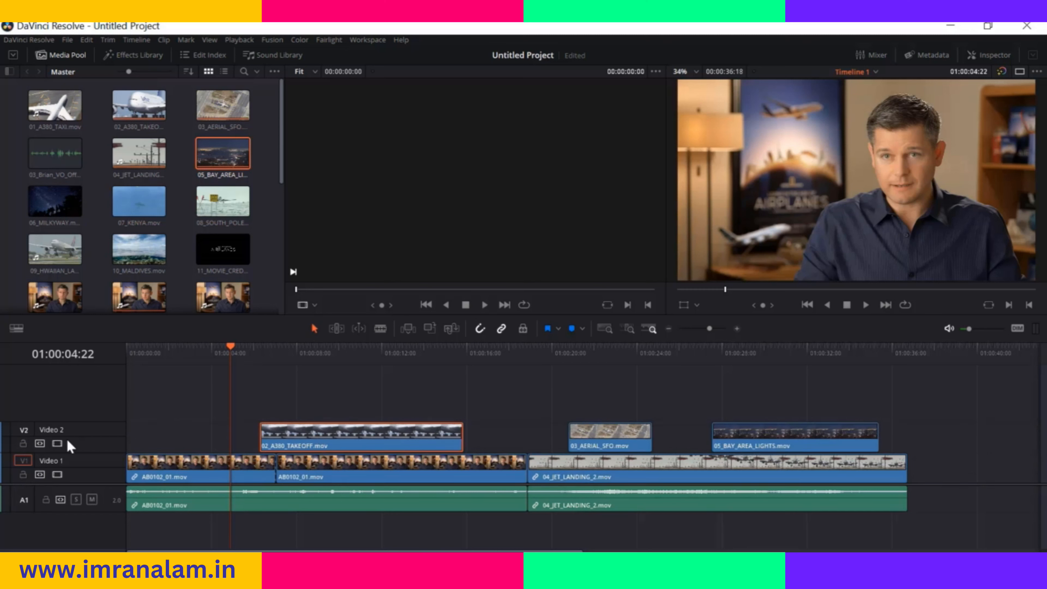
pyautogui.click(57, 443)
pyautogui.moveTo(231, 347); pyautogui.dragTo(210, 346)
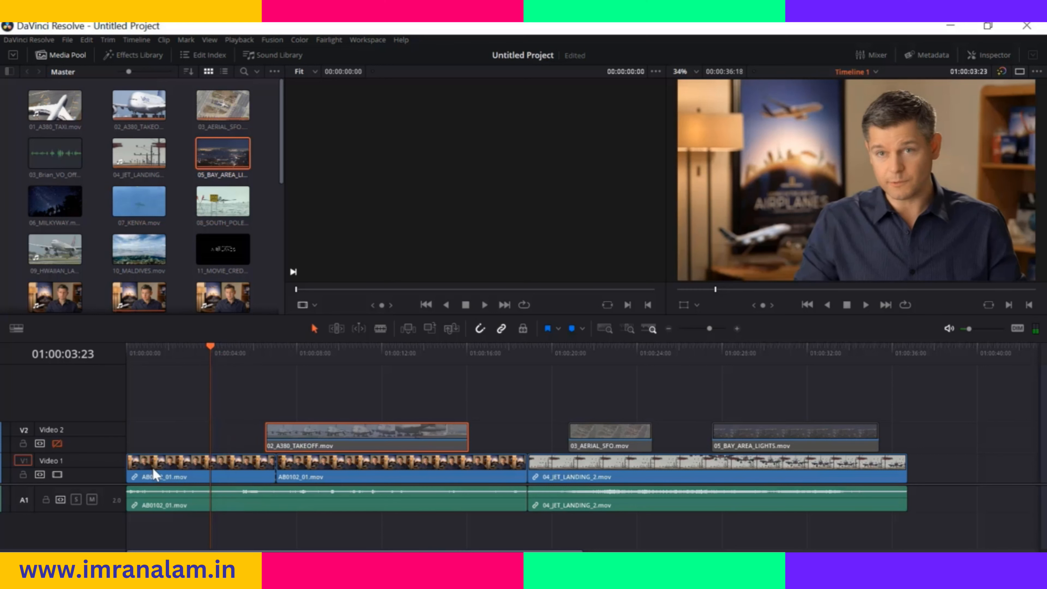
# Mute and unmute the A1 audio track, and switch its lock on and off
pyautogui.click(92, 500)
pyautogui.click(92, 500)
pyautogui.click(46, 499)
pyautogui.click(45, 500)
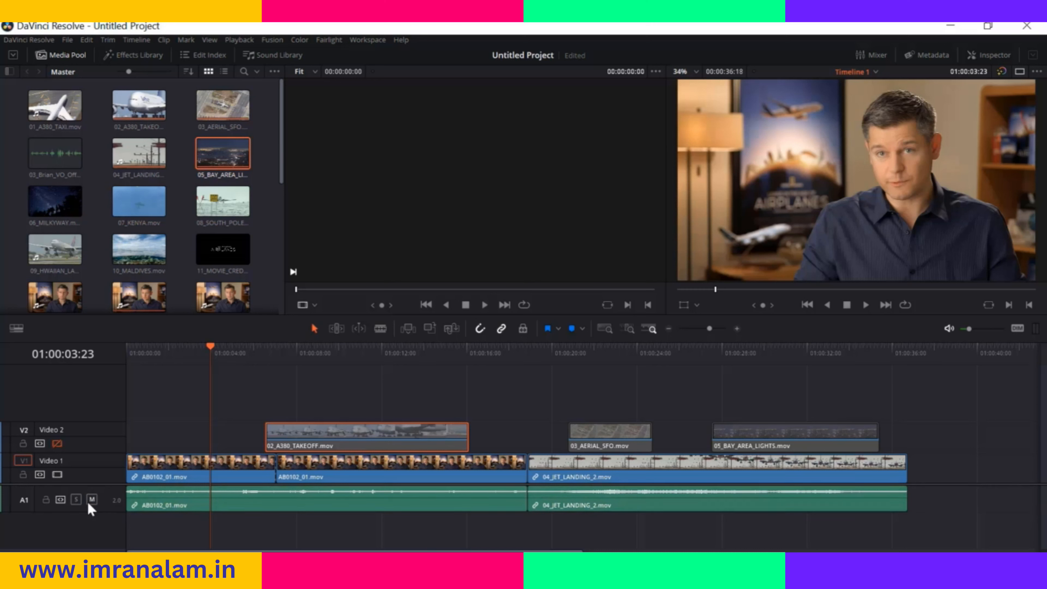
pyautogui.click(45, 500)
pyautogui.click(45, 499)
# Add a blue marker to 02_A380_TAKEOFF.mov at 01:00:10:13 and re-enable the Video 2 track
pyautogui.moveTo(209, 347); pyautogui.dragTo(351, 375)
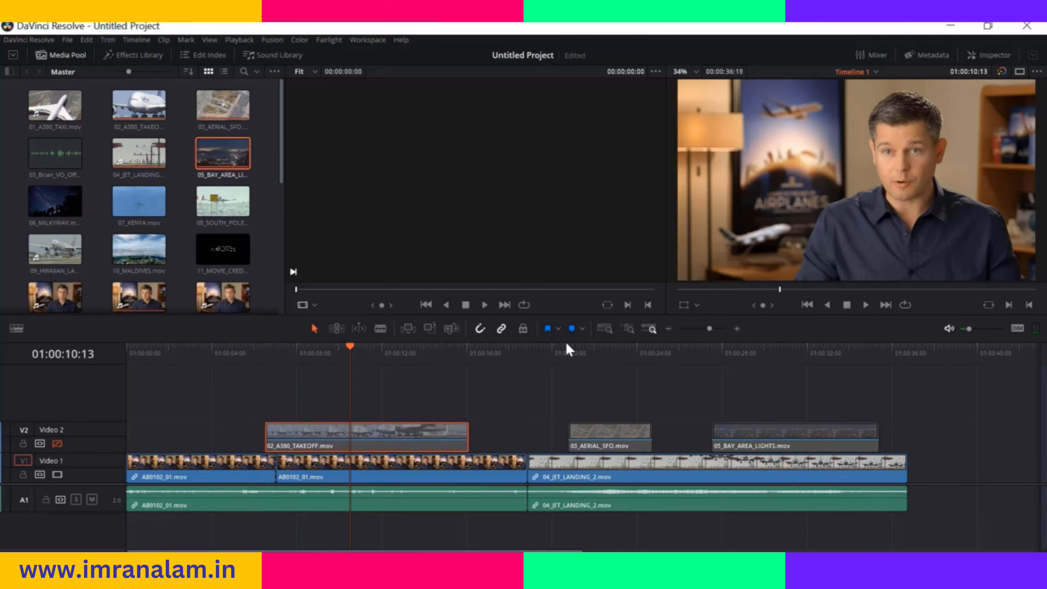
pyautogui.click(572, 328)
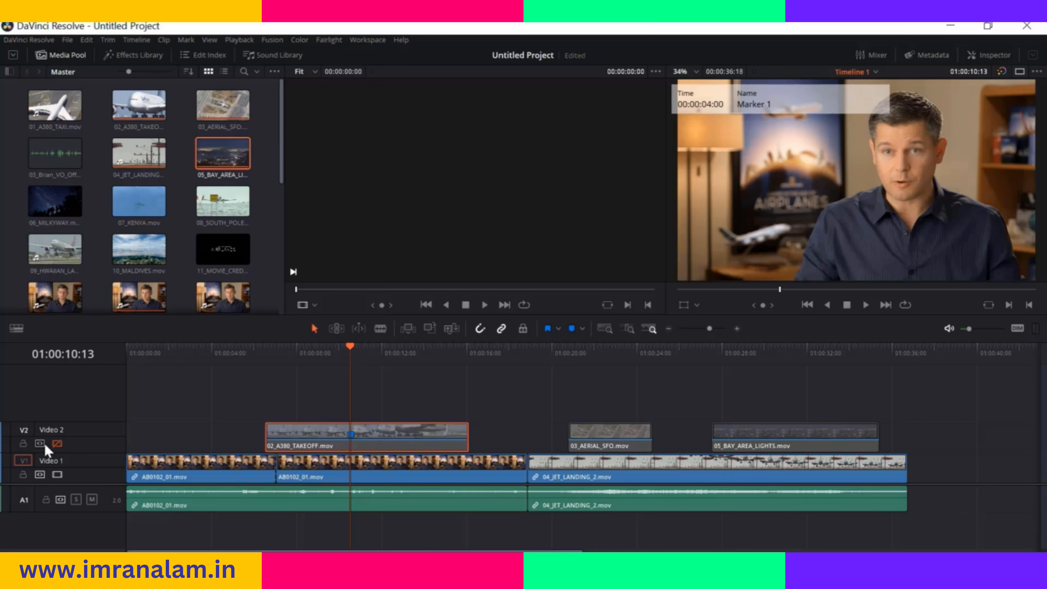
pyautogui.click(57, 443)
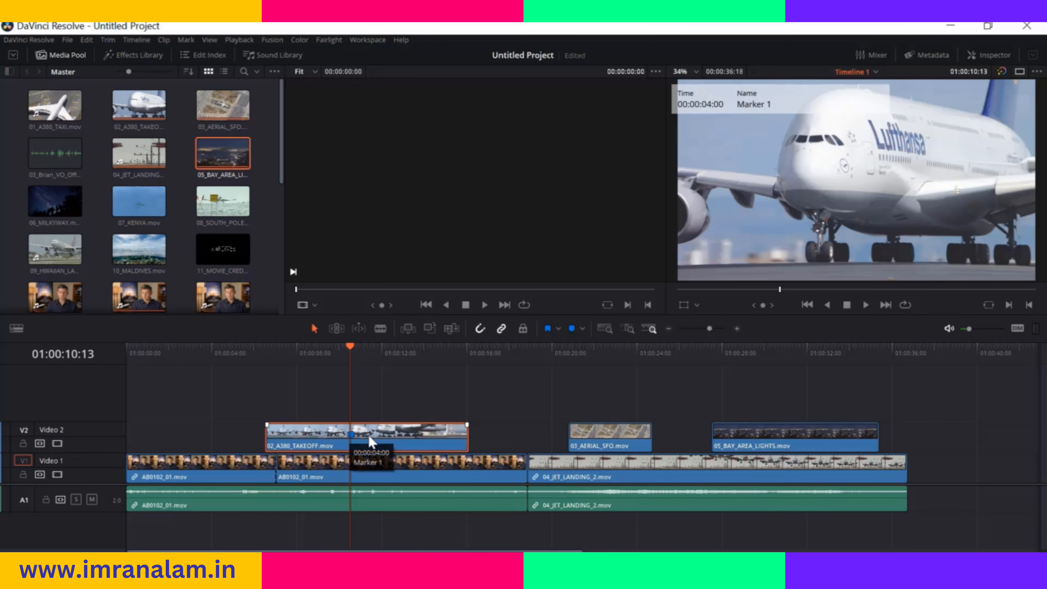
# Open the marker on 02_A380_TAKEOFF.mov for editing and name it "special effect"
pyautogui.doubleClick(351, 433)
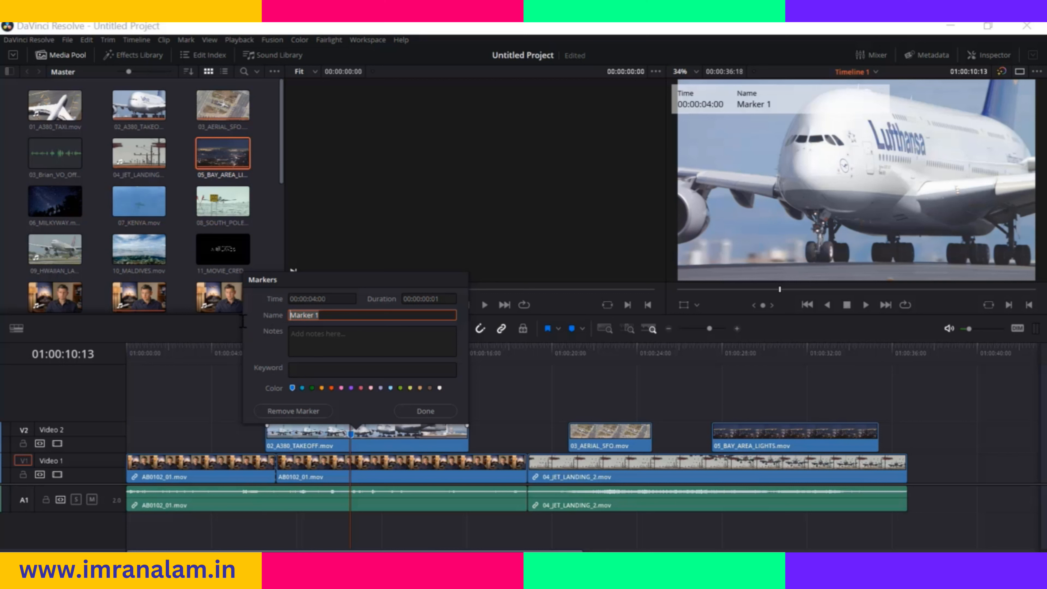
pyautogui.write('special effect')
# Add the note "i have to add visial effect here" to the marker and set its color to red
pyautogui.click(336, 330)
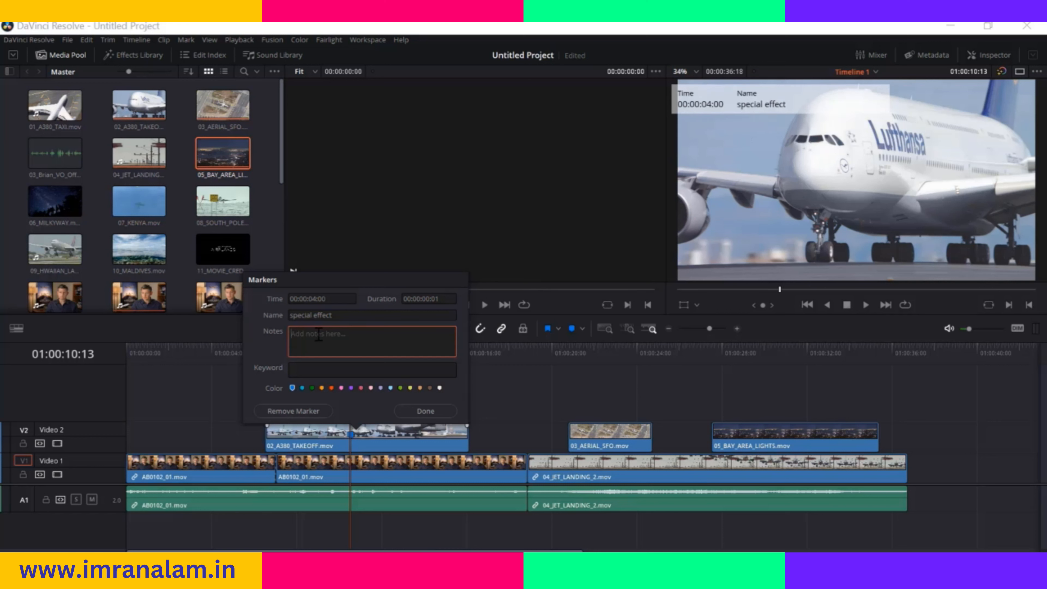
pyautogui.write('i have to add visial effect he')
pyautogui.click(331, 388)
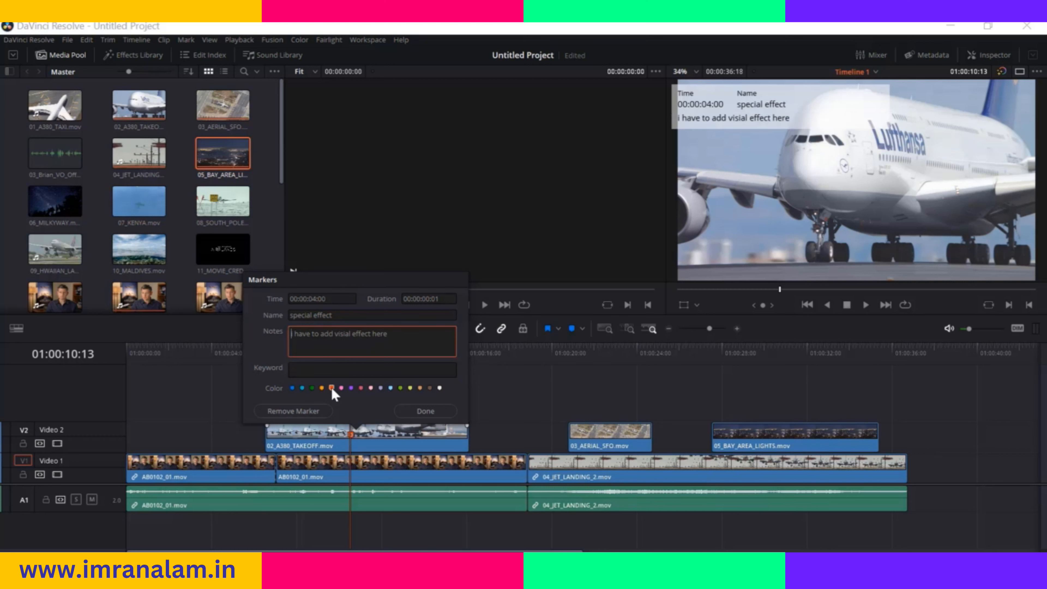
pyautogui.click(425, 411)
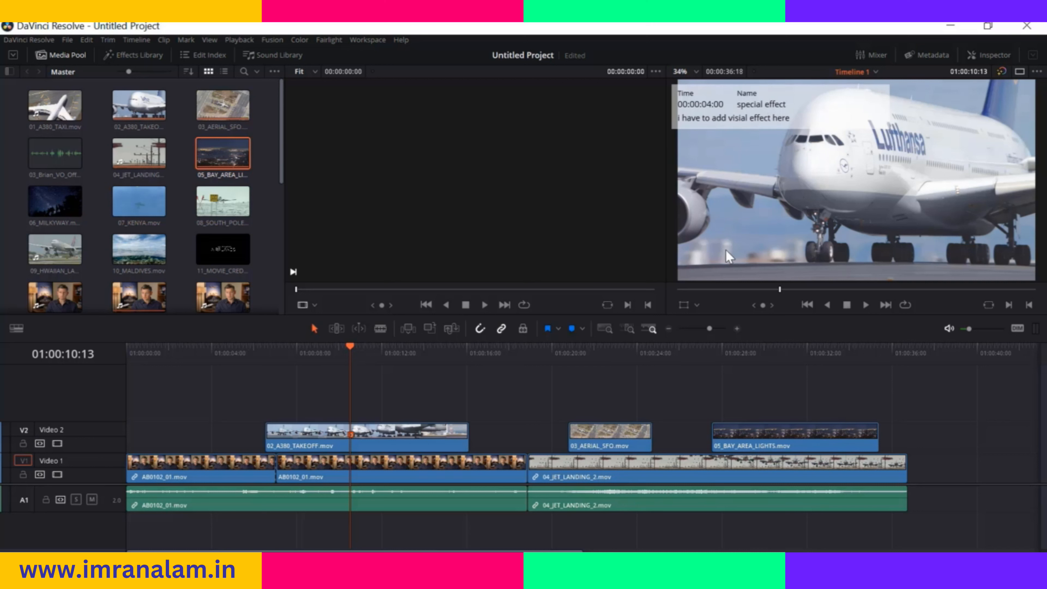
# Delete the red marker from 02_A380_TAKEOFF.mov
pyautogui.rightClick(348, 432)
pyautogui.click(350, 432)
pyautogui.press('Delete')
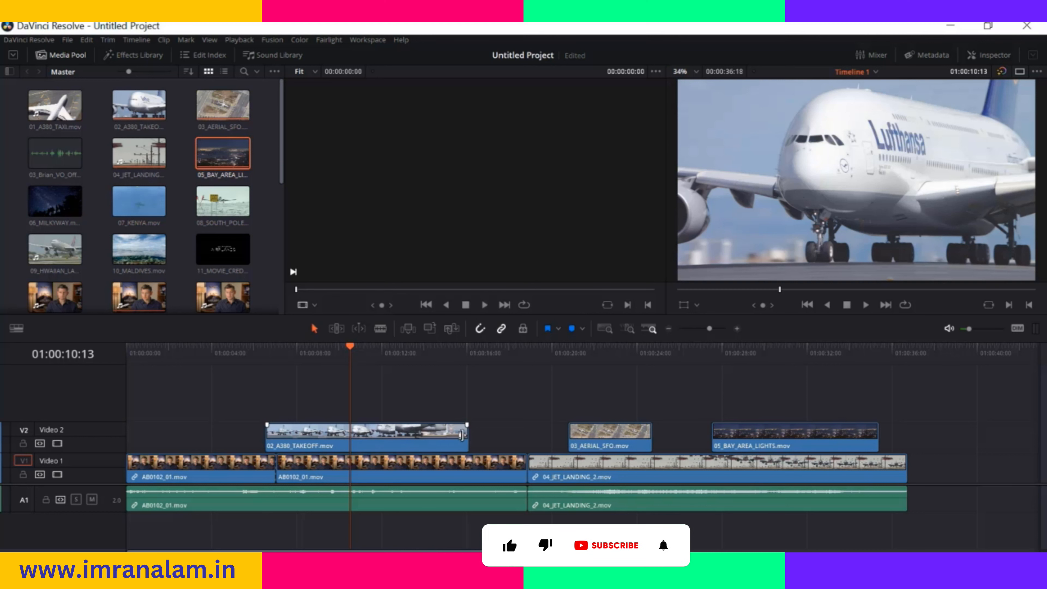
pyautogui.click(124, 361)
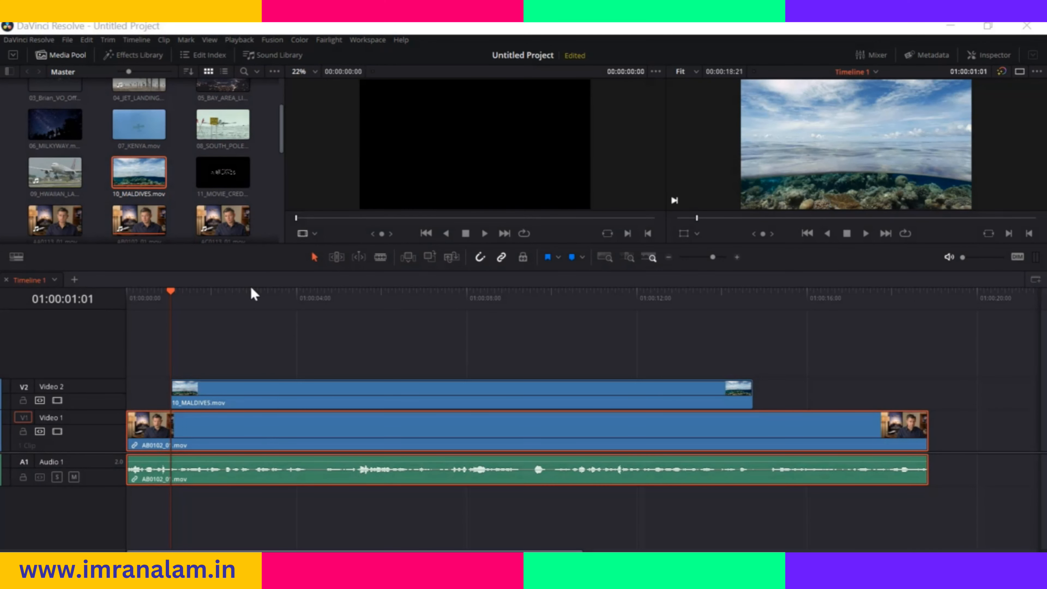
# Compare the full extent, detail and custom zoom modes of the timeline, with the playhead at 01:00:04:07
pyautogui.click(601, 259)
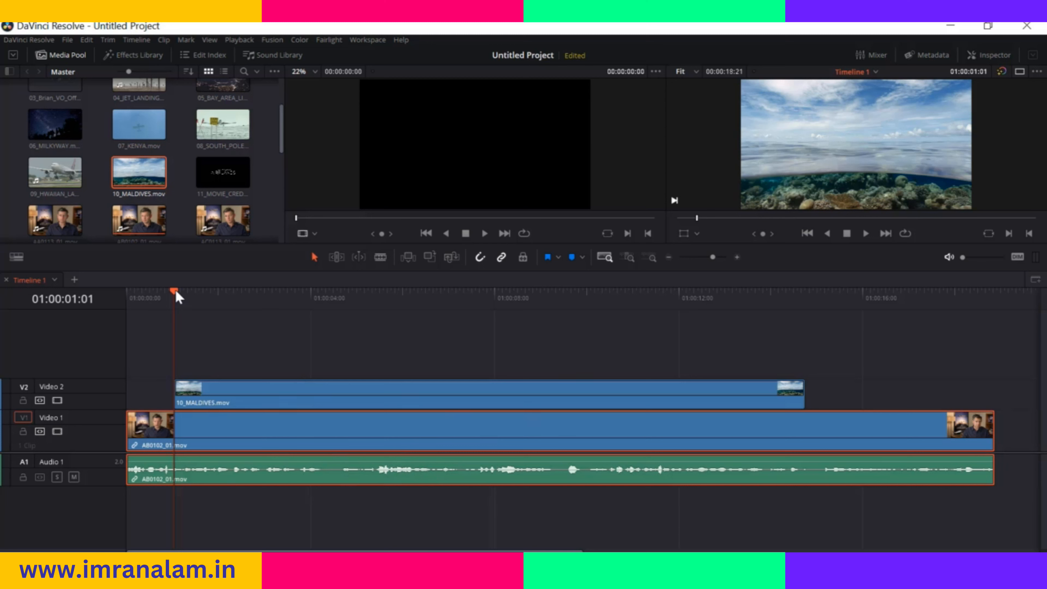
pyautogui.moveTo(177, 297); pyautogui.dragTo(327, 304)
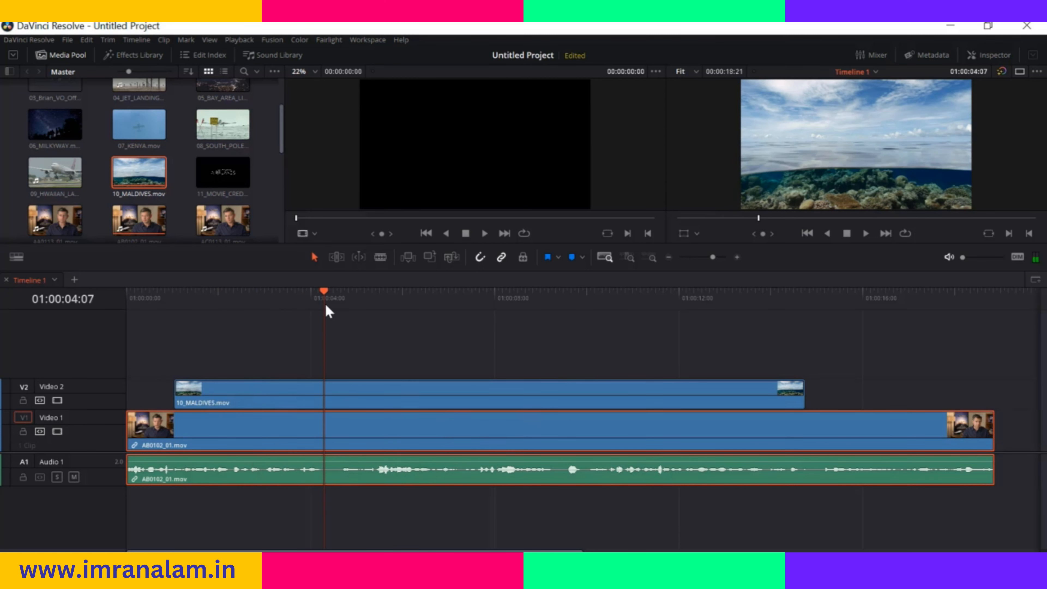
pyautogui.click(628, 259)
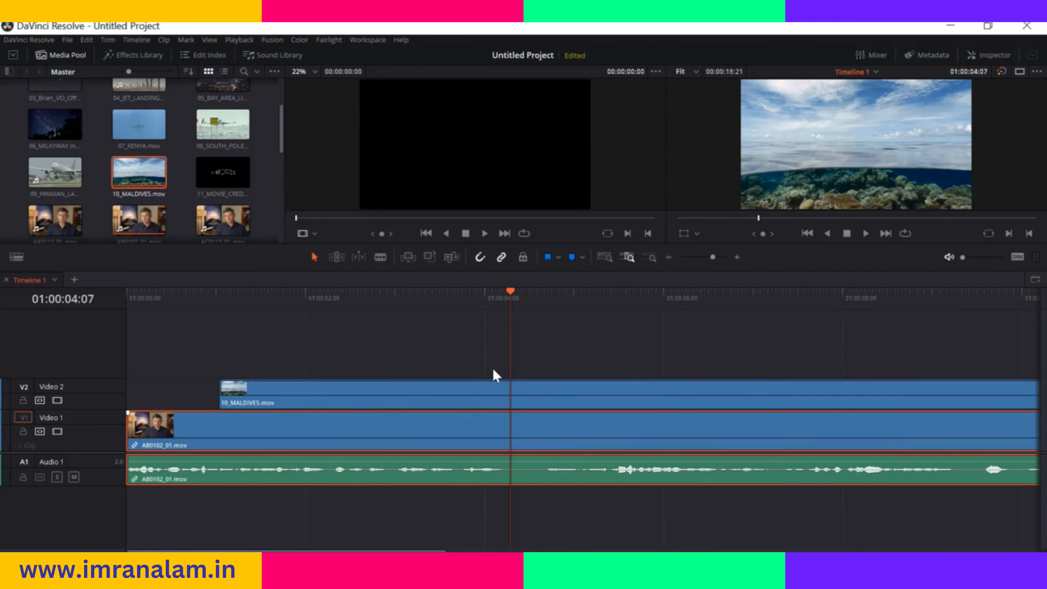
pyautogui.click(649, 257)
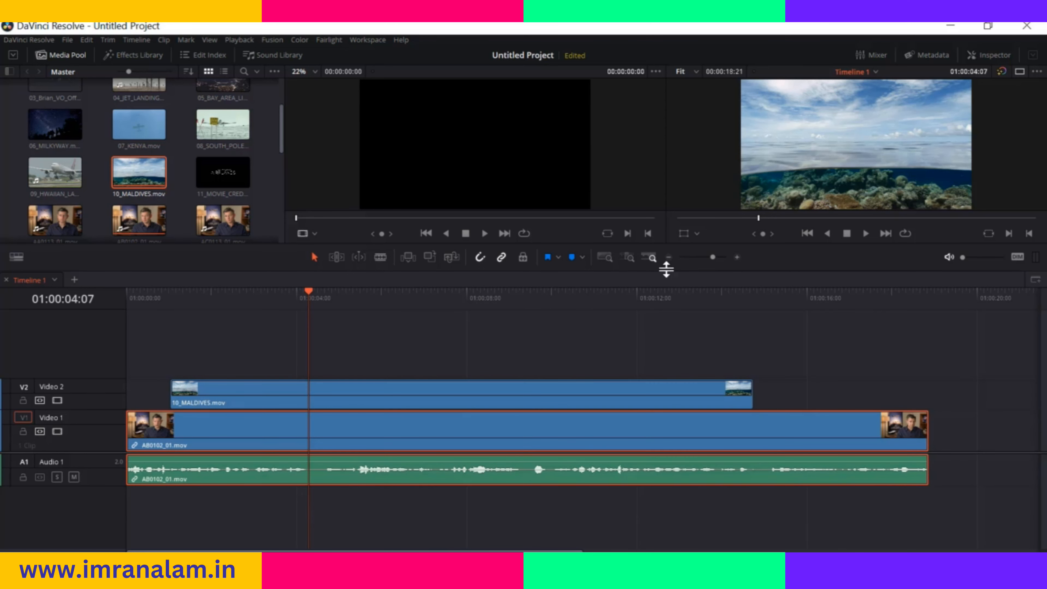
pyautogui.moveTo(712, 258); pyautogui.dragTo(712, 258)
# Switch stacked timelines off and back on, and hide and restore the audio waveforms in the timeline view options
pyautogui.click(17, 259)
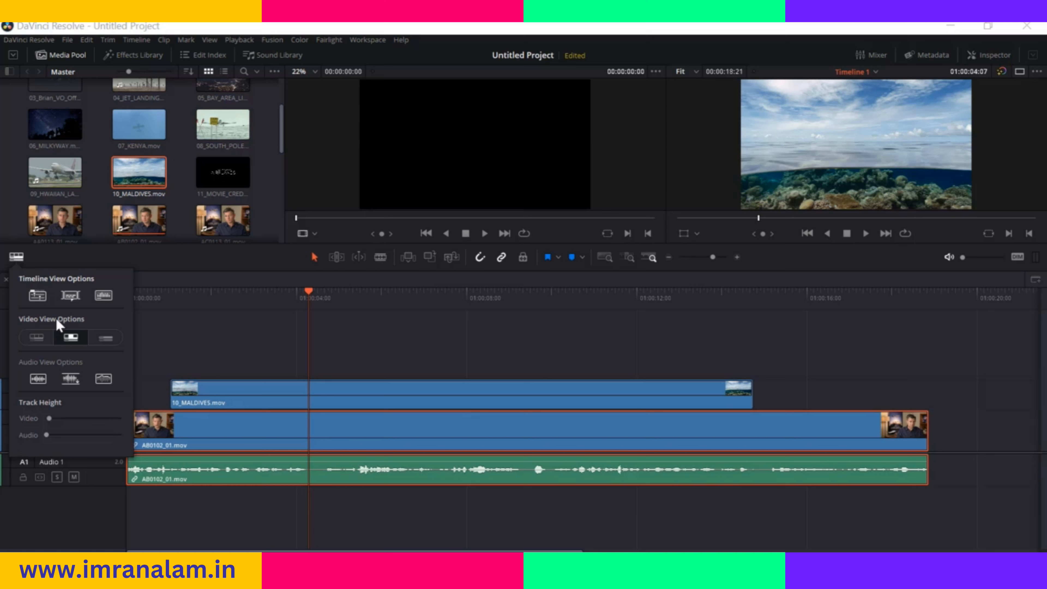
pyautogui.click(35, 299)
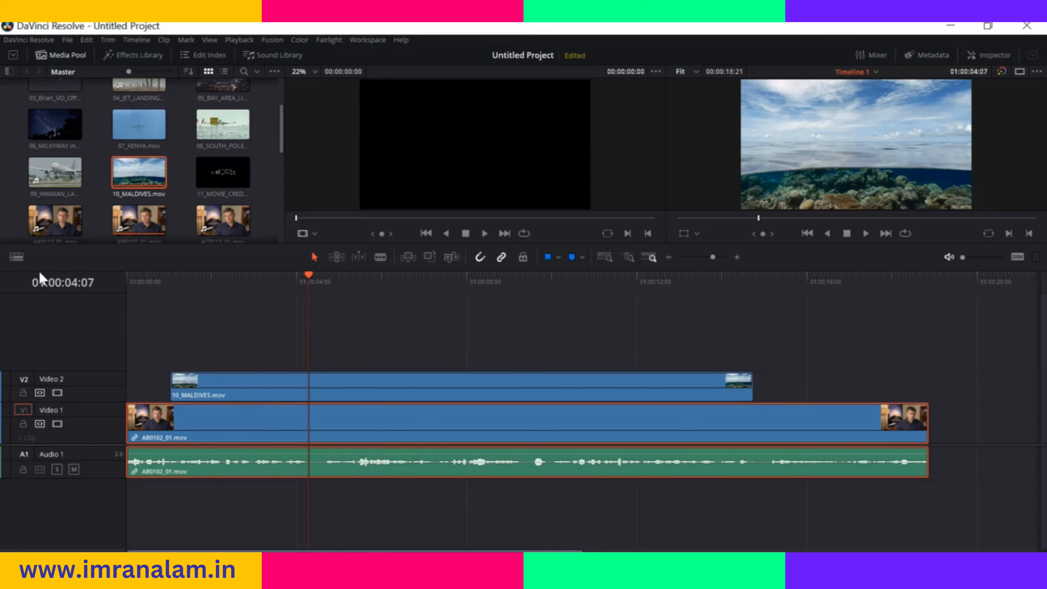
pyautogui.click(16, 257)
pyautogui.click(39, 300)
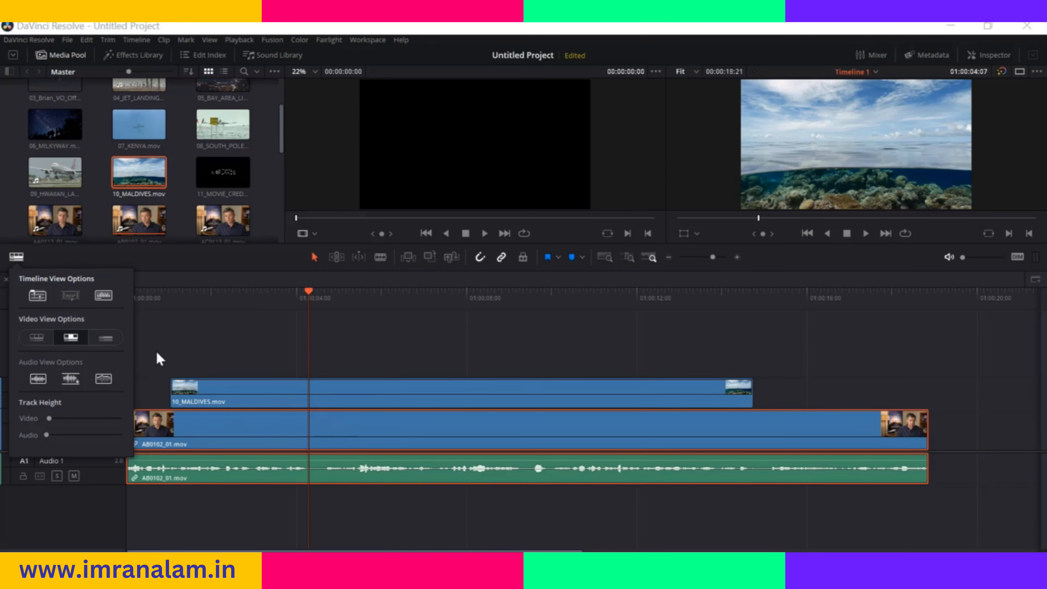
pyautogui.click(106, 297)
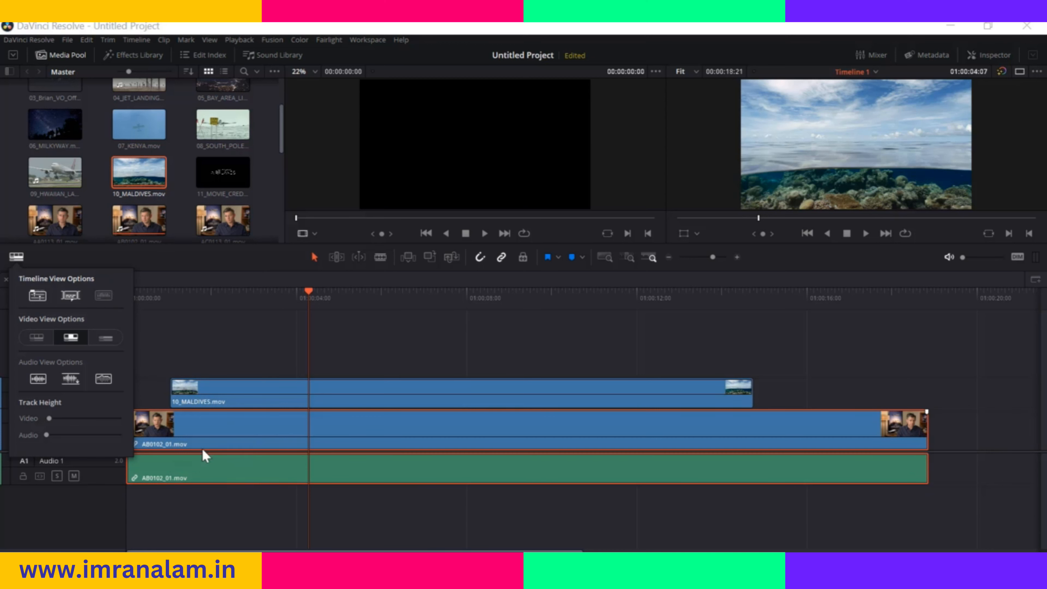
pyautogui.click(99, 300)
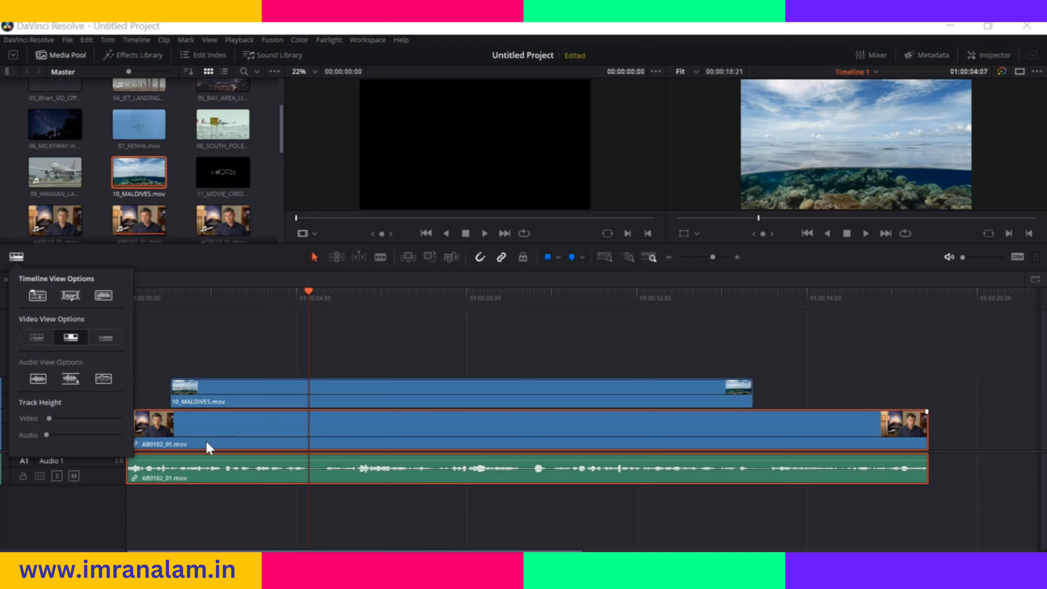
# Try the film and simple video views, return to thumbnail view, and move the playhead to 01:00:01:01
pyautogui.click(36, 337)
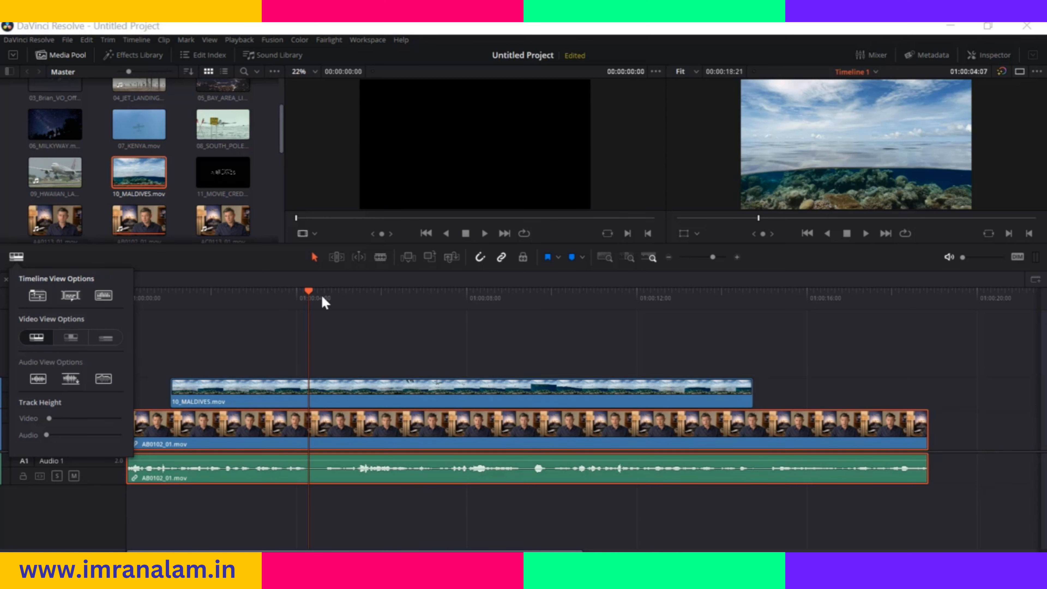
pyautogui.moveTo(310, 297); pyautogui.dragTo(170, 362)
pyautogui.click(17, 257)
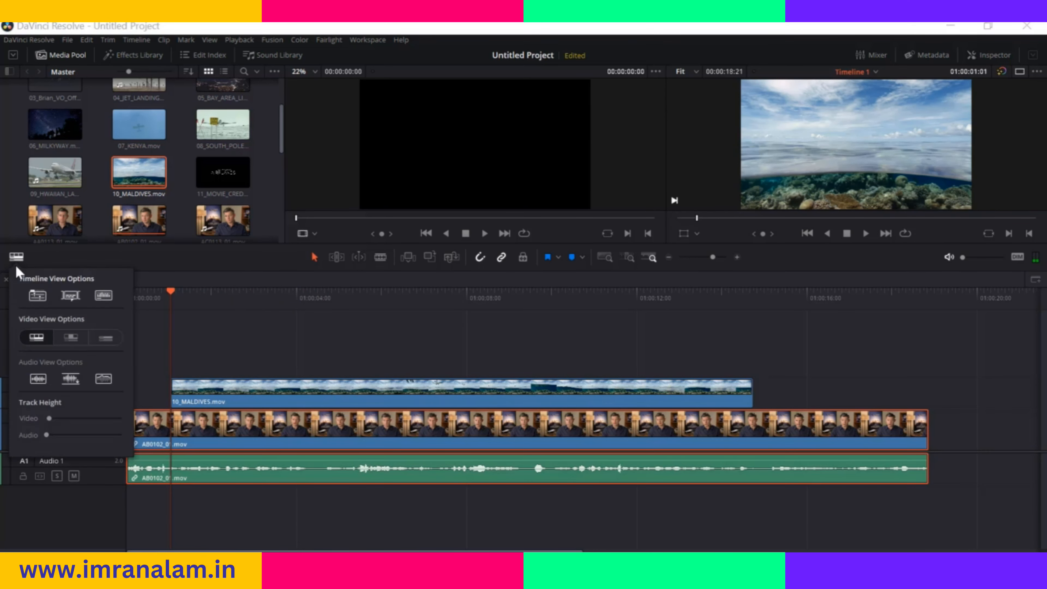
pyautogui.click(70, 337)
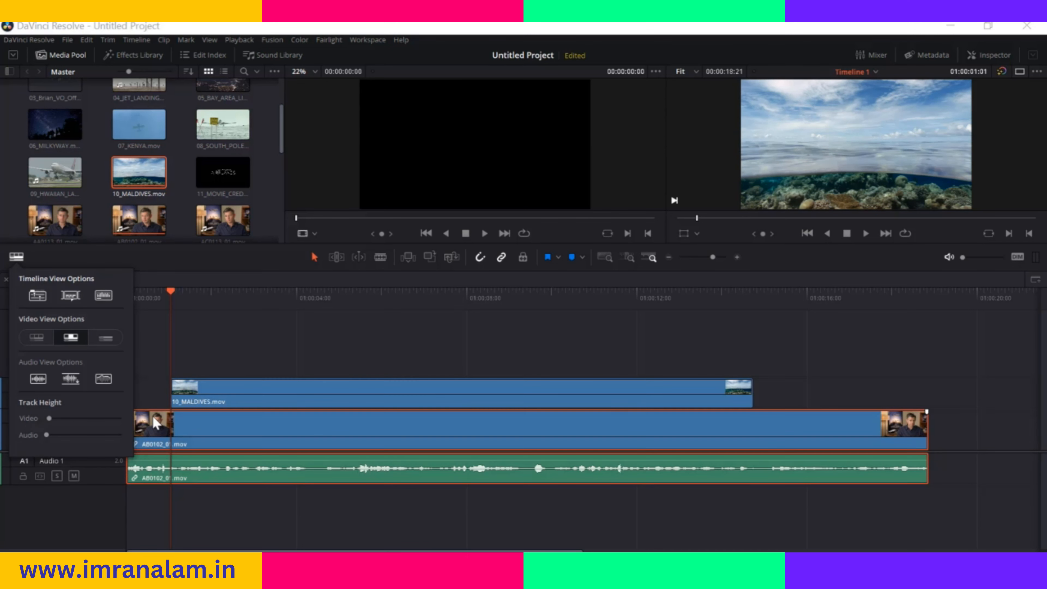
pyautogui.click(106, 338)
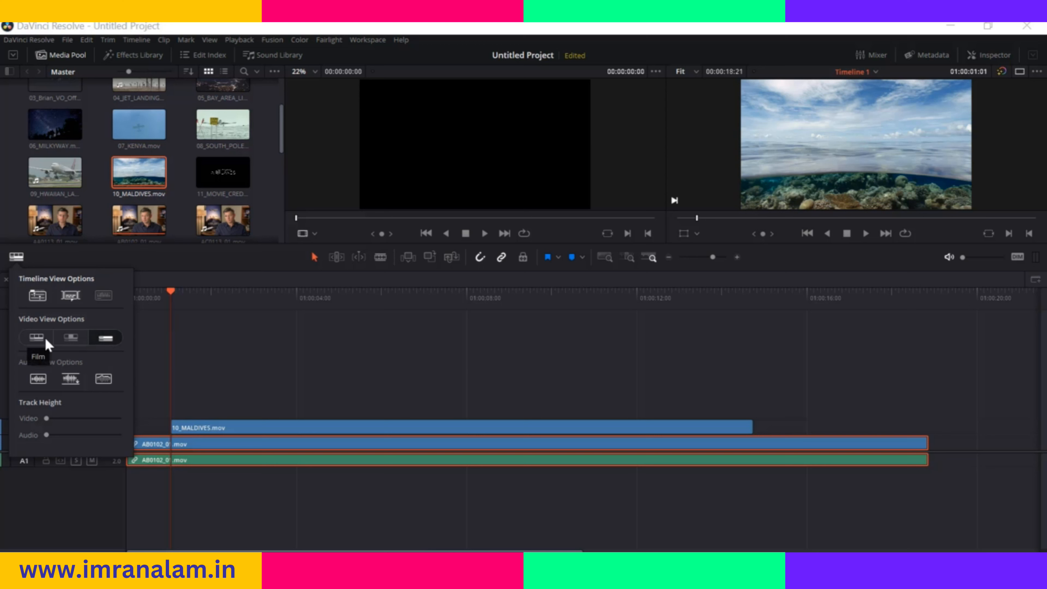
pyautogui.click(71, 337)
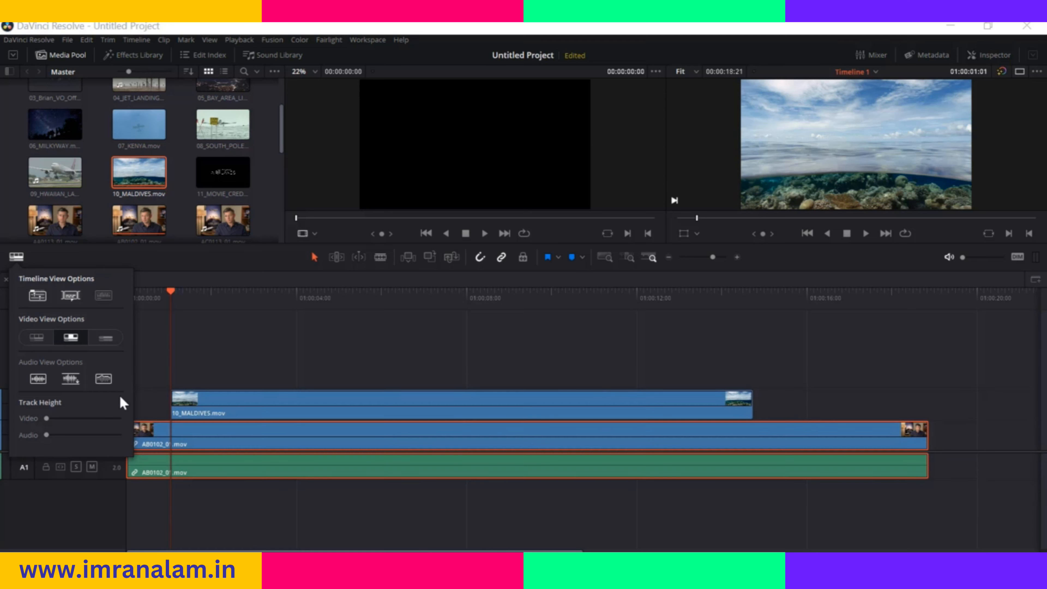
# Re-enable the audio waveforms, and toggle the non-rectified waveform, full waveform and waveform border options off and back on
pyautogui.click(42, 380)
pyautogui.click(104, 295)
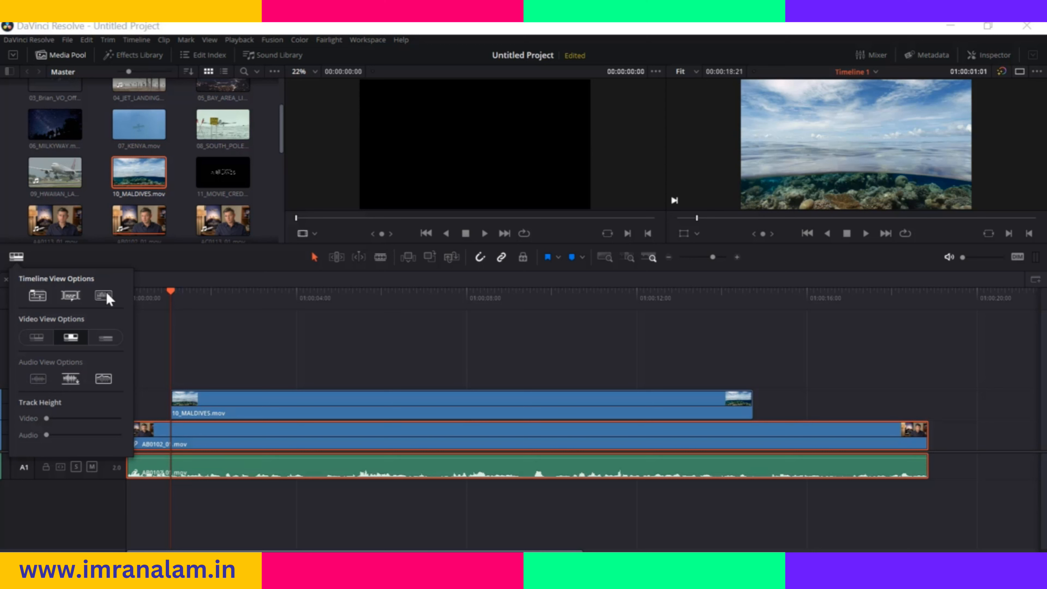
pyautogui.click(39, 381)
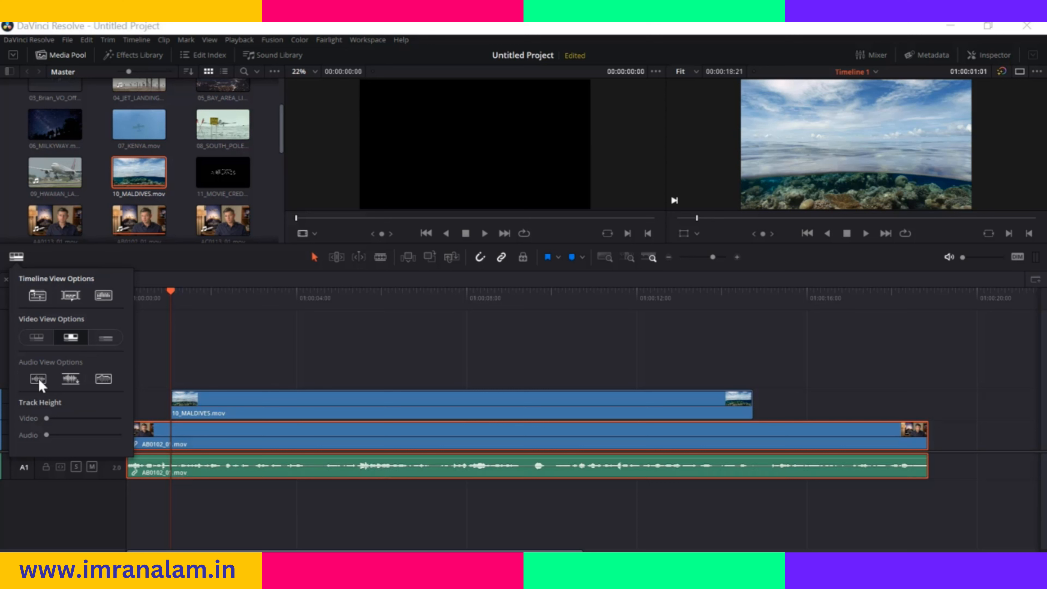
pyautogui.click(65, 380)
pyautogui.click(106, 381)
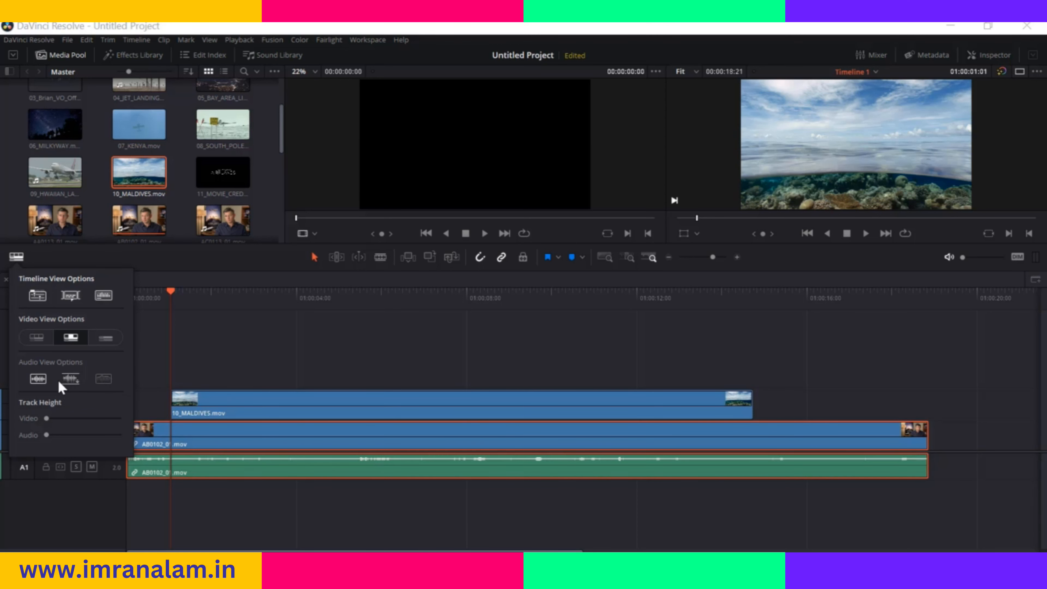
pyautogui.click(40, 382)
pyautogui.click(41, 381)
pyautogui.click(73, 379)
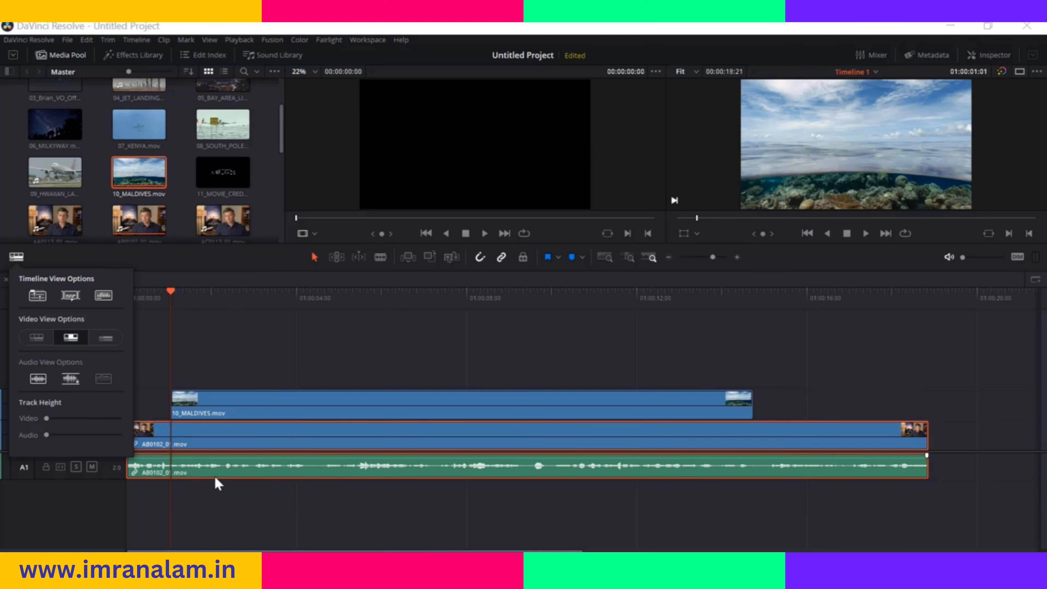
pyautogui.click(103, 380)
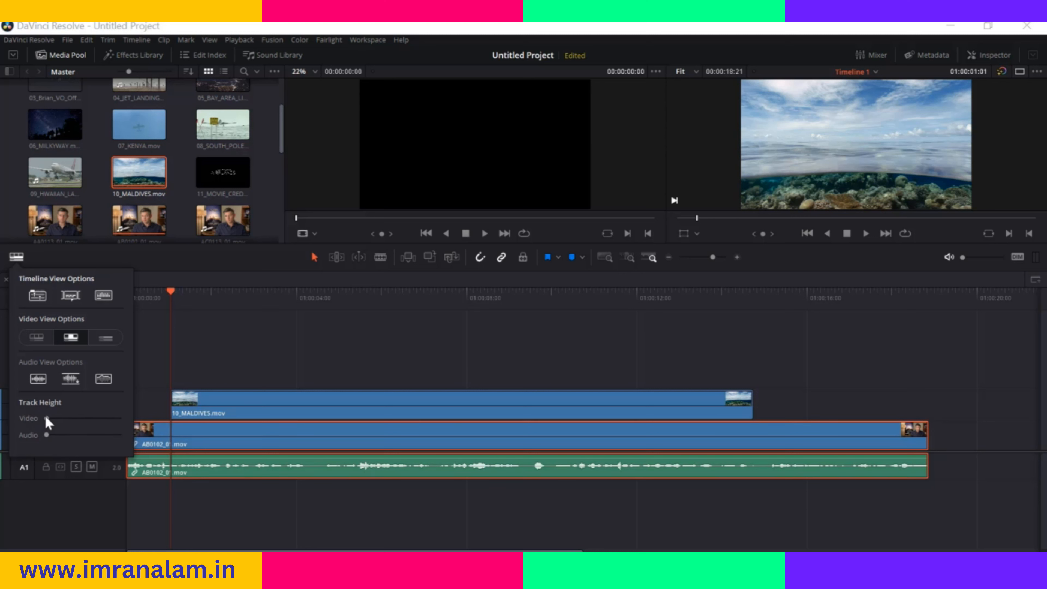
# Slightly increase the height of all video tracks and clear the clip selection in the timeline
pyautogui.moveTo(46, 418)
pyautogui.mouseDown()
pyautogui.moveTo(100, 419)
pyautogui.moveTo(43, 429)
pyautogui.moveTo(78, 437)
pyautogui.moveTo(37, 430)
pyautogui.moveTo(52, 423)
pyautogui.mouseUp()
pyautogui.click(142, 374)
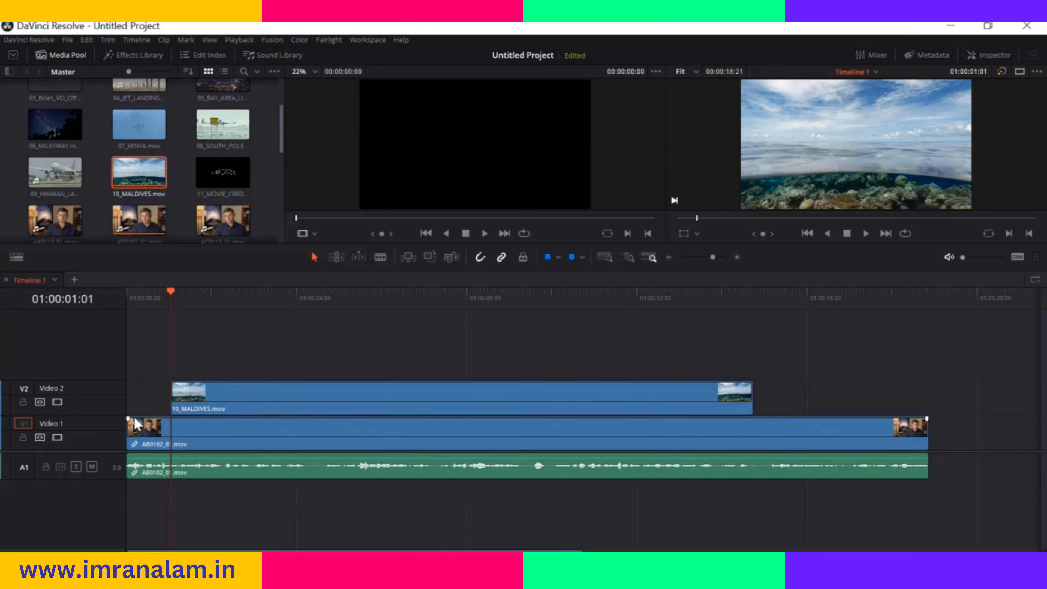
pyautogui.click(192, 431)
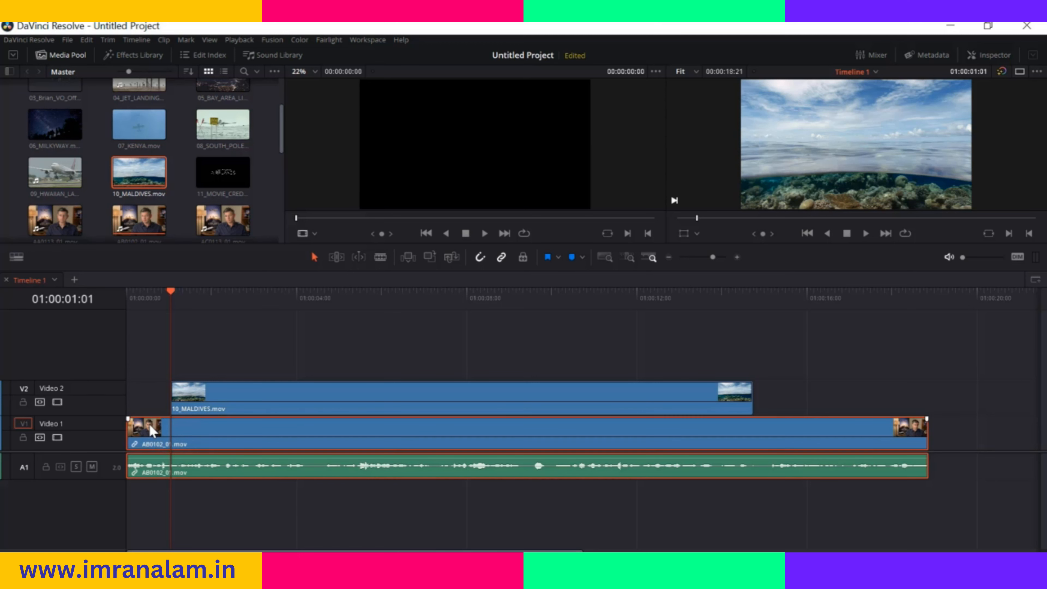
pyautogui.click(141, 398)
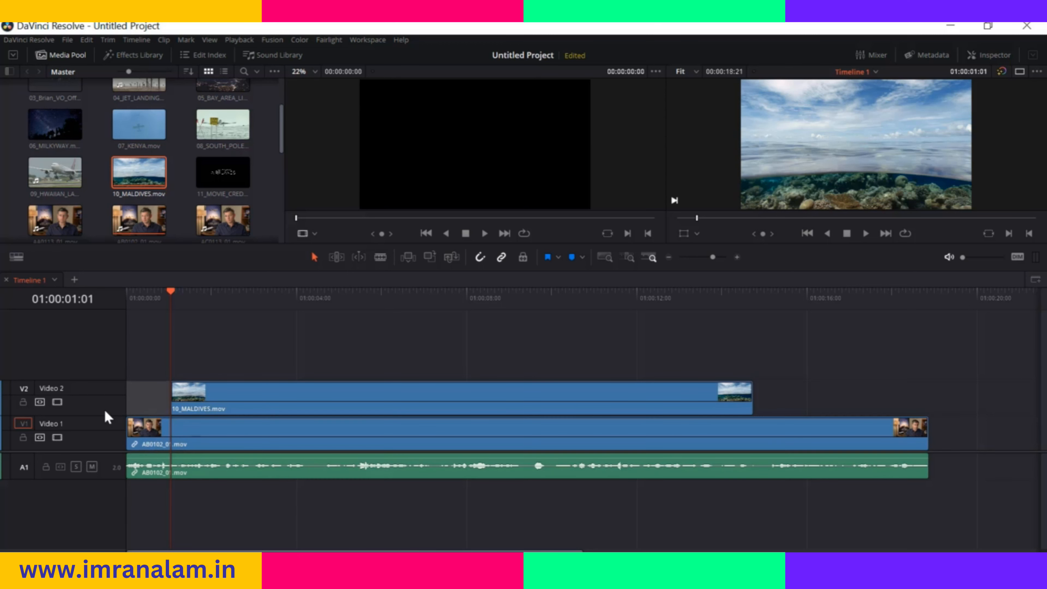
# Enlarge the Video 1, Audio 1 and Video 2 tracks individually from their track headers
pyautogui.moveTo(96, 416)
pyautogui.mouseDown()
pyautogui.moveTo(101, 379)
pyautogui.moveTo(97, 411)
pyautogui.mouseUp()
pyautogui.moveTo(89, 475)
pyautogui.mouseDown()
pyautogui.moveTo(87, 512)
pyautogui.moveTo(93, 492)
pyautogui.mouseUp()
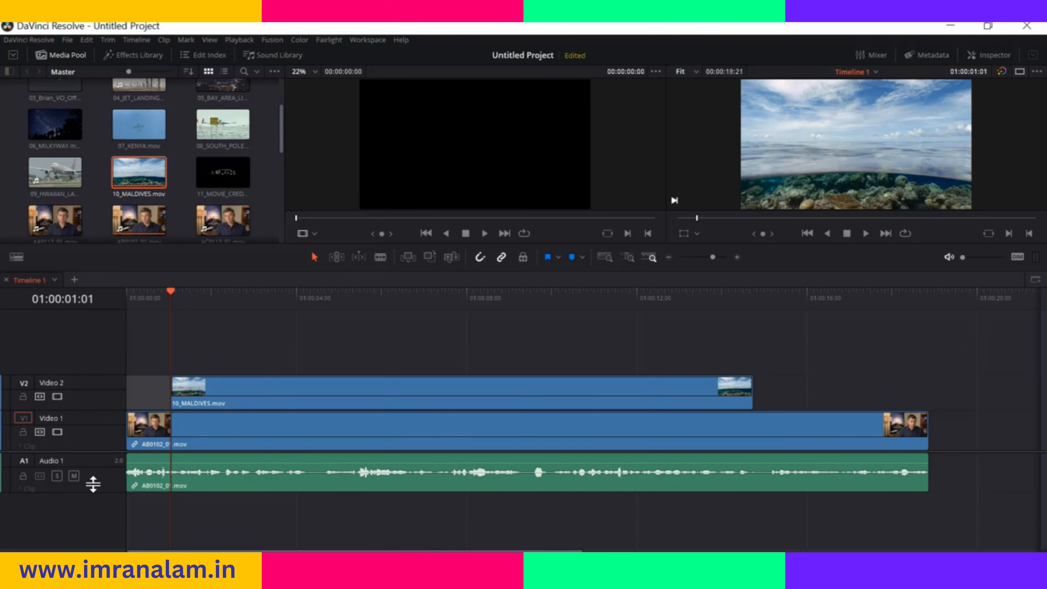
pyautogui.moveTo(100, 374)
pyautogui.mouseDown()
pyautogui.moveTo(103, 345)
pyautogui.moveTo(105, 356)
pyautogui.mouseUp()
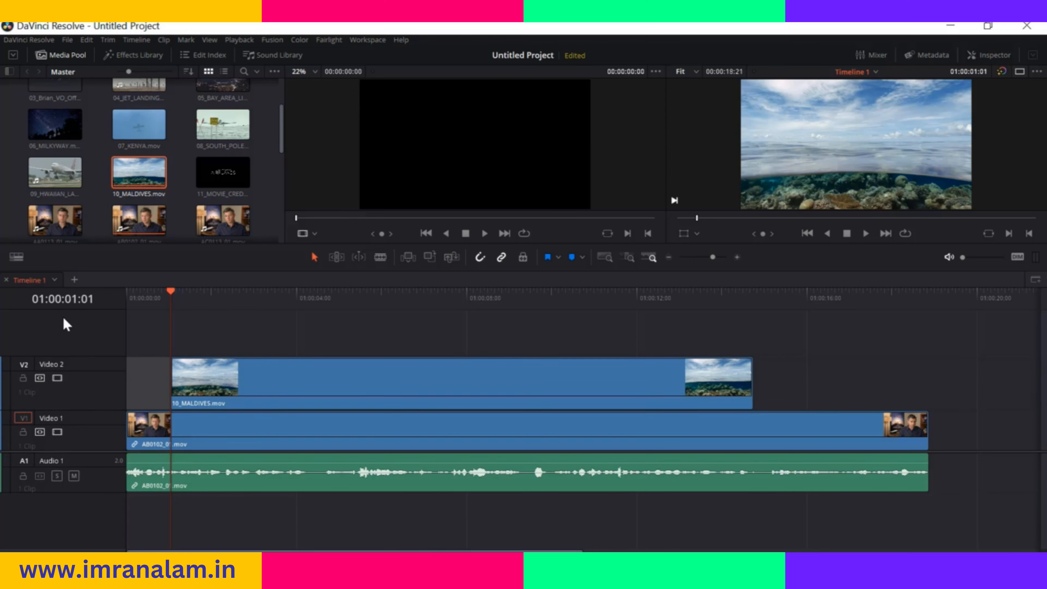
# Create a second timeline from AC0113_01.mov in a new timeline tab, and switch to Timeline 1 and back
pyautogui.click(74, 281)
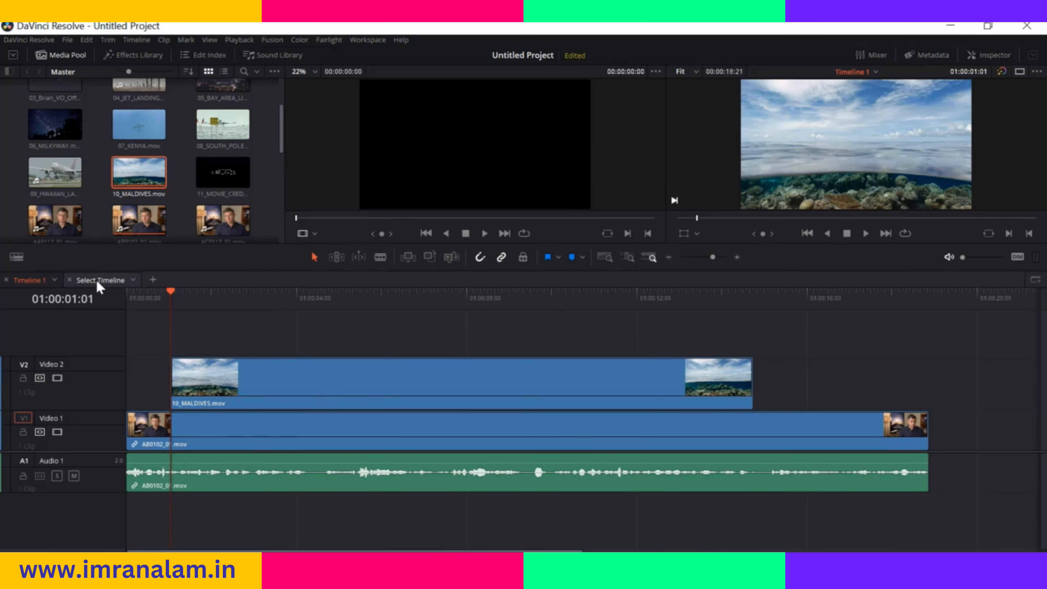
pyautogui.click(100, 280)
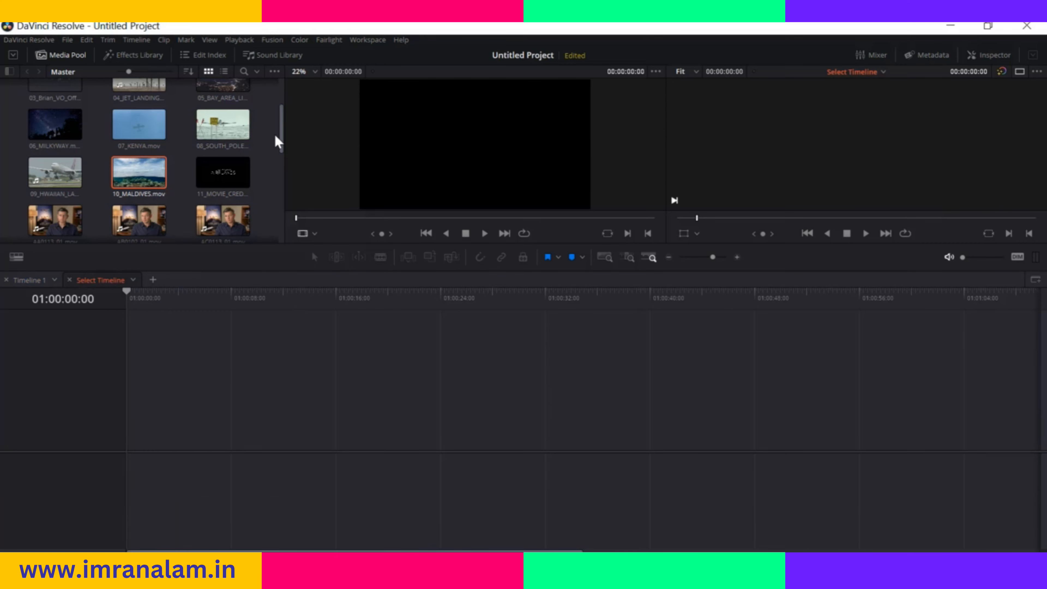
pyautogui.scroll(-1, 280, 156)
pyautogui.scroll(-1, 280, 156)
pyautogui.moveTo(223, 166); pyautogui.dragTo(134, 428)
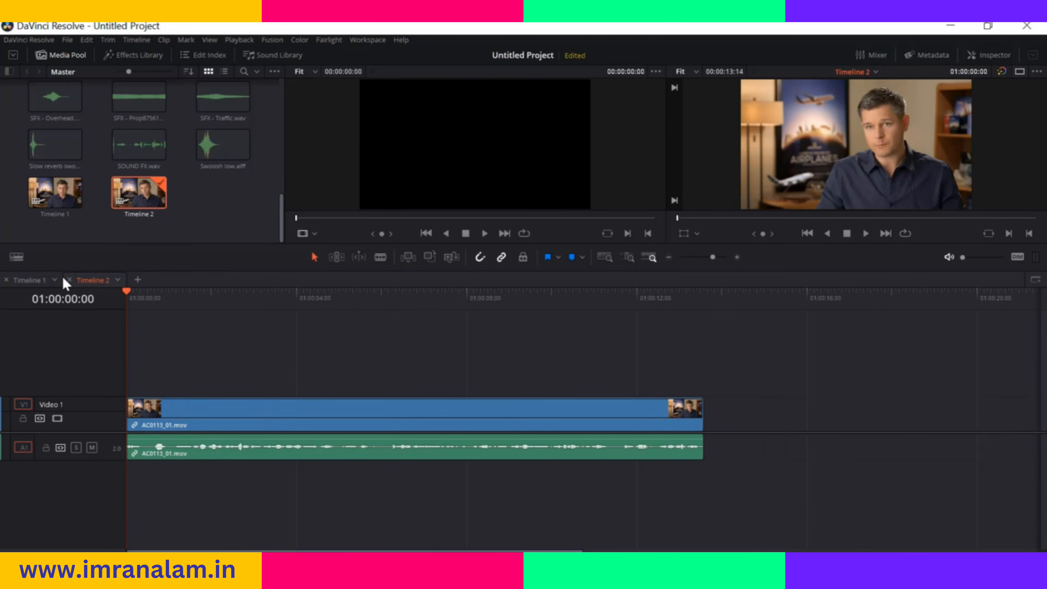
pyautogui.click(39, 283)
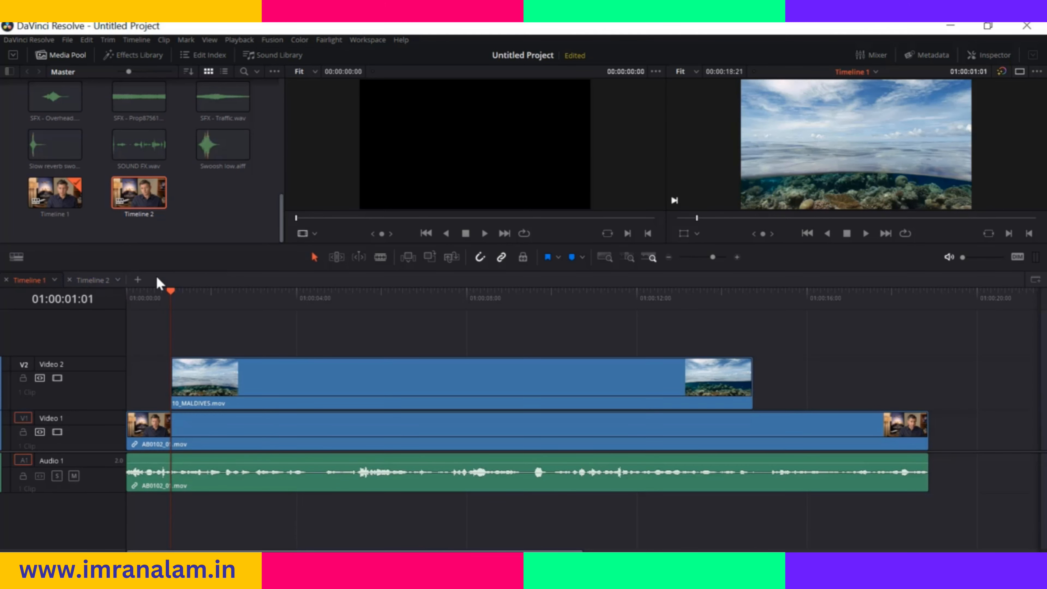
pyautogui.click(93, 281)
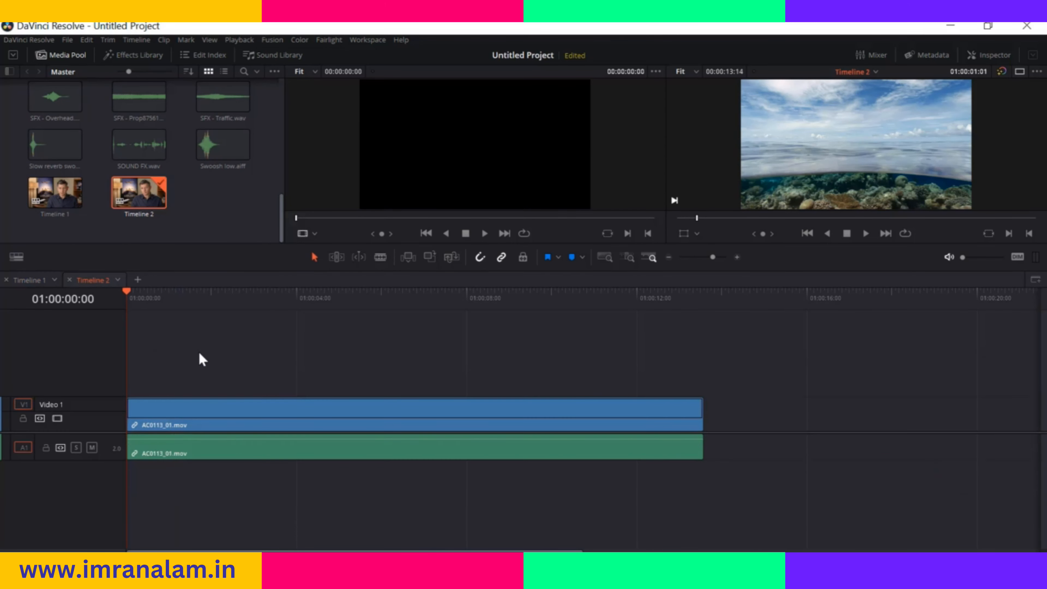
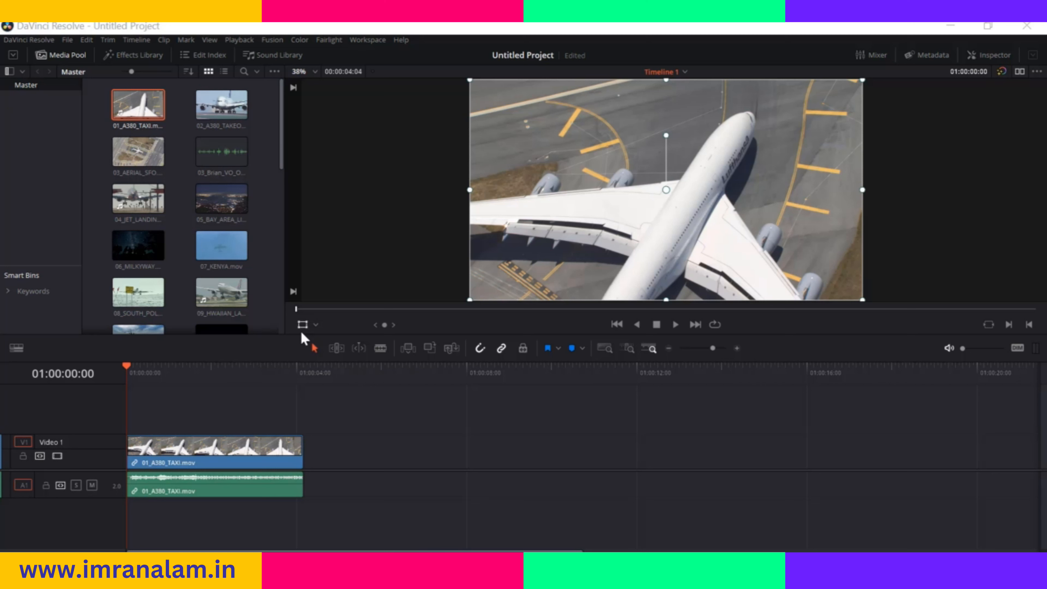
# Use the Transform overlay to scale the 01_A380_TAXI.mov clip by its corner, bottom and side handles in the viewer
pyautogui.click(317, 326)
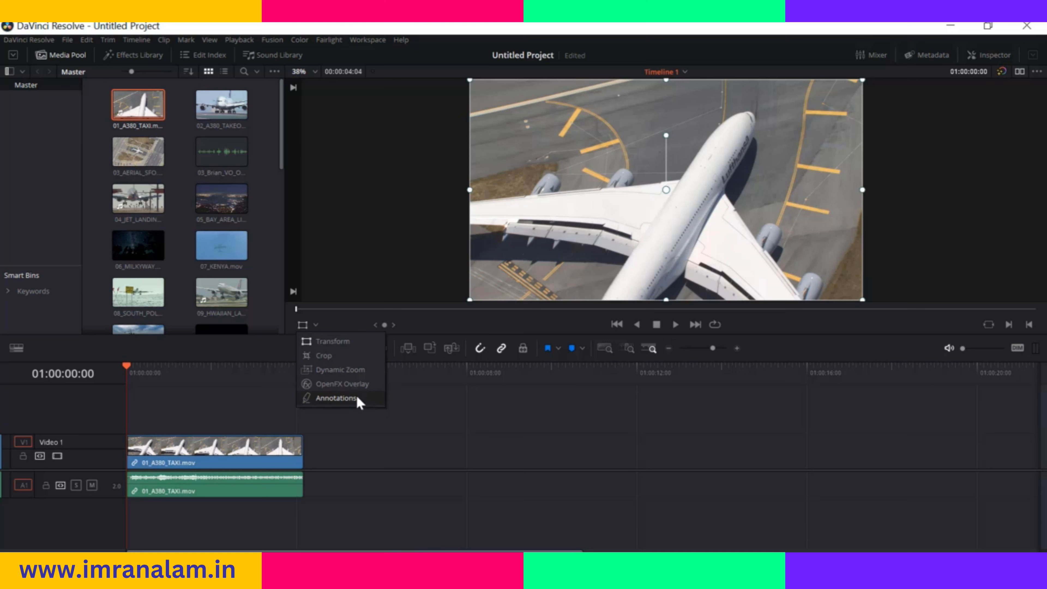
pyautogui.click(346, 342)
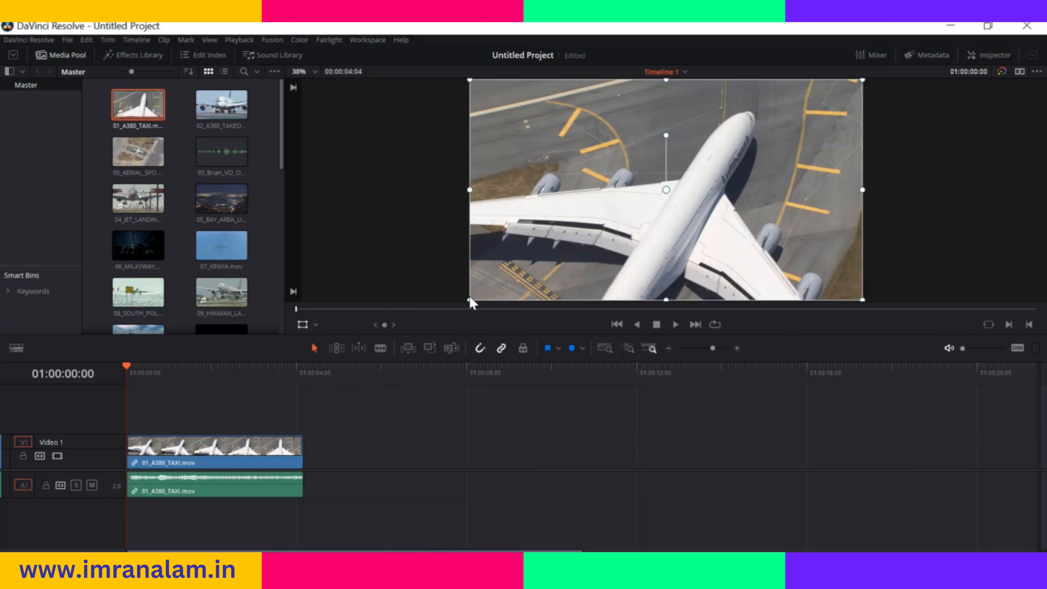
pyautogui.moveTo(468, 298)
pyautogui.mouseDown()
pyautogui.moveTo(519, 254)
pyautogui.moveTo(465, 292)
pyautogui.mouseUp()
pyautogui.moveTo(487, 193)
pyautogui.mouseDown()
pyautogui.moveTo(526, 188)
pyautogui.moveTo(480, 189)
pyautogui.mouseUp()
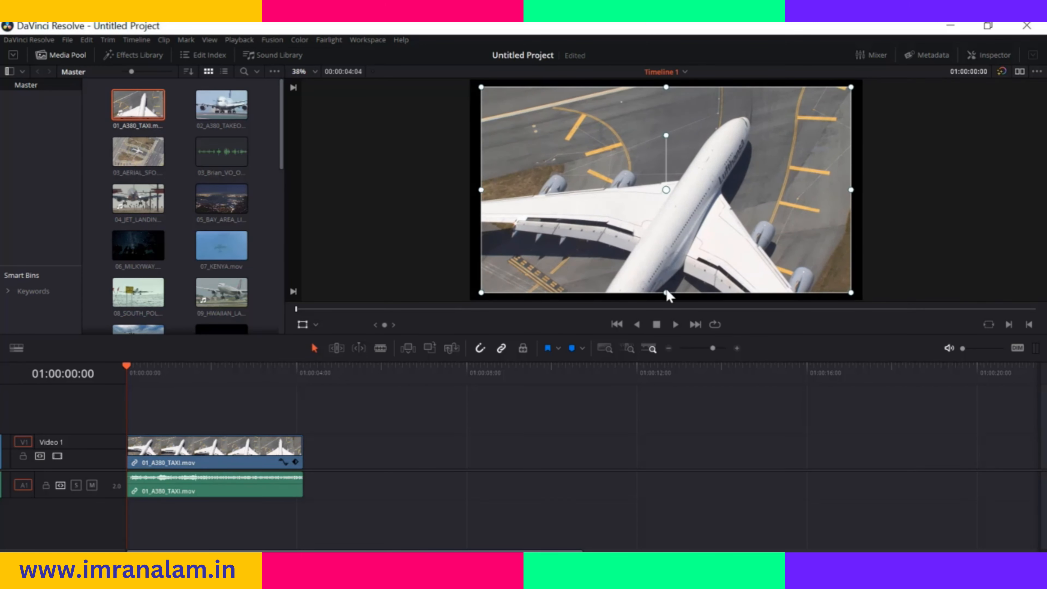
pyautogui.moveTo(666, 291)
pyautogui.mouseDown()
pyautogui.moveTo(666, 262)
pyautogui.moveTo(666, 296)
pyautogui.mouseUp()
pyautogui.moveTo(851, 190)
pyautogui.mouseDown()
pyautogui.moveTo(748, 196)
pyautogui.moveTo(860, 191)
pyautogui.mouseUp()
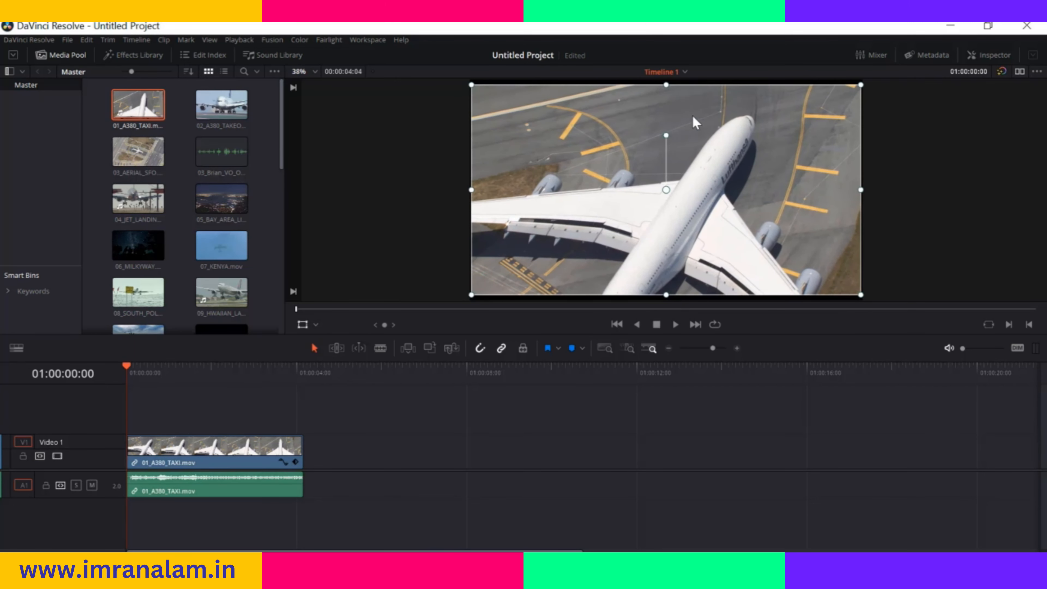
# Shrink, reposition and rotate the clip with its on-screen handles, and enlarge it again to nearly fill the frame
pyautogui.moveTo(472, 295); pyautogui.dragTo(520, 269)
pyautogui.moveTo(614, 219)
pyautogui.mouseDown()
pyautogui.moveTo(668, 175)
pyautogui.moveTo(650, 195)
pyautogui.moveTo(668, 181)
pyautogui.moveTo(604, 204)
pyautogui.mouseUp()
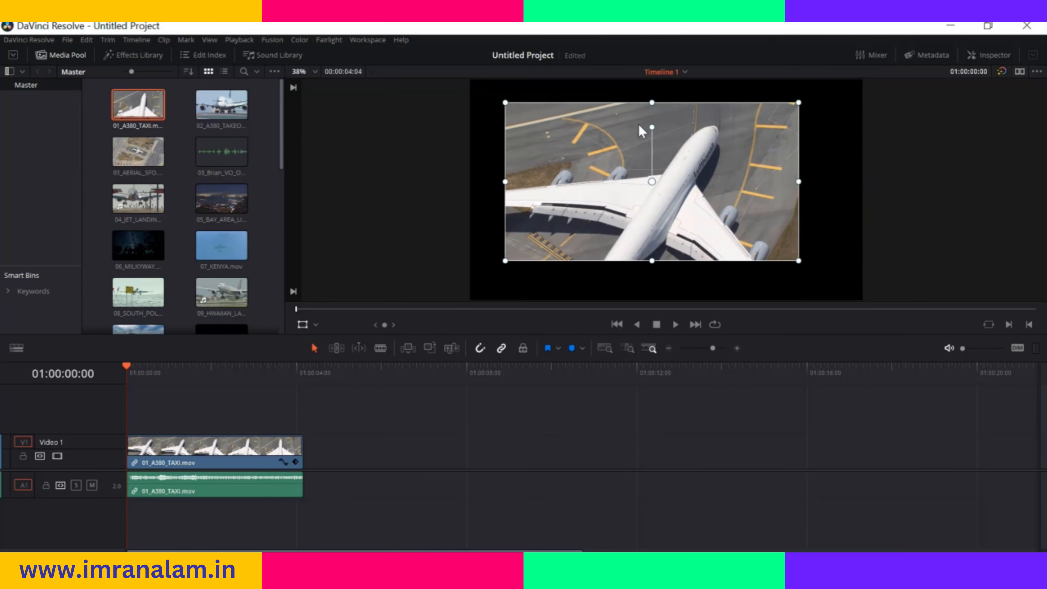
pyautogui.moveTo(650, 126); pyautogui.dragTo(652, 157)
pyautogui.moveTo(800, 261); pyautogui.dragTo(853, 298)
pyautogui.moveTo(695, 172); pyautogui.dragTo(693, 172)
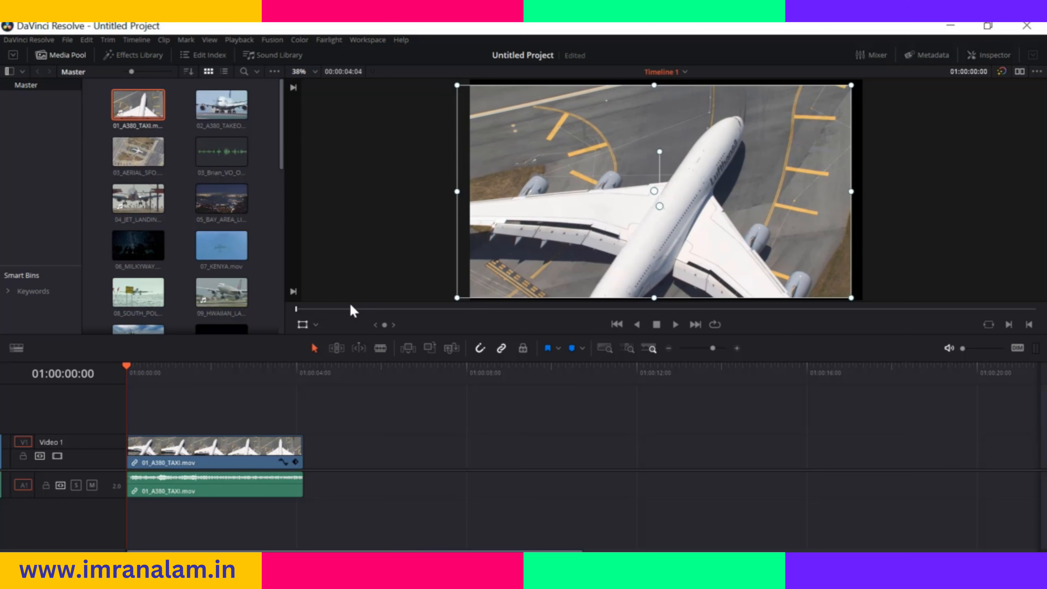
# Open the Inspector and set the clip's zoom to X 0.694 and Y 0.722 and its position to X 63.33 and Y -26.33
pyautogui.click(994, 57)
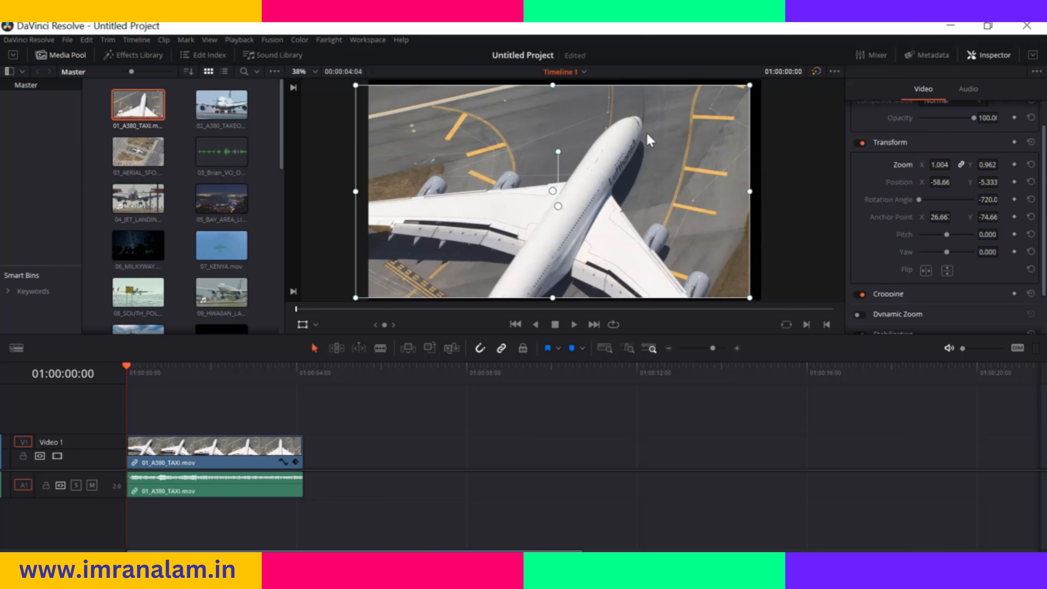
pyautogui.moveTo(939, 164)
pyautogui.mouseDown()
pyautogui.moveTo(956, 164)
pyautogui.moveTo(940, 164)
pyautogui.mouseUp()
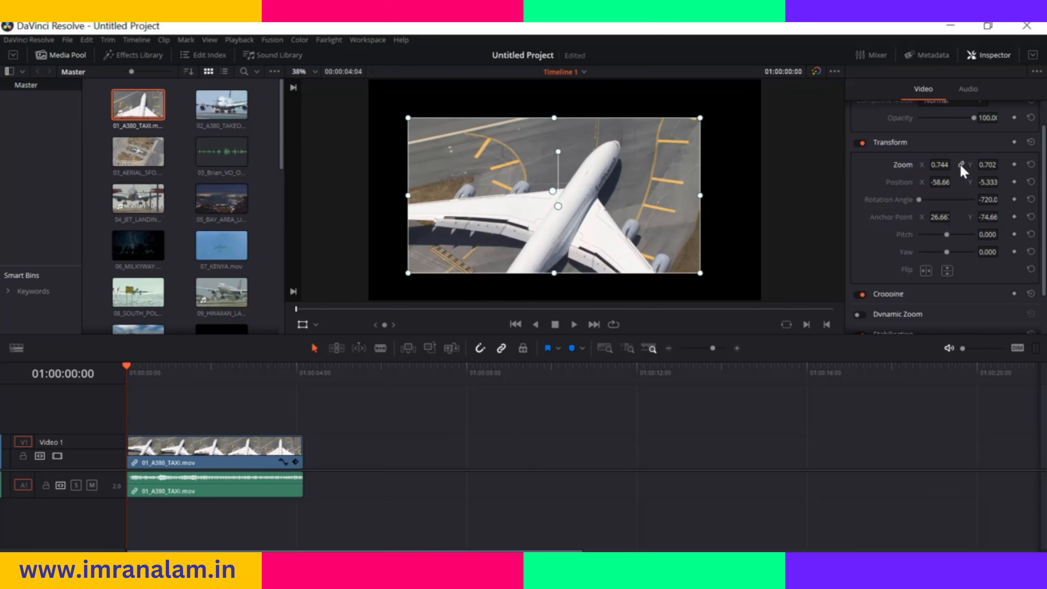
pyautogui.moveTo(943, 164); pyautogui.dragTo(971, 168)
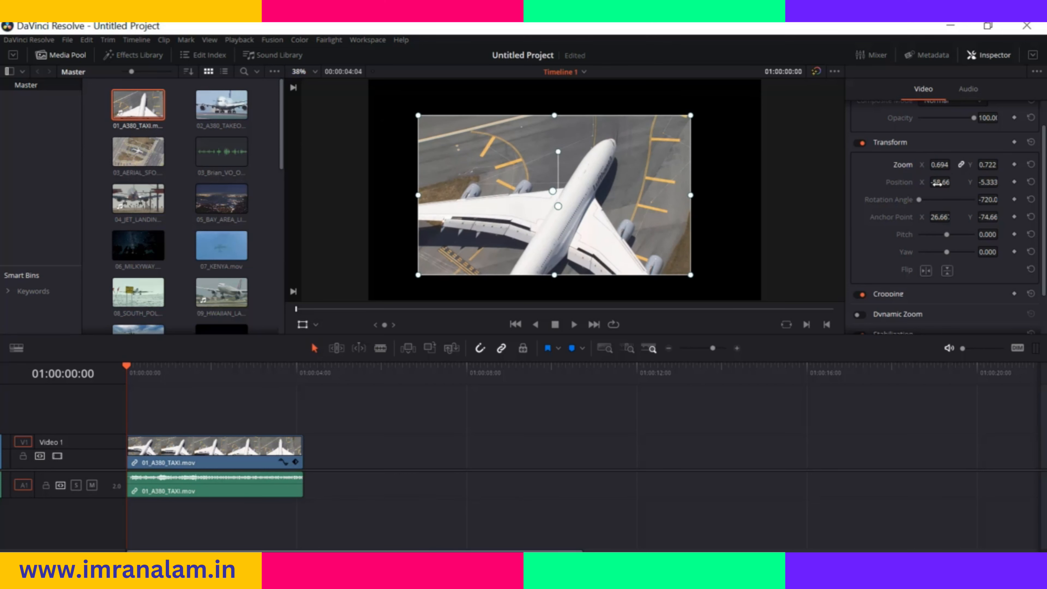
pyautogui.moveTo(941, 183); pyautogui.dragTo(964, 199)
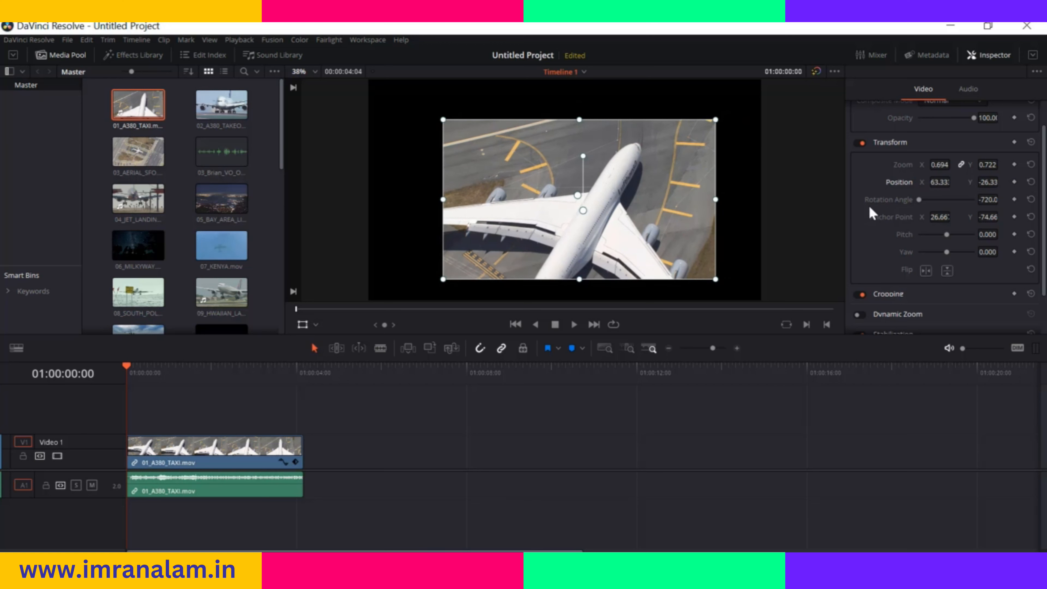
# Set the clip's rotation angle to -360, anchor point to X 8.667 and Y -12.66, pitch to -0.074 and yaw to -0.015
pyautogui.moveTo(920, 200)
pyautogui.mouseDown()
pyautogui.moveTo(951, 201)
pyautogui.moveTo(921, 211)
pyautogui.mouseUp()
pyautogui.moveTo(939, 216); pyautogui.dragTo(1000, 217)
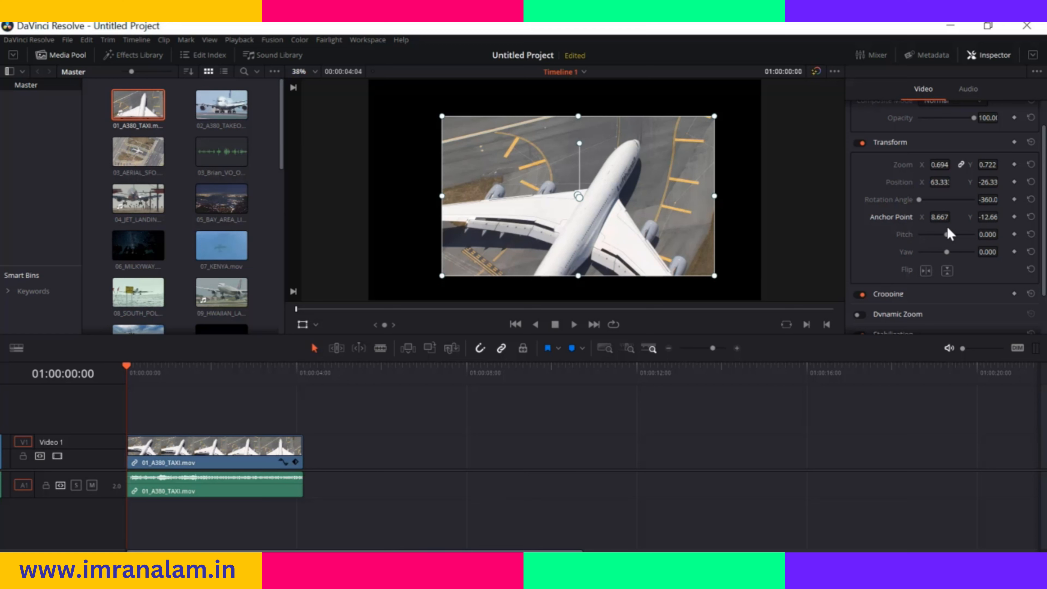
pyautogui.moveTo(947, 234)
pyautogui.mouseDown()
pyautogui.moveTo(923, 234)
pyautogui.moveTo(968, 235)
pyautogui.moveTo(945, 234)
pyautogui.mouseUp()
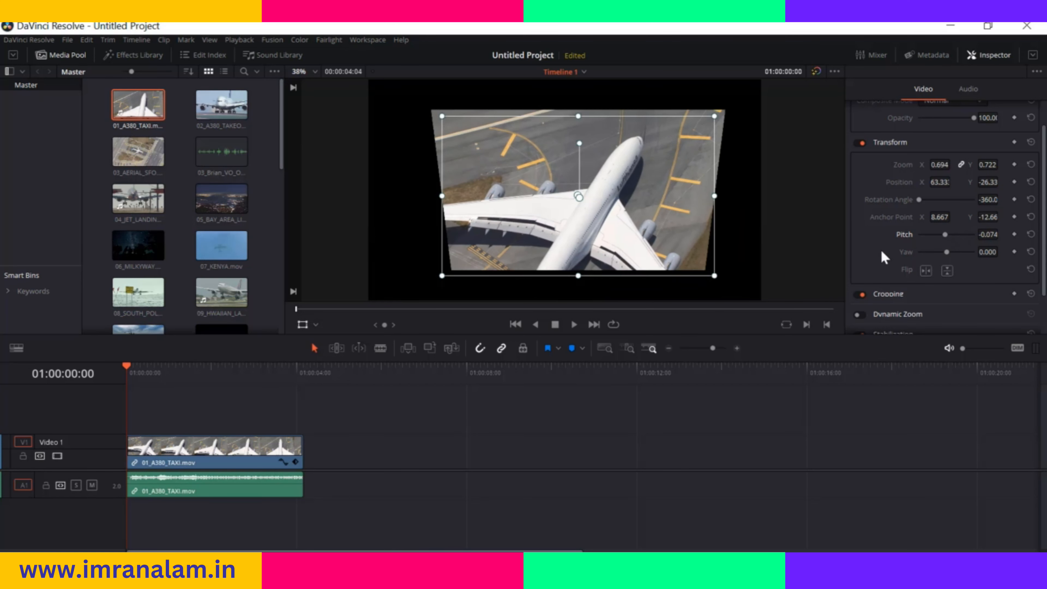
pyautogui.moveTo(946, 254)
pyautogui.mouseDown()
pyautogui.moveTo(926, 254)
pyautogui.moveTo(963, 264)
pyautogui.moveTo(947, 266)
pyautogui.mouseUp()
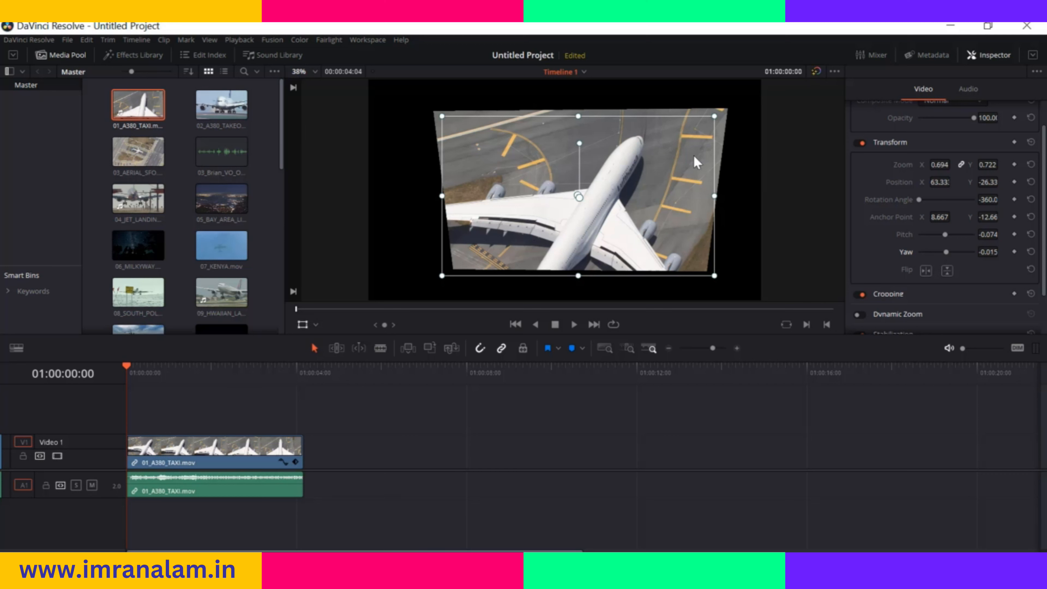
# Flip the clip horizontally and back, and flip it vertically and back
pyautogui.click(926, 270)
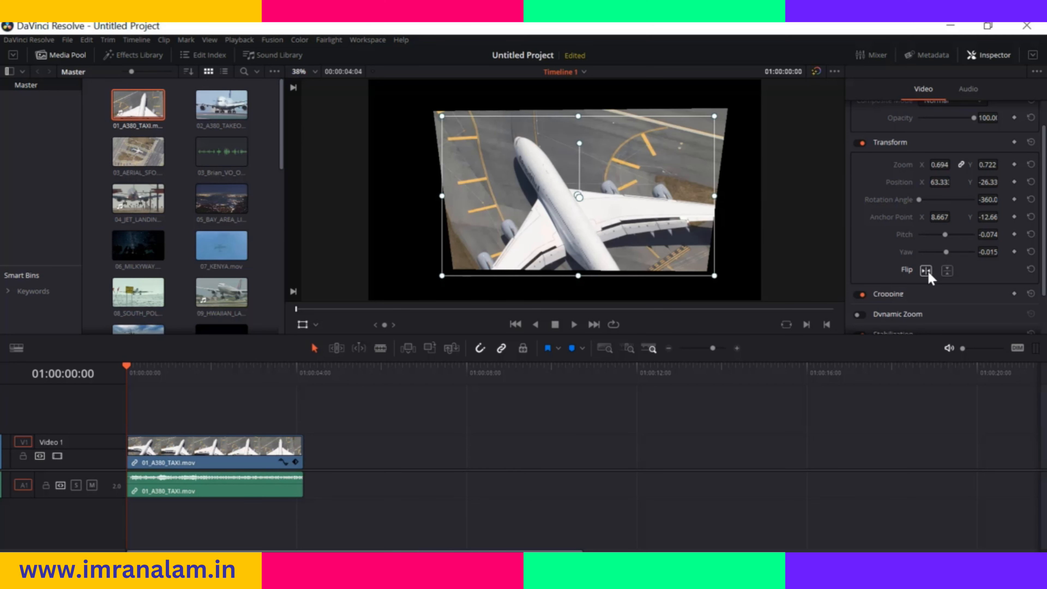
pyautogui.click(928, 273)
pyautogui.click(947, 273)
pyautogui.click(947, 273)
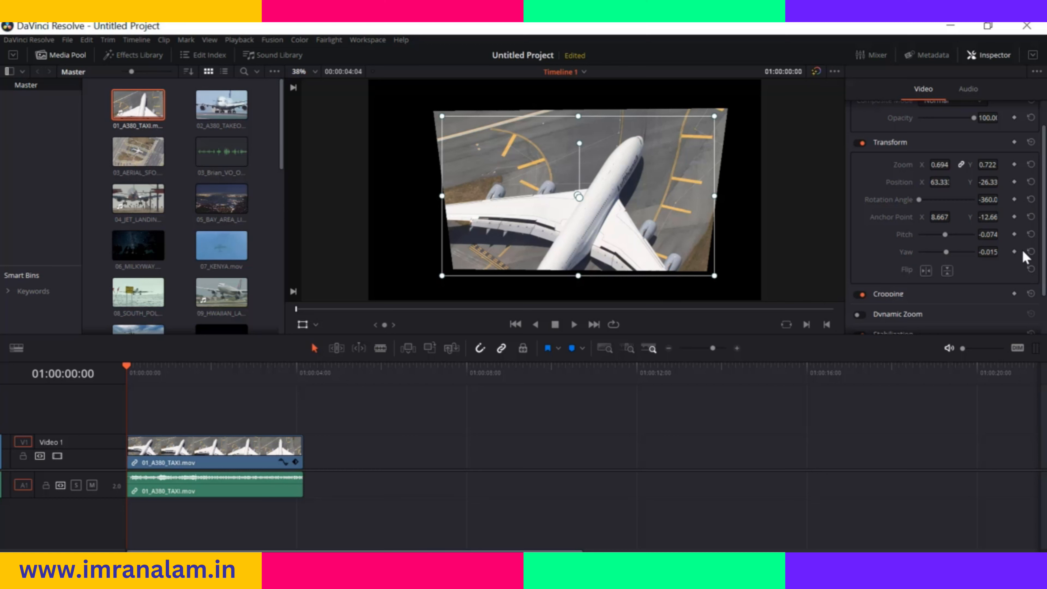
# Reset the clip's yaw and pitch, and reset all of its remaining Transform settings to their defaults
pyautogui.click(1032, 252)
pyautogui.click(1031, 235)
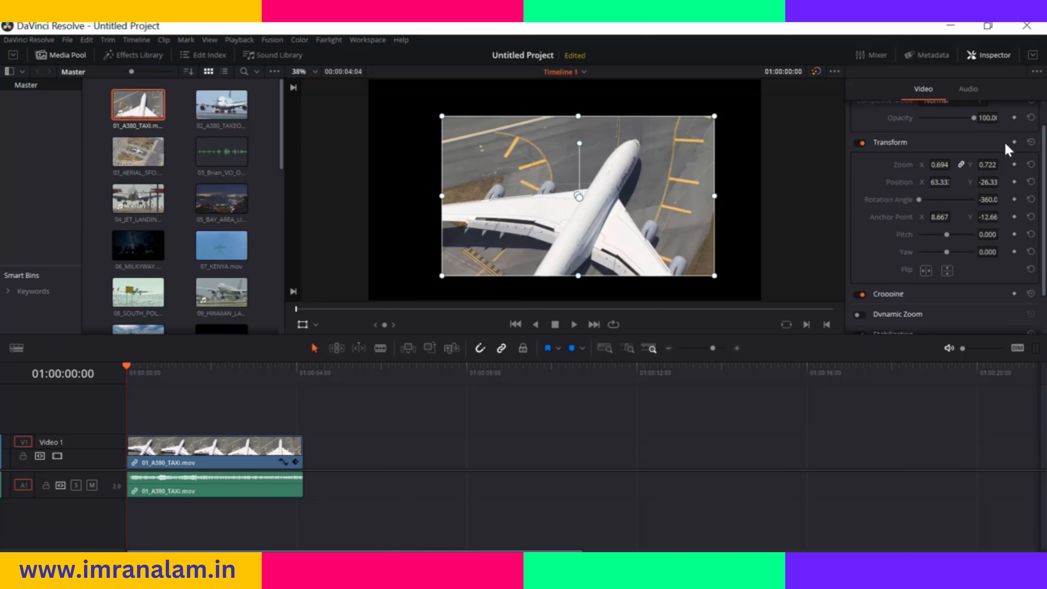
pyautogui.click(1031, 143)
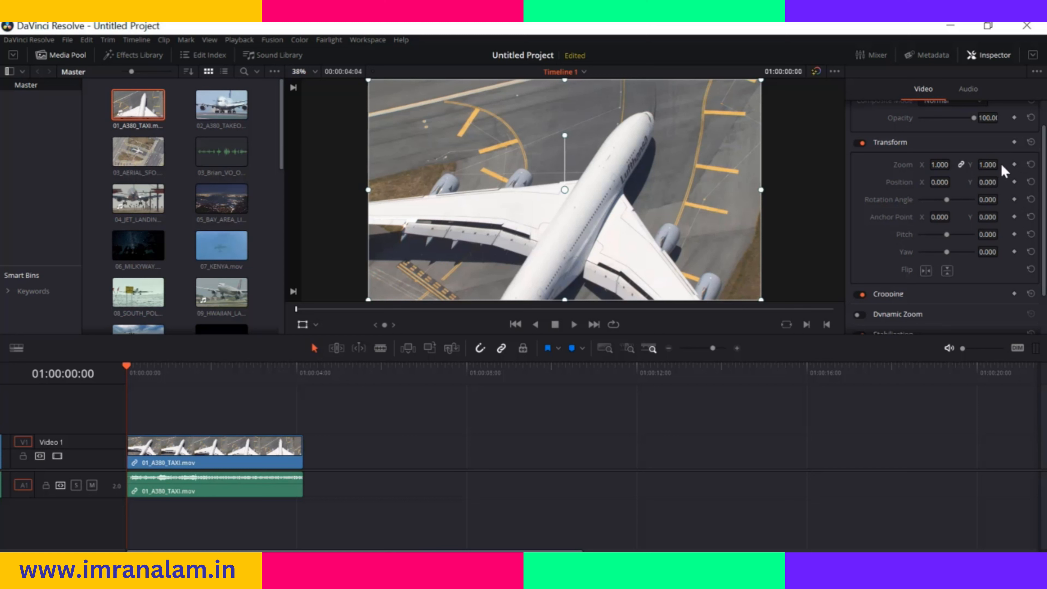
# Keyframe the clip's zoom from 2.040 at 01:00:00:00 to 1.000 at 01:00:01:20
pyautogui.click(1015, 164)
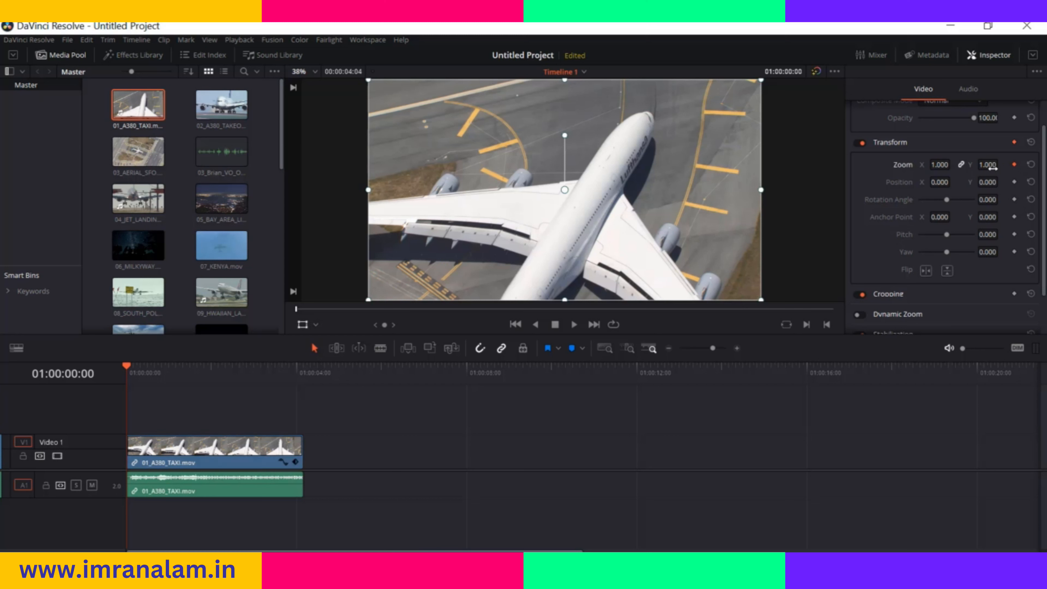
pyautogui.moveTo(939, 164); pyautogui.dragTo(952, 164)
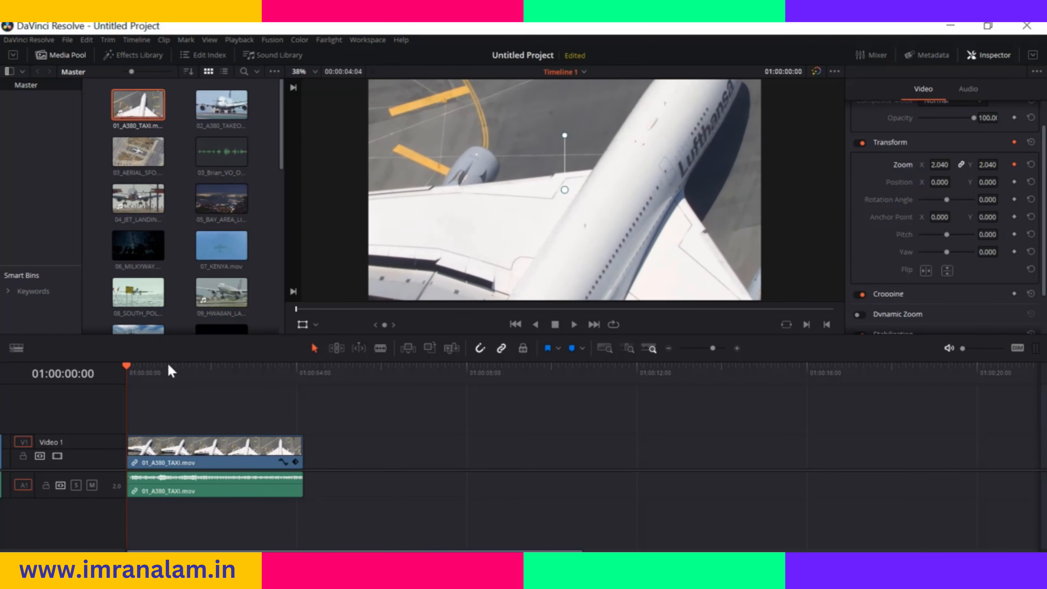
pyautogui.moveTo(126, 369); pyautogui.dragTo(206, 371)
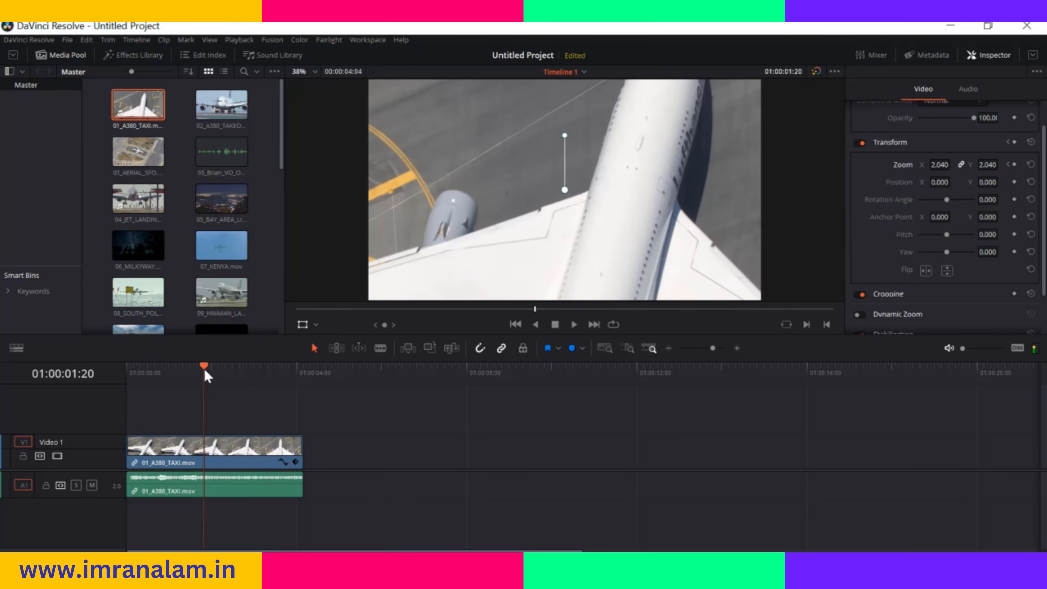
pyautogui.click(1015, 165)
pyautogui.moveTo(940, 164); pyautogui.dragTo(952, 164)
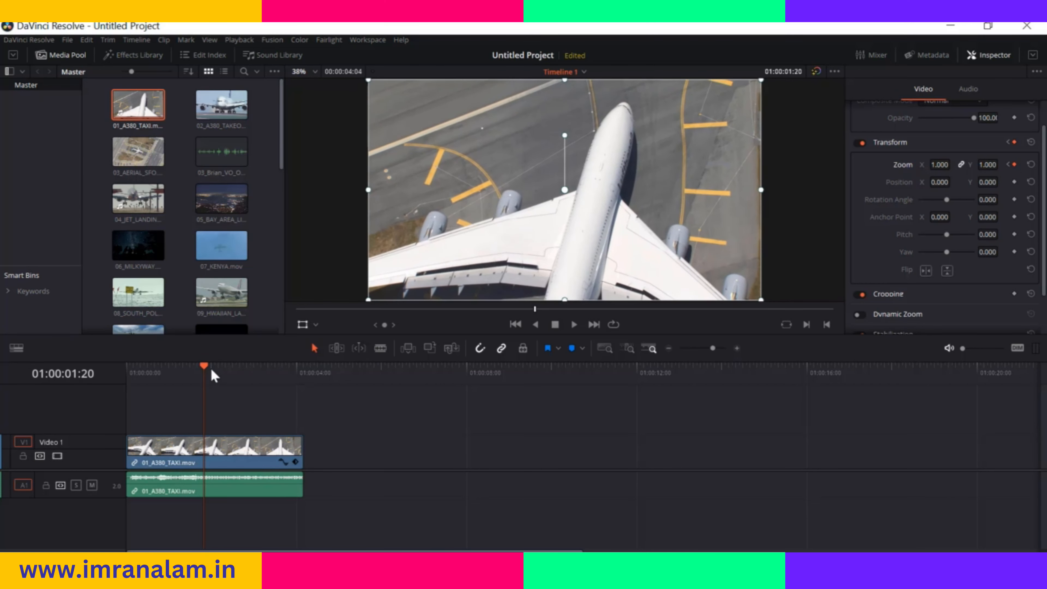
# Play the clip from its start to preview the zoom animation, and stop playback
pyautogui.moveTo(204, 371); pyautogui.dragTo(126, 373)
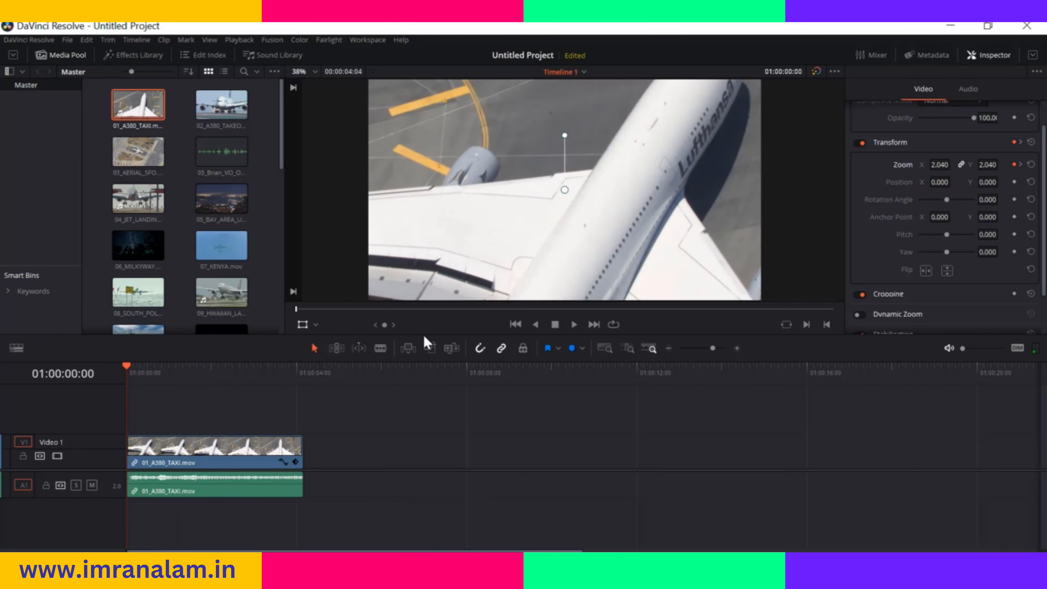
pyautogui.click(574, 324)
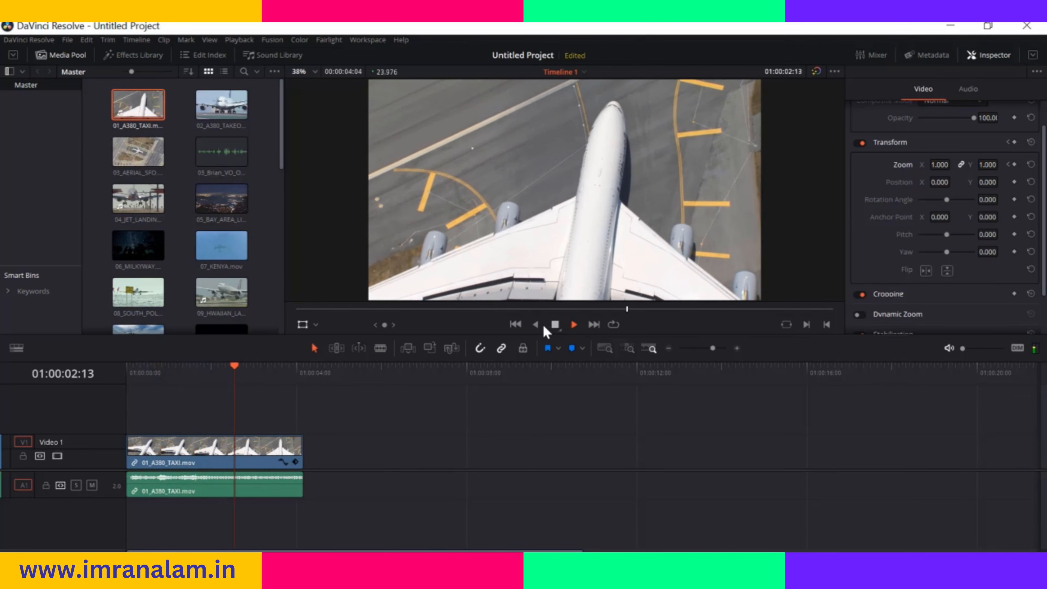
pyautogui.click(555, 324)
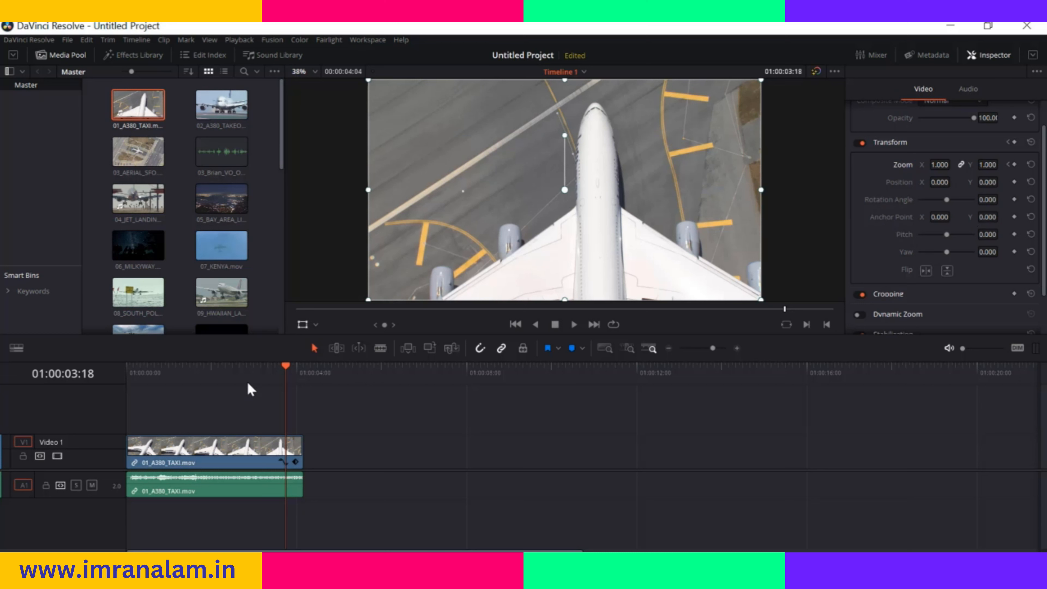
# Keyframe the clip's pitch at 0.817 at 01:00:02:09, add another pitch keyframe at 01:00:03:03, and play the clip from its start
pyautogui.moveTo(287, 370); pyautogui.dragTo(228, 370)
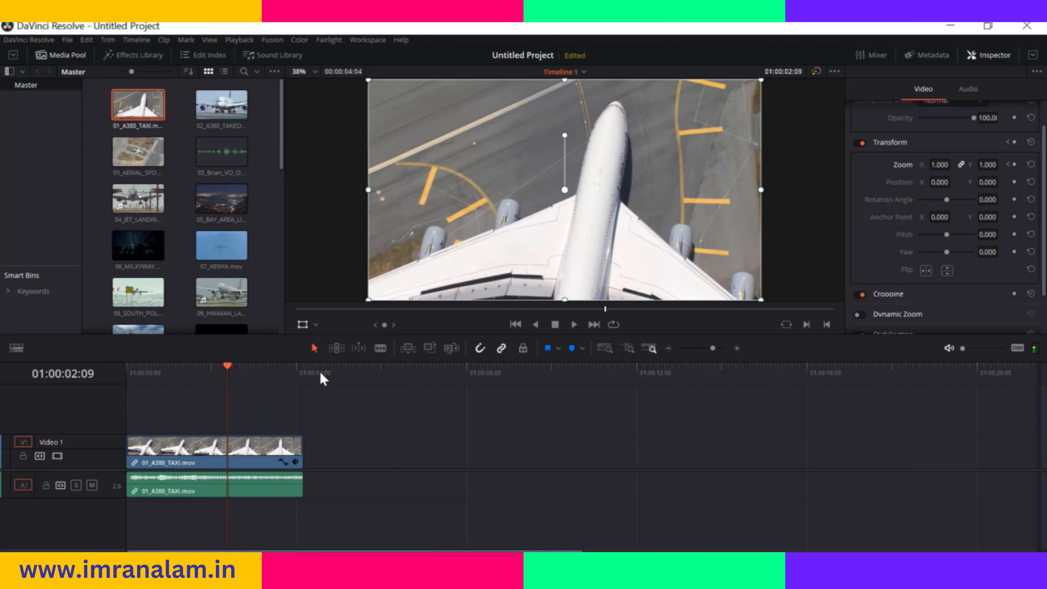
pyautogui.click(1014, 234)
pyautogui.moveTo(946, 234); pyautogui.dragTo(961, 233)
pyautogui.moveTo(228, 366); pyautogui.dragTo(259, 366)
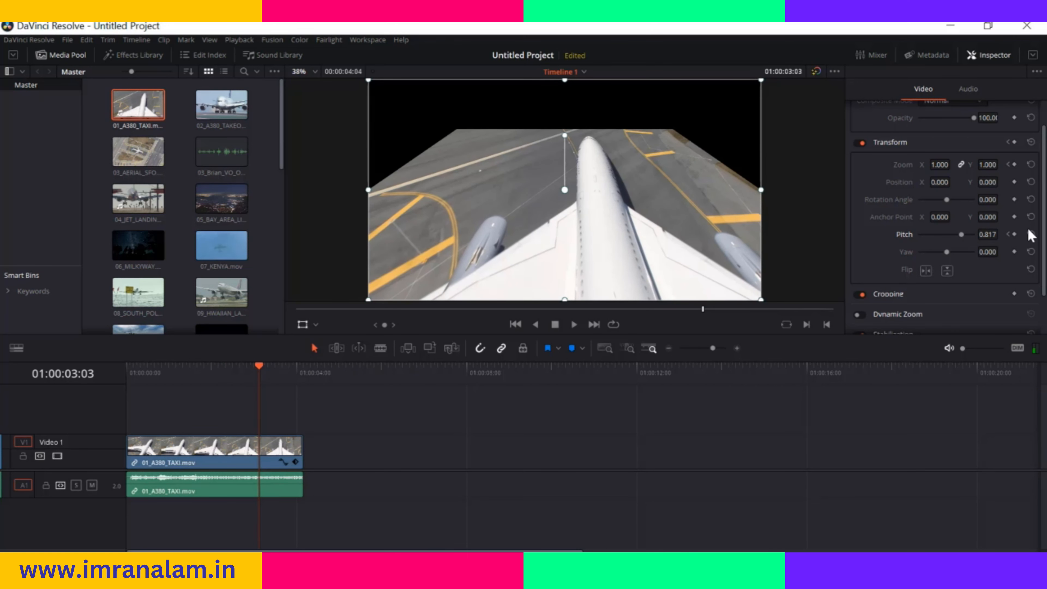
pyautogui.click(1015, 235)
pyautogui.moveTo(259, 371); pyautogui.dragTo(129, 374)
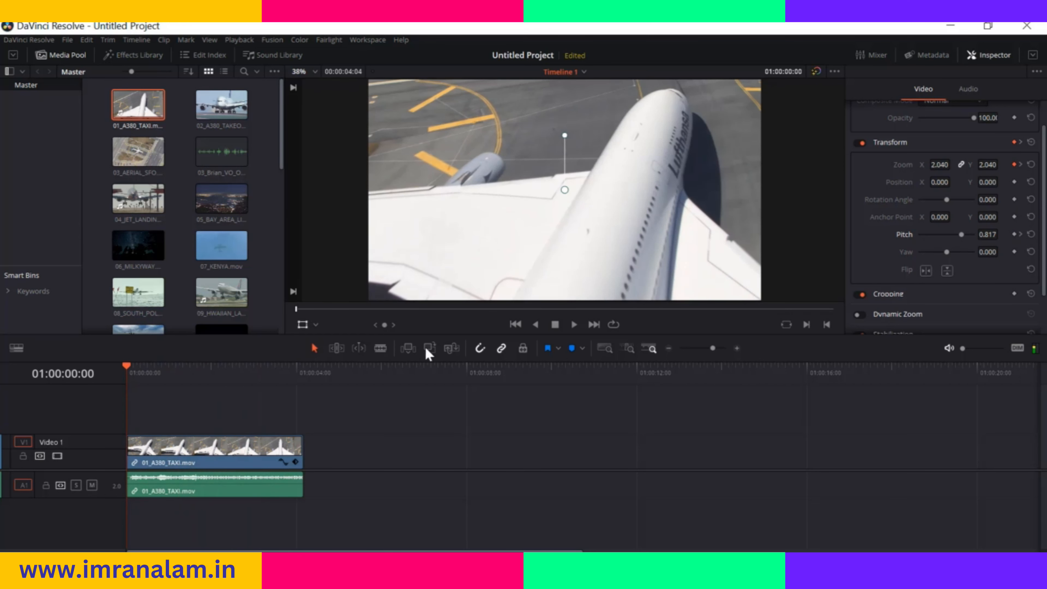
pyautogui.click(573, 324)
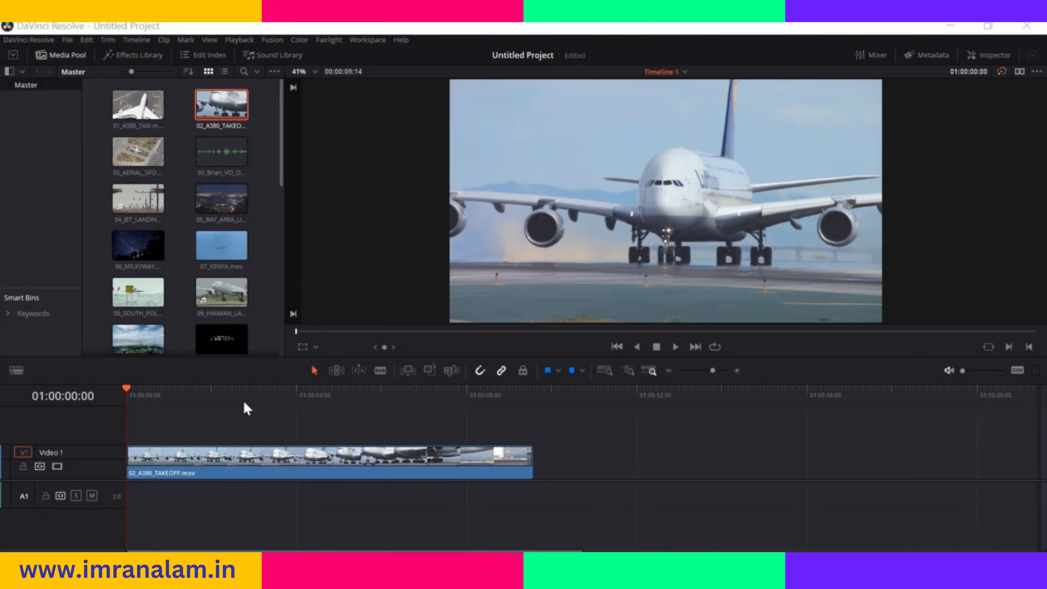
# Use the Crop overlay to crop the edges of 02_A380_TAKEOFF.mov in the viewer, and slide the crop frame over the picture
pyautogui.click(316, 347)
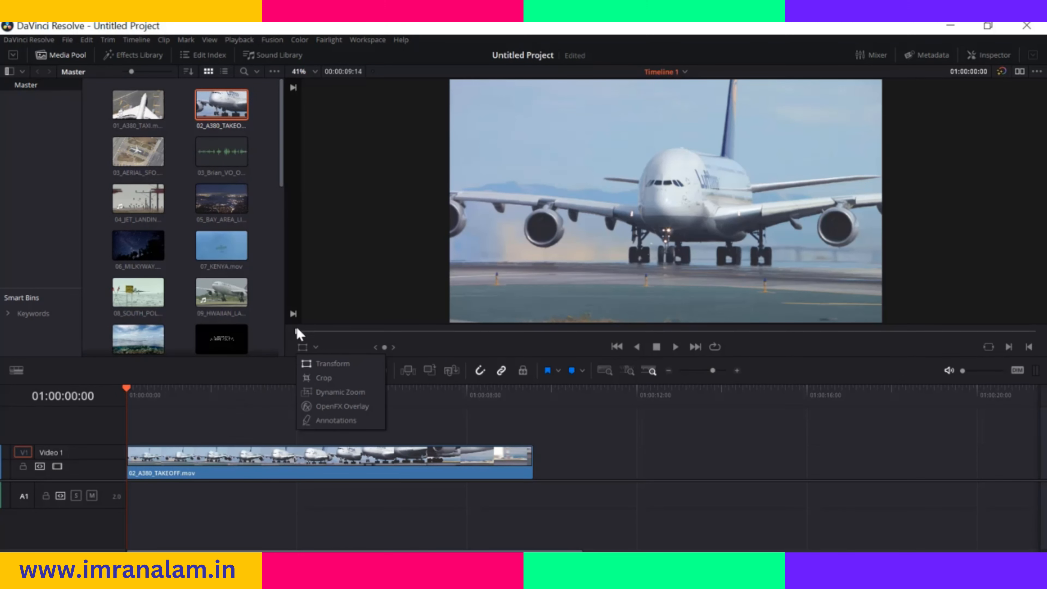
pyautogui.click(324, 378)
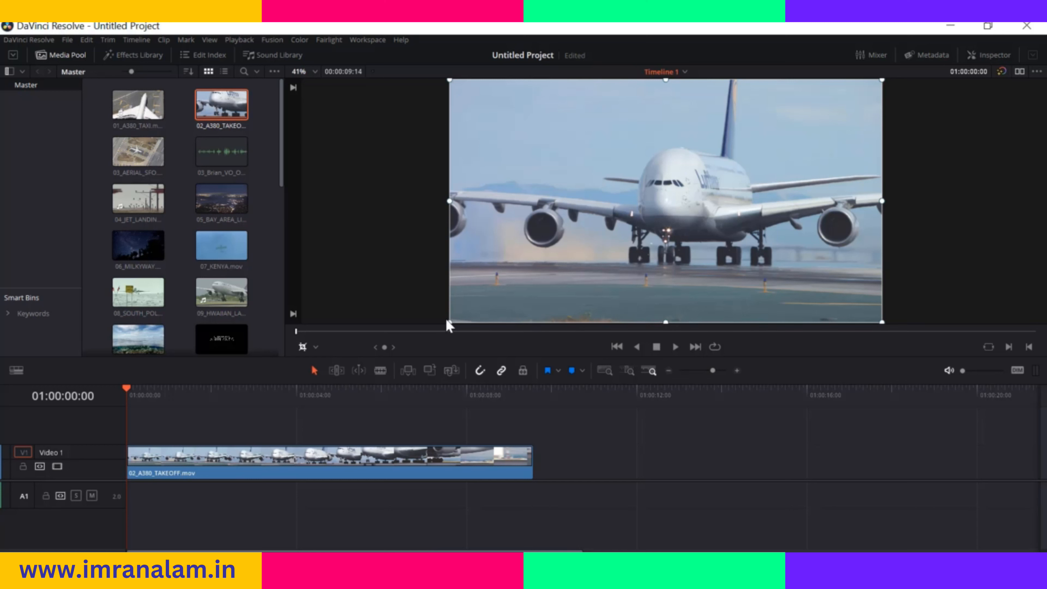
pyautogui.moveTo(449, 321); pyautogui.dragTo(507, 276)
pyautogui.moveTo(506, 178); pyautogui.dragTo(556, 178)
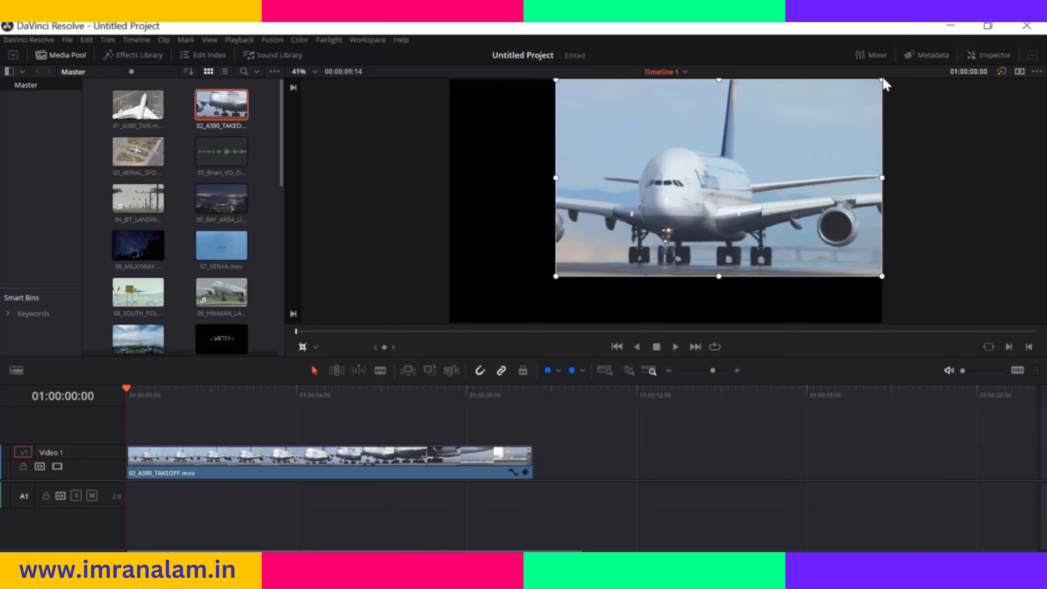
pyautogui.moveTo(882, 178); pyautogui.dragTo(842, 187)
pyautogui.moveTo(696, 202); pyautogui.dragTo(711, 199)
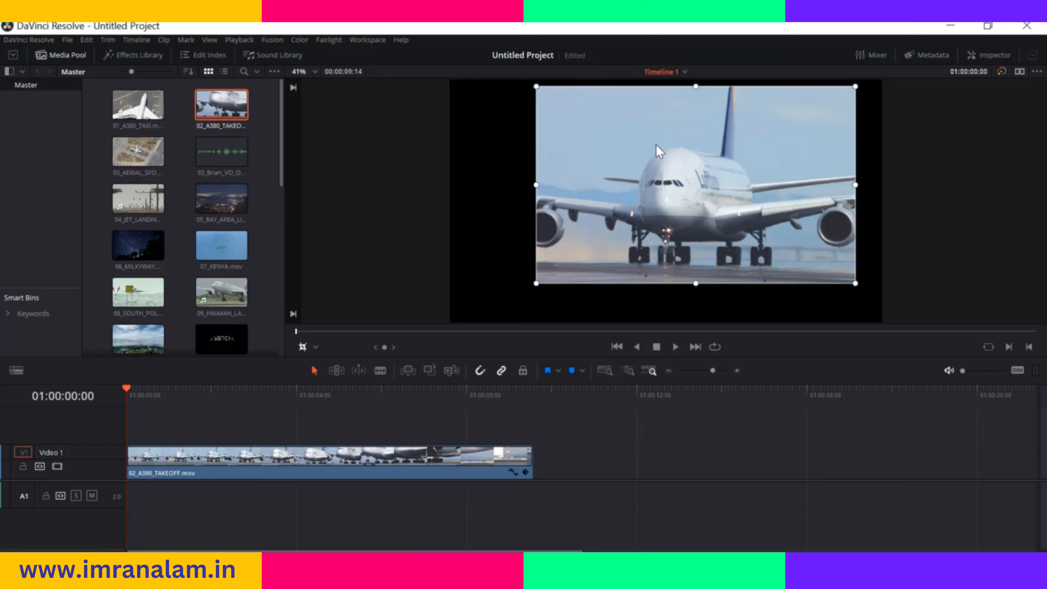
pyautogui.moveTo(722, 139)
pyautogui.mouseDown()
pyautogui.moveTo(634, 154)
pyautogui.moveTo(601, 173)
pyautogui.moveTo(590, 211)
pyautogui.moveTo(728, 157)
pyautogui.mouseUp()
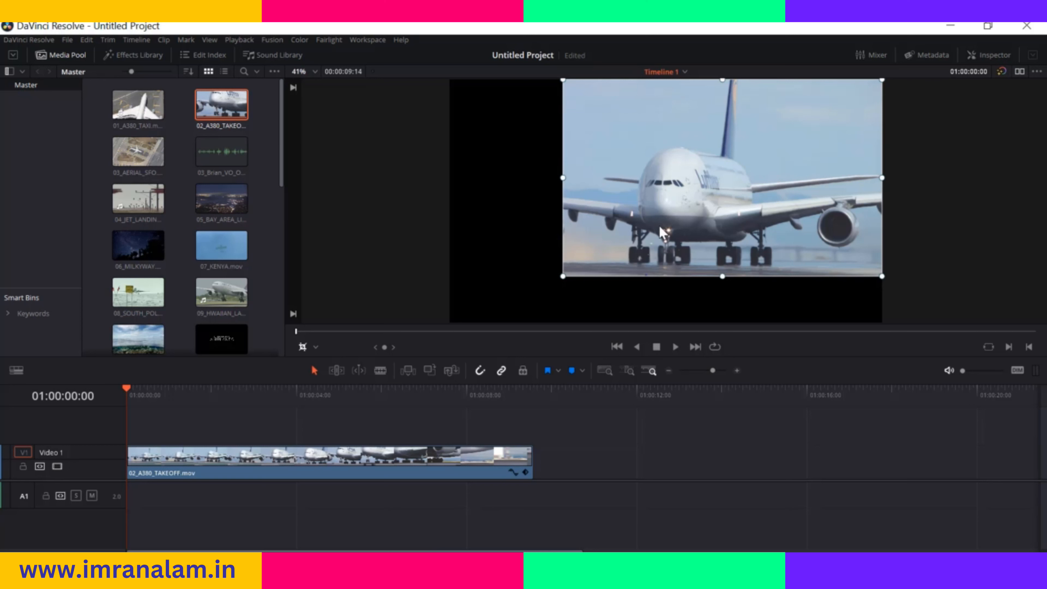
# Move the cropped picture toward the centre of the viewer with the Transform overlay, and return to the Crop overlay
pyautogui.click(316, 347)
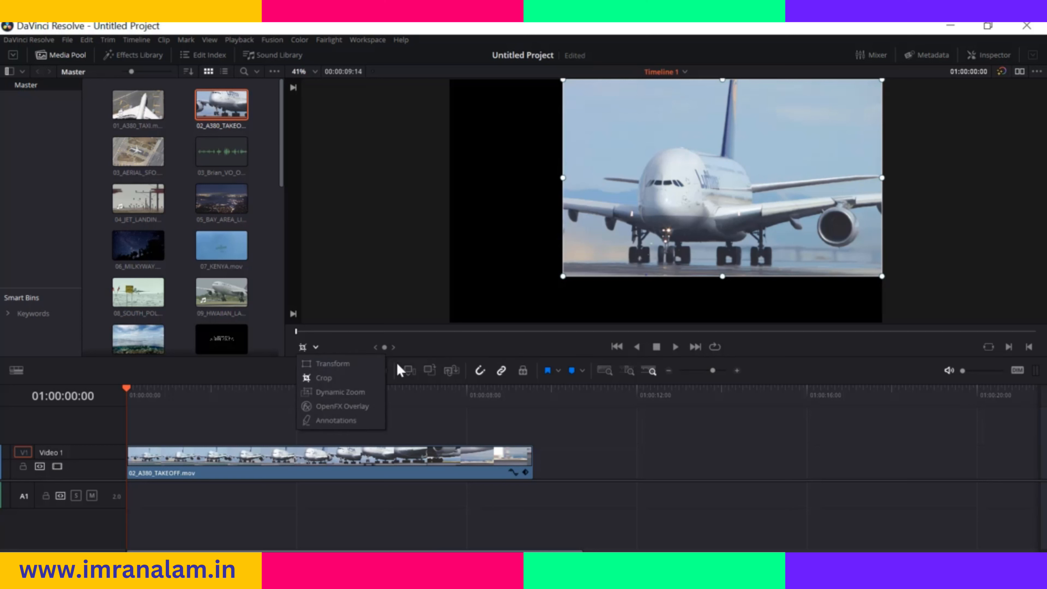
pyautogui.click(338, 363)
pyautogui.moveTo(744, 158); pyautogui.dragTo(707, 168)
pyautogui.click(315, 347)
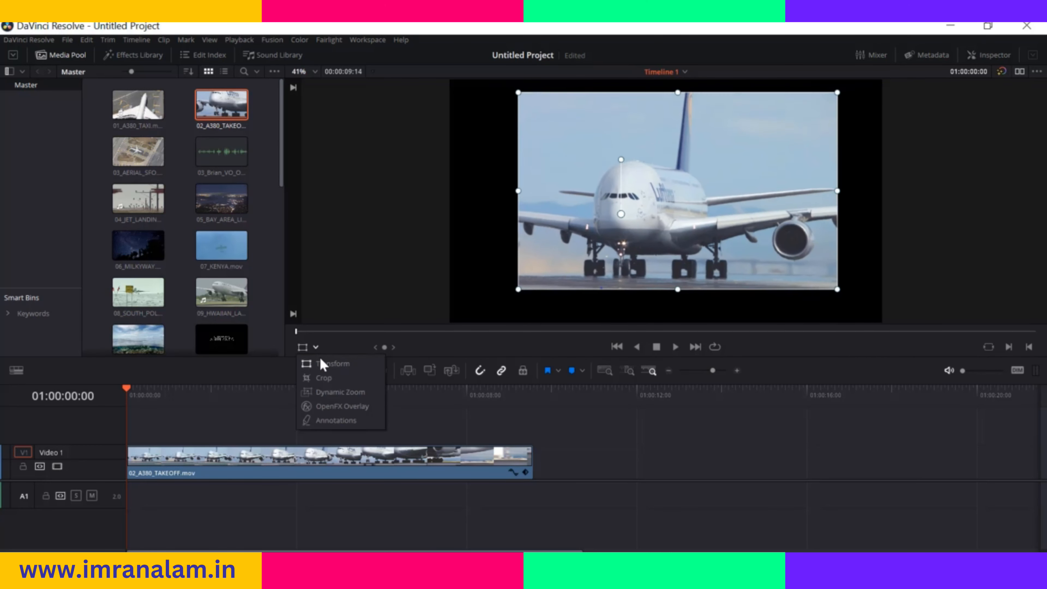
pyautogui.click(326, 379)
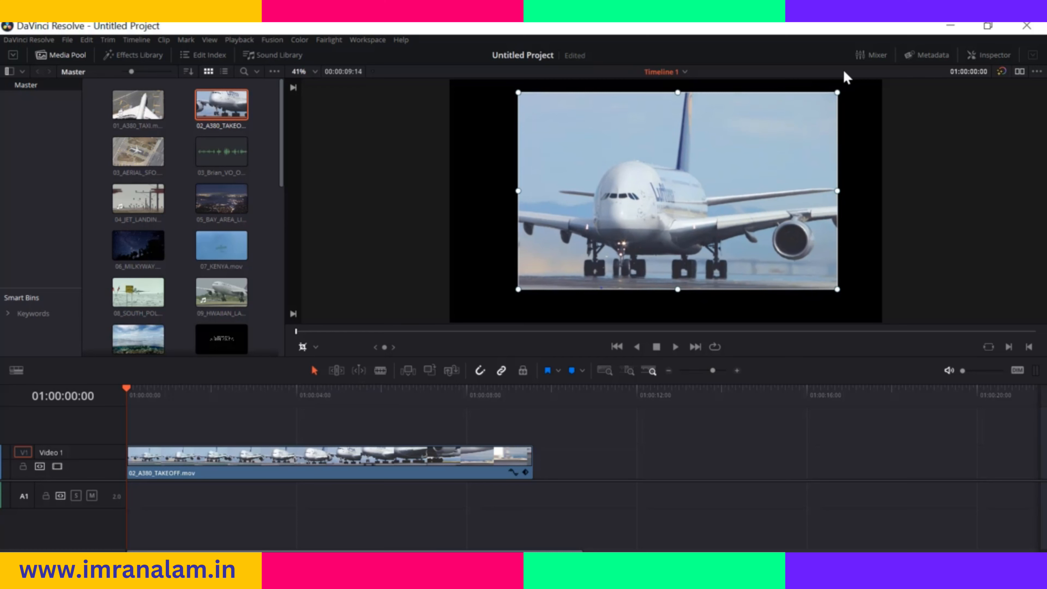
# Show the clip's Inspector settings and reset its Cropping and Transform values
pyautogui.click(989, 55)
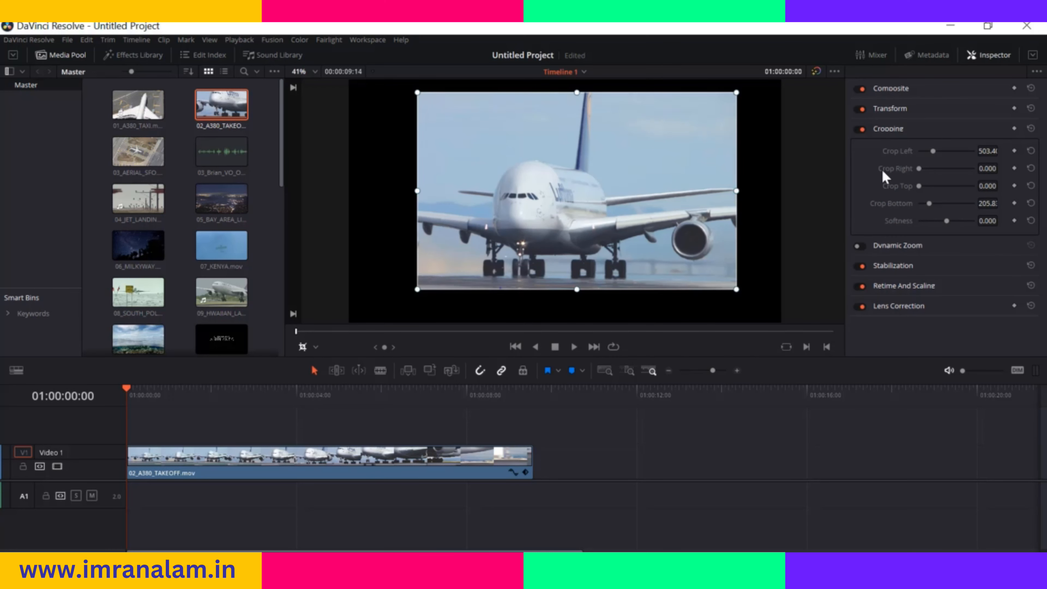
pyautogui.click(1030, 149)
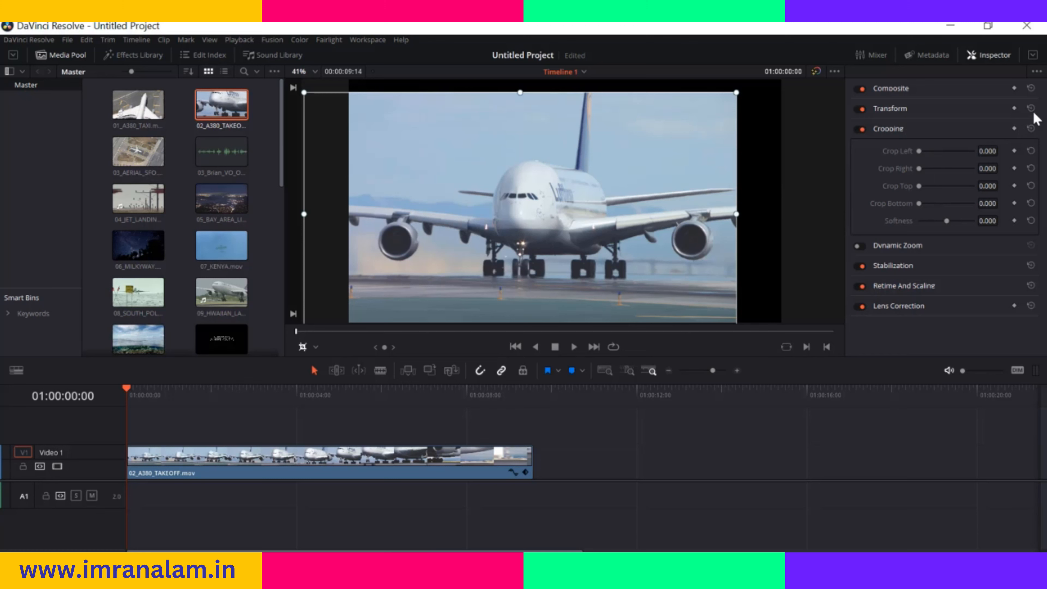
pyautogui.click(1030, 128)
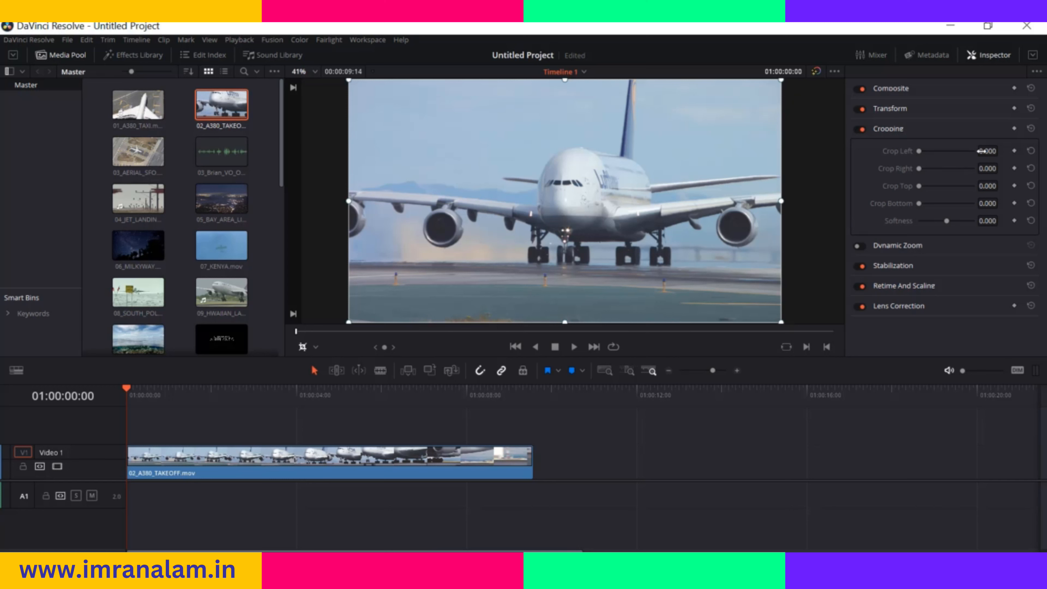
# Crop the clip in the Inspector to about 551 left, 285 right, 171 top and 278 bottom, and soften the edges with negative Softness
pyautogui.moveTo(918, 152)
pyautogui.mouseDown()
pyautogui.moveTo(933, 152)
pyautogui.moveTo(926, 169)
pyautogui.moveTo(935, 152)
pyautogui.mouseUp()
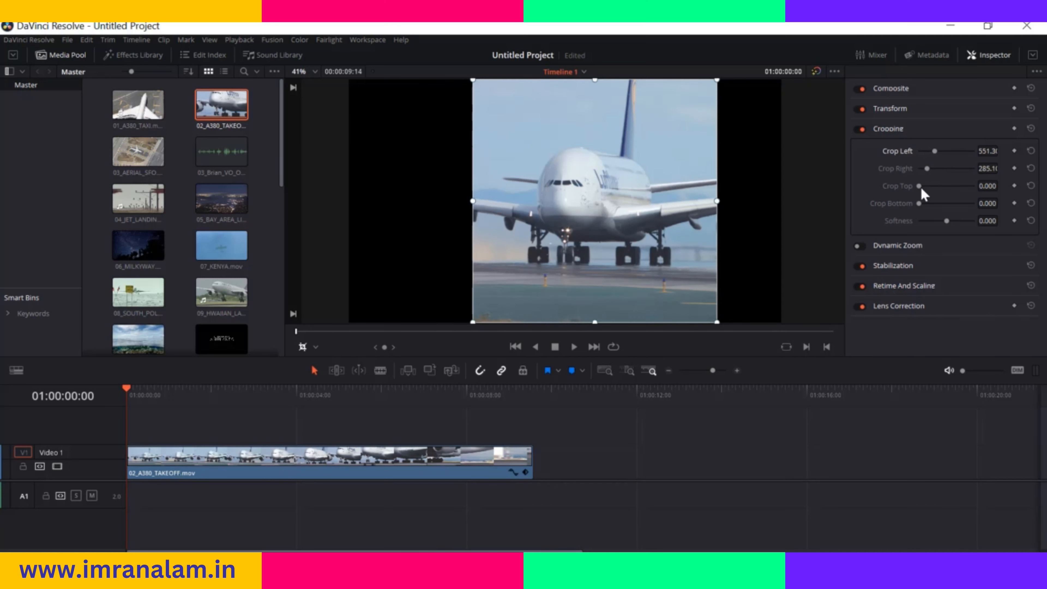
pyautogui.moveTo(919, 186); pyautogui.dragTo(932, 204)
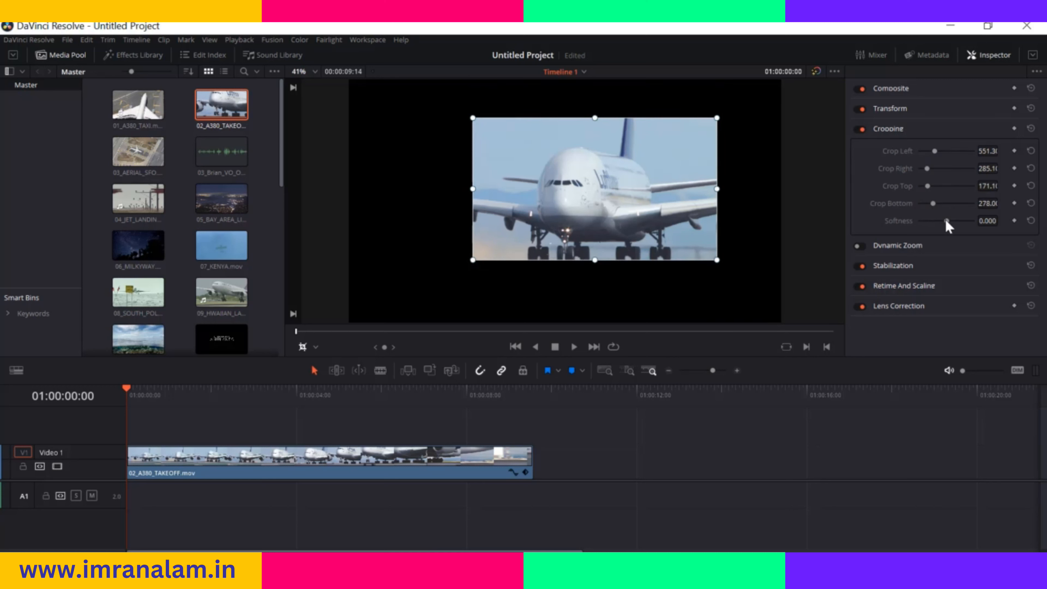
pyautogui.moveTo(947, 223); pyautogui.dragTo(943, 223)
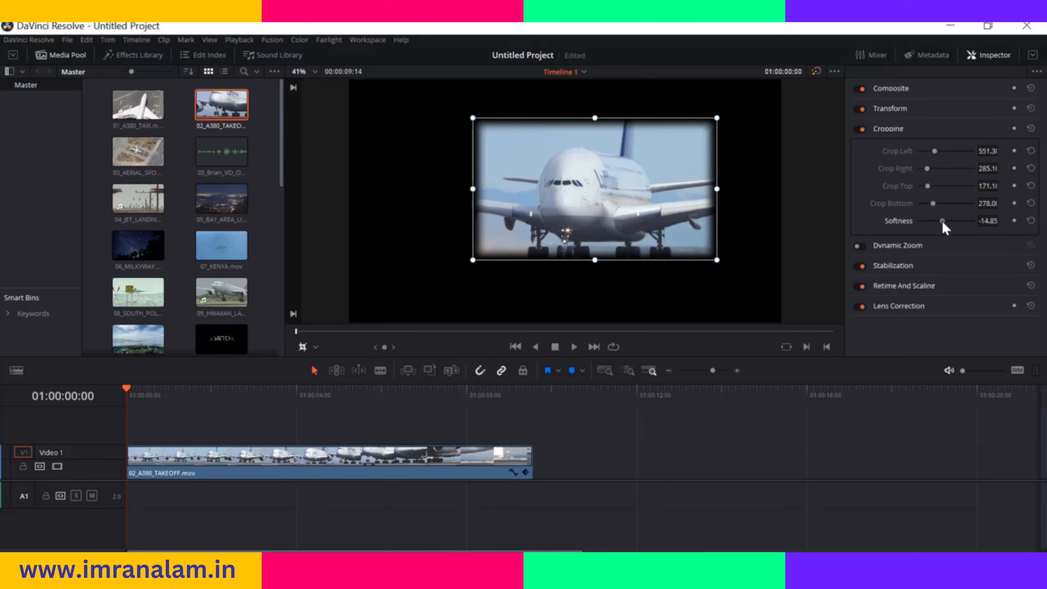
pyautogui.moveTo(942, 221); pyautogui.dragTo(940, 225)
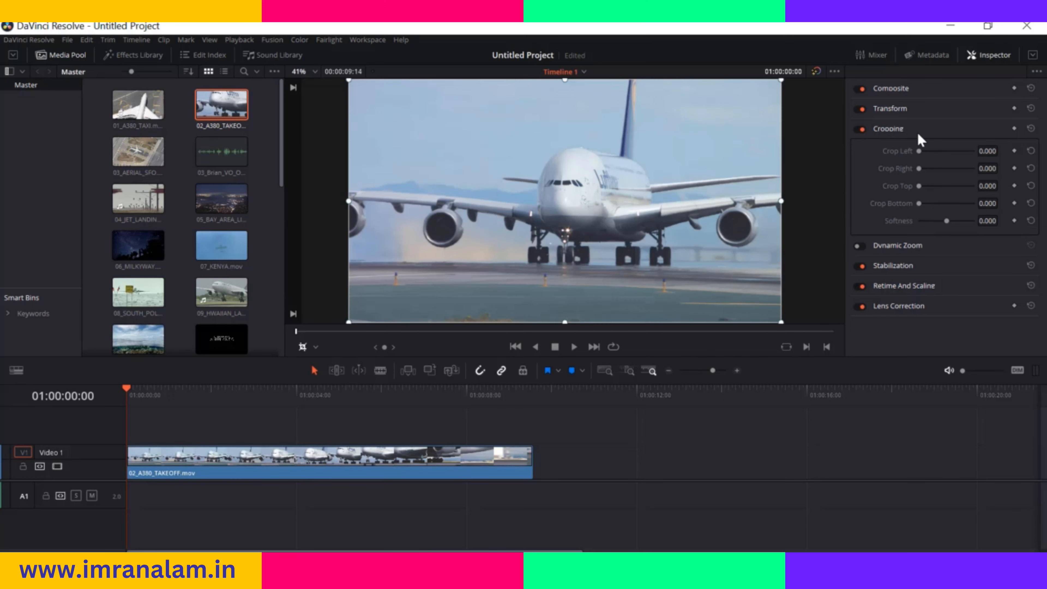
# Keyframe cropping at 0 at 01:00:00:00, and at 01:00:01:22 at about 551 left, 323 right, 182 top, 192 bottom and softness -2.970
pyautogui.click(1015, 128)
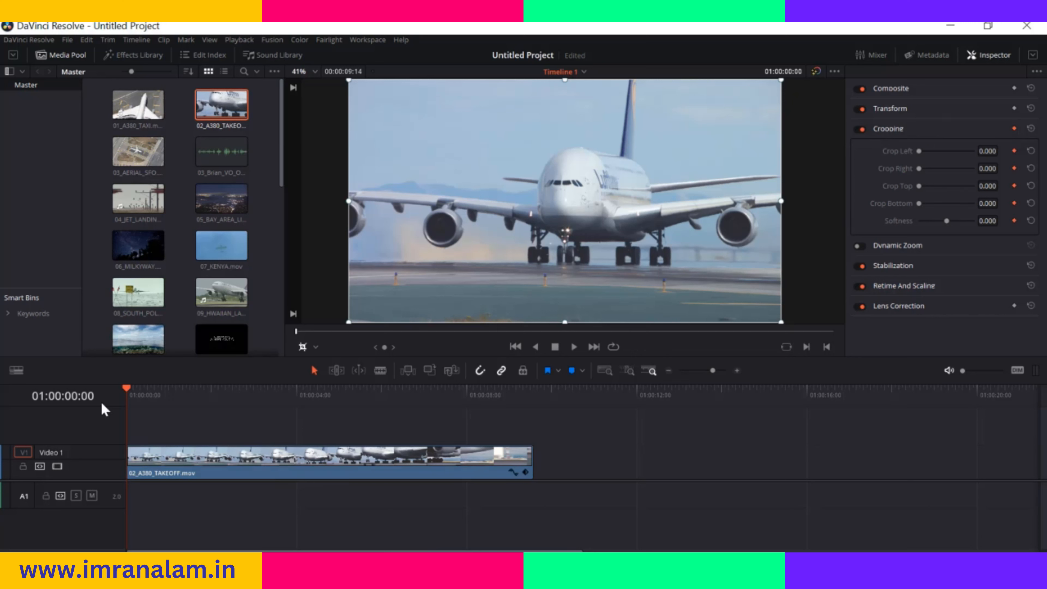
pyautogui.moveTo(128, 394); pyautogui.dragTo(207, 394)
pyautogui.moveTo(919, 152); pyautogui.dragTo(947, 228)
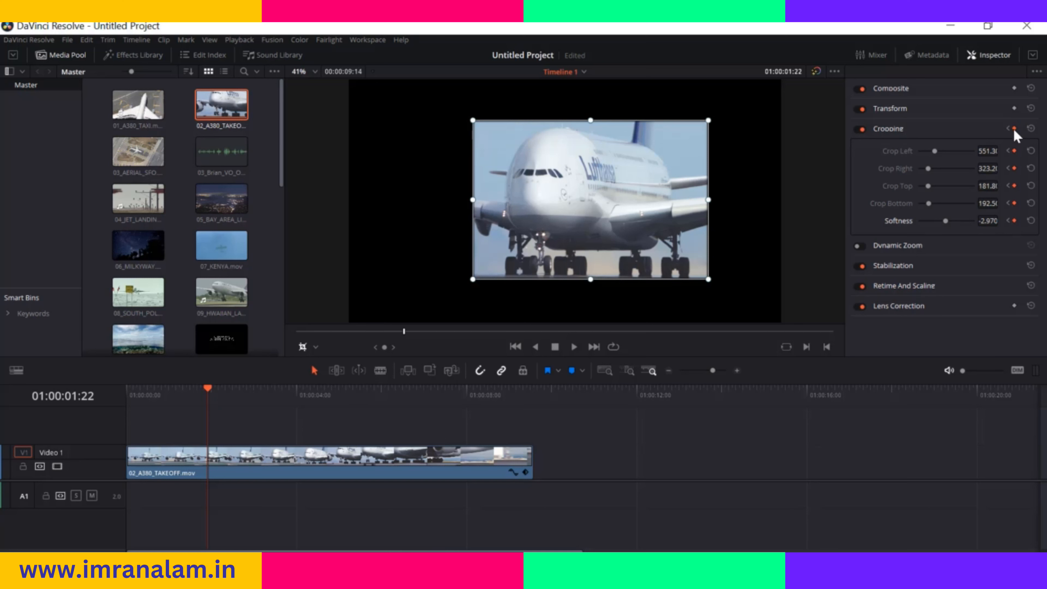
# Play the clip from its start to preview the crop animation, and stop playback at 01:00:02:22
pyautogui.moveTo(207, 392); pyautogui.dragTo(124, 399)
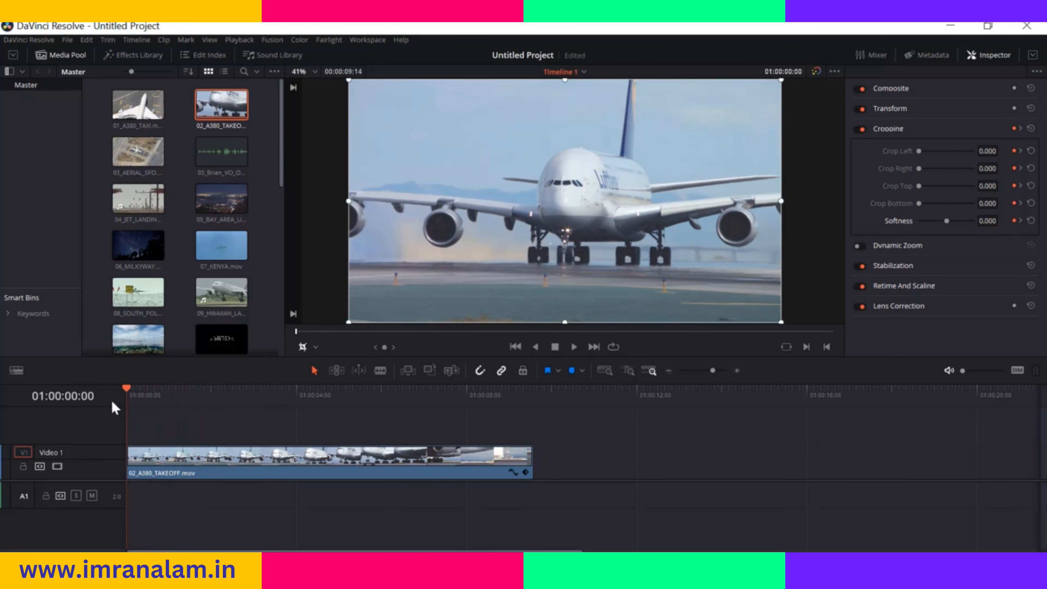
pyautogui.click(572, 348)
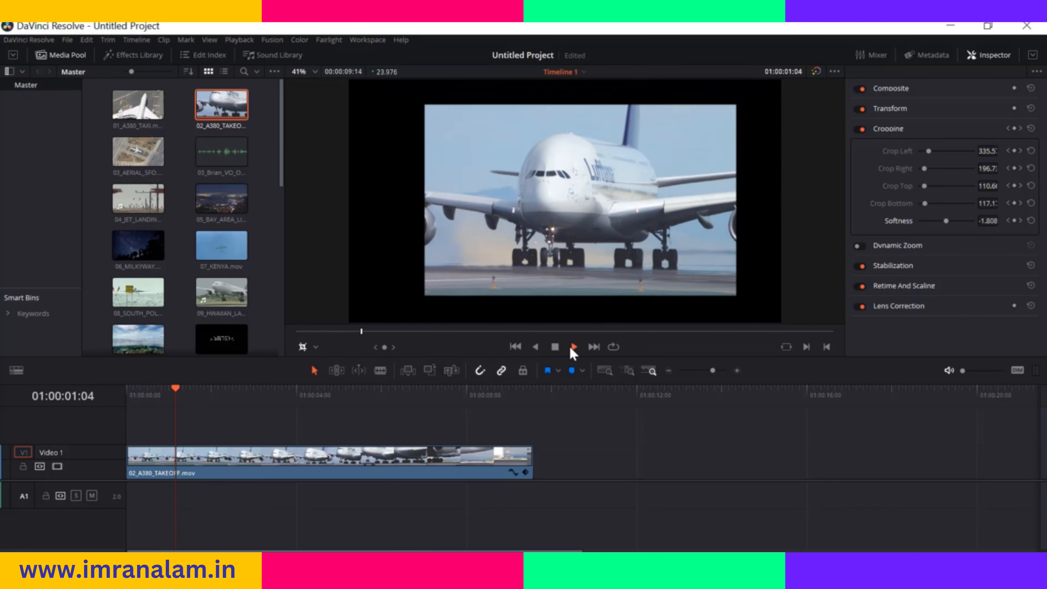
pyautogui.click(555, 346)
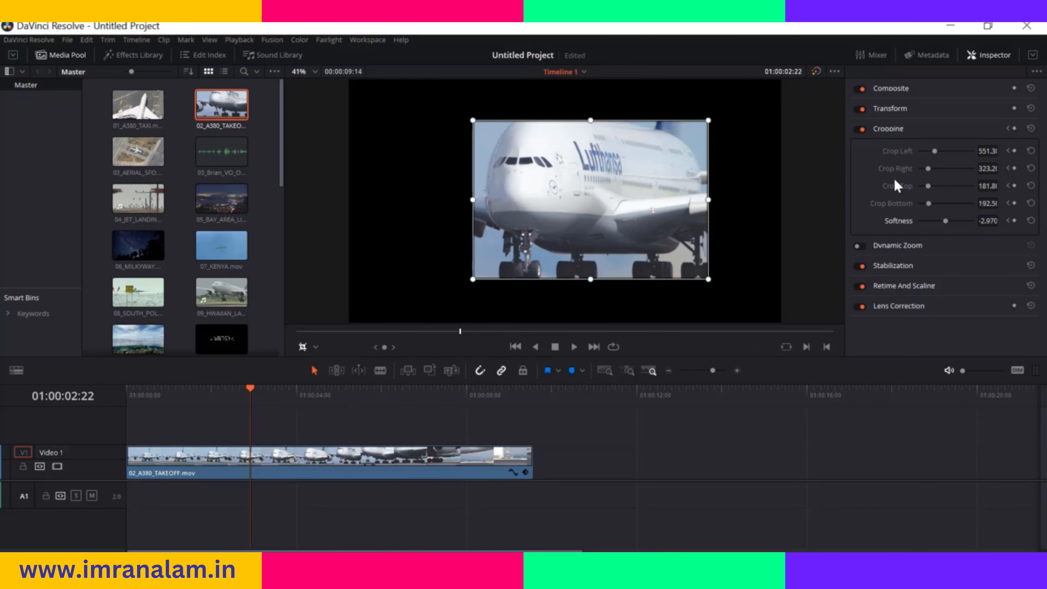
# Keyframe all four crop values and Softness at 0 at 01:00:02:22, and play the clip from its start
pyautogui.click(1014, 129)
pyautogui.moveTo(934, 151); pyautogui.dragTo(916, 206)
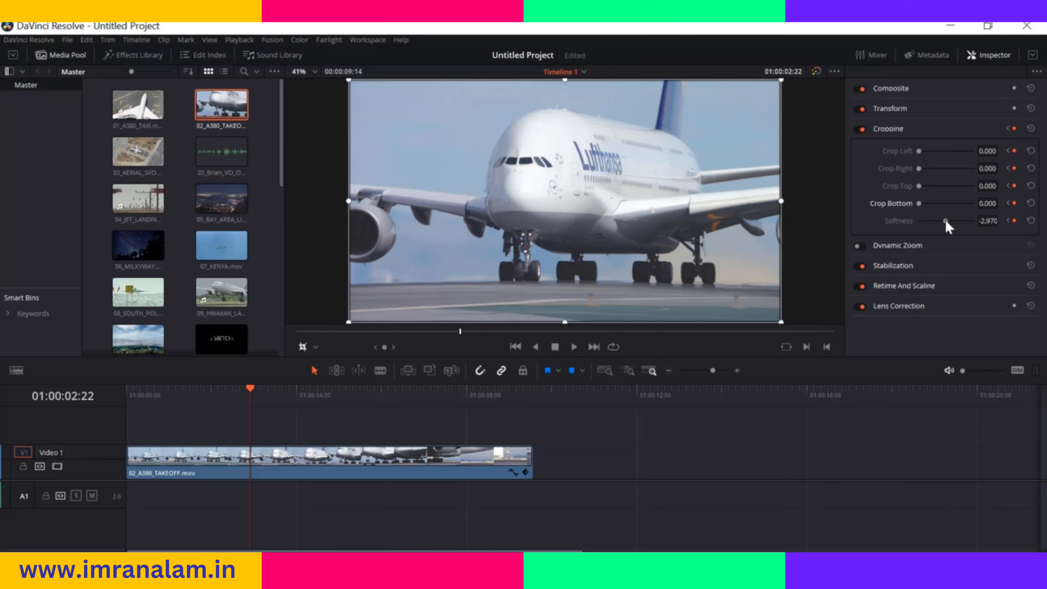
pyautogui.moveTo(984, 221); pyautogui.dragTo(999, 220)
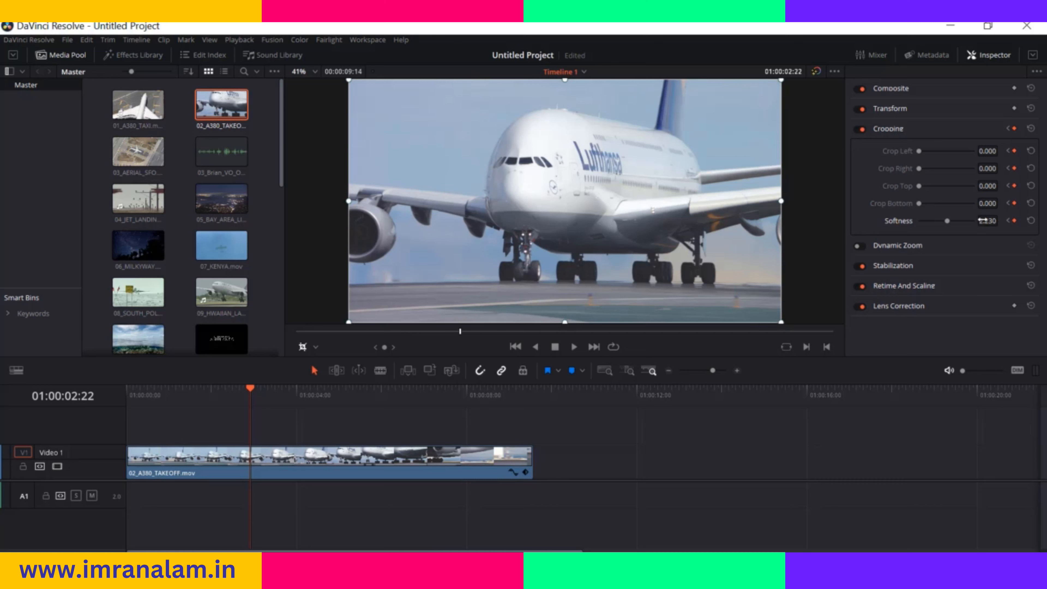
pyautogui.click(983, 220)
pyautogui.write('0')
pyautogui.moveTo(251, 389); pyautogui.dragTo(124, 406)
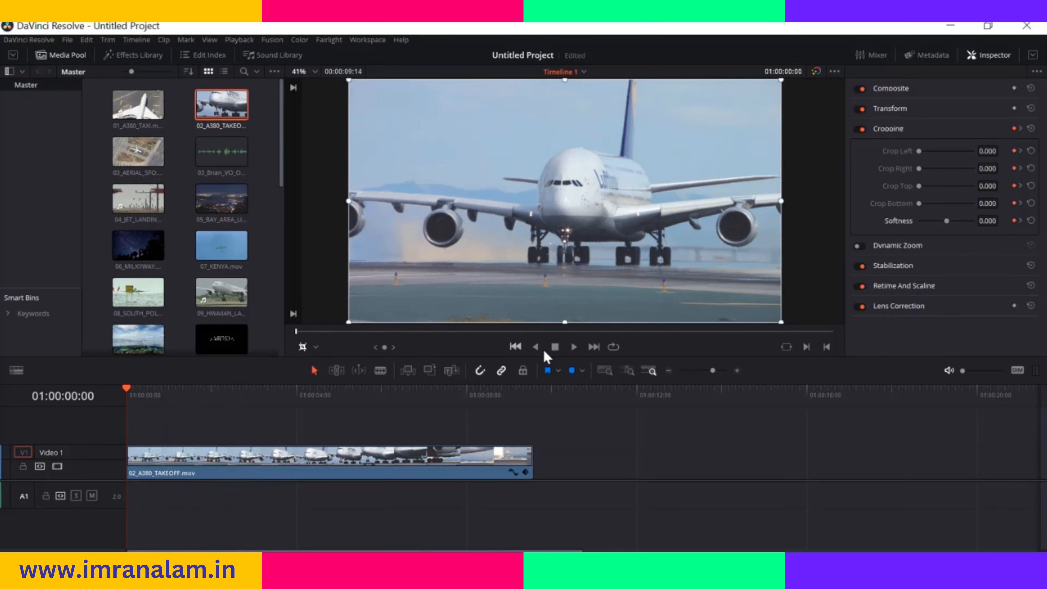
pyautogui.click(574, 346)
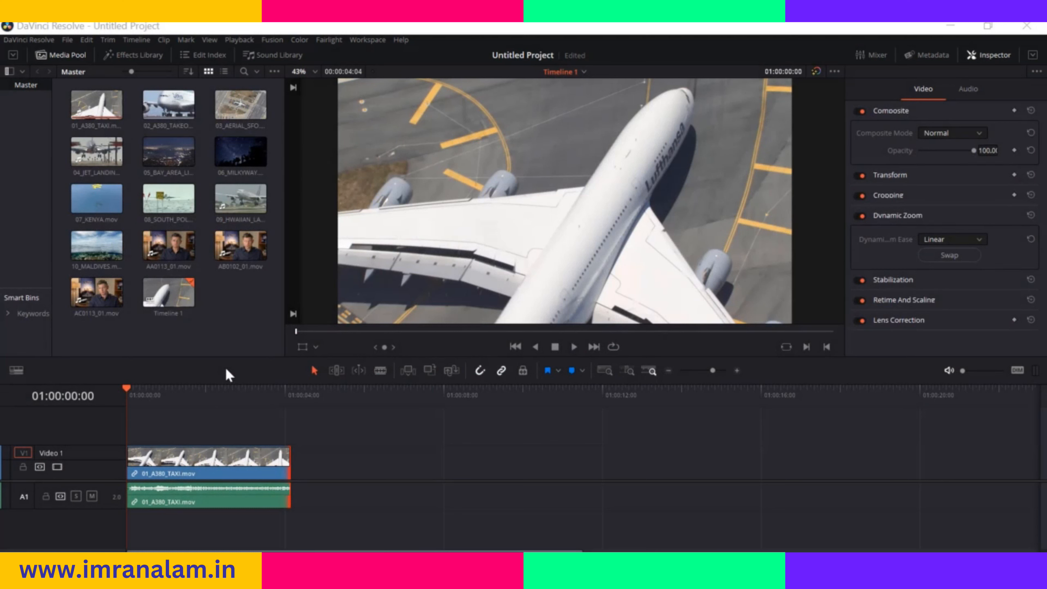
# Enable the Dynamic Zoom overlay on 01_A380_TAXI.mov, shrink the green start frame to about half the picture width, and adjust the red end frame
pyautogui.click(313, 348)
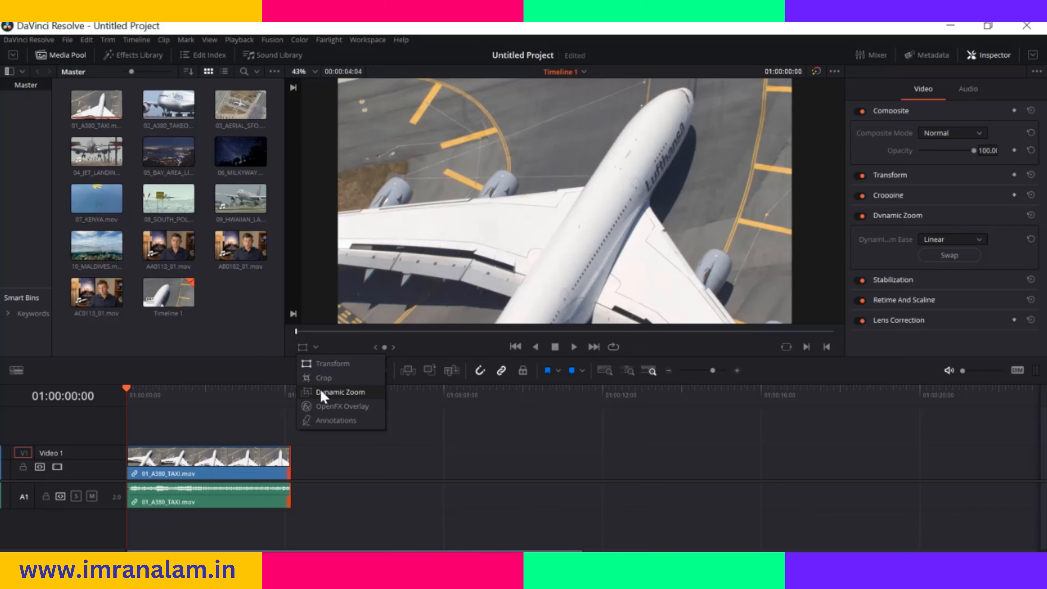
pyautogui.click(321, 391)
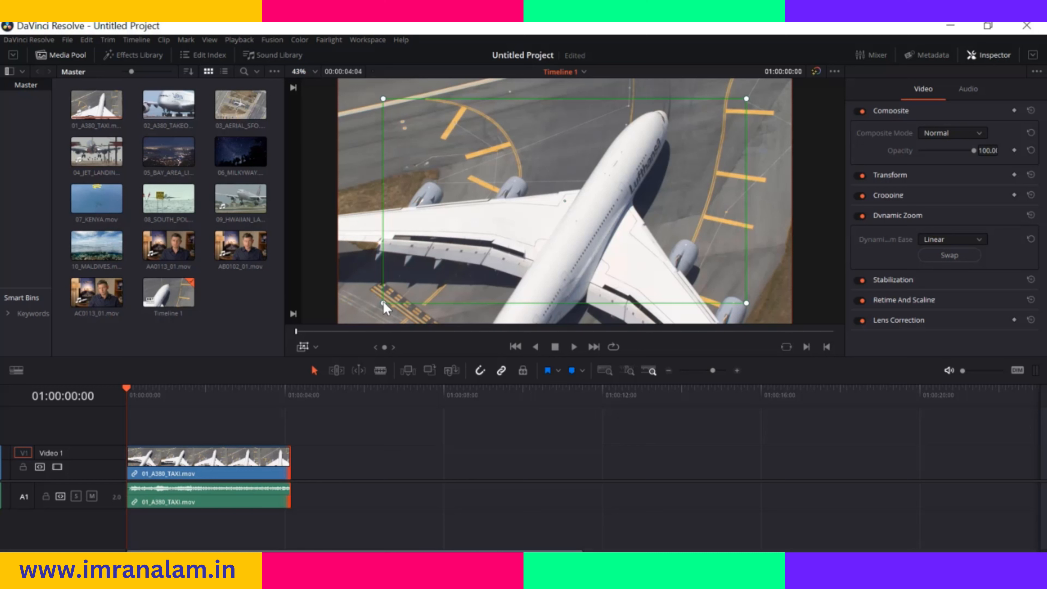
pyautogui.moveTo(386, 307); pyautogui.dragTo(450, 265)
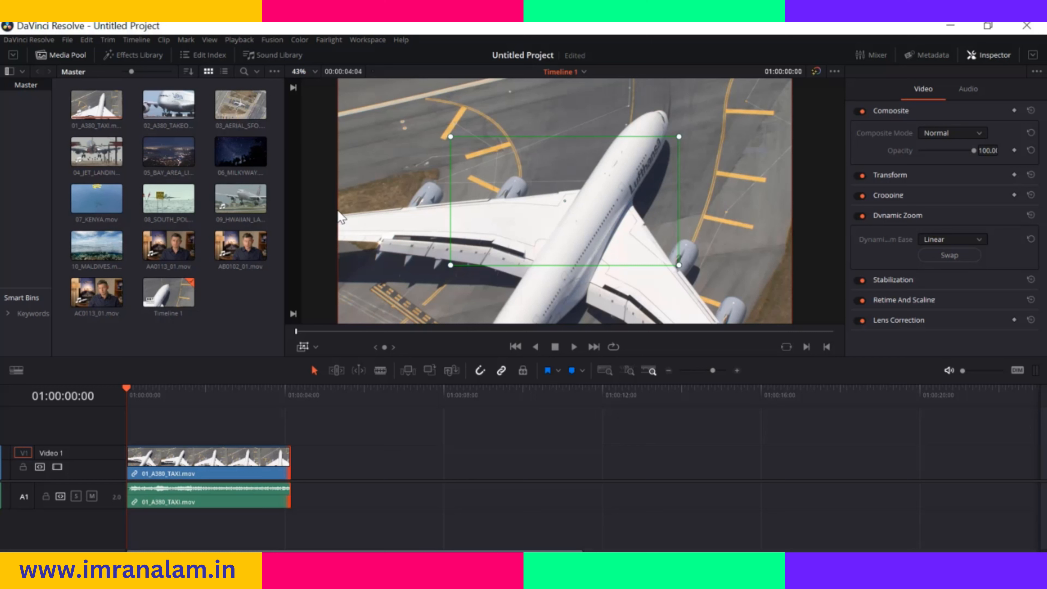
pyautogui.moveTo(341, 209); pyautogui.dragTo(388, 229)
pyautogui.moveTo(413, 140); pyautogui.dragTo(368, 197)
pyautogui.moveTo(722, 295); pyautogui.dragTo(753, 303)
pyautogui.moveTo(431, 222); pyautogui.dragTo(446, 227)
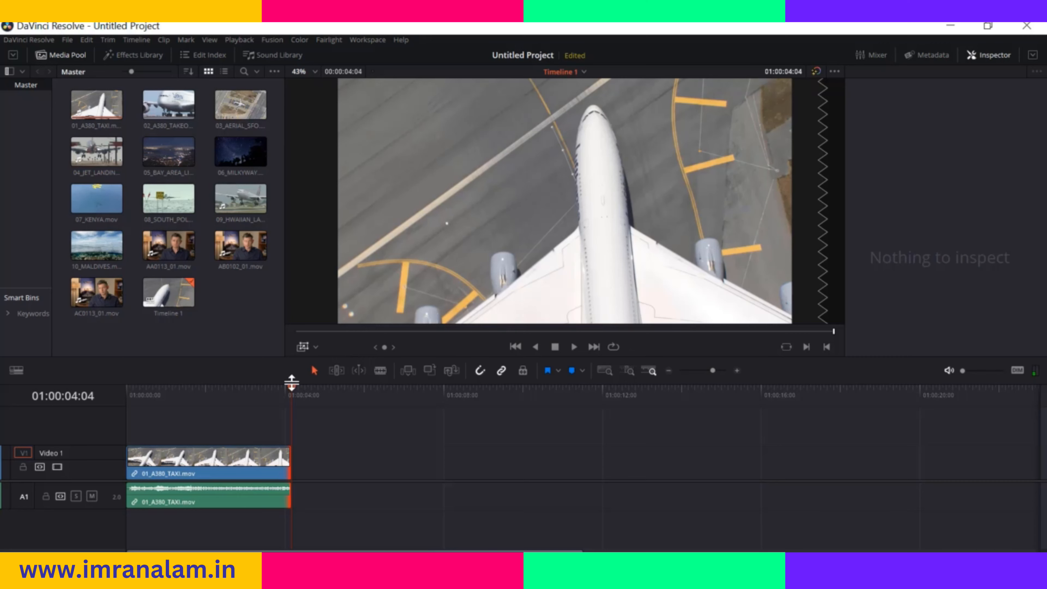
# Reposition the green start frame over the aircraft's nose in the picture's upper right, shift the red end frame rightward, and play the clip
pyautogui.press('Home')
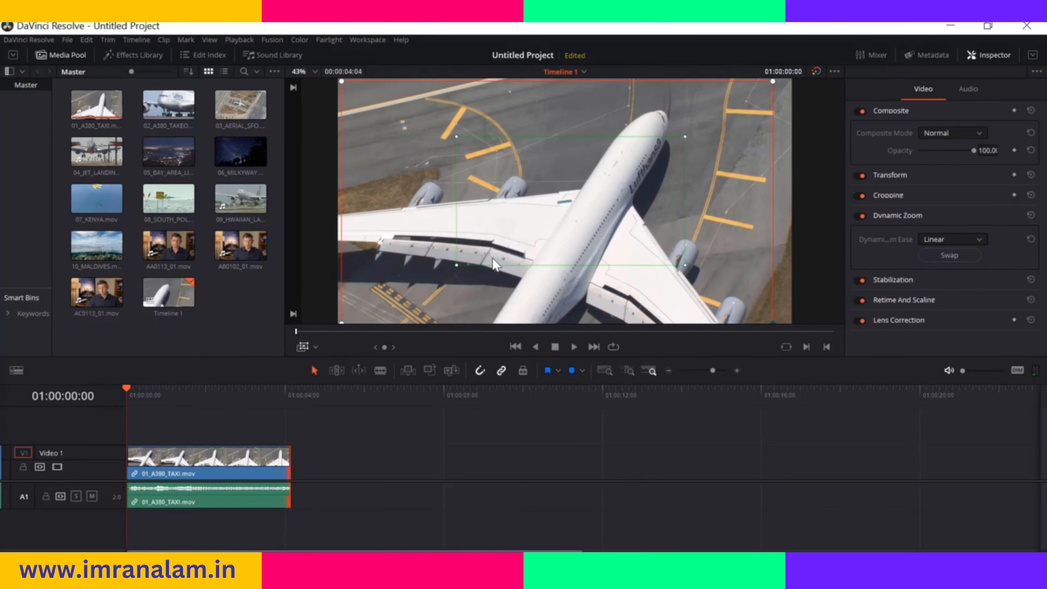
pyautogui.moveTo(558, 202); pyautogui.dragTo(645, 148)
pyautogui.moveTo(497, 242); pyautogui.dragTo(510, 240)
pyautogui.moveTo(637, 159); pyautogui.dragTo(697, 175)
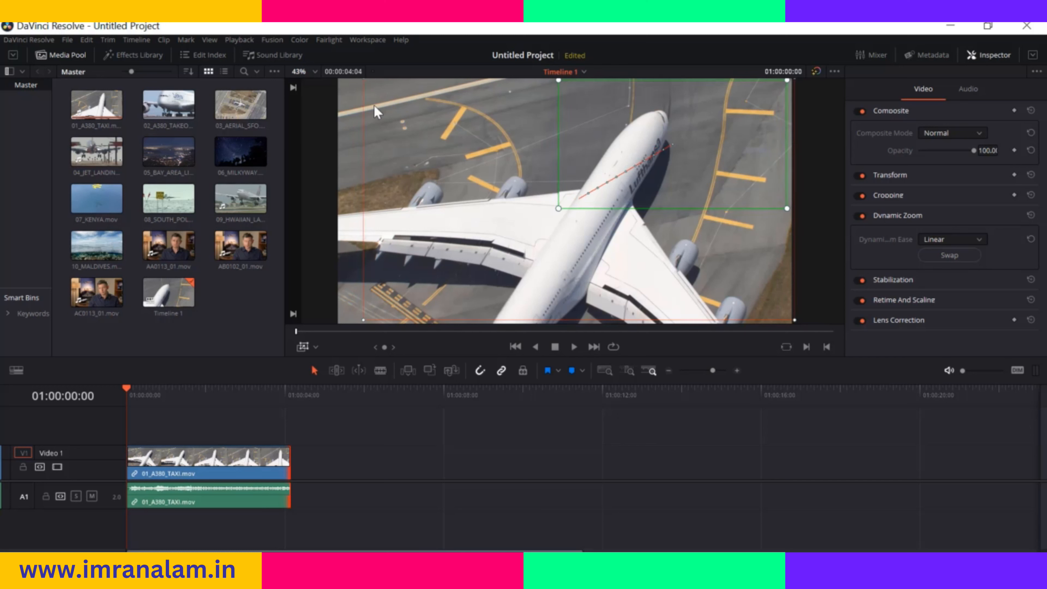
pyautogui.press('space')
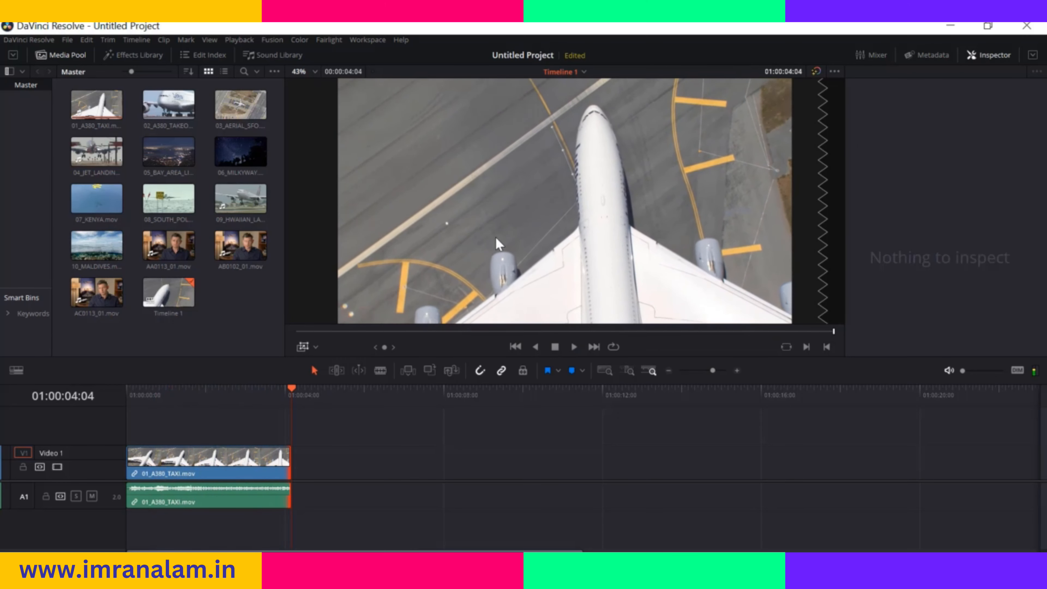
# Look through the Dynamic Zoom Ease options, keep Linear, and play the clip from its start
pyautogui.moveTo(290, 389); pyautogui.dragTo(114, 404)
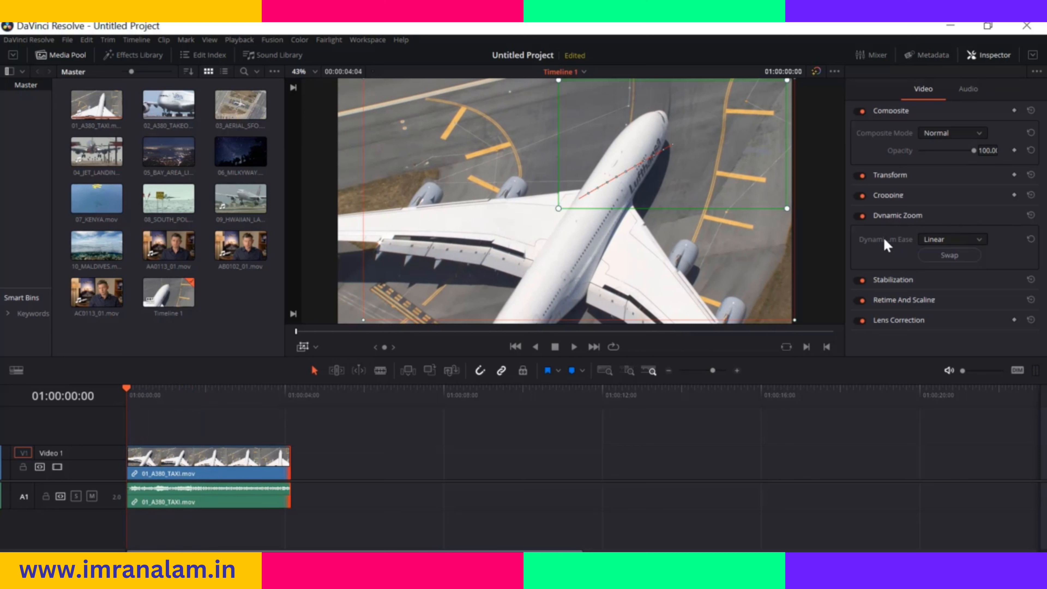
pyautogui.click(979, 239)
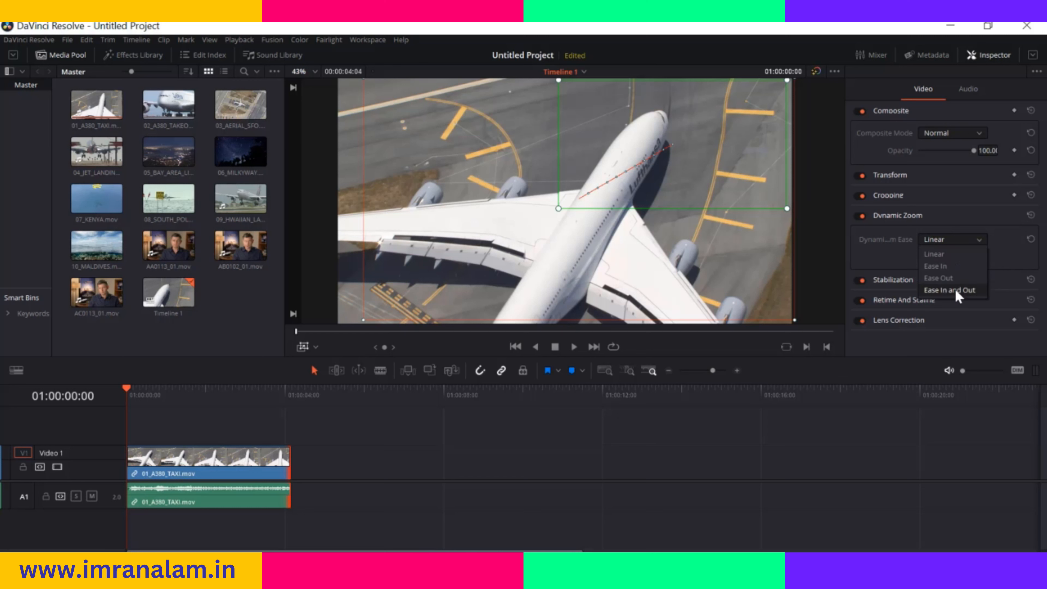
pyautogui.click(954, 257)
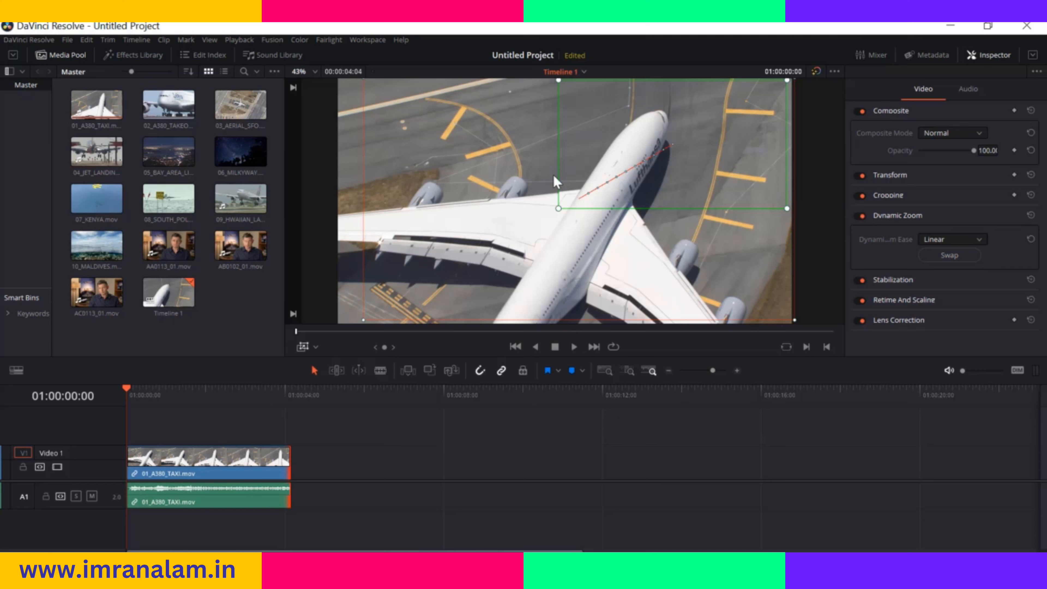
pyautogui.press('space')
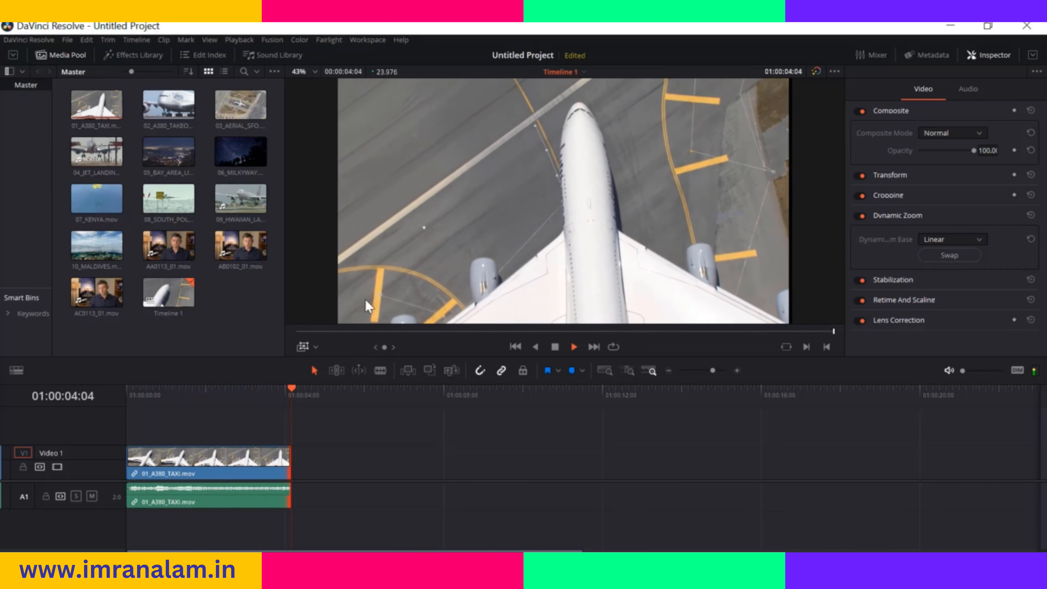
# Set the Dynamic Zoom Ease to Ease In and play the clip from its start
pyautogui.click(127, 389)
pyautogui.click(973, 238)
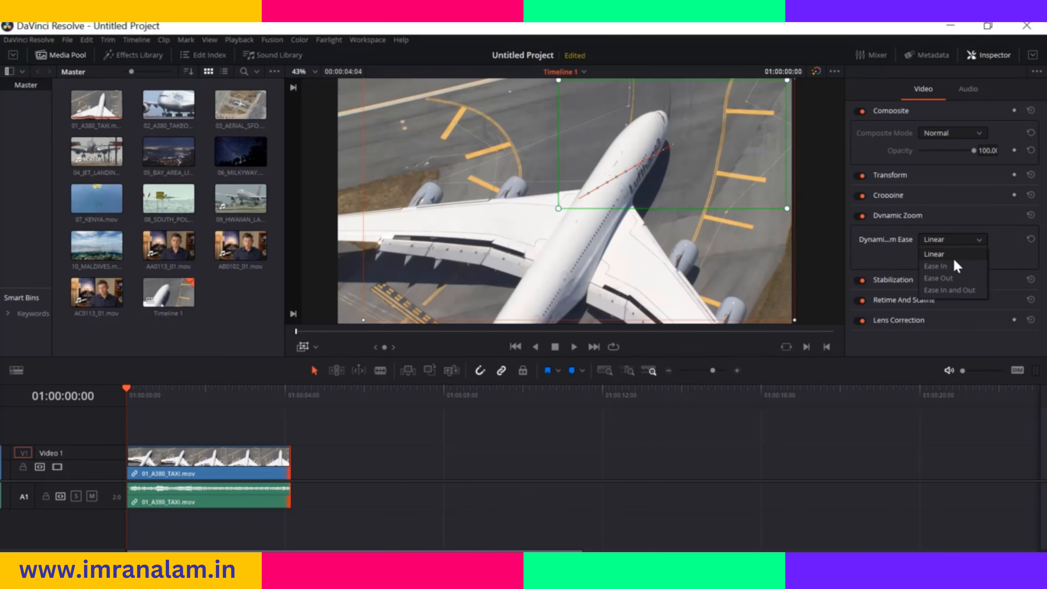
pyautogui.click(948, 266)
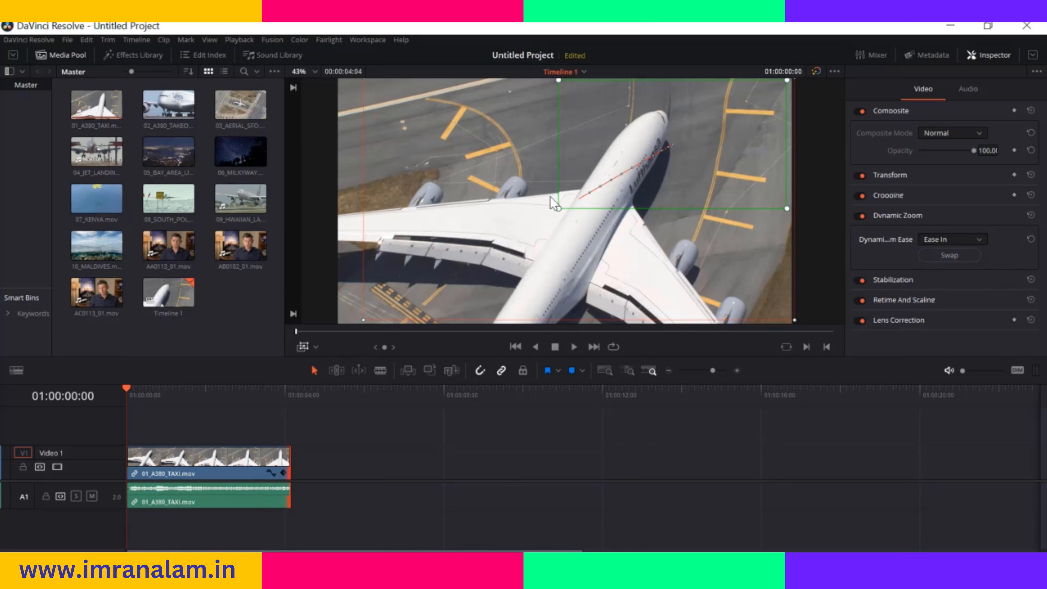
pyautogui.press('space')
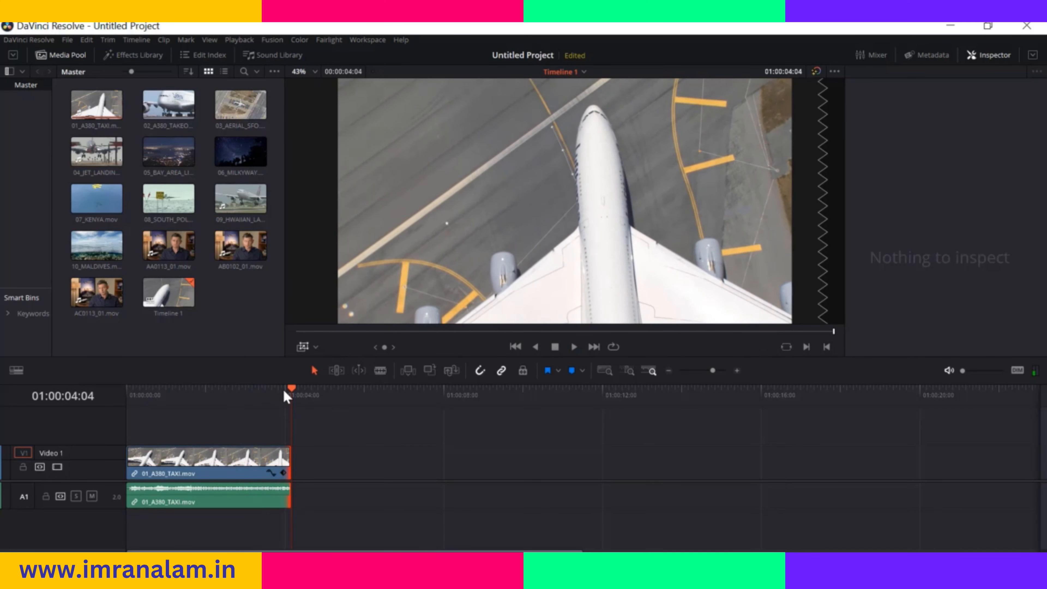
# Set the Dynamic Zoom Ease to Ease Out and play the clip from its start
pyautogui.moveTo(292, 392); pyautogui.dragTo(123, 398)
pyautogui.click(979, 240)
pyautogui.click(950, 279)
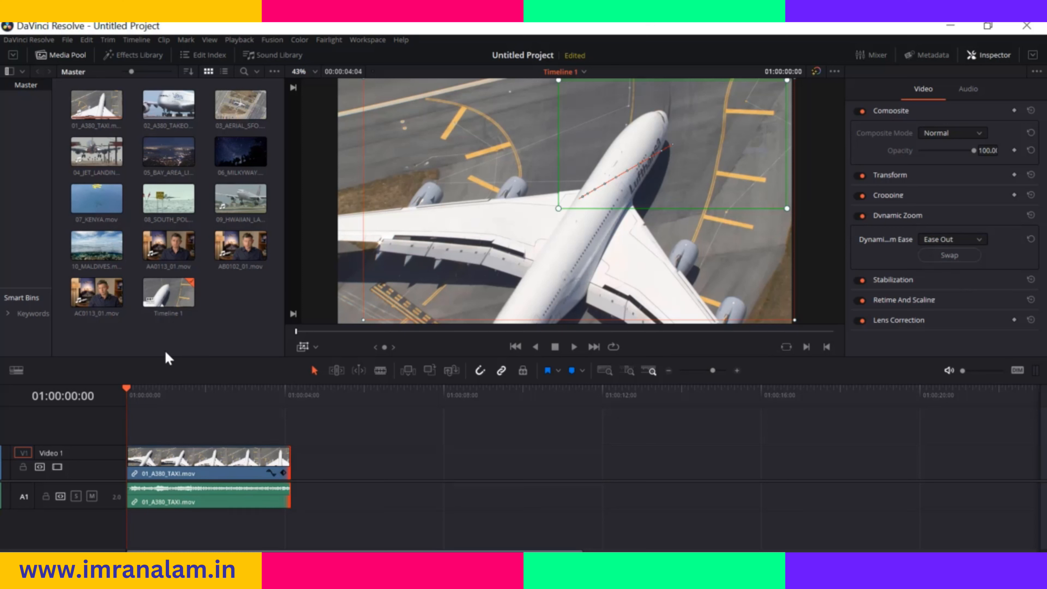
pyautogui.press('space')
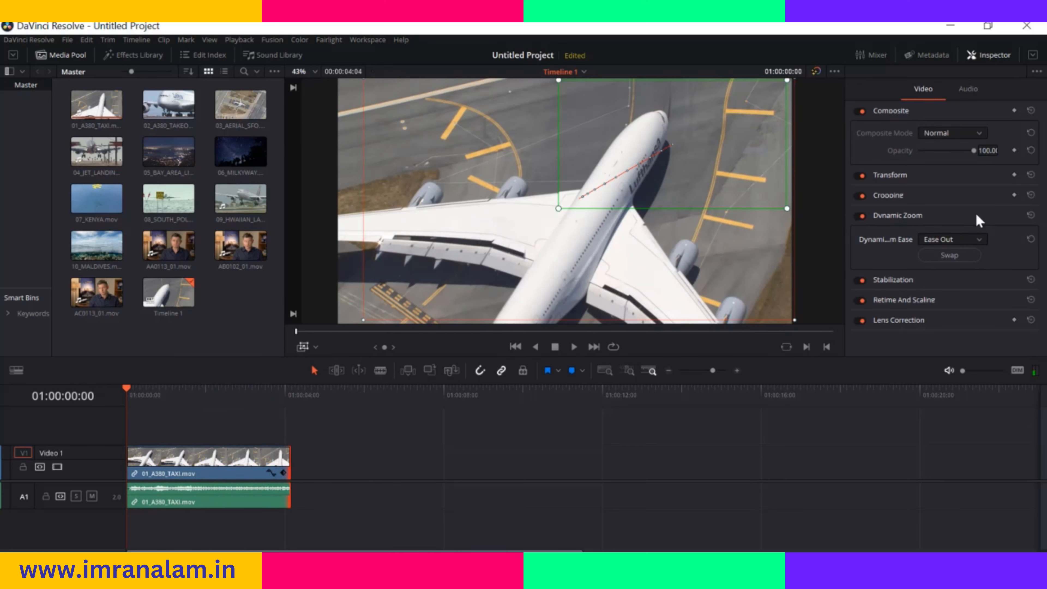
# Set the Dynamic Zoom Ease to Ease In and Out and play the clip from its start
pyautogui.click(980, 240)
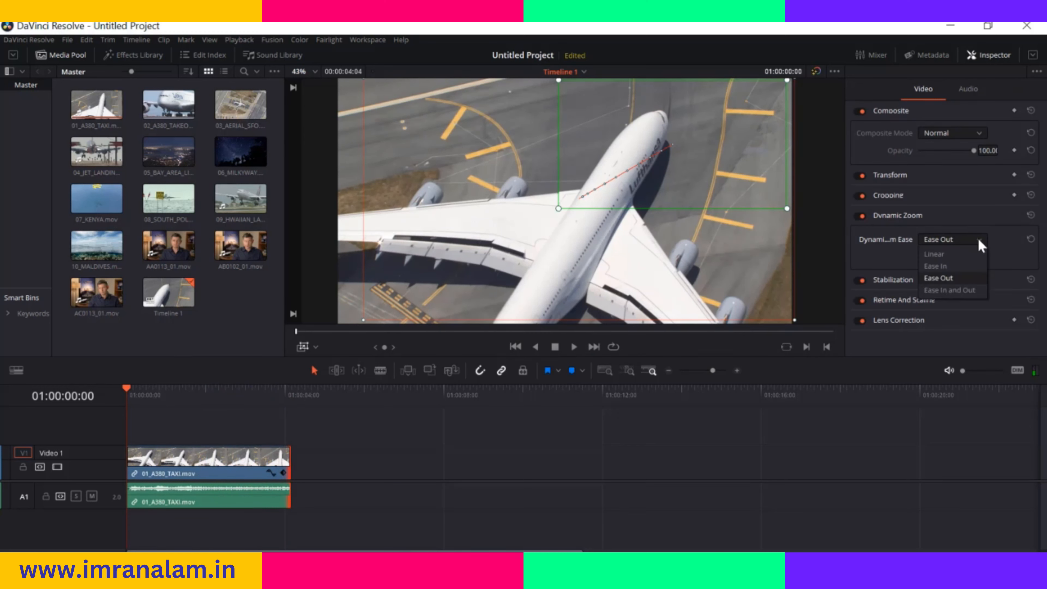
pyautogui.click(966, 291)
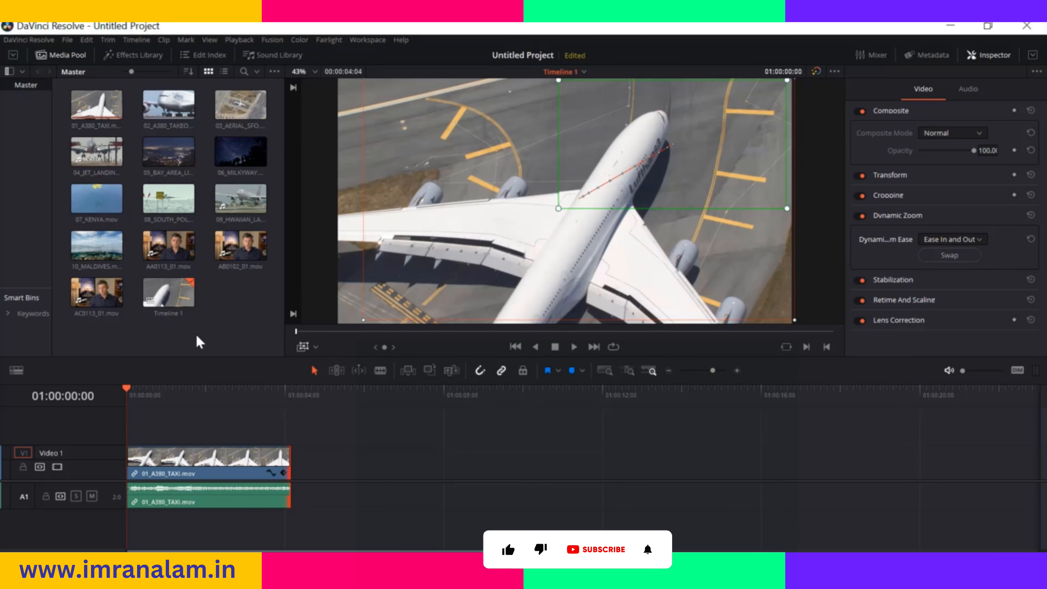
pyautogui.press('space')
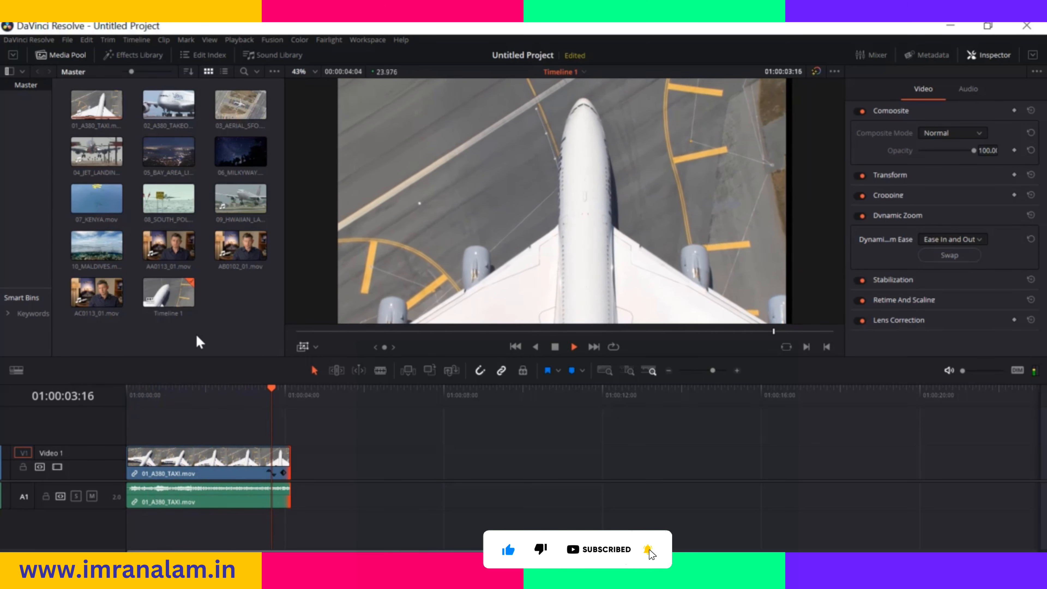
# Return to the clip's start, swap the Dynamic Zoom start and end frames, and play the clip
pyautogui.moveTo(292, 390); pyautogui.dragTo(126, 398)
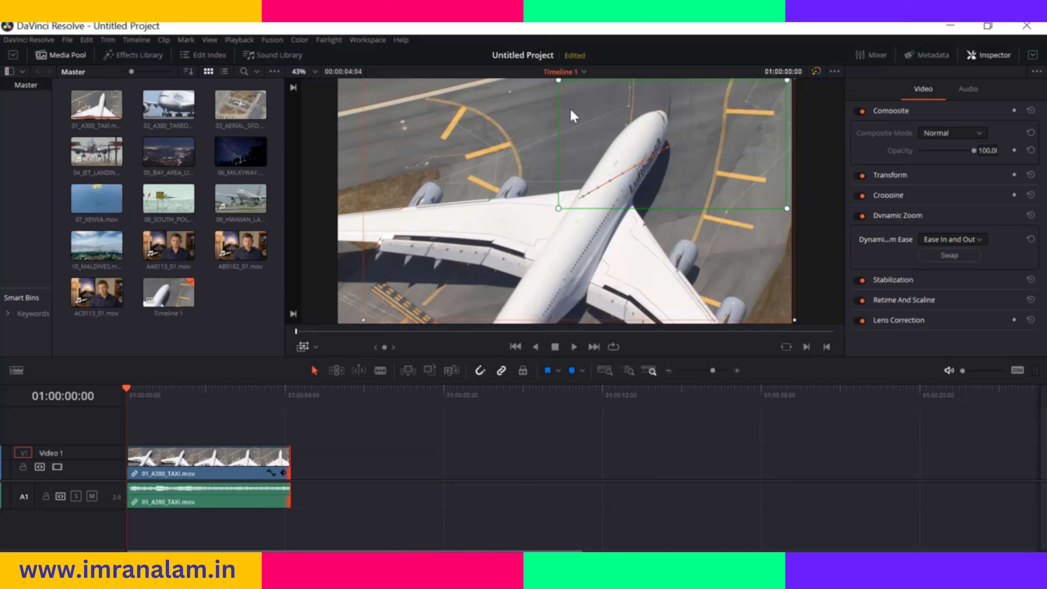
pyautogui.click(950, 255)
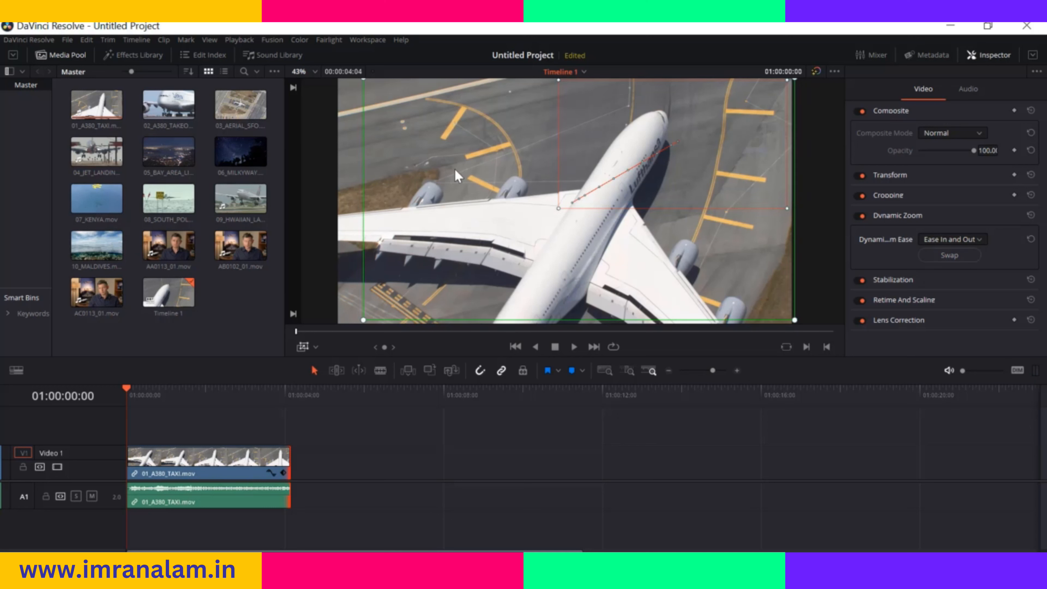
pyautogui.press('space')
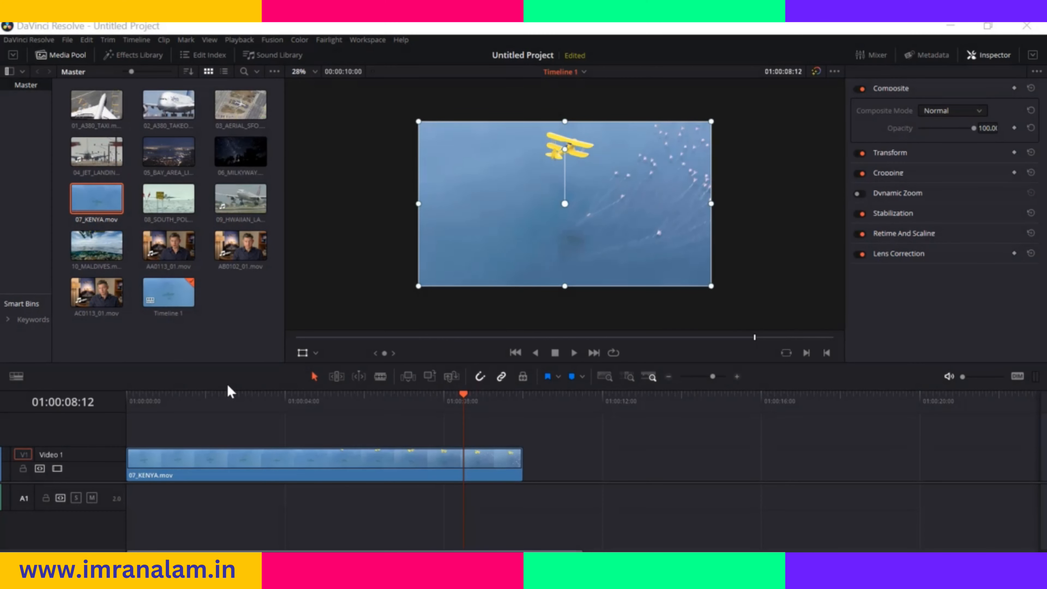
# Switch the viewer overlay to Annotations and draw a freehand circle around the yellow plane at 01:00:08:12
pyautogui.click(314, 354)
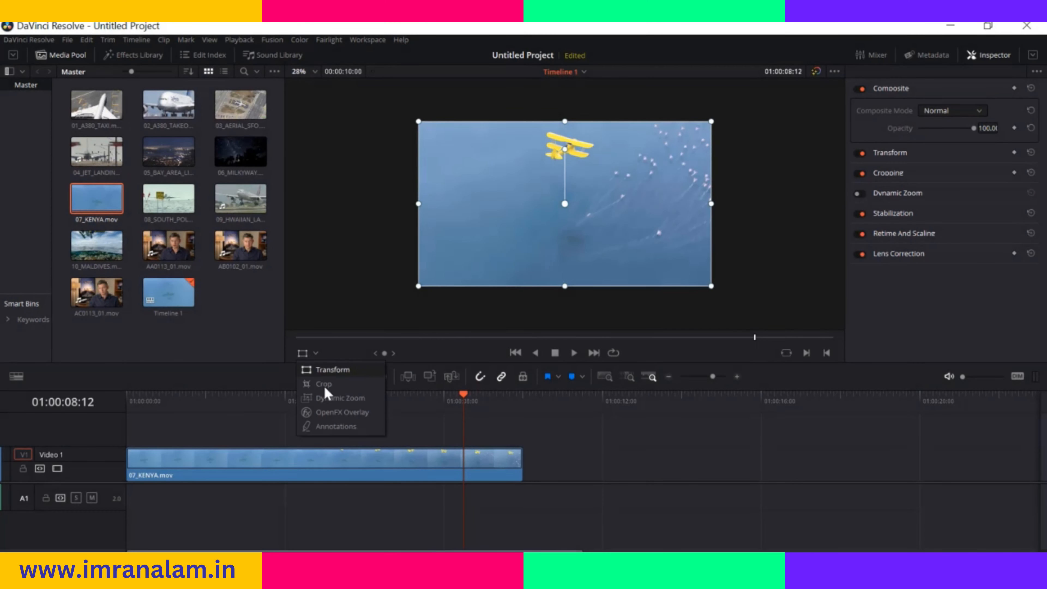
pyautogui.click(325, 427)
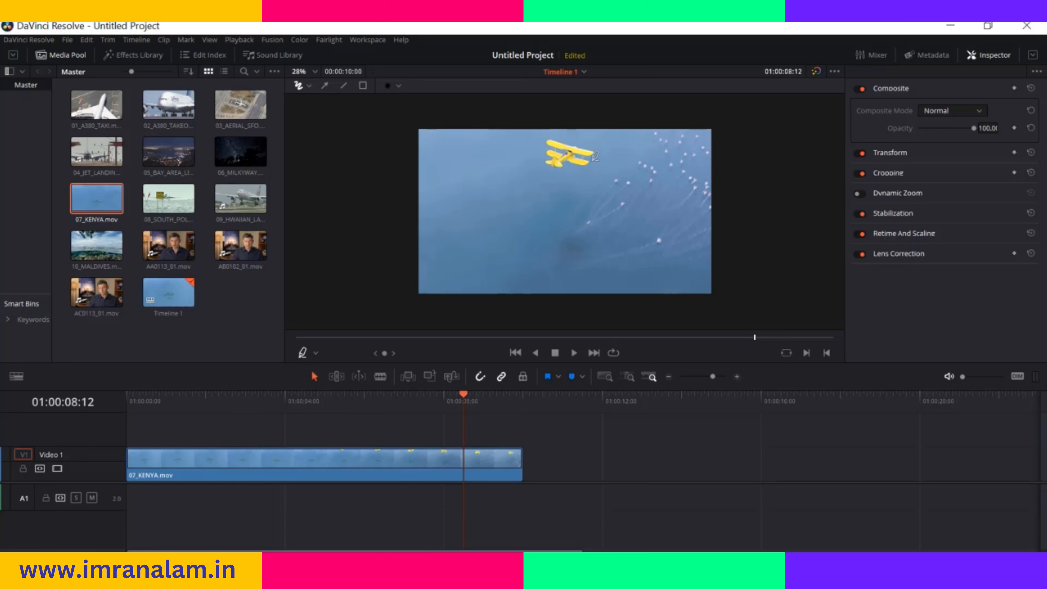
pyautogui.moveTo(583, 139); pyautogui.dragTo(578, 137)
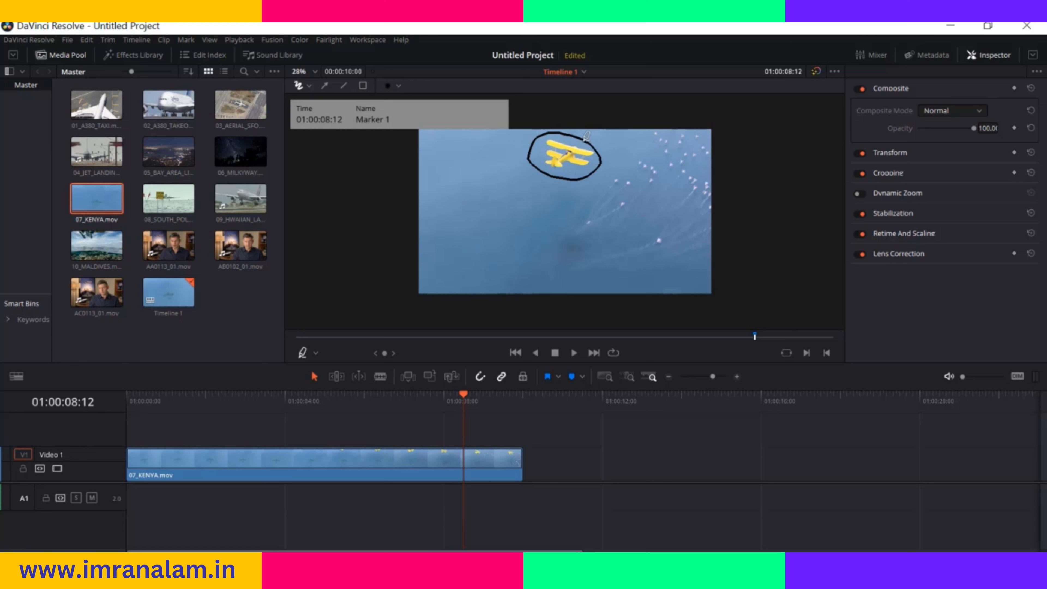
pyautogui.moveTo(463, 398)
pyautogui.mouseDown()
pyautogui.moveTo(427, 403)
pyautogui.moveTo(462, 407)
pyautogui.mouseUp()
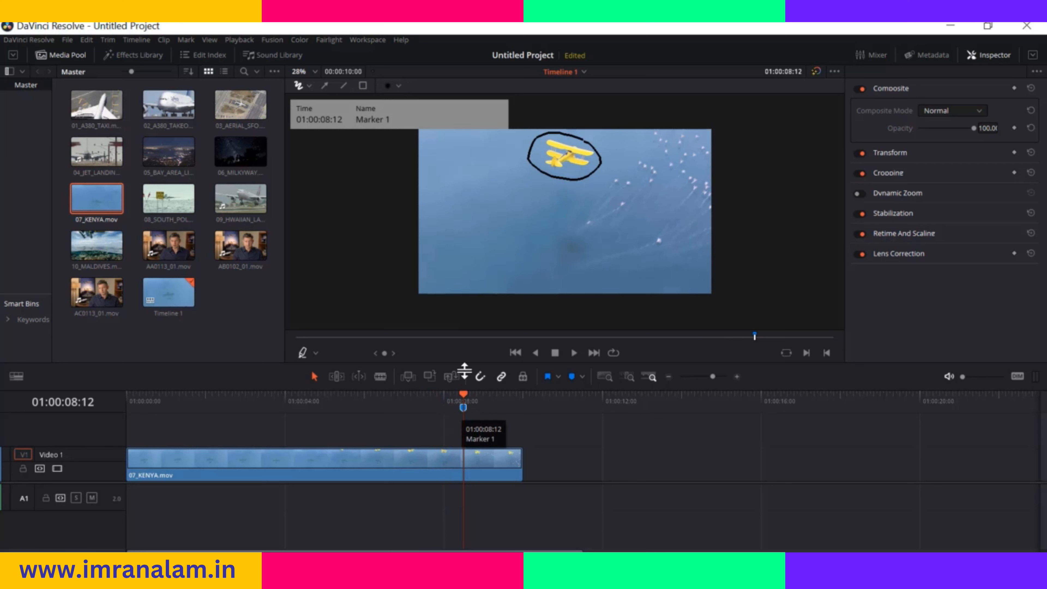
# Name the annotation's marker "plane color", add the note "i have to change the plane color from yellow to green", and colour it green
pyautogui.doubleClick(463, 408)
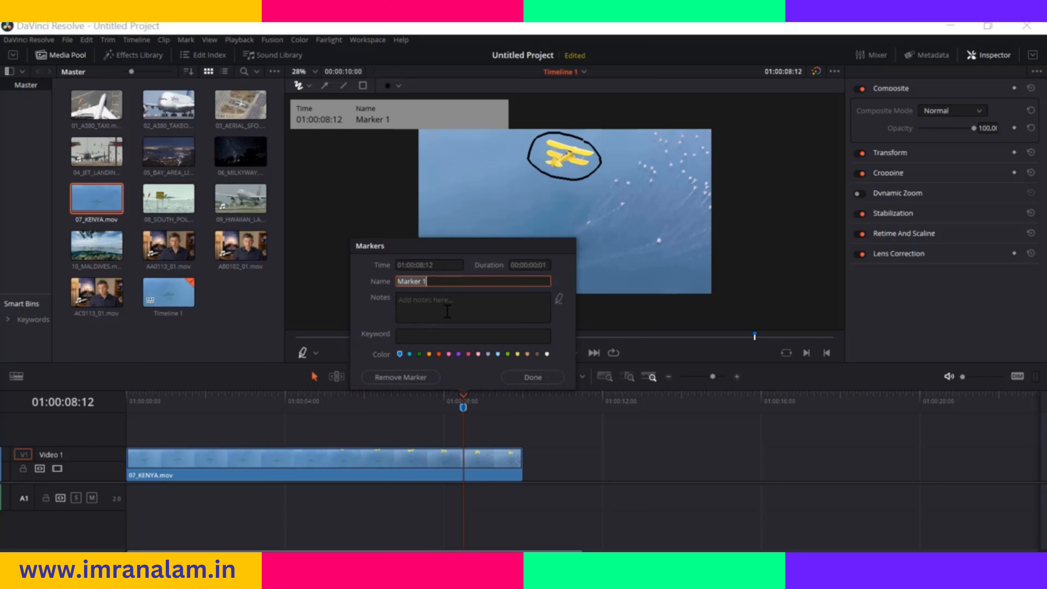
pyautogui.write('plane color')
pyautogui.click(425, 300)
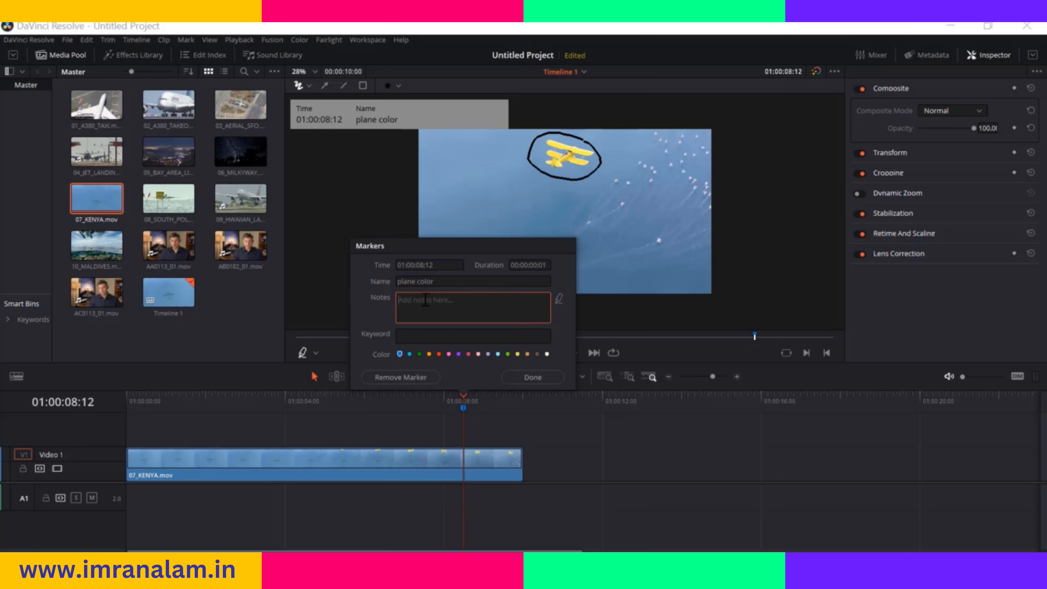
pyautogui.write('i')
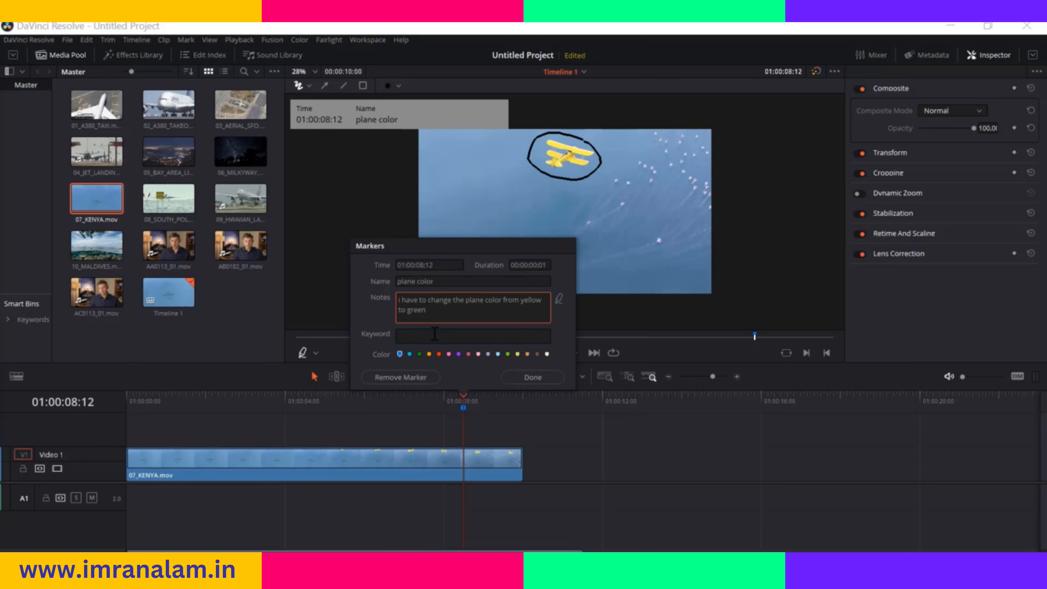
pyautogui.click(419, 354)
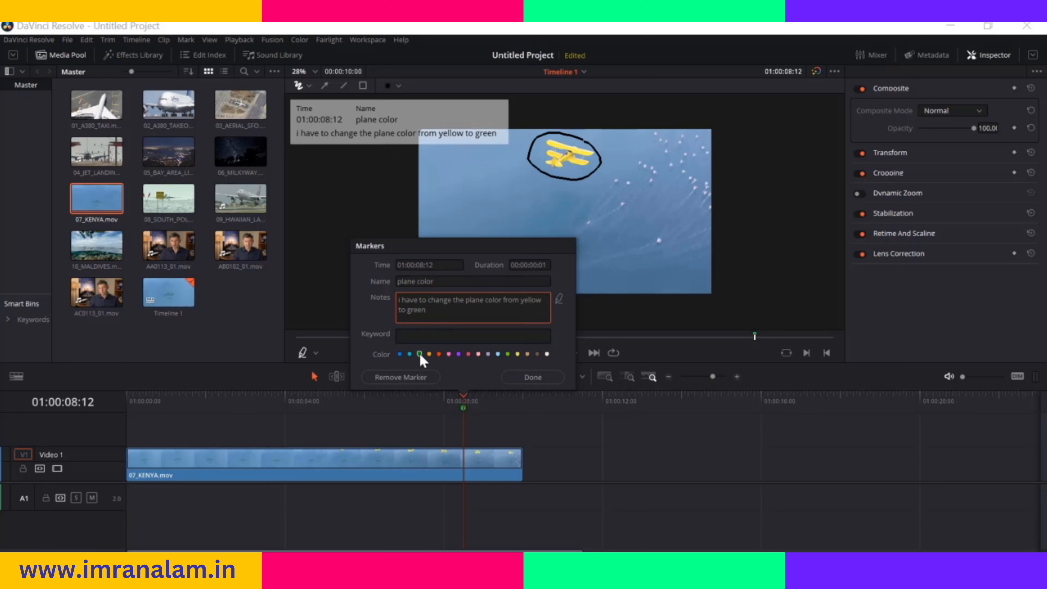
pyautogui.click(536, 380)
pyautogui.moveTo(461, 397)
pyautogui.mouseDown()
pyautogui.moveTo(420, 396)
pyautogui.moveTo(462, 396)
pyautogui.mouseUp()
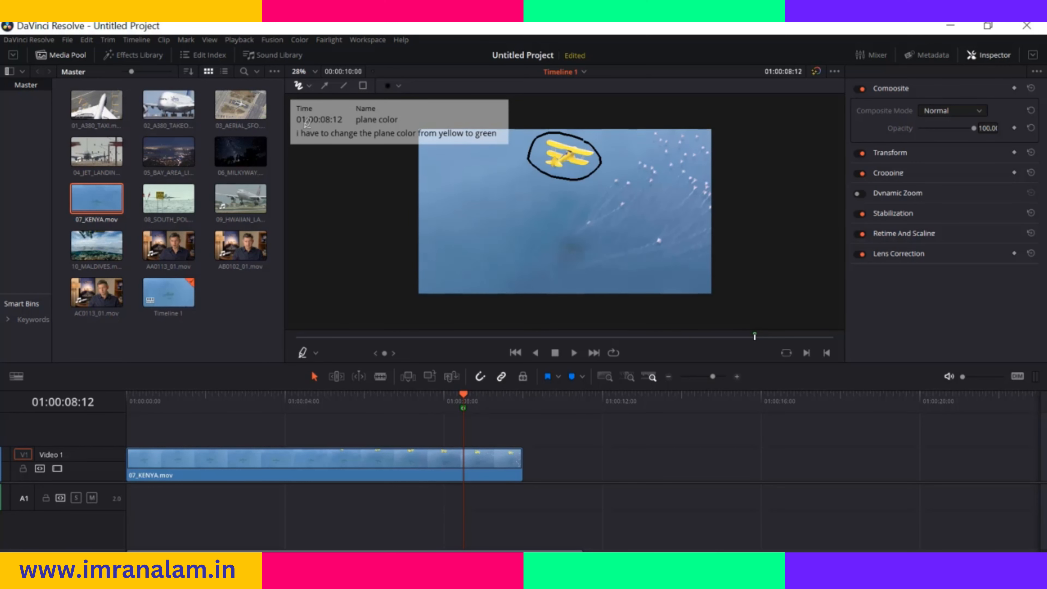
# Draw two diagonal freehand strokes below the circled plane, choosing a different brush thickness for each
pyautogui.click(310, 86)
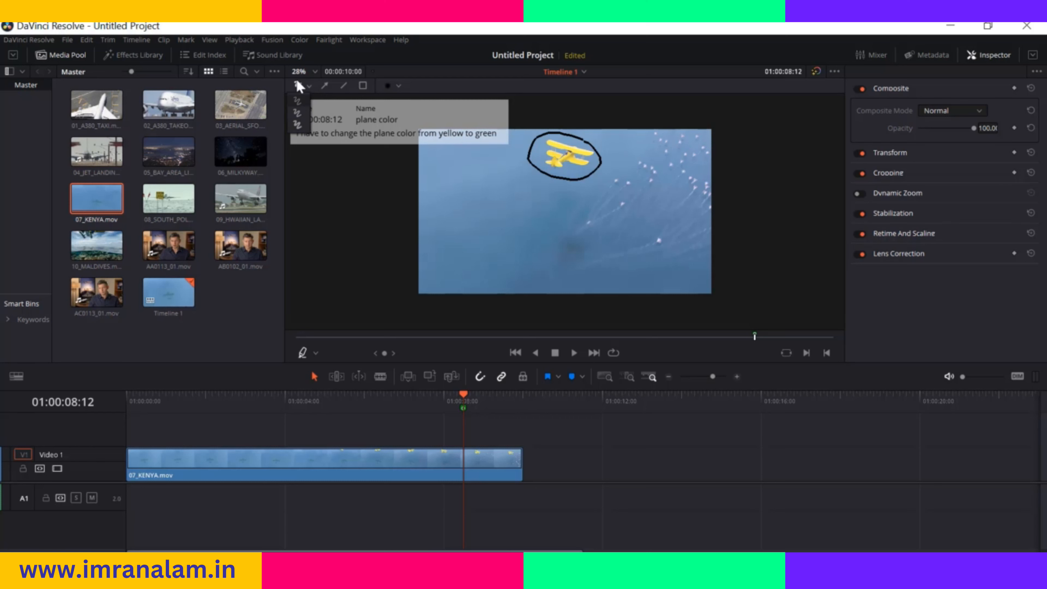
pyautogui.click(300, 124)
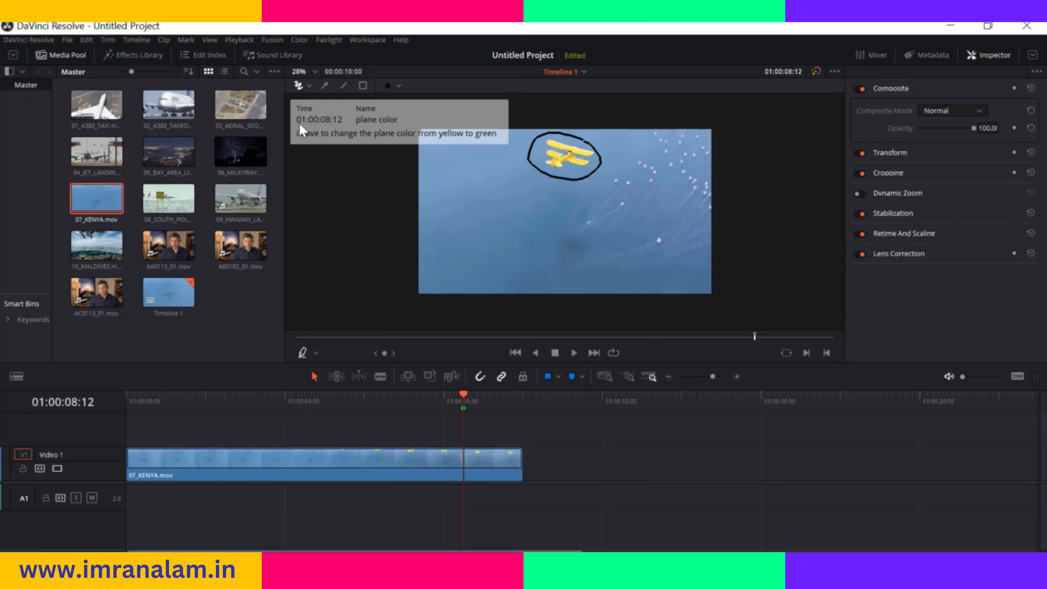
pyautogui.moveTo(518, 183); pyautogui.dragTo(586, 213)
pyautogui.click(309, 86)
pyautogui.click(302, 103)
pyautogui.moveTo(513, 198); pyautogui.dragTo(573, 231)
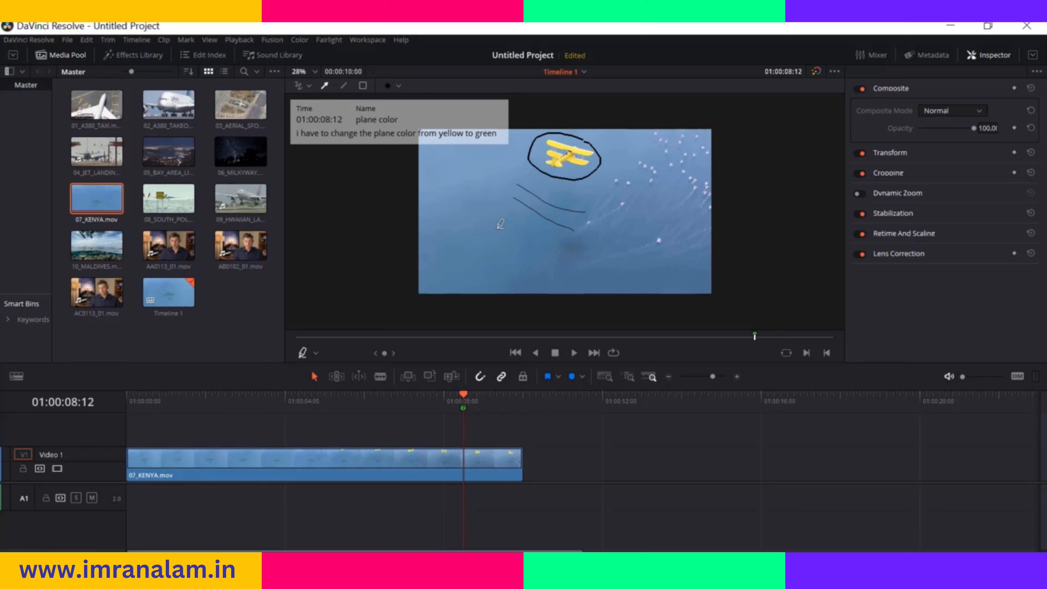
# Draw an arrow pointing up to the circled plane and a straight diagonal line crossing it
pyautogui.moveTo(478, 198); pyautogui.dragTo(547, 158)
pyautogui.click(343, 86)
pyautogui.moveTo(442, 160)
pyautogui.mouseDown()
pyautogui.moveTo(529, 279)
pyautogui.moveTo(529, 218)
pyautogui.mouseUp()
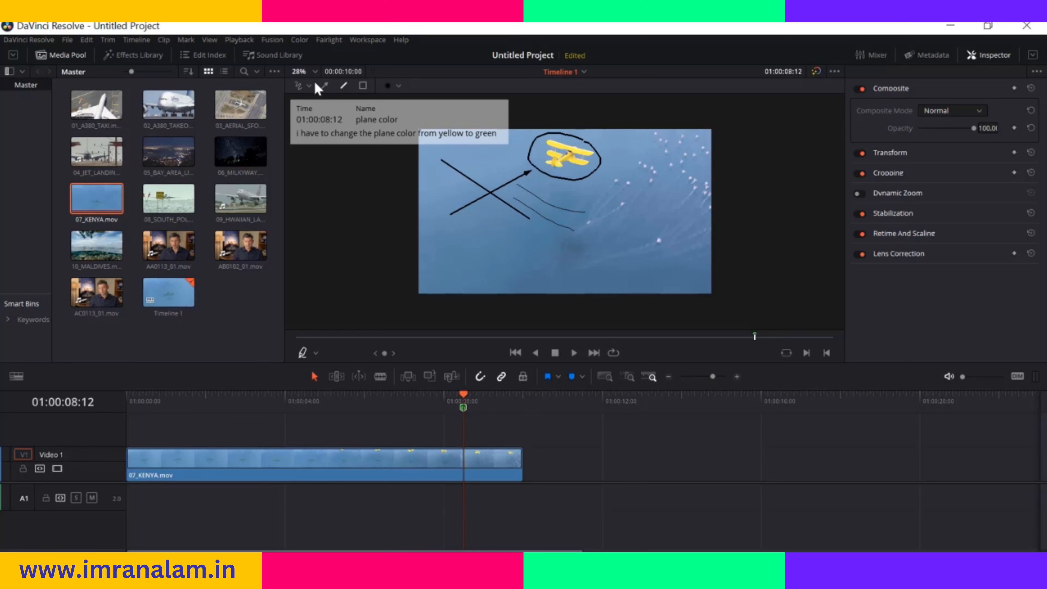
# Draw a rectangle around the circled plane and set the annotation colour to red
pyautogui.click(364, 87)
pyautogui.moveTo(520, 133)
pyautogui.mouseDown()
pyautogui.moveTo(635, 182)
pyautogui.moveTo(604, 186)
pyautogui.mouseUp()
pyautogui.click(398, 86)
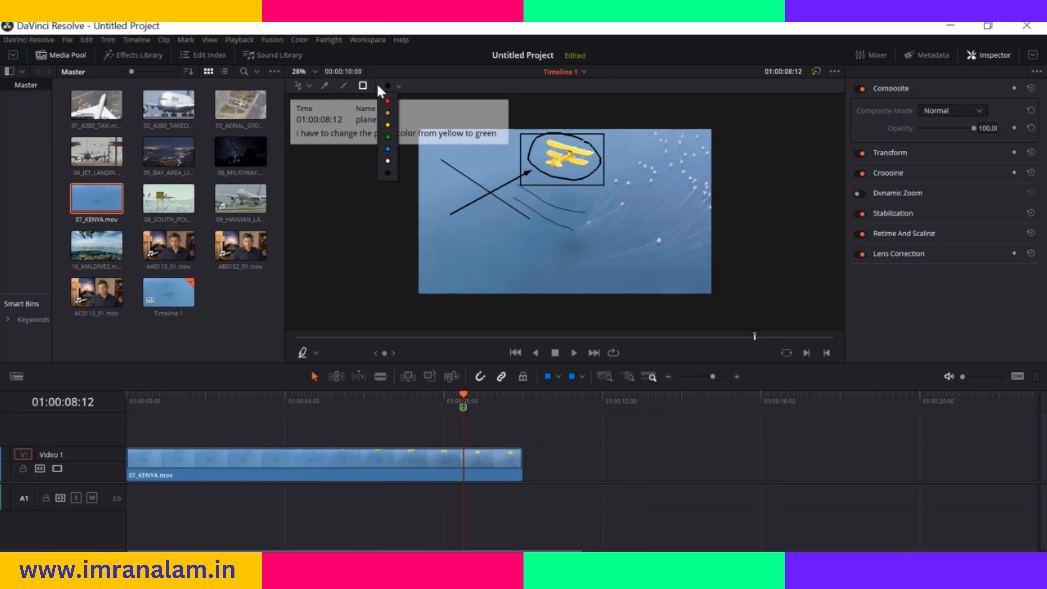
pyautogui.click(388, 102)
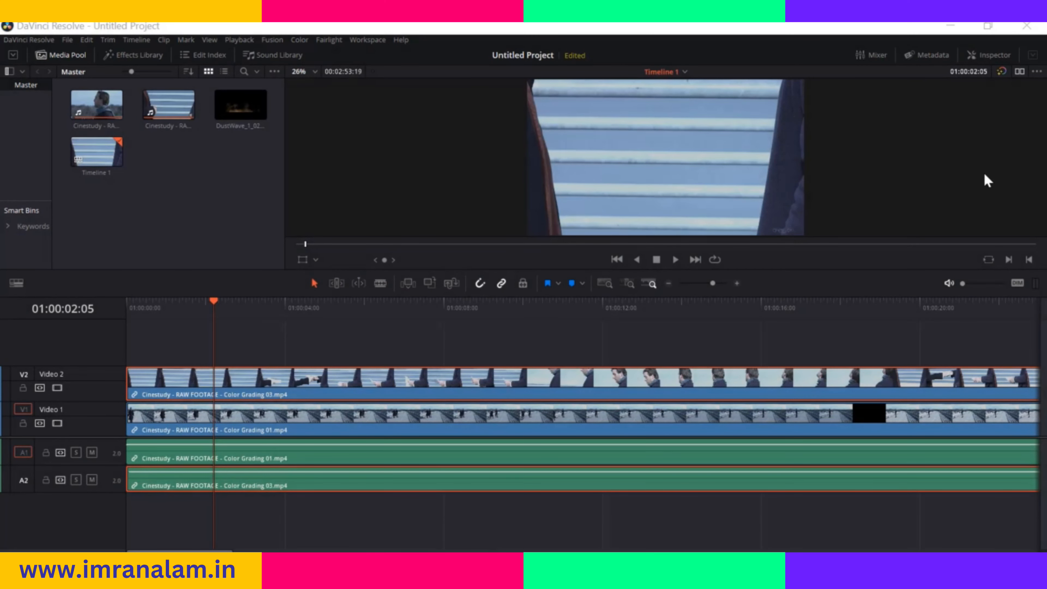
# Show the Inspector for the Video 2 clip, look through the composite modes, set it to Add, and scrub to about 01:00:02:23
pyautogui.click(993, 58)
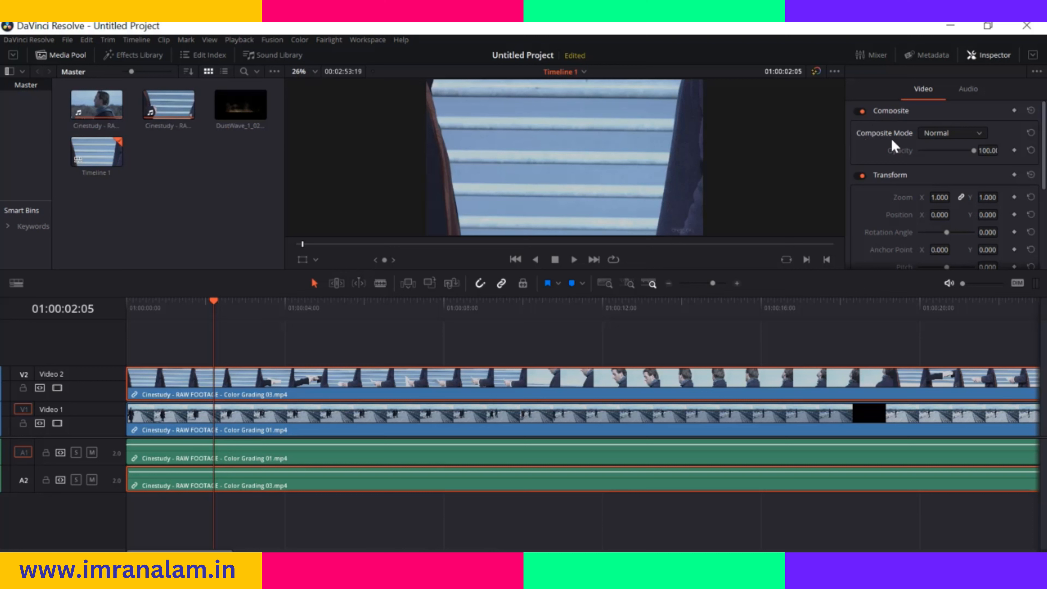
pyautogui.click(981, 135)
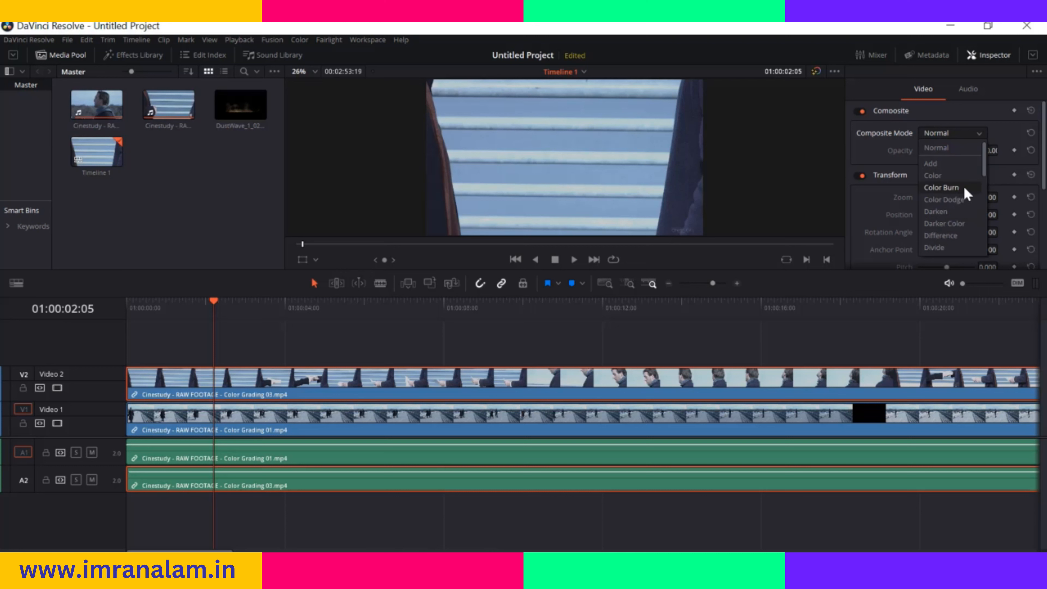
pyautogui.scroll(-3, 955, 218)
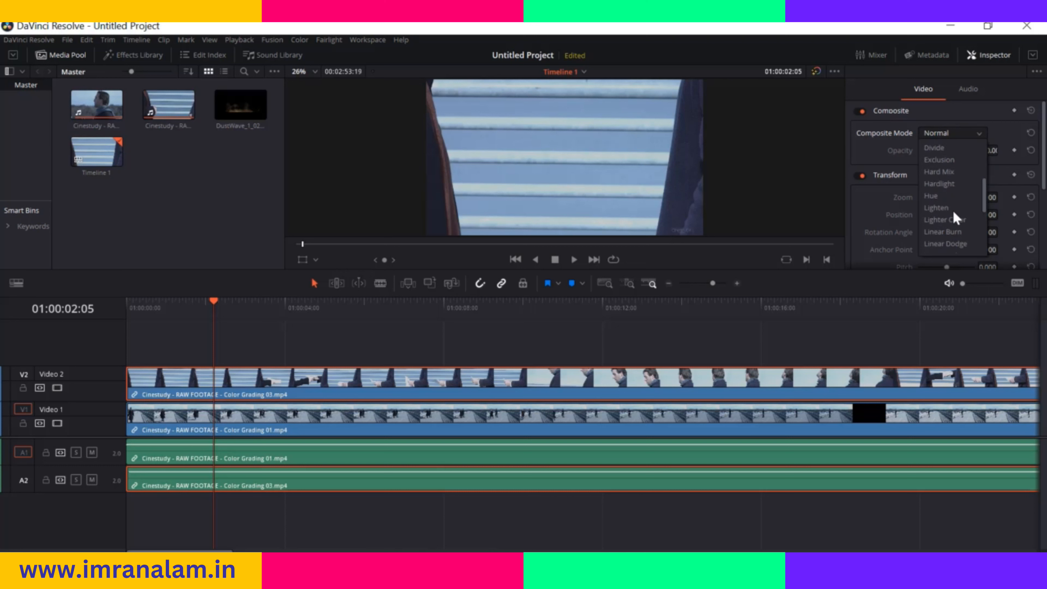
pyautogui.scroll(3, 955, 219)
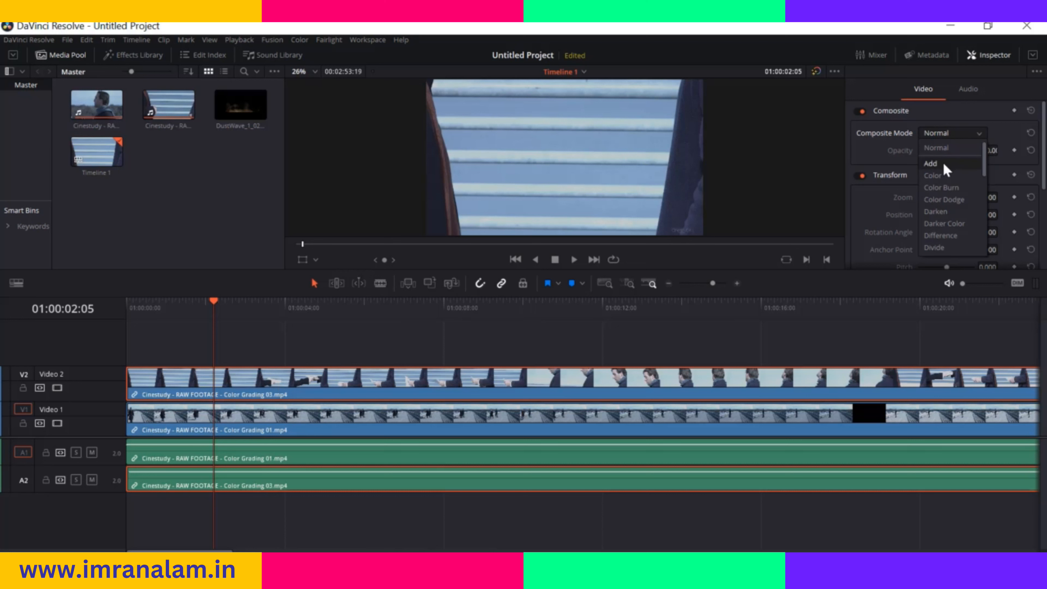
pyautogui.click(932, 164)
pyautogui.moveTo(217, 306); pyautogui.dragTo(246, 305)
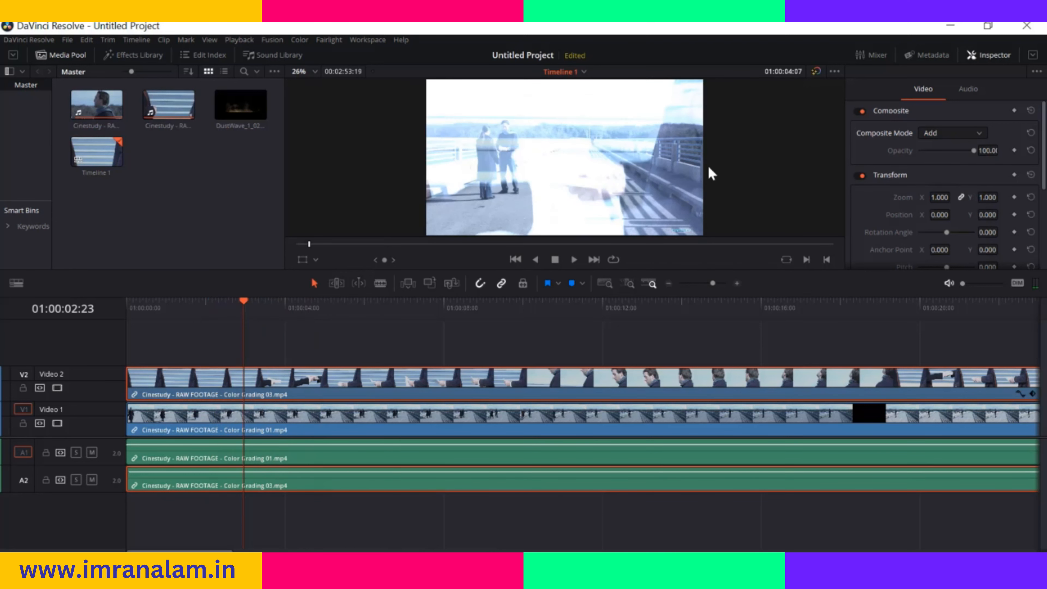
# Try the Darken and Hardlight composite modes on the Video 2 clip, scrubbing the timeline to preview each one
pyautogui.click(973, 133)
pyautogui.click(948, 211)
pyautogui.moveTo(242, 302)
pyautogui.mouseDown()
pyautogui.moveTo(267, 302)
pyautogui.moveTo(236, 307)
pyautogui.mouseUp()
pyautogui.click(973, 133)
pyautogui.scroll(-3, 948, 198)
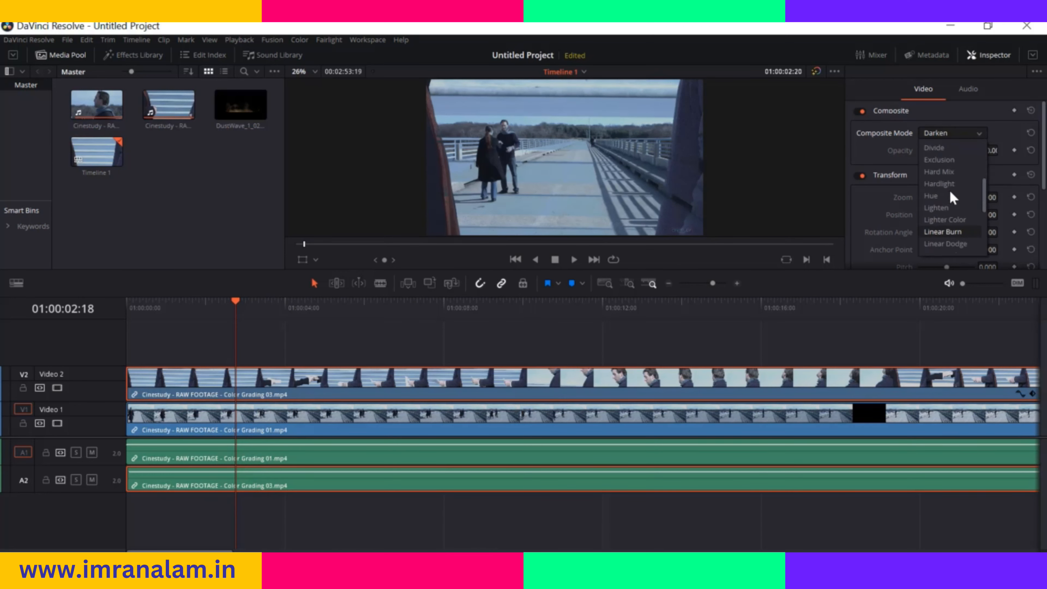
pyautogui.click(948, 184)
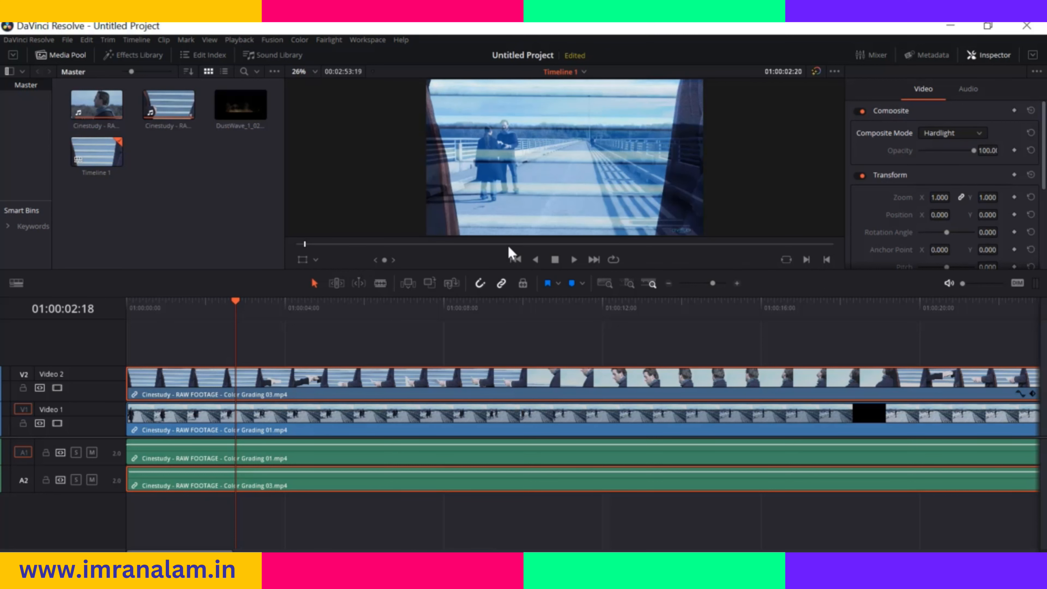
pyautogui.moveTo(236, 309); pyautogui.dragTo(224, 309)
# Try the Saturation and Softlight composite modes on the Video 2 clip and vary its opacity, ending back at 100
pyautogui.click(971, 133)
pyautogui.click(941, 208)
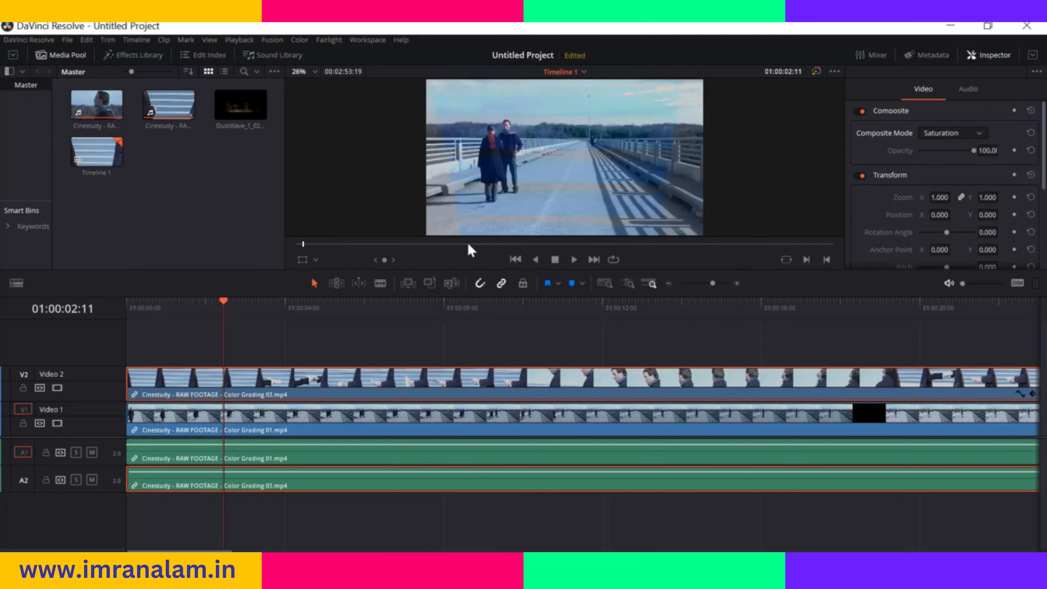
pyautogui.click(971, 135)
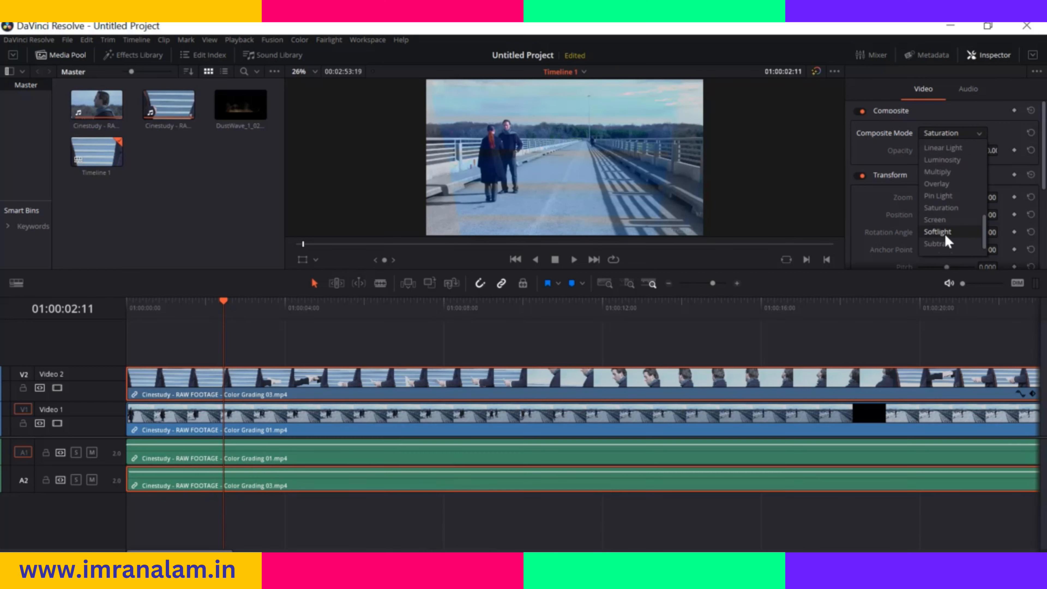
pyautogui.click(947, 224)
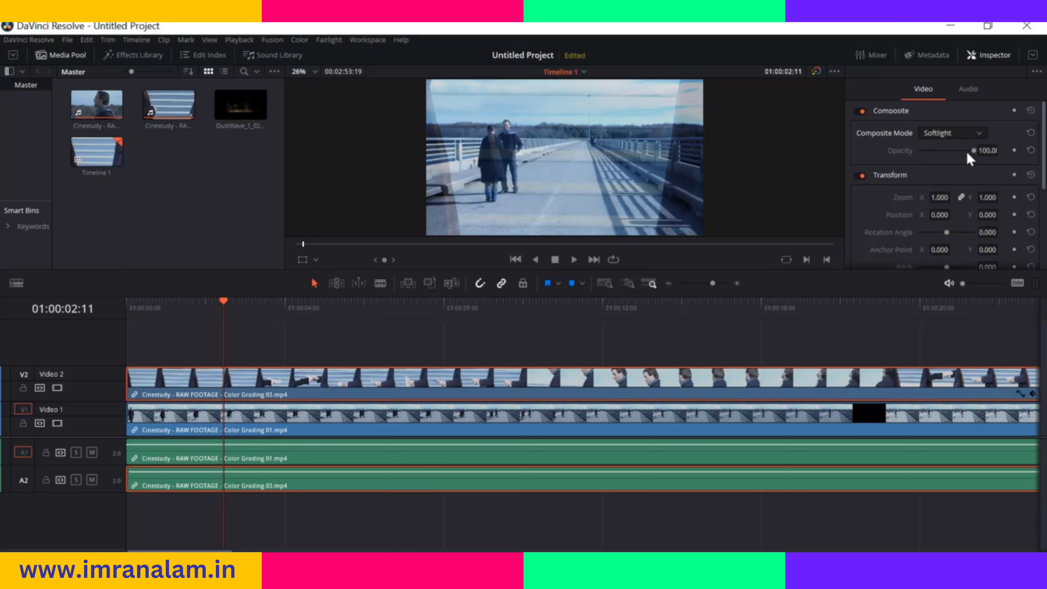
pyautogui.moveTo(973, 152)
pyautogui.mouseDown()
pyautogui.moveTo(945, 157)
pyautogui.moveTo(978, 154)
pyautogui.mouseUp()
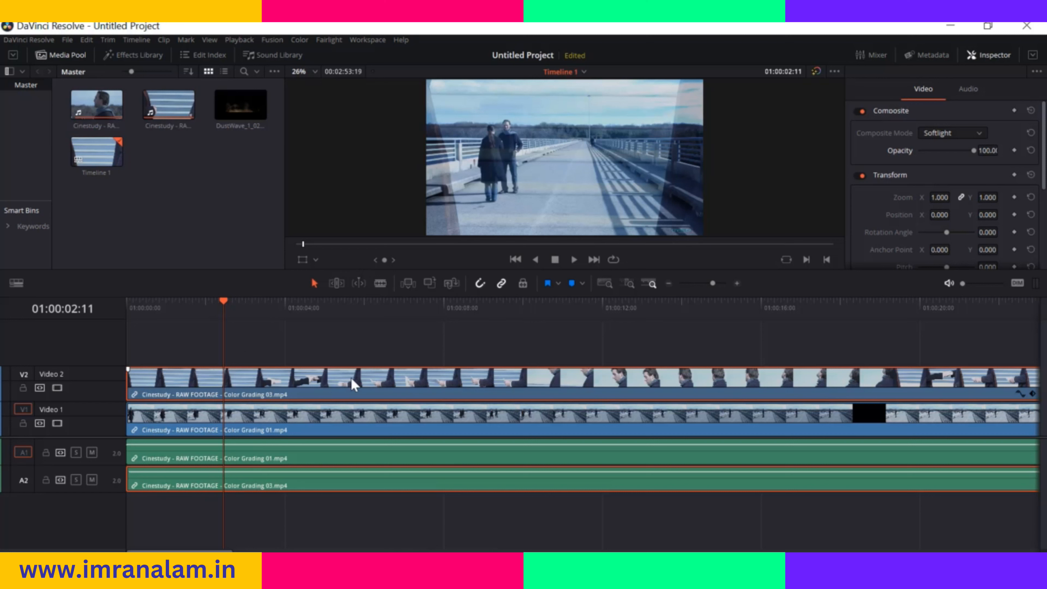
# Delete the clip on Video 2 and place a Solid Color generator on that track, spanning the playhead at 01:00:02:11
pyautogui.press('Delete')
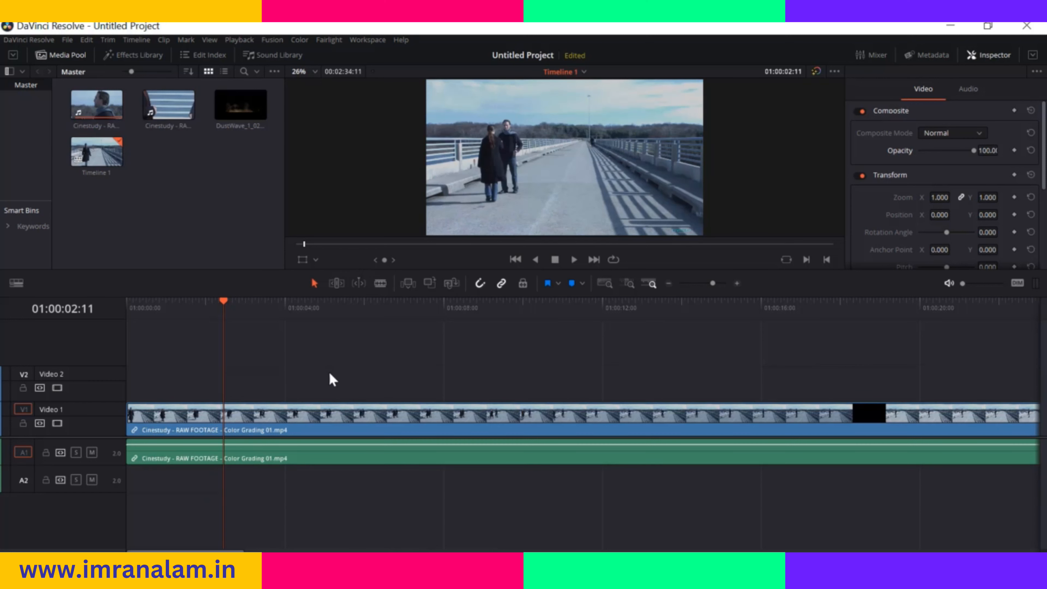
pyautogui.click(136, 57)
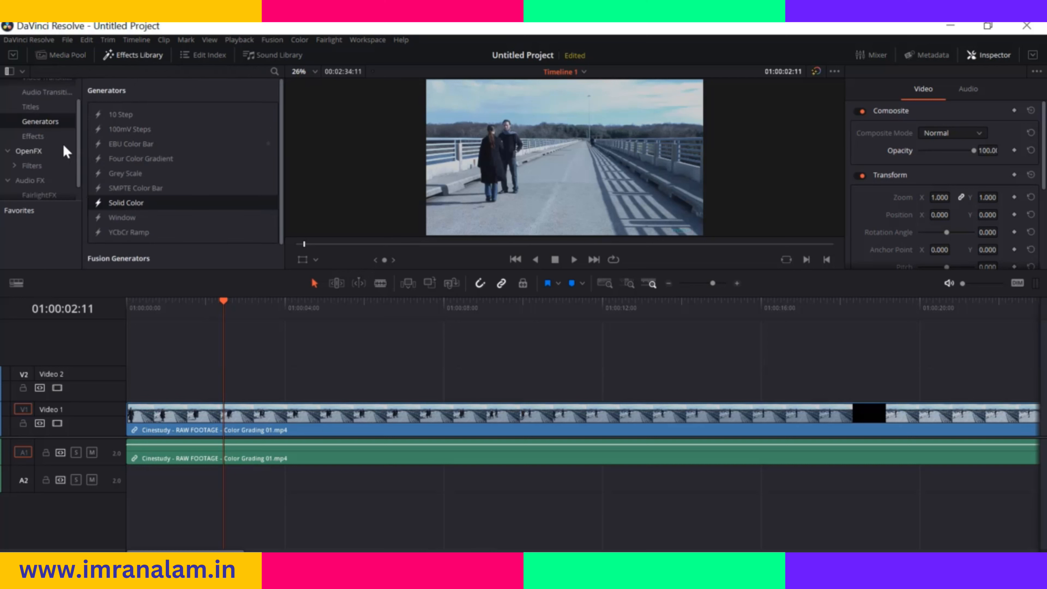
pyautogui.moveTo(145, 206); pyautogui.dragTo(187, 392)
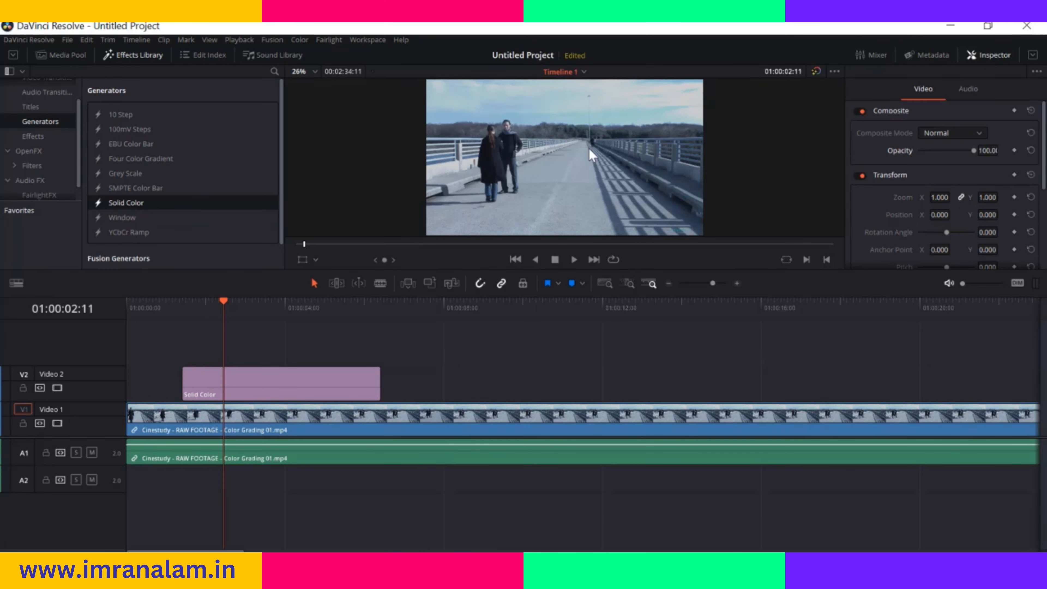
# Set the colour of the Solid Color generator on Video 2 to cyan, #00ffff
pyautogui.click(928, 128)
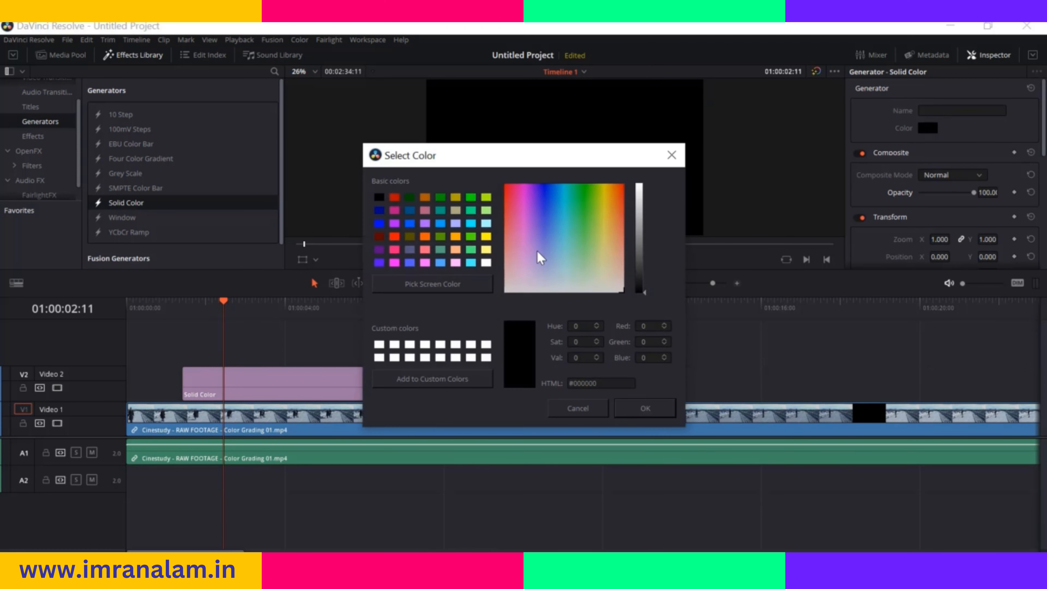
pyautogui.click(469, 224)
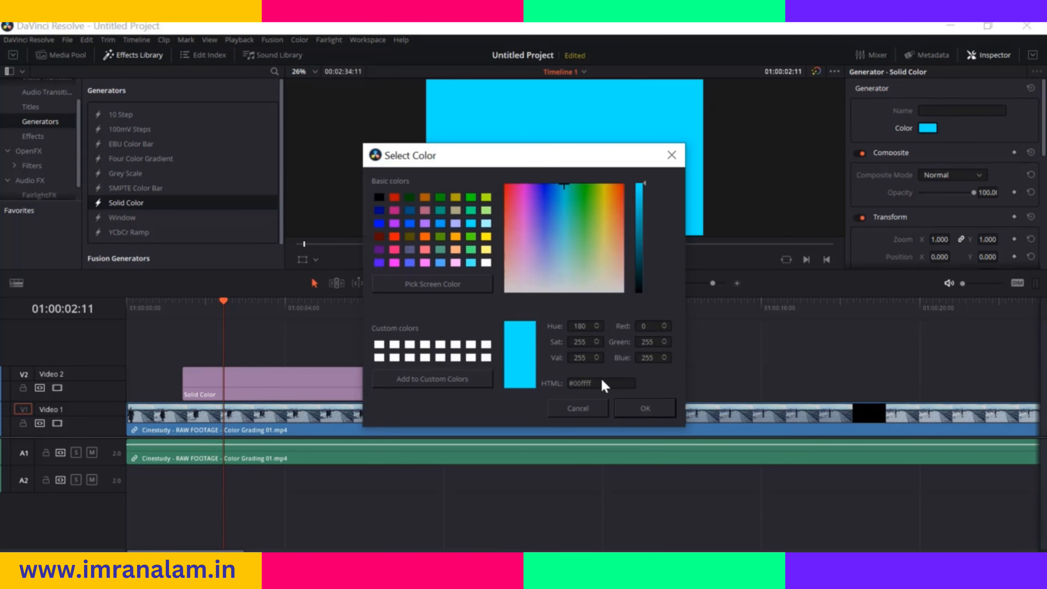
pyautogui.click(638, 409)
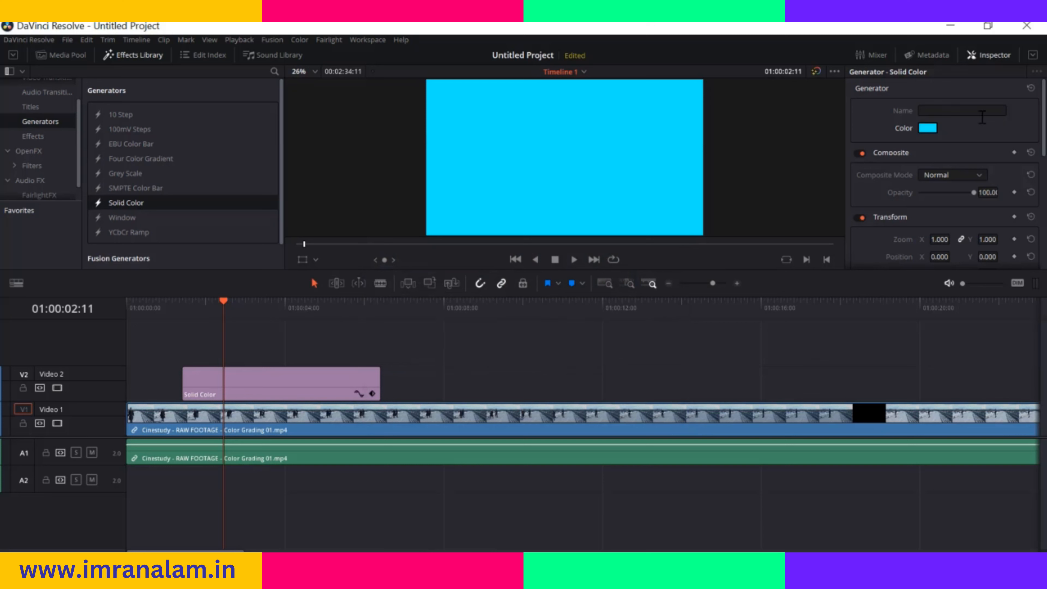
# Try the Add and Color composite modes on the Solid Color generator, lower its opacity to 24.75, and scrub to 01:00:02:06
pyautogui.scroll(-1, 971, 161)
pyautogui.click(979, 146)
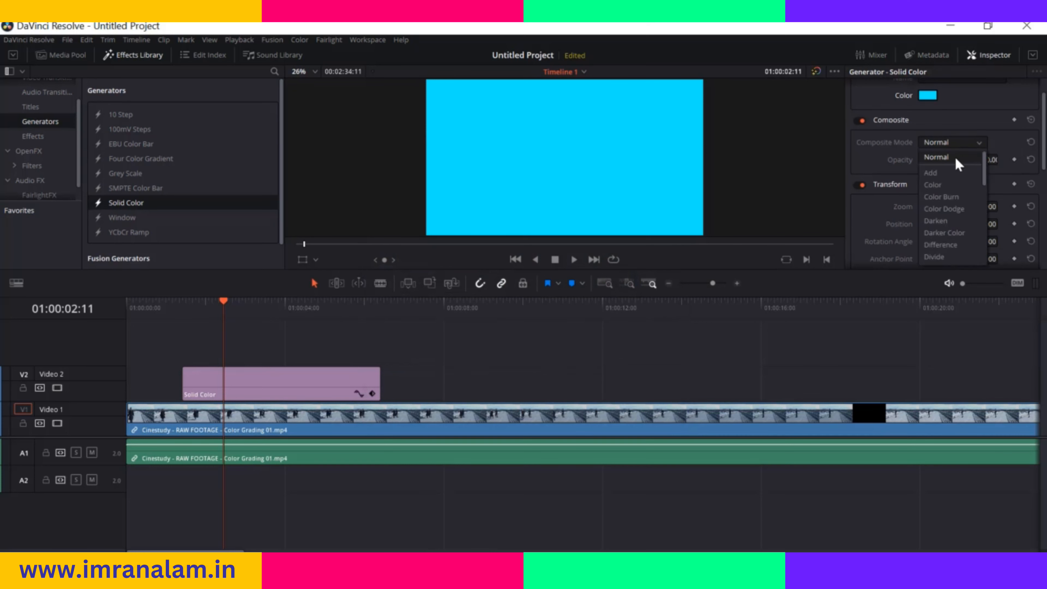
pyautogui.click(946, 173)
pyautogui.click(981, 145)
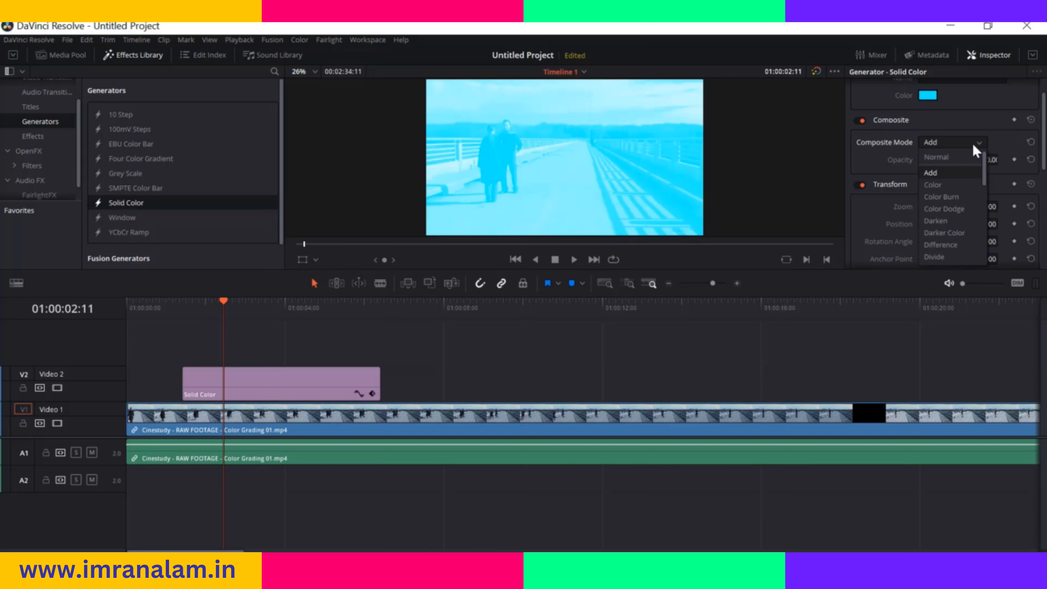
pyautogui.click(940, 188)
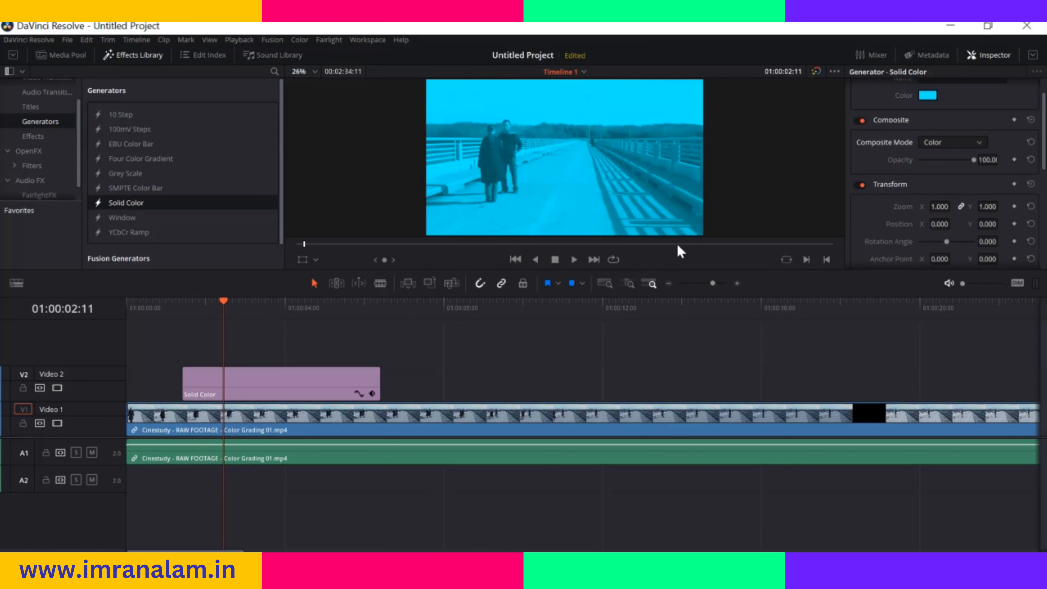
pyautogui.moveTo(973, 160); pyautogui.dragTo(935, 171)
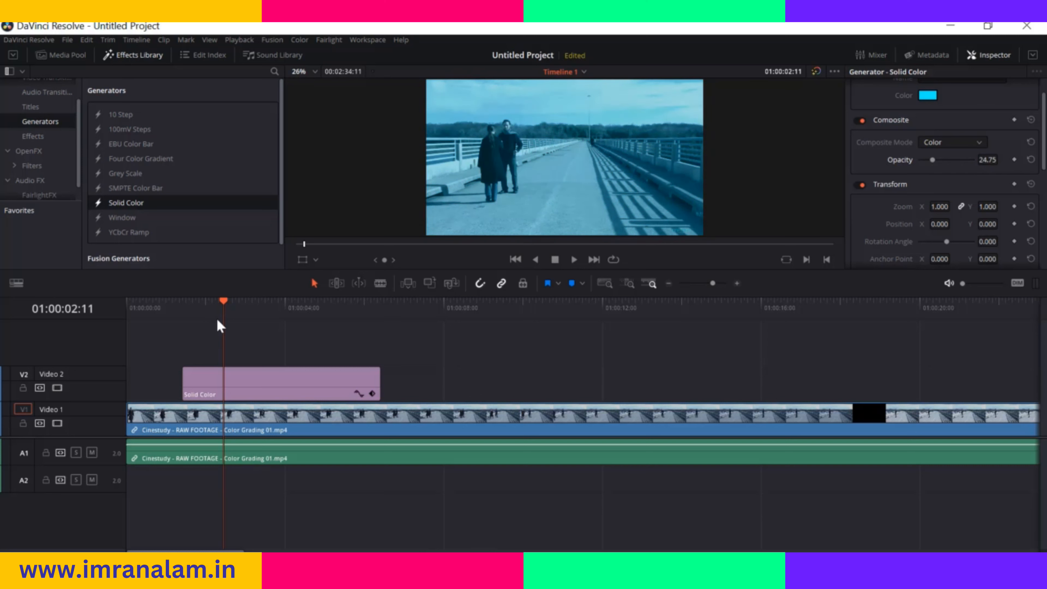
pyautogui.moveTo(221, 304); pyautogui.dragTo(216, 305)
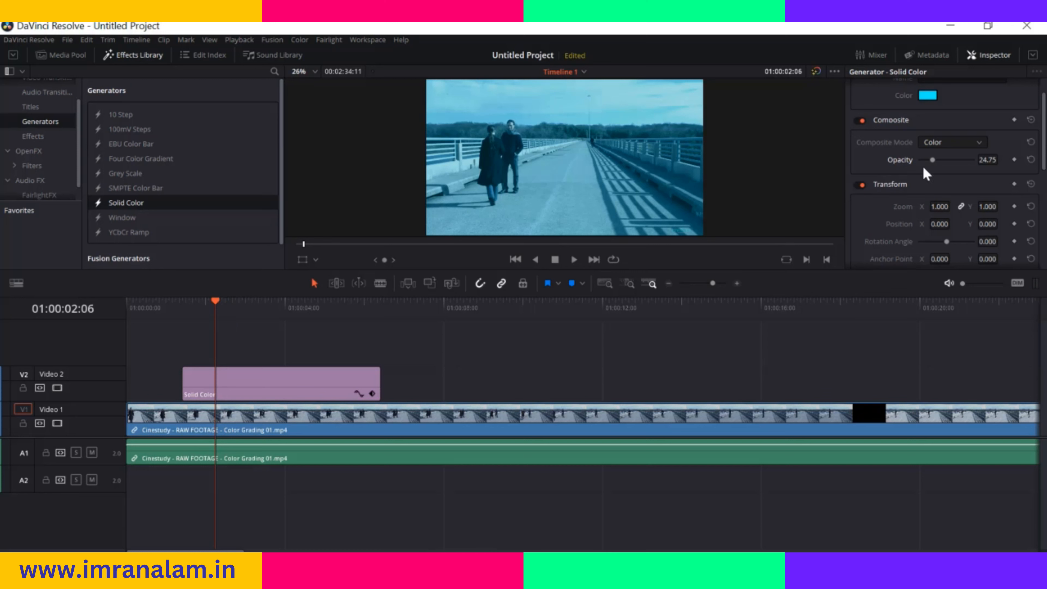
# Set the Solid Color generator's composite mode to Lighten and its opacity to 22.77
pyautogui.moveTo(934, 164); pyautogui.dragTo(933, 165)
pyautogui.click(977, 142)
pyautogui.click(959, 223)
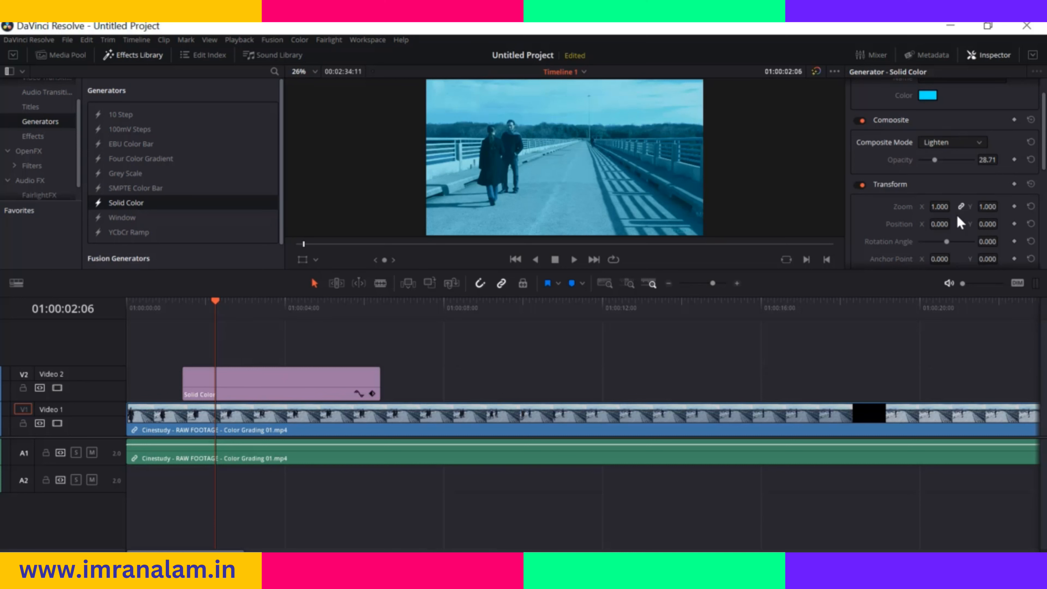
pyautogui.moveTo(934, 161); pyautogui.dragTo(931, 160)
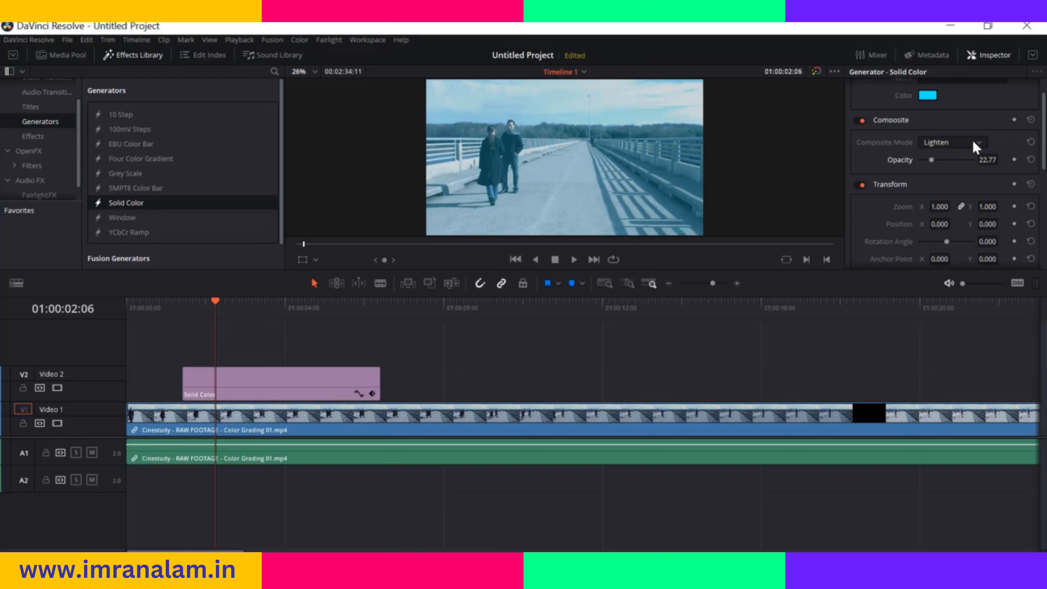
# Delete the Solid Color generator from Video 2 and show the Media Pool instead of the Effects Library
pyautogui.click(337, 377)
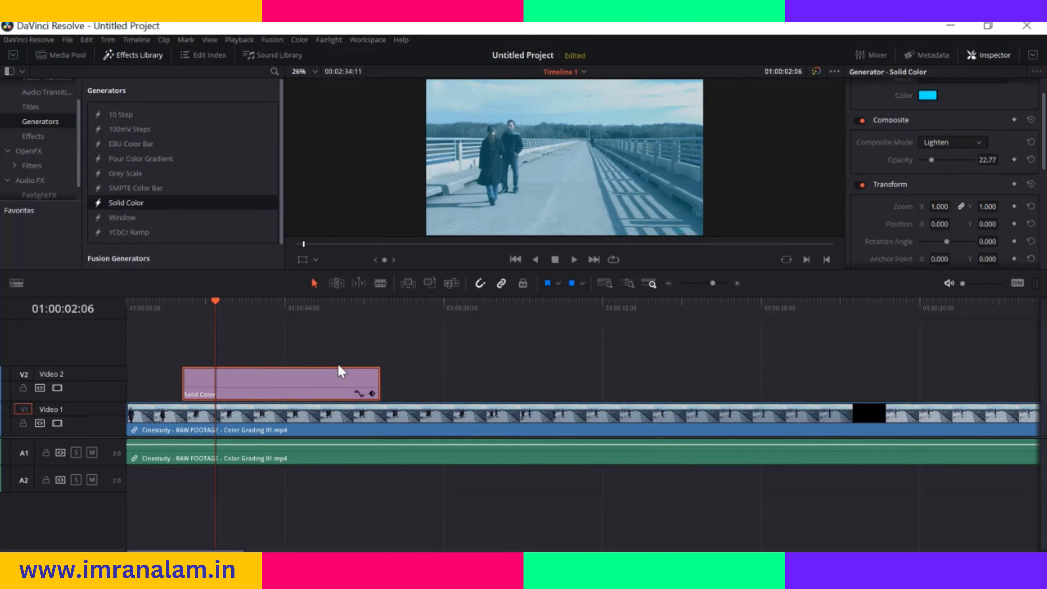
pyautogui.press('Delete')
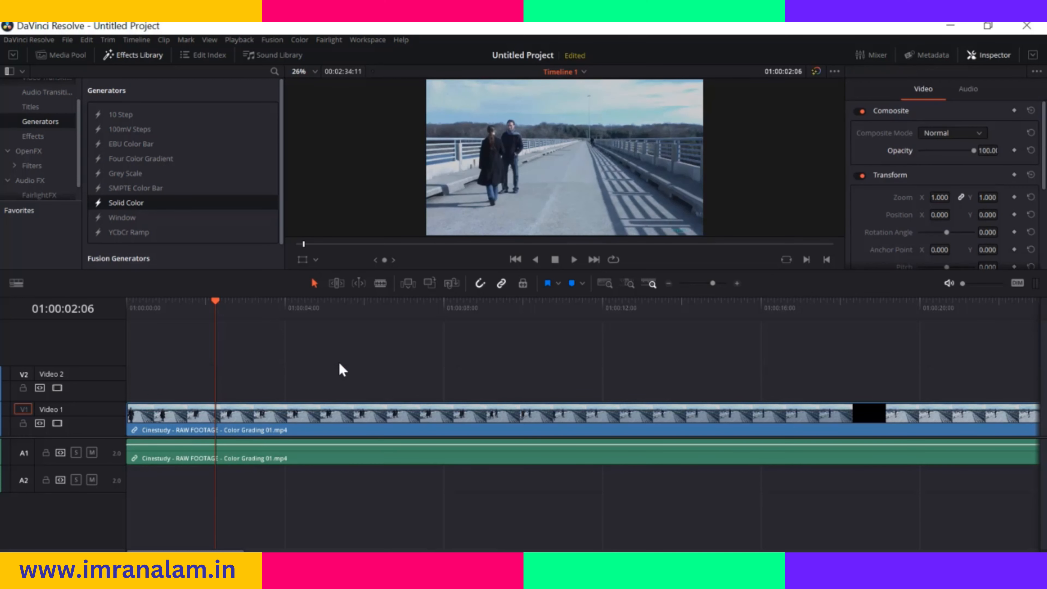
pyautogui.click(139, 56)
pyautogui.click(66, 54)
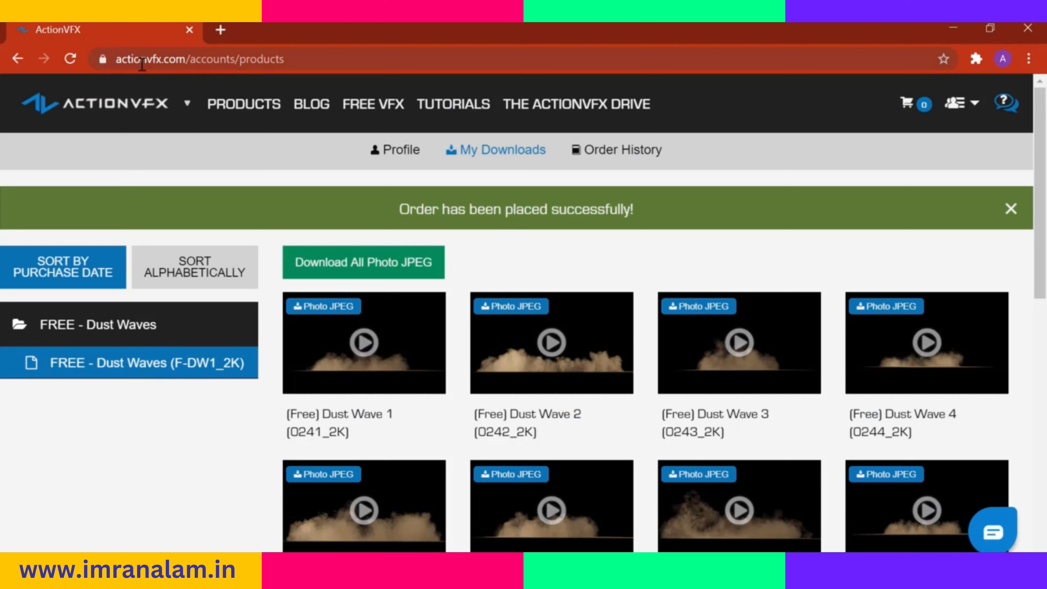
# Switch to the browser and look through the free Dust Wave clips in the ActionVFX downloads
pyautogui.moveTo(395, 355)
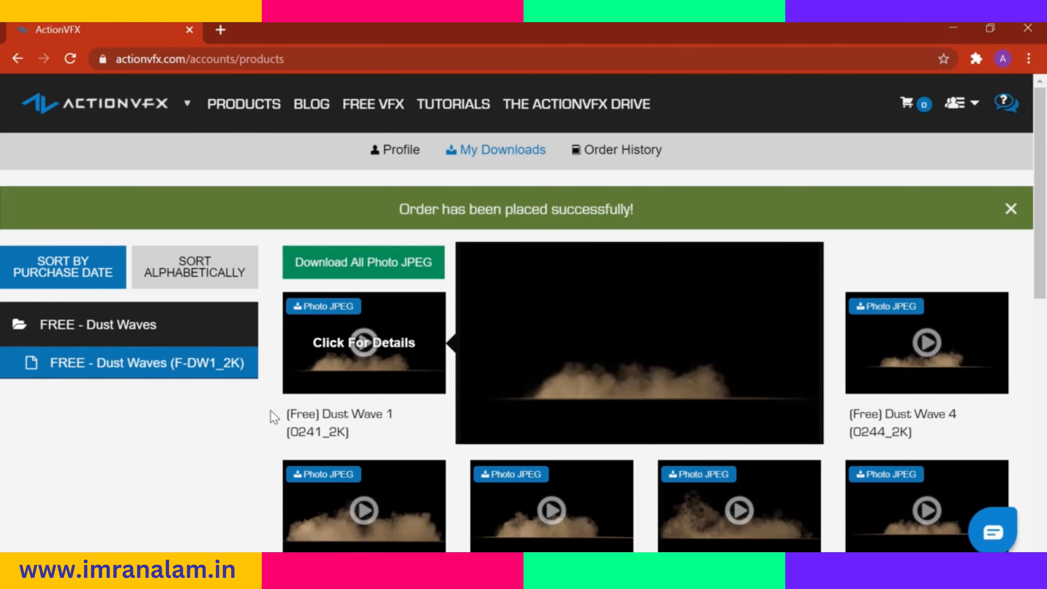
pyautogui.scroll(-5, 262, 433)
pyautogui.scroll(8, 264, 433)
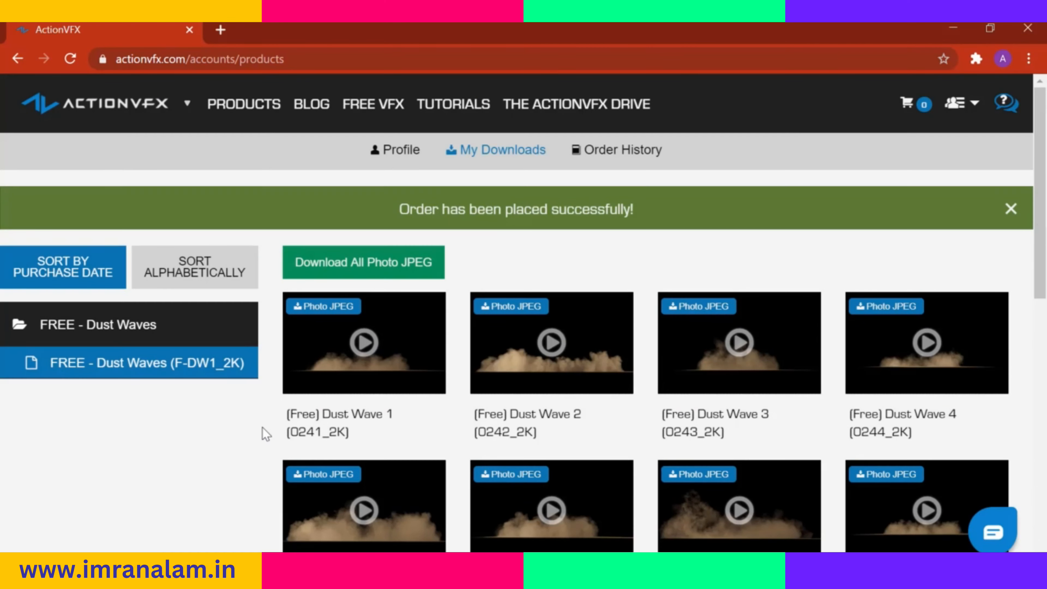
pyautogui.scroll(-2, 264, 433)
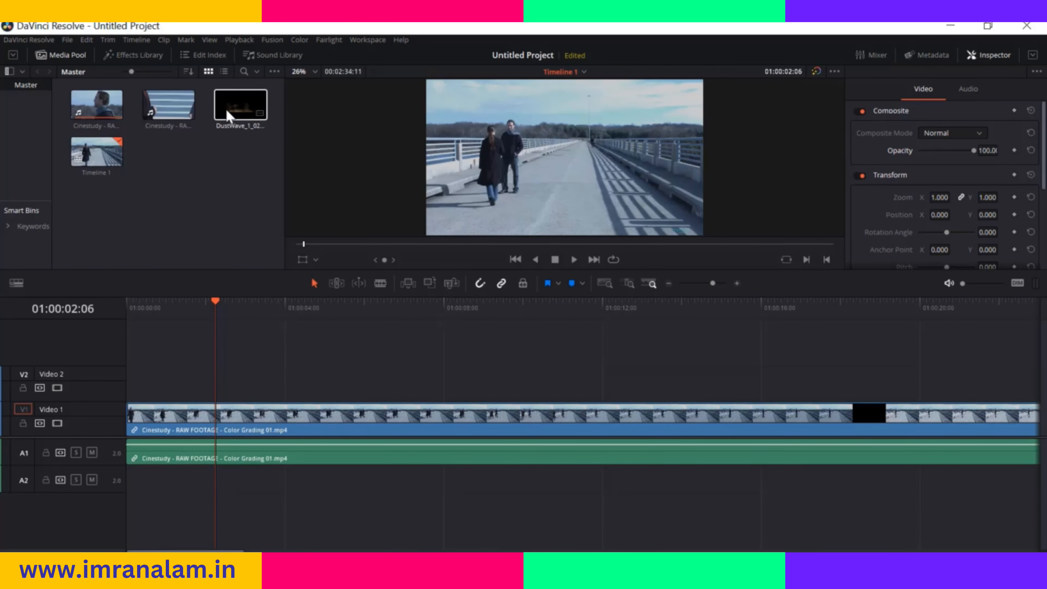
# Place DustWave_1_0241.mov on Video 2 from about 01:00:01:05, set its composite mode to Add, and preview it in playback
pyautogui.moveTo(228, 117); pyautogui.dragTo(186, 392)
pyautogui.moveTo(217, 302); pyautogui.dragTo(173, 301)
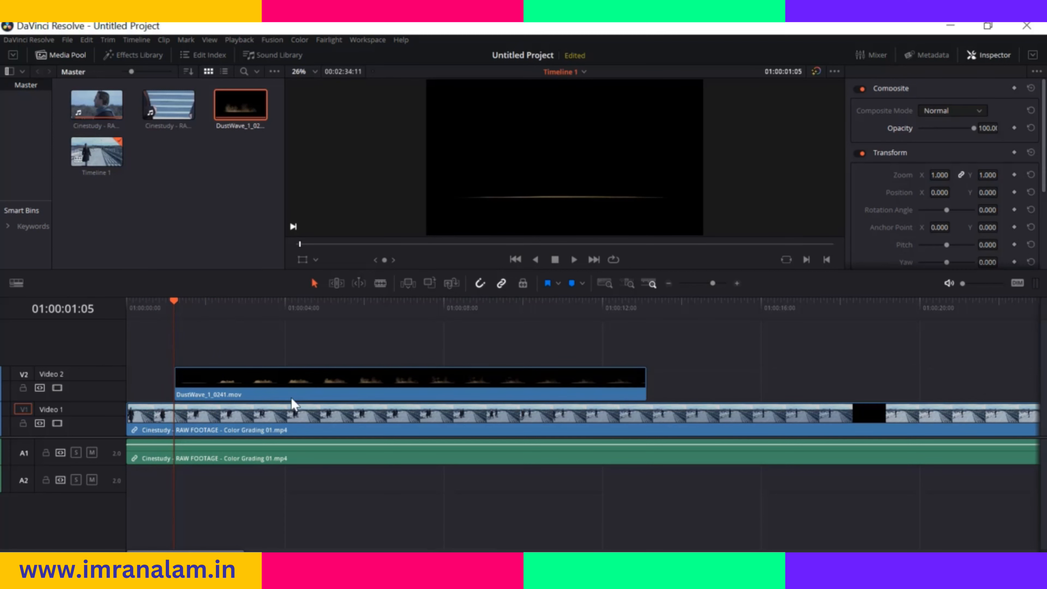
pyautogui.click(976, 112)
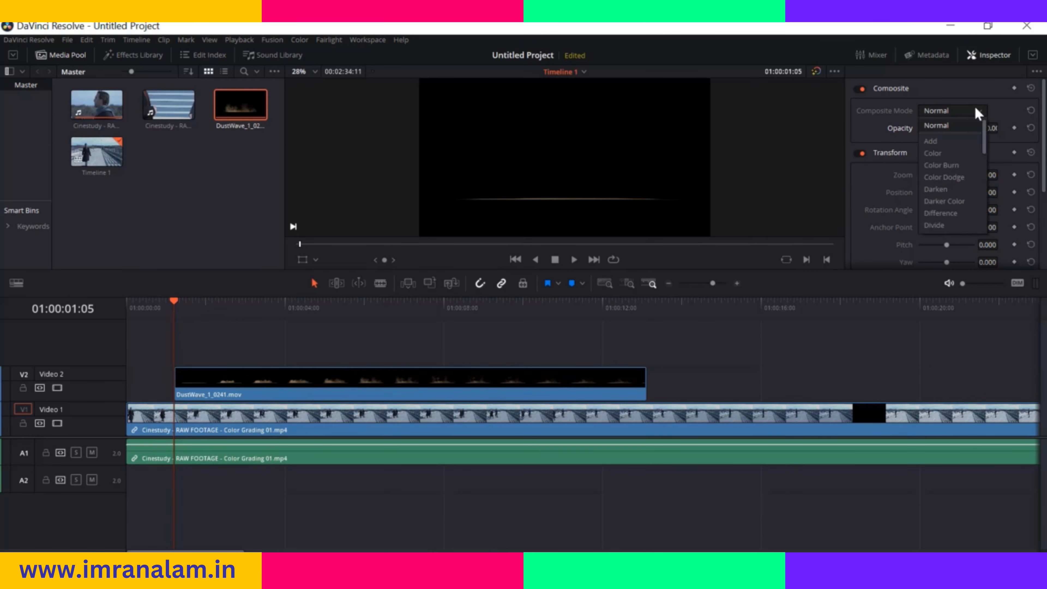
pyautogui.click(952, 142)
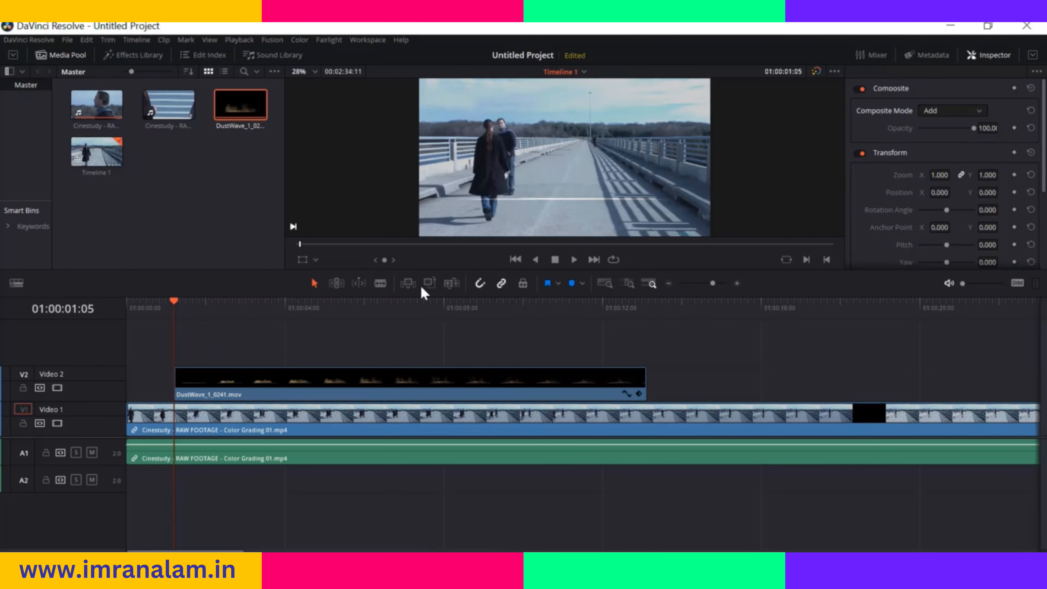
pyautogui.press('space')
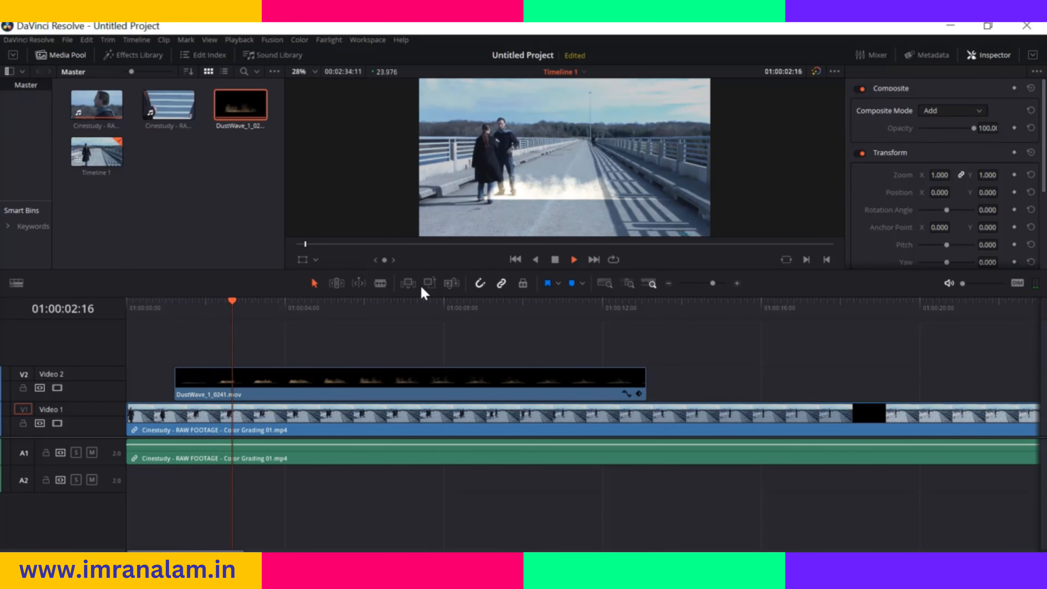
pyautogui.press('space')
# Move the DustWave clip to the start of the timeline and crop its frame closely around the dust wave
pyautogui.moveTo(315, 389); pyautogui.dragTo(256, 398)
pyautogui.moveTo(253, 306); pyautogui.dragTo(126, 309)
pyautogui.click(316, 259)
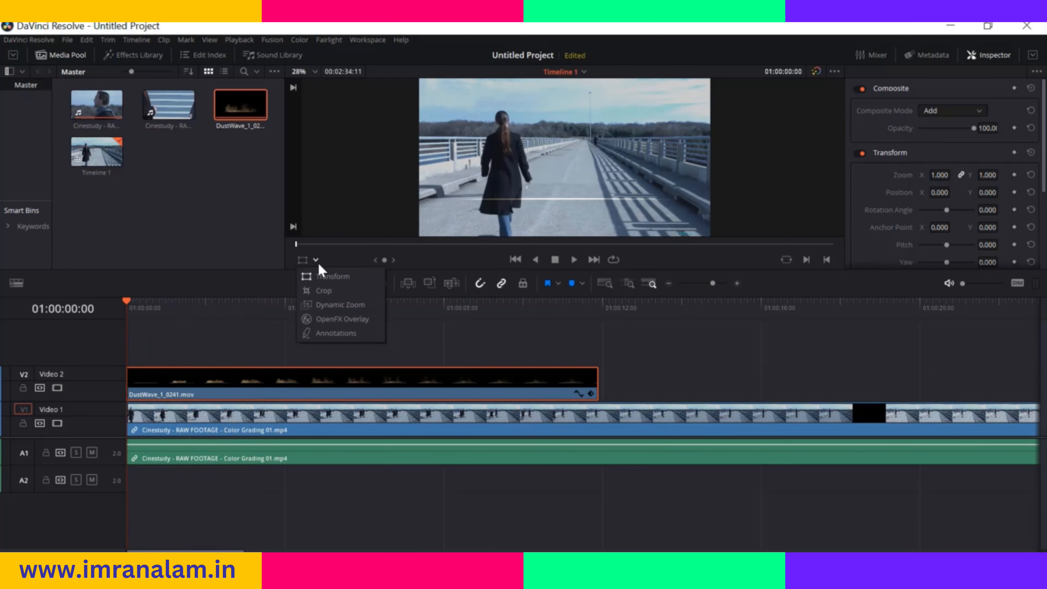
pyautogui.click(330, 291)
pyautogui.moveTo(709, 81); pyautogui.dragTo(683, 139)
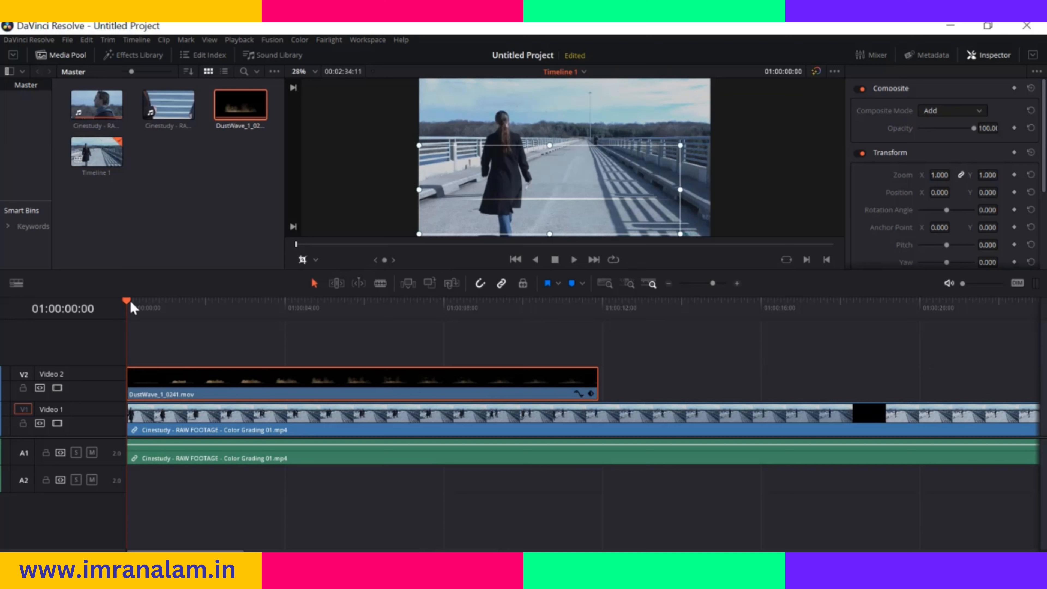
pyautogui.moveTo(136, 307); pyautogui.dragTo(169, 306)
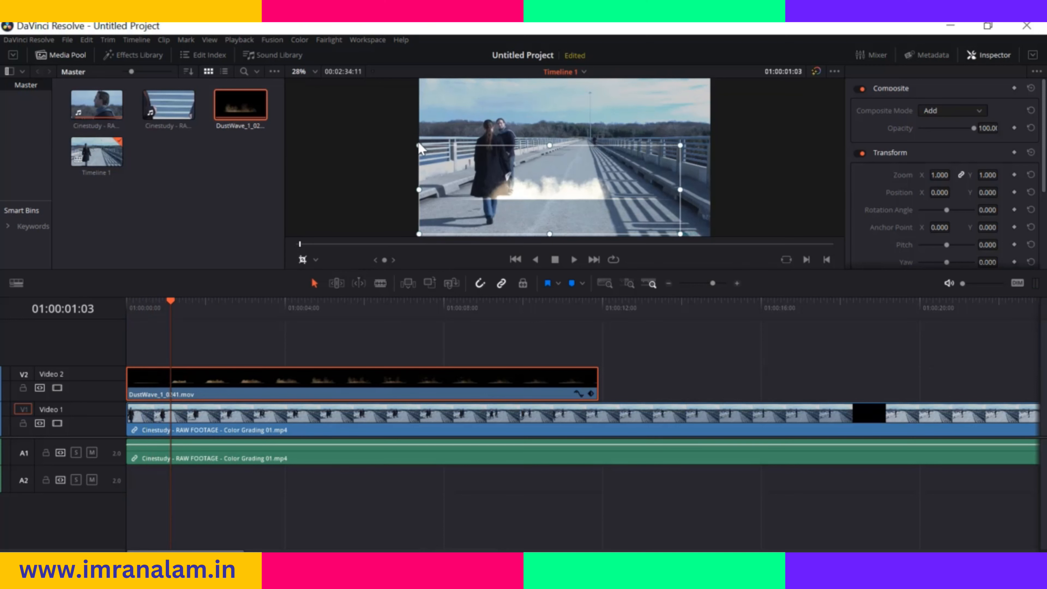
pyautogui.moveTo(419, 146); pyautogui.dragTo(451, 168)
pyautogui.moveTo(451, 234); pyautogui.dragTo(454, 201)
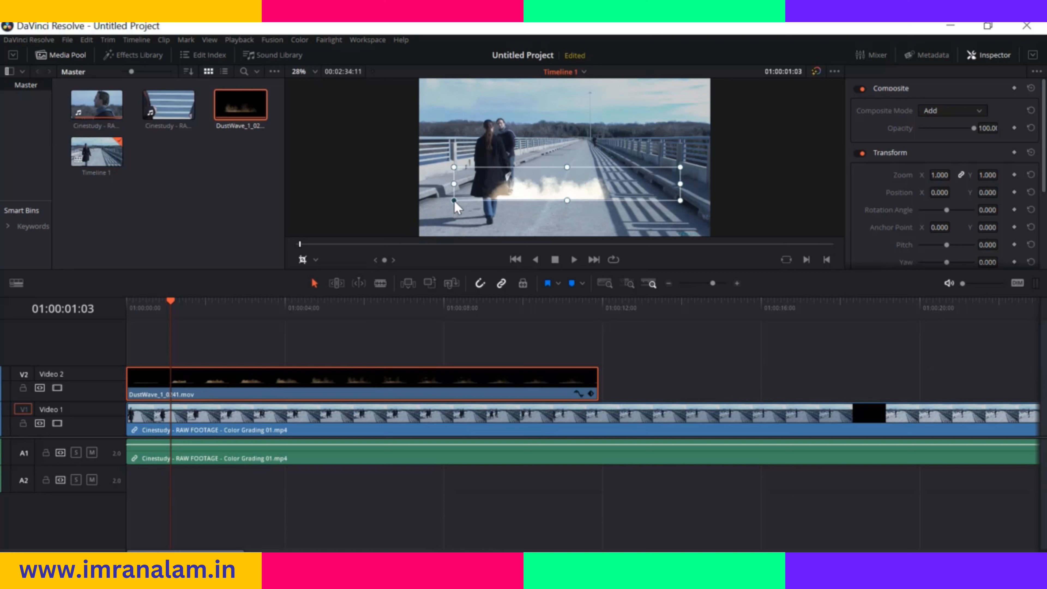
# Enlarge the cropped dust to a zoom of 1.796 and reposition it under the couple at about X 57.5, Y -17.97
pyautogui.click(316, 260)
pyautogui.click(326, 274)
pyautogui.moveTo(527, 192); pyautogui.dragTo(491, 191)
pyautogui.moveTo(645, 165); pyautogui.dragTo(738, 145)
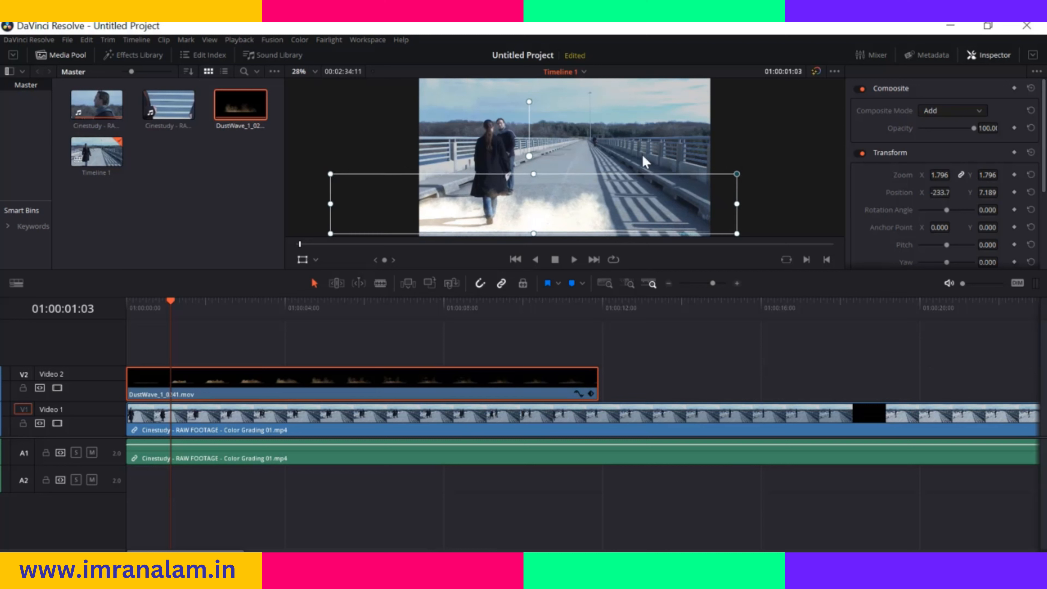
pyautogui.moveTo(523, 201); pyautogui.dragTo(561, 207)
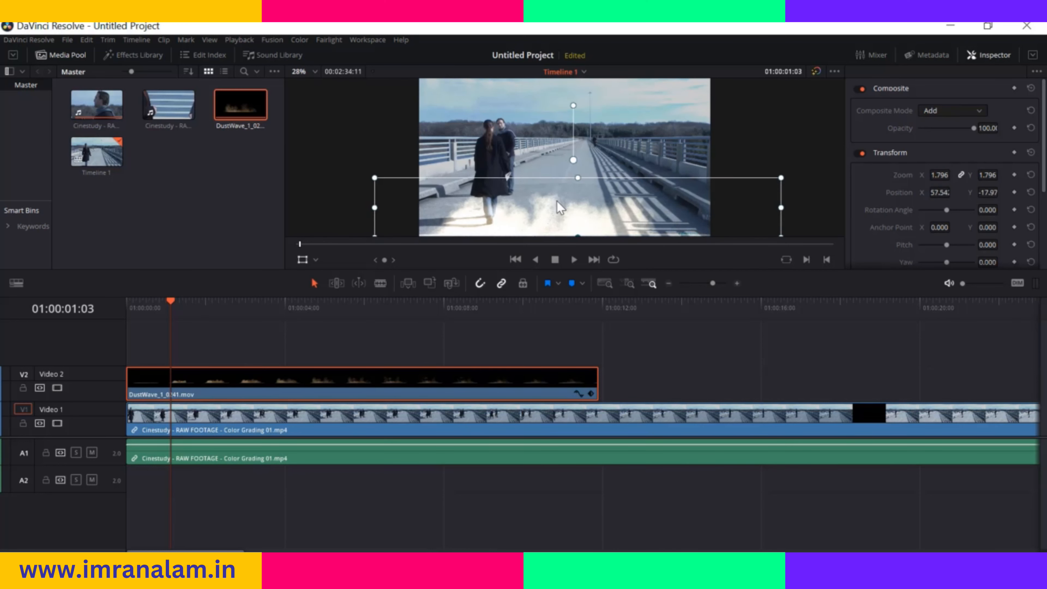
pyautogui.click(302, 259)
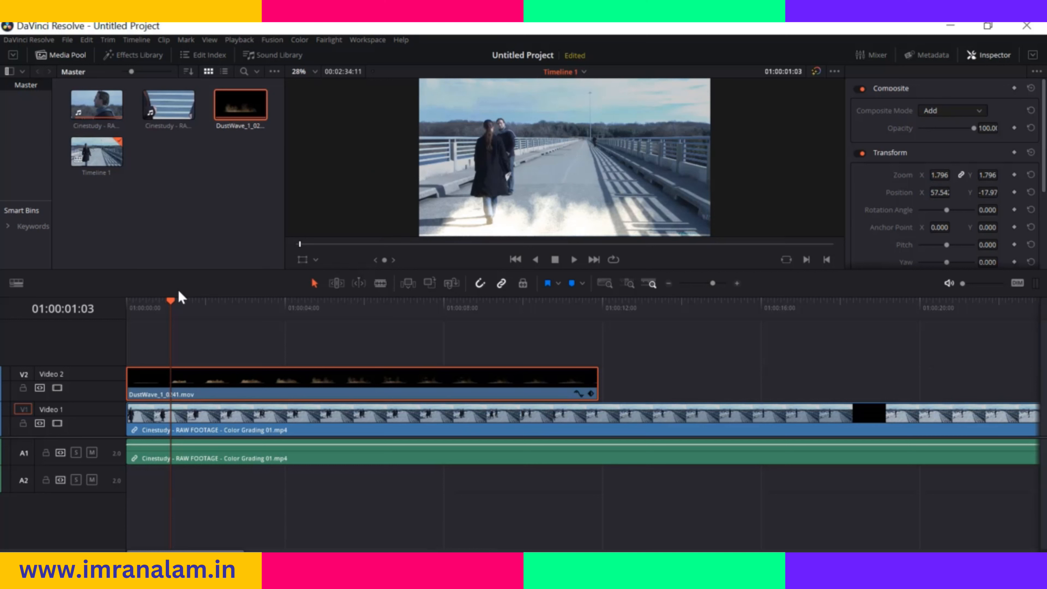
# Play the timeline from 01:00:00:00 to about 01:00:06:13 to preview the dust overlay
pyautogui.moveTo(171, 300); pyautogui.dragTo(115, 313)
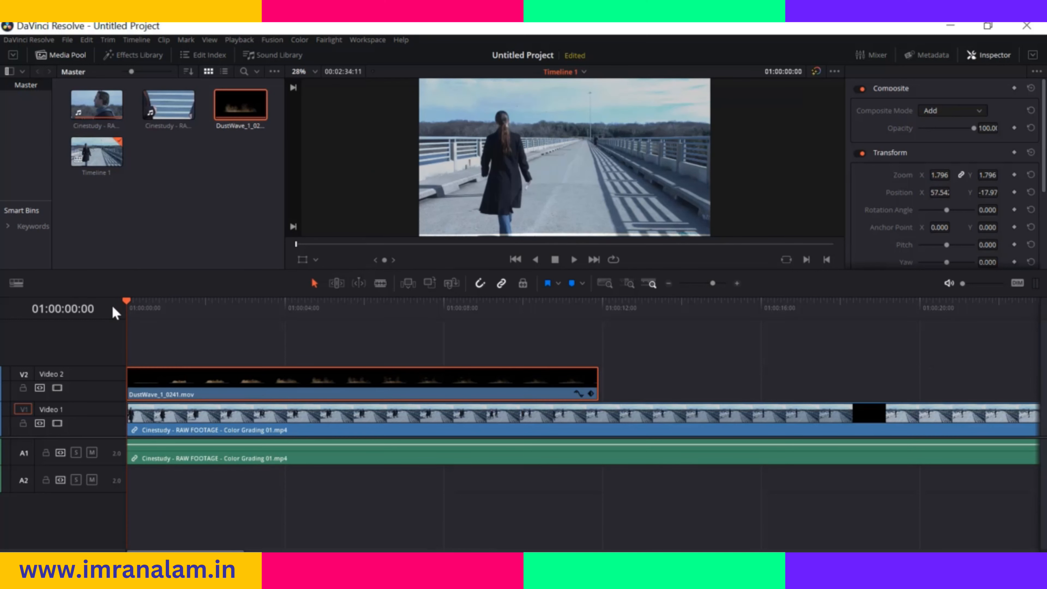
pyautogui.press('space')
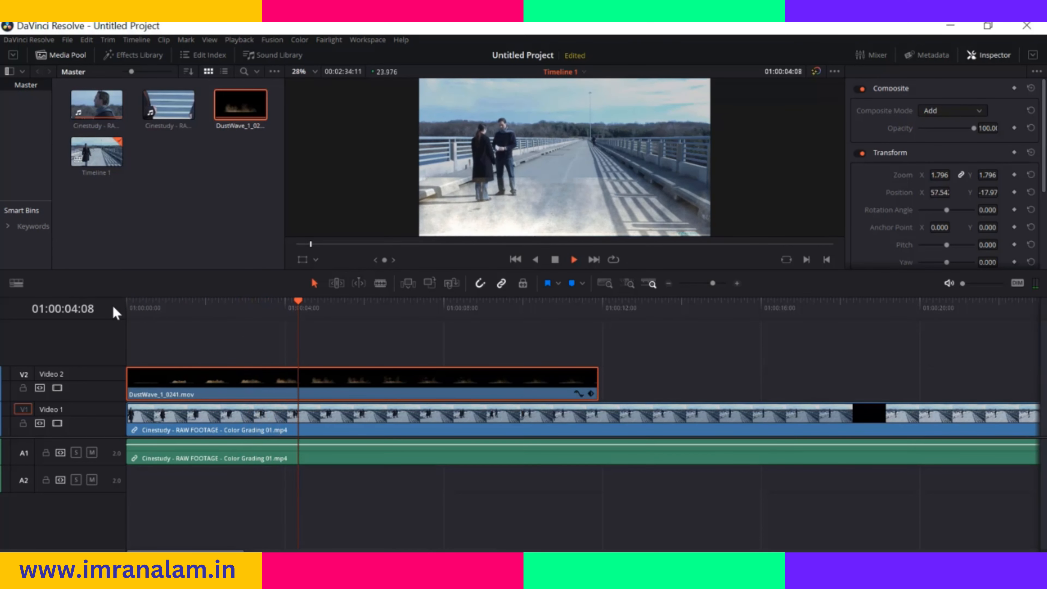
pyautogui.press('space')
# Try the Color Burn and Softlight composite modes on the DustWave clip, previewing at about 01:00:01:07
pyautogui.click(979, 112)
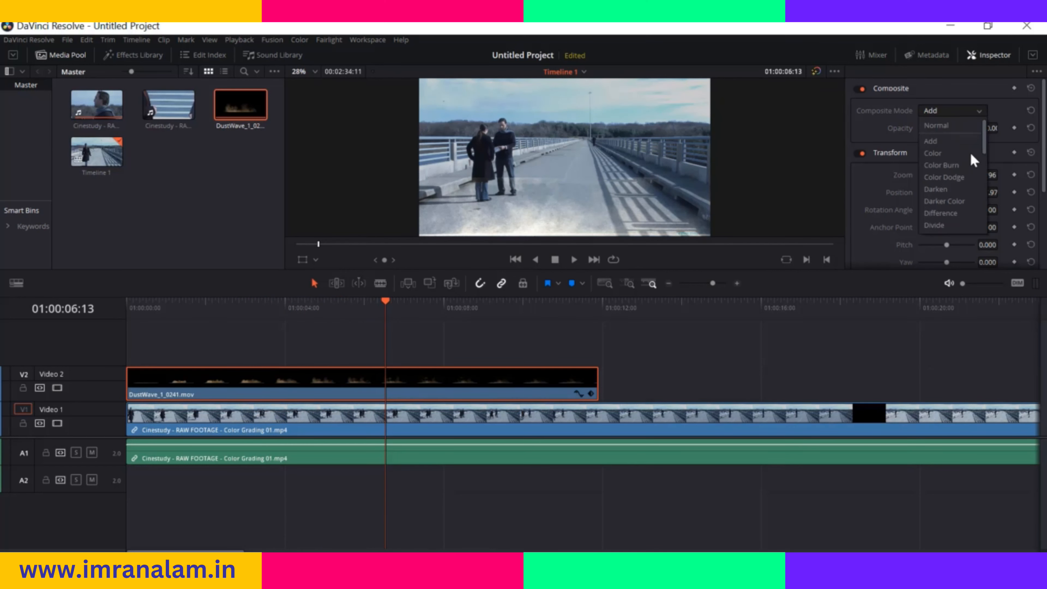
pyautogui.click(966, 170)
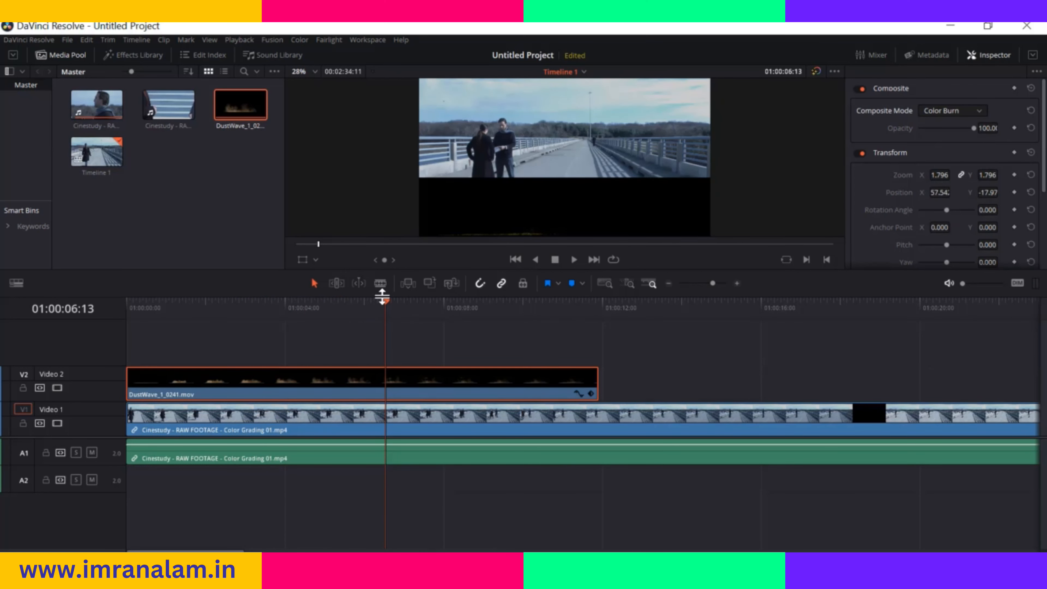
pyautogui.moveTo(381, 295); pyautogui.dragTo(173, 326)
pyautogui.click(978, 110)
pyautogui.scroll(-3, 962, 182)
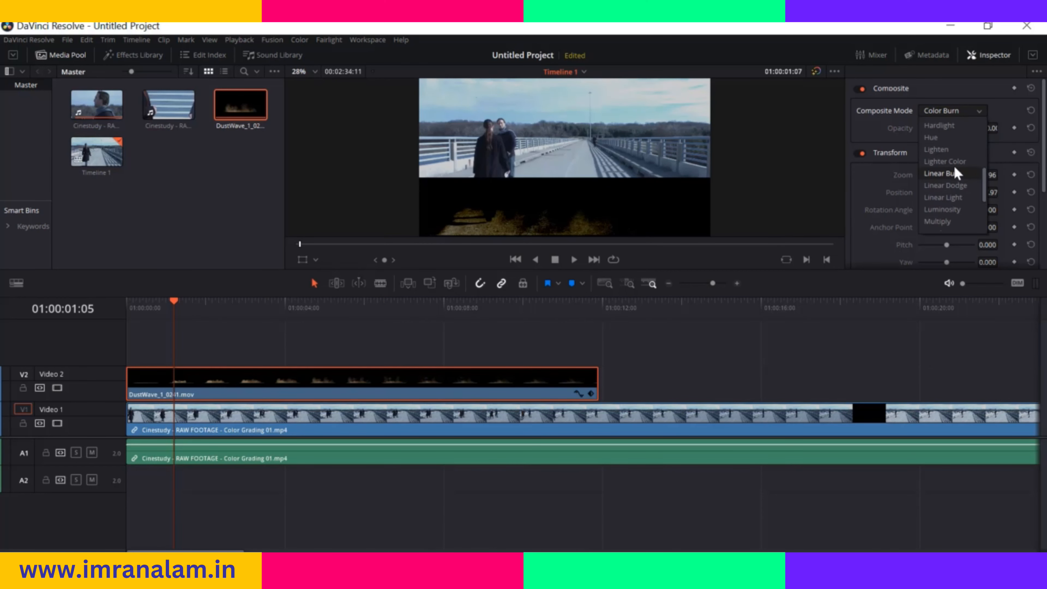
pyautogui.scroll(-2, 955, 186)
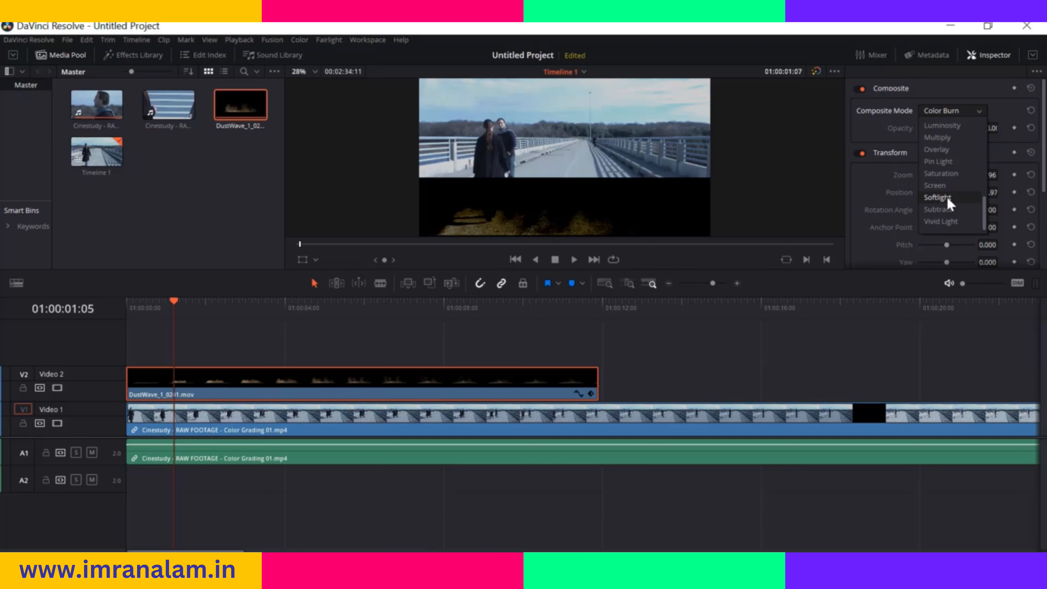
pyautogui.click(947, 202)
# Try the Pin Light, Overlay, Divide and Color composite modes on the DustWave clip
pyautogui.click(978, 112)
pyautogui.click(946, 162)
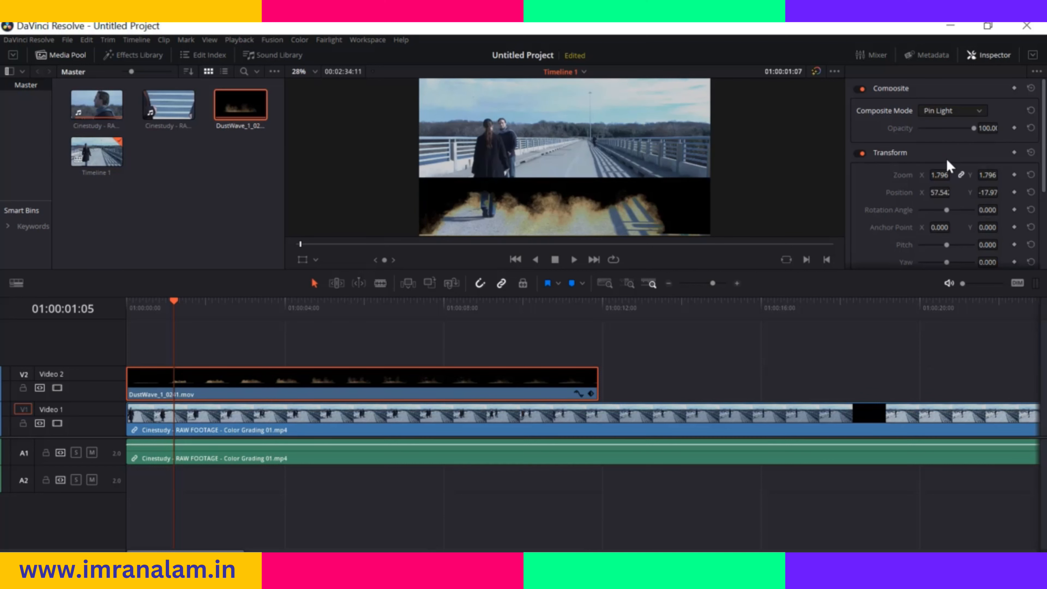
pyautogui.click(980, 113)
pyautogui.click(959, 149)
pyautogui.click(962, 116)
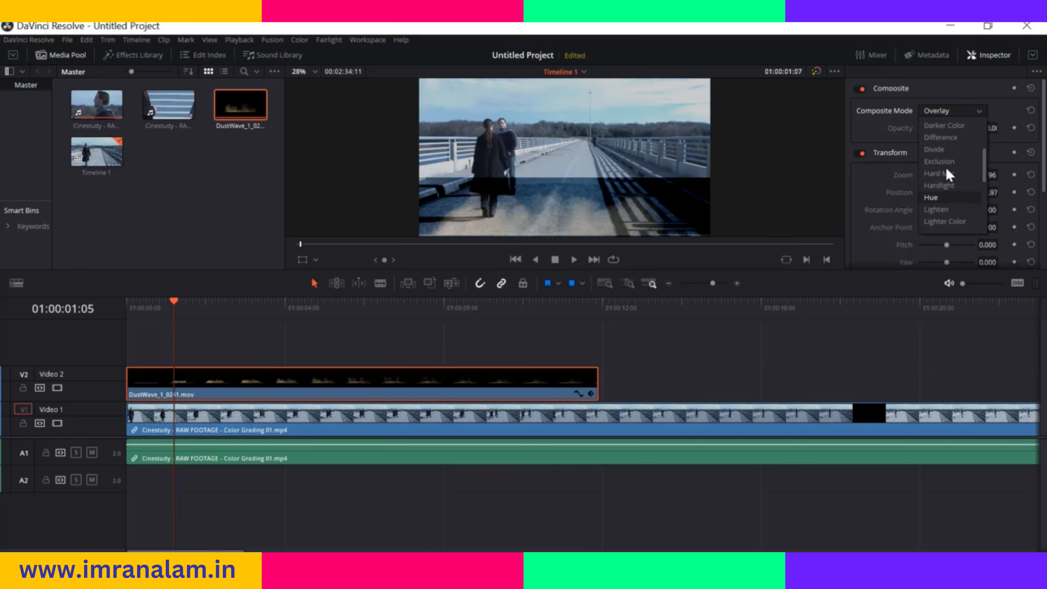
pyautogui.click(948, 153)
pyautogui.click(977, 113)
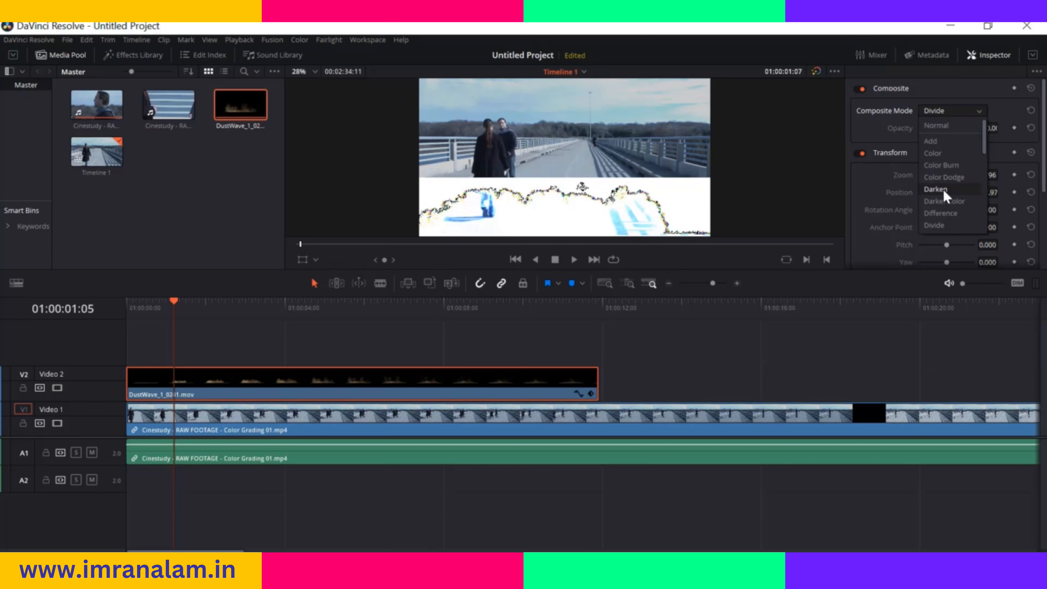
pyautogui.click(947, 161)
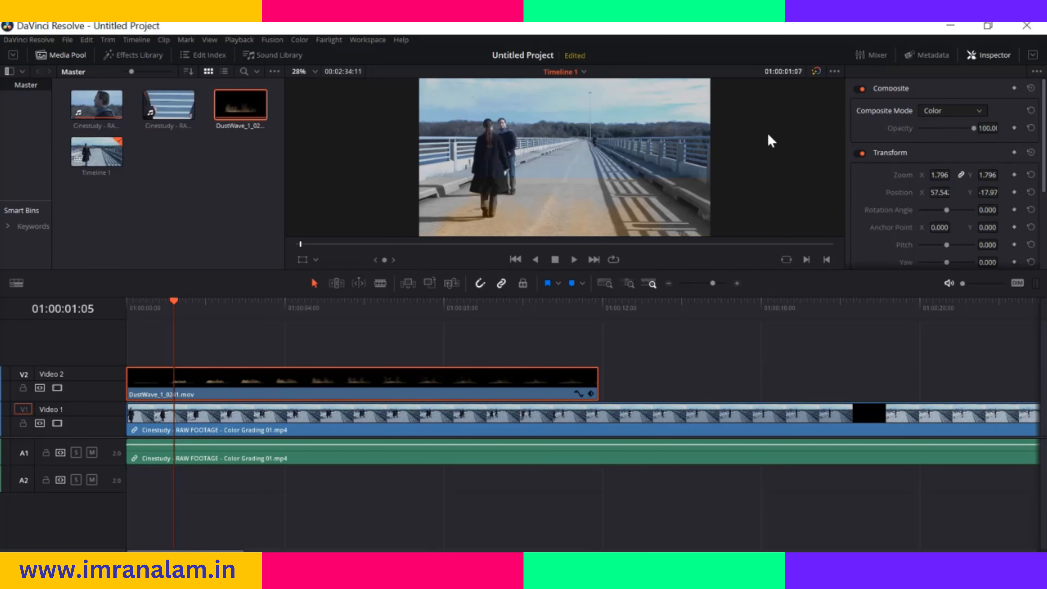
# Set the DustWave clip's composite mode to Add and preview the blended dust up to about 01:00:03:01
pyautogui.click(959, 115)
pyautogui.click(932, 141)
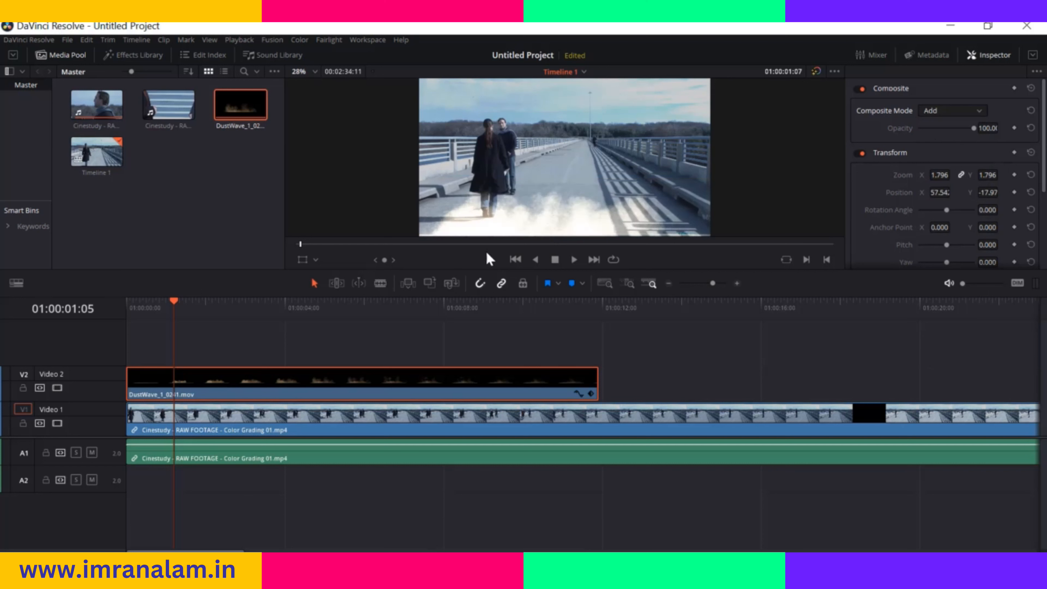
pyautogui.moveTo(175, 306); pyautogui.dragTo(145, 311)
pyautogui.press('space')
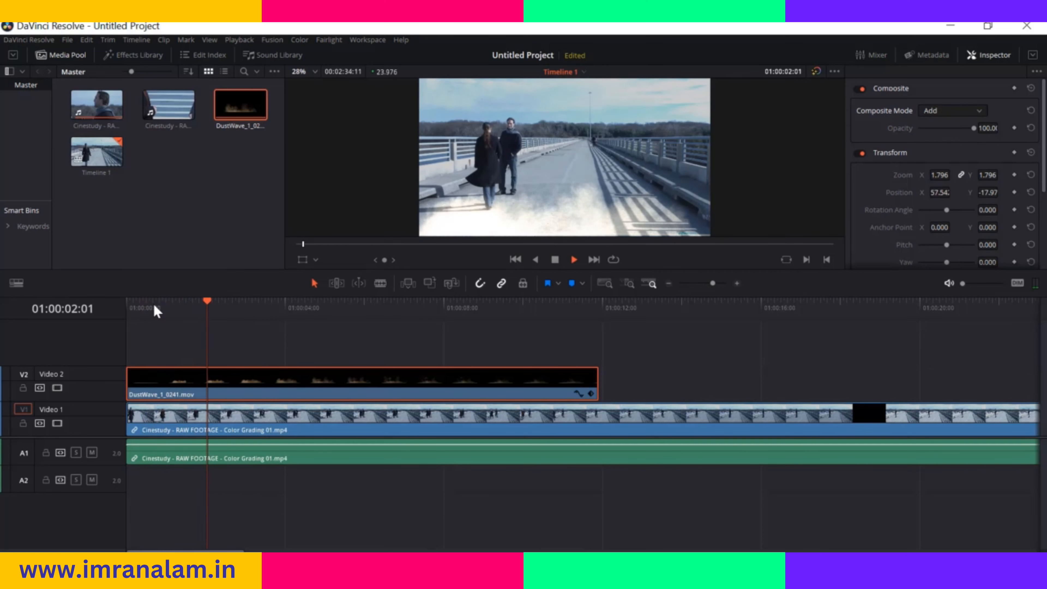
pyautogui.press('space')
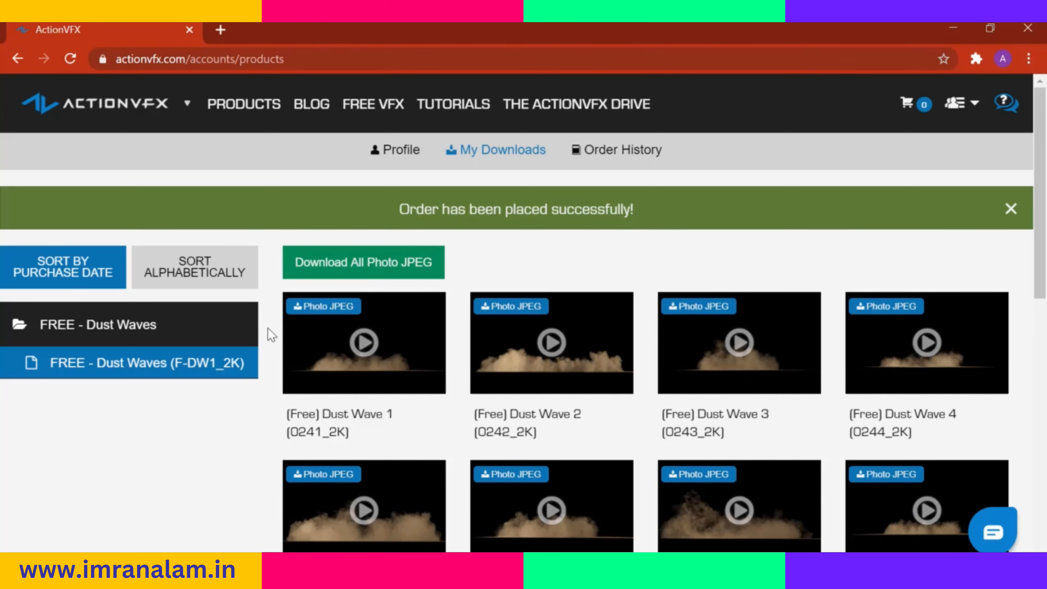
# Switch to the ActionVFX downloads page in the browser and look through the free Dust Waves clips
pyautogui.scroll(-8, 268, 327)
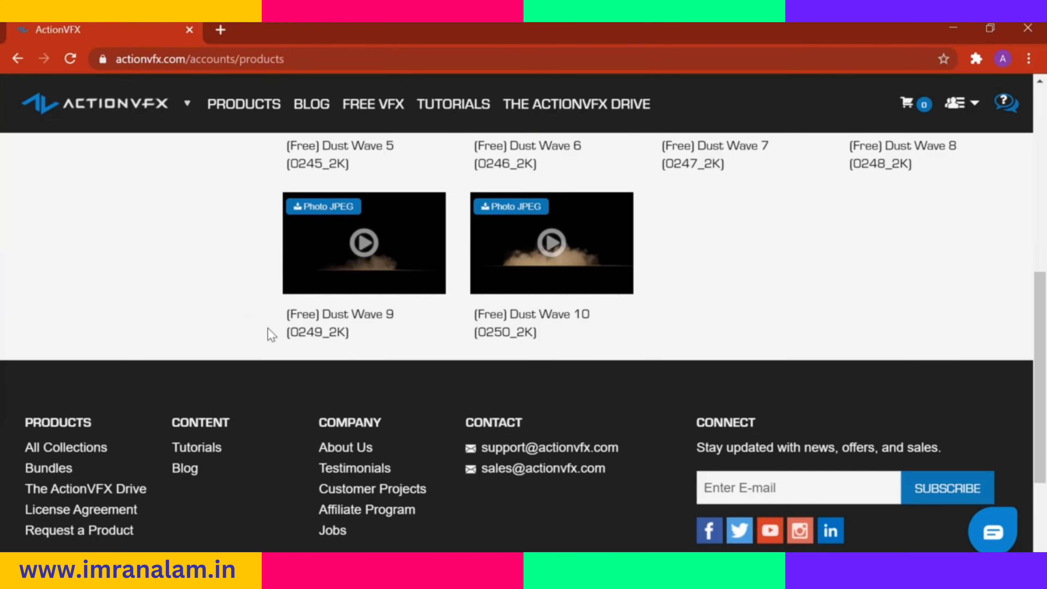
pyautogui.scroll(6, 272, 336)
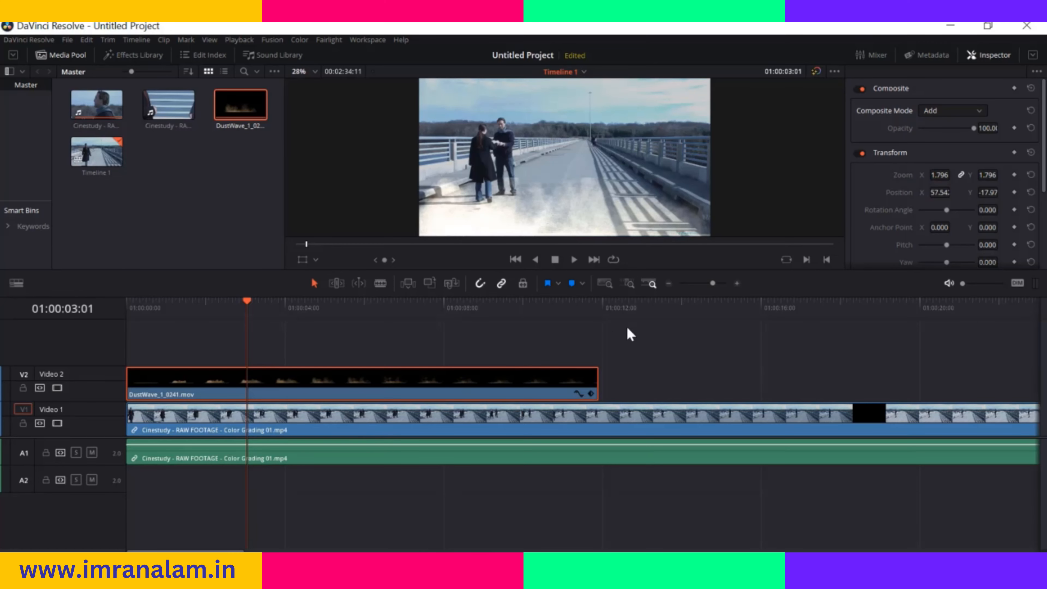
# Lower the DustWave clip's opacity slightly and play the timeline from its start to check the overlay
pyautogui.click(978, 113)
pyautogui.click(974, 117)
pyautogui.moveTo(973, 129); pyautogui.dragTo(954, 129)
pyautogui.moveTo(247, 305); pyautogui.dragTo(129, 310)
pyautogui.press('space')
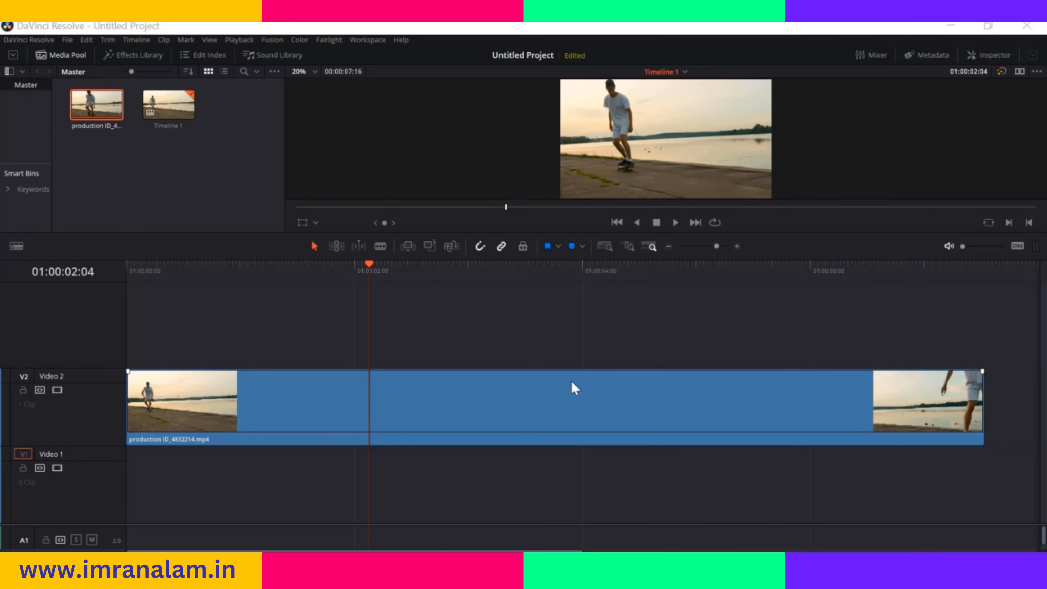
# Show the retime controls on the skateboarder clip and review its available speed options, including Speed Ramp
pyautogui.rightClick(457, 393)
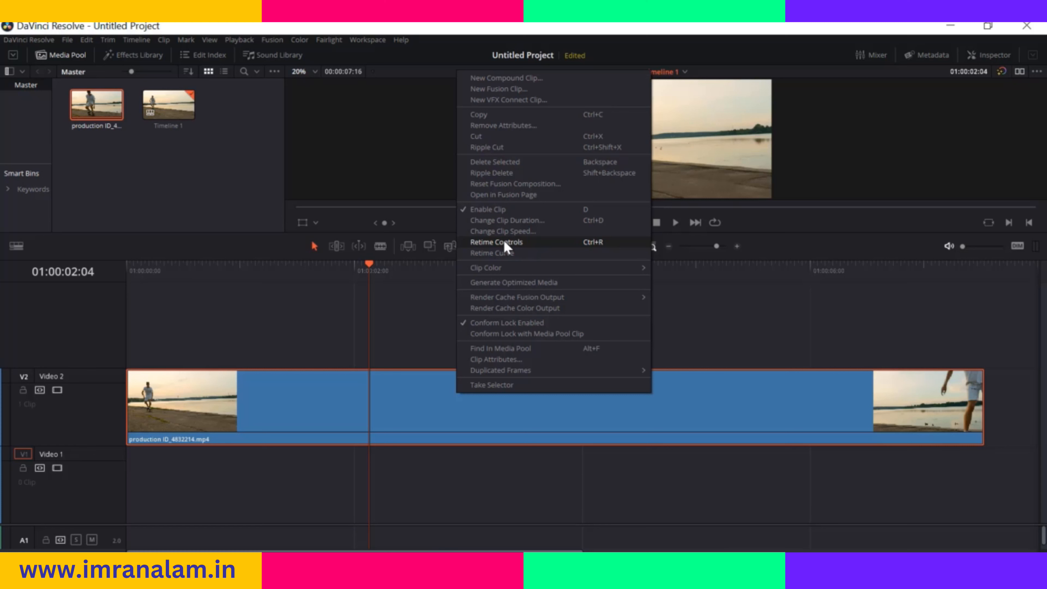
pyautogui.click(541, 241)
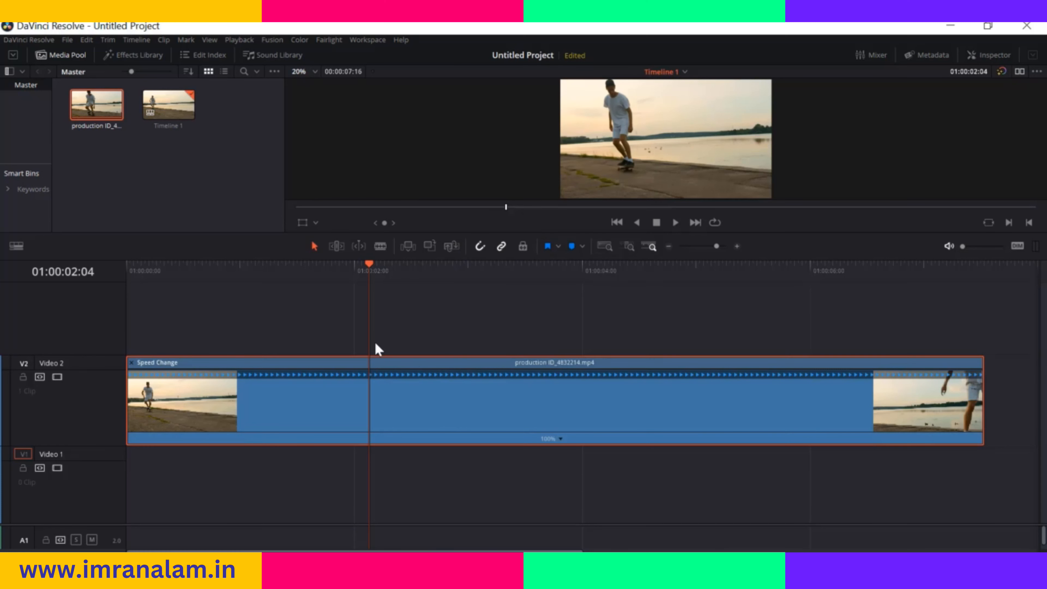
pyautogui.click(560, 438)
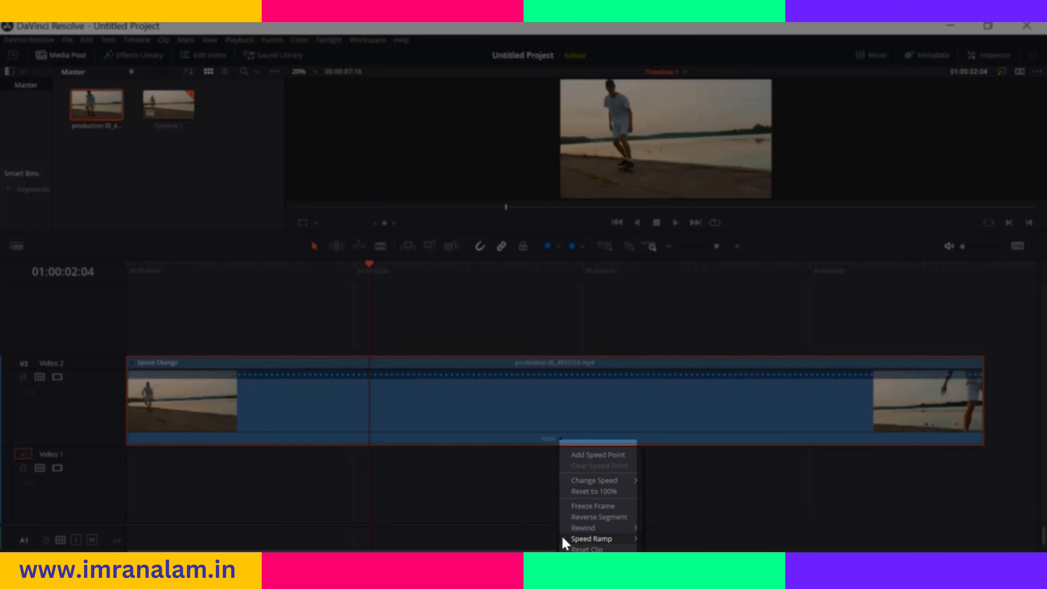
pyautogui.moveTo(605, 543)
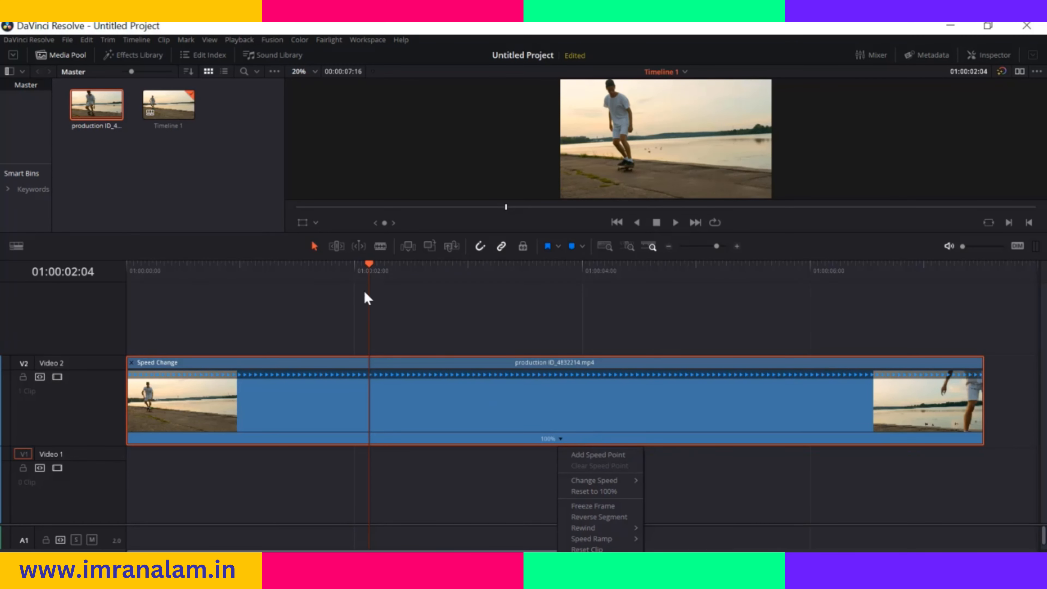
# Add speed points to the skateboarder clip at 01:00:02:10 and about 3.5 seconds in
pyautogui.moveTo(369, 267); pyautogui.dragTo(391, 268)
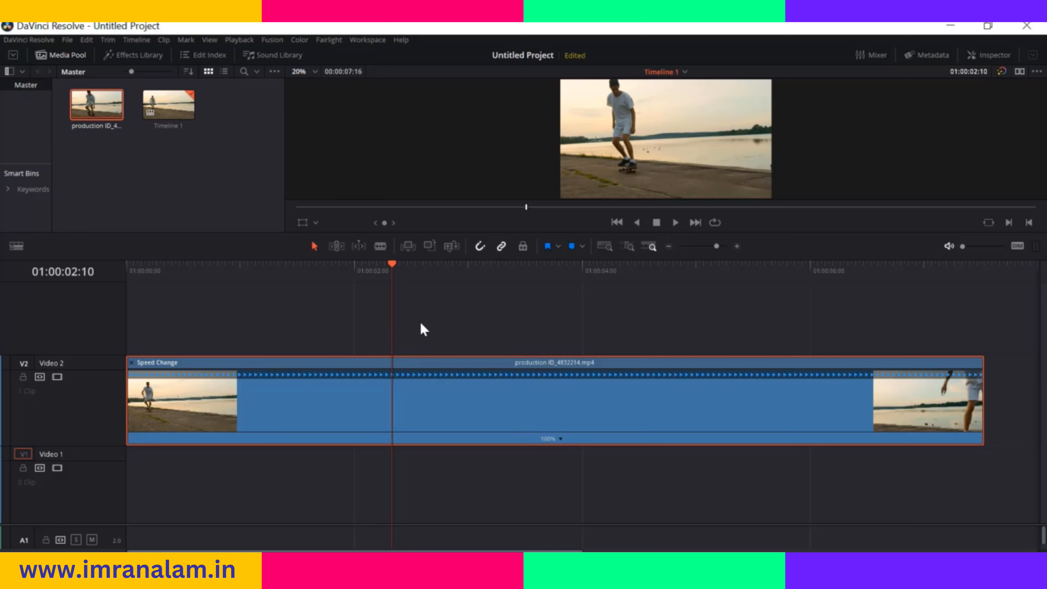
pyautogui.click(560, 443)
pyautogui.click(578, 454)
pyautogui.moveTo(393, 270); pyautogui.dragTo(533, 274)
pyautogui.click(690, 440)
pyautogui.click(706, 454)
# Try a freeze frame at 01:00:02:10 on the segment between the speed points, preview it, and undo it
pyautogui.moveTo(534, 267); pyautogui.dragTo(392, 290)
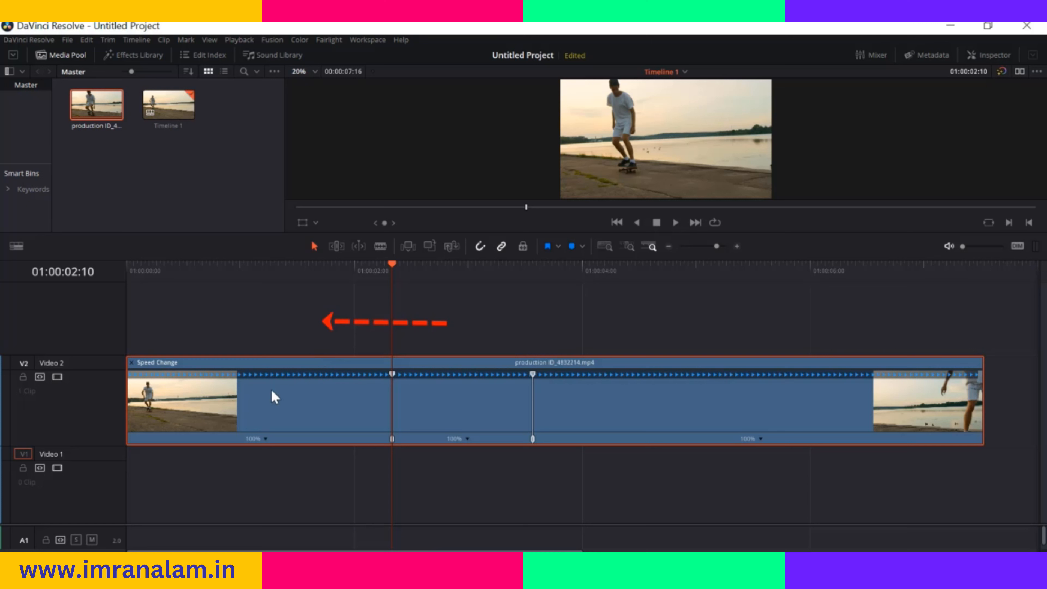
pyautogui.click(467, 439)
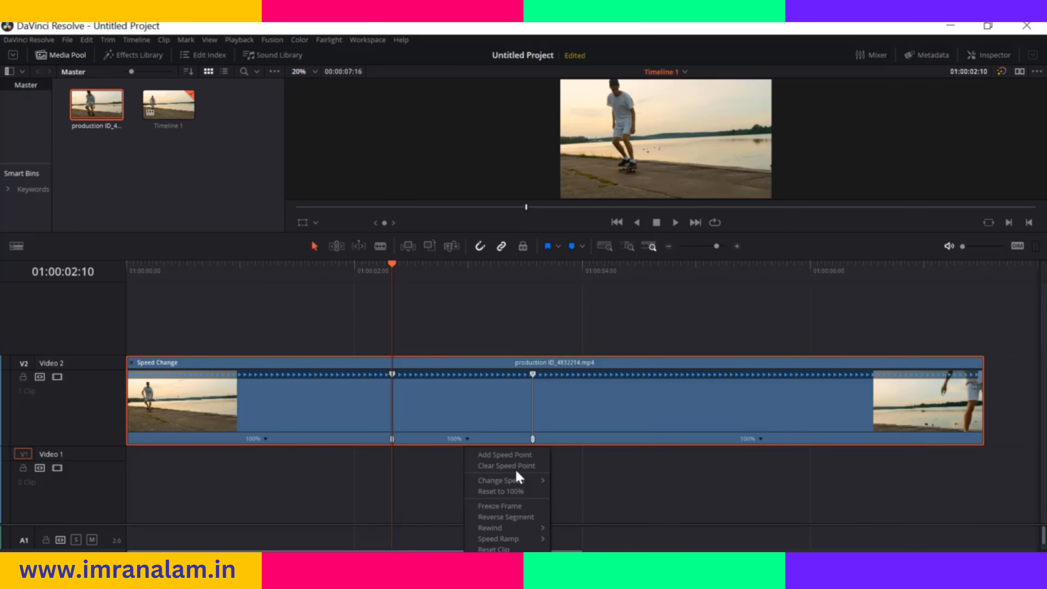
pyautogui.click(510, 508)
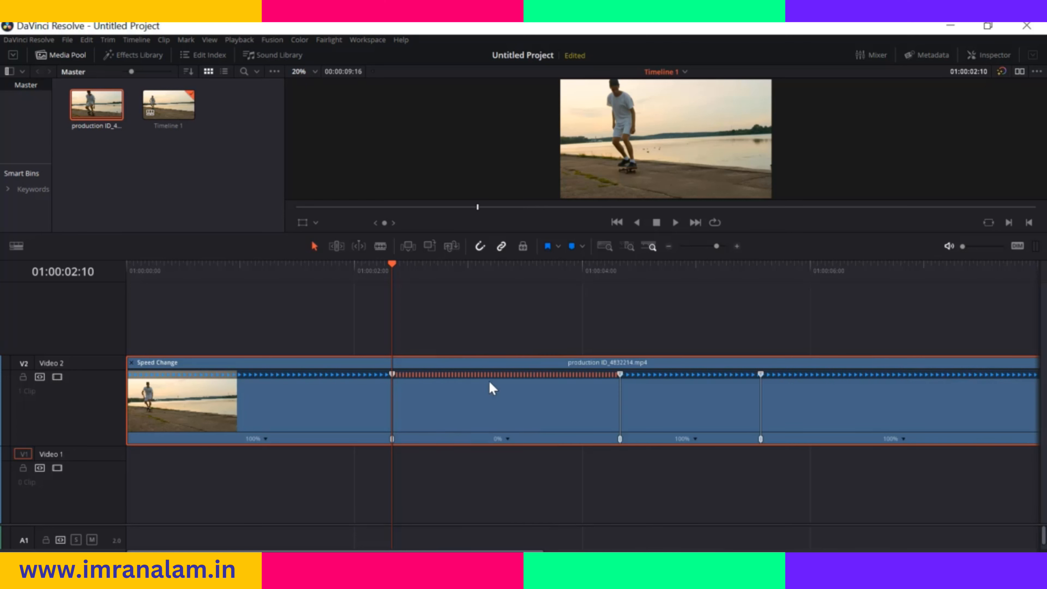
pyautogui.moveTo(391, 266); pyautogui.dragTo(226, 286)
pyautogui.press('space')
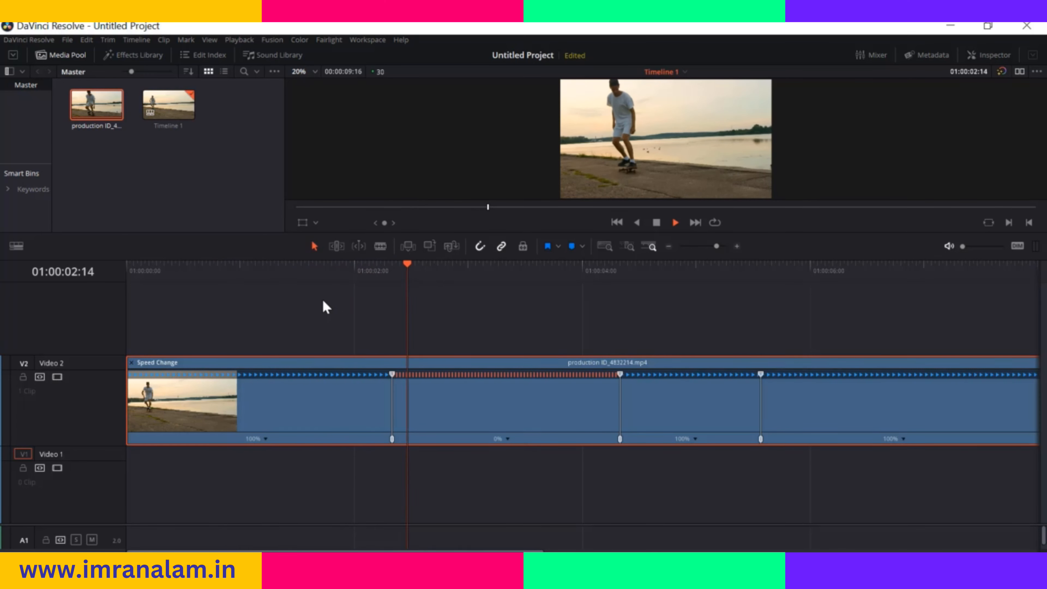
pyautogui.press('space')
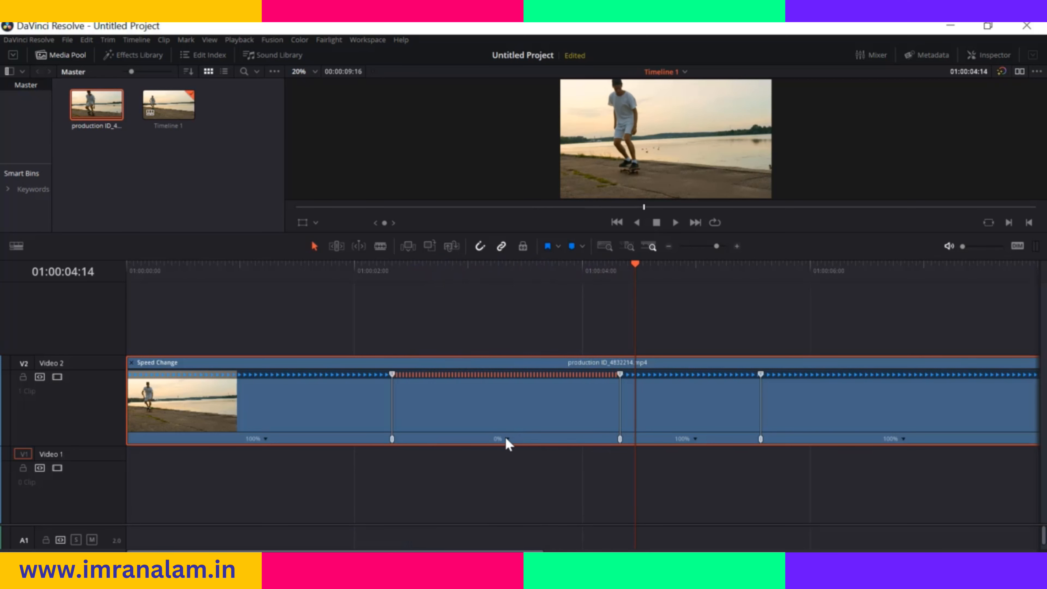
pyautogui.hotkey('ctrl', 'z')
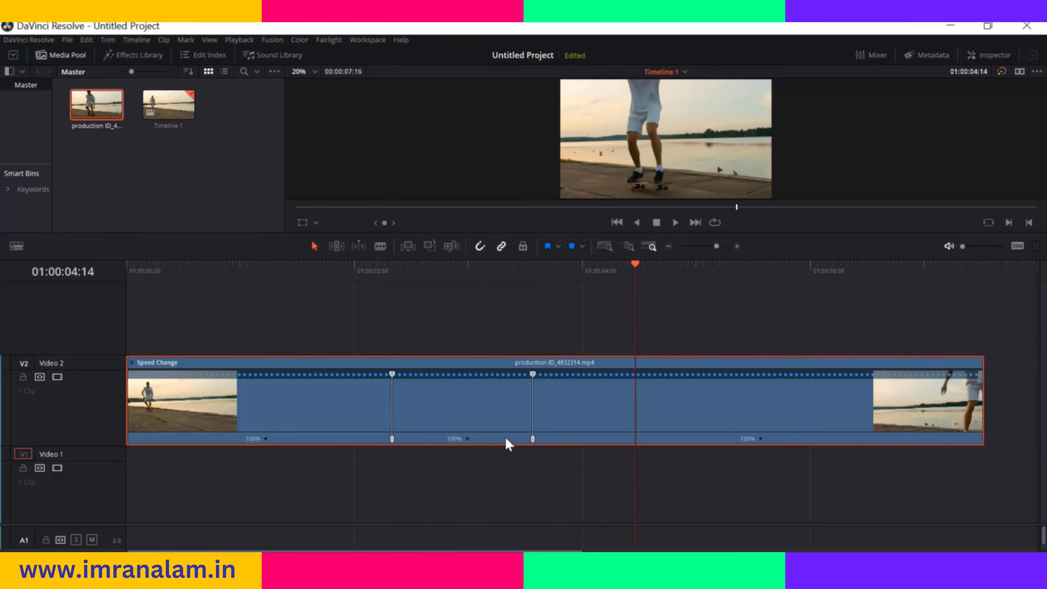
# Reverse the segment between the two speed points and play the clip from 01:00:00:22 to its end
pyautogui.click(467, 438)
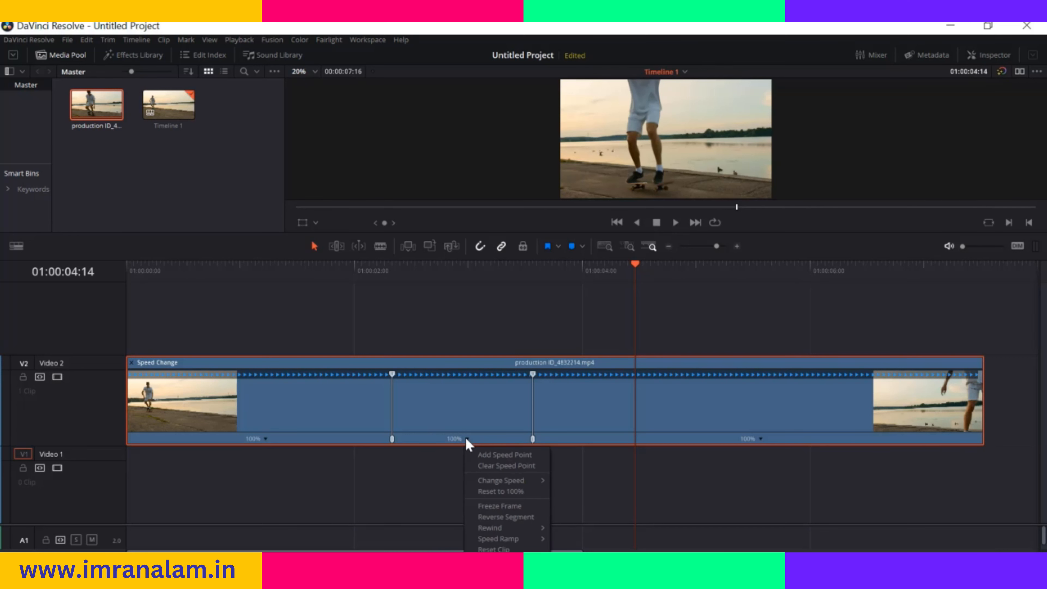
pyautogui.click(510, 520)
pyautogui.moveTo(636, 264); pyautogui.dragTo(214, 326)
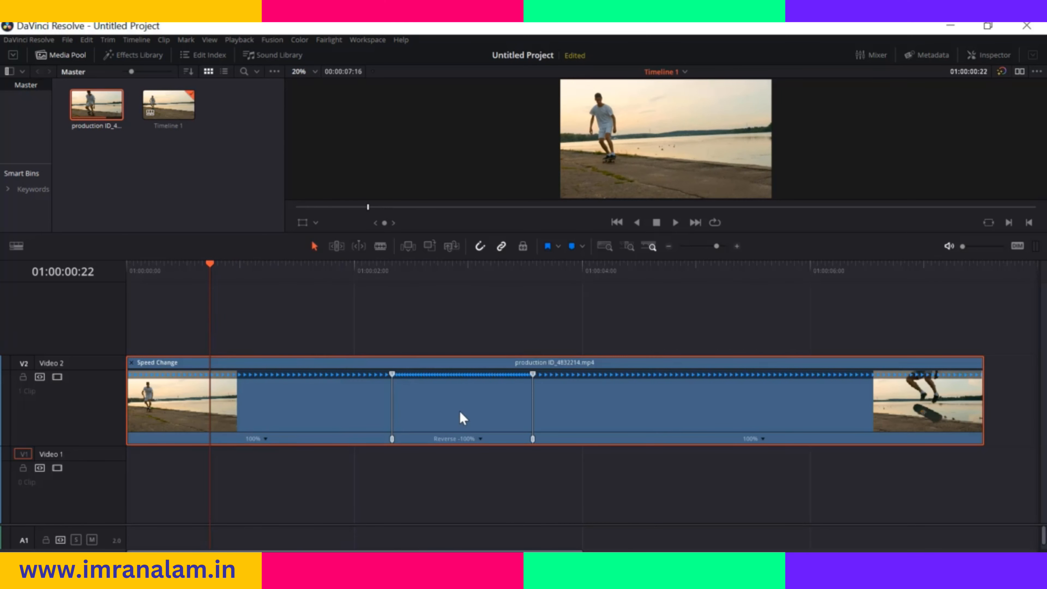
pyautogui.press('space')
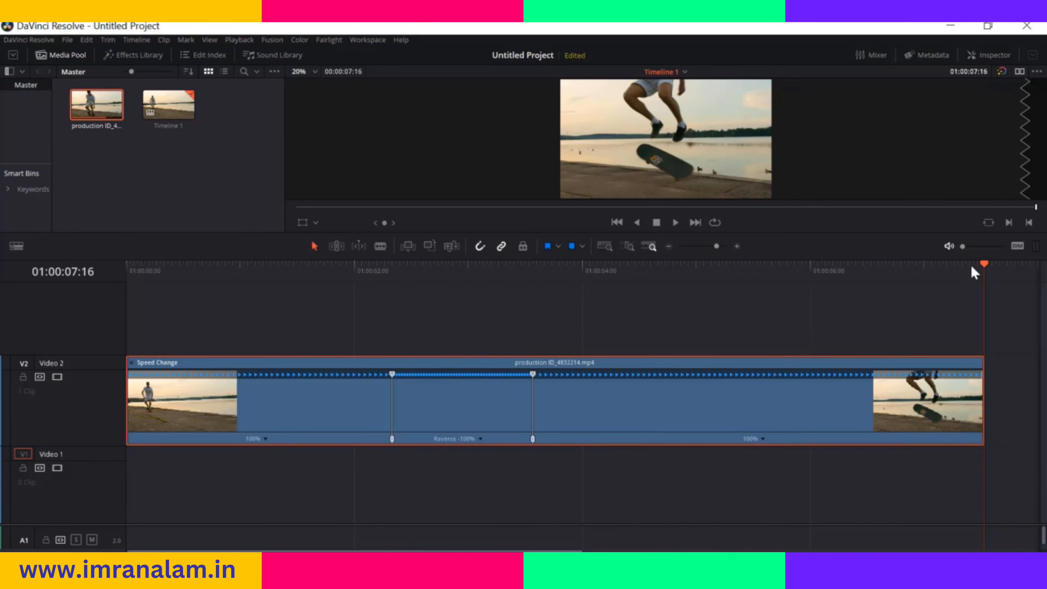
# Move the playhead to 01:00:02:05 and reset the skateboarder clip to clear all its speed changes
pyautogui.moveTo(982, 262); pyautogui.dragTo(465, 451)
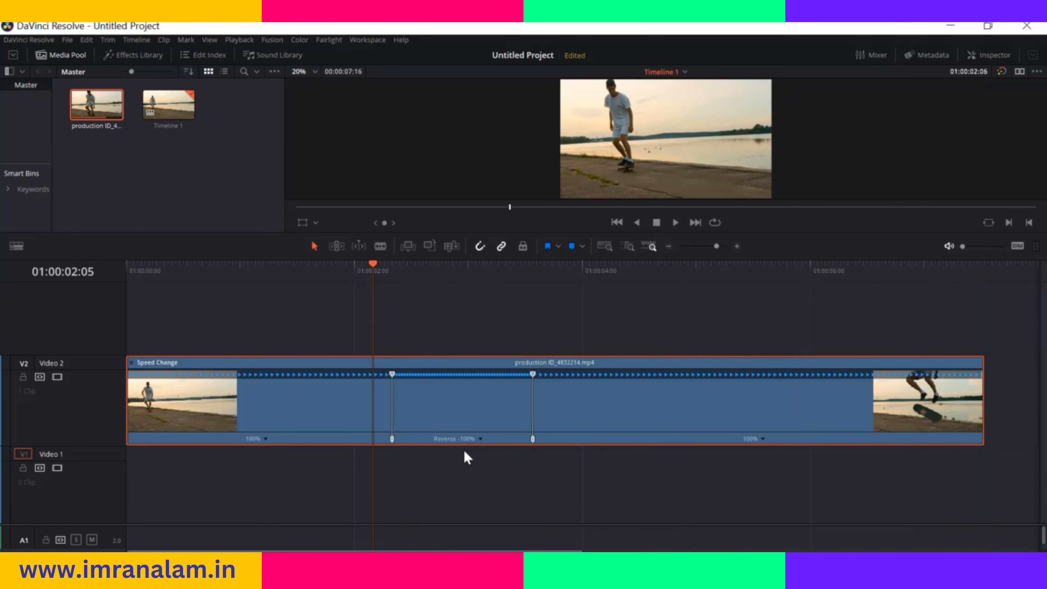
pyautogui.click(480, 438)
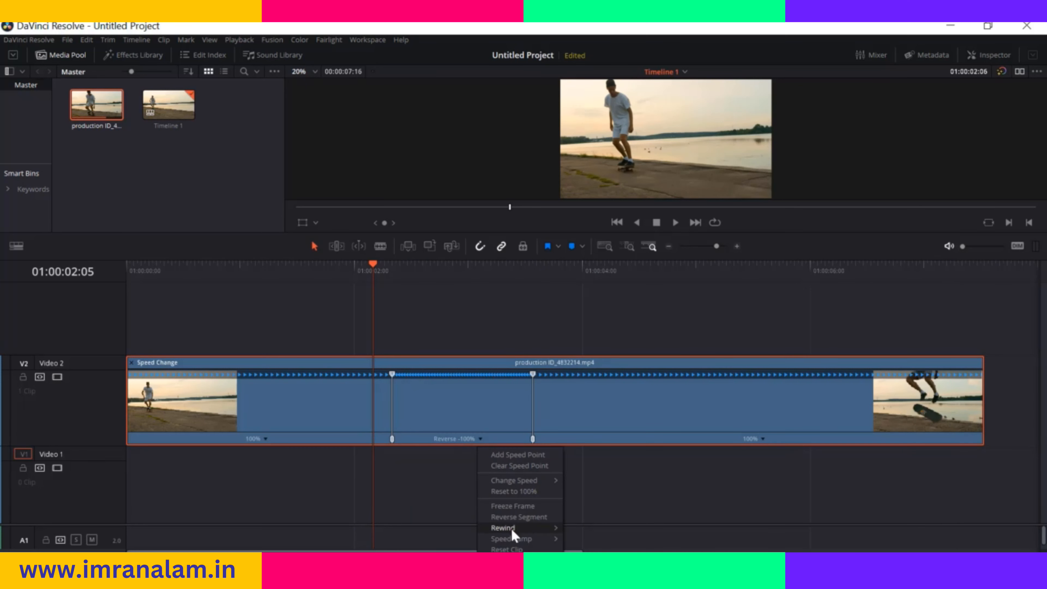
pyautogui.click(517, 551)
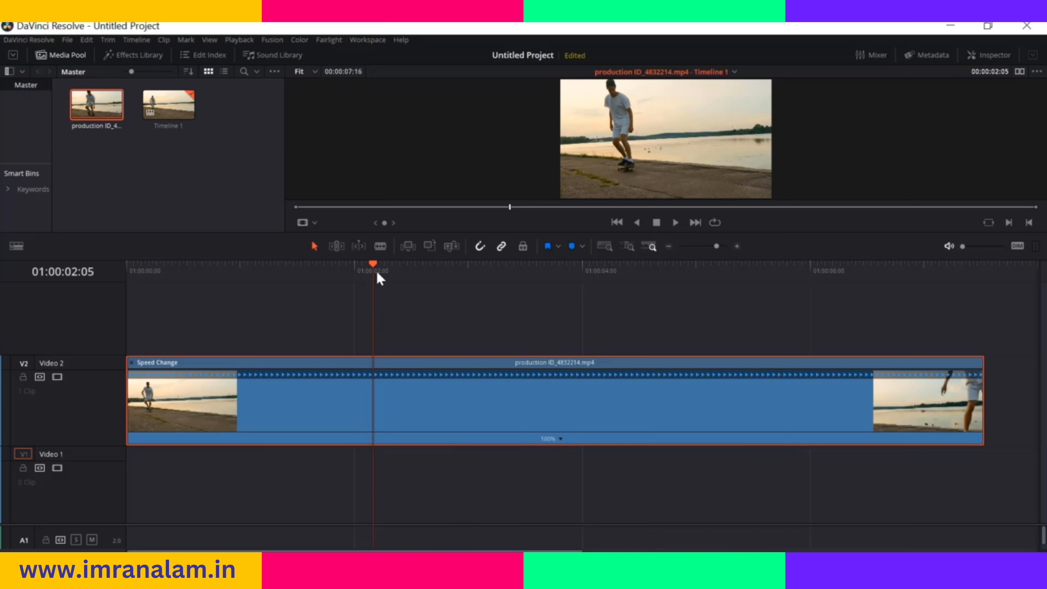
# Add speed points to the skateboarder clip at 01:00:02:05 and 01:00:03:01
pyautogui.click(560, 439)
pyautogui.click(571, 456)
pyautogui.moveTo(375, 271); pyautogui.dragTo(471, 274)
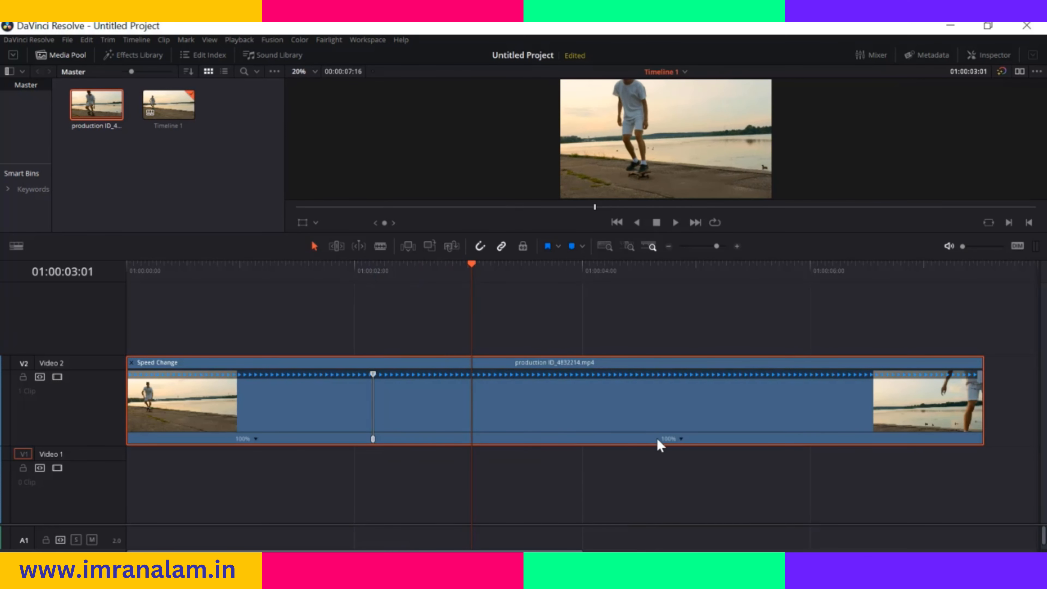
pyautogui.click(681, 439)
pyautogui.click(696, 455)
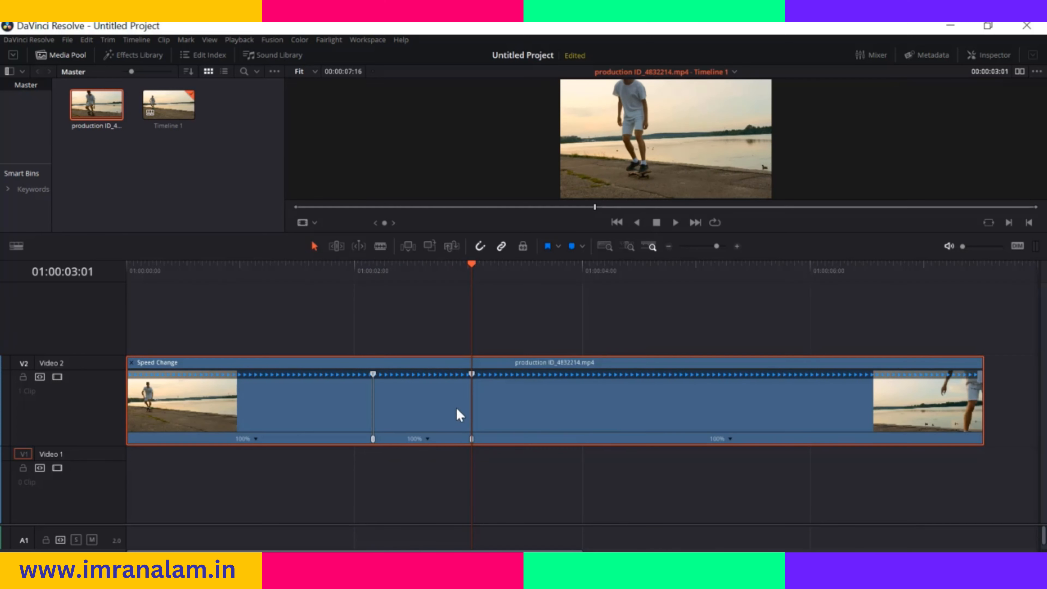
# Apply a 50% rewind to the segment between the speed points and preview the clip from 01:00:00:24
pyautogui.click(427, 438)
pyautogui.moveTo(474, 528)
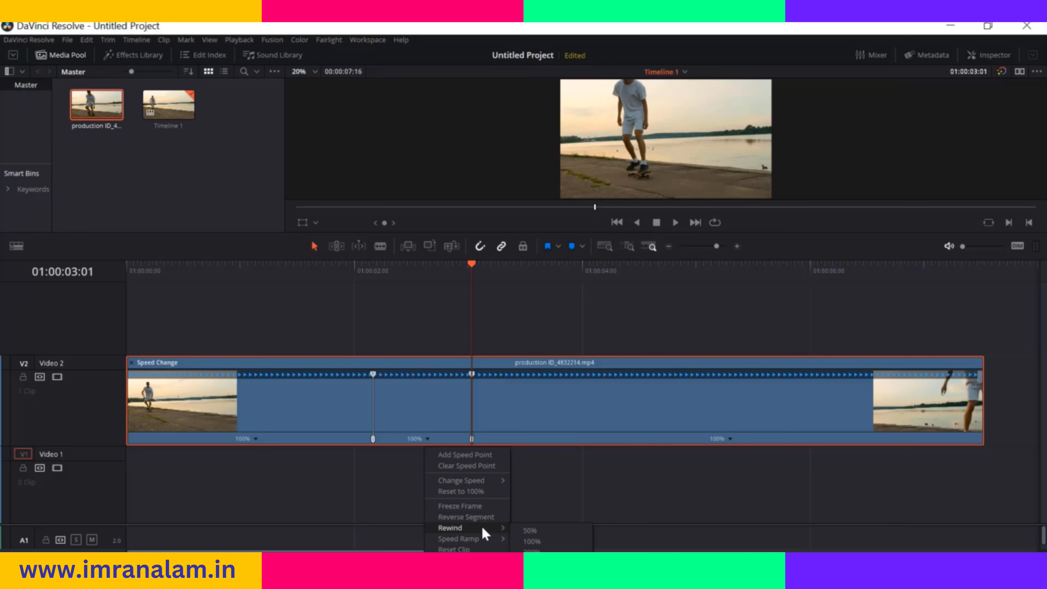
pyautogui.click(536, 530)
pyautogui.moveTo(475, 270); pyautogui.dragTo(216, 303)
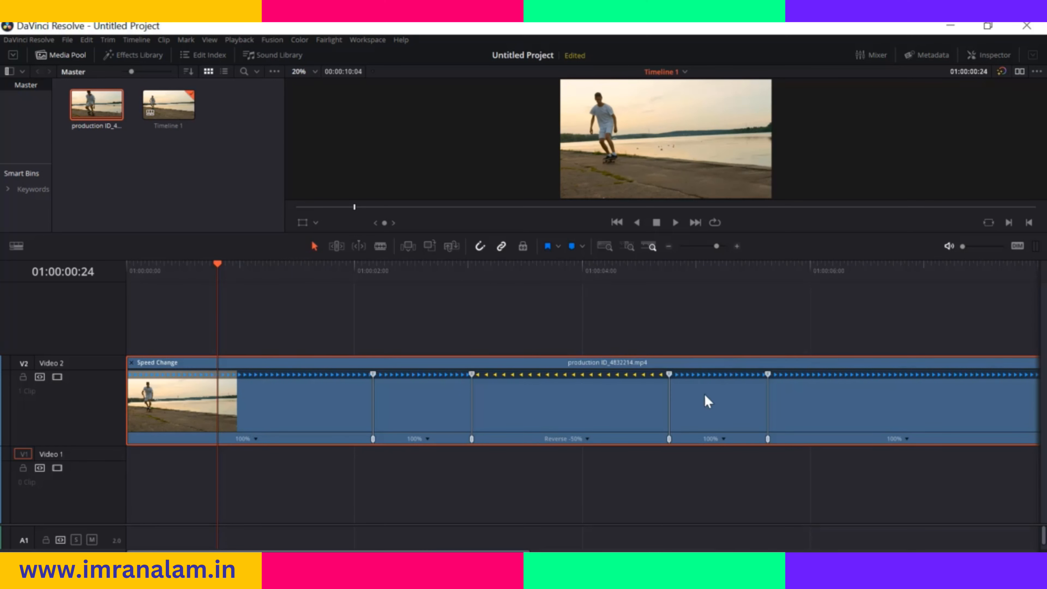
pyautogui.press('space')
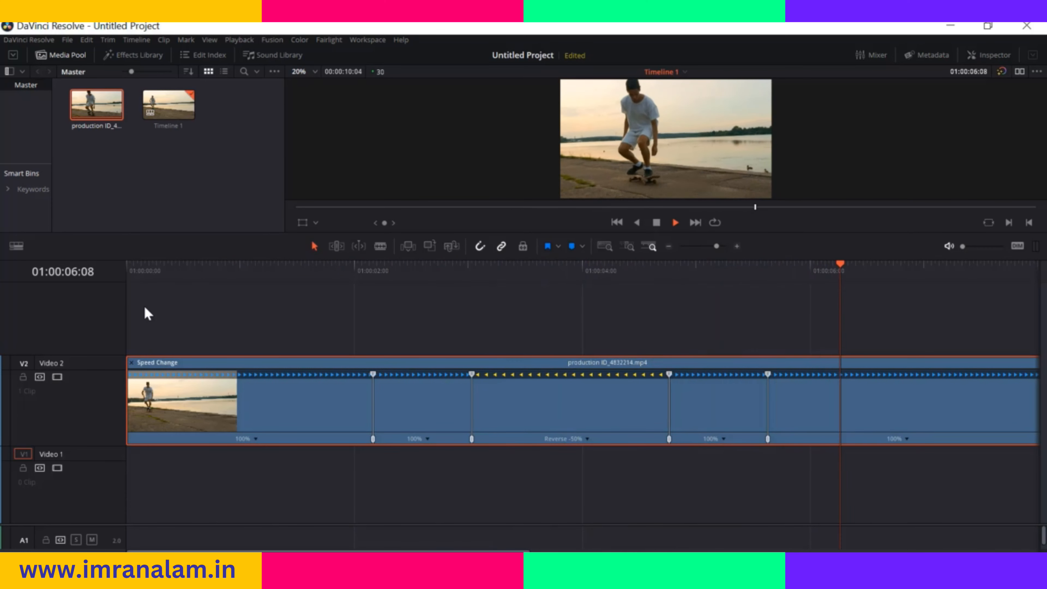
pyautogui.press('space')
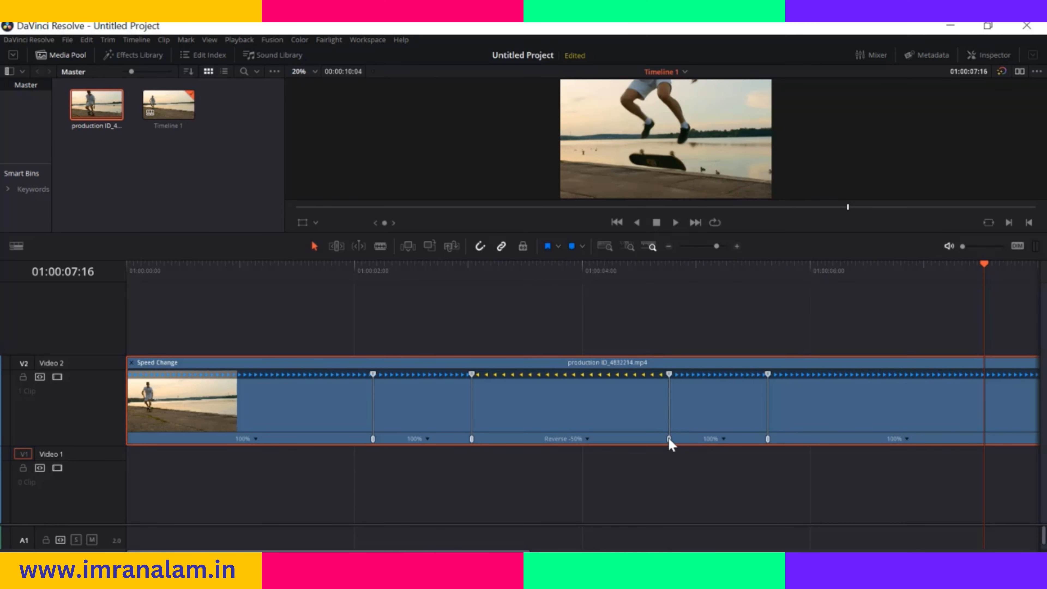
# Shorten the reversed segment to a speed of -100% using its end speed point, and return the playhead to 01:00:01:23
pyautogui.moveTo(669, 374); pyautogui.dragTo(571, 380)
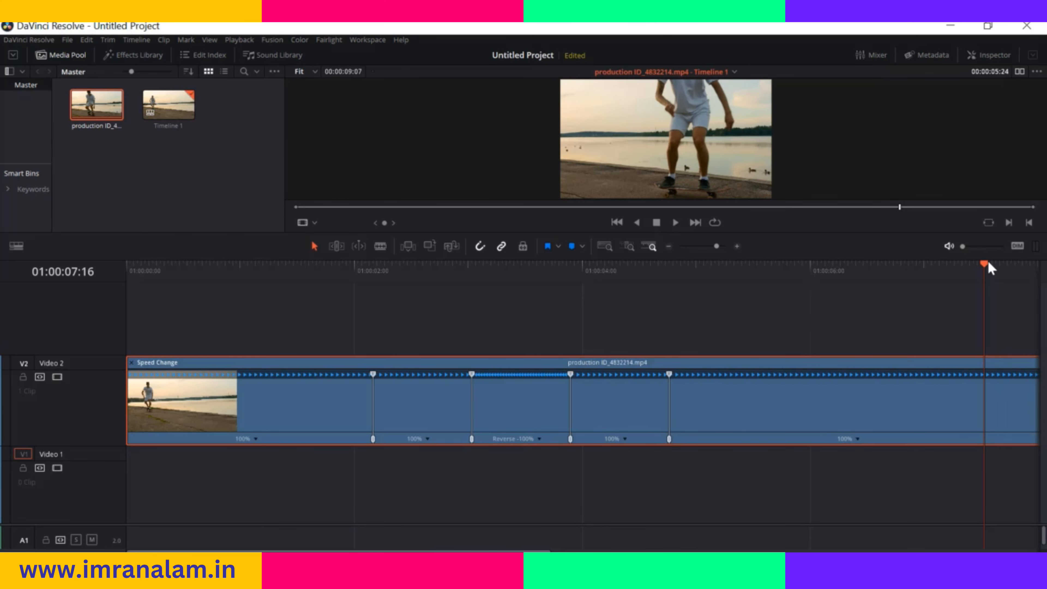
pyautogui.moveTo(984, 264); pyautogui.dragTo(310, 342)
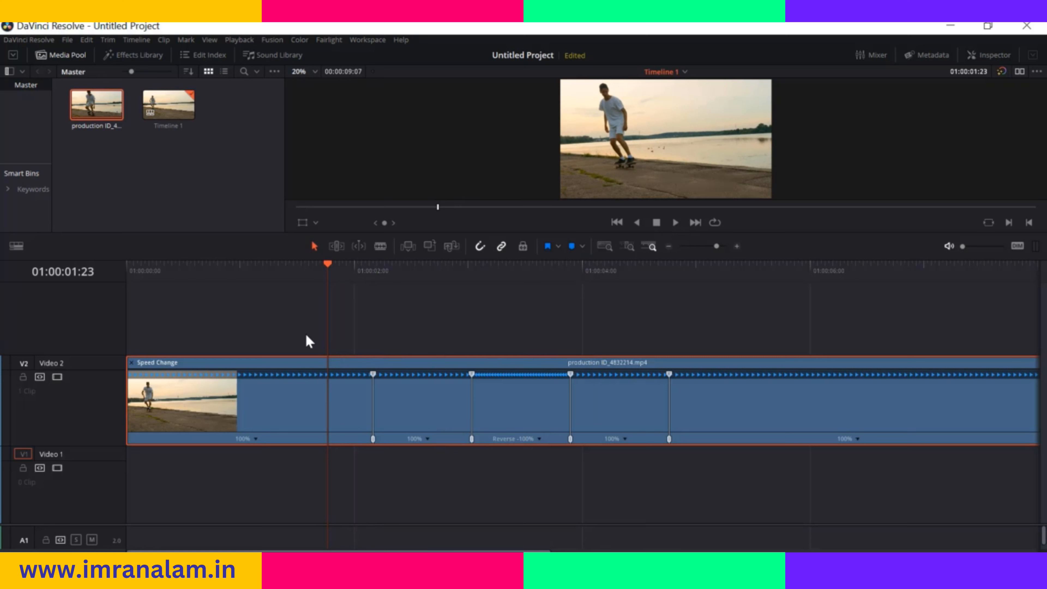
# Preview the rewind section of the skateboarder clip from 01:00:01:23 and return the playhead to 01:00:00:27
pyautogui.press('space')
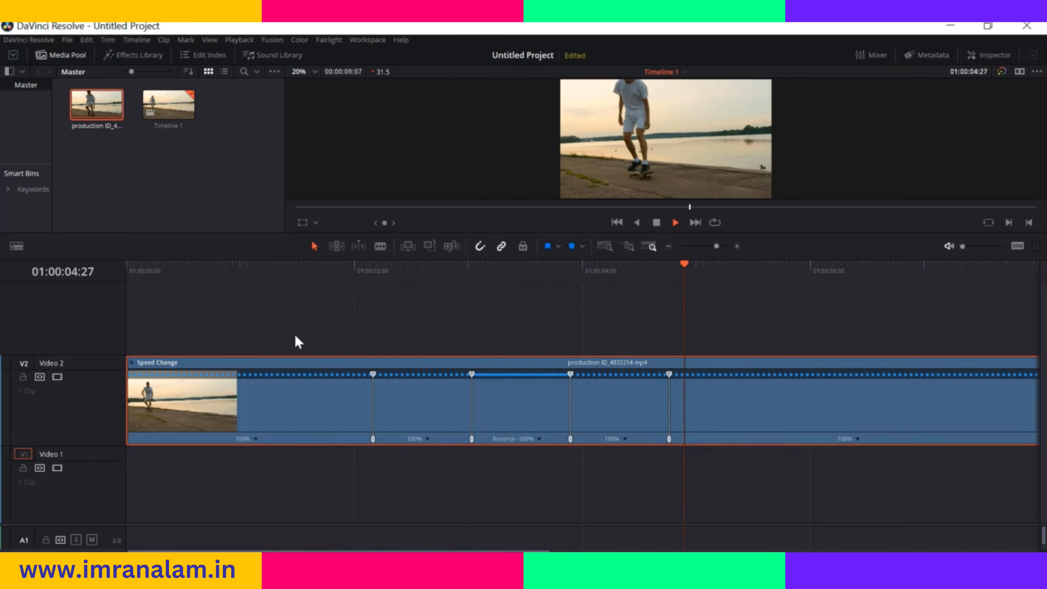
pyautogui.click(901, 266)
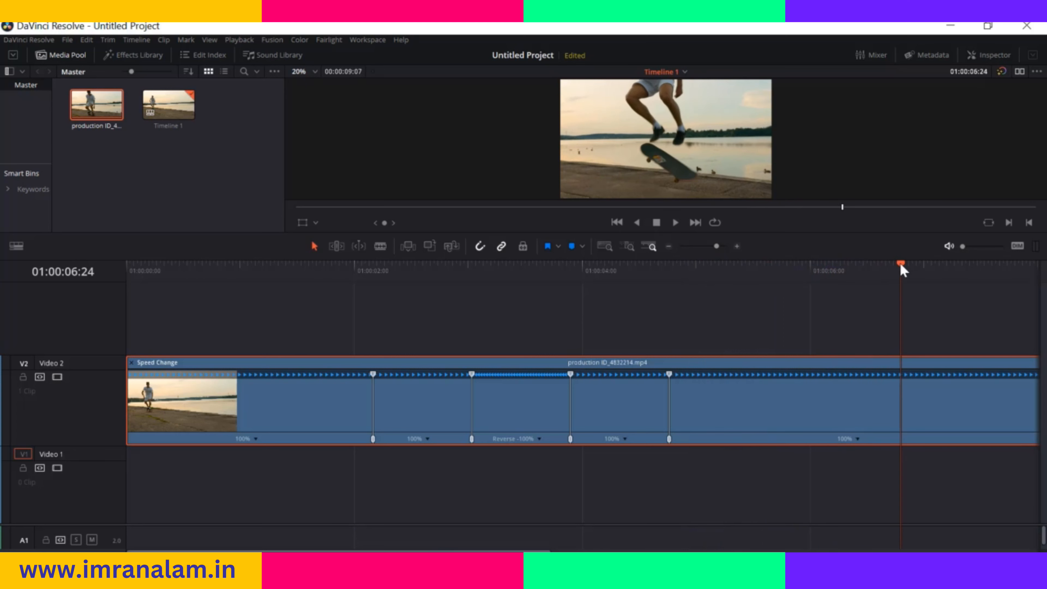
pyautogui.moveTo(901, 270); pyautogui.dragTo(230, 339)
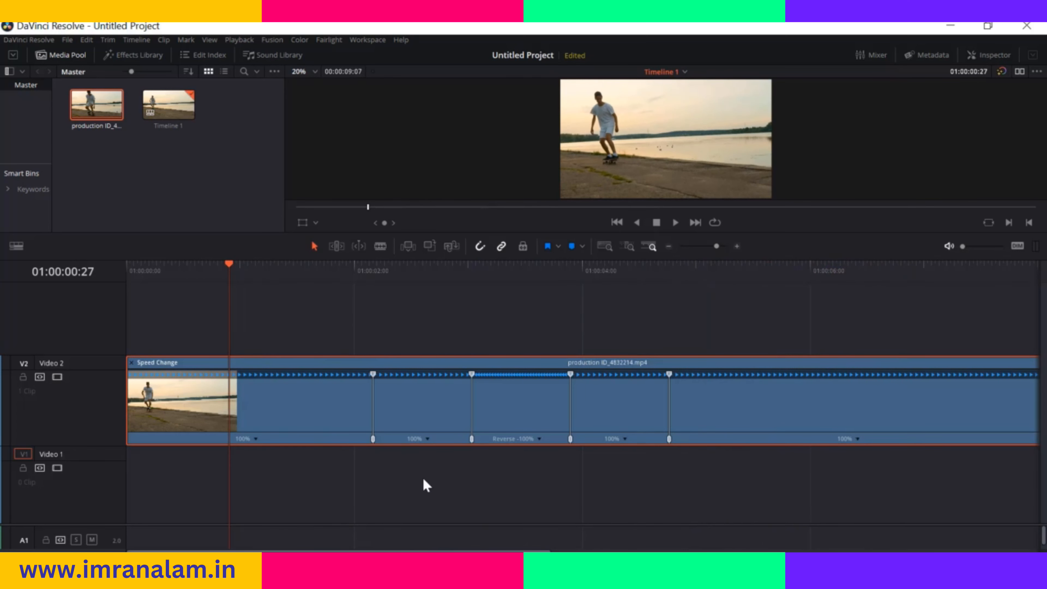
# Slow the segment just before the reversed one to 25% speed and preview the clip from 01:00:01:00
pyautogui.click(427, 439)
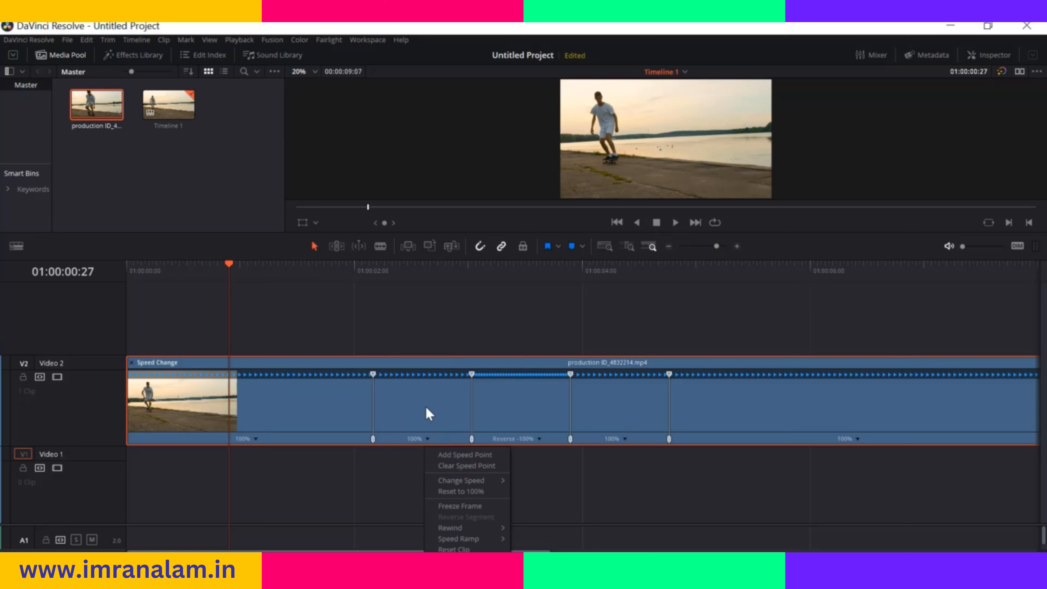
pyautogui.moveTo(479, 478)
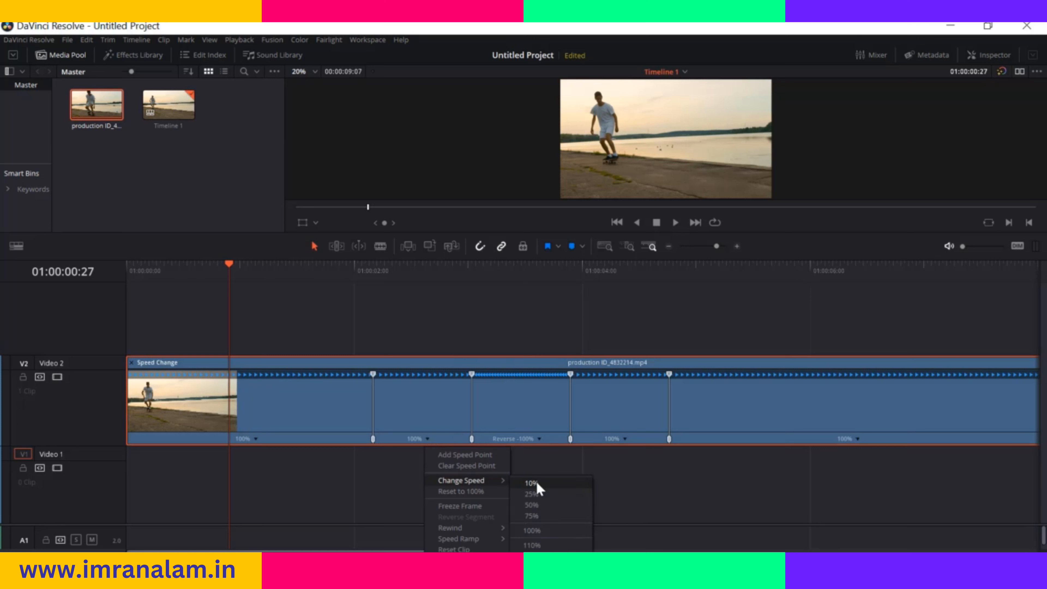
pyautogui.click(536, 494)
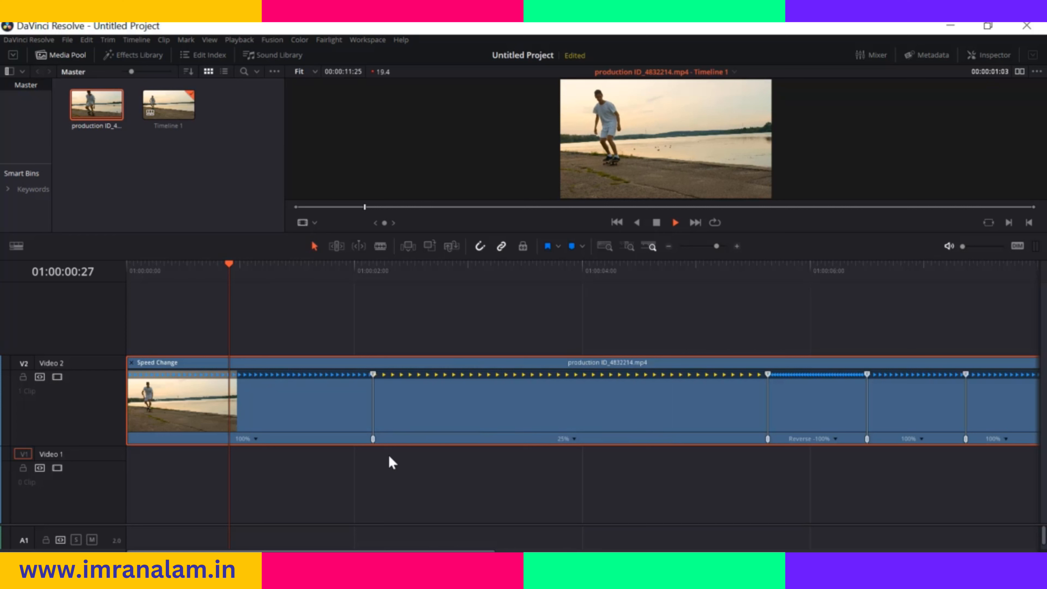
pyautogui.click(241, 266)
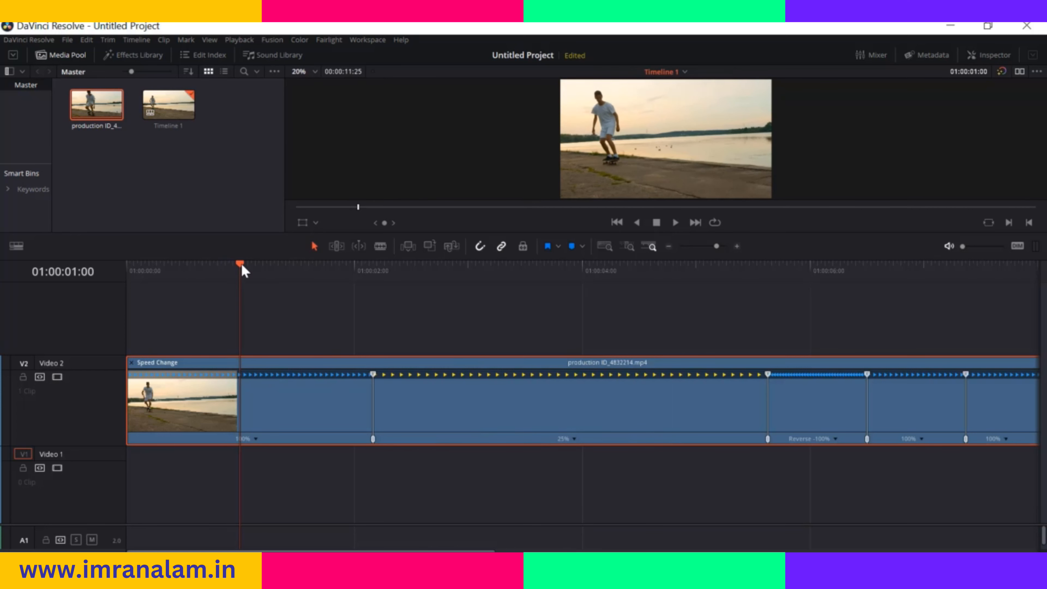
pyautogui.press('space')
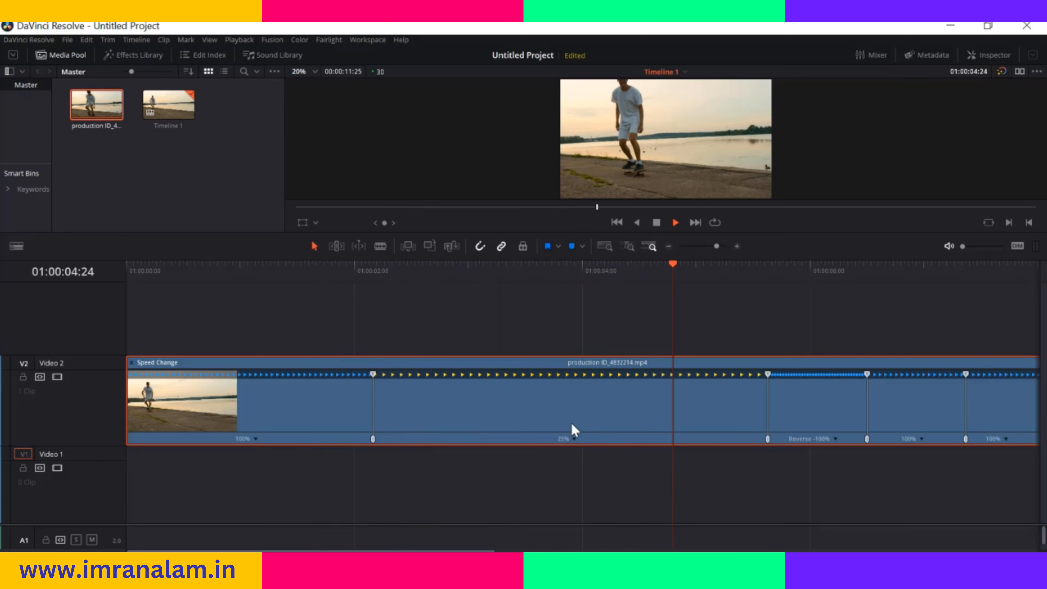
pyautogui.press('space')
pyautogui.moveTo(823, 266); pyautogui.dragTo(233, 345)
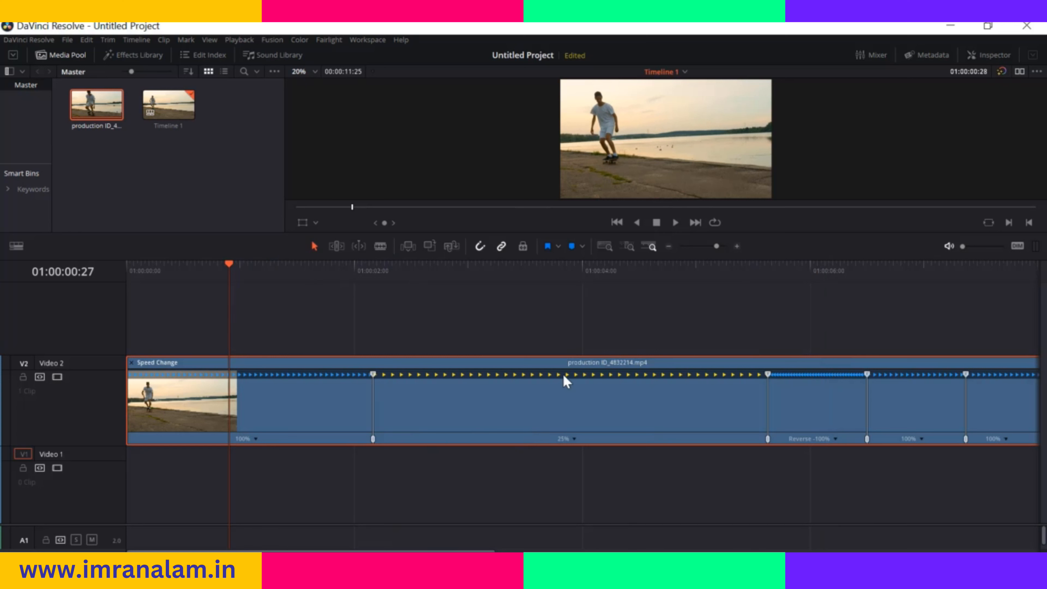
# Reset the skateboarder clip to clear its speed points and speed changes
pyautogui.rightClick(575, 443)
pyautogui.click(512, 430)
pyautogui.click(574, 439)
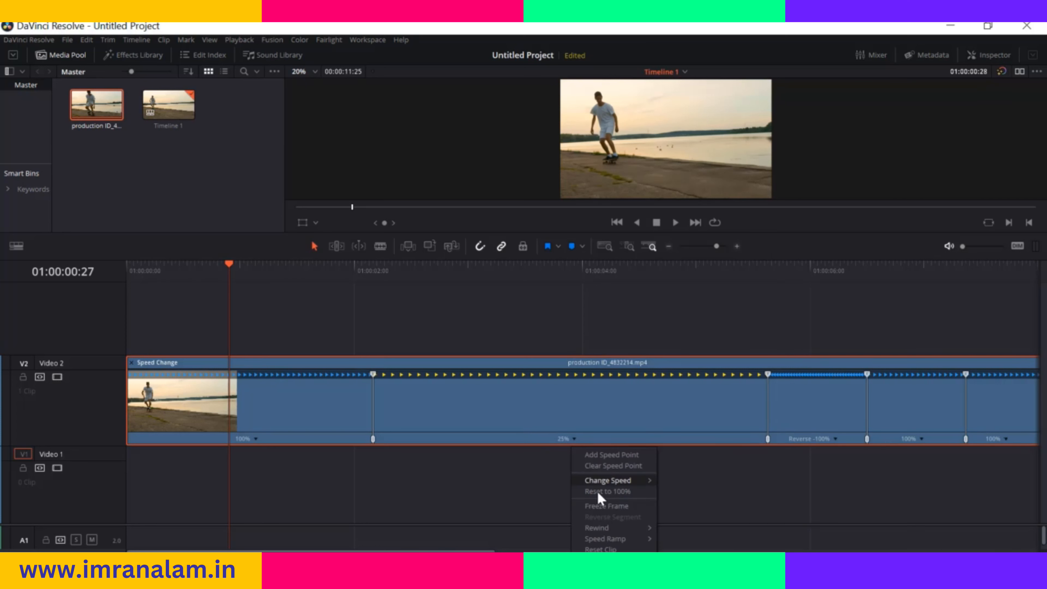
pyautogui.click(611, 549)
# Add speed points to the skateboarder clip at 01:00:04:07 and 01:00:05:19
pyautogui.press('space')
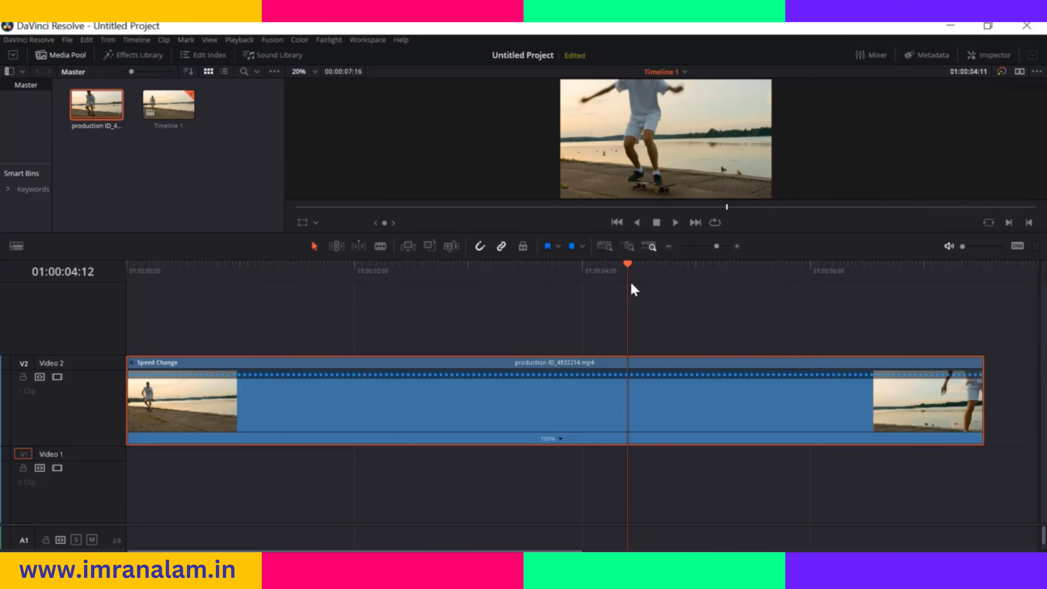
pyautogui.click(631, 292)
pyautogui.moveTo(628, 291); pyautogui.dragTo(612, 295)
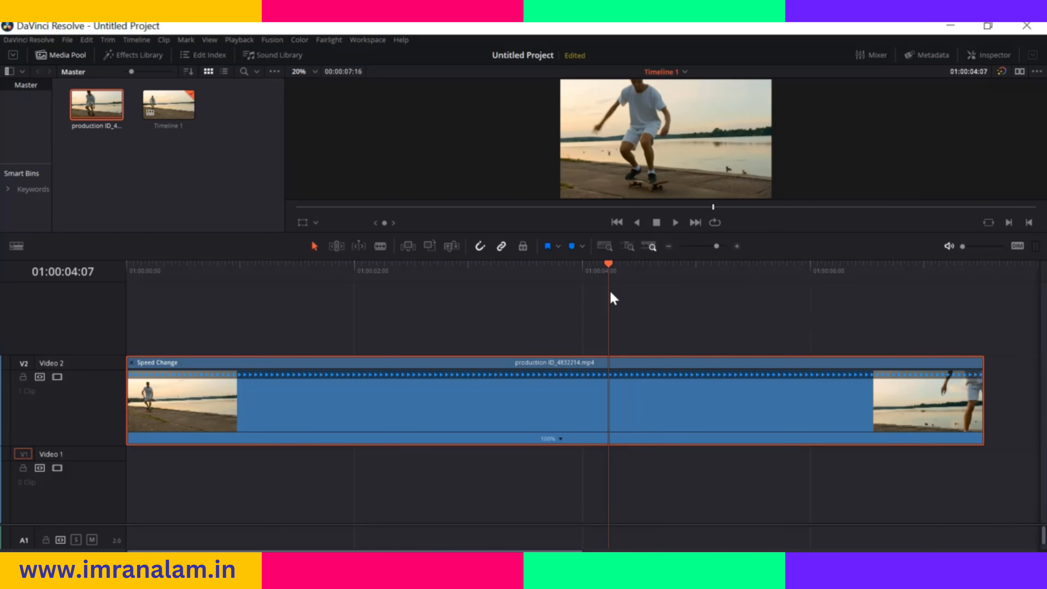
pyautogui.click(560, 438)
pyautogui.click(576, 450)
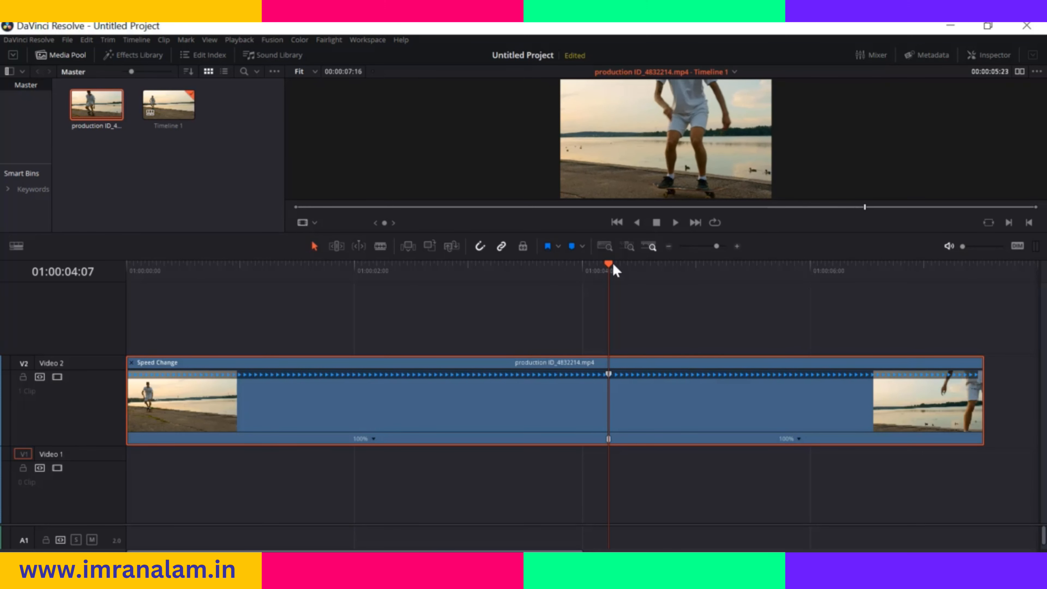
pyautogui.press('Left')
pyautogui.press('Left')
pyautogui.press('Left')
pyautogui.press('Left')
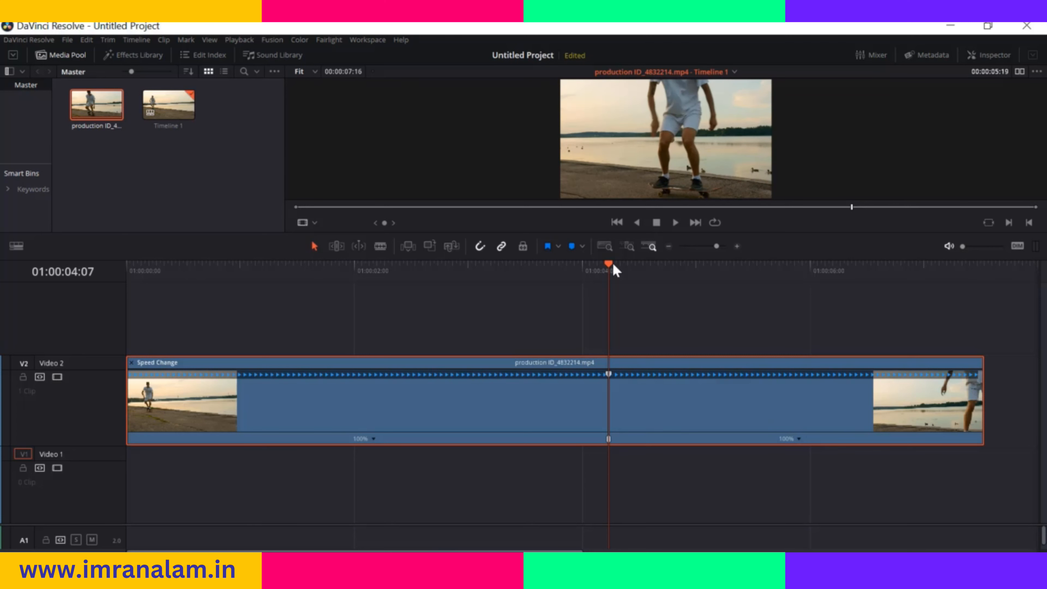
pyautogui.moveTo(609, 268); pyautogui.dragTo(773, 285)
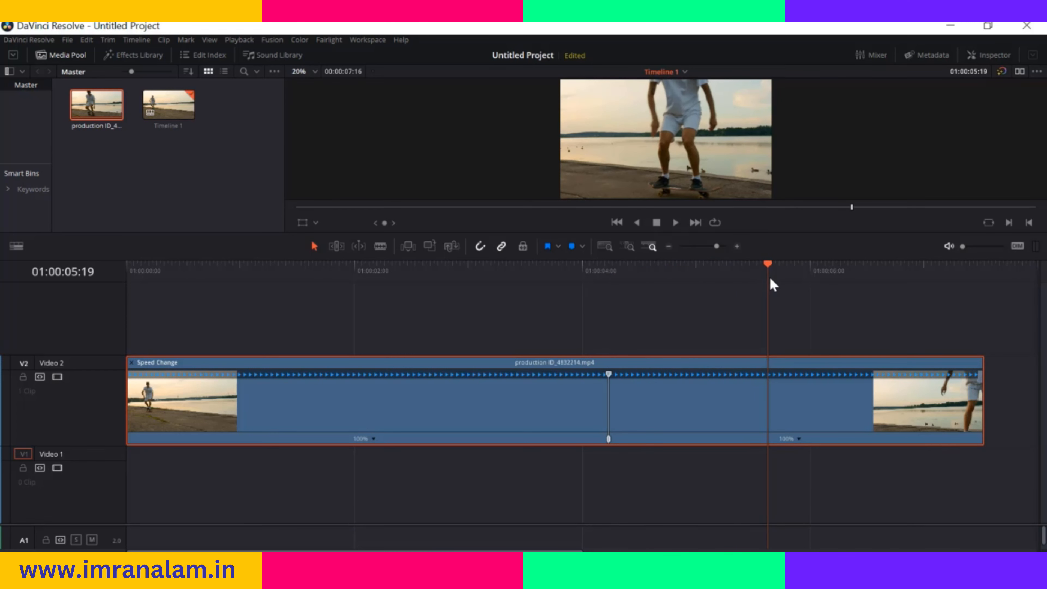
pyautogui.click(798, 439)
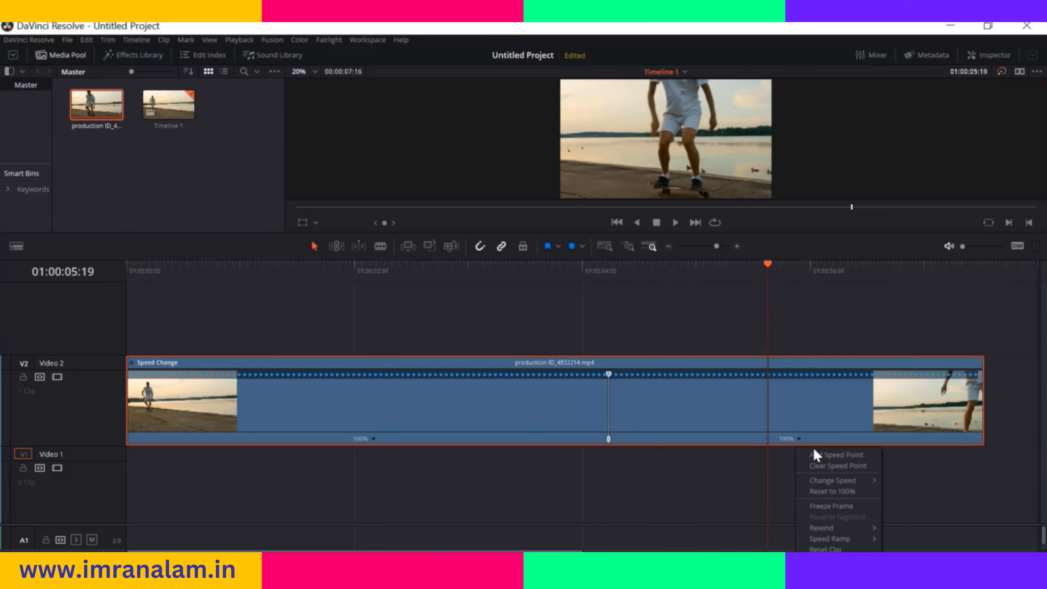
pyautogui.click(818, 455)
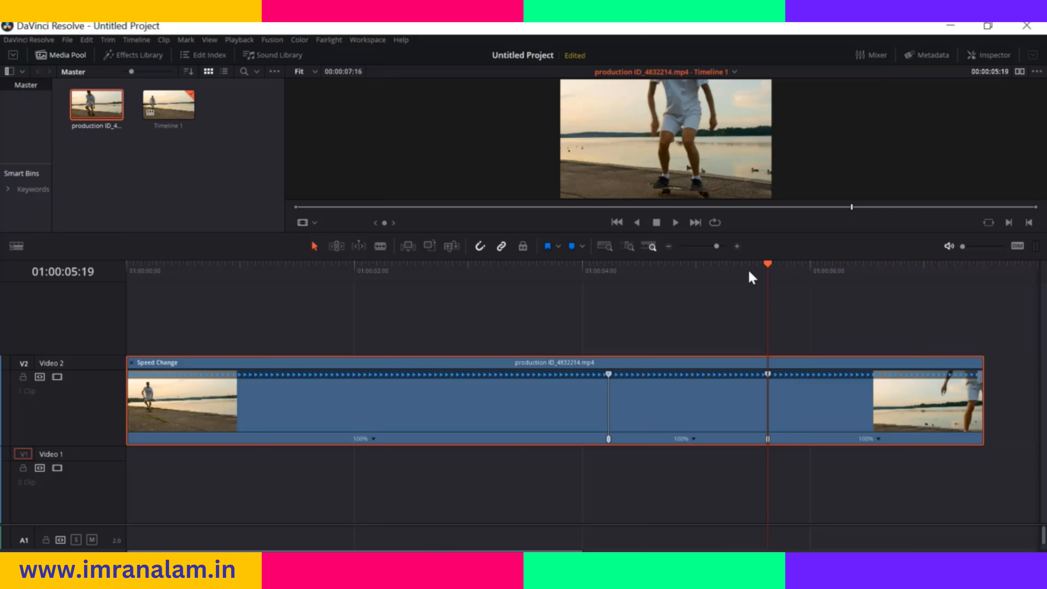
# Set the segment between the two speed points to 25% speed and preview the clip from its start
pyautogui.click(486, 268)
pyautogui.click(694, 438)
pyautogui.moveTo(740, 481)
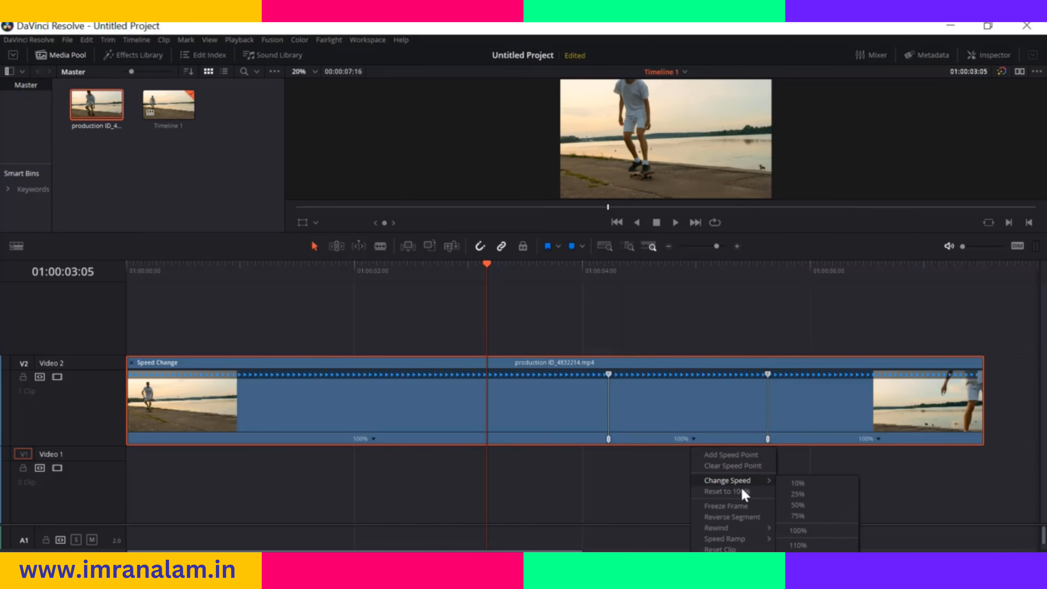
pyautogui.click(804, 494)
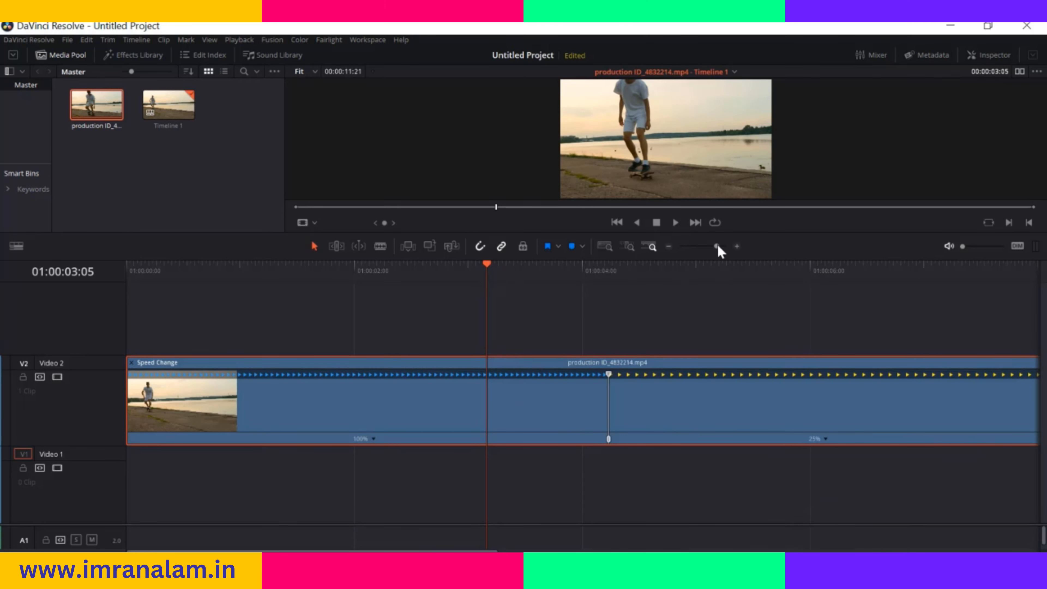
pyautogui.click(668, 247)
pyautogui.moveTo(305, 268); pyautogui.dragTo(114, 304)
pyautogui.press('space')
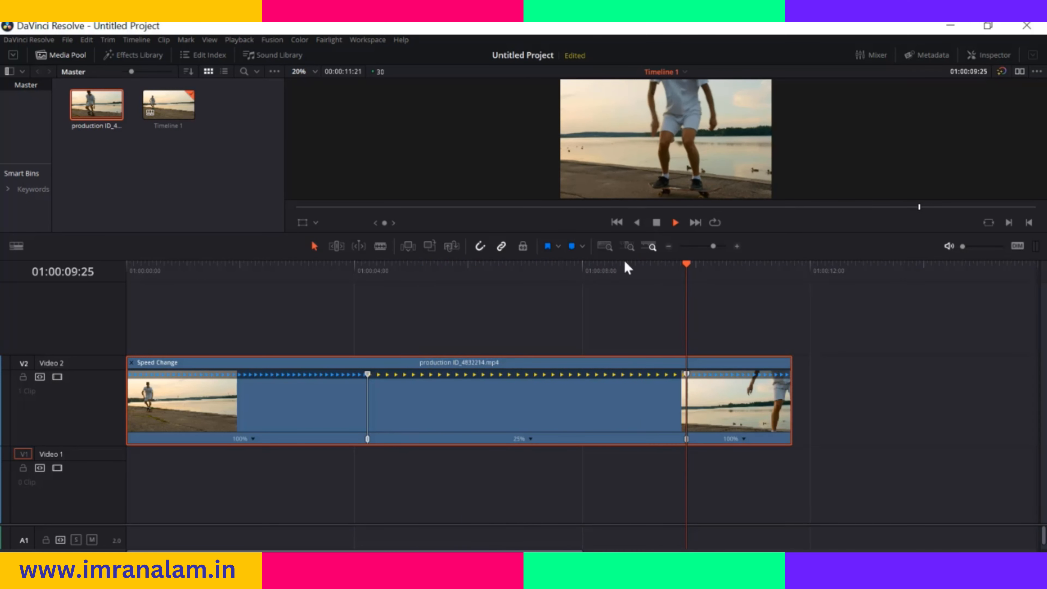
pyautogui.press('space')
# Move the playhead to 01:00:03:05 and show the retime curve of the skateboarder clip
pyautogui.moveTo(713, 268); pyautogui.dragTo(308, 304)
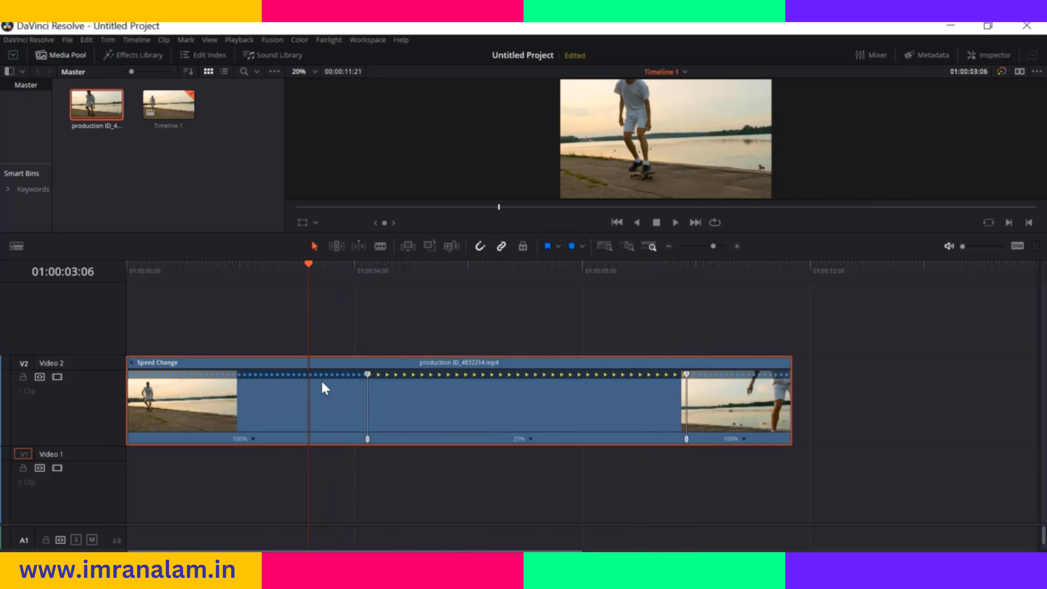
pyautogui.moveTo(307, 267)
pyautogui.mouseDown()
pyautogui.moveTo(413, 269)
pyautogui.moveTo(306, 274)
pyautogui.mouseUp()
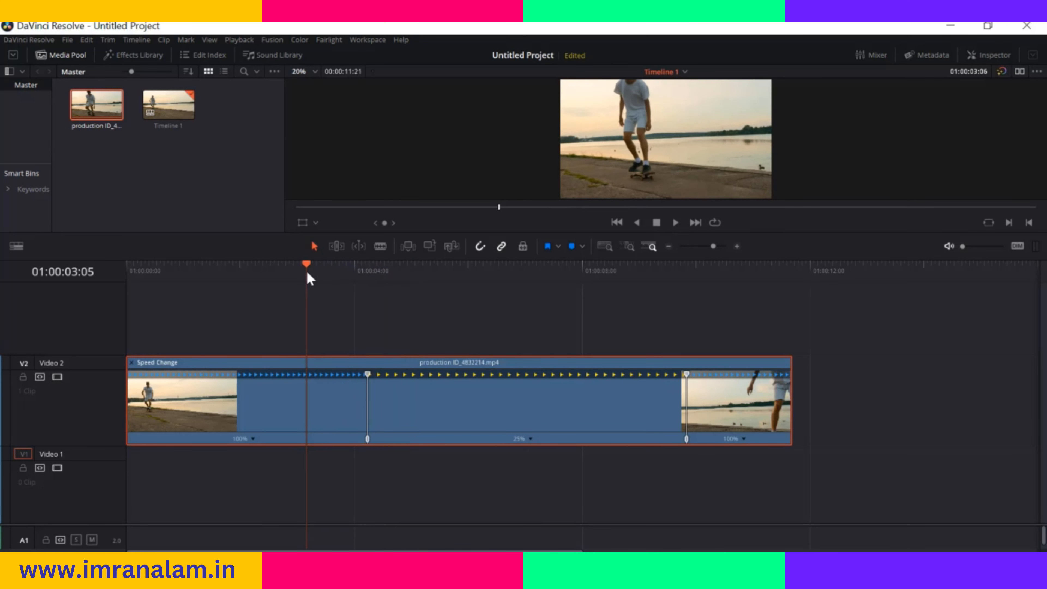
pyautogui.rightClick(340, 400)
pyautogui.click(374, 267)
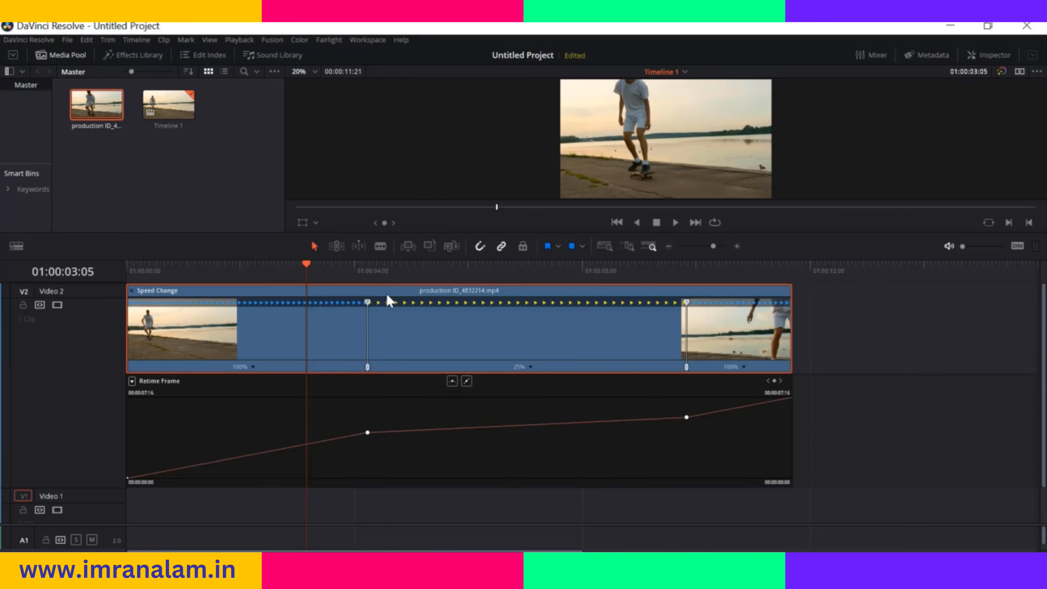
# Smooth the retime curve at the first speed point, extend its handle to the clip's start, and preview the clip from the beginning
pyautogui.click(368, 432)
pyautogui.click(452, 381)
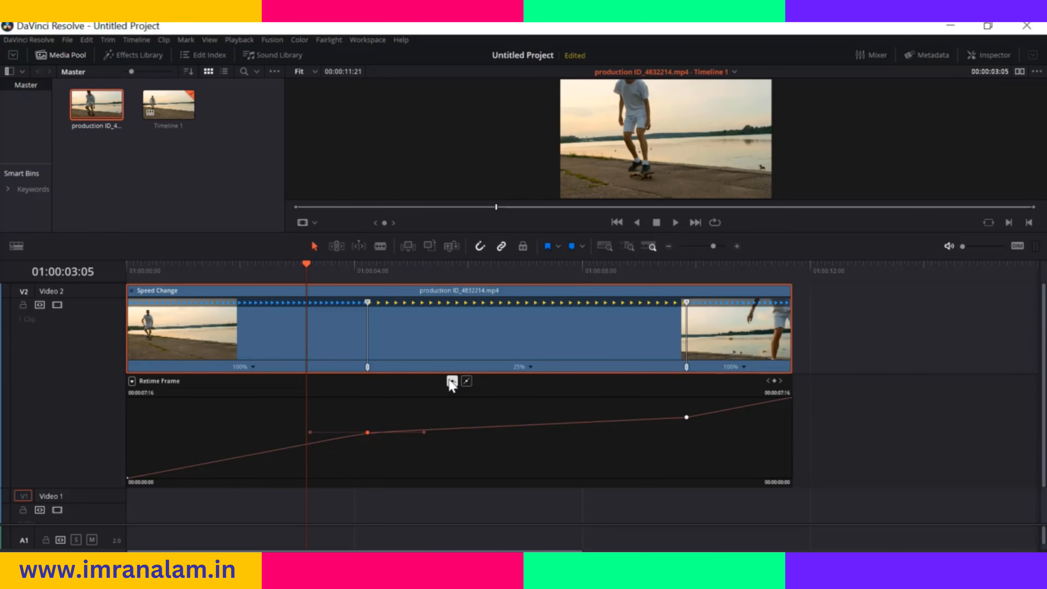
pyautogui.moveTo(307, 270); pyautogui.dragTo(521, 272)
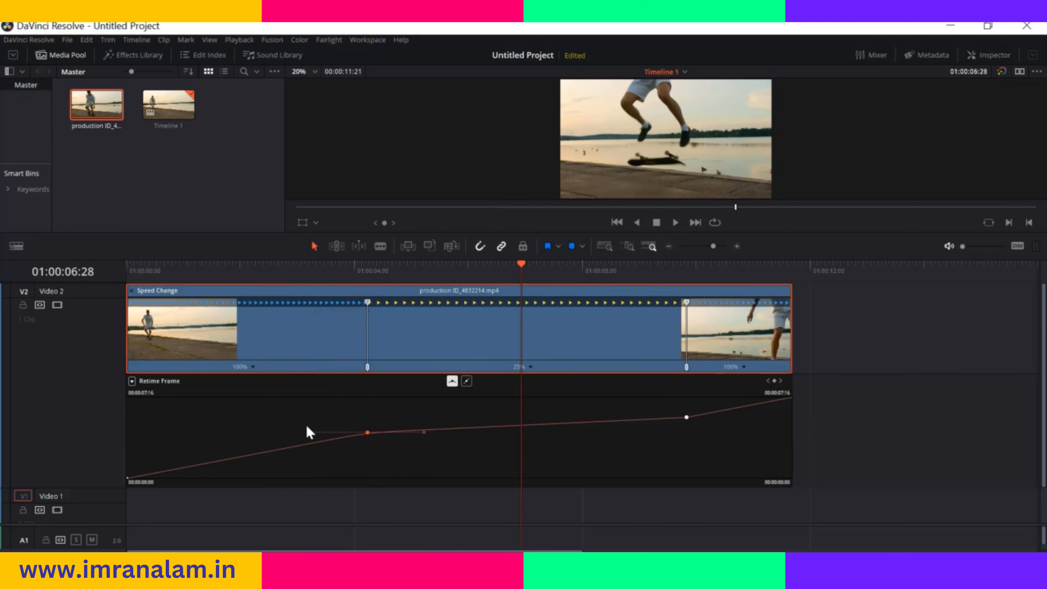
pyautogui.moveTo(309, 431); pyautogui.dragTo(131, 425)
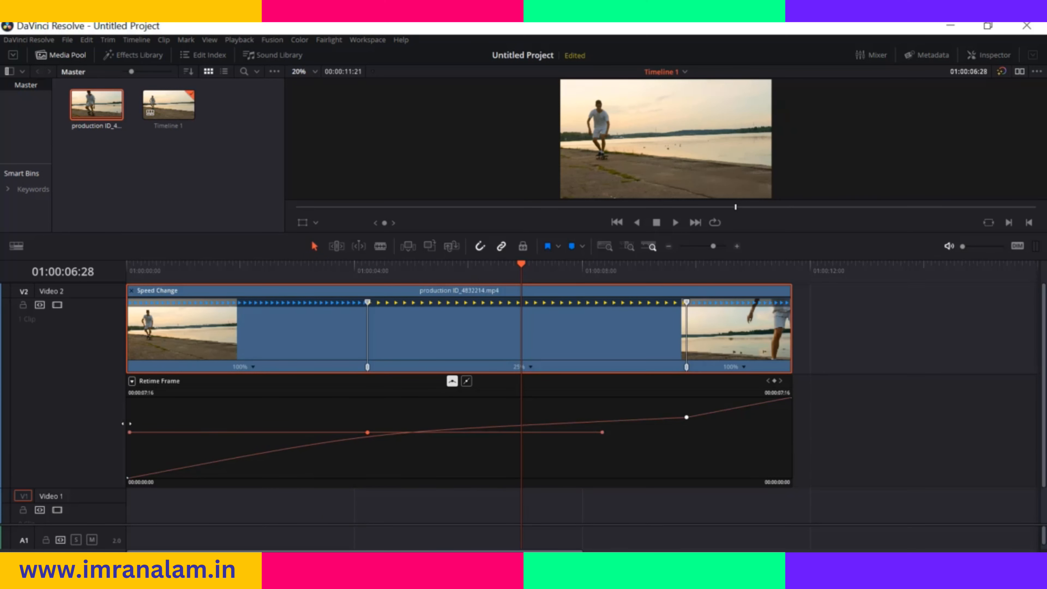
pyautogui.moveTo(119, 423); pyautogui.dragTo(119, 423)
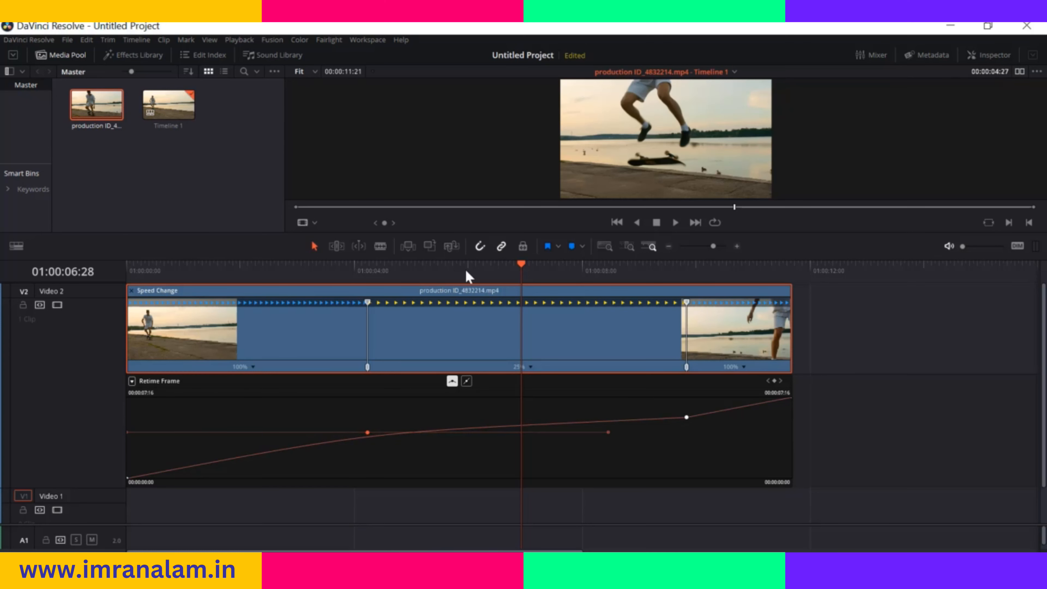
pyautogui.moveTo(520, 267); pyautogui.dragTo(115, 310)
pyautogui.press('space')
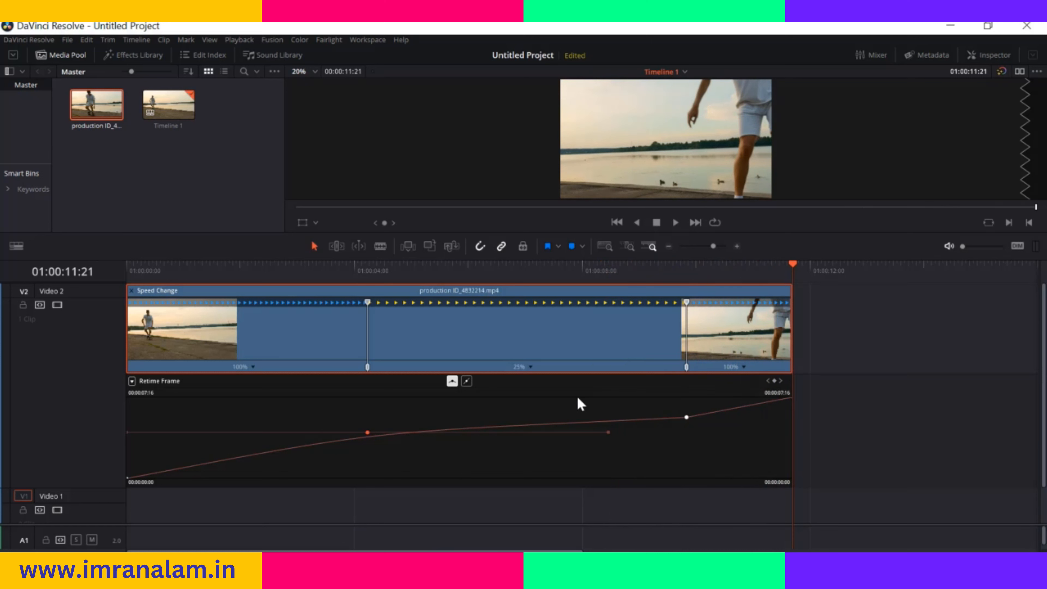
# Apply an ascending speed ramp with 10%, 30%, 50%, 70% and 90% segments to the clip and preview it from the start
pyautogui.click(532, 367)
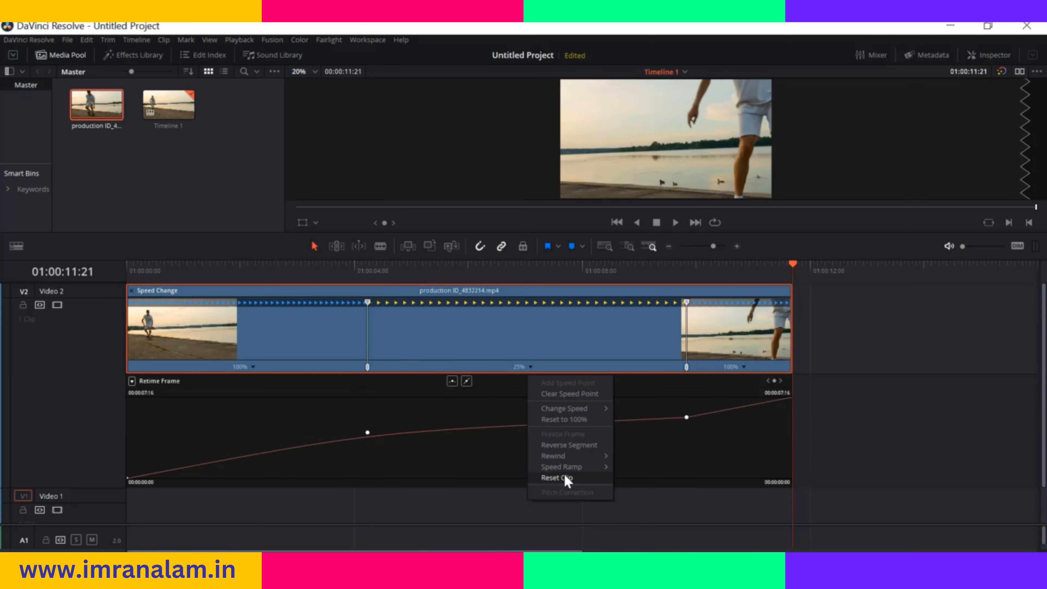
pyautogui.moveTo(573, 468)
pyautogui.click(647, 471)
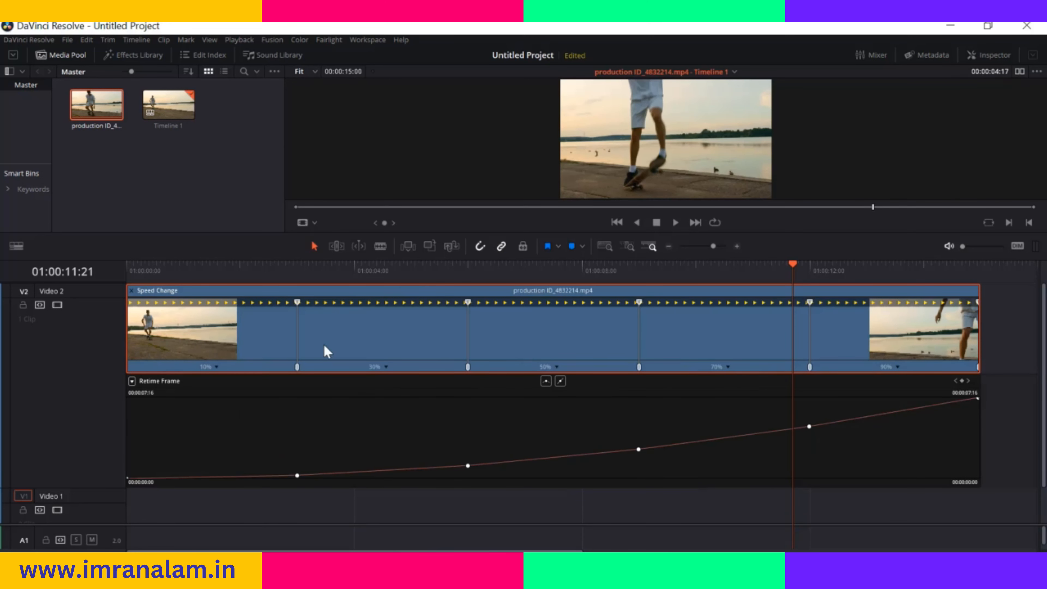
pyautogui.moveTo(791, 263); pyautogui.dragTo(229, 358)
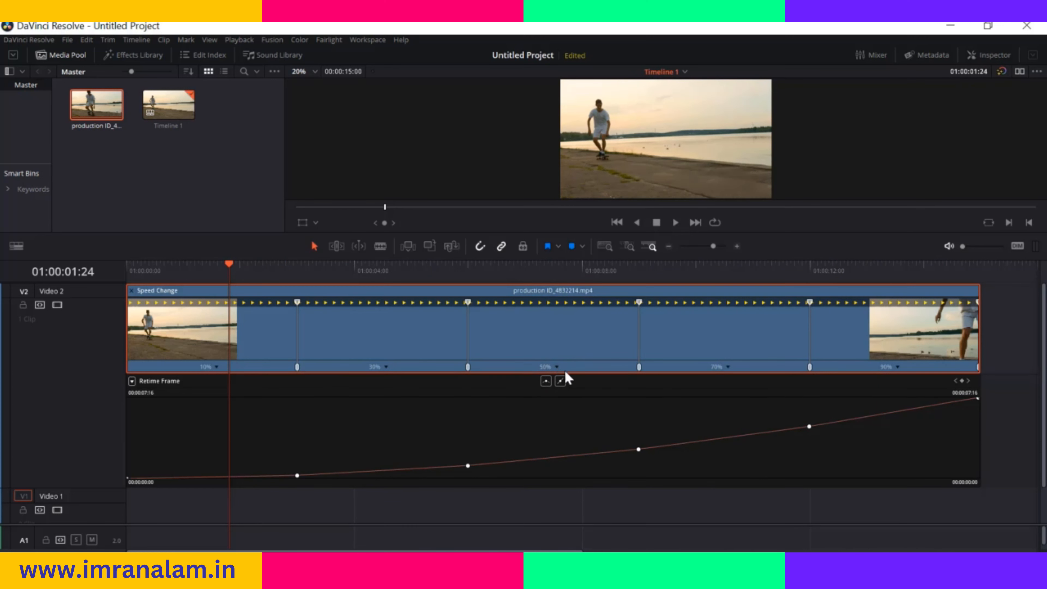
pyautogui.moveTo(229, 274); pyautogui.dragTo(126, 281)
pyautogui.press('space')
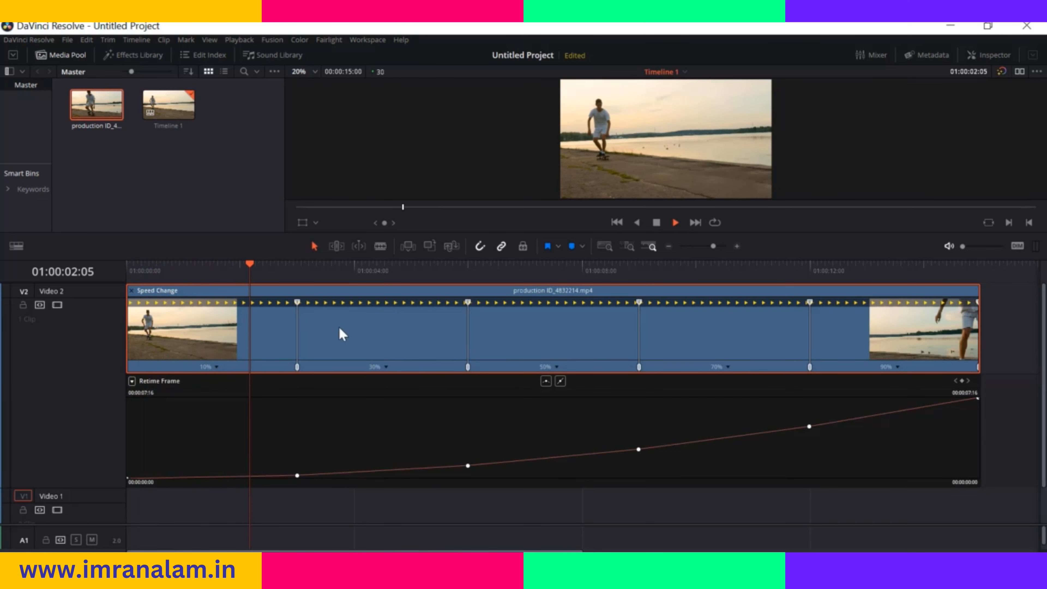
pyautogui.press('space')
# Set the clip's retime process to Frame Blend and return the playhead to 01:00:00:00
pyautogui.moveTo(316, 266); pyautogui.dragTo(166, 278)
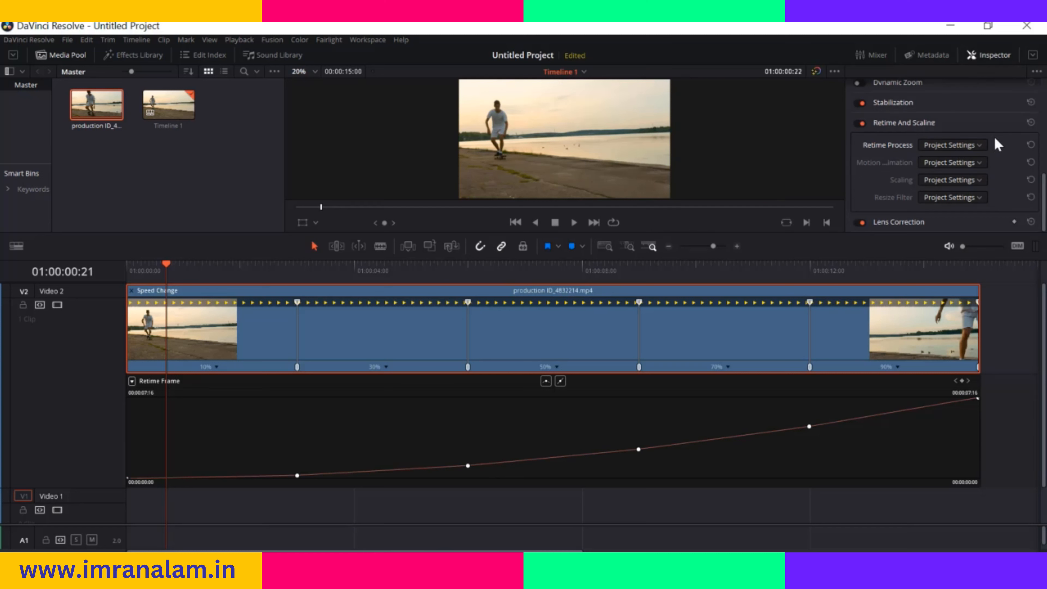
pyautogui.click(981, 145)
pyautogui.click(959, 183)
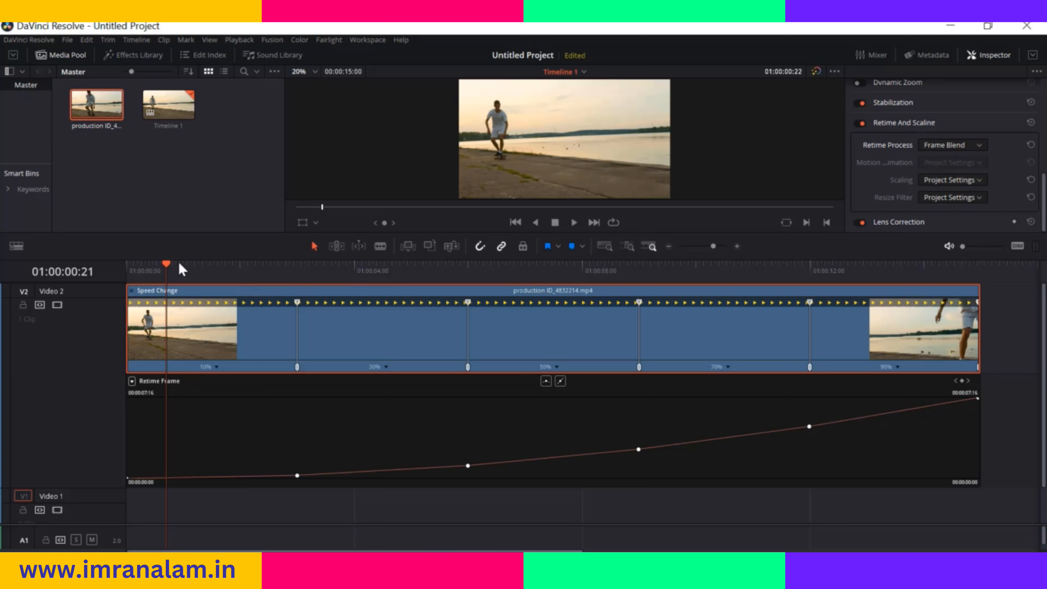
pyautogui.moveTo(168, 270); pyautogui.dragTo(138, 274)
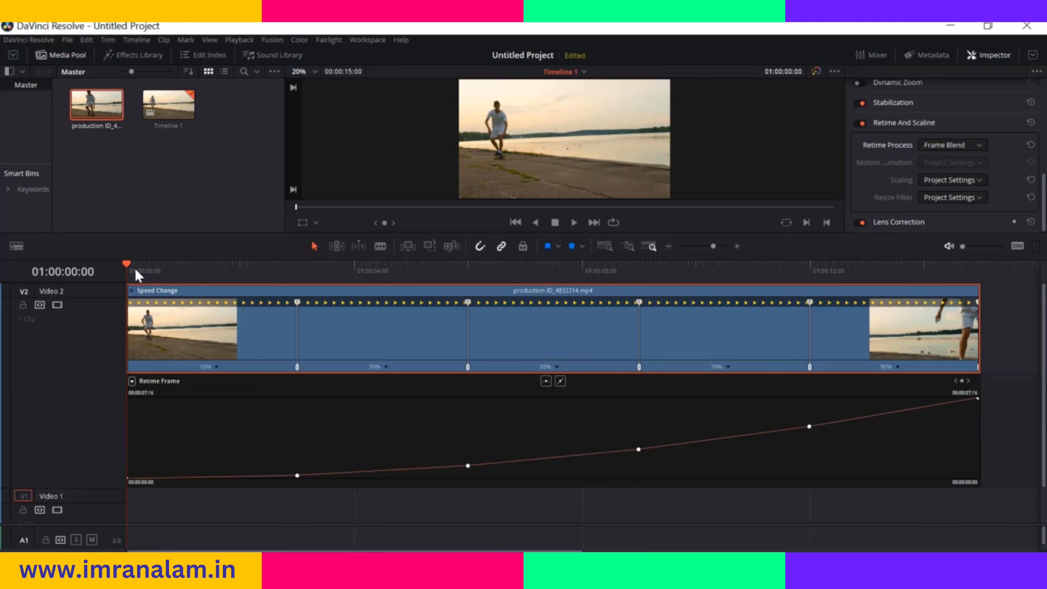
# Play the skateboarder clip from its start to preview the Frame Blend retiming
pyautogui.press('space')
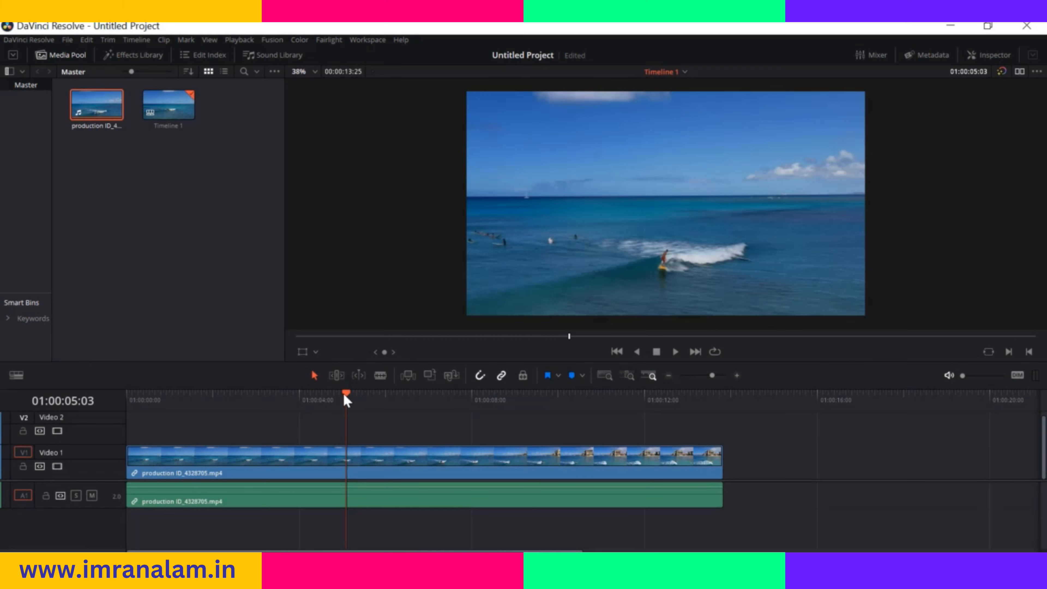
# Split the surfing clip on Video 1 at 01:00:04:20 and again at about 01:00:08:00
pyautogui.moveTo(346, 396); pyautogui.dragTo(314, 397)
pyautogui.click(378, 377)
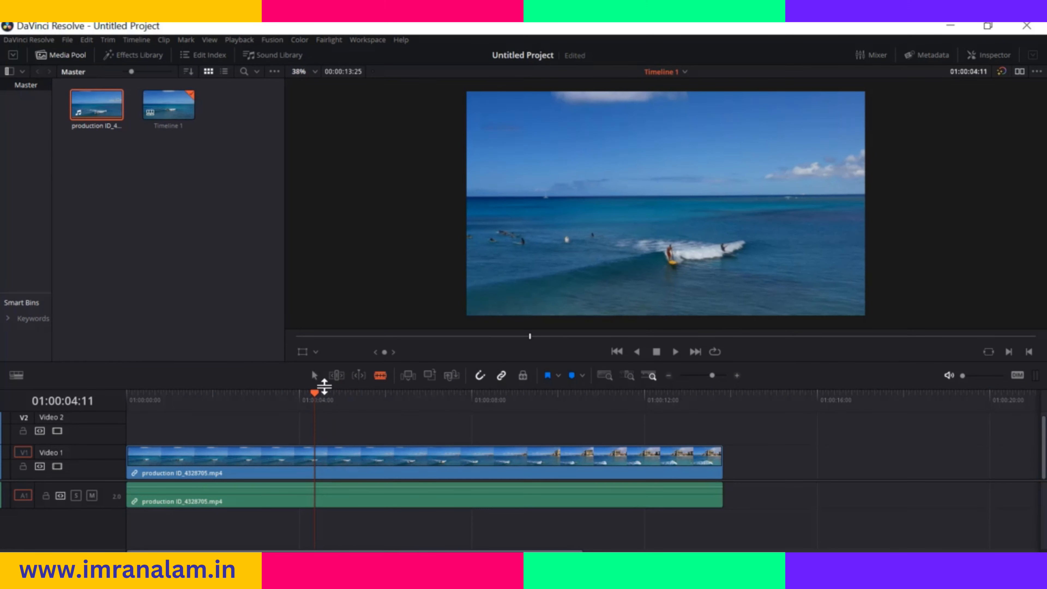
pyautogui.moveTo(316, 397); pyautogui.dragTo(327, 397)
pyautogui.click(328, 454)
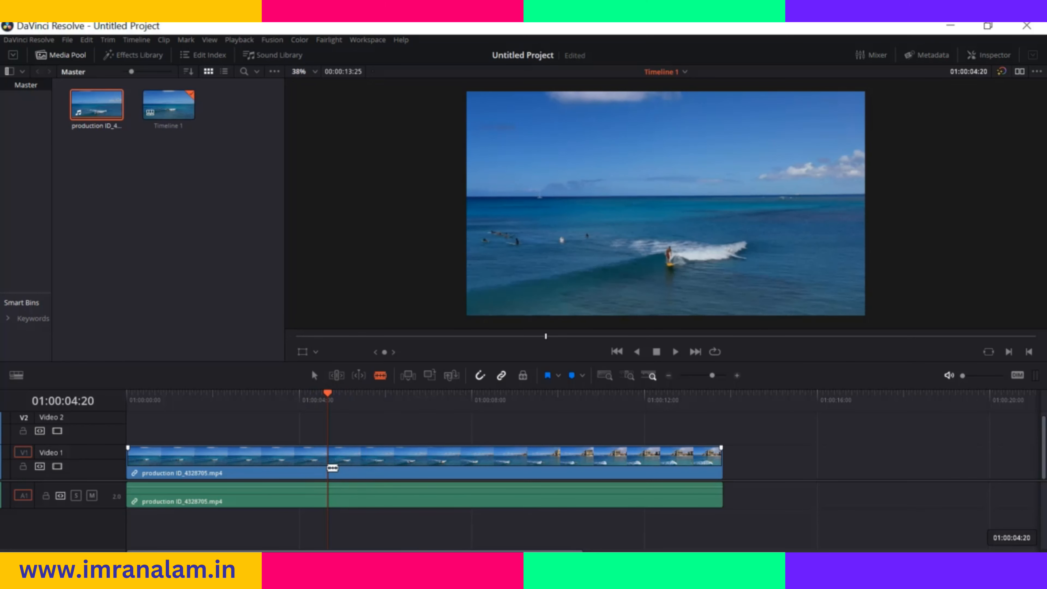
pyautogui.moveTo(324, 396); pyautogui.dragTo(478, 415)
pyautogui.click(476, 463)
# Try slowing down the middle surfing segment through its clip speed, without rippling the sequence
pyautogui.moveTo(475, 397); pyautogui.dragTo(270, 425)
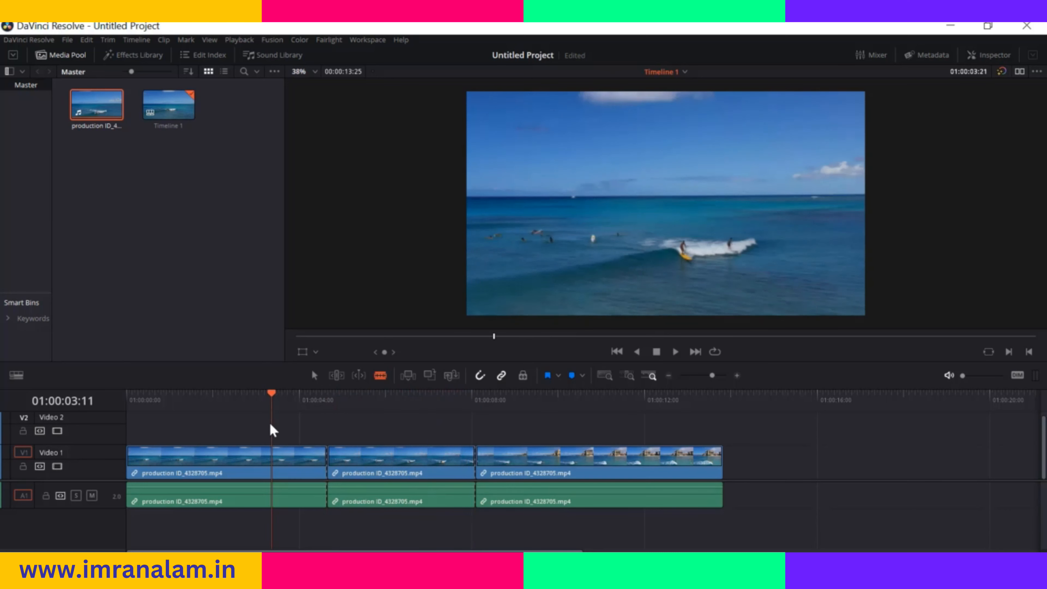
pyautogui.rightClick(395, 461)
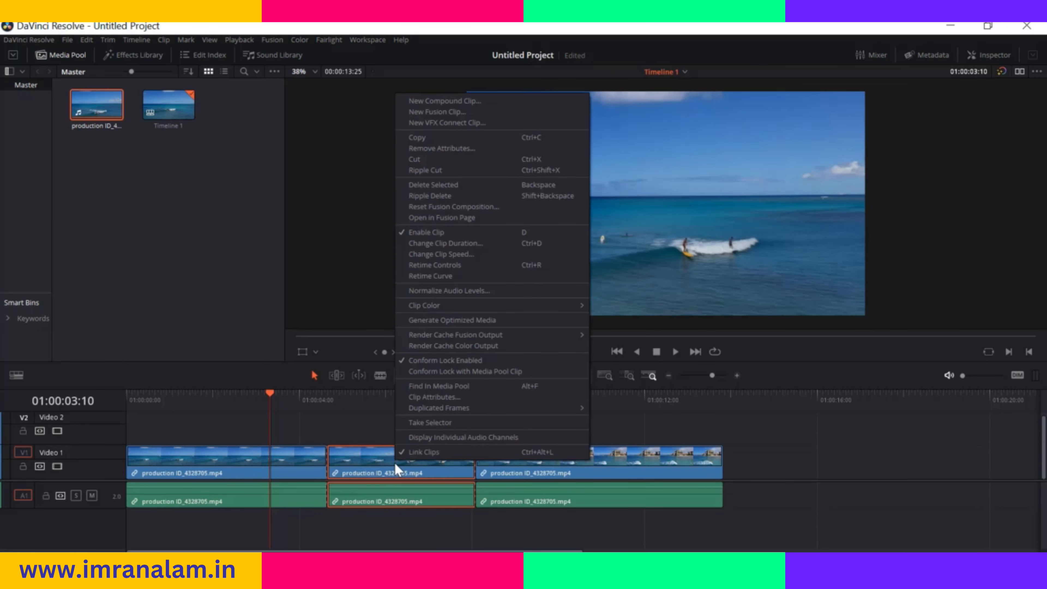
pyautogui.click(436, 255)
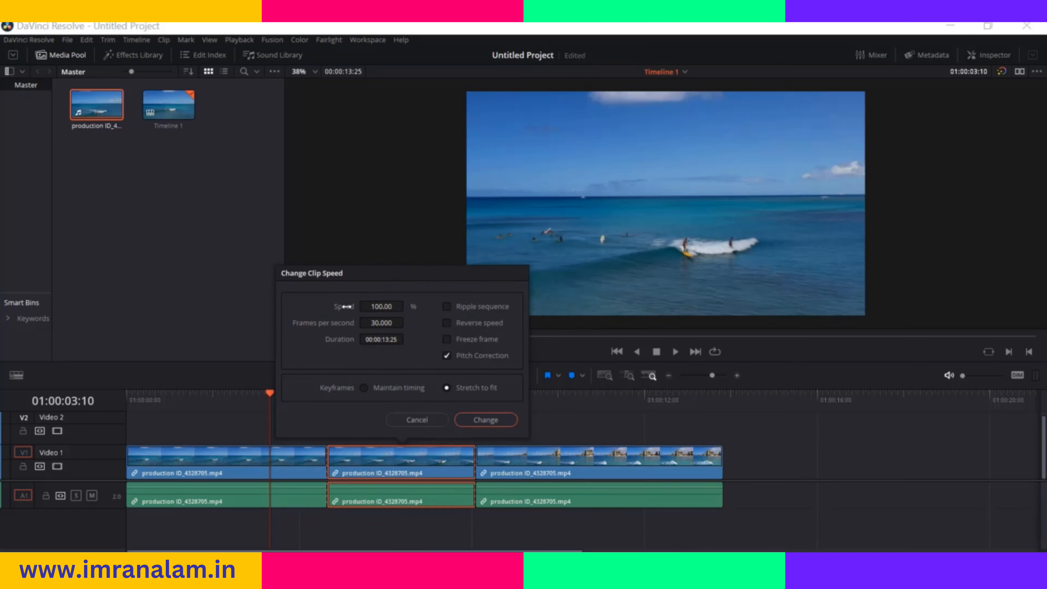
pyautogui.click(383, 306)
pyautogui.write('30')
pyautogui.click(498, 419)
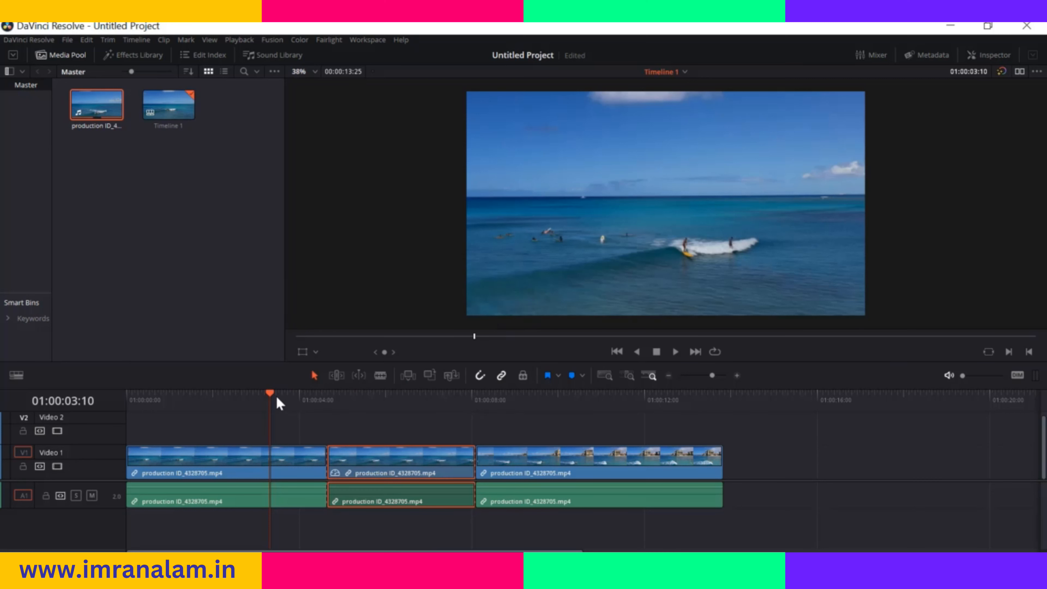
# Preview the slowed middle segment from about 01:00:04:00, and undo its speed change
pyautogui.moveTo(269, 396); pyautogui.dragTo(305, 399)
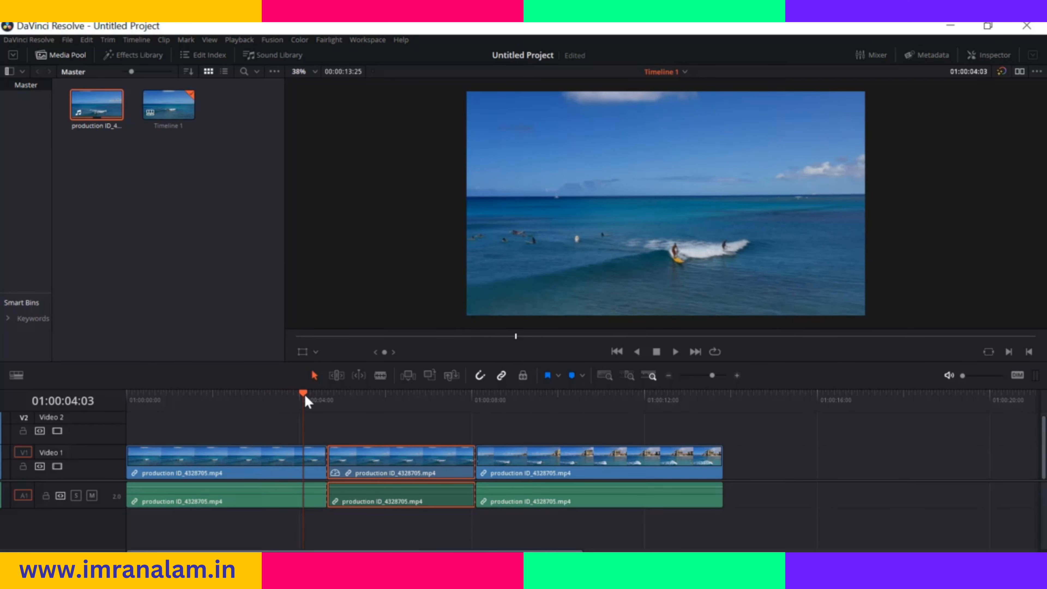
pyautogui.press('space')
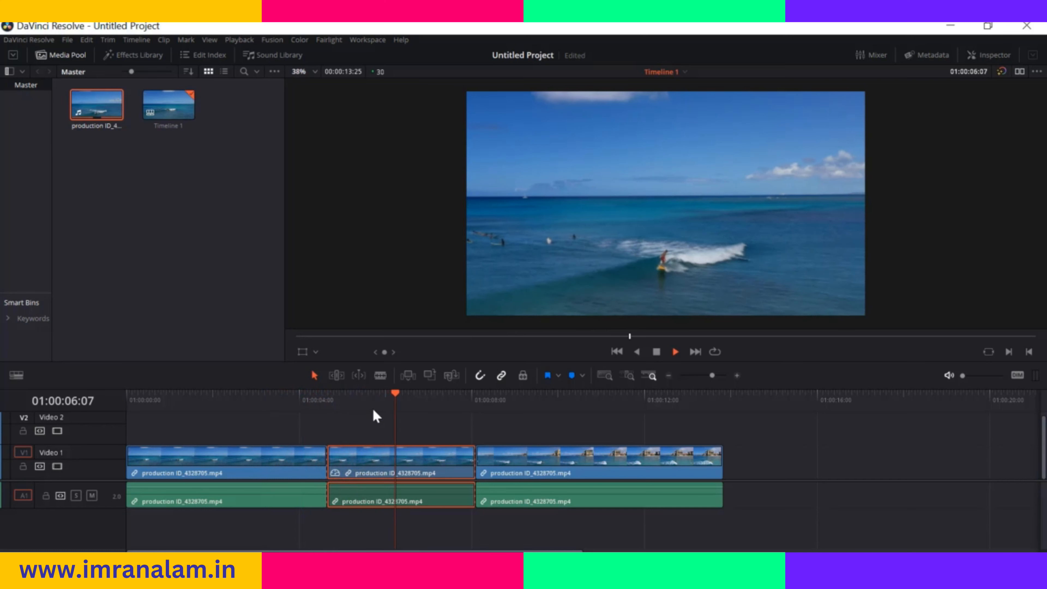
pyautogui.press('space')
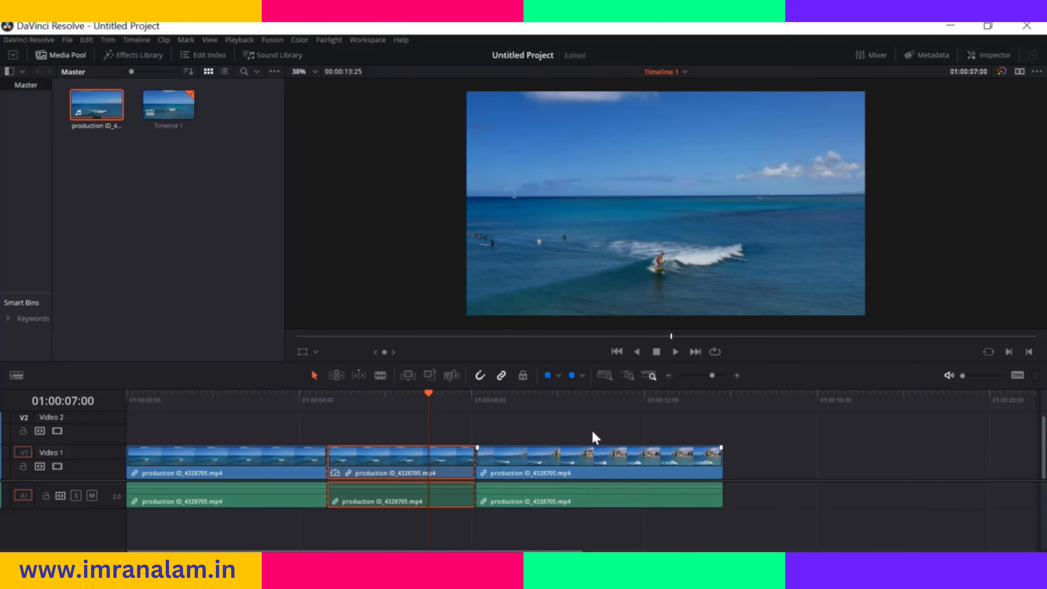
pyautogui.moveTo(428, 392); pyautogui.dragTo(466, 395)
pyautogui.click(342, 414)
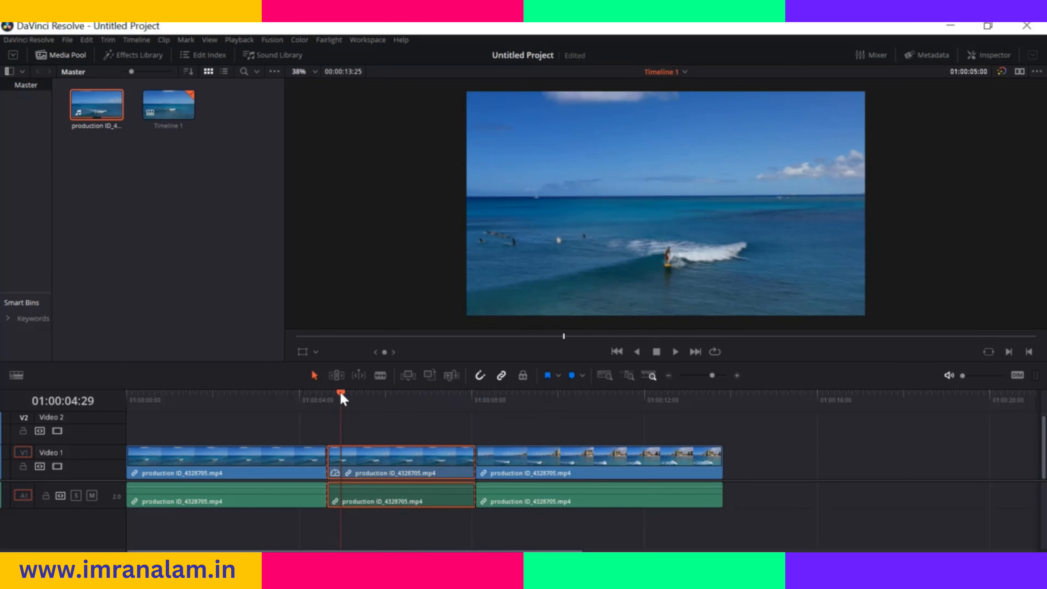
pyautogui.moveTo(343, 398); pyautogui.dragTo(302, 400)
pyautogui.press('space')
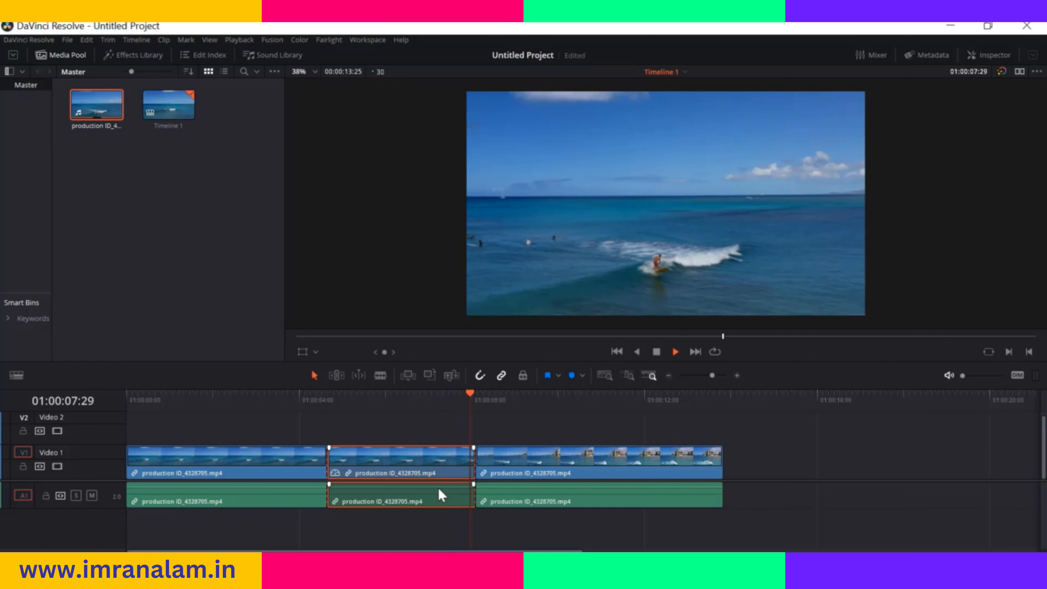
pyautogui.press('space')
pyautogui.moveTo(473, 400); pyautogui.dragTo(270, 426)
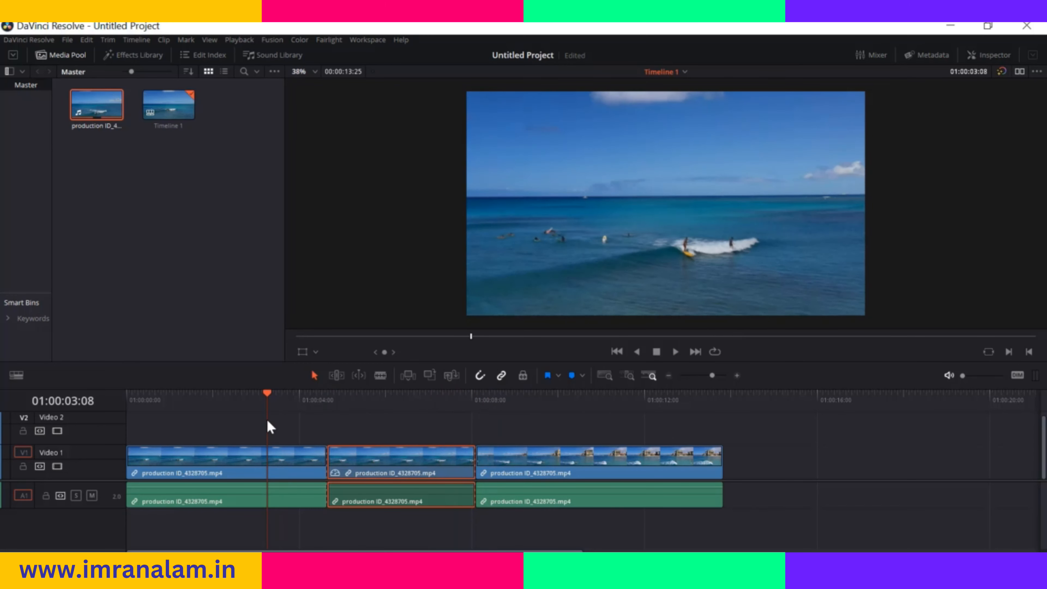
pyautogui.hotkey('ctrl', 'z')
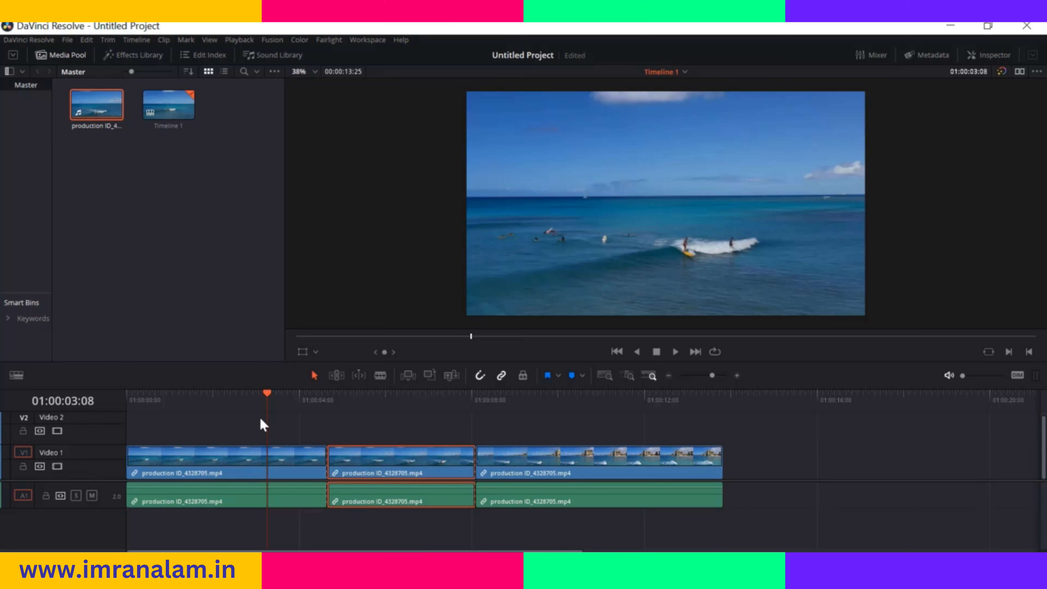
# Set the middle surfing segment's clip speed to 30% with Ripple sequence enabled
pyautogui.rightClick(431, 461)
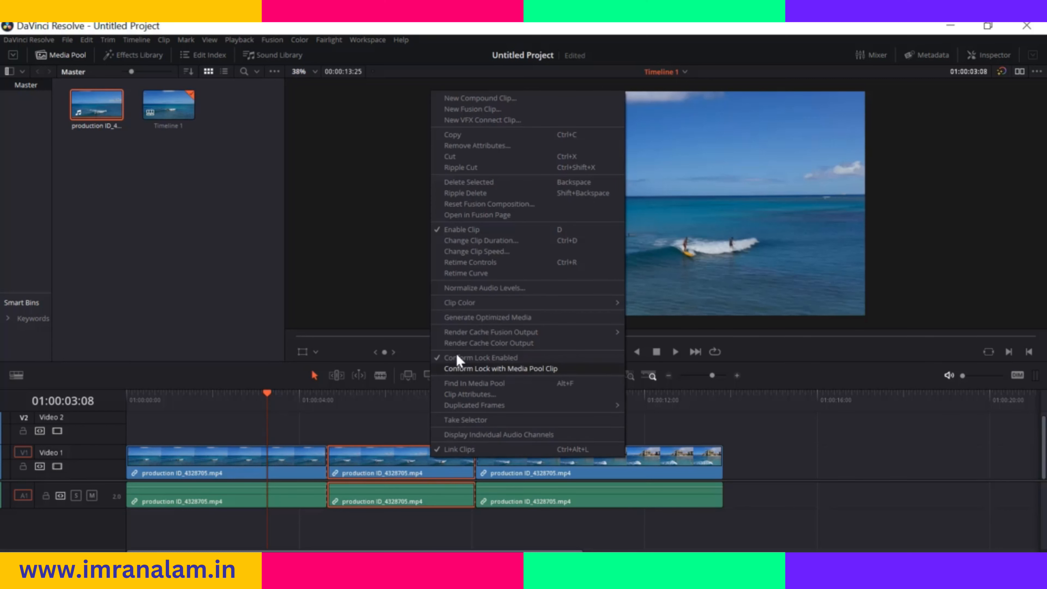
pyautogui.click(485, 251)
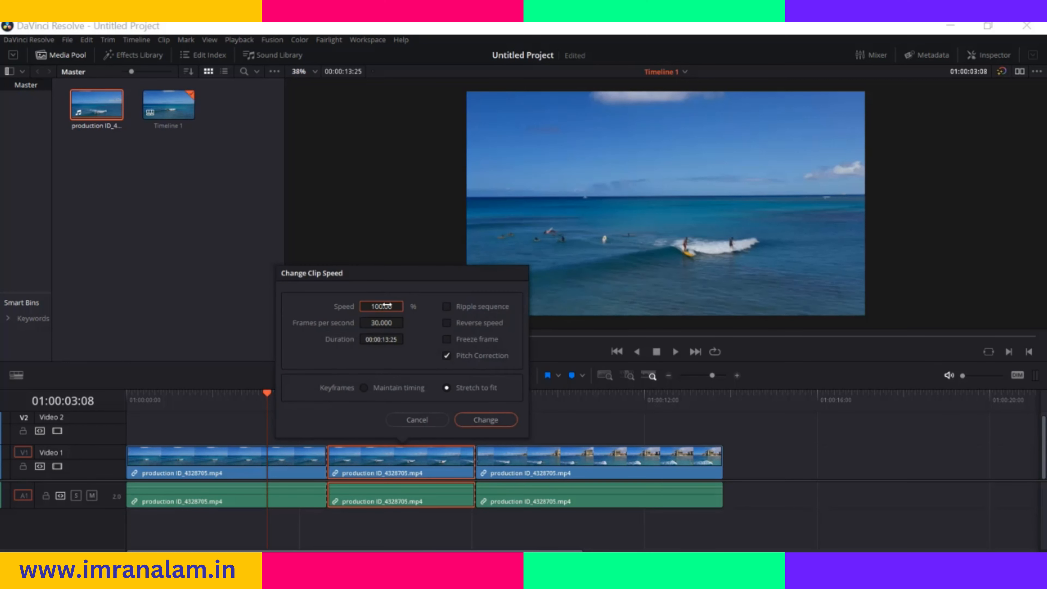
pyautogui.doubleClick(378, 306)
pyautogui.write('20')
pyautogui.click(446, 306)
pyautogui.click(486, 420)
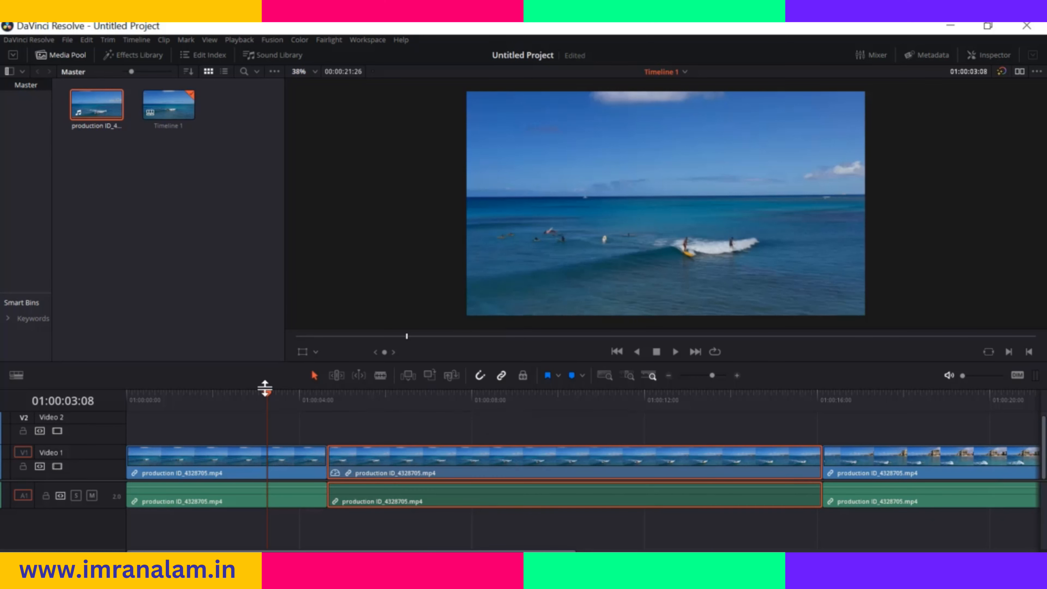
# Play the timeline from about 01:00:03:00 through the slowed middle segment into the last surfing segment to check the ripple result
pyautogui.moveTo(265, 389); pyautogui.dragTo(258, 397)
pyautogui.press('space')
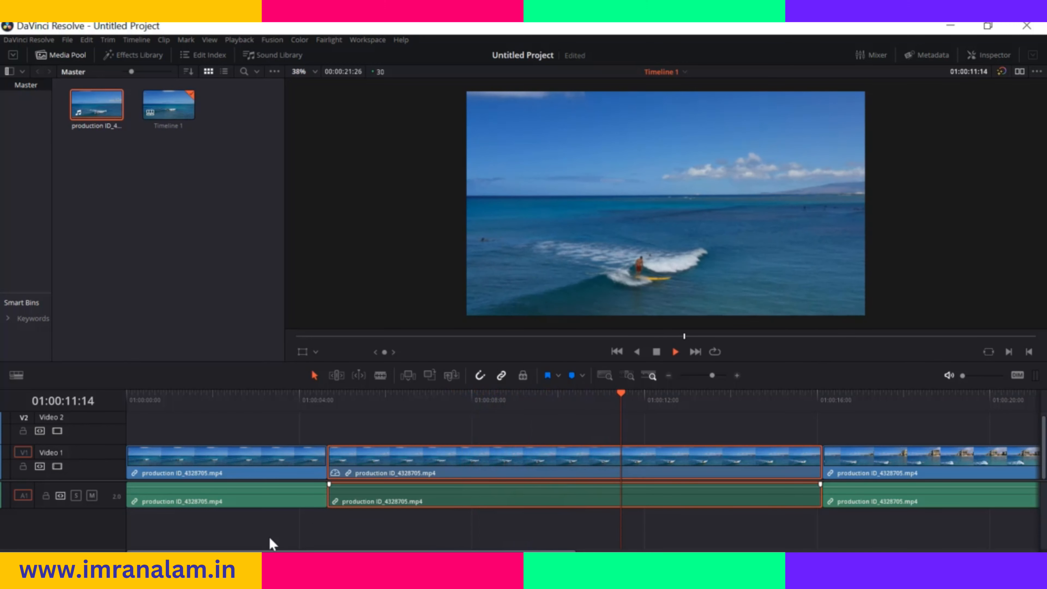
pyautogui.click(376, 548)
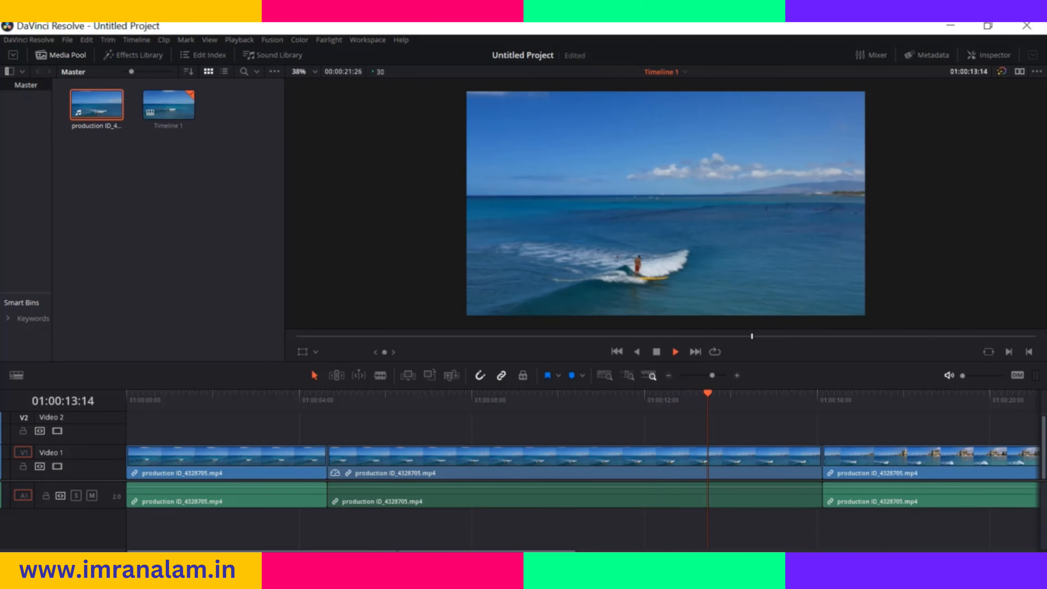
pyautogui.hscroll(10, 567, 478)
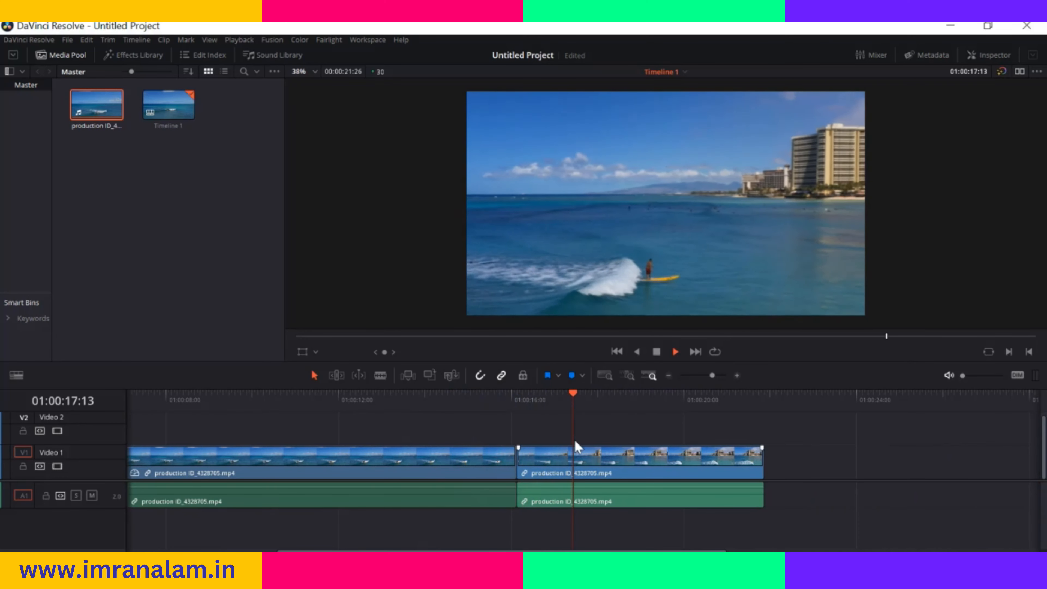
pyautogui.press('space')
pyautogui.moveTo(589, 397); pyautogui.dragTo(447, 416)
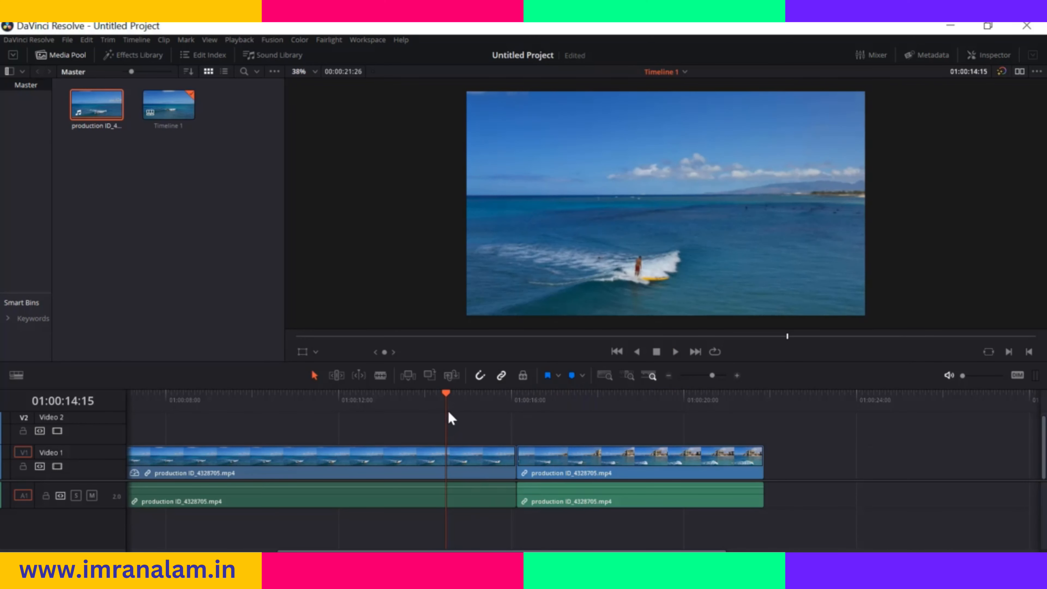
pyautogui.moveTo(526, 551); pyautogui.dragTo(361, 551)
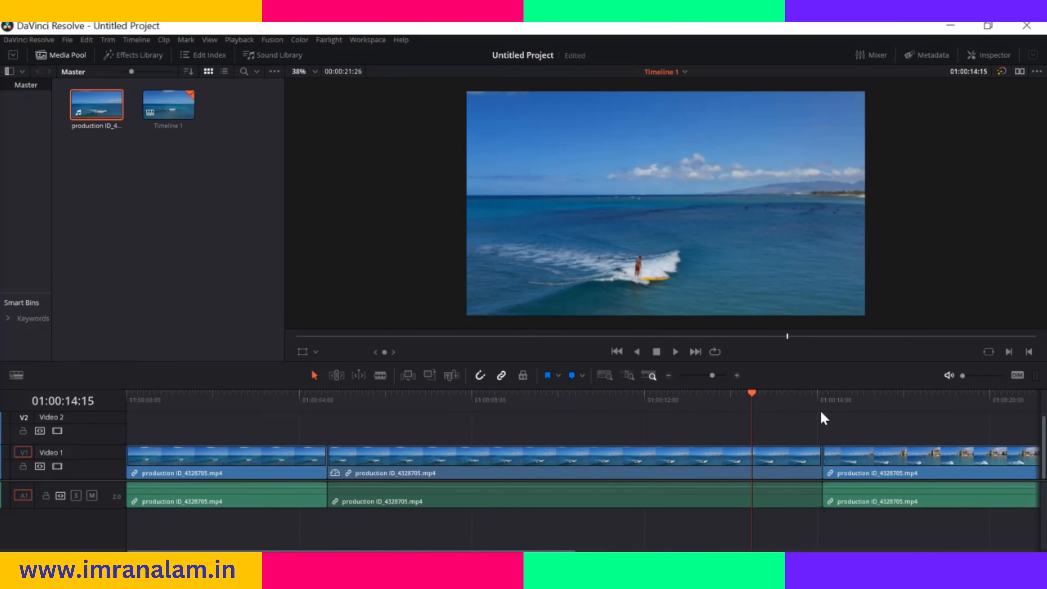
# Reverse the middle surfing segment's speed with Ripple sequence enabled, and preview it from 01:00:03:20
pyautogui.moveTo(752, 398); pyautogui.dragTo(283, 434)
pyautogui.rightClick(449, 467)
pyautogui.click(509, 278)
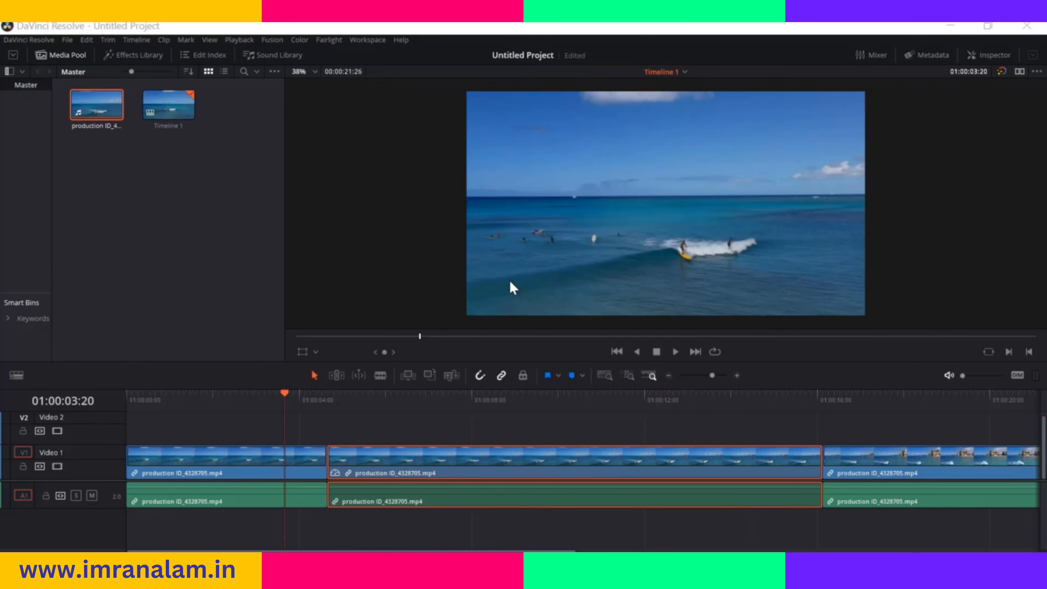
pyautogui.click(619, 323)
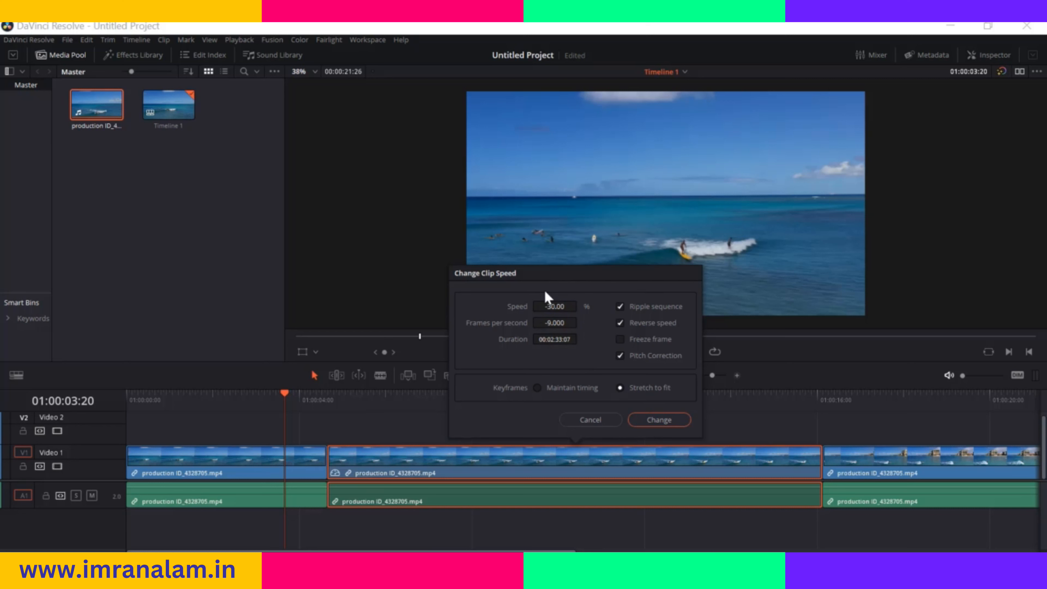
pyautogui.click(661, 413)
pyautogui.press('space')
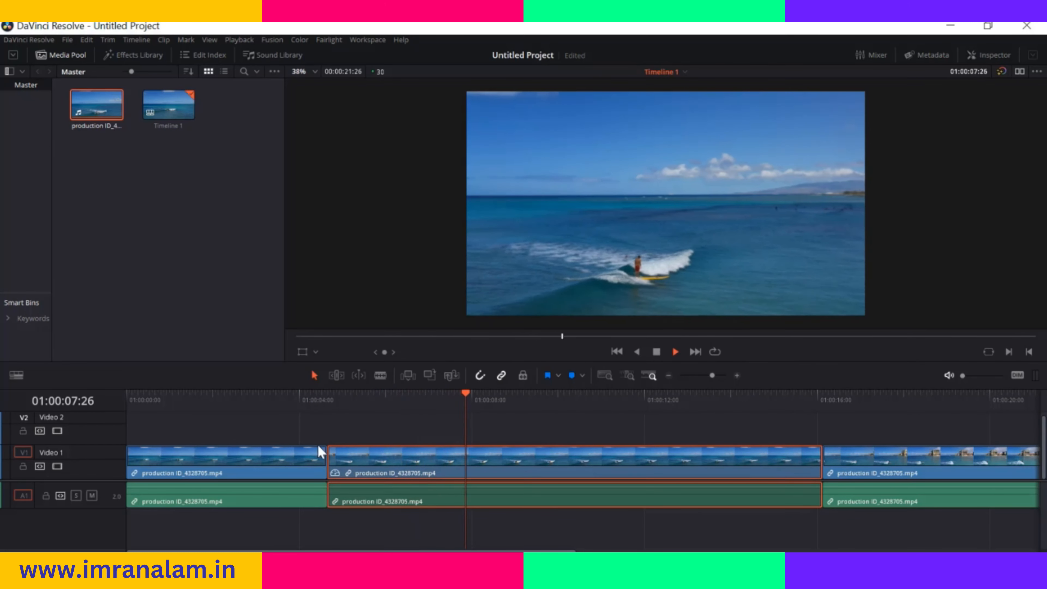
# Apply a freeze frame to the middle surfing segment with the playhead at 01:00:04:27, and preview it from the first segment
pyautogui.click(550, 393)
pyautogui.moveTo(550, 392); pyautogui.dragTo(336, 393)
pyautogui.rightClick(470, 452)
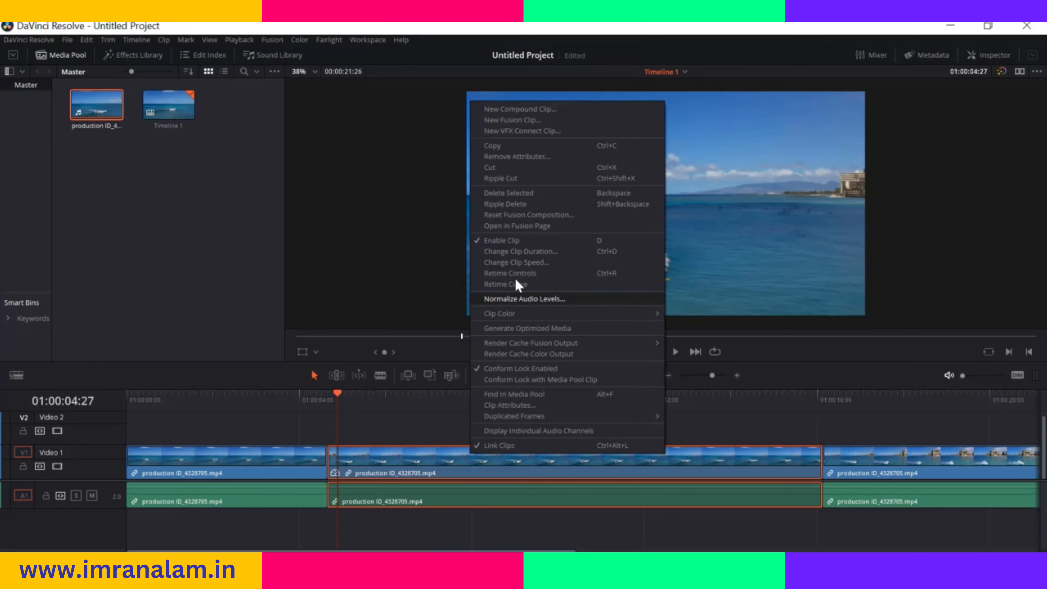
pyautogui.click(530, 262)
pyautogui.click(619, 339)
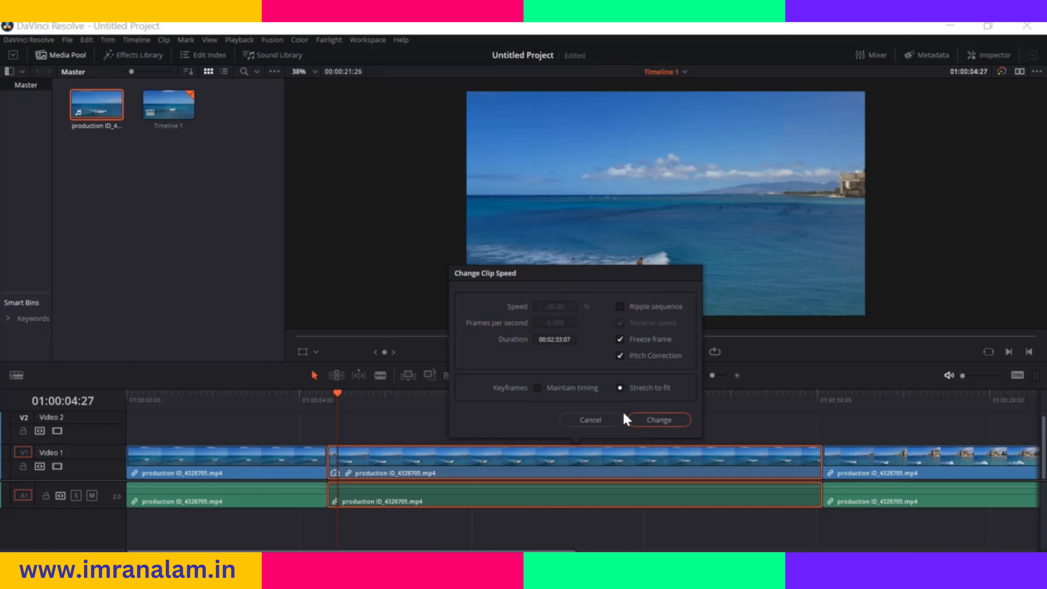
pyautogui.click(642, 413)
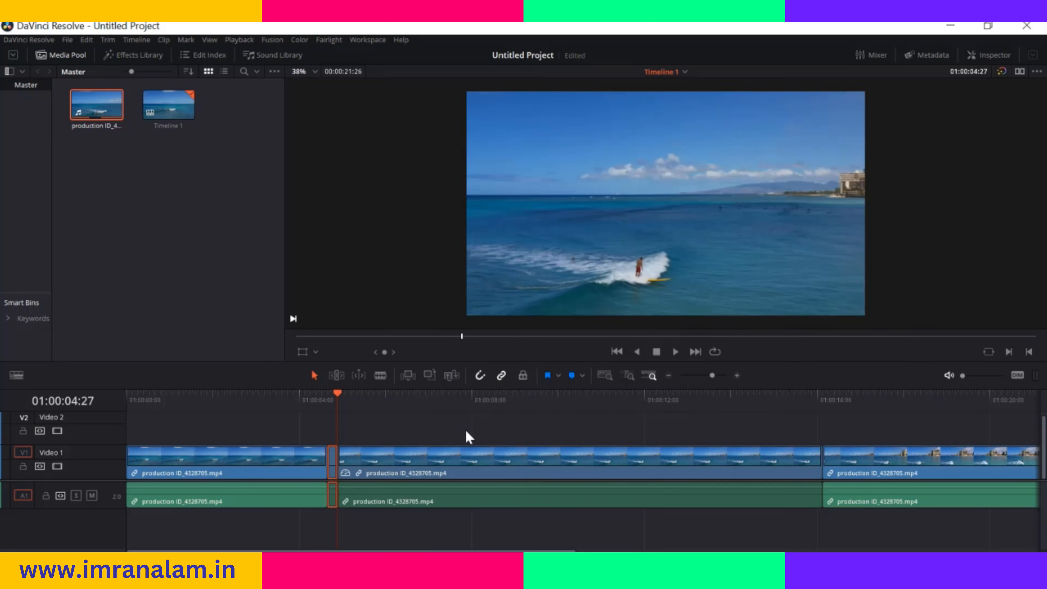
pyautogui.moveTo(337, 398); pyautogui.dragTo(220, 405)
pyautogui.press('space')
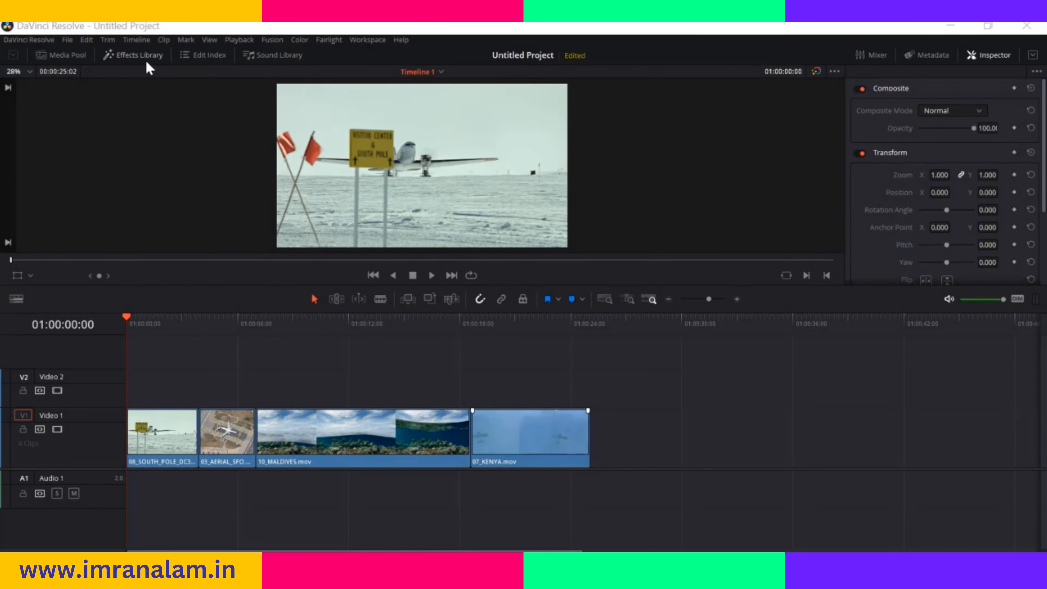
# Open the Effects Library and look through the video transition groups and the audio transitions
pyautogui.click(140, 55)
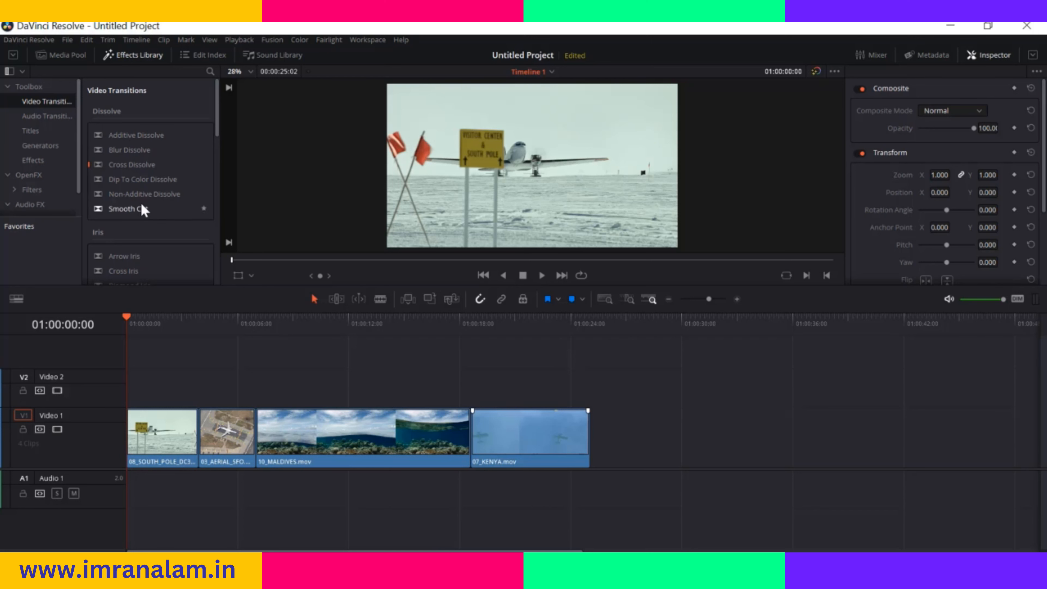
pyautogui.scroll(-3, 143, 210)
pyautogui.scroll(3, 143, 210)
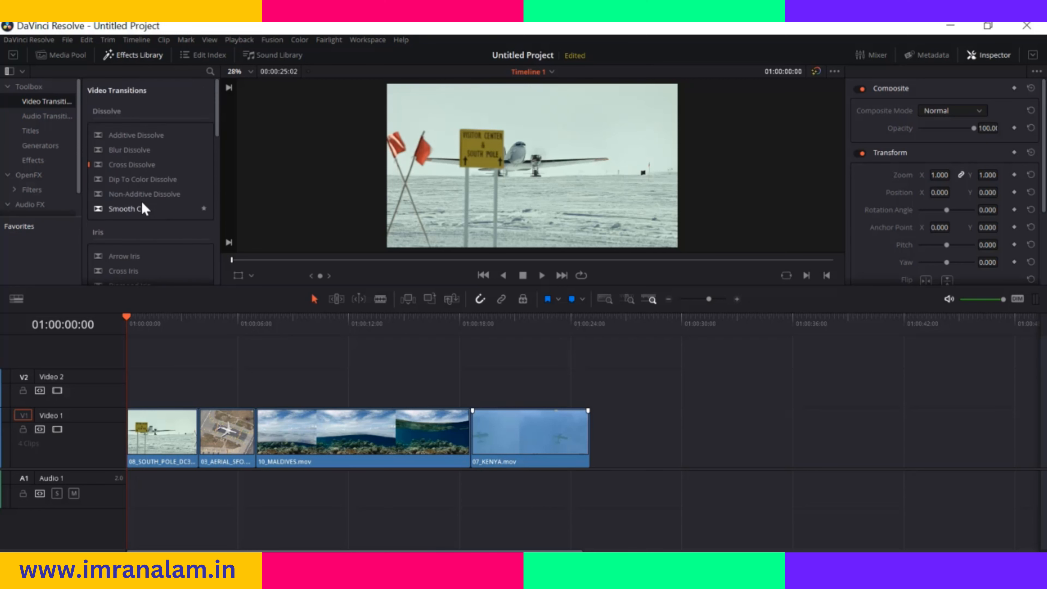
pyautogui.scroll(-1, 143, 210)
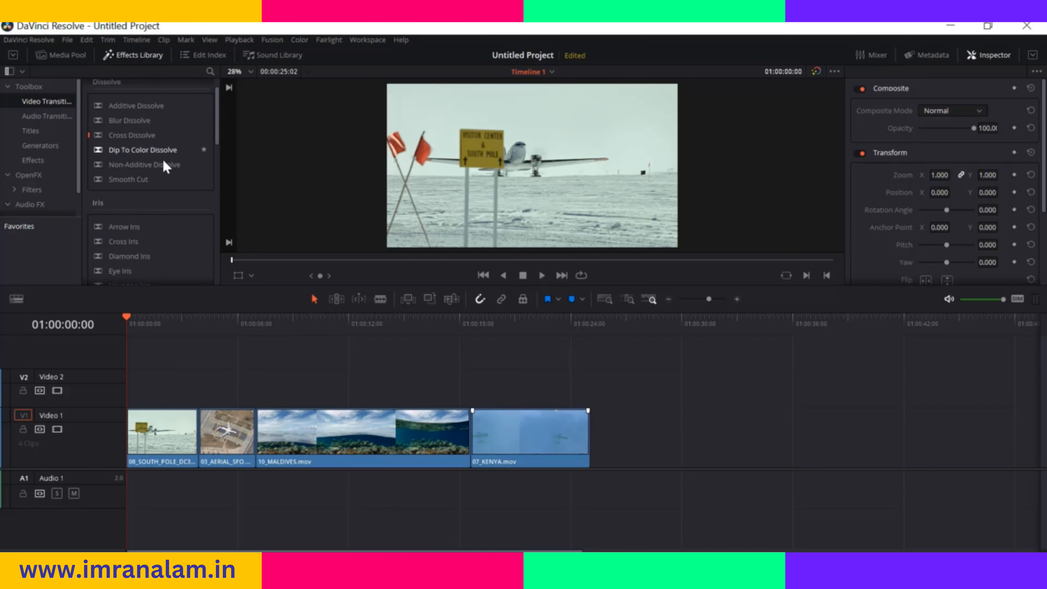
pyautogui.scroll(-3, 165, 166)
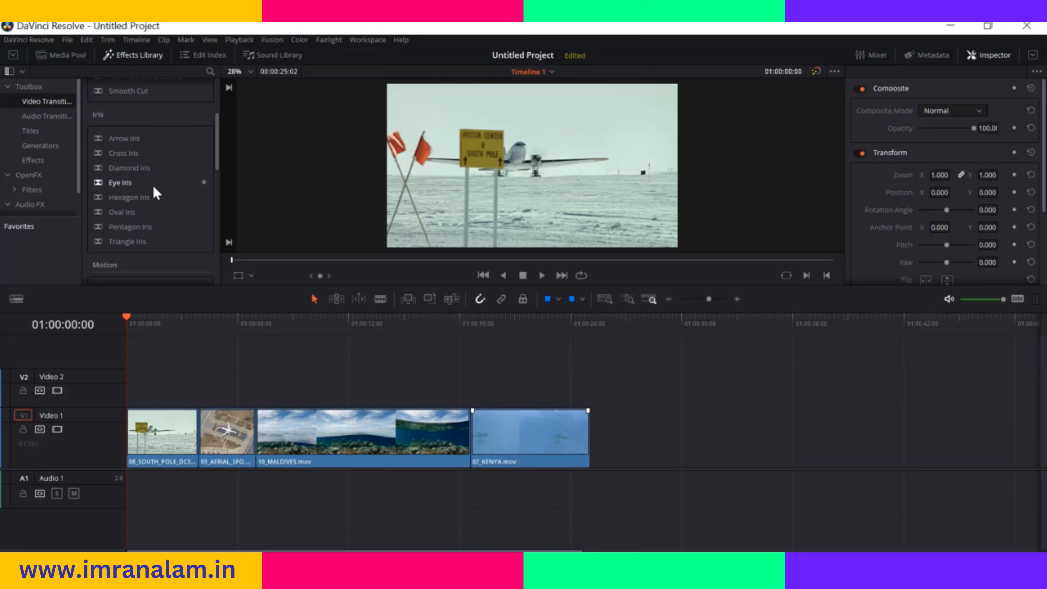
pyautogui.scroll(-8, 142, 216)
pyautogui.scroll(-3, 156, 192)
pyautogui.scroll(3, 151, 224)
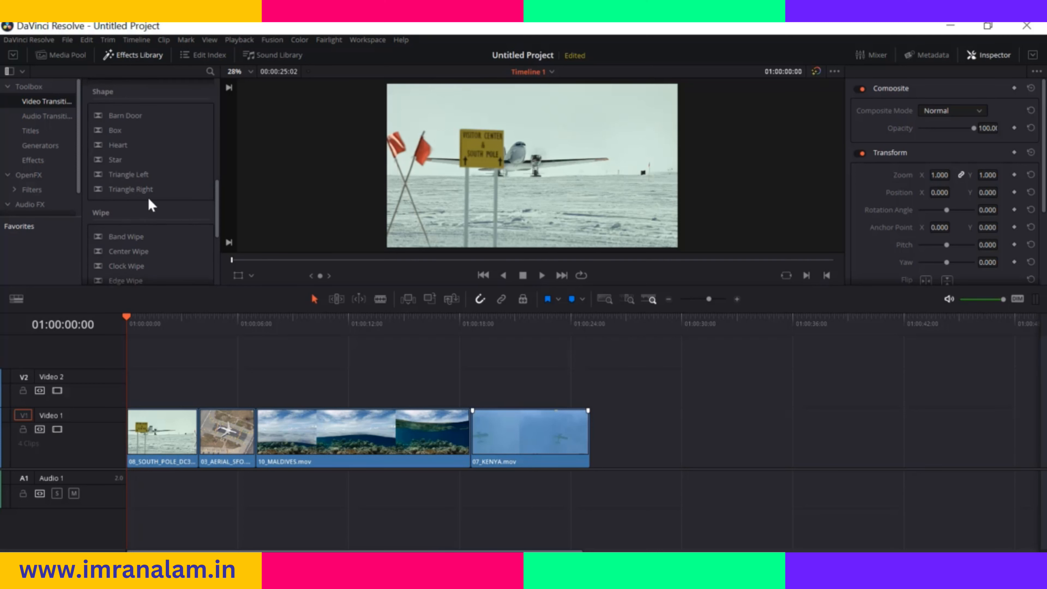
pyautogui.click(60, 119)
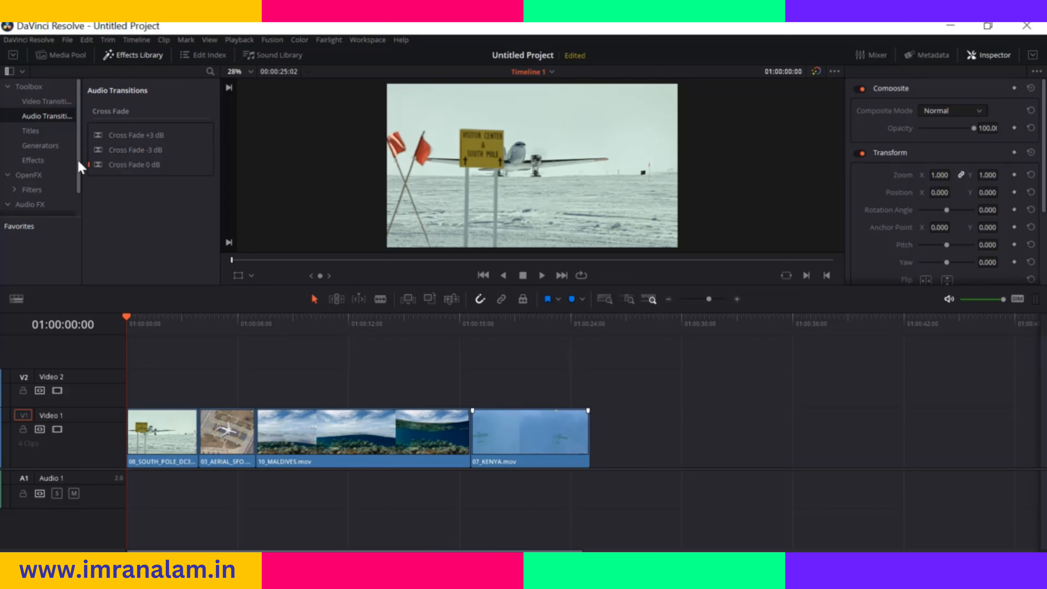
# Place a Scroll title on Video 2 above the 10_MALDIVES.mov clip and preview it from 01:00:08:04
pyautogui.click(30, 131)
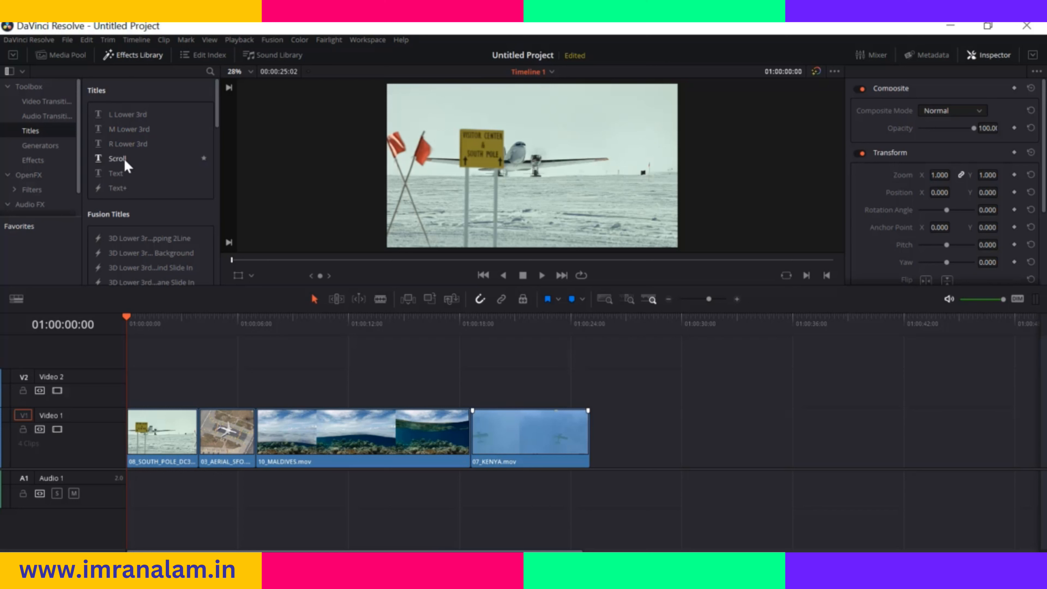
pyautogui.moveTo(122, 159); pyautogui.dragTo(277, 398)
pyautogui.moveTo(129, 322); pyautogui.dragTo(276, 335)
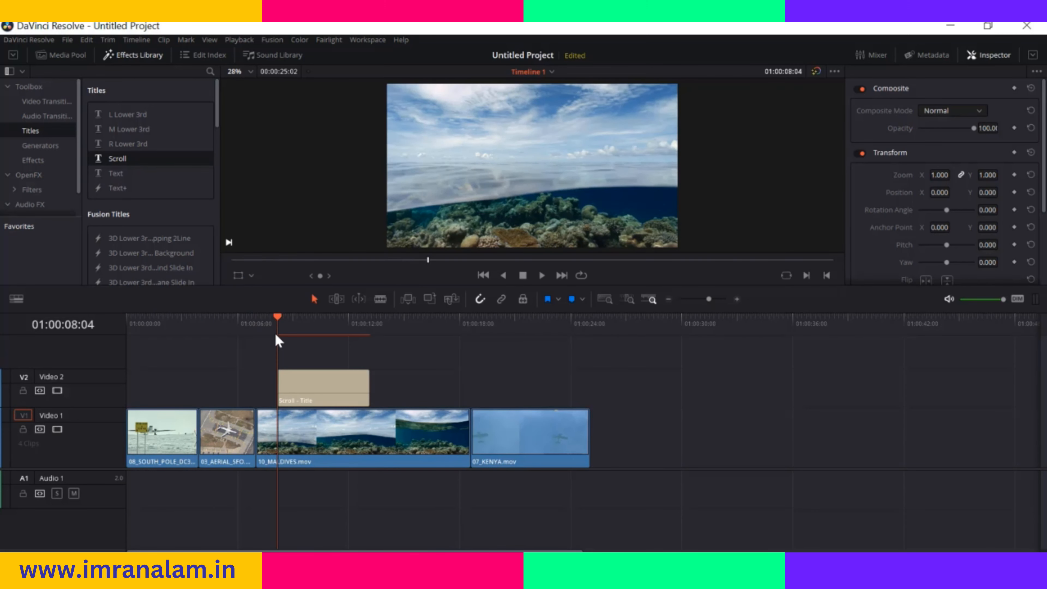
pyautogui.press('space')
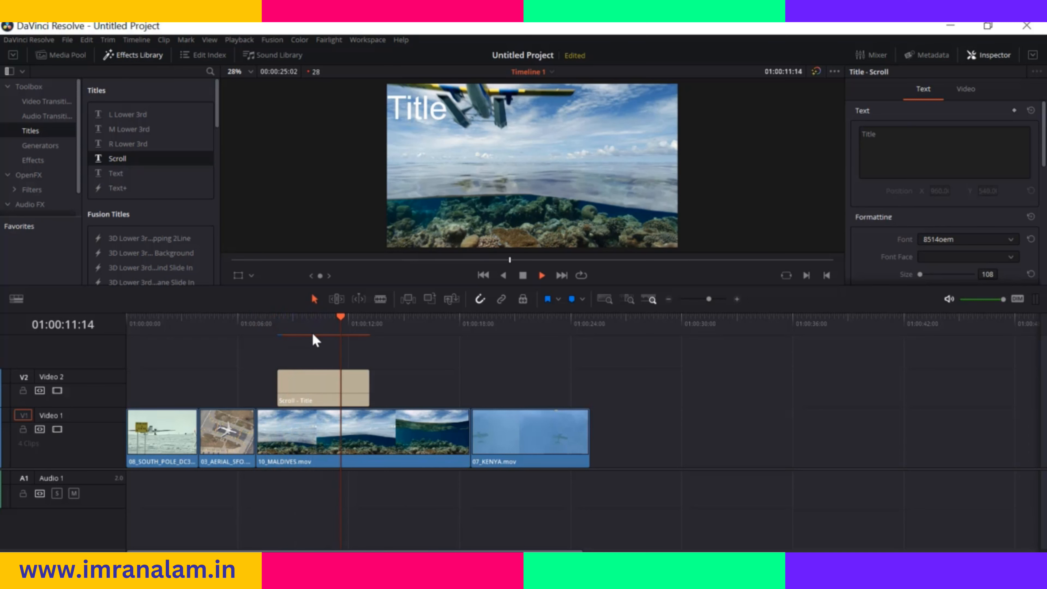
pyautogui.press('space')
# Return the playhead to 01:00:07:00, then move the Scroll title past the last clip and delete it
pyautogui.moveTo(352, 318); pyautogui.dragTo(256, 320)
pyautogui.click(306, 381)
pyautogui.moveTo(327, 386); pyautogui.dragTo(653, 401)
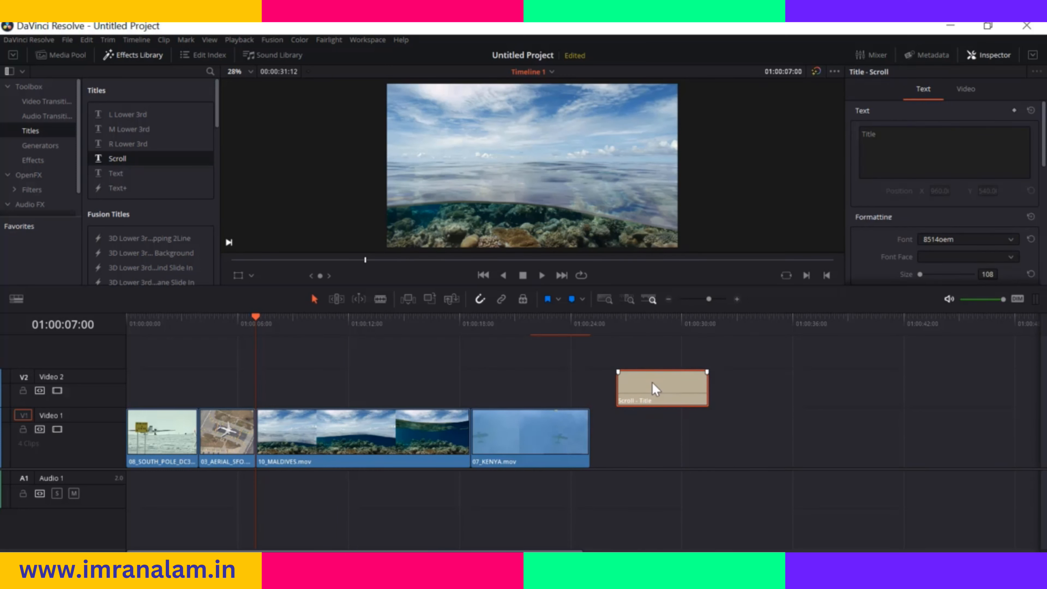
pyautogui.press('Delete')
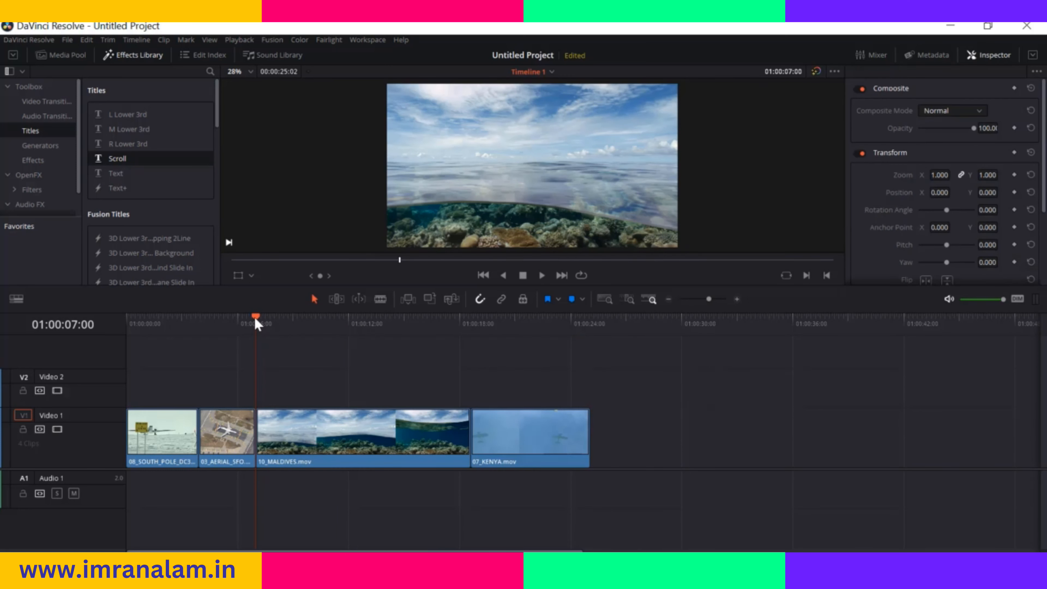
# Place the 3D Lower 3rd Plane Slide In Fusion title on Video 2 at the start of 10_MALDIVES.mov and play it
pyautogui.moveTo(256, 323)
pyautogui.mouseDown()
pyautogui.moveTo(294, 316)
pyautogui.moveTo(255, 320)
pyautogui.mouseUp()
pyautogui.scroll(-3, 165, 168)
pyautogui.scroll(-2, 145, 158)
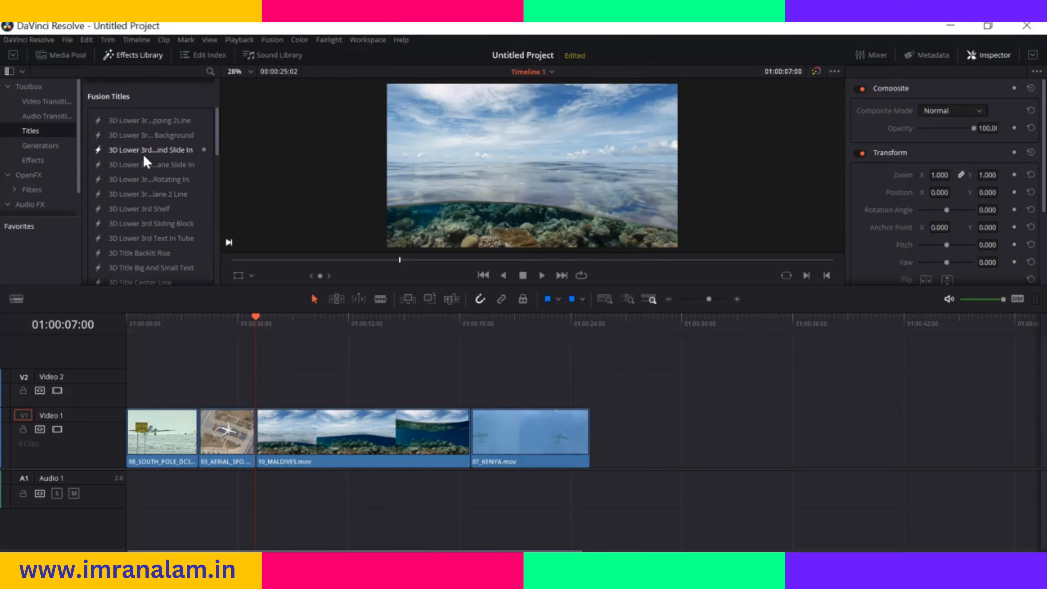
pyautogui.scroll(-4, 148, 225)
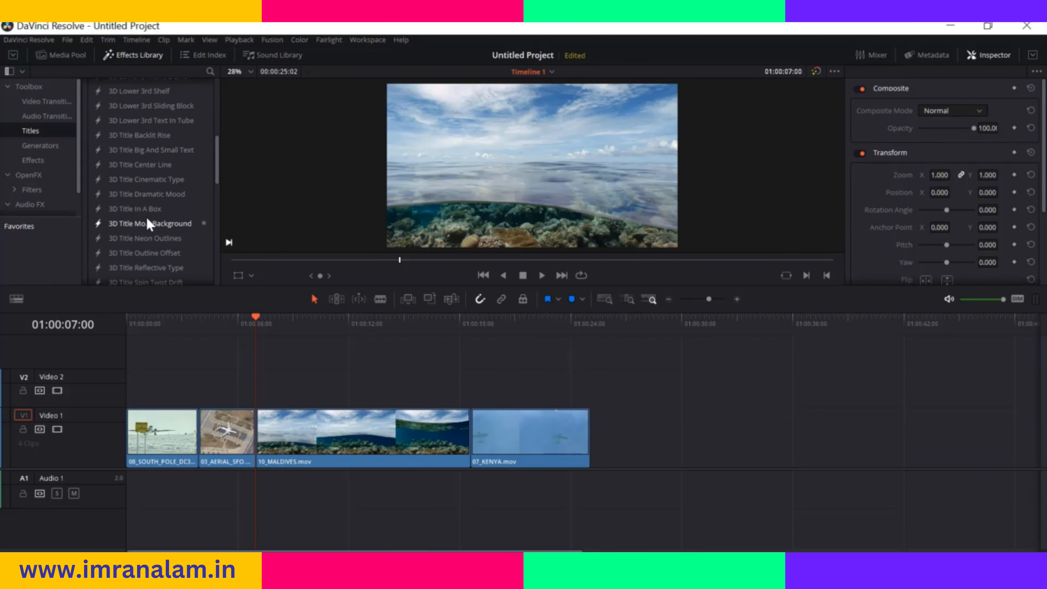
pyautogui.scroll(5, 148, 225)
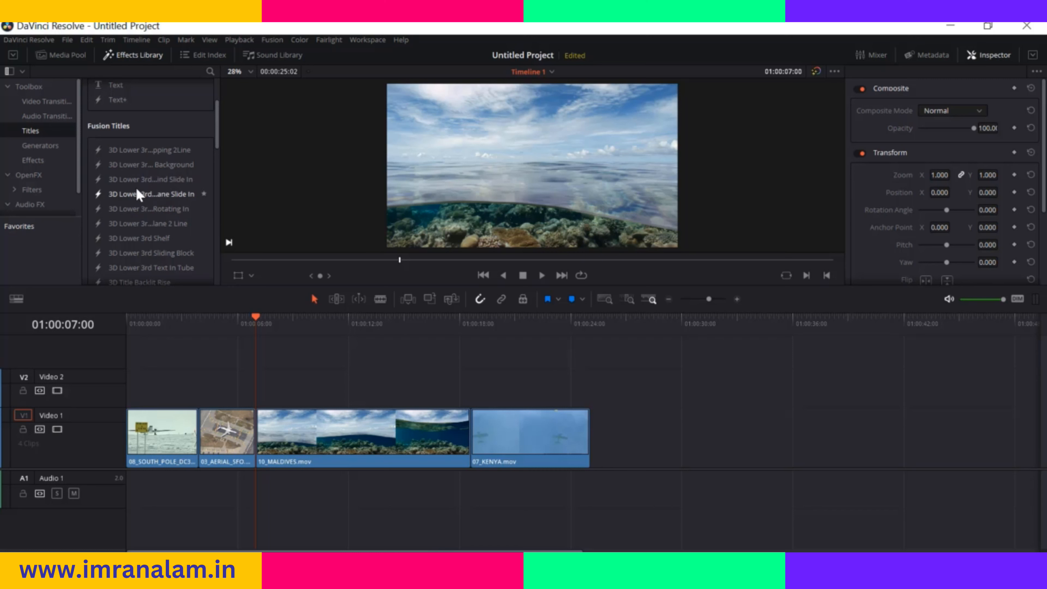
pyautogui.moveTo(141, 197); pyautogui.dragTo(258, 388)
pyautogui.press('space')
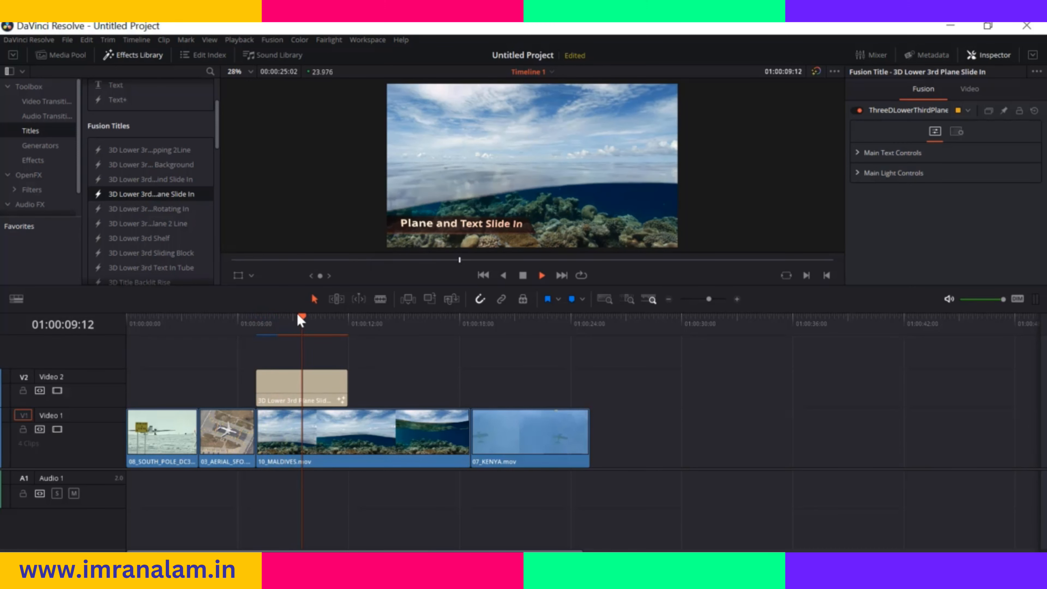
# Return the playhead to 01:00:06:00, then move the 3D Lower 3rd title past the last clip and delete it
pyautogui.moveTo(309, 320); pyautogui.dragTo(237, 322)
pyautogui.click(285, 377)
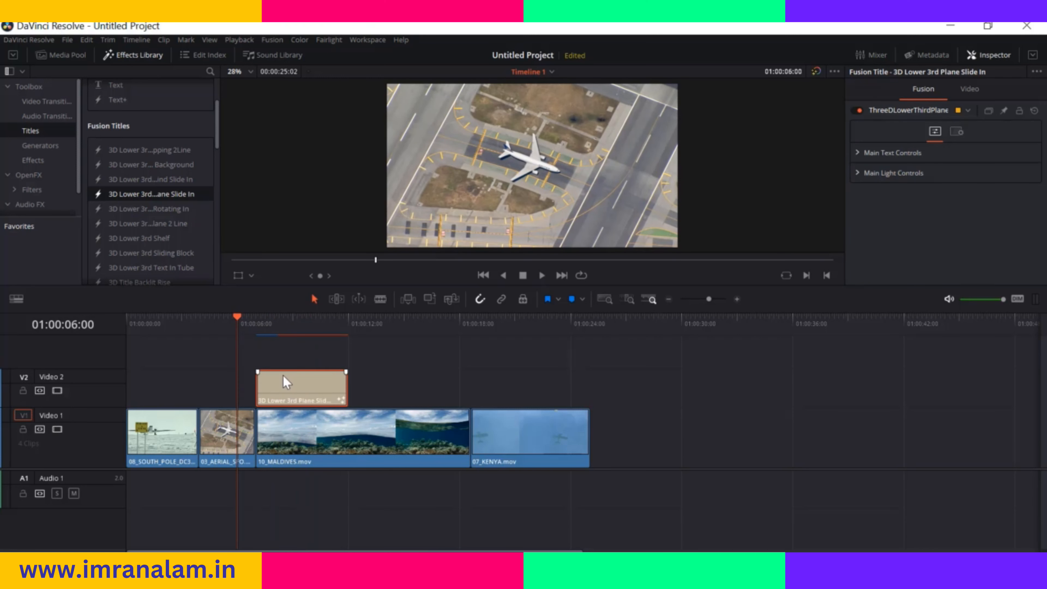
pyautogui.moveTo(304, 379); pyautogui.dragTo(633, 390)
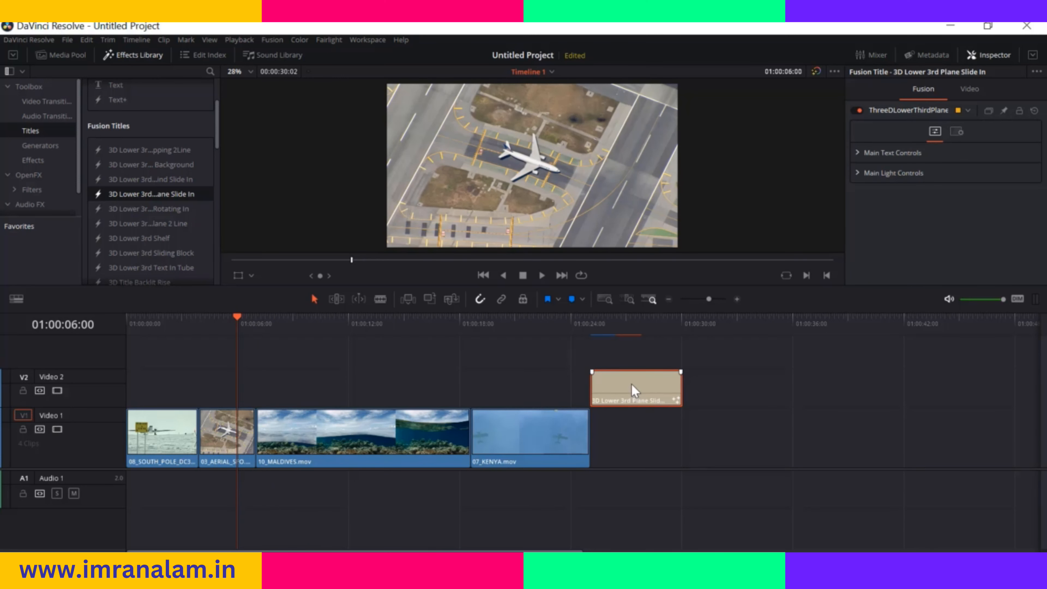
pyautogui.press('Delete')
# Place an SMPTE Color Bar generator on Video 2 at the start of 10_MALDIVES.mov, then remove it
pyautogui.scroll(-5, 149, 239)
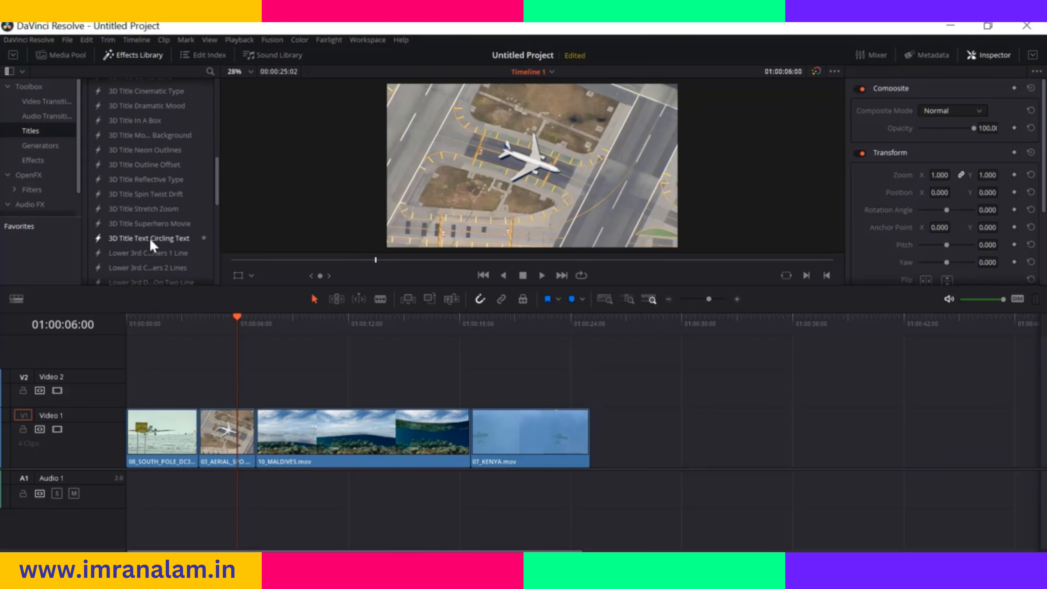
pyautogui.scroll(-2, 149, 236)
pyautogui.click(37, 146)
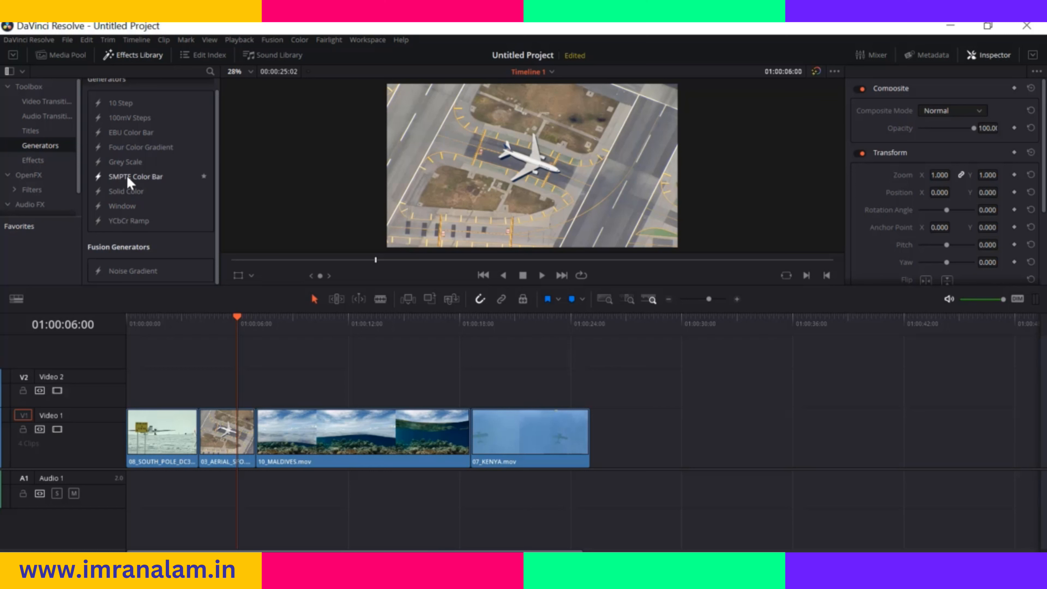
pyautogui.moveTo(128, 181); pyautogui.dragTo(249, 379)
pyautogui.moveTo(237, 318)
pyautogui.mouseDown()
pyautogui.moveTo(296, 319)
pyautogui.moveTo(241, 319)
pyautogui.mouseUp()
pyautogui.click(282, 381)
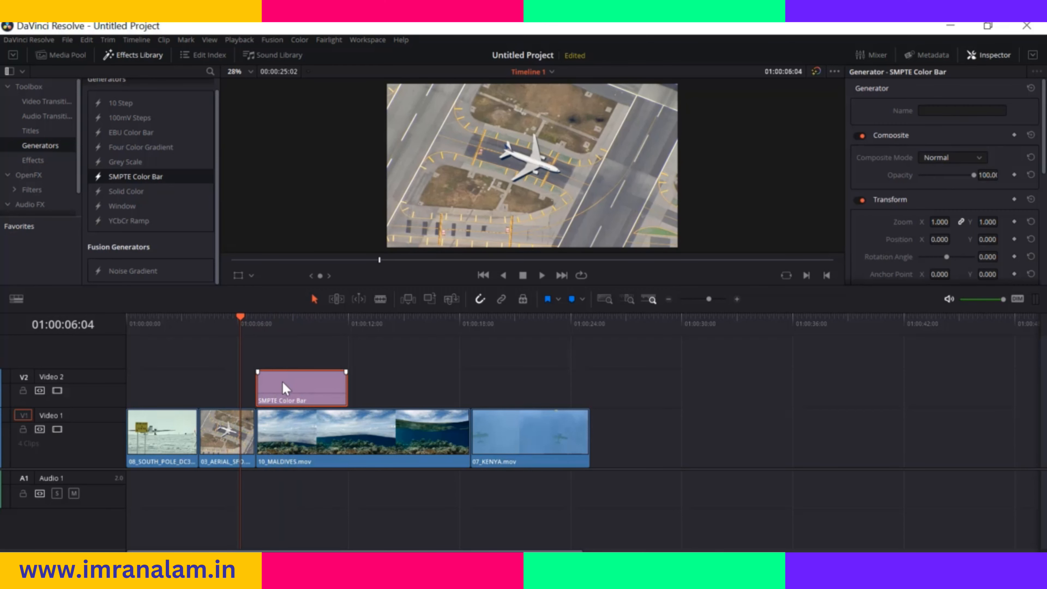
pyautogui.press('Delete')
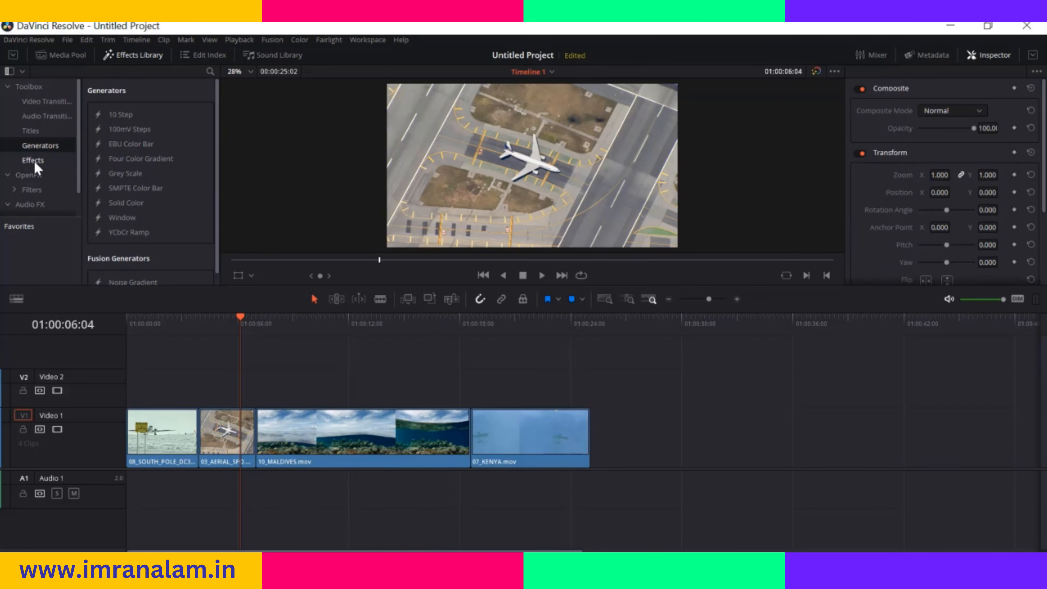
# Look through the OpenFX filters, from the ResolveFX Blur group to the ResolveFX Color group
pyautogui.click(34, 178)
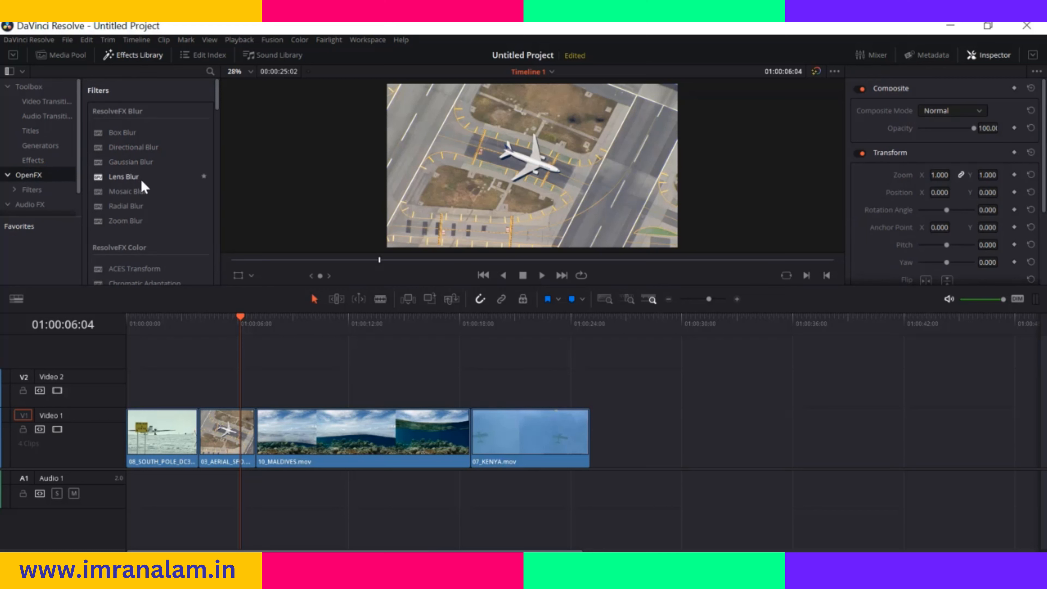
pyautogui.scroll(-3, 148, 191)
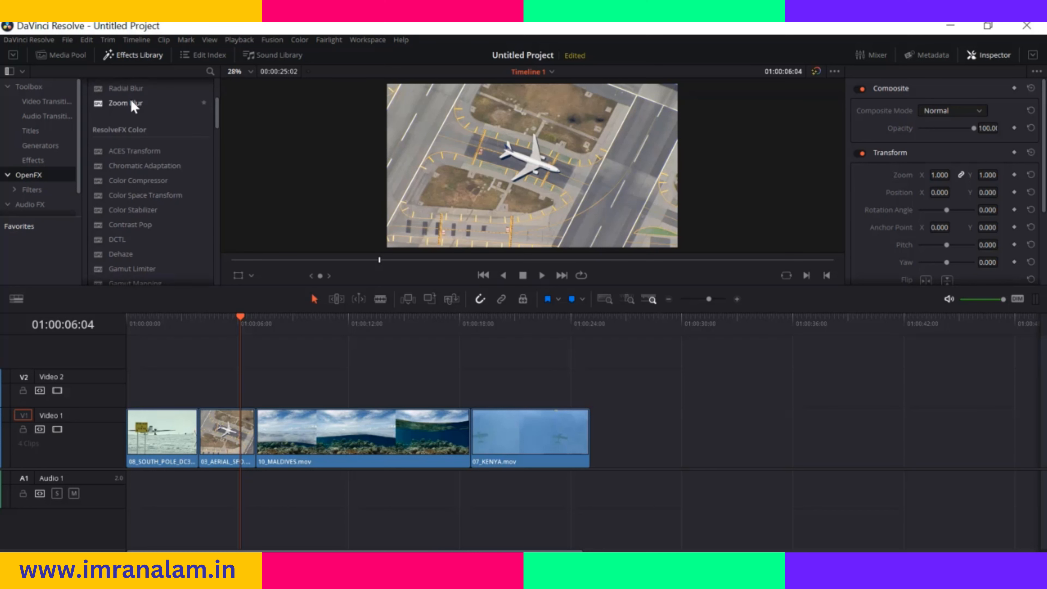
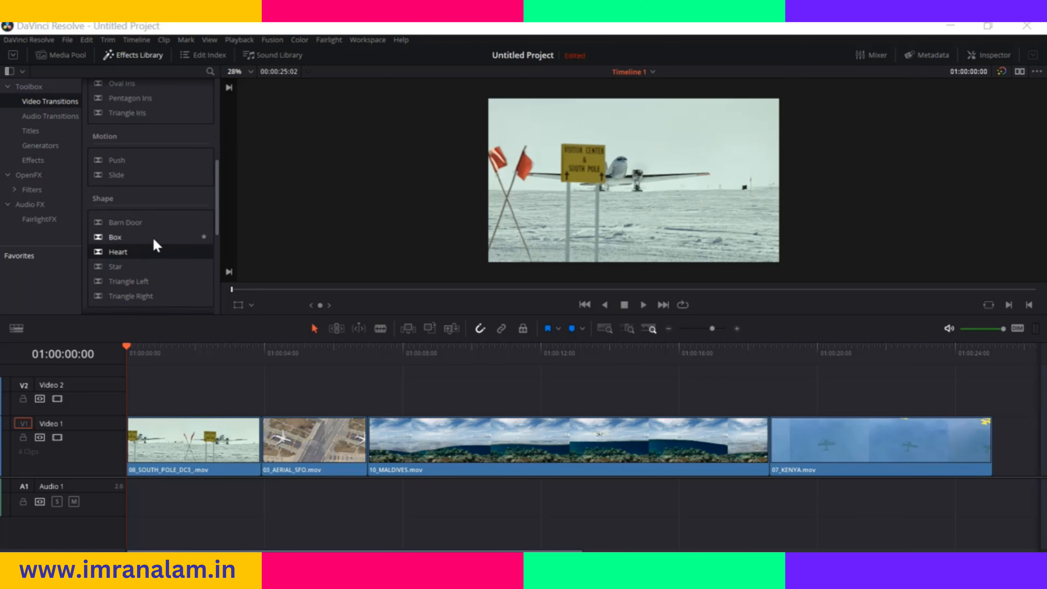
# Try a Heart transition at the start of 08_SOUTH_POLE_DC3_.mov, play it, and remove it from the clip
pyautogui.scroll(-2, 154, 242)
pyautogui.click(120, 221)
pyautogui.moveTo(120, 220); pyautogui.dragTo(140, 445)
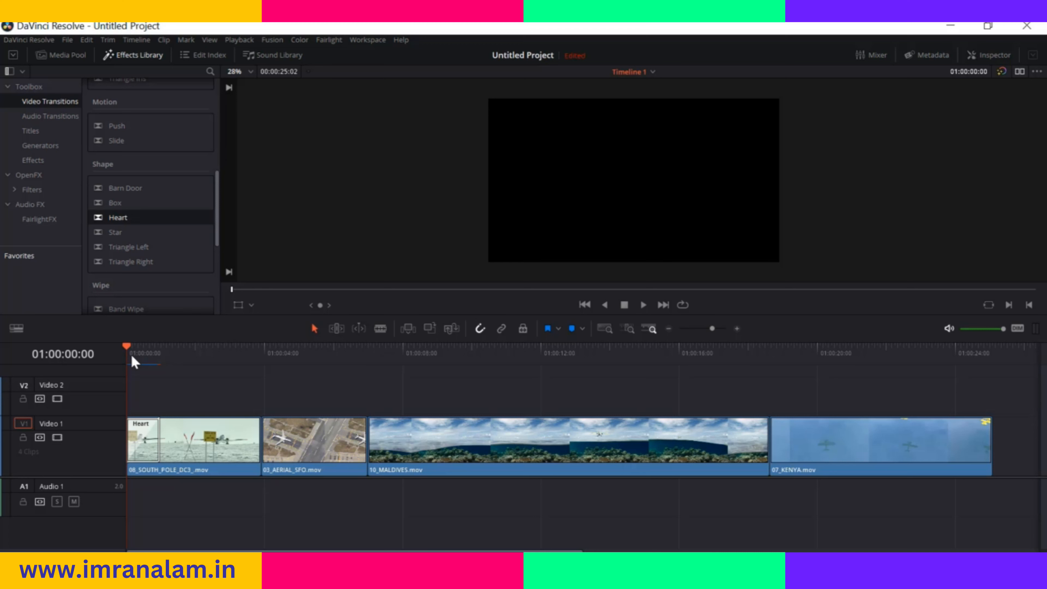
pyautogui.press('space')
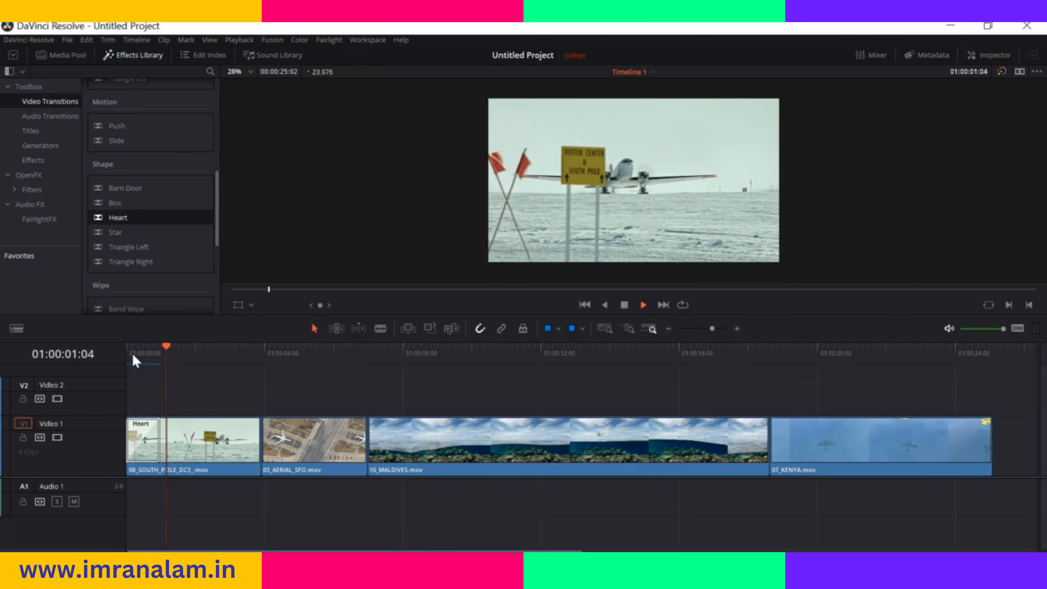
pyautogui.moveTo(174, 344); pyautogui.dragTo(185, 362)
pyautogui.moveTo(160, 442); pyautogui.dragTo(150, 448)
pyautogui.moveTo(186, 347); pyautogui.dragTo(166, 354)
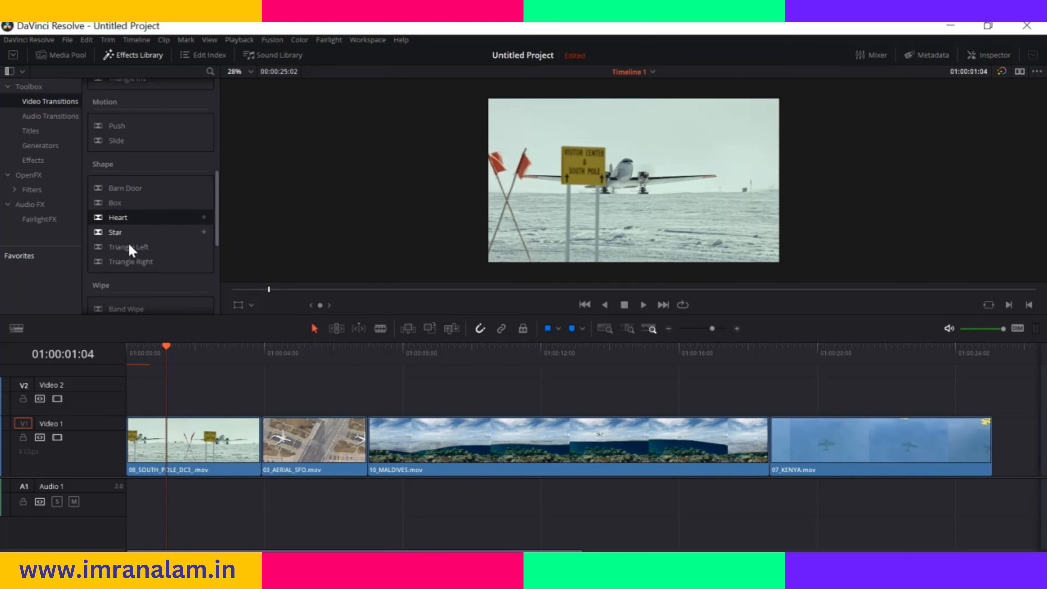
# Add a Barn Door transition at the cut between 08_SOUTH_POLE_DC3_.mov and 03_AERIAL_SFO.mov and play it
pyautogui.moveTo(140, 191); pyautogui.dragTo(257, 443)
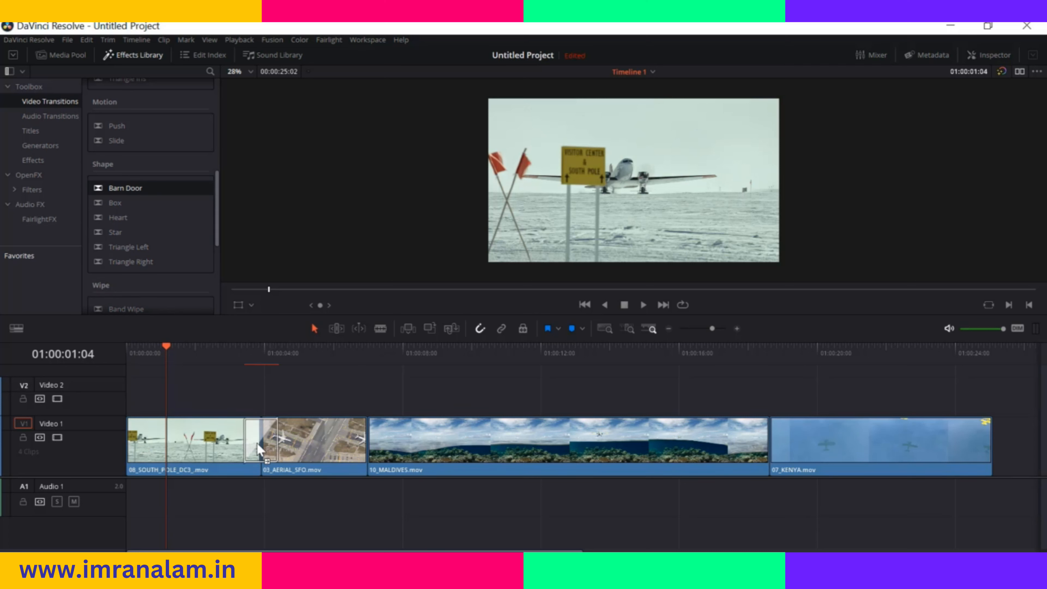
pyautogui.moveTo(257, 443); pyautogui.dragTo(255, 443)
pyautogui.moveTo(165, 346); pyautogui.dragTo(233, 354)
pyautogui.press('space')
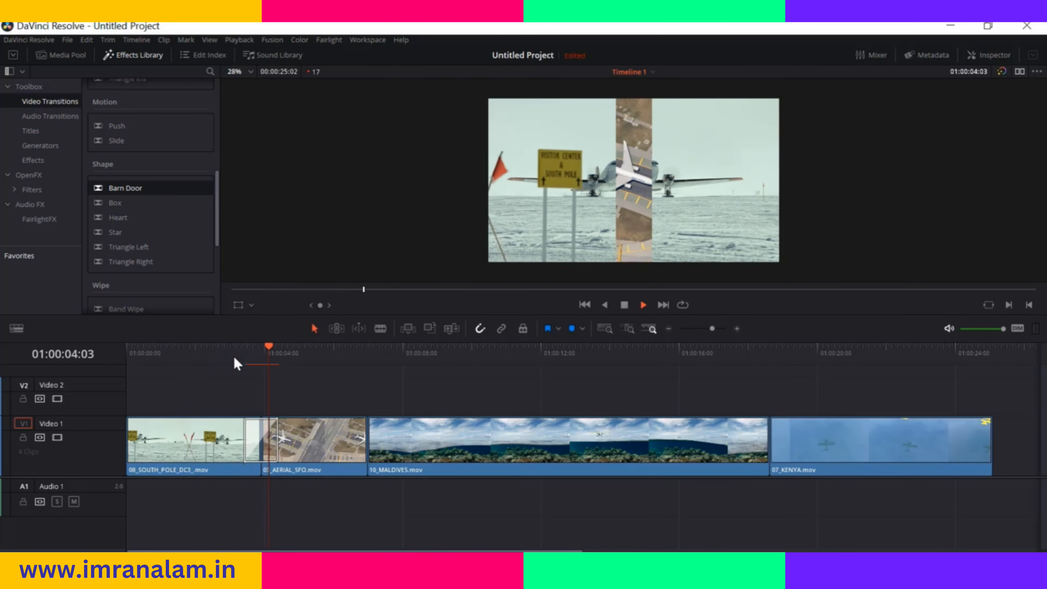
# Replay the Barn Door transition several times from just before the cut, returning the playhead to about 01:00:03:00
pyautogui.press('space')
pyautogui.moveTo(303, 347); pyautogui.dragTo(230, 345)
pyautogui.press('space')
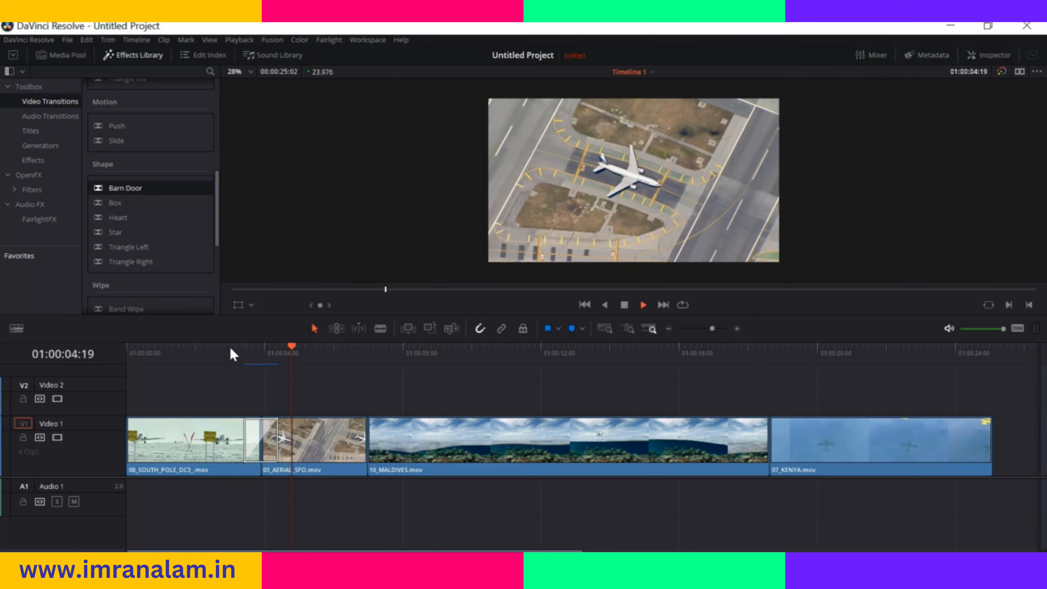
pyautogui.moveTo(307, 350); pyautogui.dragTo(237, 357)
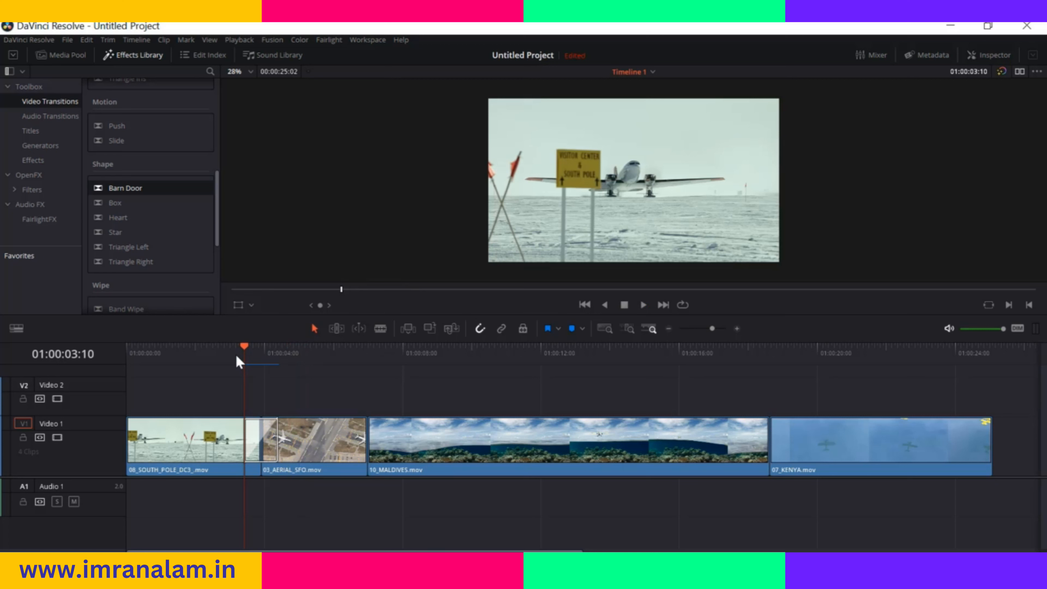
pyautogui.press('space')
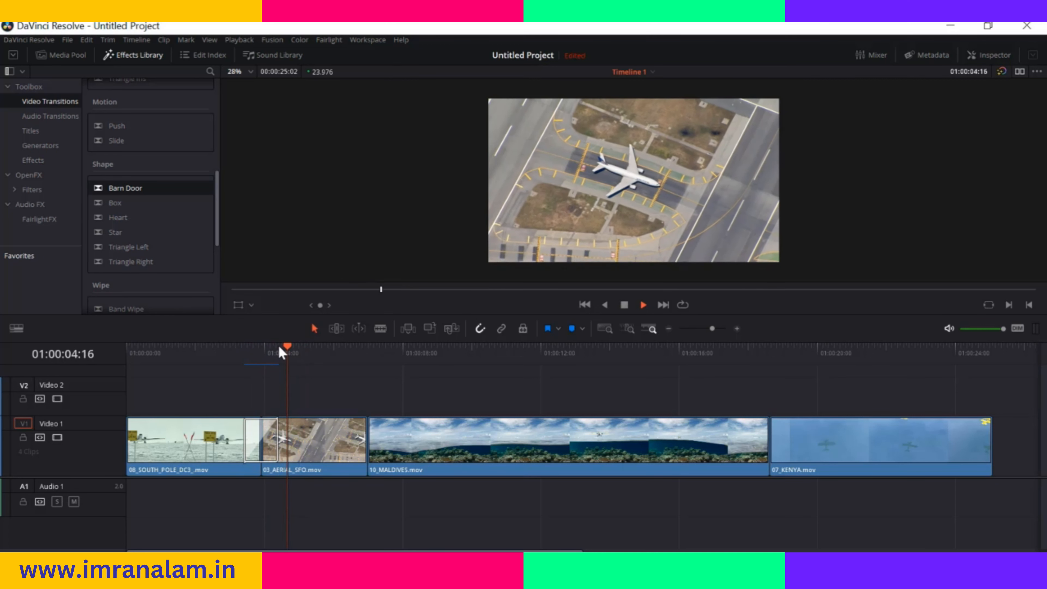
pyautogui.click(225, 354)
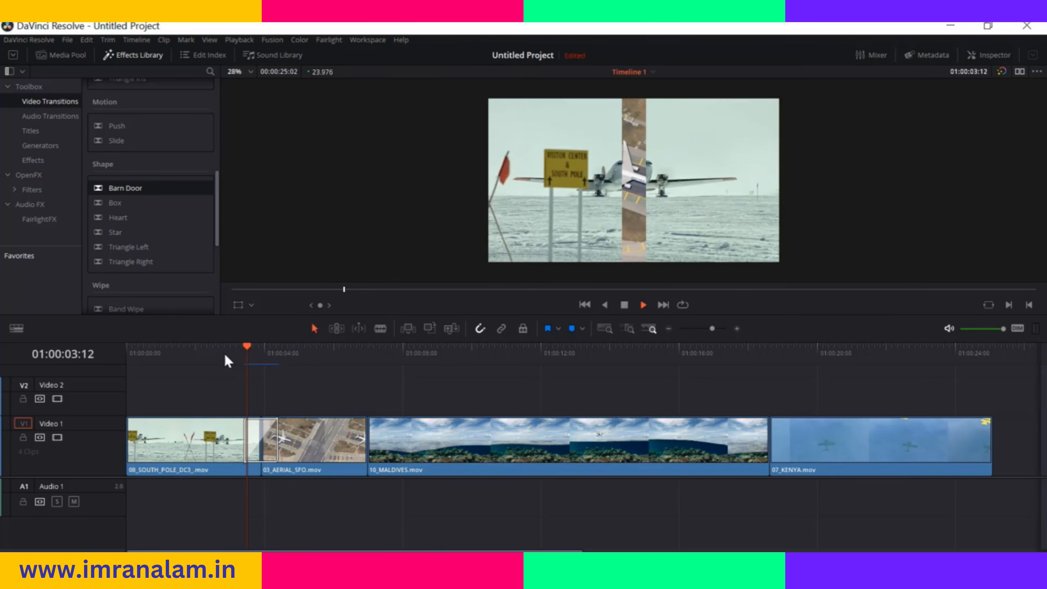
pyautogui.press('space')
pyautogui.click(291, 347)
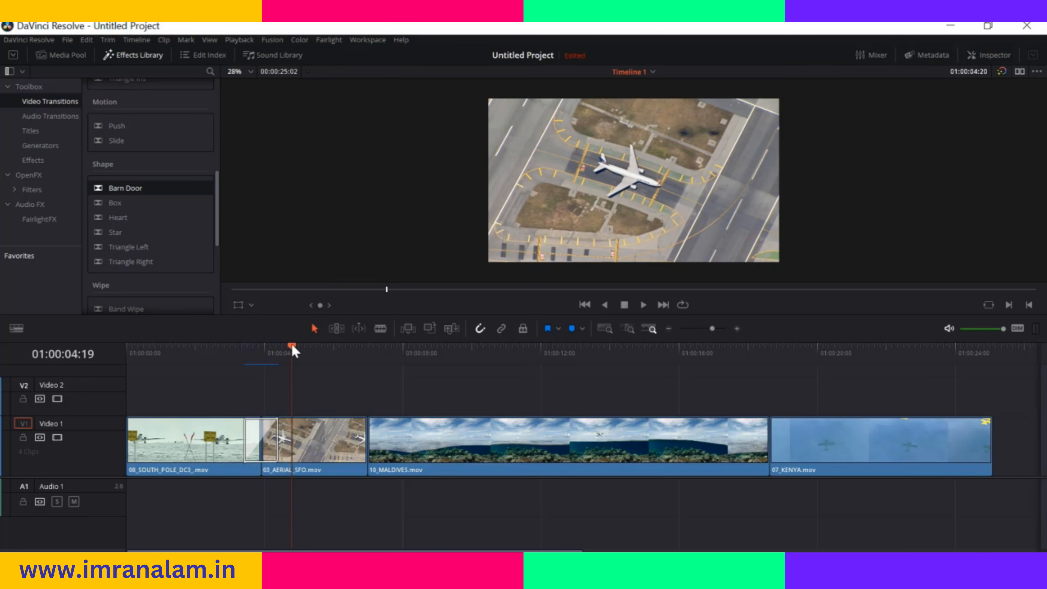
pyautogui.click(230, 350)
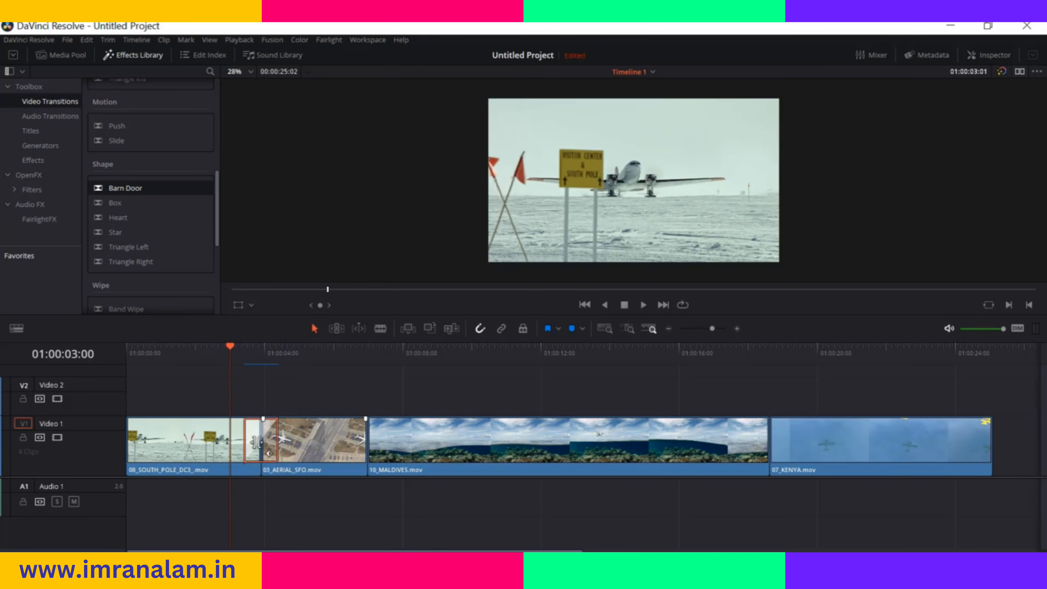
# Inspect the Barn Door transition, shorten its duration to 22 frames, and set its alignment to Start On Edit
pyautogui.click(999, 60)
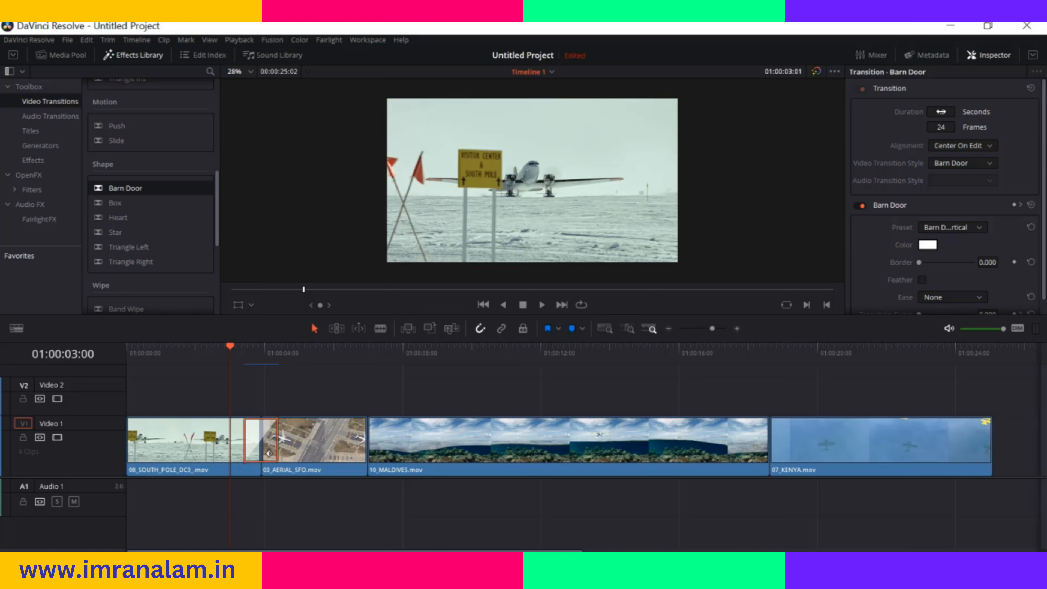
pyautogui.moveTo(940, 114)
pyautogui.mouseDown()
pyautogui.moveTo(959, 111)
pyautogui.moveTo(944, 111)
pyautogui.mouseUp()
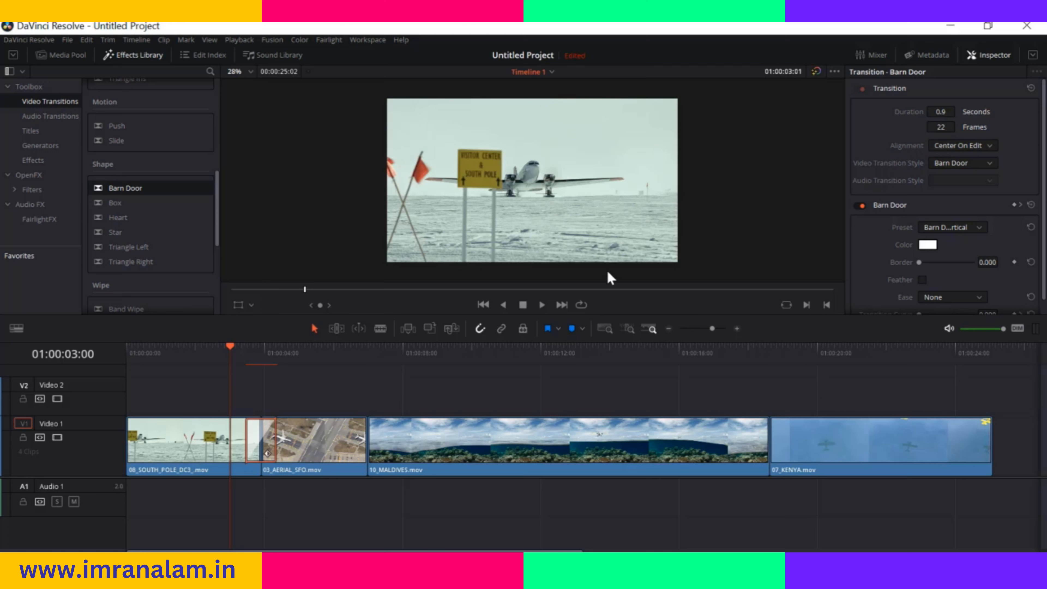
pyautogui.click(978, 147)
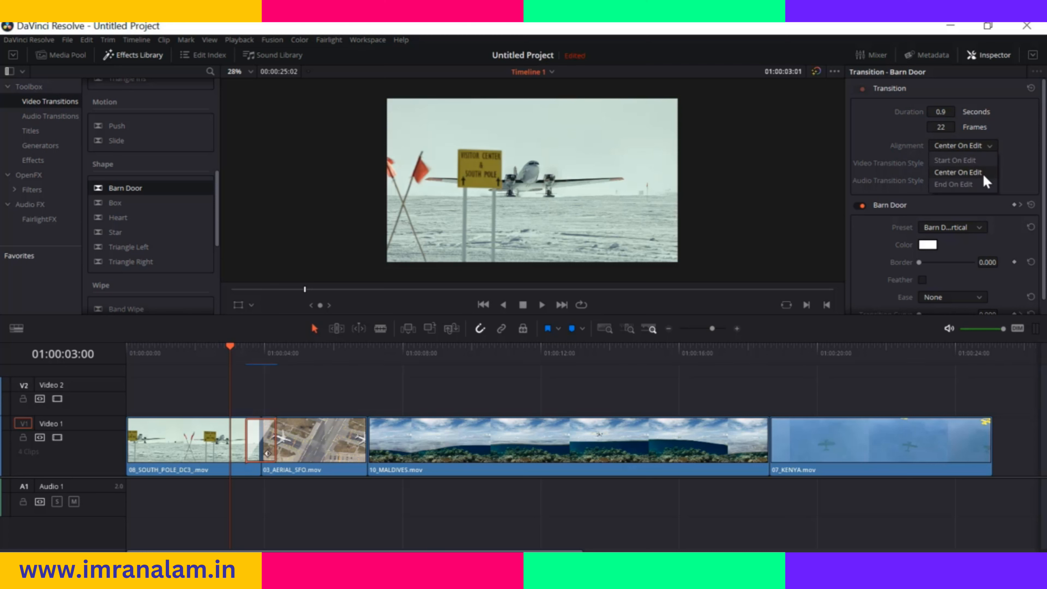
pyautogui.click(964, 160)
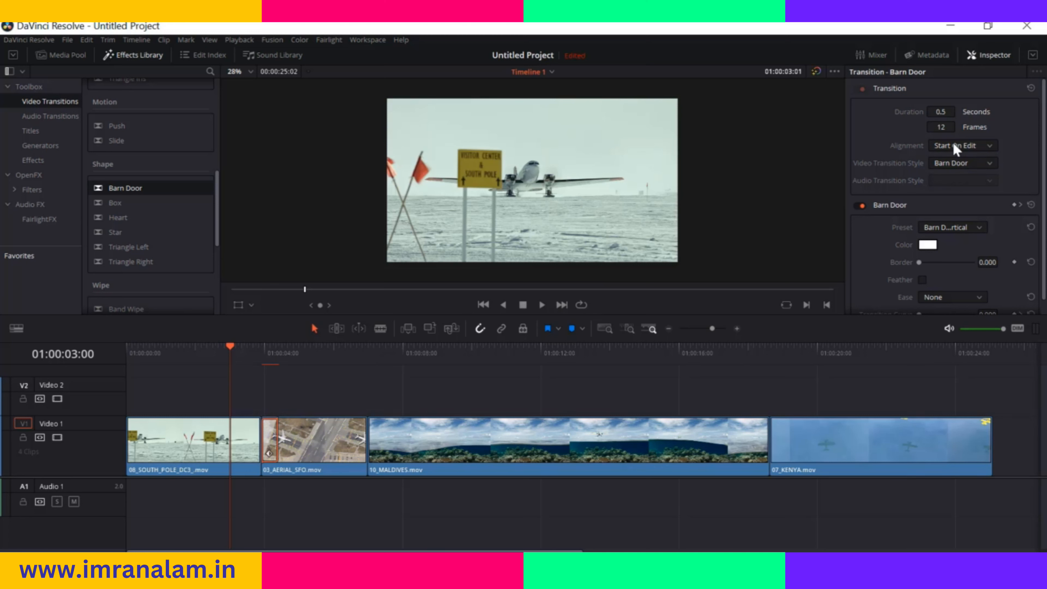
# Set the transition's alignment to End On Edit, play it across the cut, and return the playhead to 01:00:02:22
pyautogui.click(985, 144)
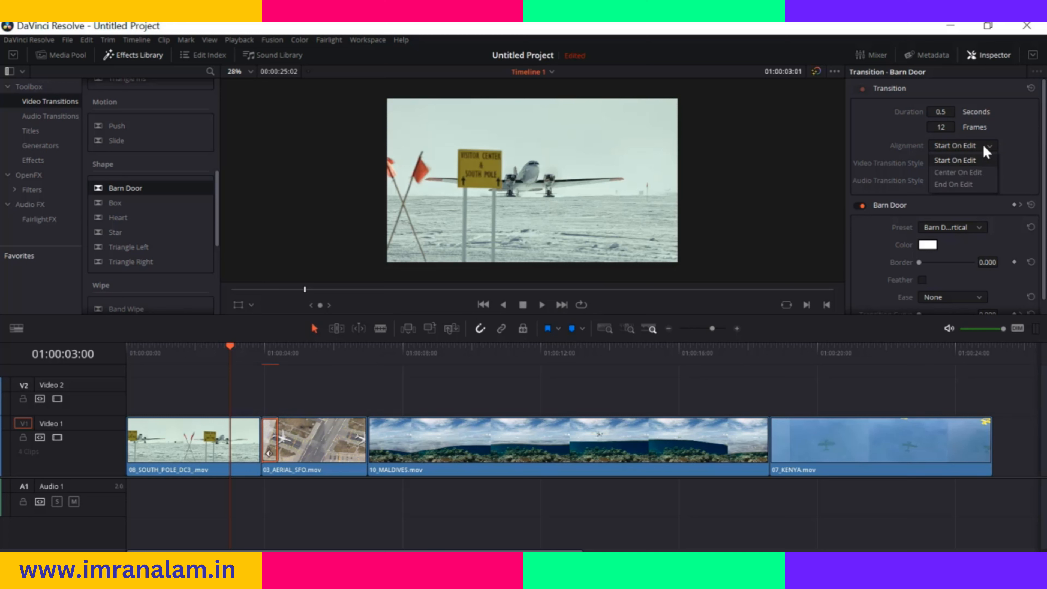
pyautogui.click(960, 183)
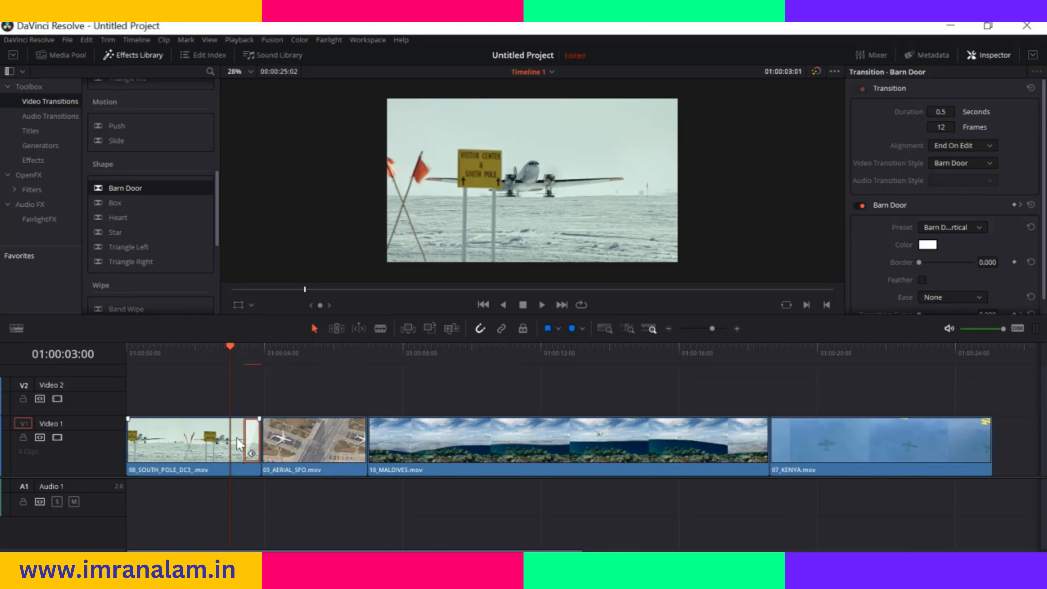
pyautogui.moveTo(230, 346); pyautogui.dragTo(239, 348)
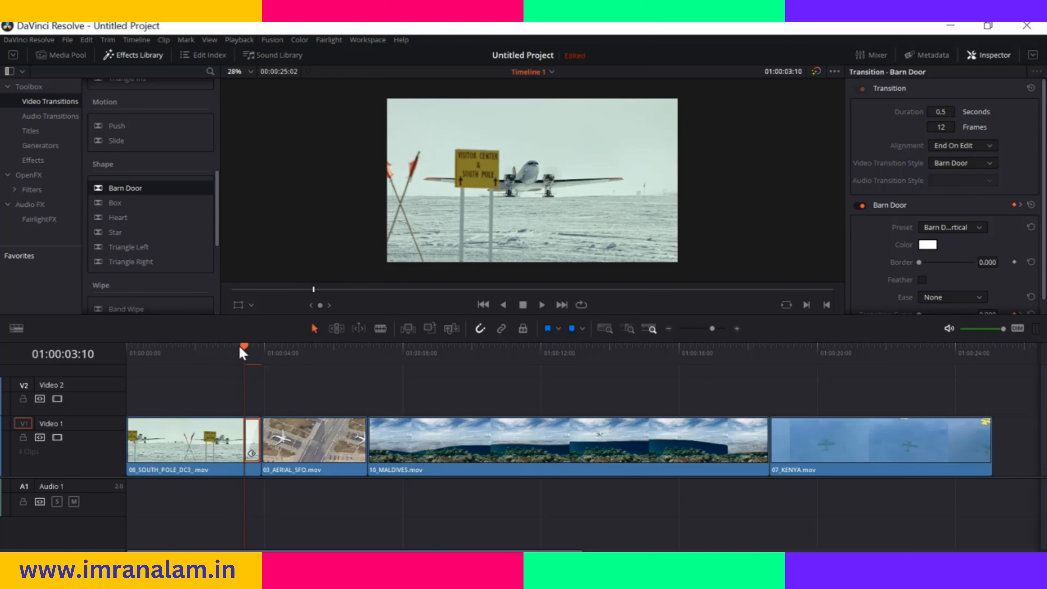
pyautogui.moveTo(711, 328); pyautogui.dragTo(716, 327)
pyautogui.press('space')
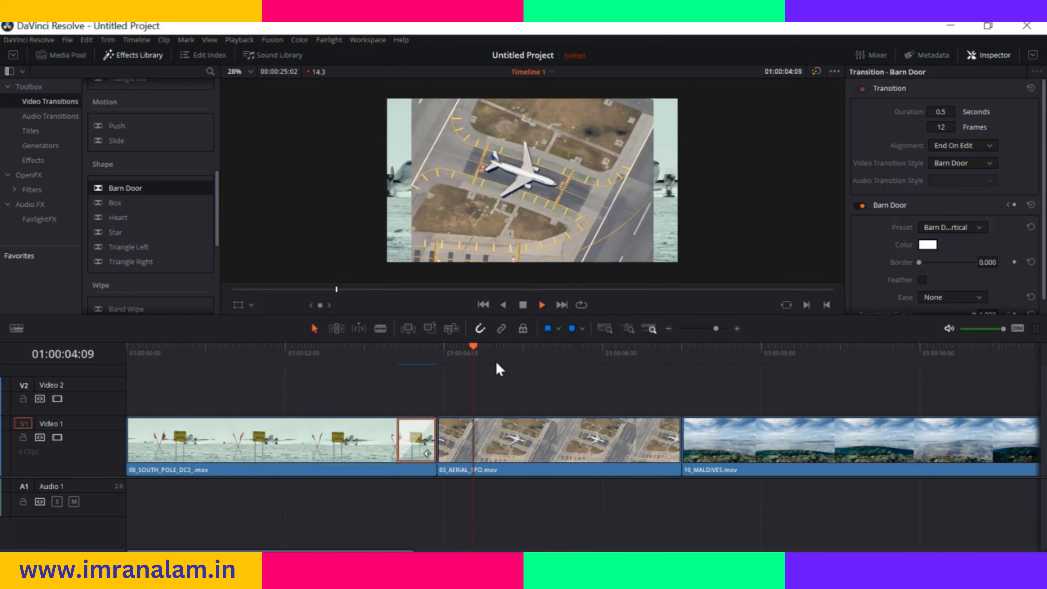
pyautogui.press('space')
pyautogui.moveTo(487, 348); pyautogui.dragTo(358, 365)
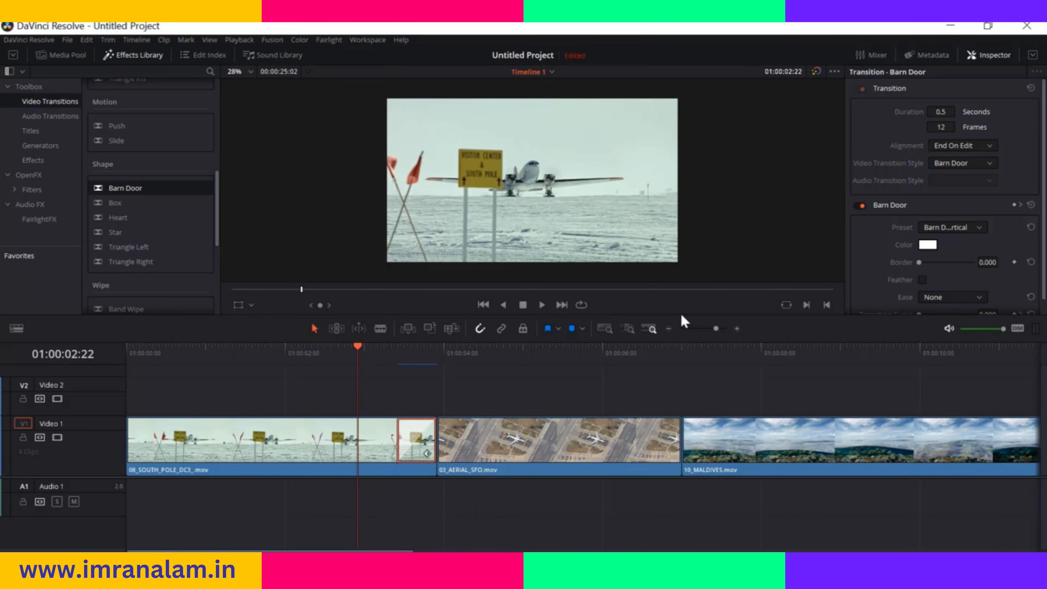
# Set the transition's alignment to Center On Edit and look through the available video transition styles
pyautogui.click(986, 145)
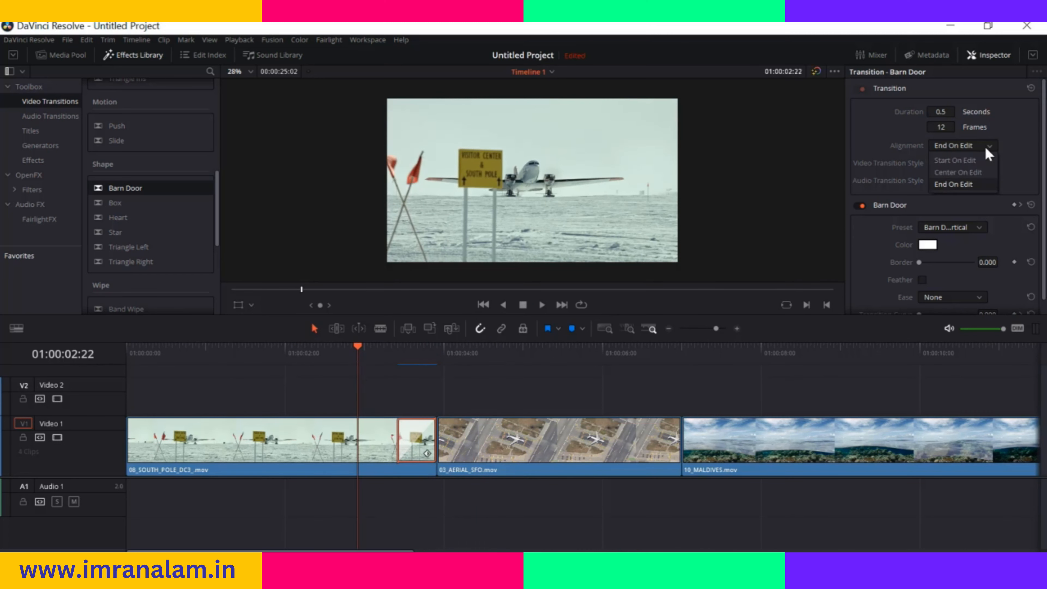
pyautogui.click(961, 172)
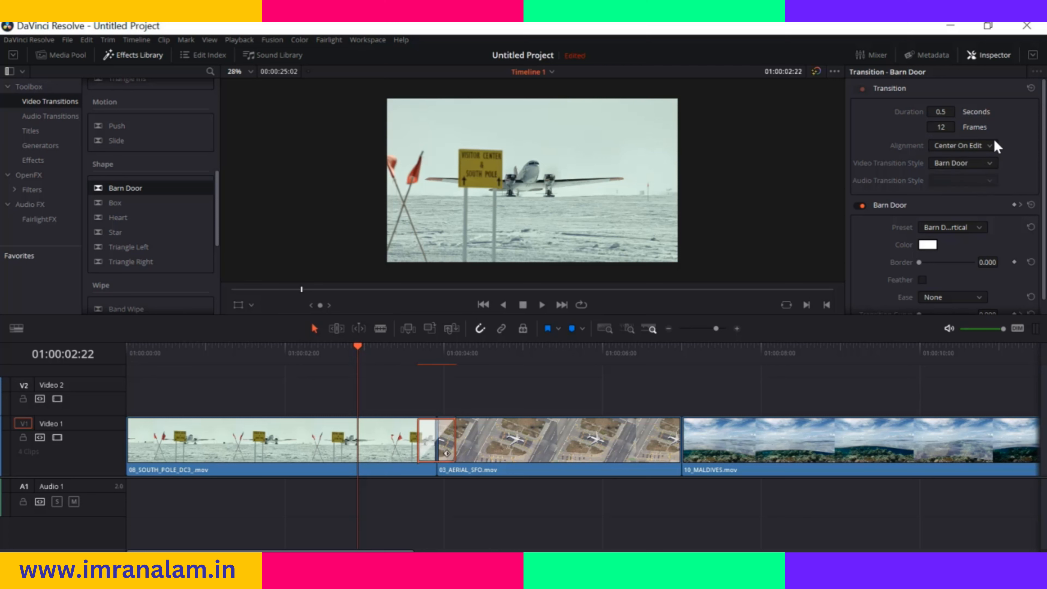
pyautogui.click(991, 145)
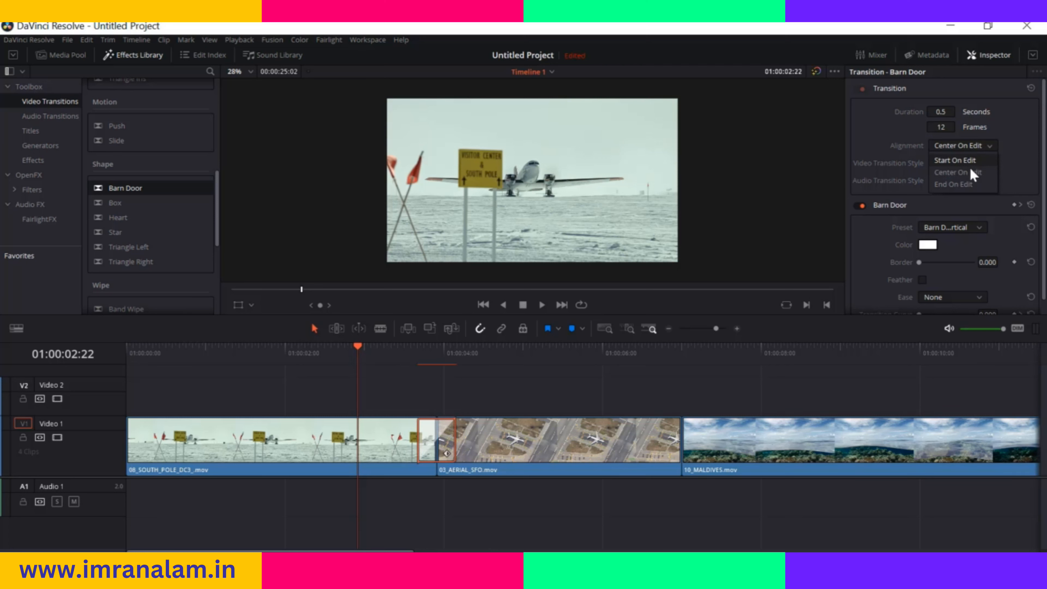
pyautogui.click(993, 149)
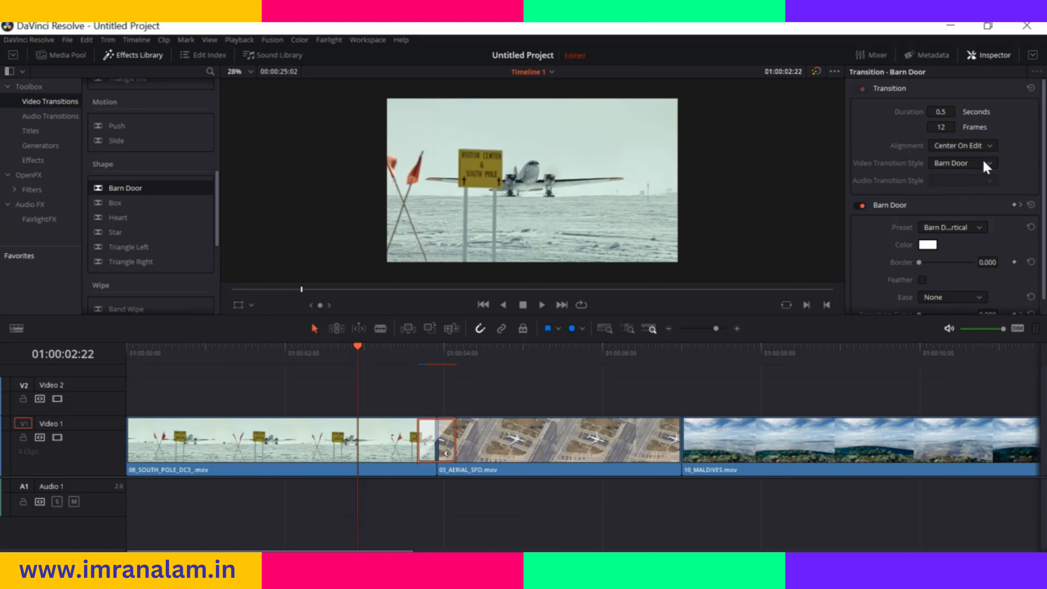
pyautogui.click(986, 164)
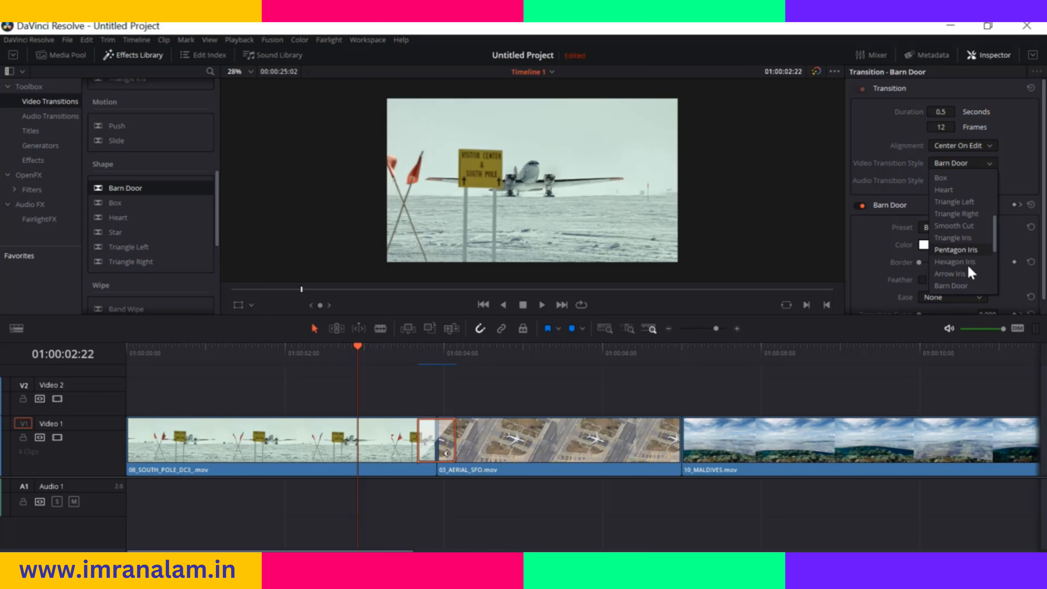
pyautogui.click(897, 159)
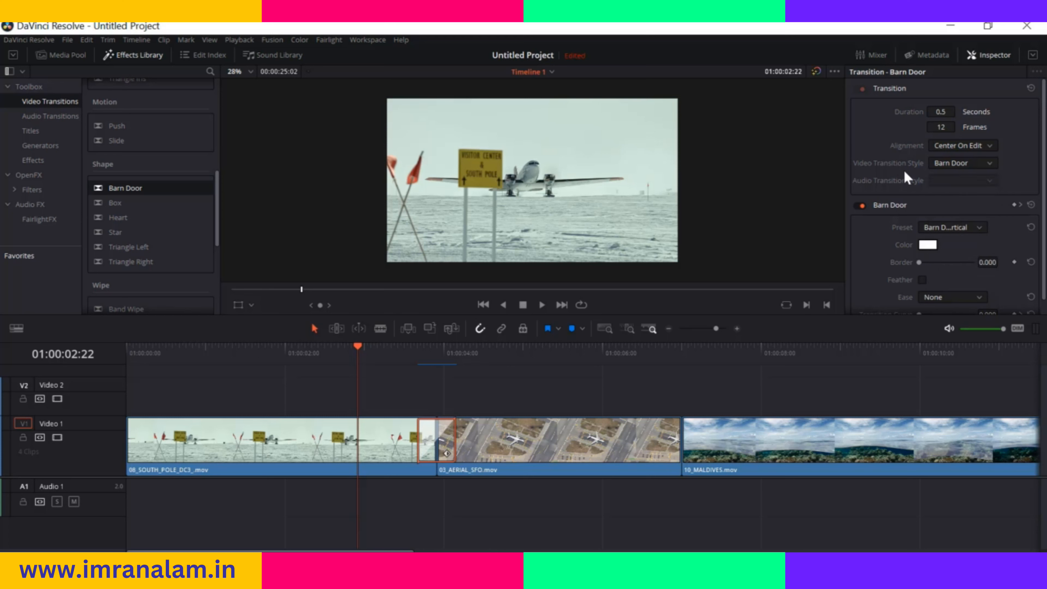
# Set the transition's preset to Barn Door Horizontal, play it, and return the playhead to 01:00:03:16
pyautogui.scroll(-1, 896, 211)
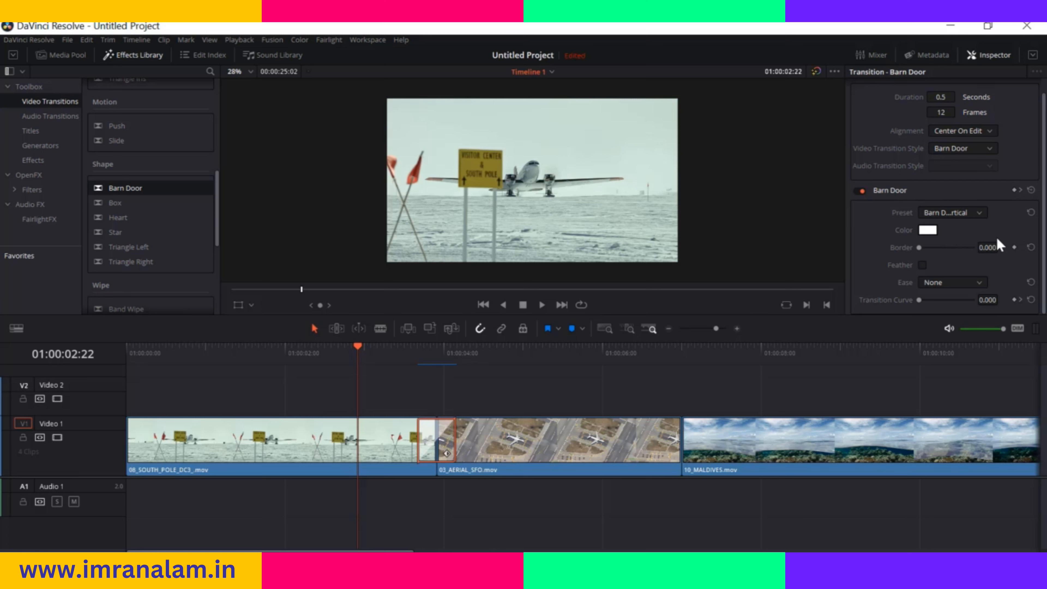
pyautogui.click(950, 216)
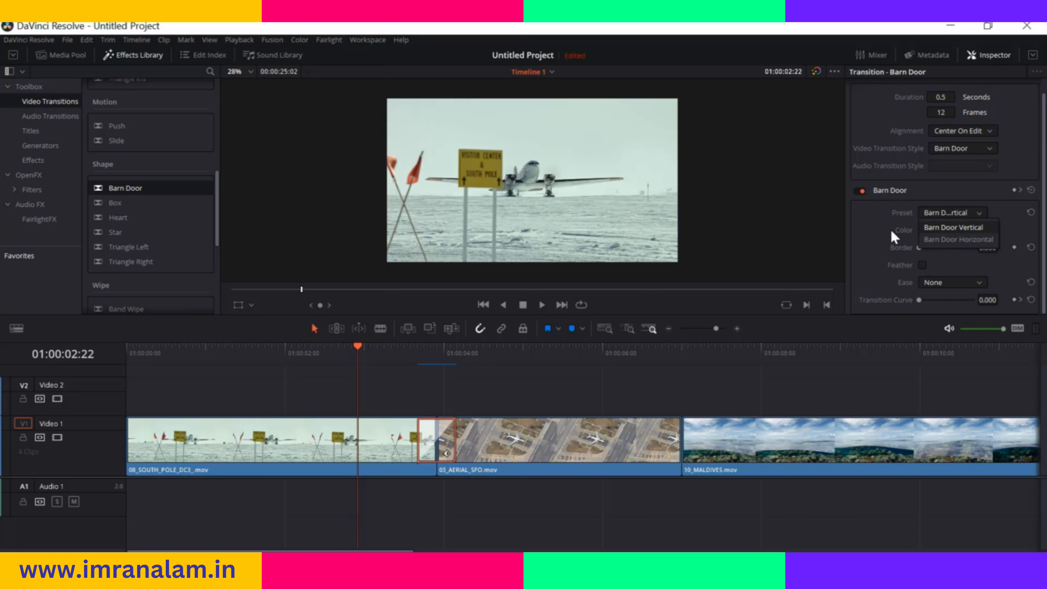
pyautogui.click(944, 240)
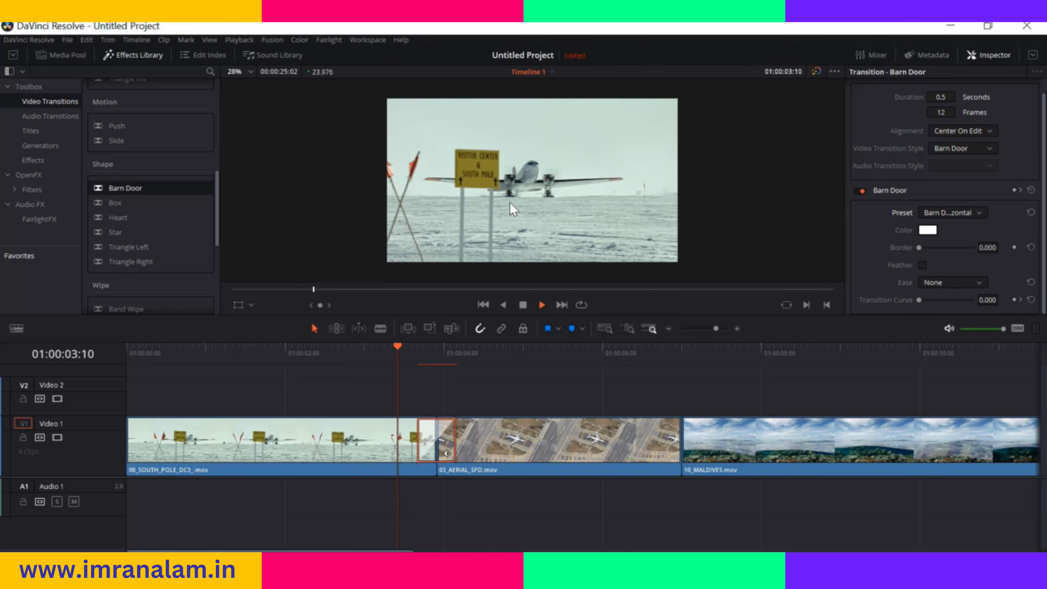
pyautogui.press('space')
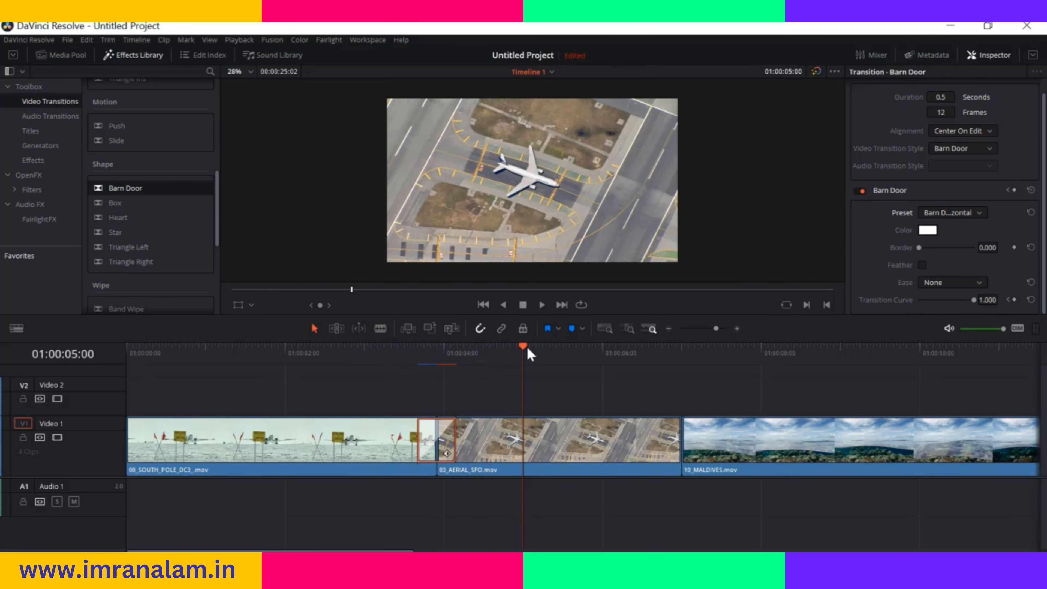
pyautogui.moveTo(521, 351); pyautogui.dragTo(414, 386)
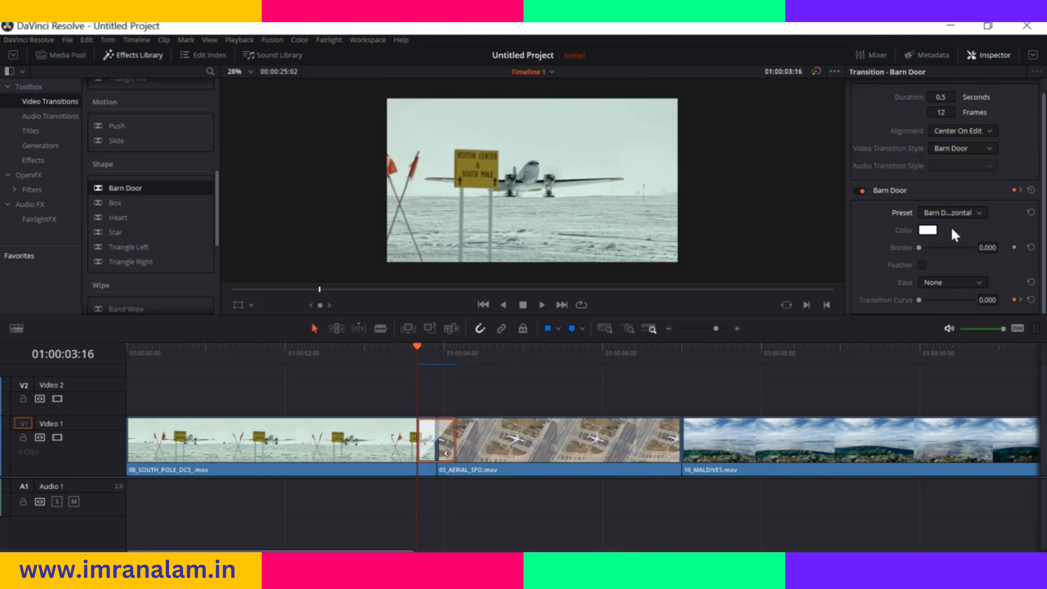
# Look at the transition's border color choices, try a border of about 142, and reset the border to 0
pyautogui.click(927, 231)
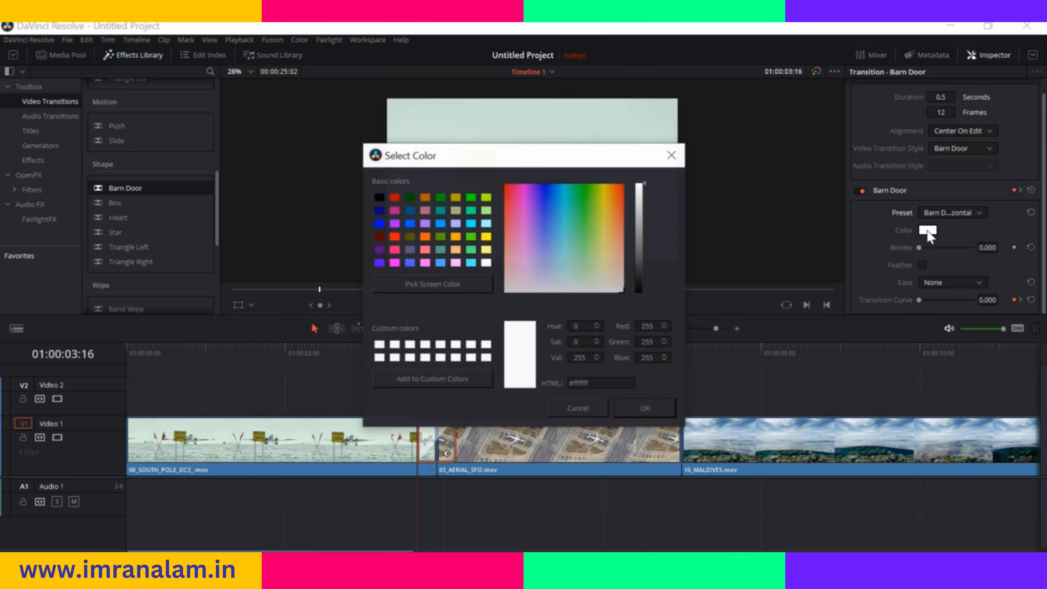
pyautogui.click(675, 155)
pyautogui.moveTo(919, 247); pyautogui.dragTo(934, 248)
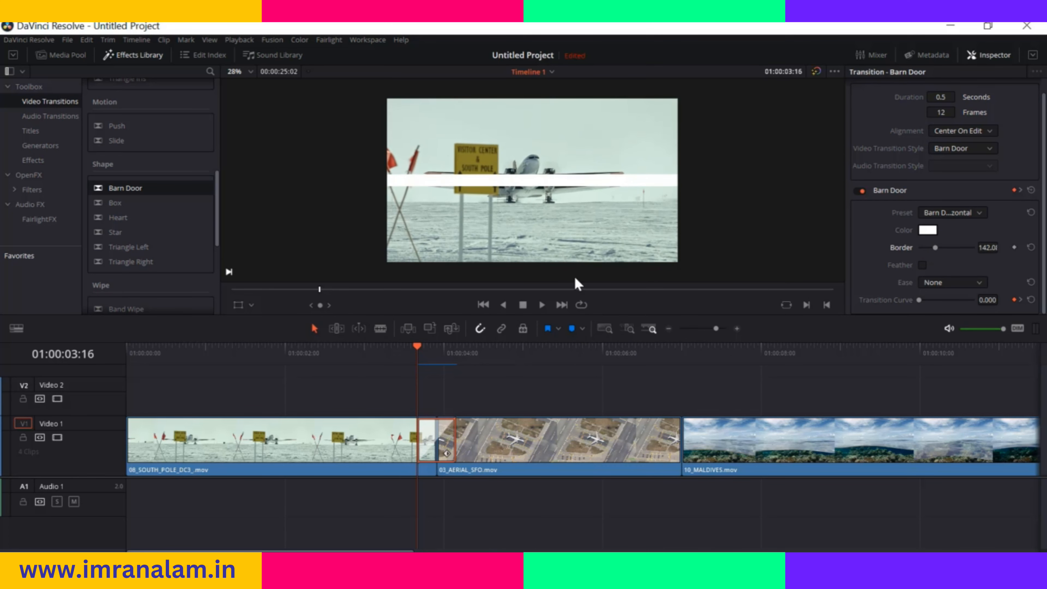
pyautogui.moveTo(419, 348)
pyautogui.mouseDown()
pyautogui.moveTo(434, 348)
pyautogui.moveTo(408, 358)
pyautogui.mouseUp()
pyautogui.moveTo(933, 247); pyautogui.dragTo(918, 248)
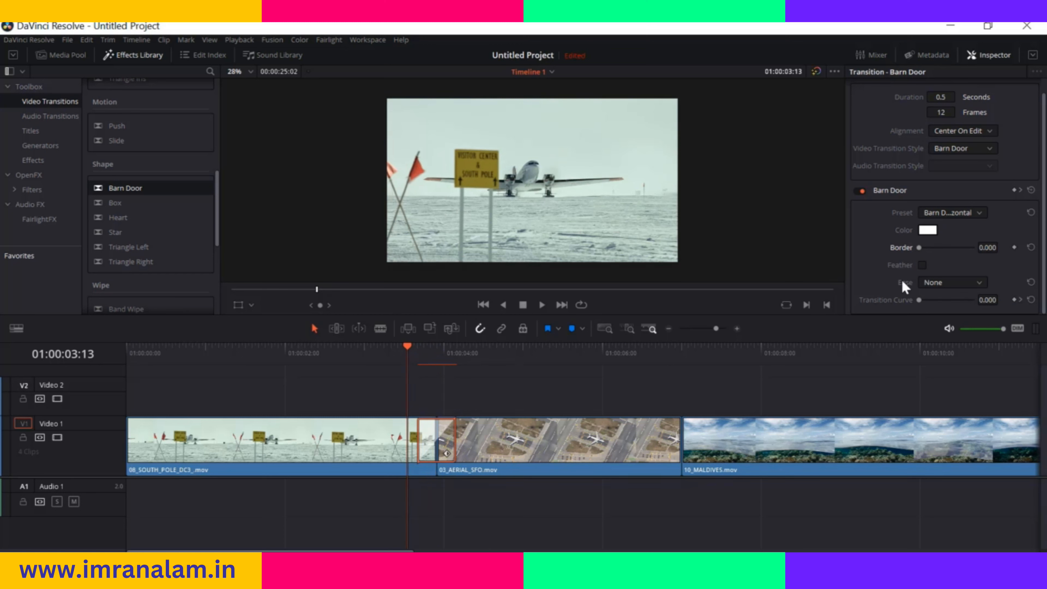
# Set the Barn Door transition's ease to In
pyautogui.click(979, 283)
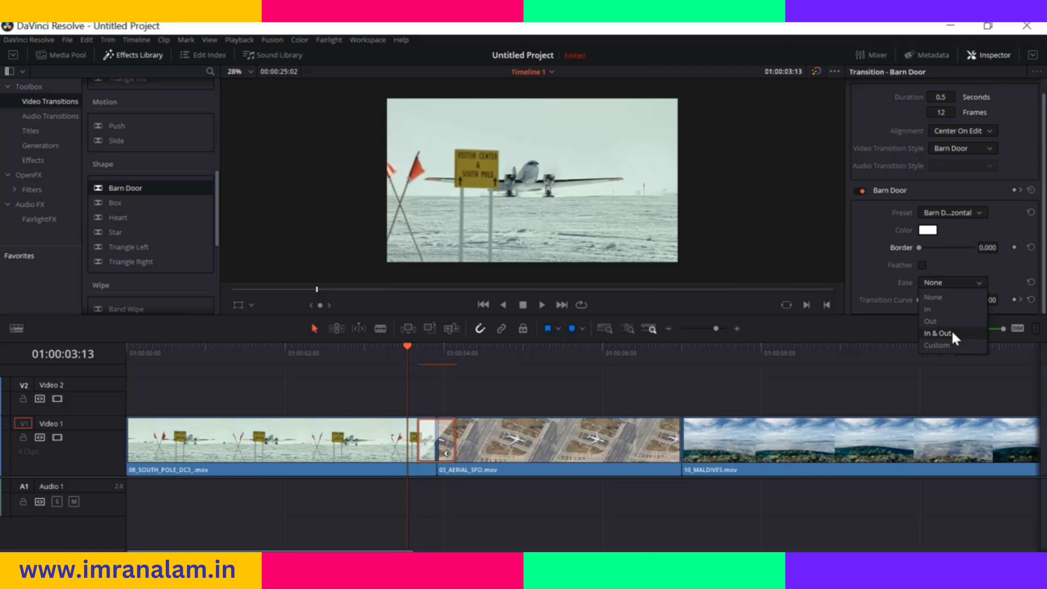
pyautogui.click(947, 308)
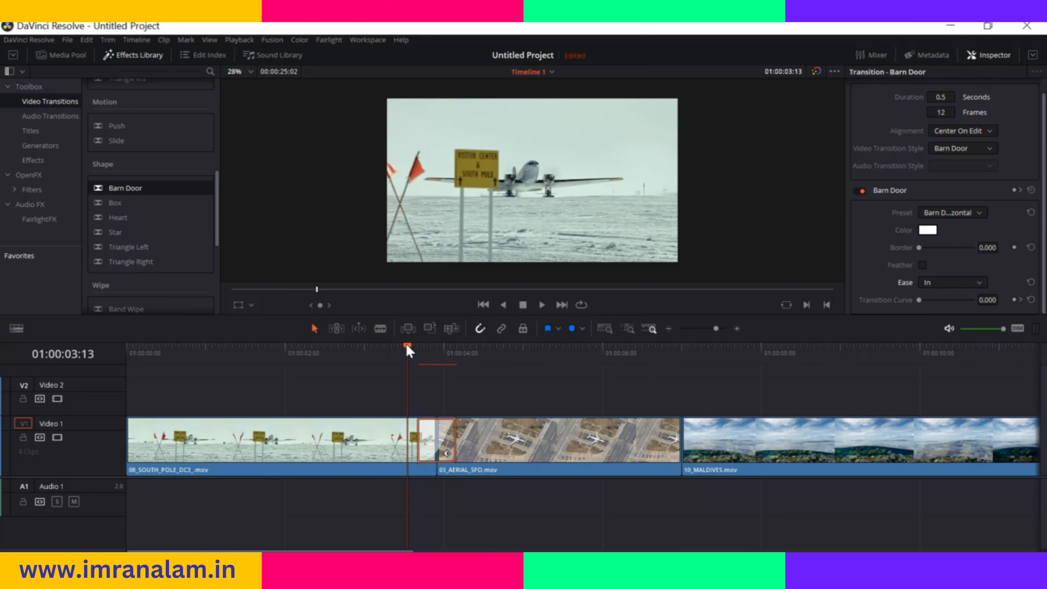
# Try the Out ease on the Barn Door transition, and set the ease to Custom with a transition curve of about 0.505
pyautogui.click(977, 284)
pyautogui.click(951, 323)
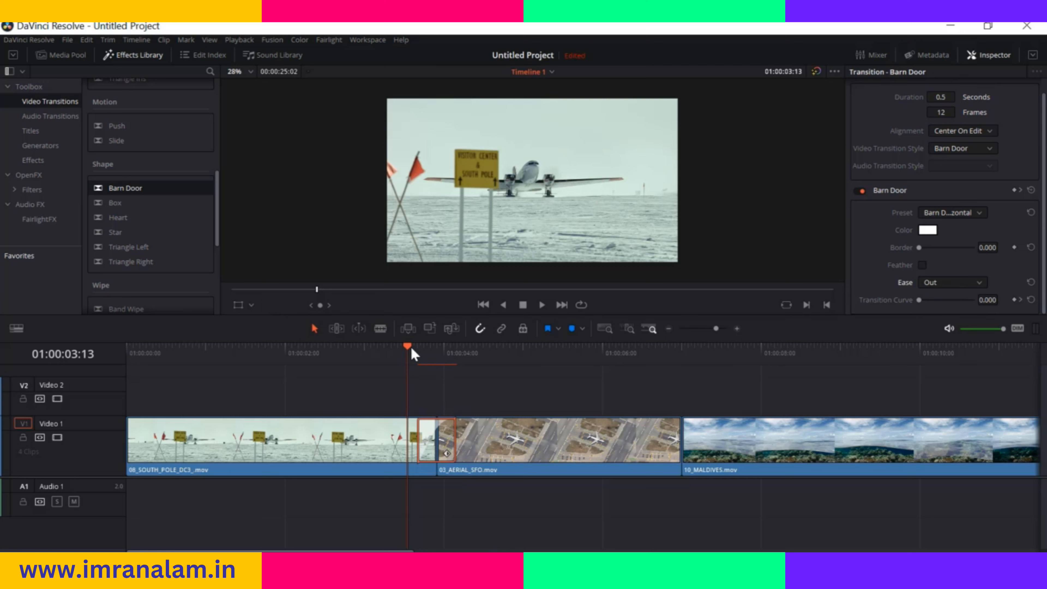
pyautogui.click(975, 282)
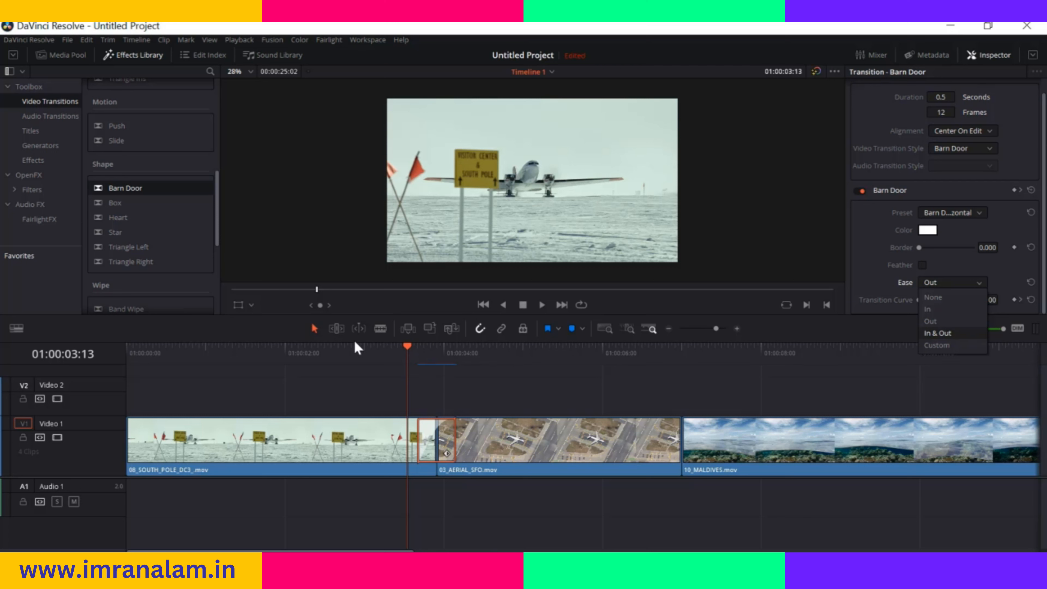
pyautogui.click(942, 346)
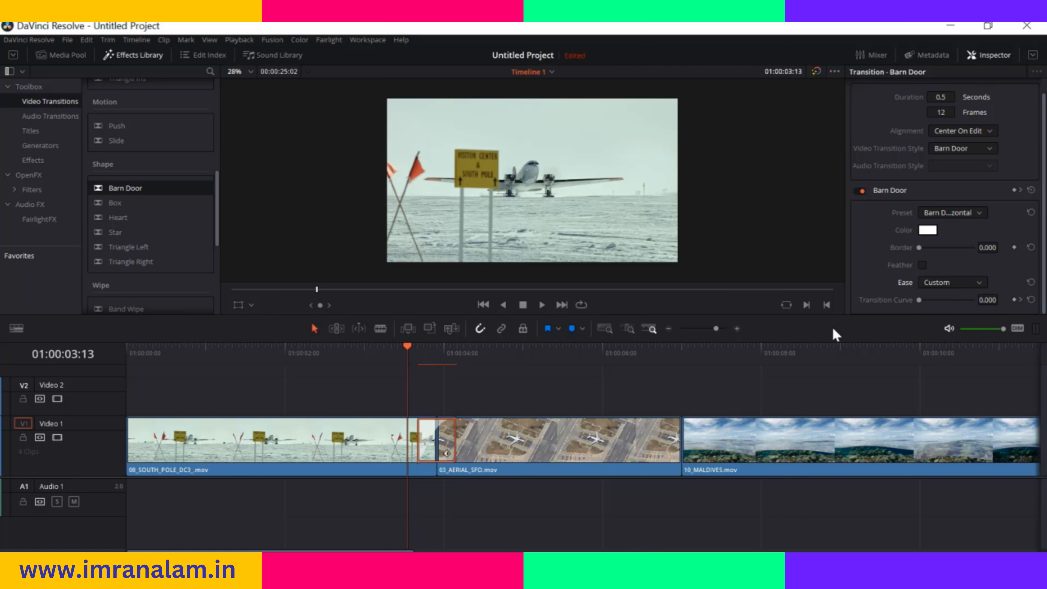
pyautogui.moveTo(918, 299); pyautogui.dragTo(933, 303)
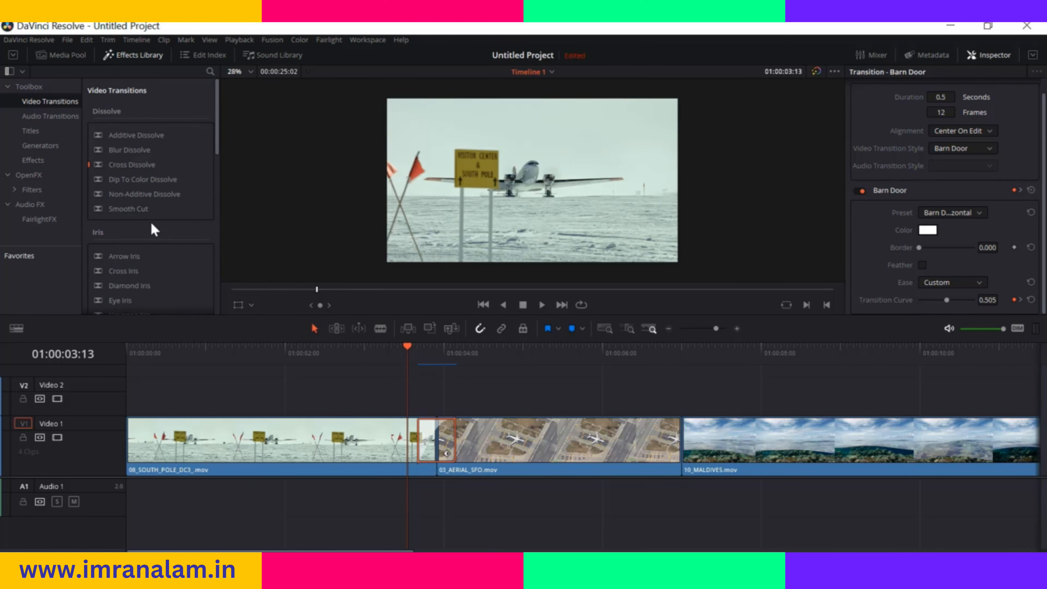
# Change the selected transition's video transition style to Cross Dissolve
pyautogui.moveTo(147, 164)
pyautogui.mouseDown()
pyautogui.moveTo(187, 213)
pyautogui.moveTo(148, 180)
pyautogui.mouseUp()
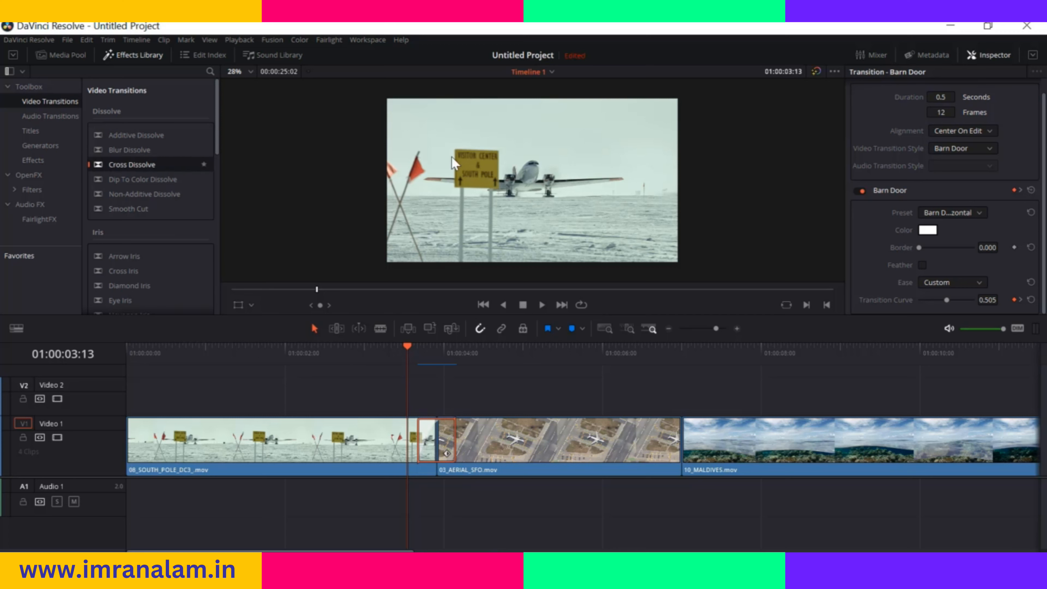
pyautogui.scroll(1, 981, 169)
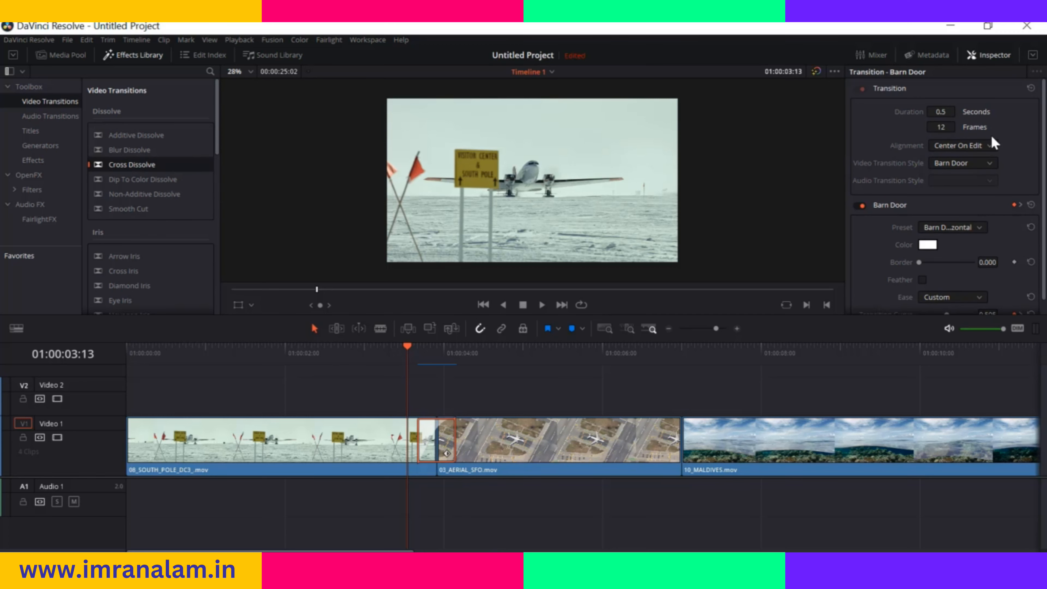
pyautogui.click(986, 165)
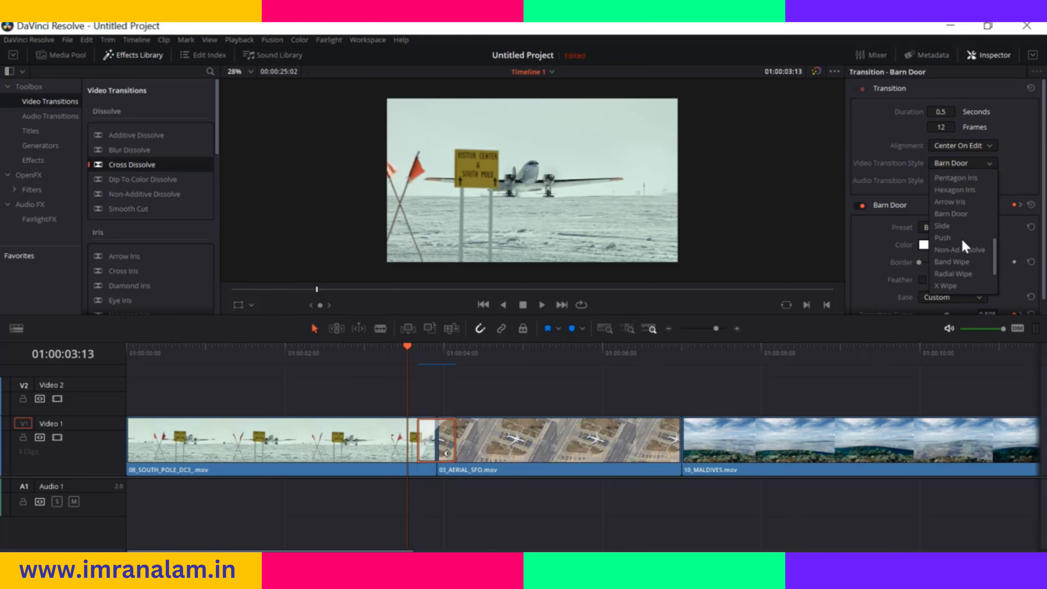
pyautogui.scroll(5, 962, 242)
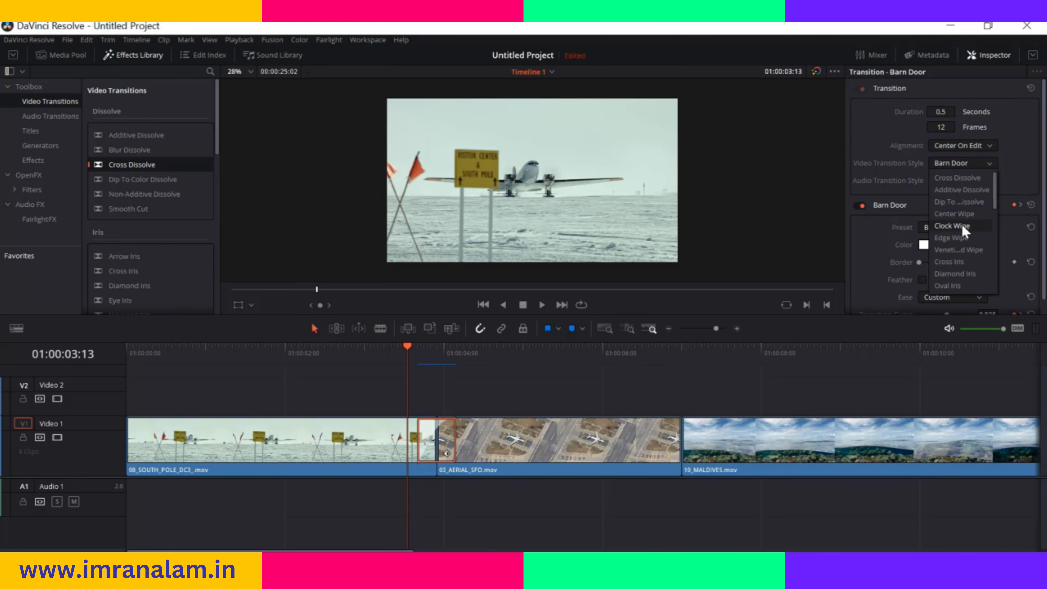
pyautogui.click(964, 178)
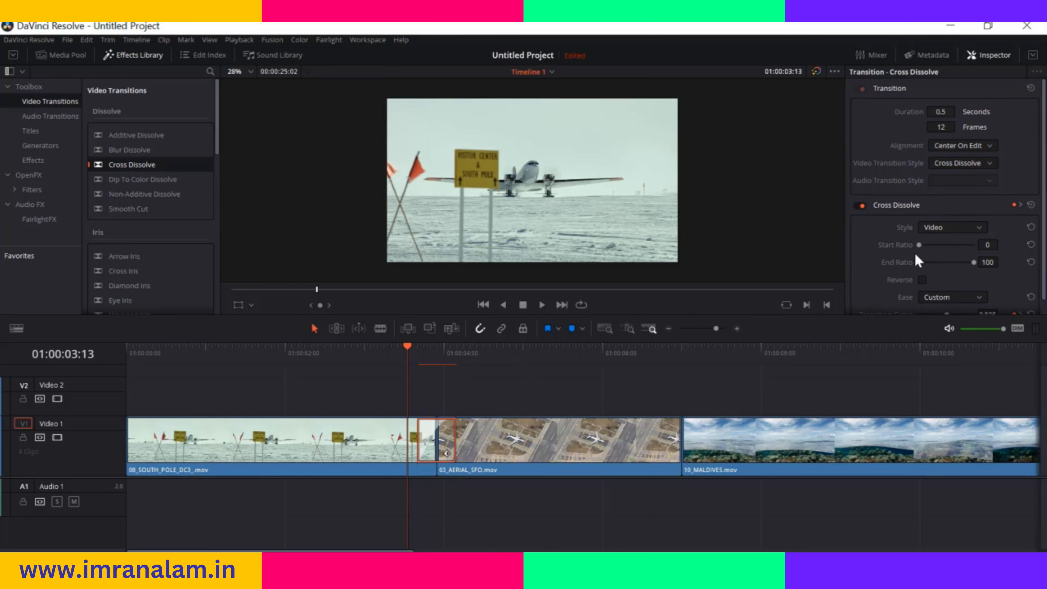
# Look through the Cross Dissolve's style options and keep Video
pyautogui.scroll(-1, 921, 256)
pyautogui.click(977, 213)
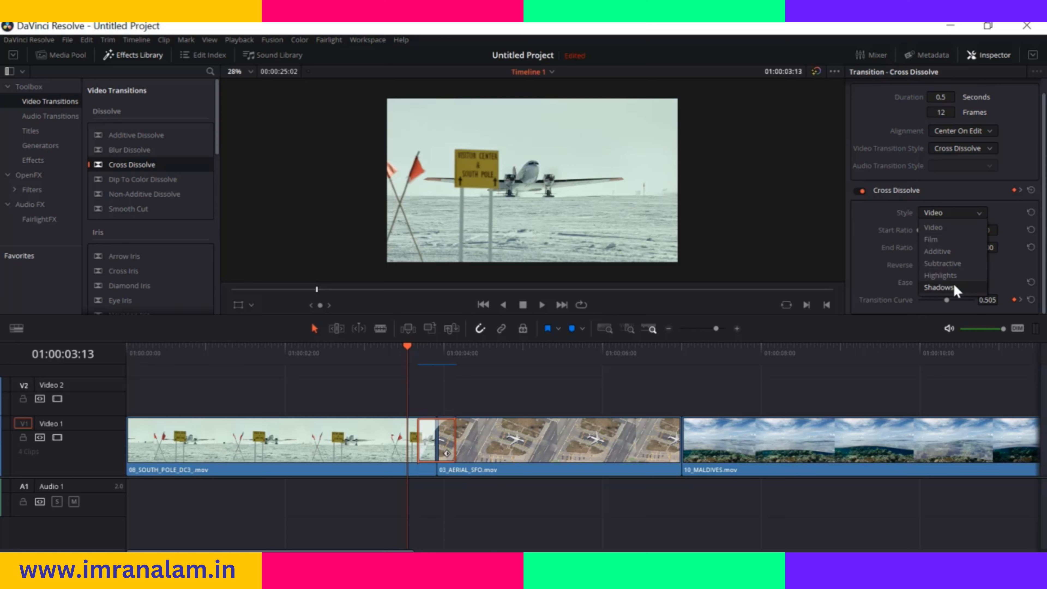
pyautogui.click(966, 227)
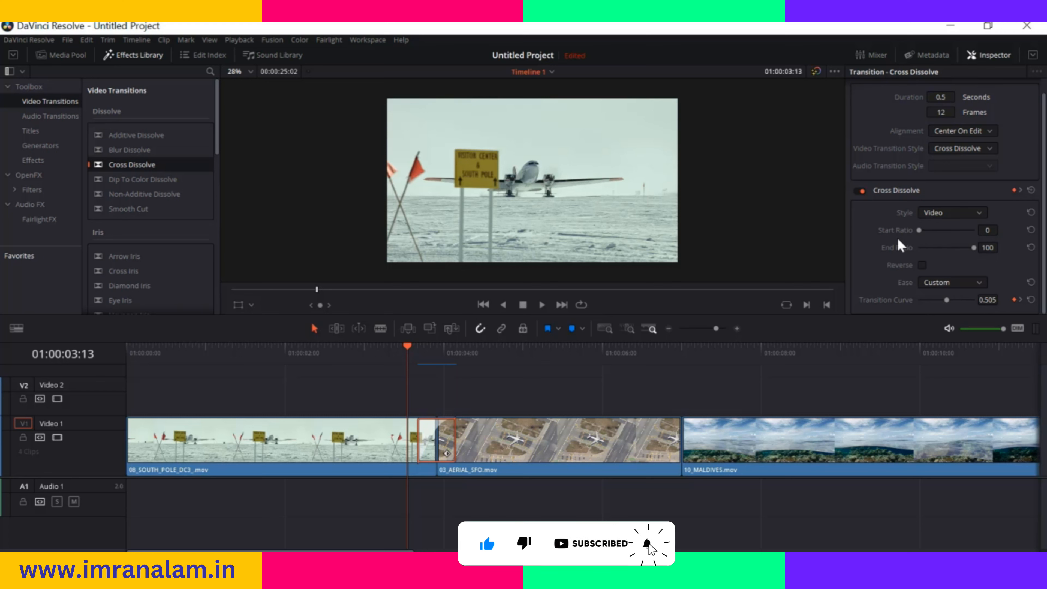
# Move the playhead to 01:00:03:16 and look through the Cross Dissolve's ease options
pyautogui.moveTo(410, 352)
pyautogui.mouseDown()
pyautogui.moveTo(456, 353)
pyautogui.moveTo(417, 353)
pyautogui.mouseUp()
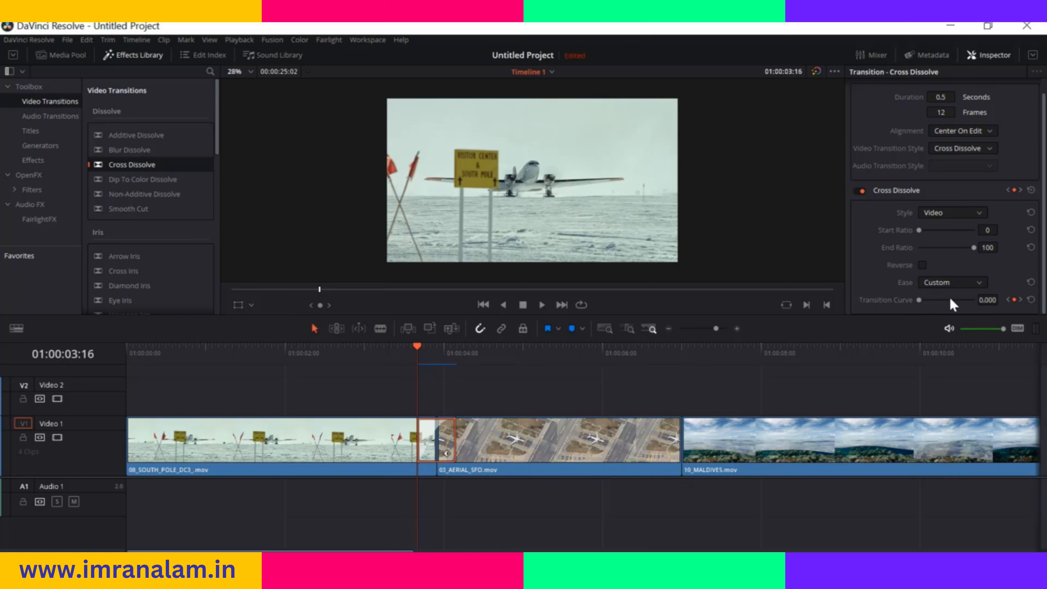
pyautogui.click(976, 283)
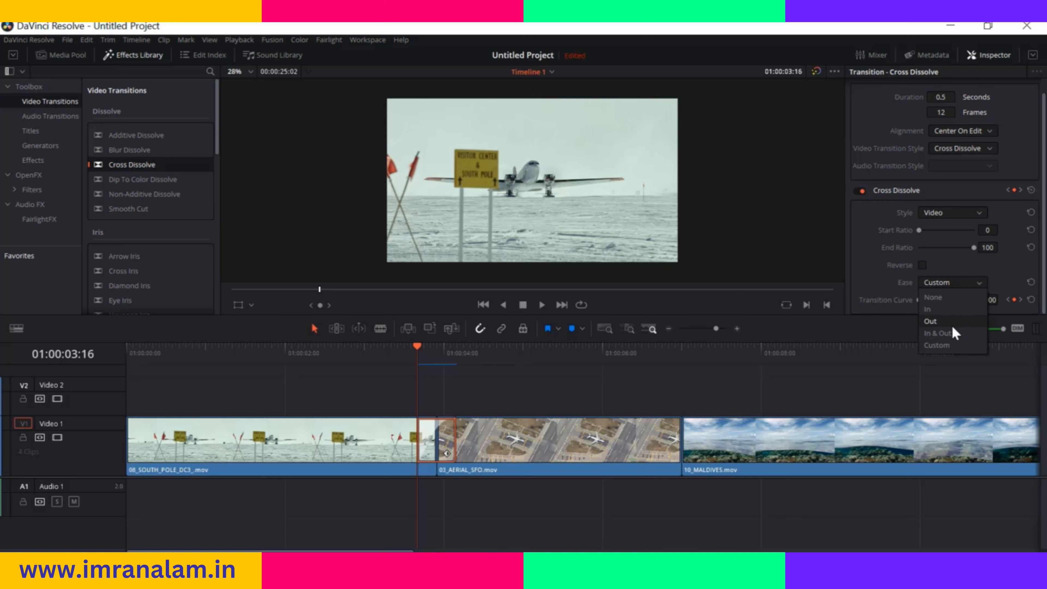
pyautogui.click(878, 275)
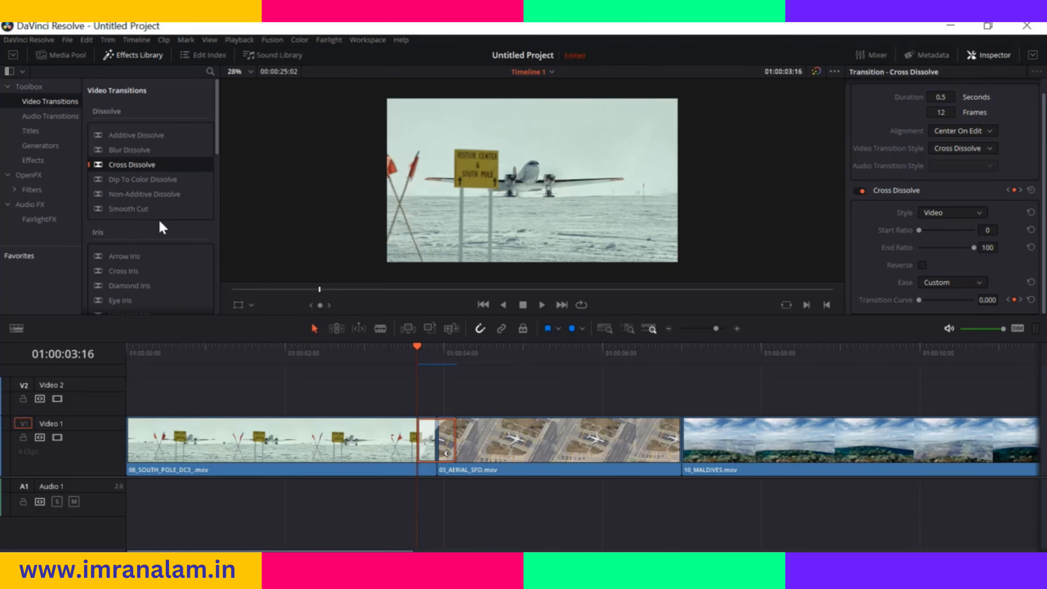
pyautogui.scroll(-2, 157, 223)
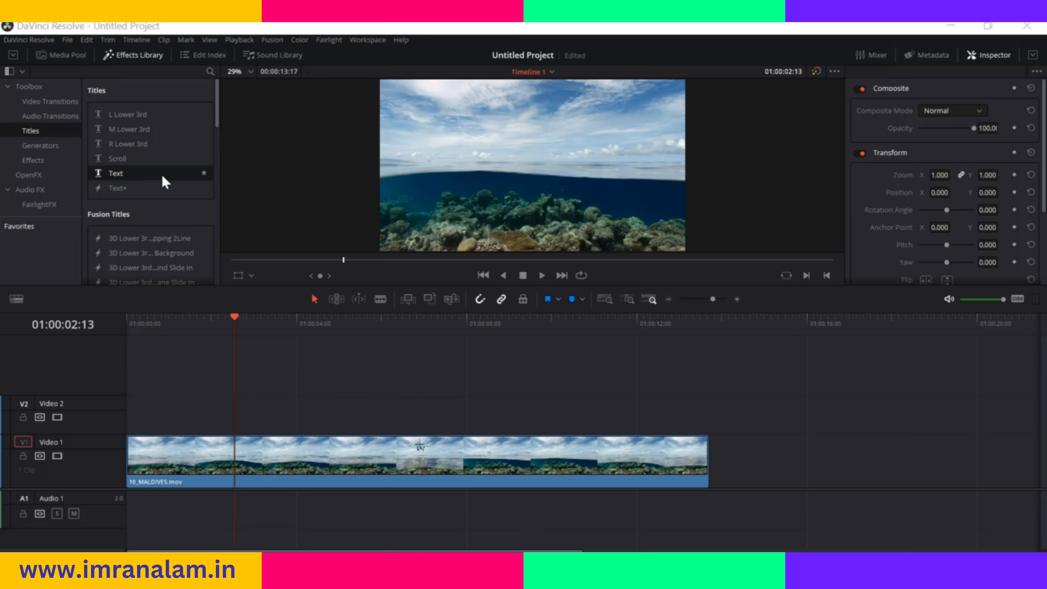
# Place a Text title on track Video 2 about 3 seconds in and move the playhead over it to 01:00:04:15
pyautogui.scroll(-2, 146, 198)
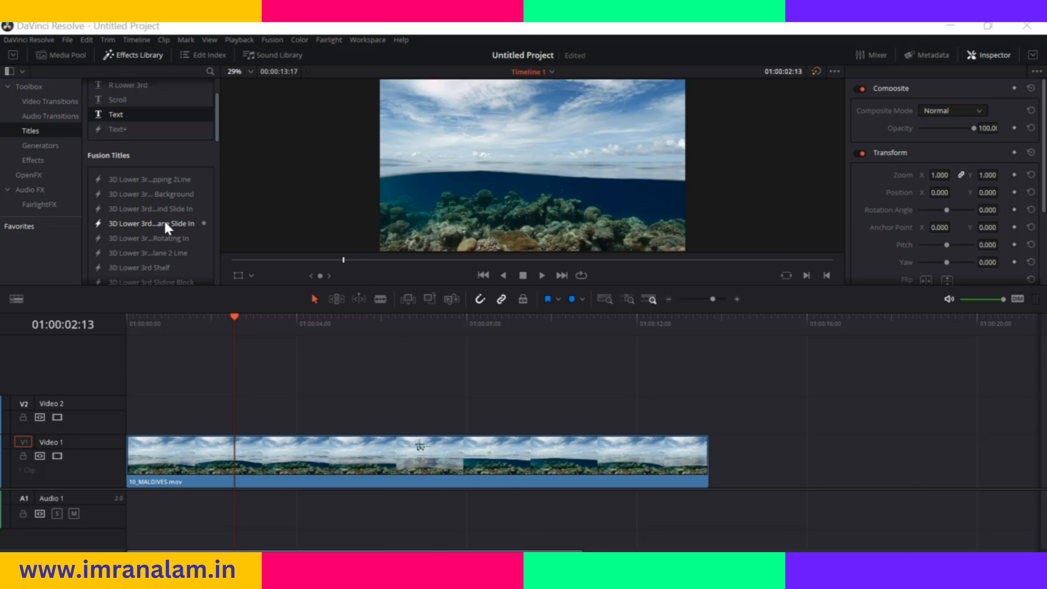
pyautogui.scroll(-5, 167, 228)
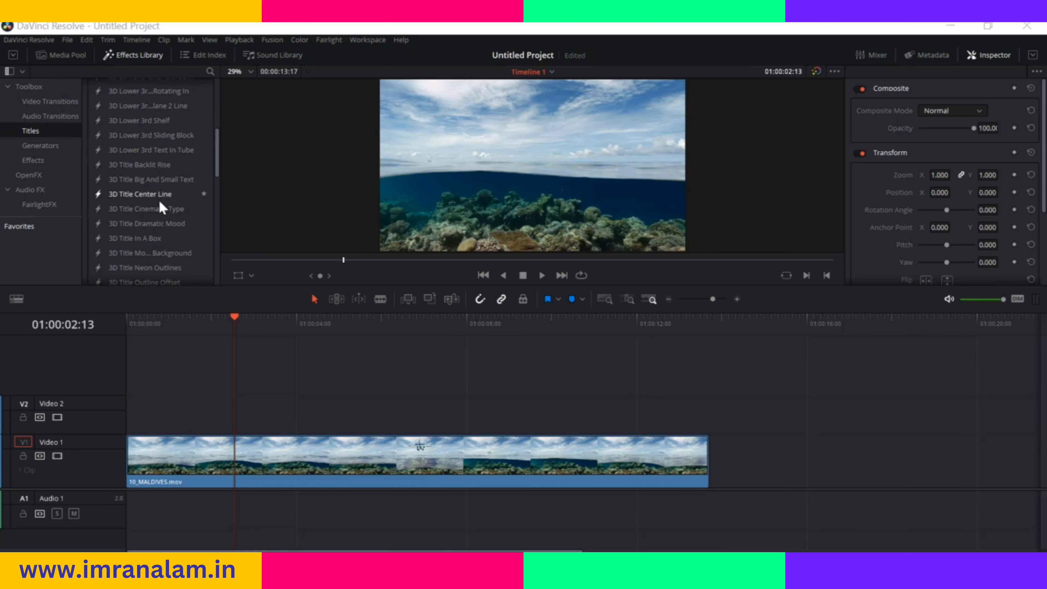
pyautogui.scroll(10, 162, 207)
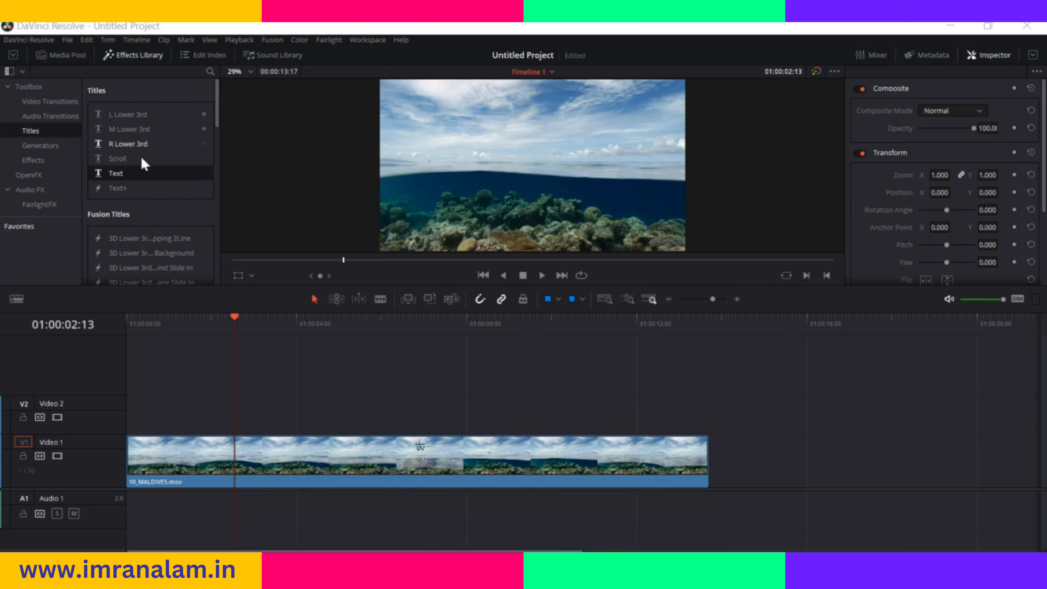
pyautogui.moveTo(121, 171); pyautogui.dragTo(262, 415)
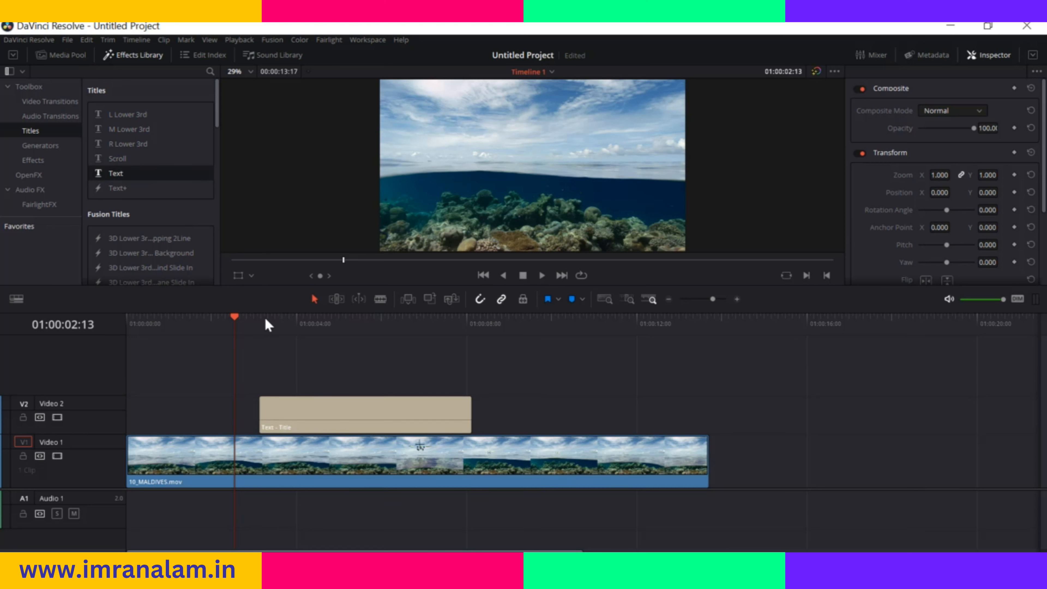
pyautogui.click(239, 320)
pyautogui.click(323, 321)
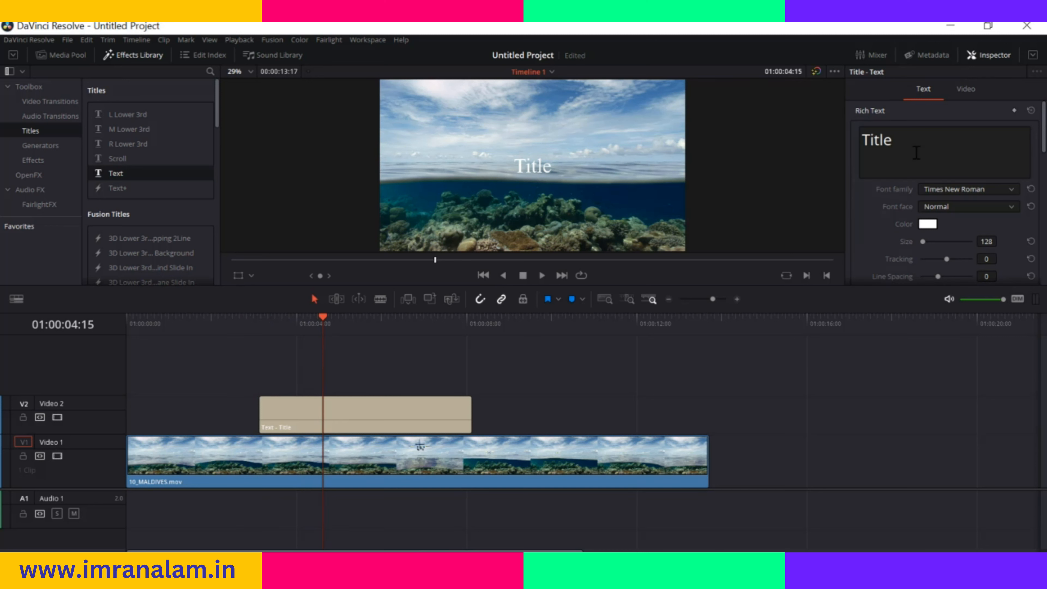
# Replace the title's placeholder text with "ocean"
pyautogui.moveTo(910, 141); pyautogui.dragTo(811, 146)
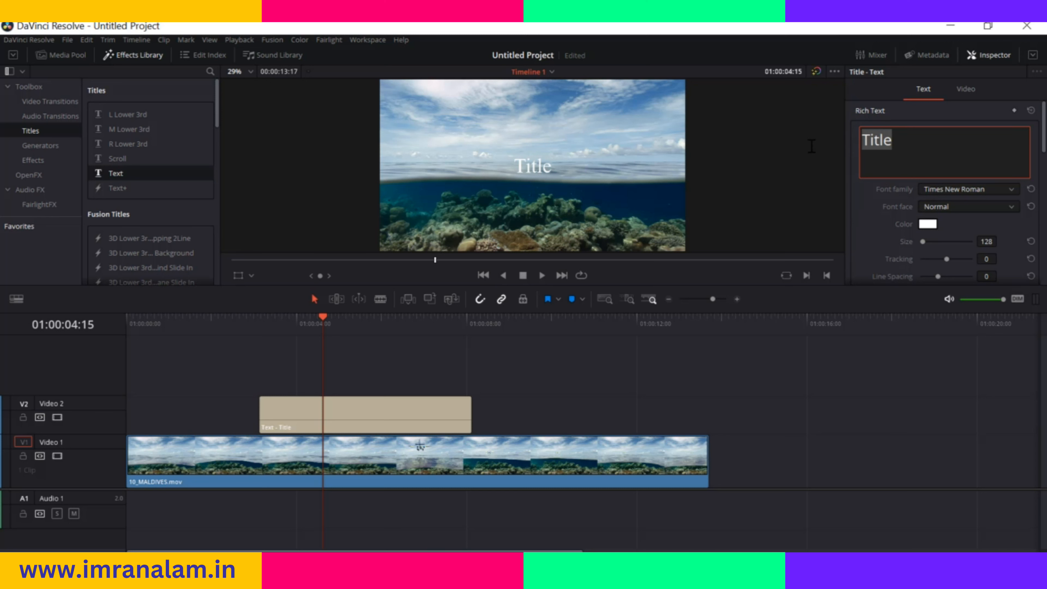
pyautogui.write('O')
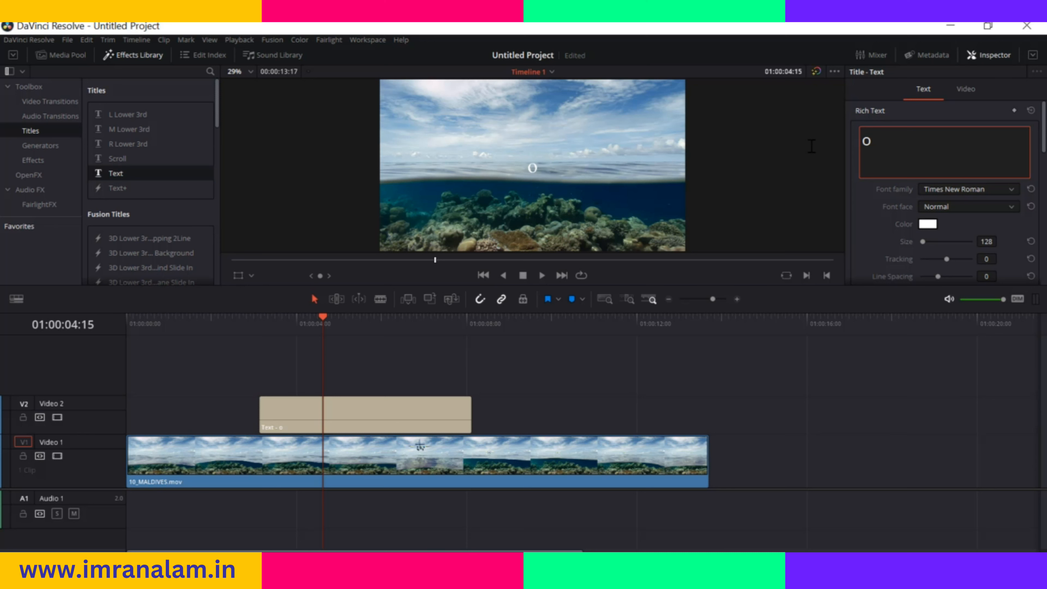
pyautogui.write('cean')
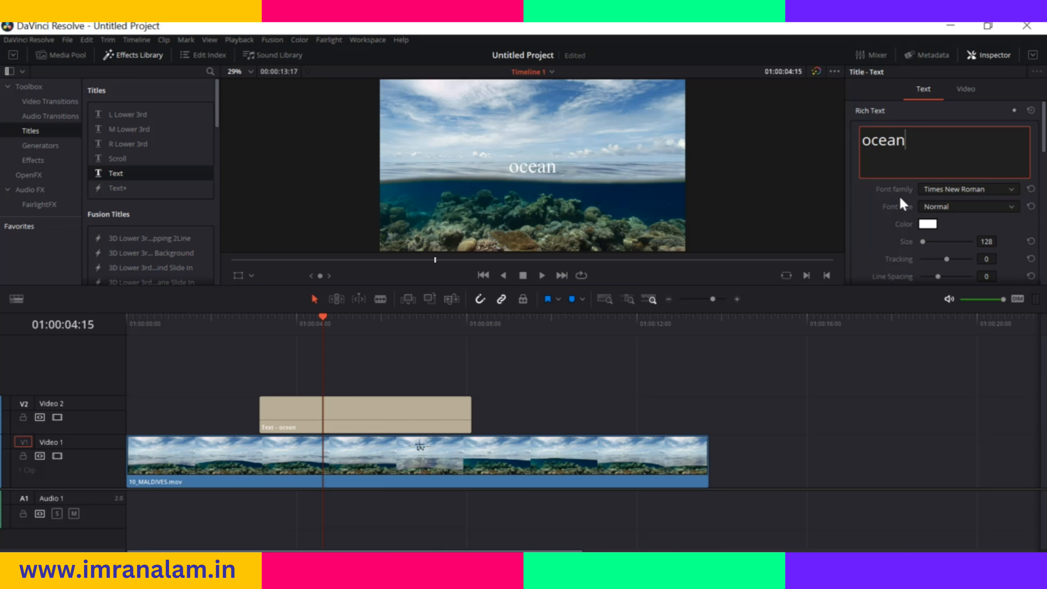
# Set the title's font family to Bahnschrift SemiBold and its font face to Bold Italic
pyautogui.click(1006, 192)
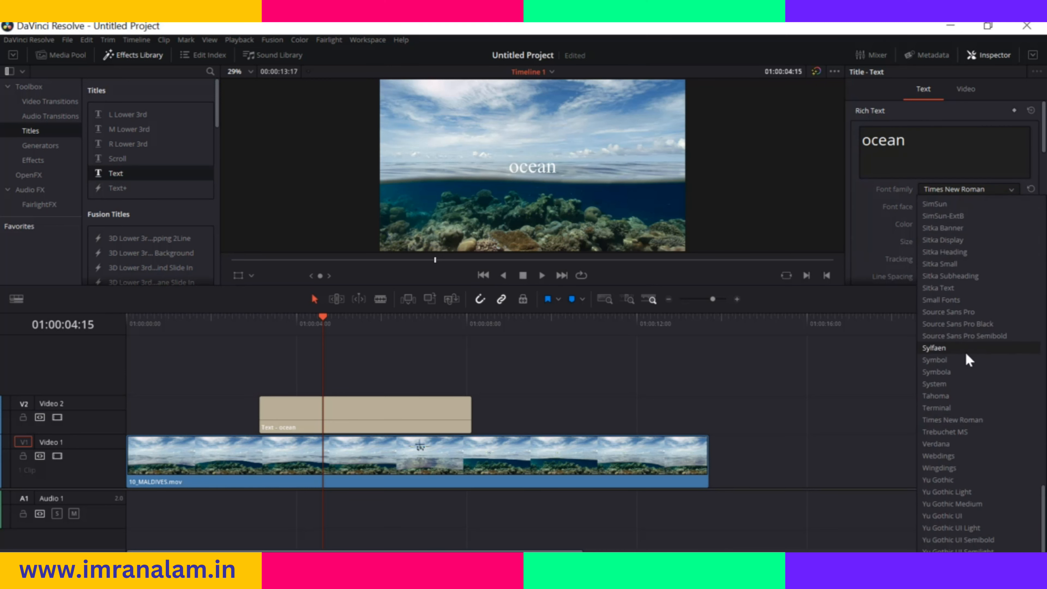
pyautogui.scroll(1, 984, 487)
pyautogui.scroll(15, 983, 482)
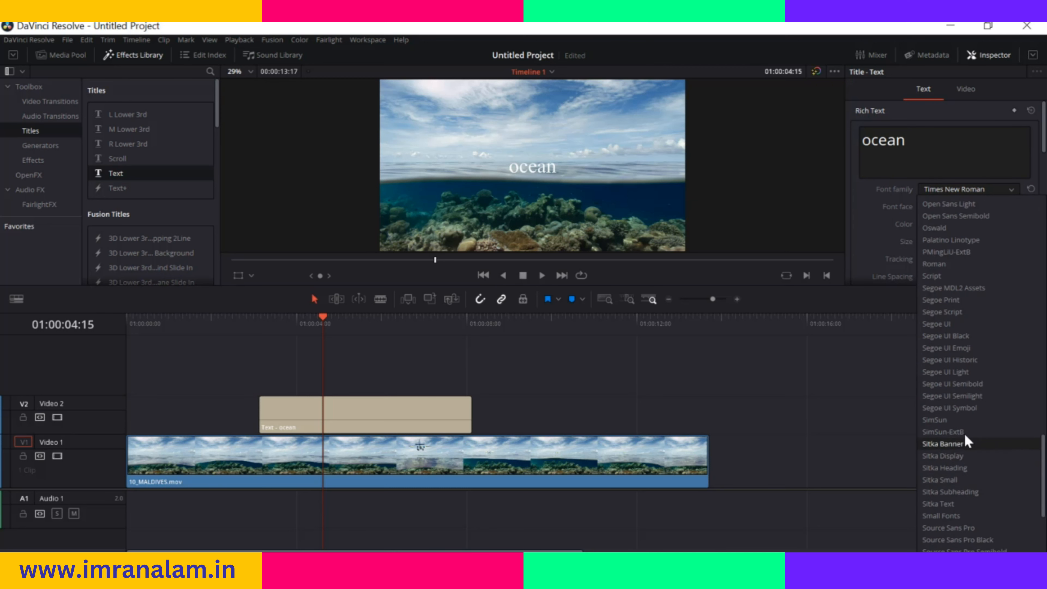
pyautogui.scroll(9, 966, 414)
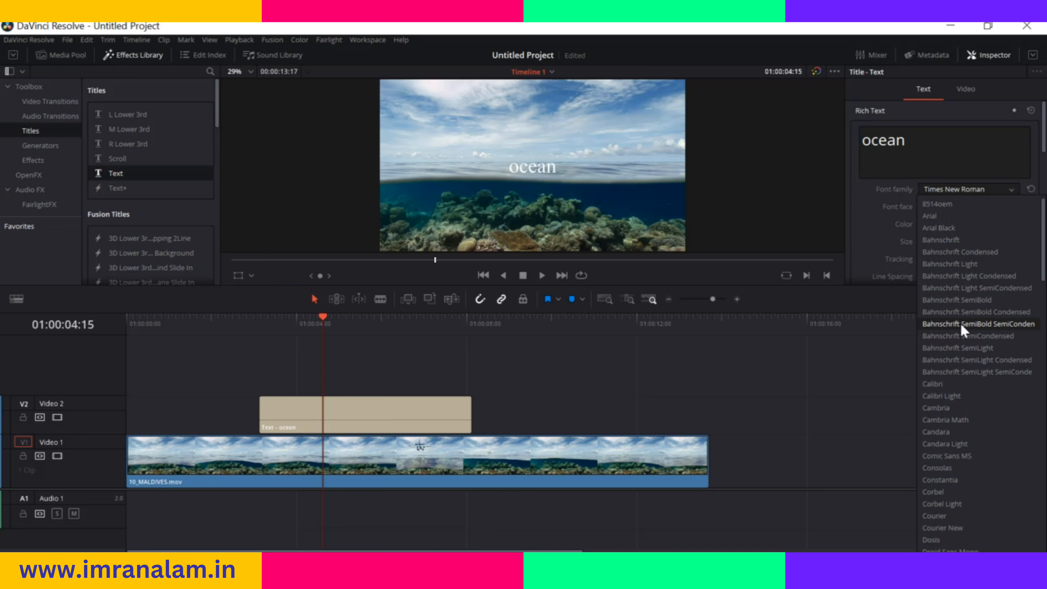
pyautogui.click(957, 300)
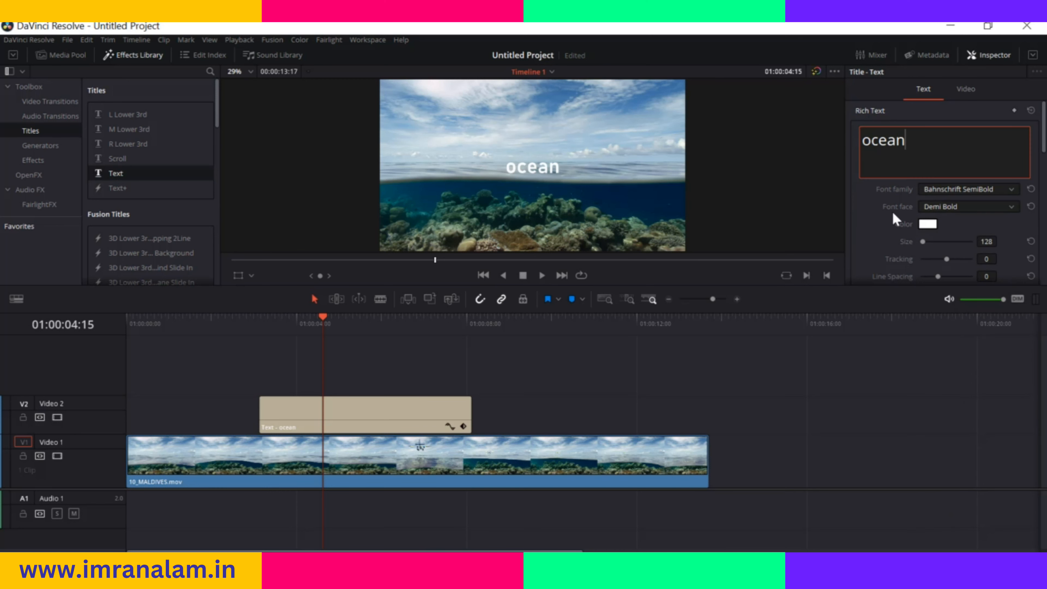
pyautogui.click(1007, 209)
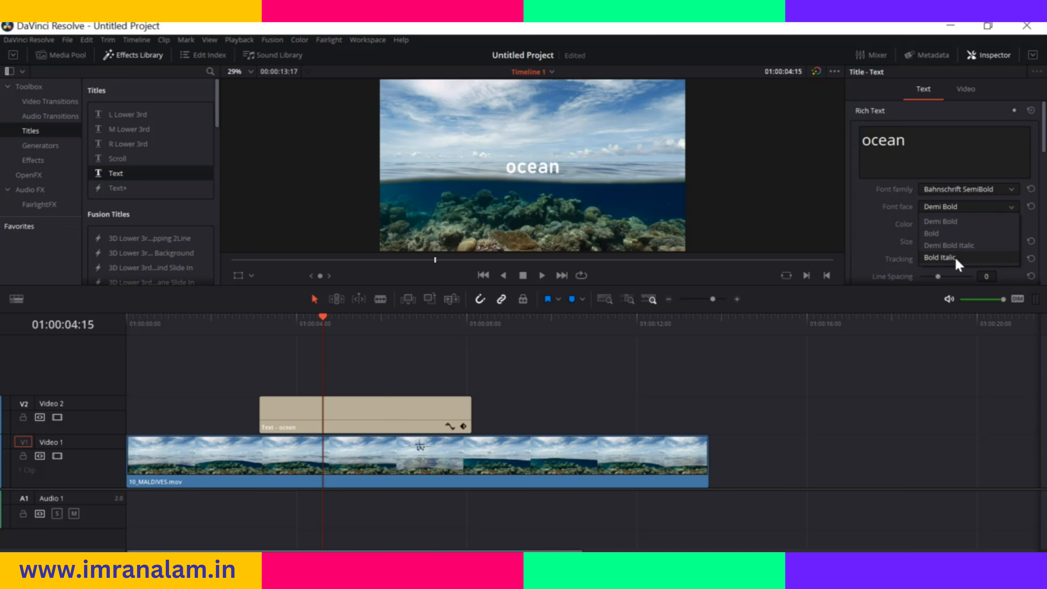
pyautogui.click(939, 257)
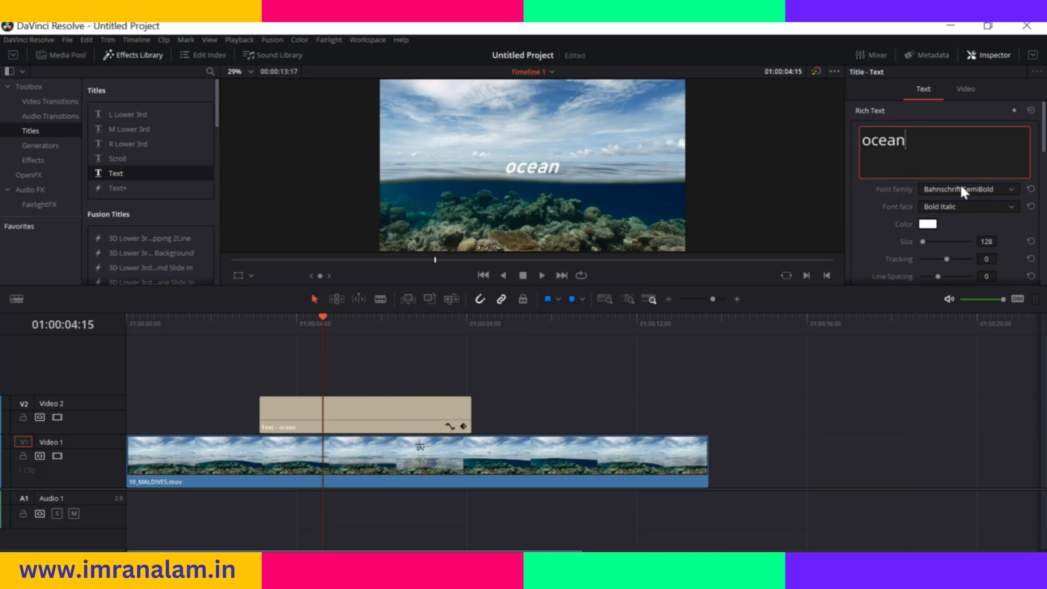
# Set the title's color to the blue #4677a5 sampled from the sky in the video image
pyautogui.click(932, 226)
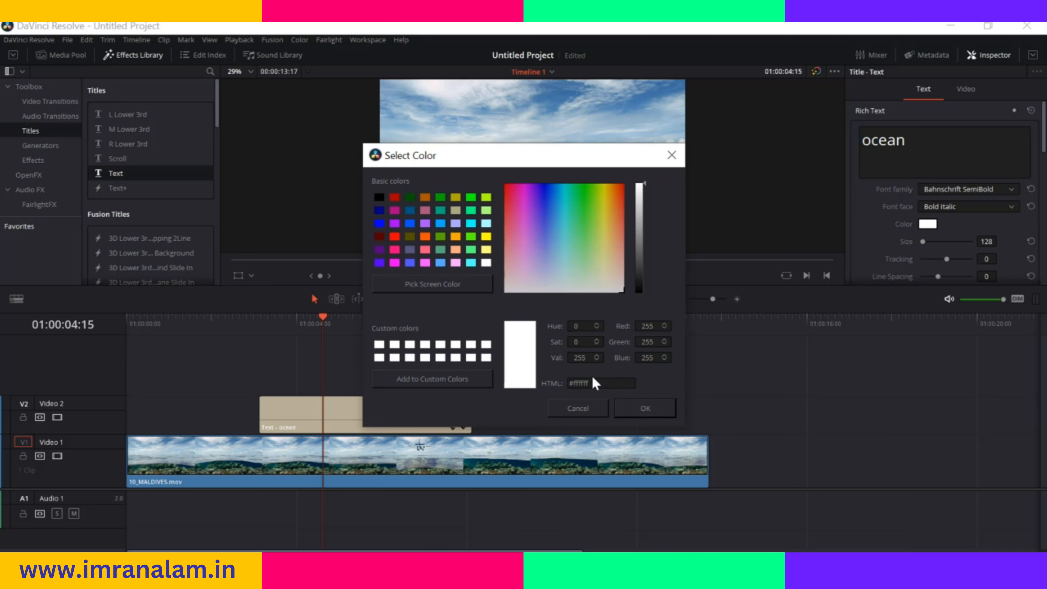
pyautogui.click(437, 283)
pyautogui.click(530, 84)
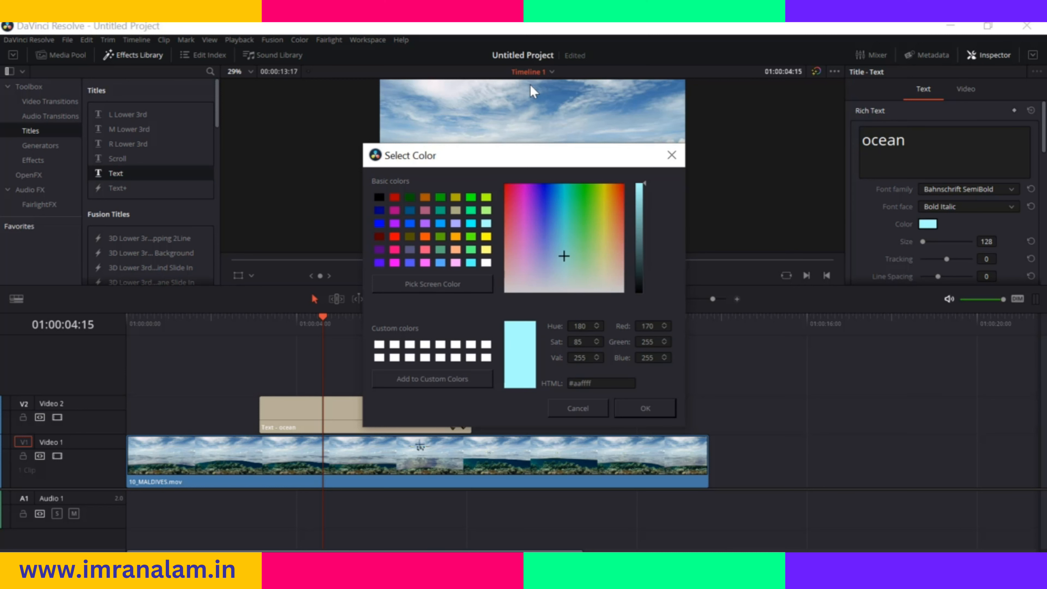
pyautogui.click(428, 284)
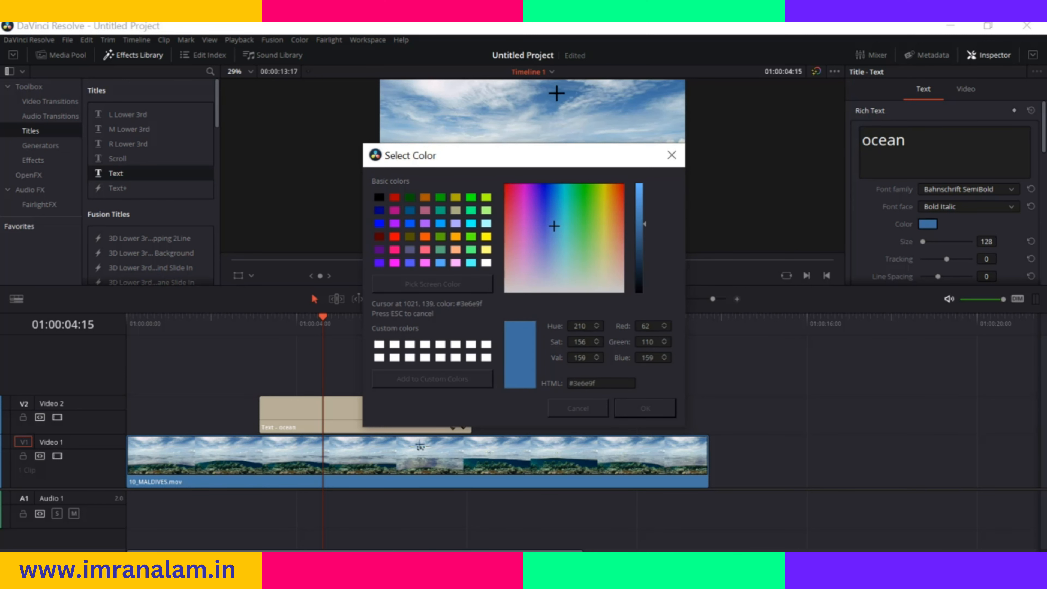
pyautogui.click(562, 123)
pyautogui.moveTo(569, 158); pyautogui.dragTo(587, 282)
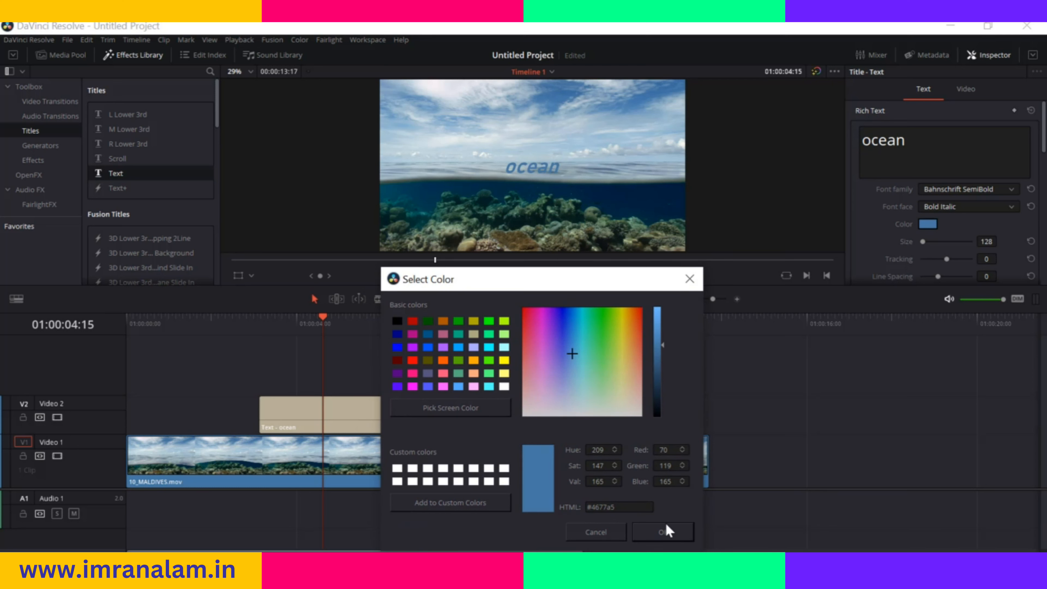
pyautogui.click(664, 532)
# Increase the title's text size to about 441
pyautogui.scroll(-1, 874, 204)
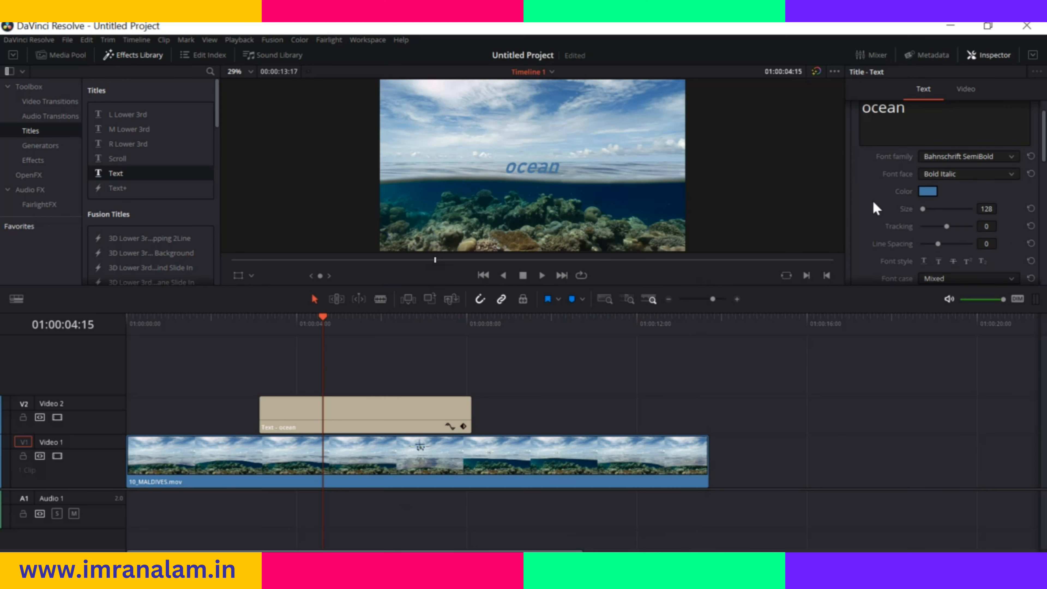
pyautogui.moveTo(922, 208); pyautogui.dragTo(926, 209)
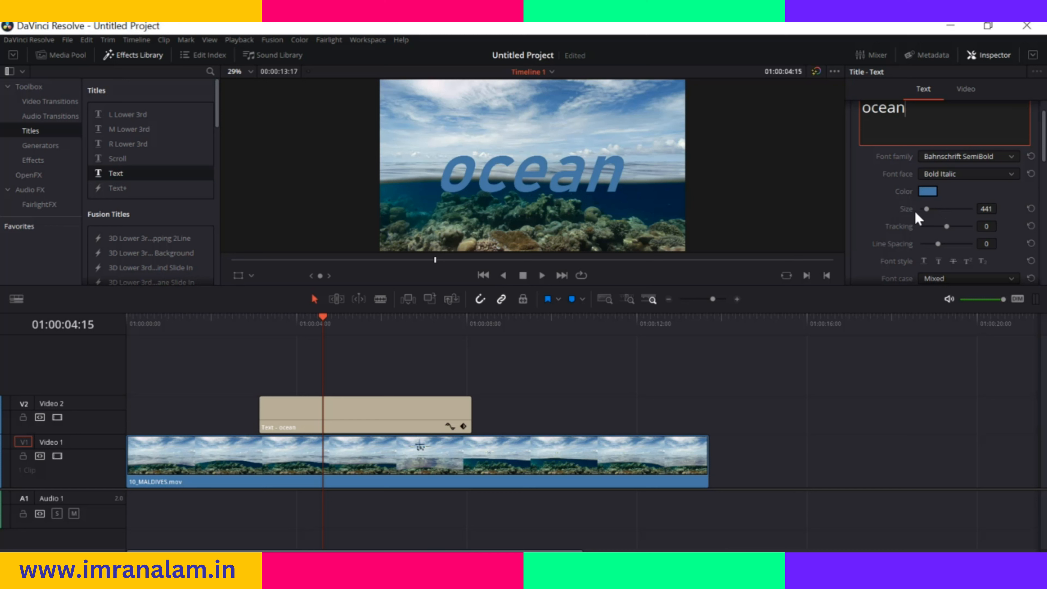
# Tighten the title's tracking to about -33 and reduce its line spacing to about -96
pyautogui.scroll(-1, 894, 208)
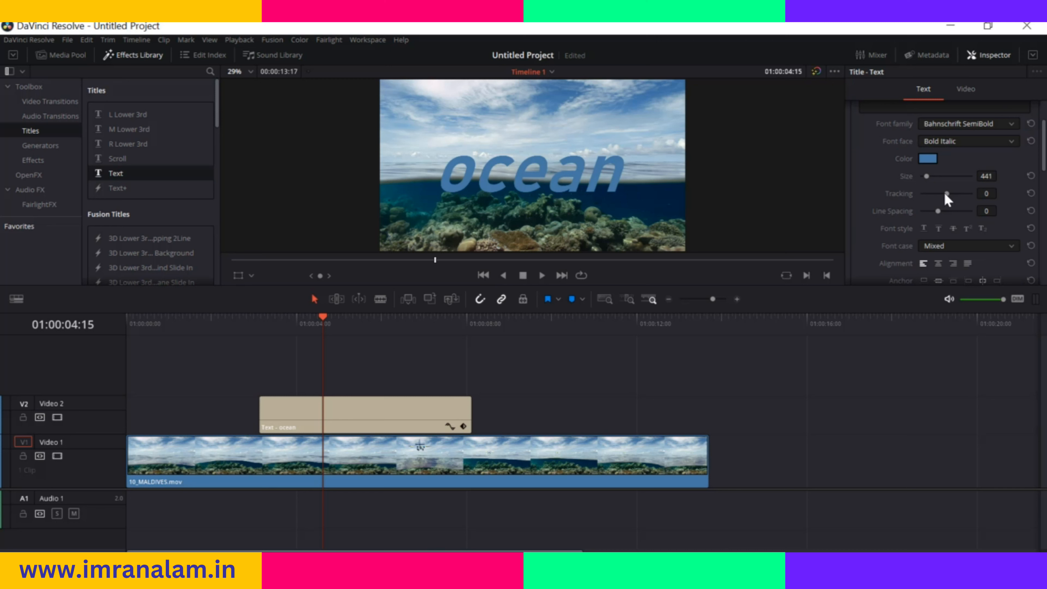
pyautogui.moveTo(947, 194); pyautogui.dragTo(939, 218)
pyautogui.moveTo(942, 216)
pyautogui.mouseDown()
pyautogui.moveTo(955, 214)
pyautogui.moveTo(930, 218)
pyautogui.mouseUp()
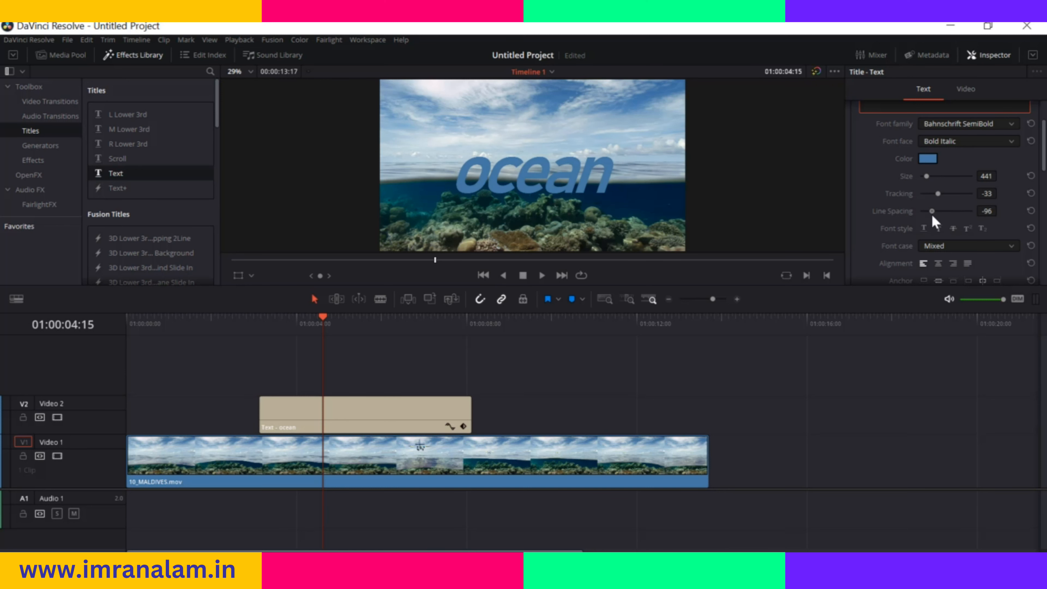
# Try the subscript, underline and superscript font styles on the title and switch them off again
pyautogui.scroll(-1, 865, 227)
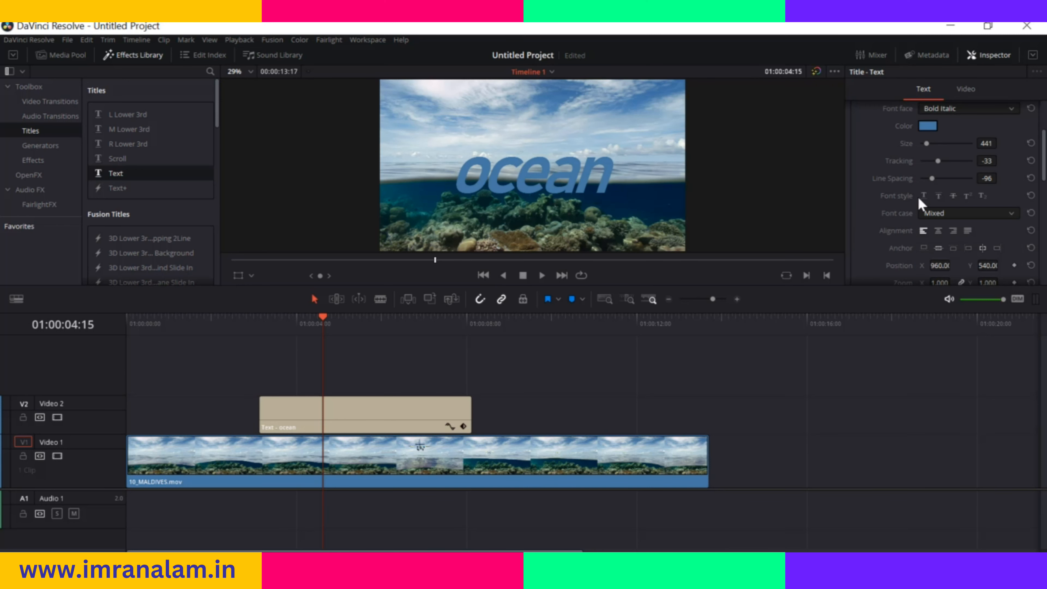
pyautogui.click(982, 196)
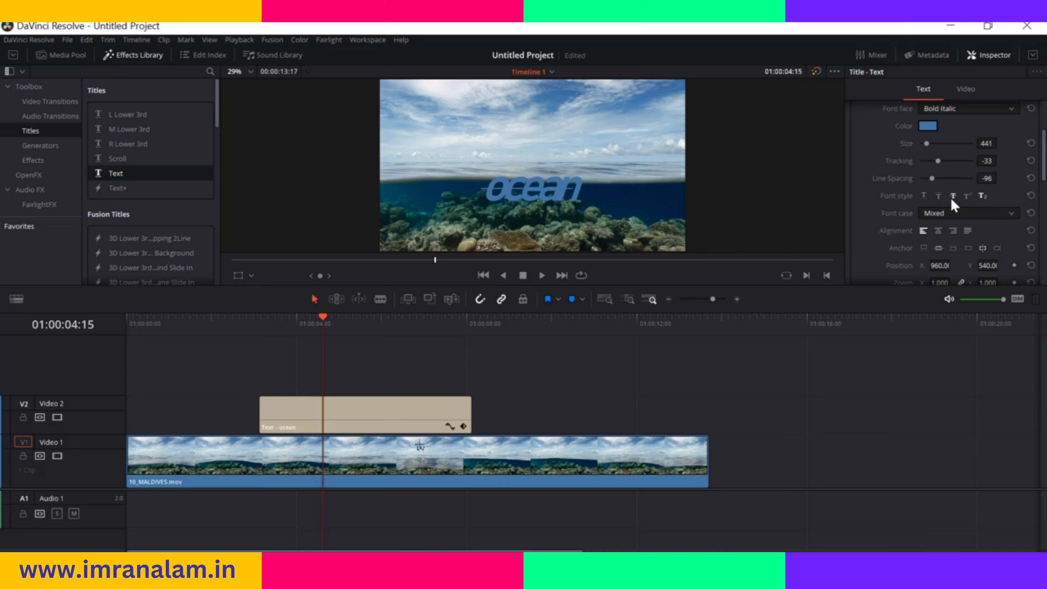
pyautogui.click(924, 197)
pyautogui.click(982, 197)
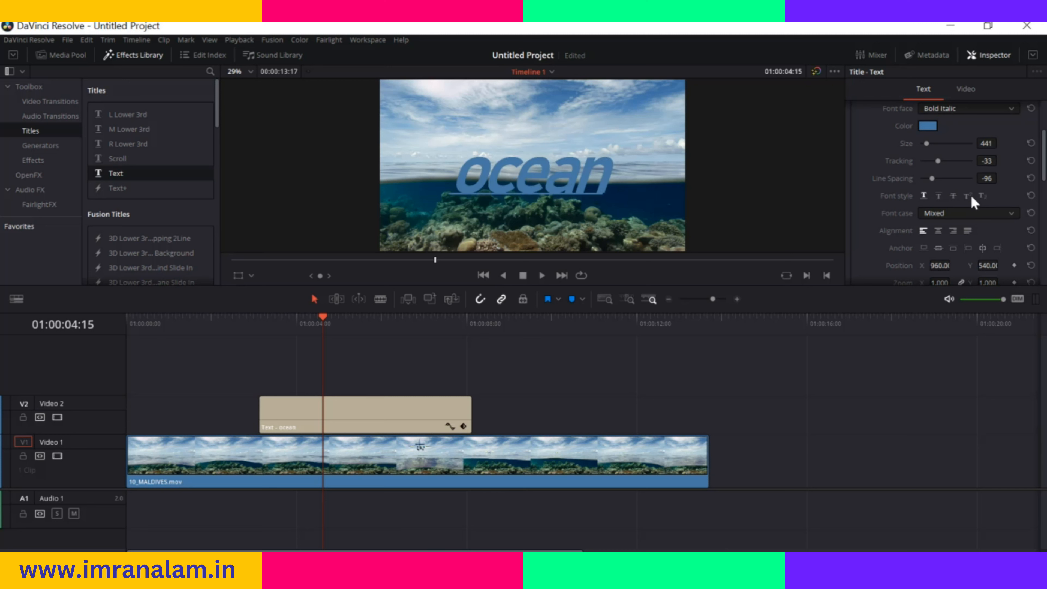
pyautogui.click(967, 197)
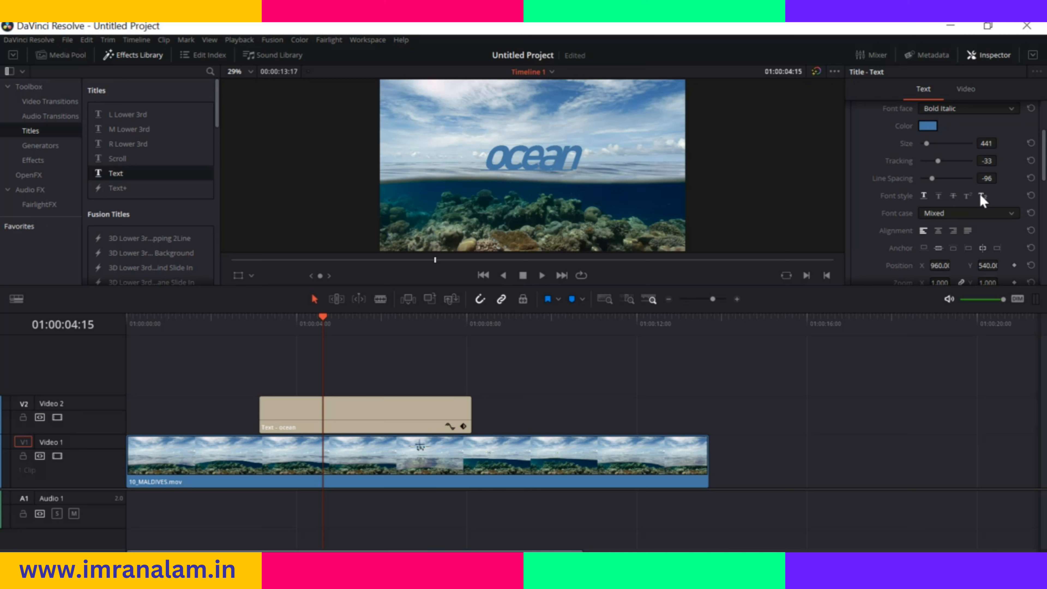
pyautogui.click(982, 196)
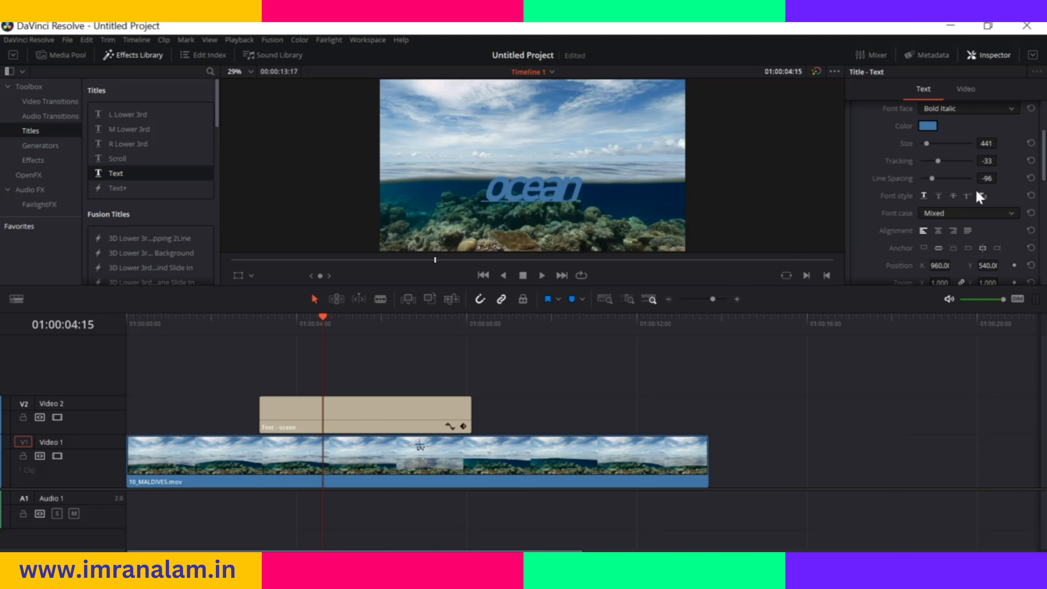
pyautogui.click(978, 196)
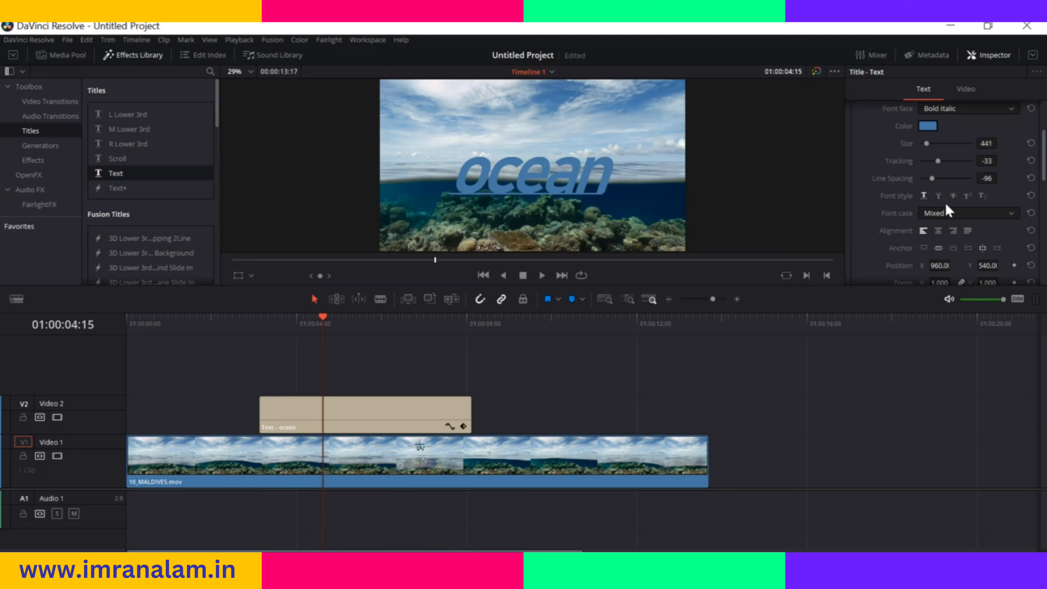
pyautogui.click(924, 196)
# Set the title's font case to All Caps
pyautogui.scroll(-1, 961, 210)
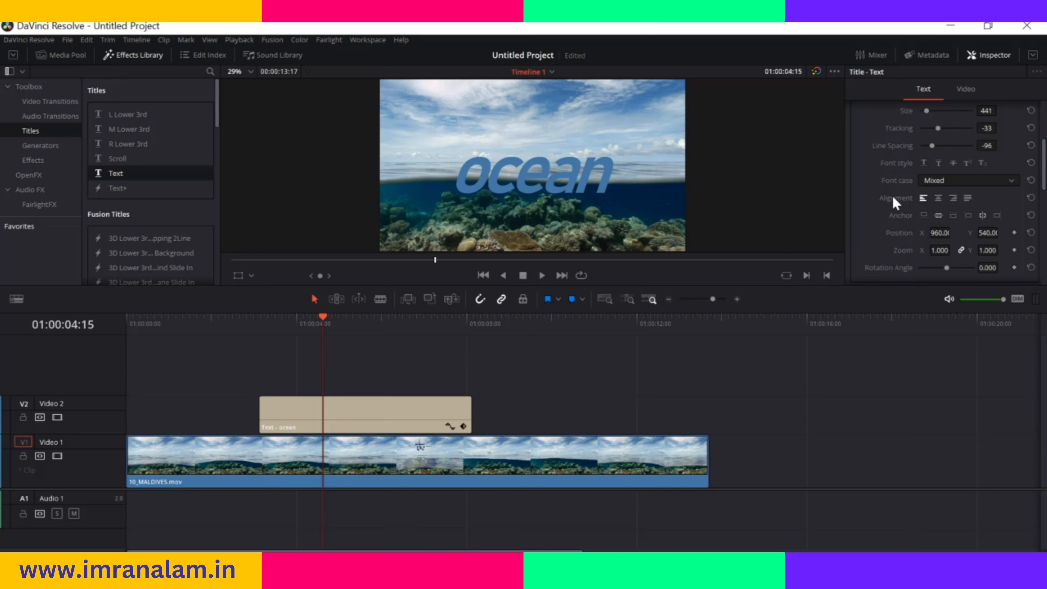
pyautogui.click(1009, 179)
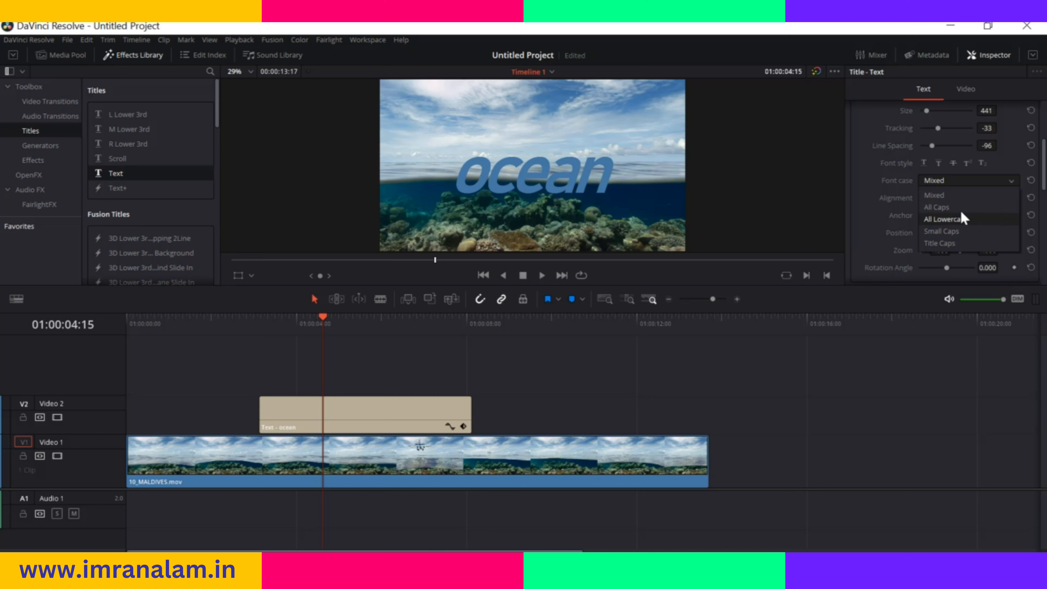
pyautogui.click(956, 207)
pyautogui.click(1010, 179)
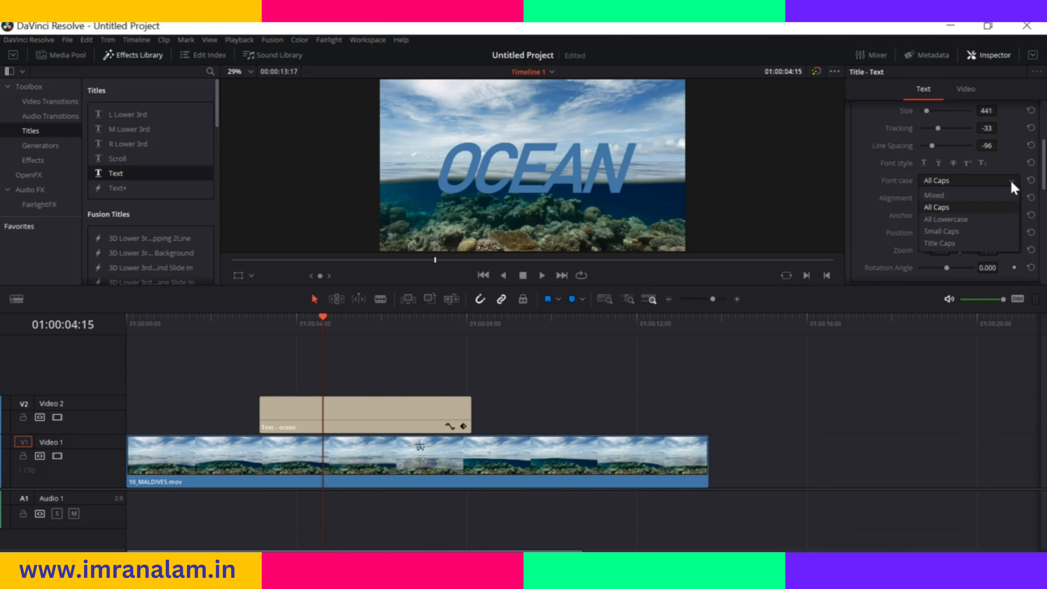
pyautogui.click(884, 214)
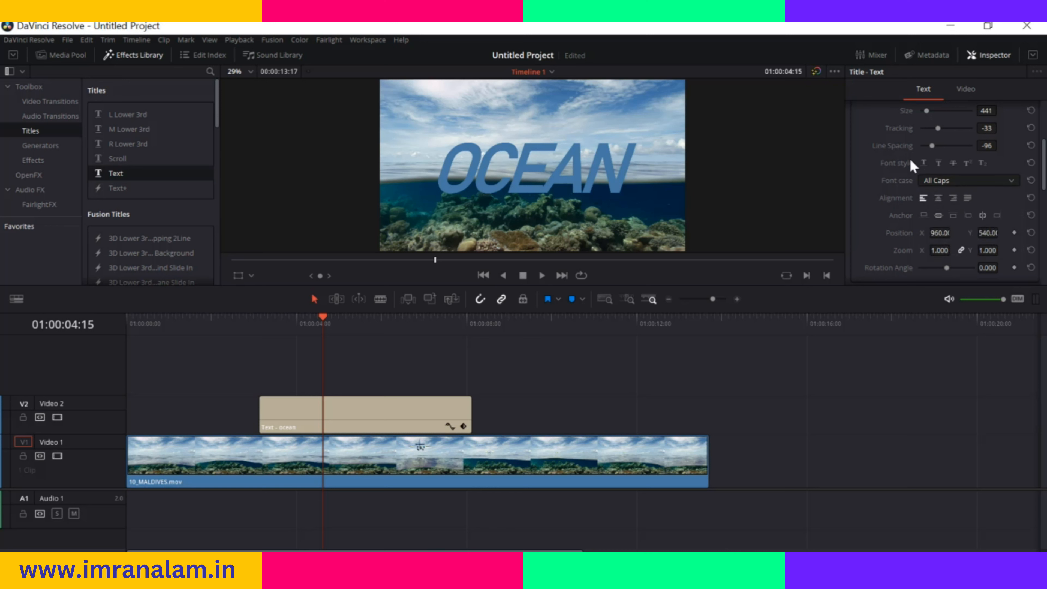
# Try the center, right and justified text alignments on the title and return to left alignment
pyautogui.click(941, 198)
pyautogui.click(953, 198)
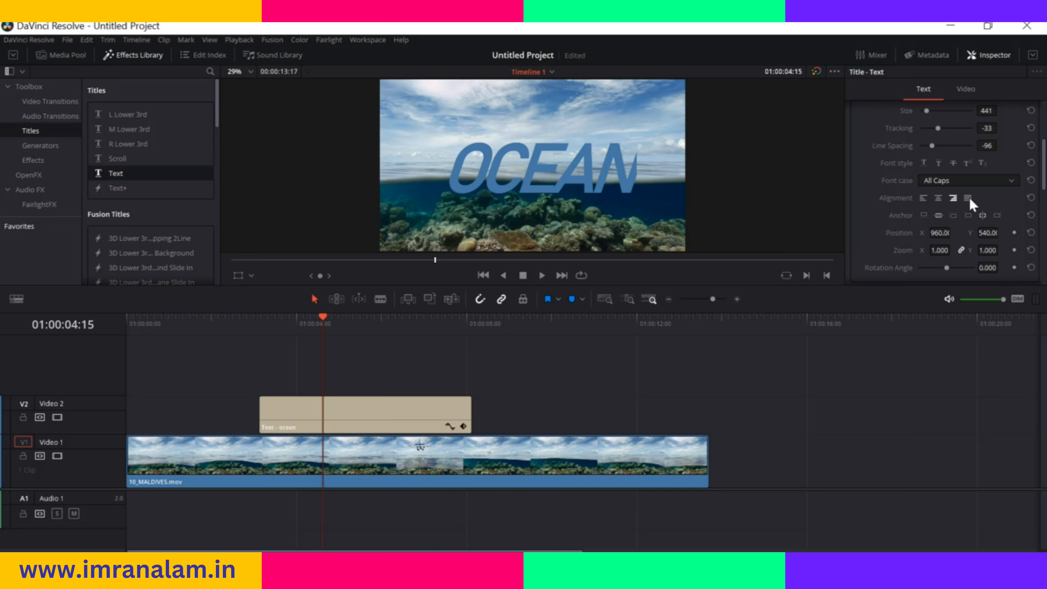
pyautogui.click(967, 198)
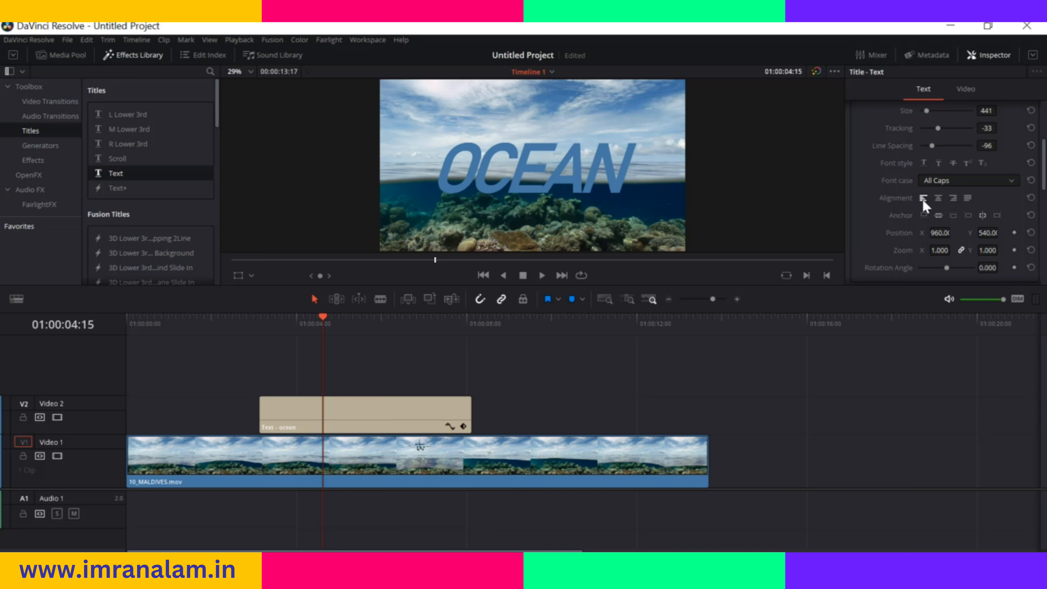
# Try different vertical and horizontal anchors for the title and restore the centered anchor
pyautogui.scroll(-2, 879, 212)
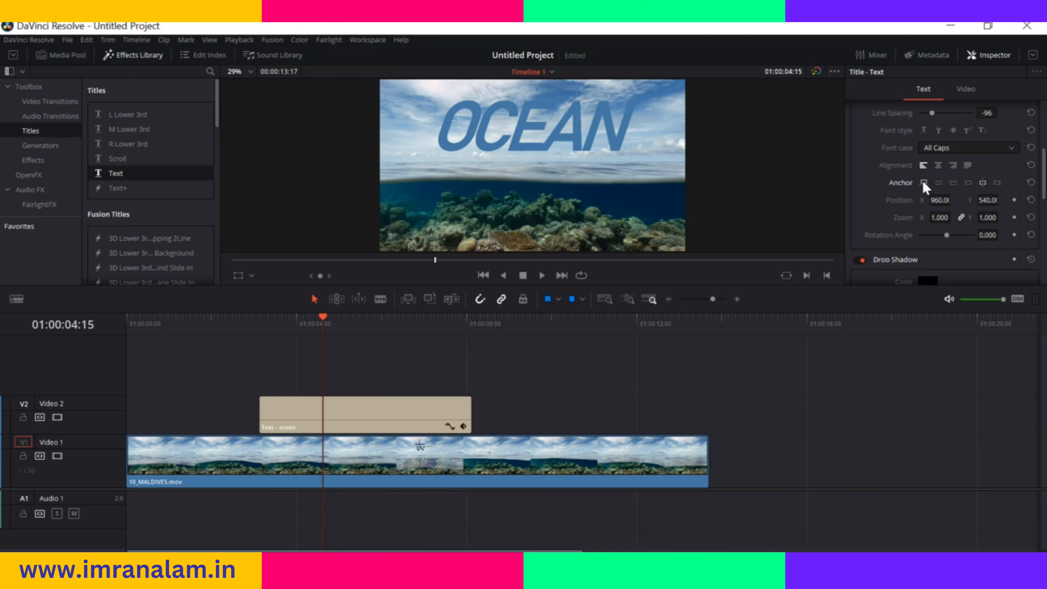
pyautogui.click(967, 182)
pyautogui.click(996, 183)
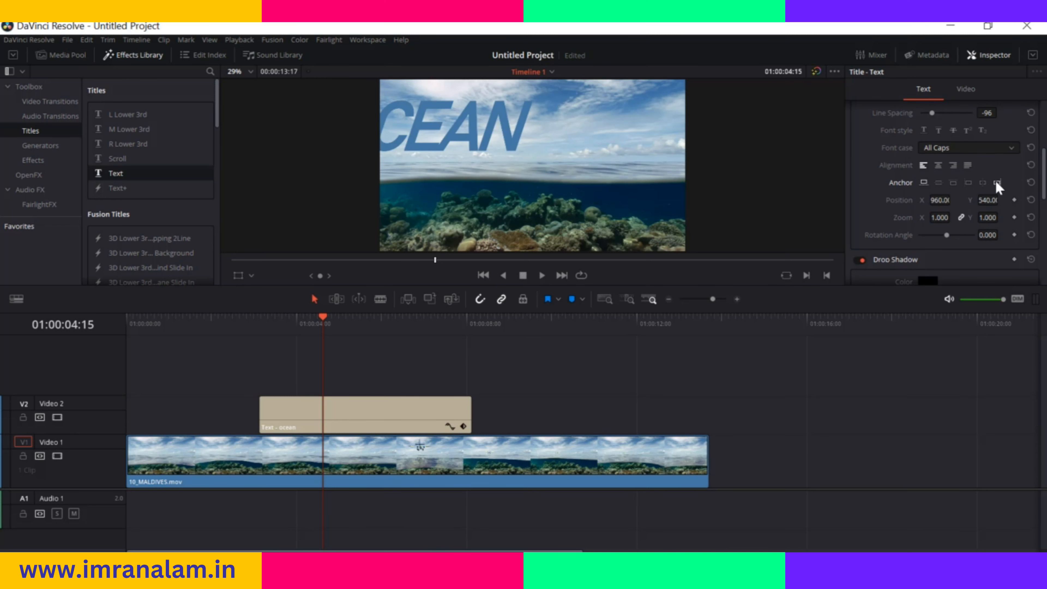
pyautogui.click(982, 182)
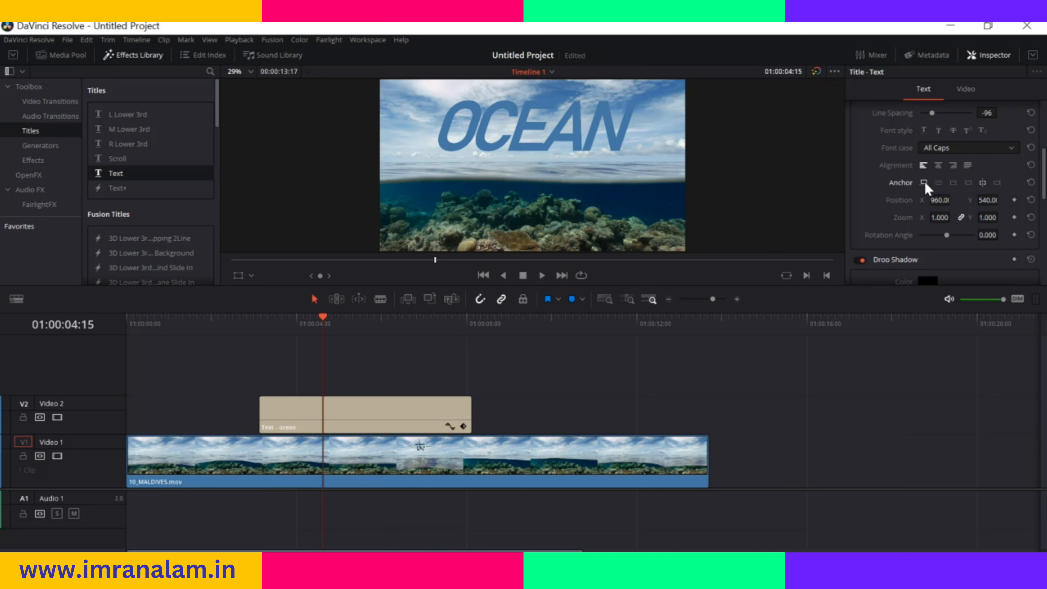
pyautogui.click(939, 183)
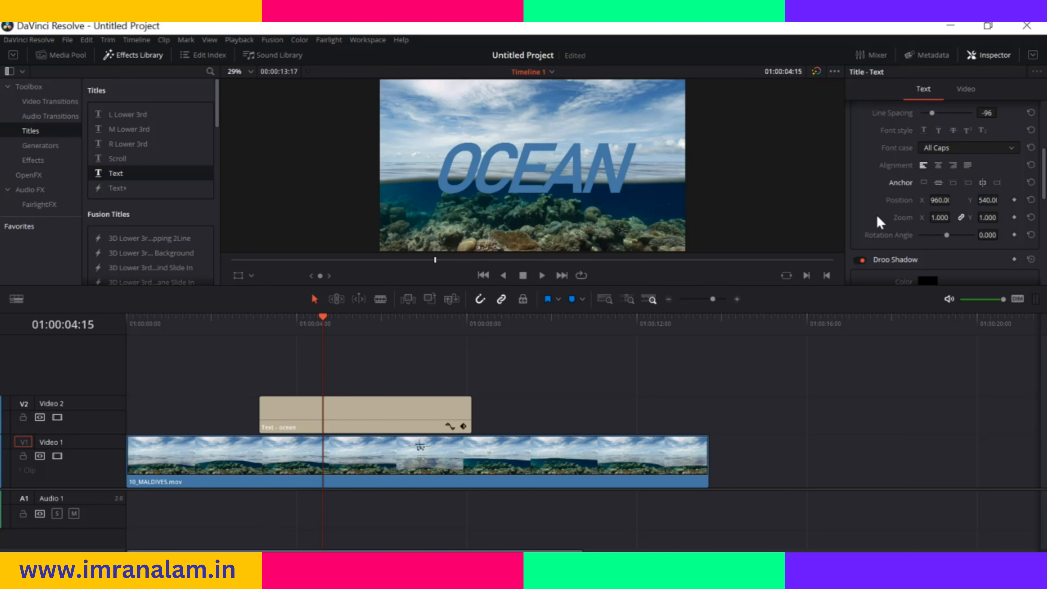
# Set the title's position to about X 933, Y 536 and its zoom to 1.130, and try a rotation before resetting it
pyautogui.scroll(-1, 877, 221)
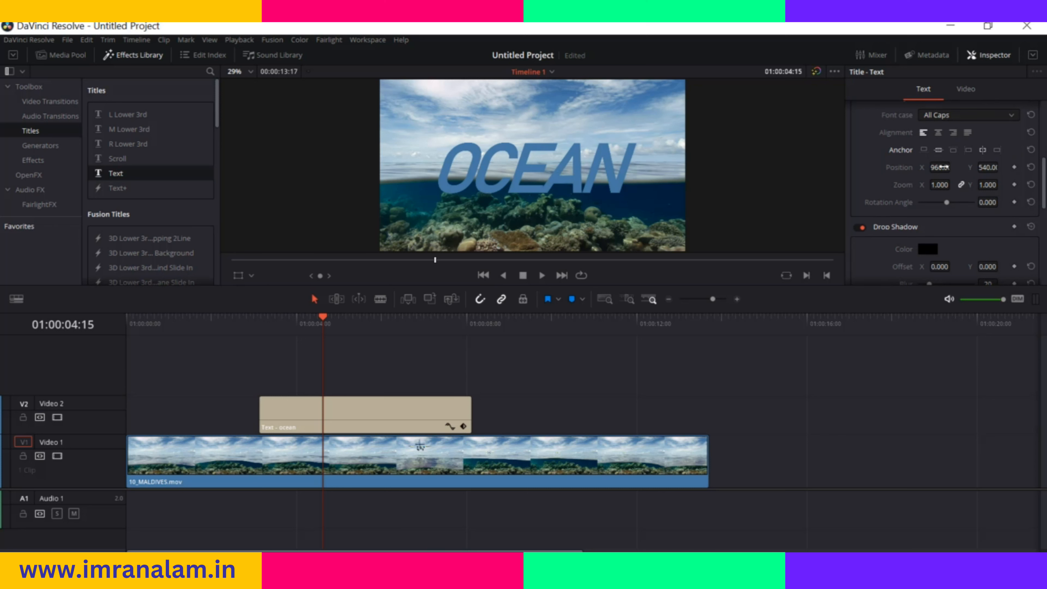
pyautogui.moveTo(940, 167); pyautogui.dragTo(1000, 184)
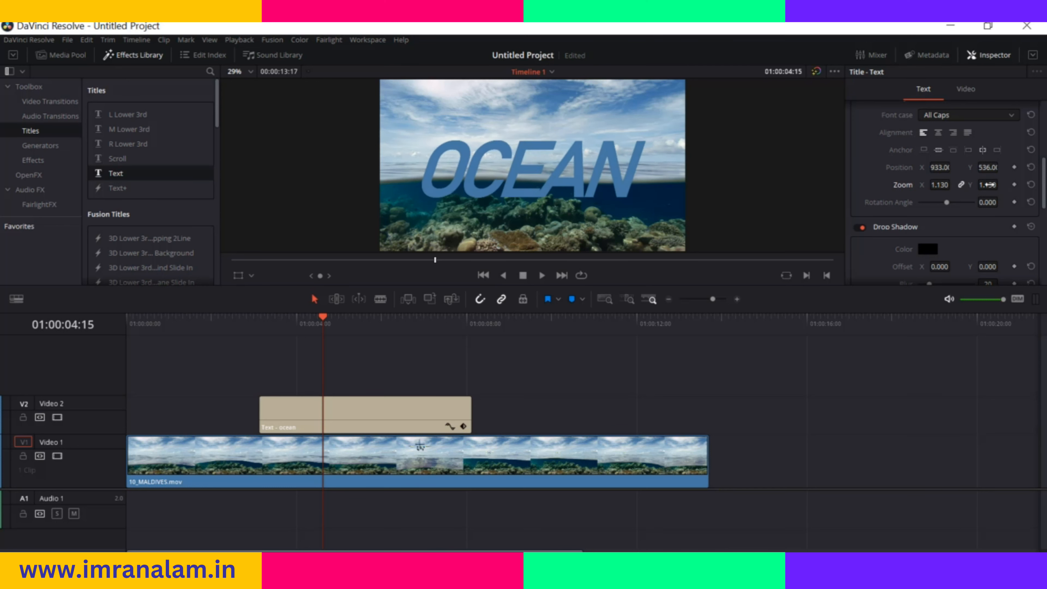
pyautogui.moveTo(946, 202); pyautogui.dragTo(942, 203)
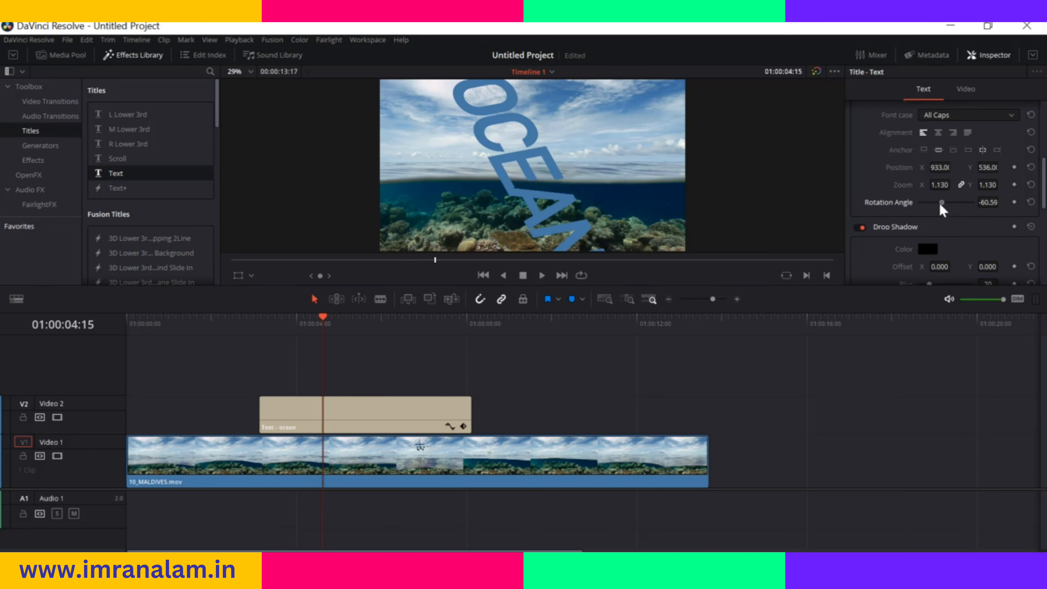
pyautogui.click(1031, 202)
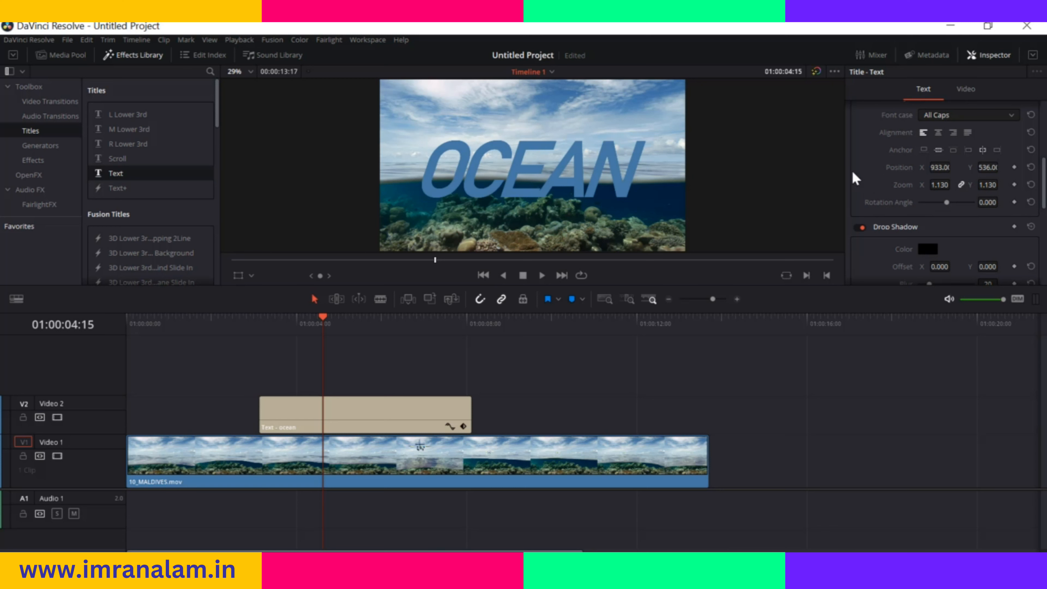
# Give the title a drop shadow with offset X 8, Y -6, blur 5 and opacity 88
pyautogui.scroll(-3, 867, 163)
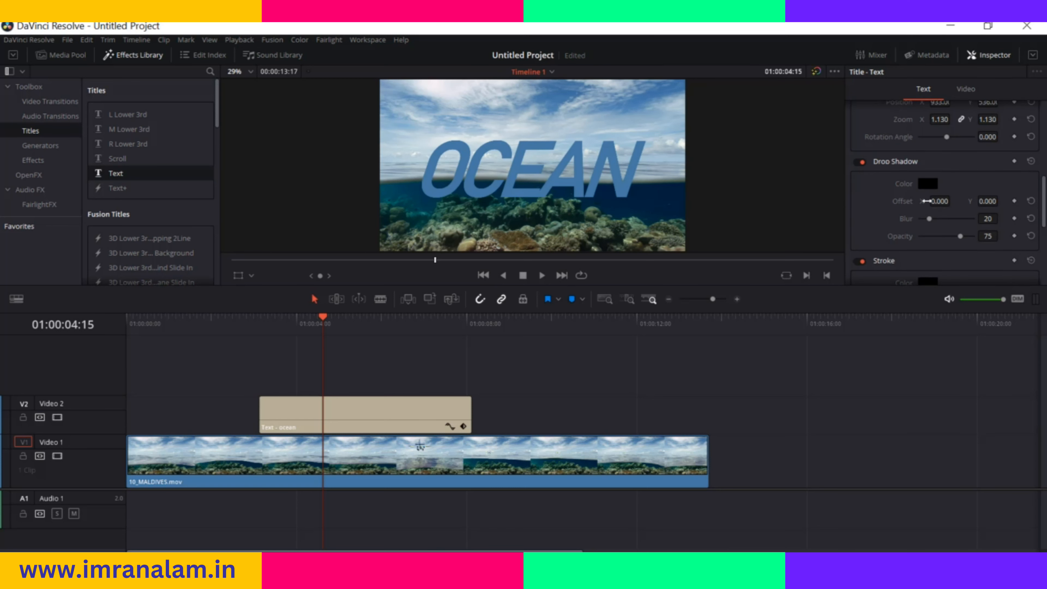
pyautogui.scroll(-2, 890, 208)
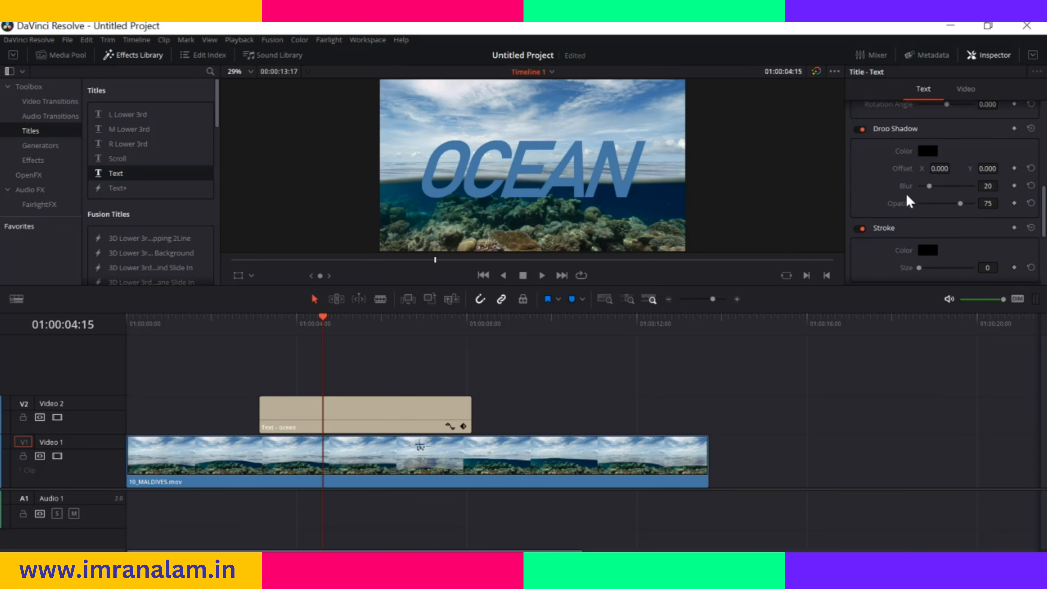
pyautogui.moveTo(928, 186); pyautogui.dragTo(979, 168)
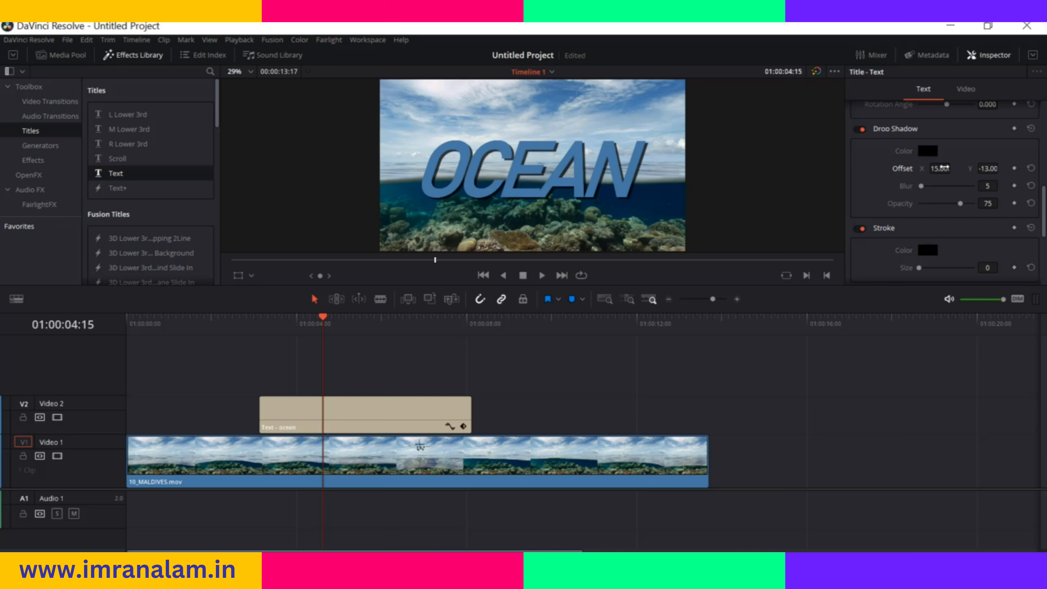
pyautogui.moveTo(940, 168); pyautogui.dragTo(953, 168)
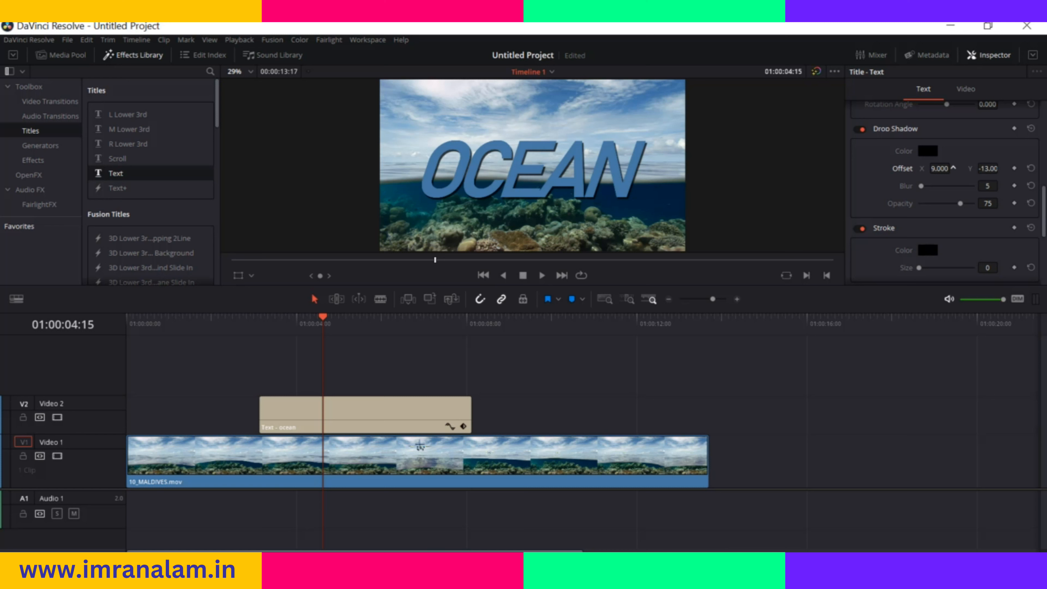
pyautogui.moveTo(953, 168); pyautogui.dragTo(1001, 168)
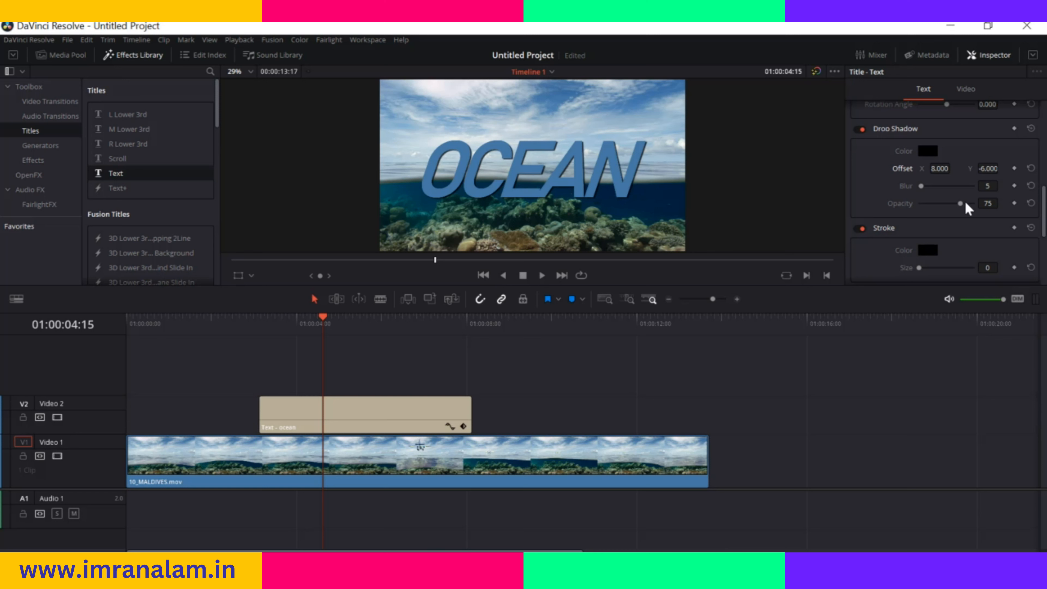
pyautogui.moveTo(961, 203)
pyautogui.mouseDown()
pyautogui.moveTo(939, 203)
pyautogui.moveTo(970, 209)
pyautogui.mouseUp()
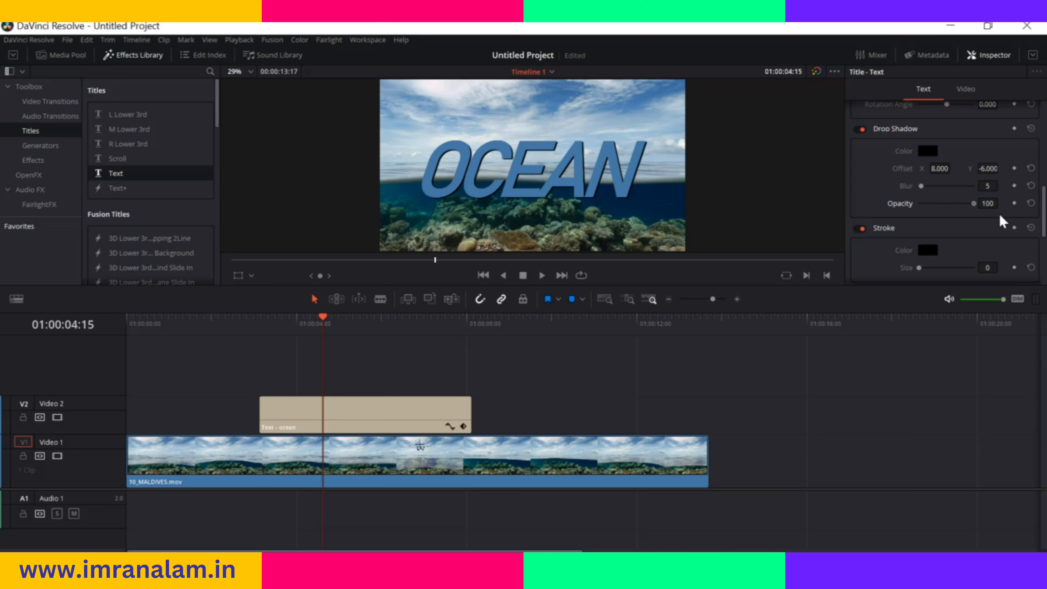
pyautogui.moveTo(926, 209); pyautogui.dragTo(923, 209)
# Add a stroke of size 3 to the title and accept #000000 as its color
pyautogui.moveTo(920, 268)
pyautogui.mouseDown()
pyautogui.moveTo(962, 268)
pyautogui.moveTo(929, 268)
pyautogui.mouseUp()
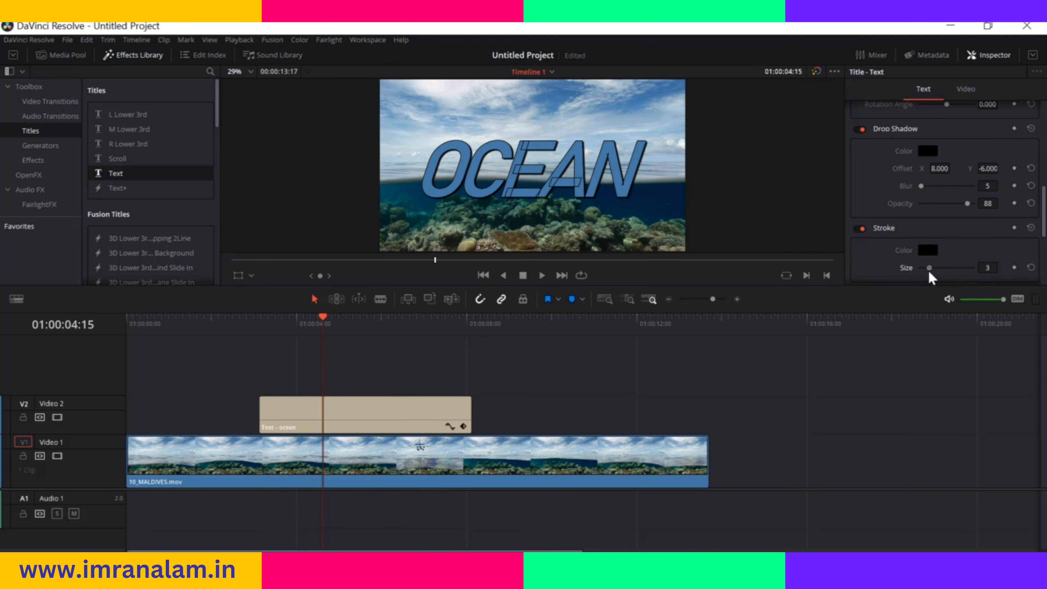
pyautogui.click(934, 250)
pyautogui.moveTo(585, 216); pyautogui.dragTo(595, 191)
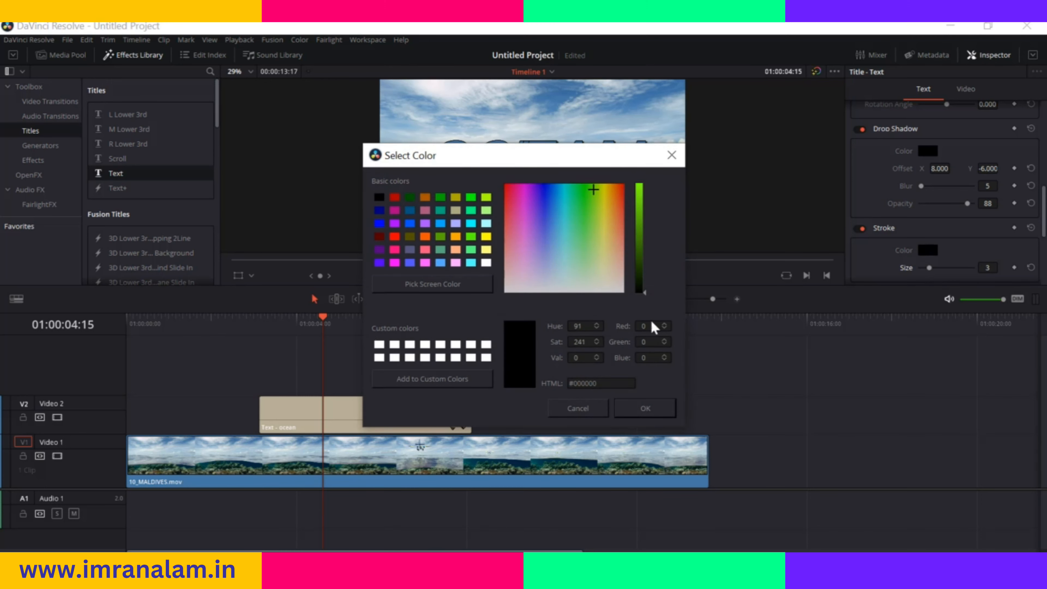
pyautogui.click(655, 406)
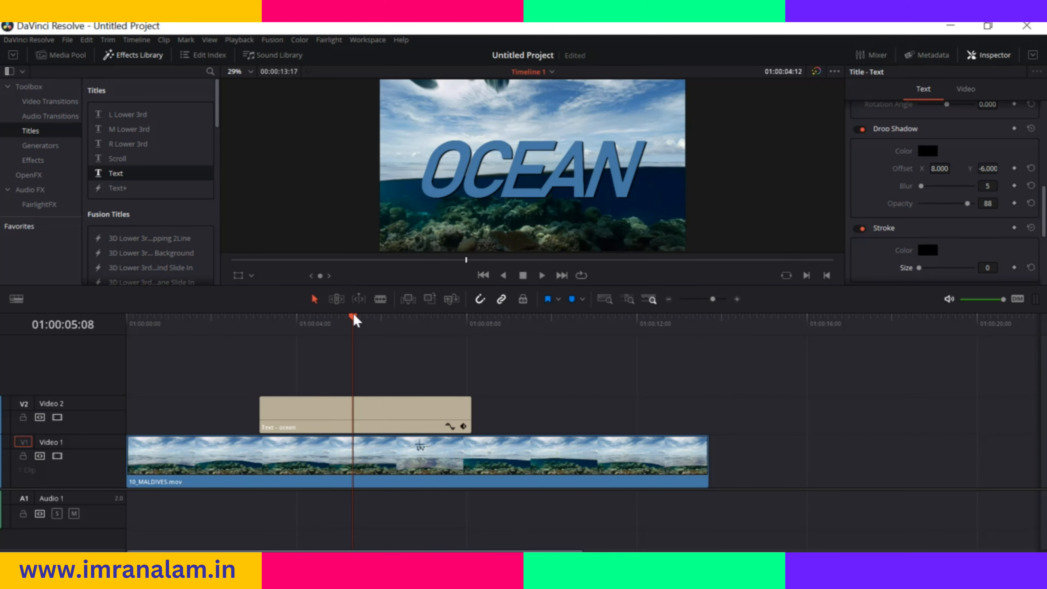
# Add a Scroll title to the Video 2 track, starting at about 01:00:08:16 after the ocean title
pyautogui.moveTo(355, 321); pyautogui.dragTo(494, 330)
pyautogui.moveTo(128, 162); pyautogui.dragTo(511, 414)
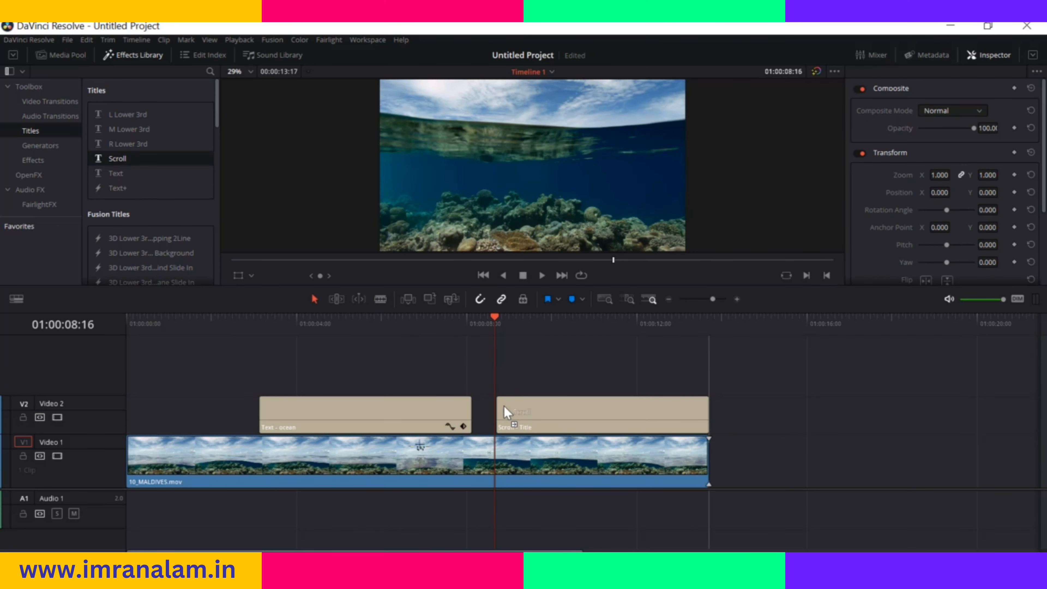
# Play the timeline from just before the Scroll title to preview its movement, and return the playhead to its start
pyautogui.moveTo(495, 321); pyautogui.dragTo(459, 323)
pyautogui.press('space')
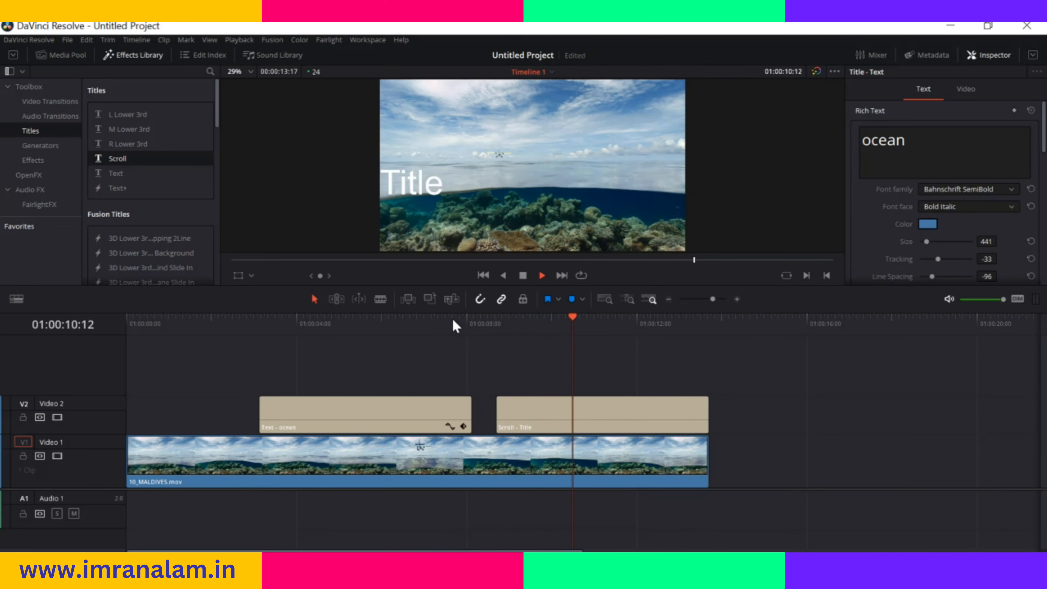
pyautogui.press('space')
pyautogui.moveTo(602, 321); pyautogui.dragTo(496, 324)
# Examine the Scroll title's text and formatting settings, and browse the other basic title types
pyautogui.click(589, 429)
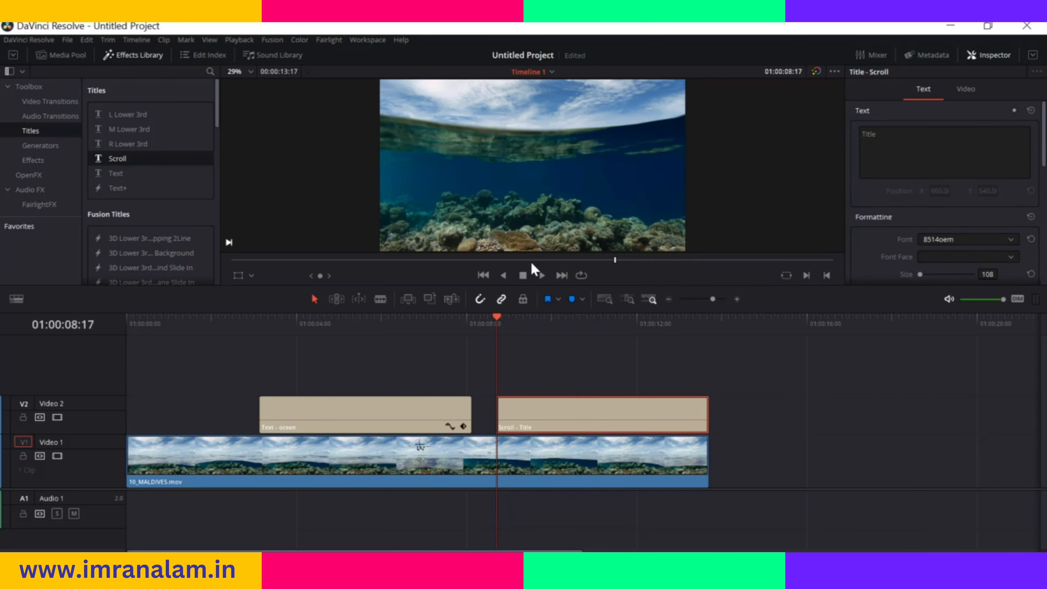
pyautogui.click(890, 139)
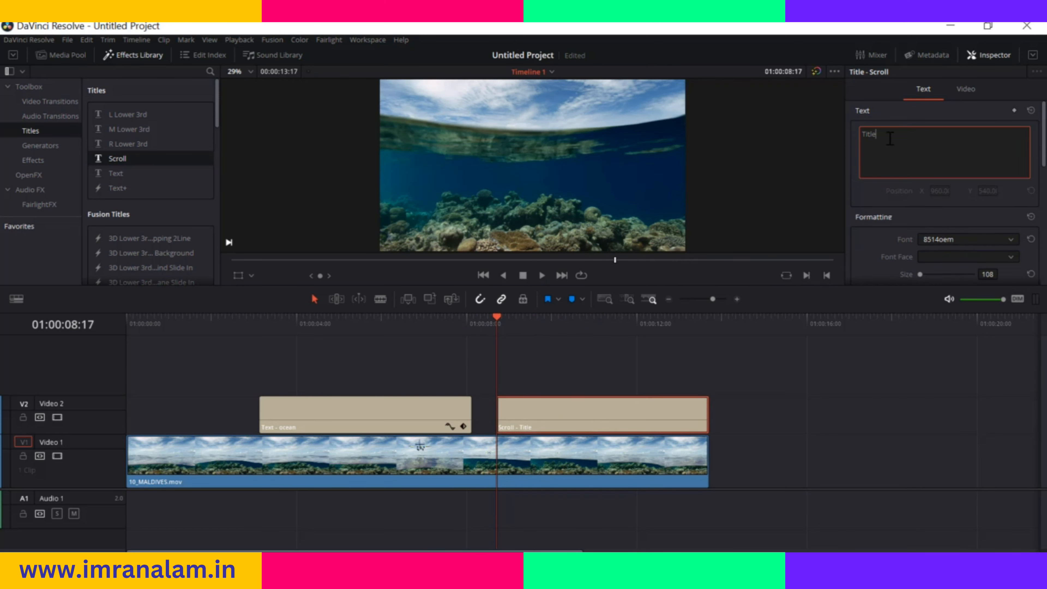
pyautogui.scroll(-2, 915, 204)
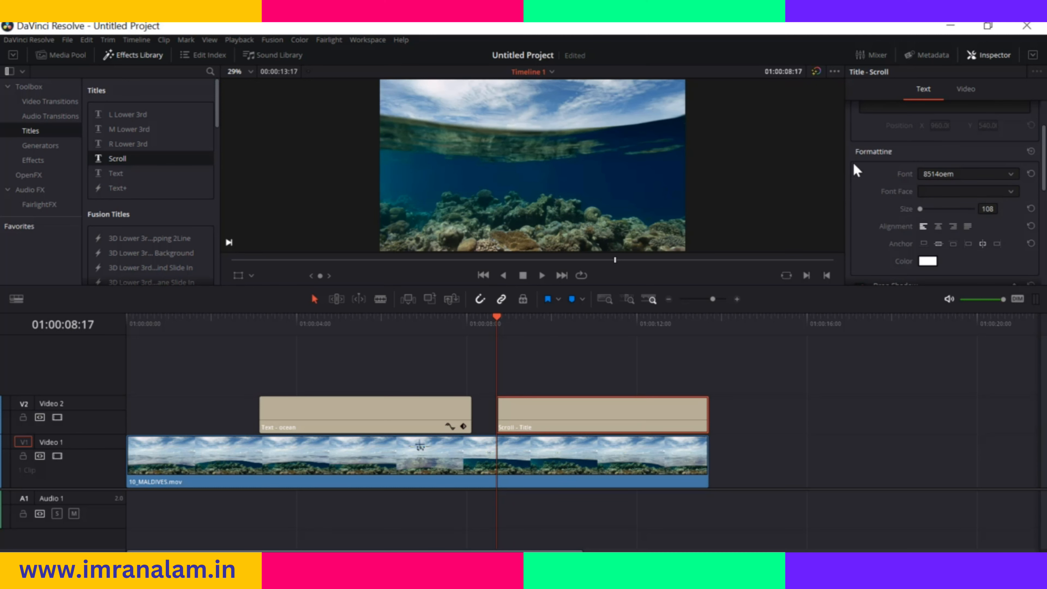
pyautogui.scroll(-1, 925, 181)
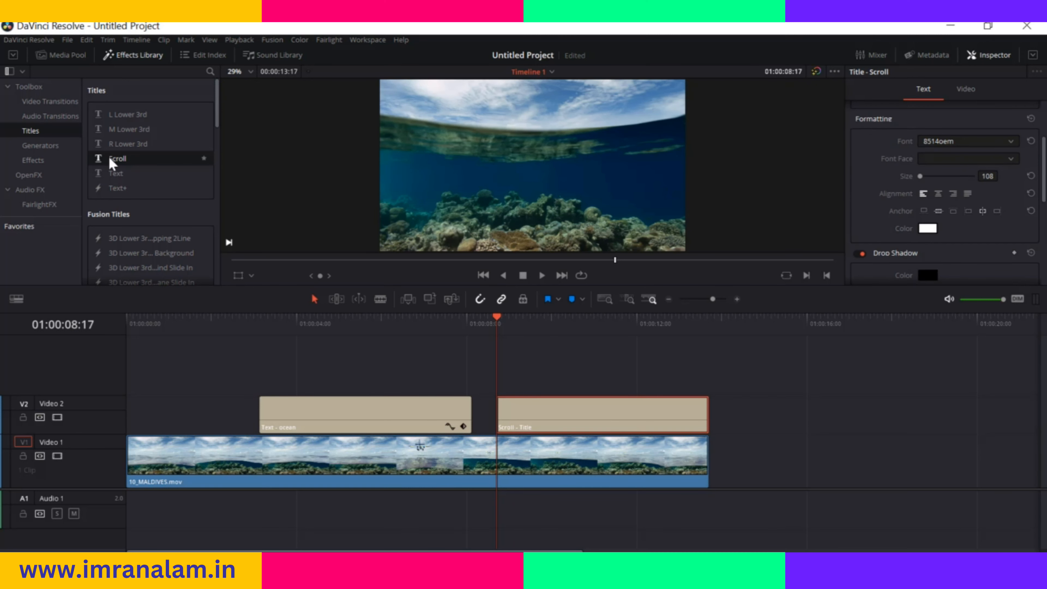
pyautogui.click(124, 189)
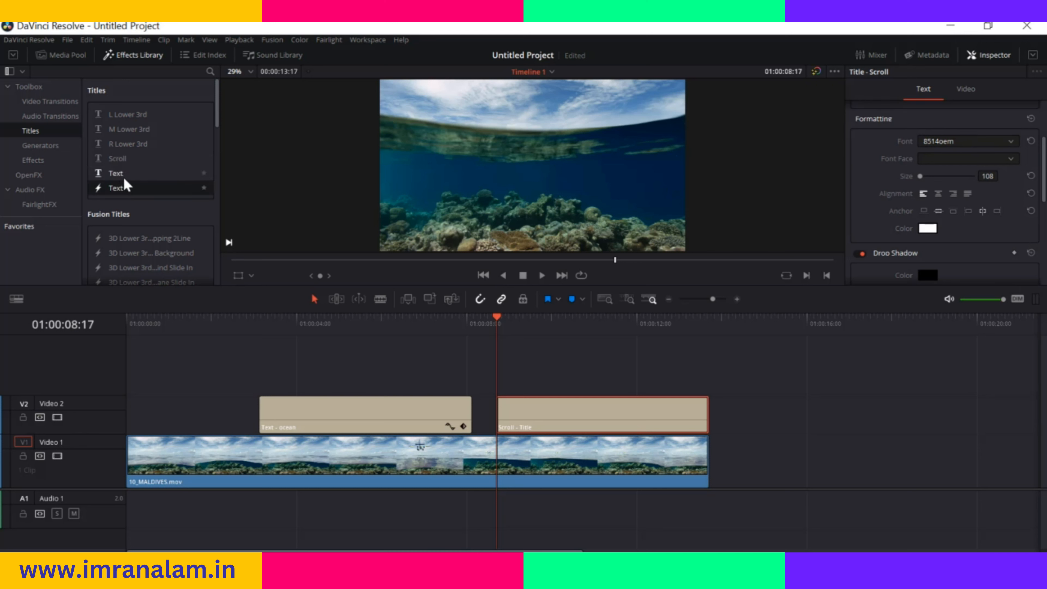
pyautogui.scroll(-4, 955, 165)
pyautogui.scroll(4, 955, 165)
pyautogui.click(121, 174)
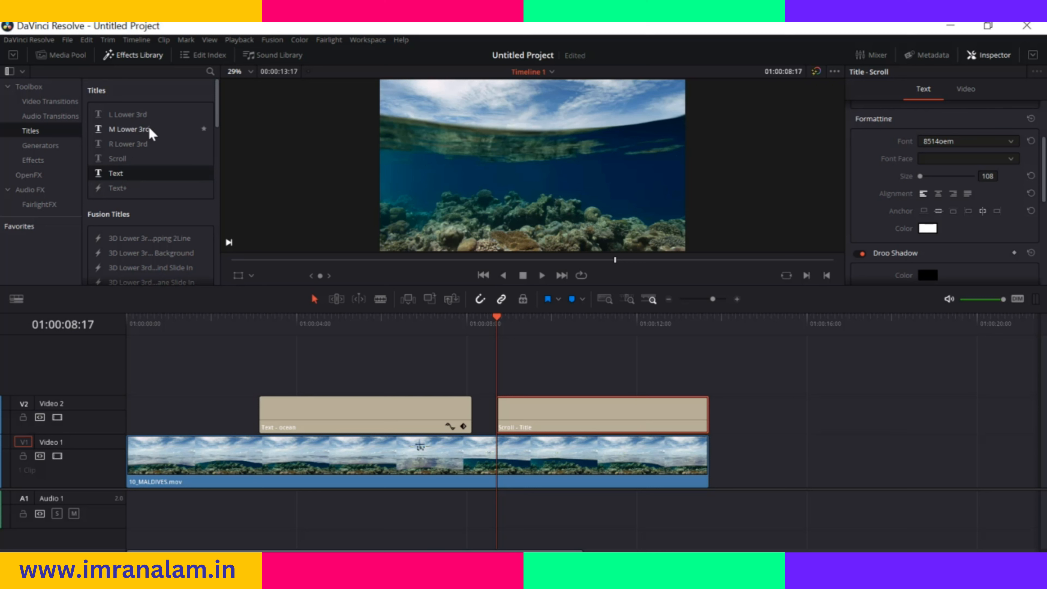
pyautogui.click(145, 117)
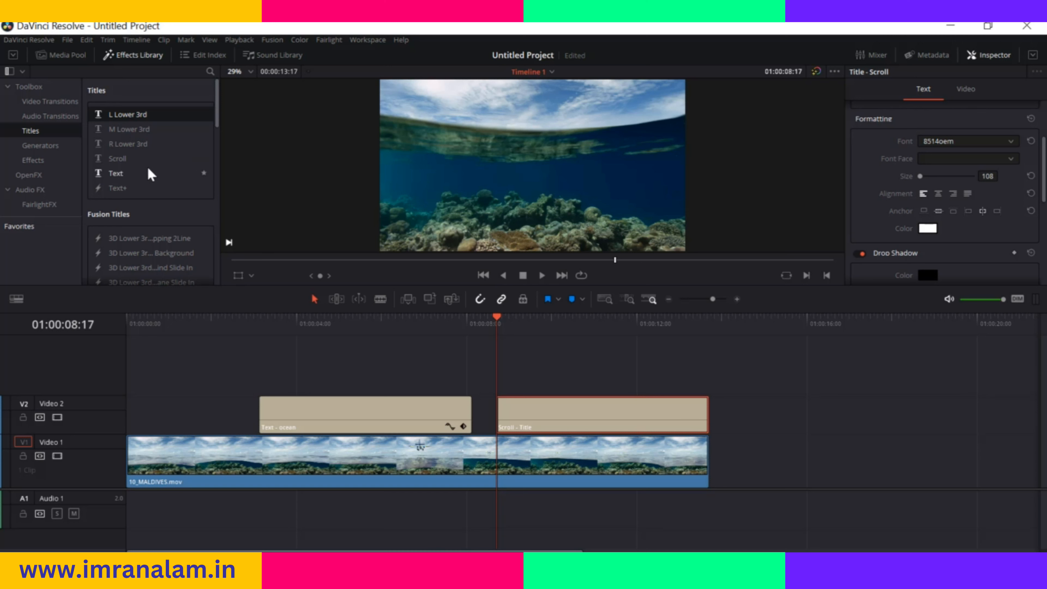
# Delete the ocean title and the Scroll title from the Video 2 track
pyautogui.click(397, 416)
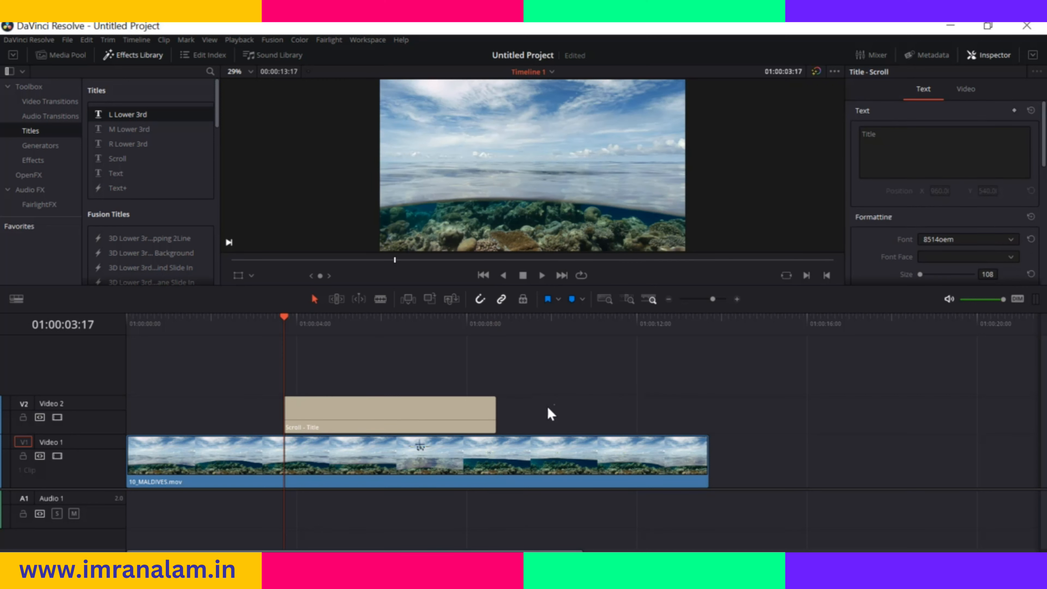
pyautogui.click(451, 420)
pyautogui.press('Delete')
# Add the 3D Lower 3rd Planes Rotating In Fusion title to the Video 2 track, starting at about 01:00:04:00
pyautogui.scroll(-4, 124, 206)
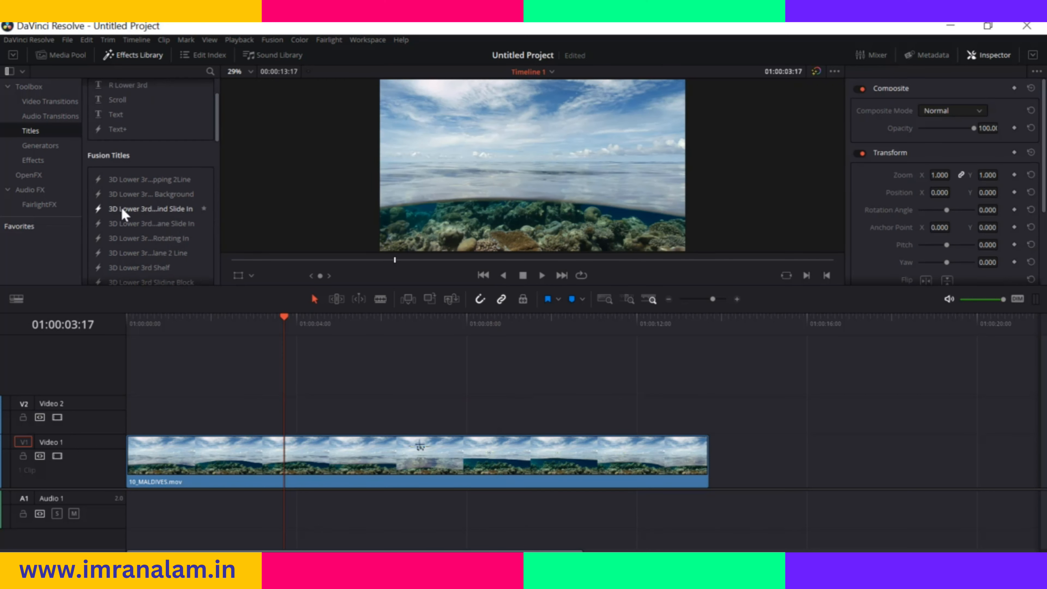
pyautogui.moveTo(287, 323); pyautogui.dragTo(252, 321)
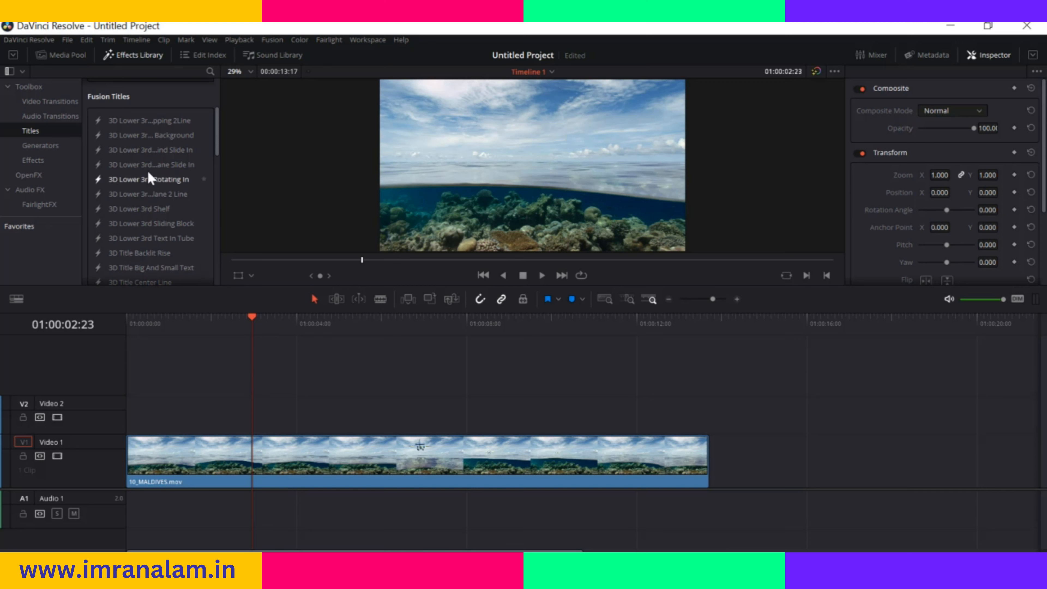
pyautogui.moveTo(139, 176); pyautogui.dragTo(292, 409)
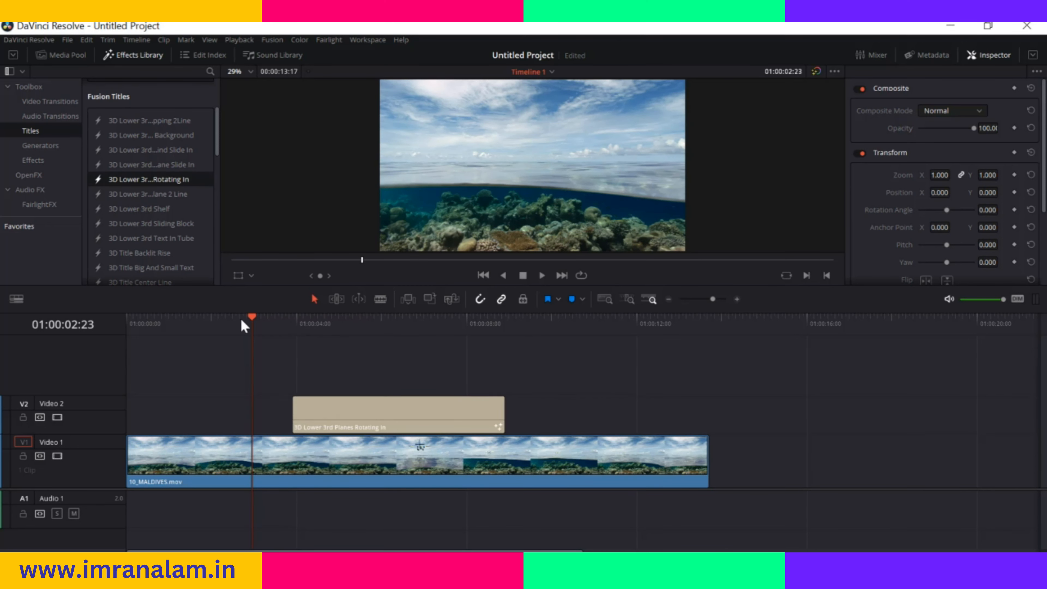
# Set Proxy Mode to Quarter Resolution and play the timeline from just before the Planes Rotating In title
pyautogui.click(250, 318)
pyautogui.moveTo(252, 319); pyautogui.dragTo(284, 322)
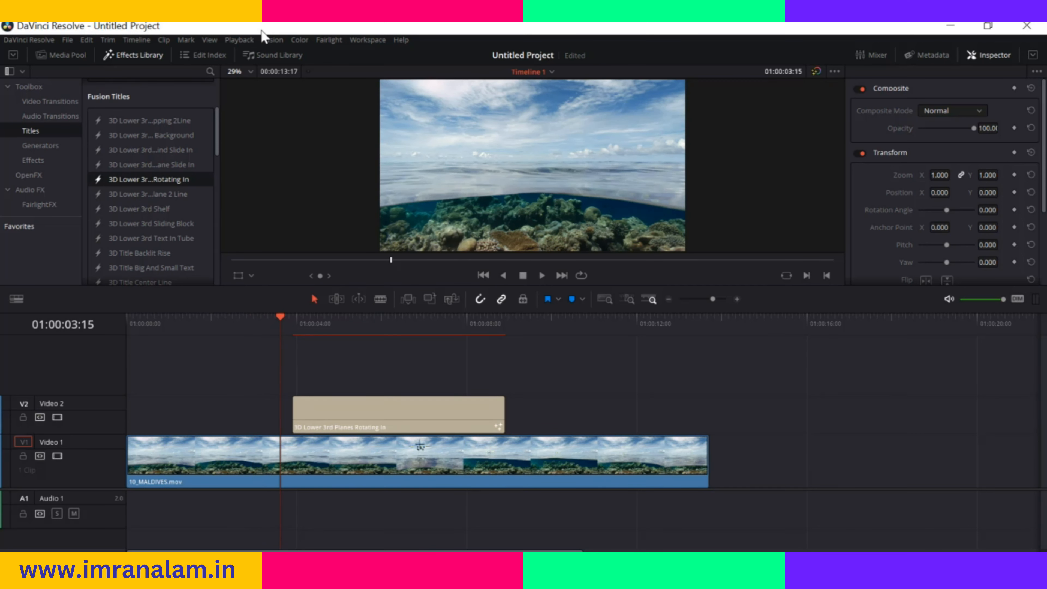
pyautogui.click(241, 40)
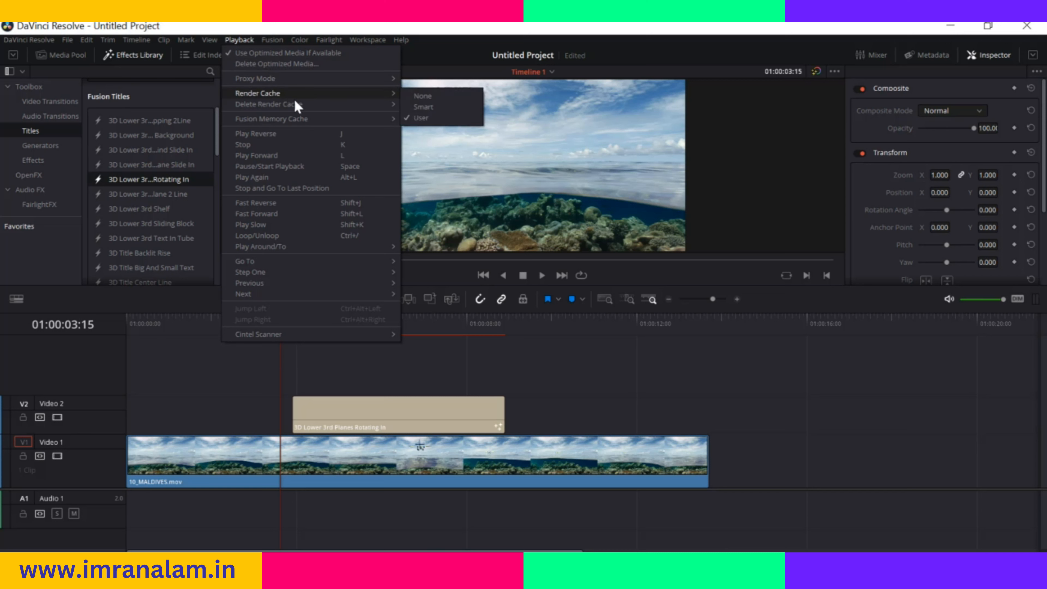
pyautogui.moveTo(356, 78)
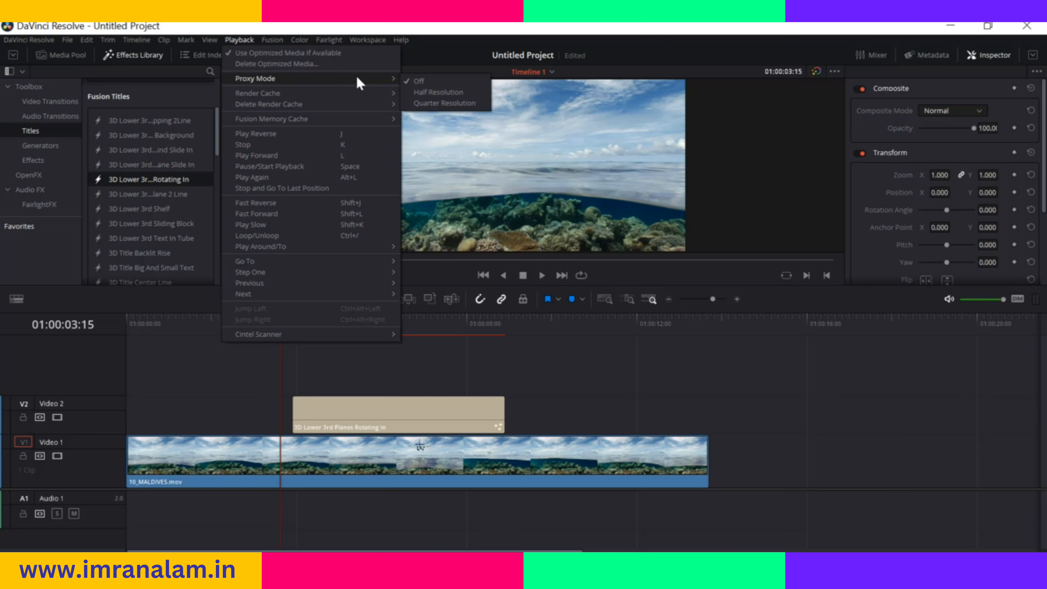
pyautogui.click(445, 103)
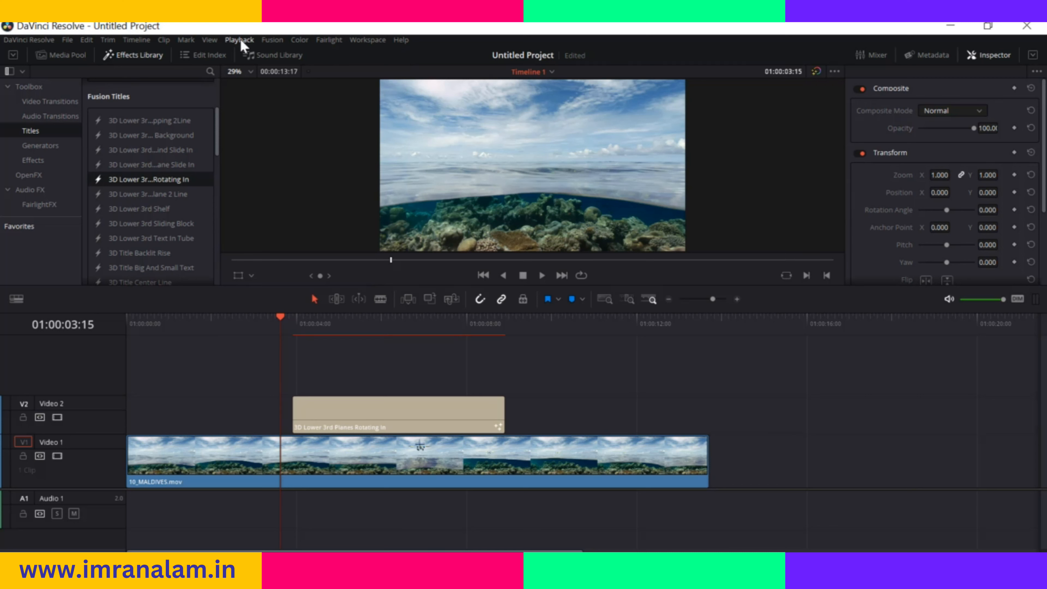
pyautogui.press('space')
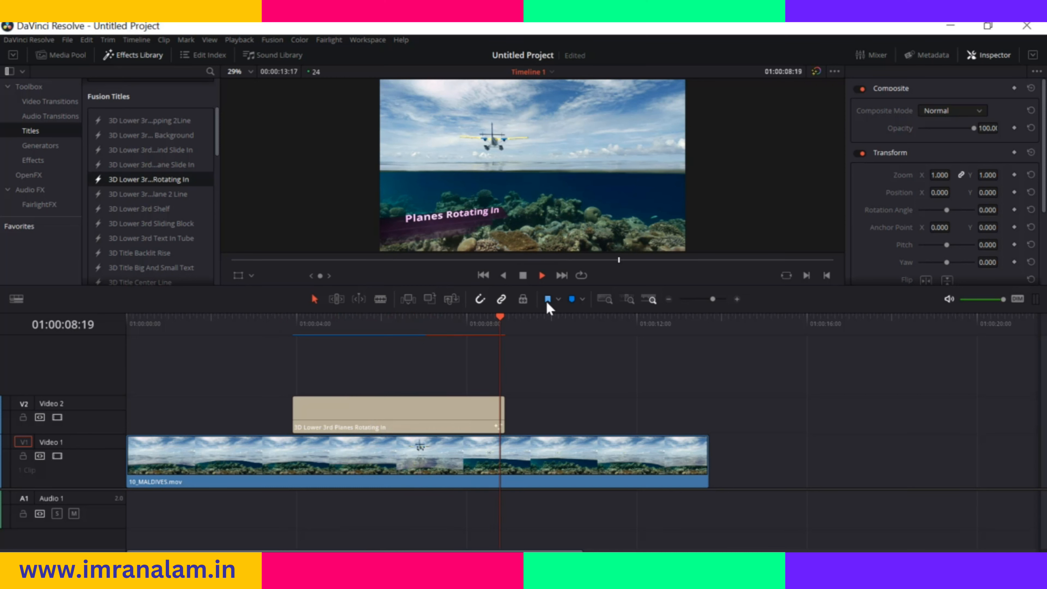
pyautogui.press('space')
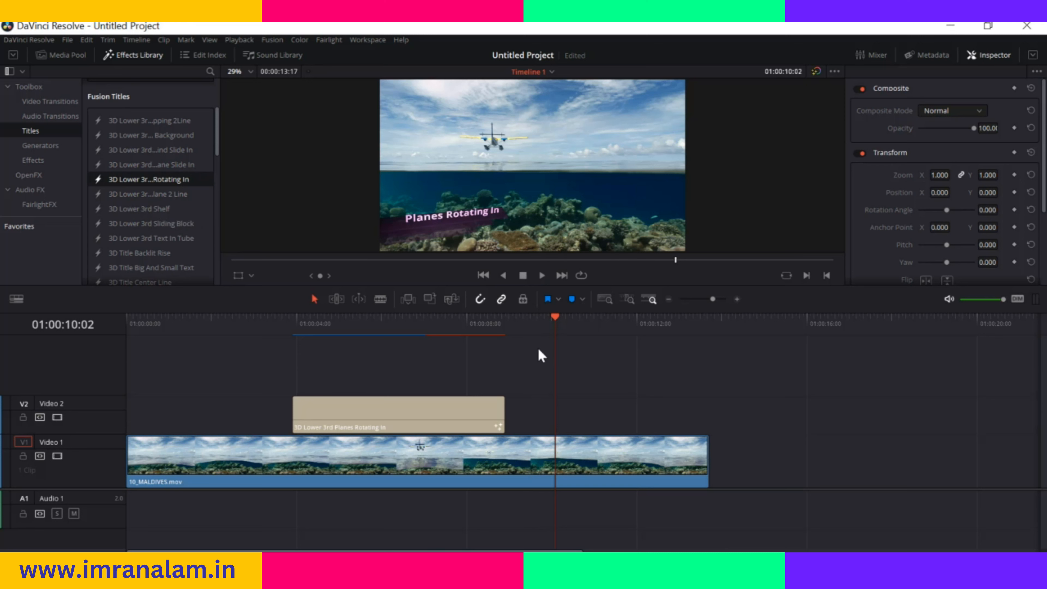
# Replace the Planes Rotating In title's styled text with "plane in ocean"
pyautogui.moveTo(554, 320); pyautogui.dragTo(457, 342)
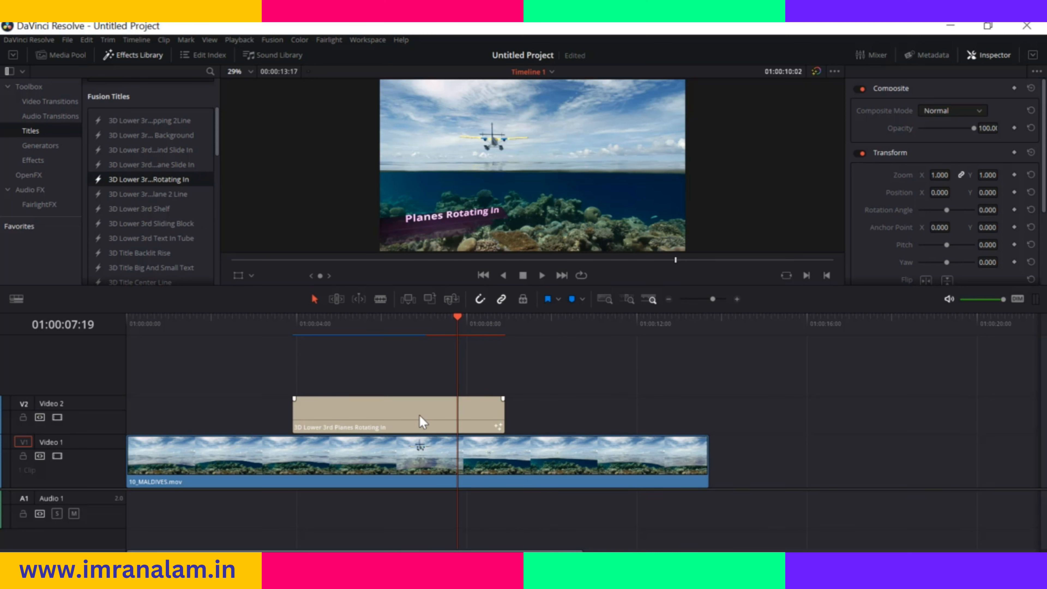
pyautogui.click(420, 414)
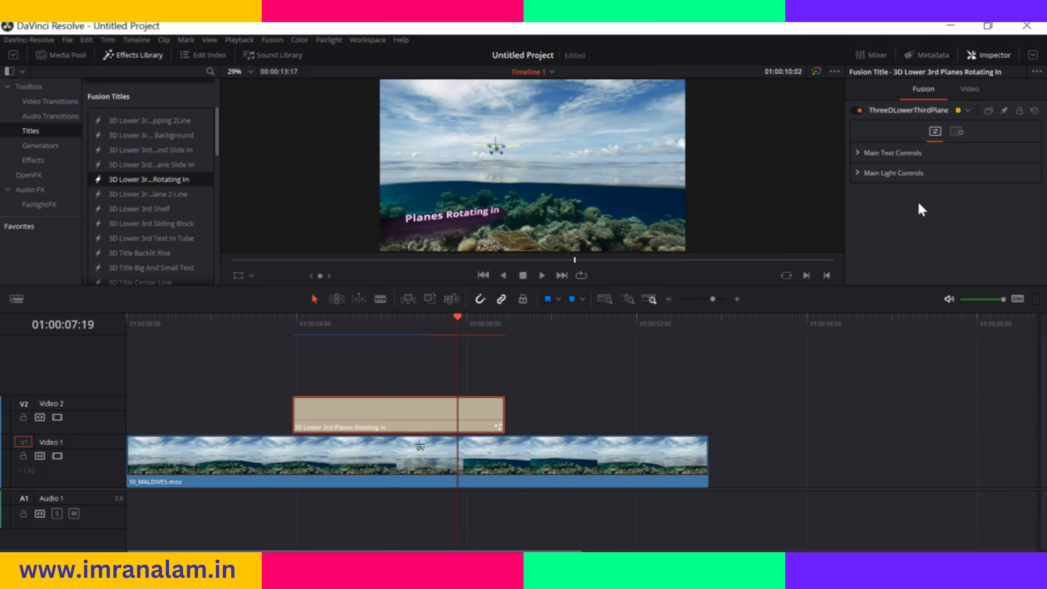
pyautogui.click(857, 153)
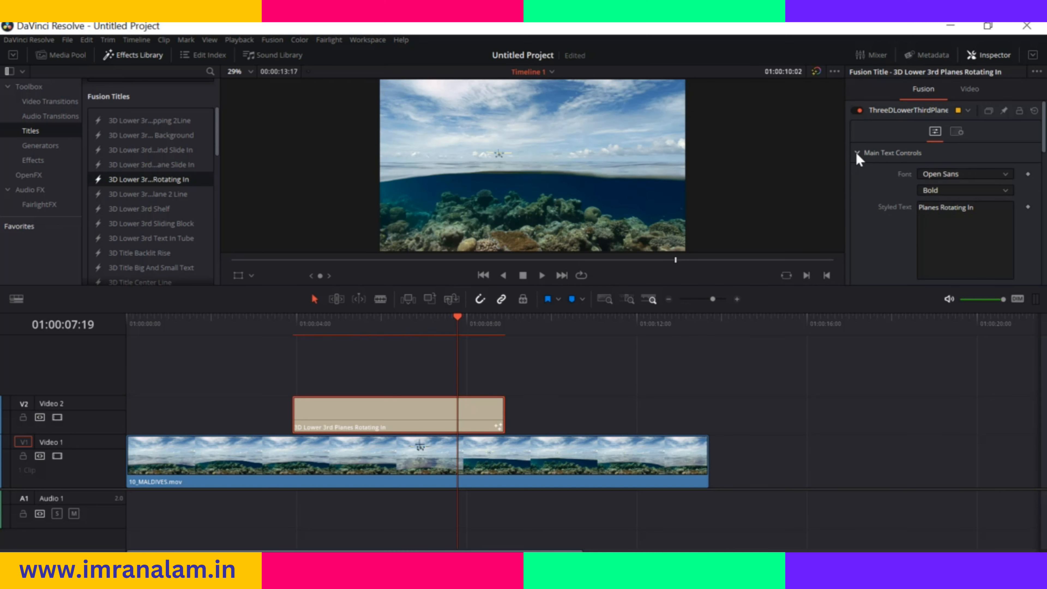
pyautogui.scroll(-3, 908, 208)
pyautogui.scroll(3, 909, 209)
pyautogui.click(959, 211)
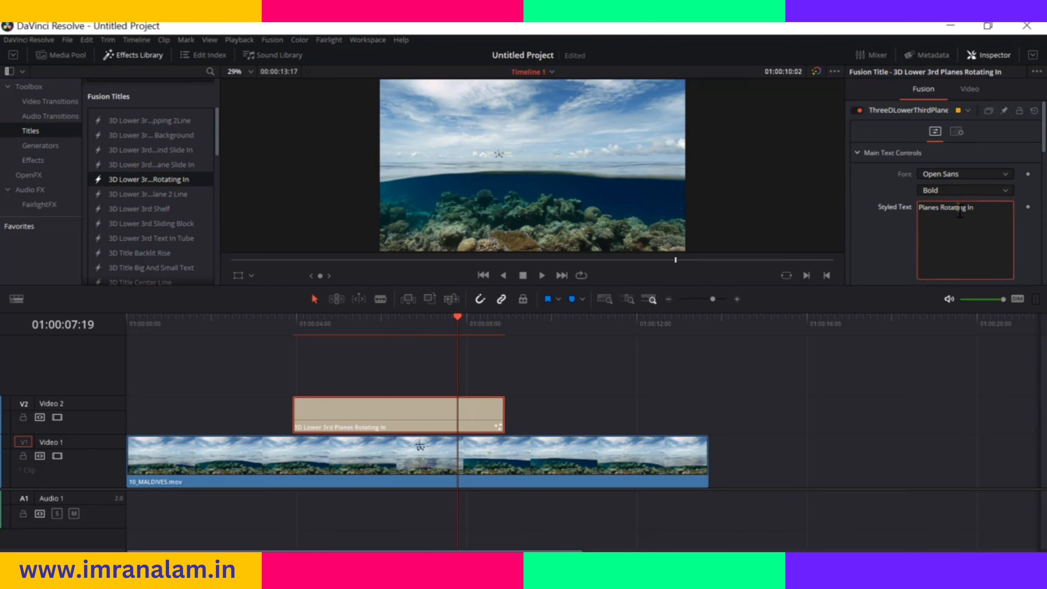
pyautogui.moveTo(965, 208); pyautogui.dragTo(906, 211)
pyautogui.write('plane')
pyautogui.click(893, 238)
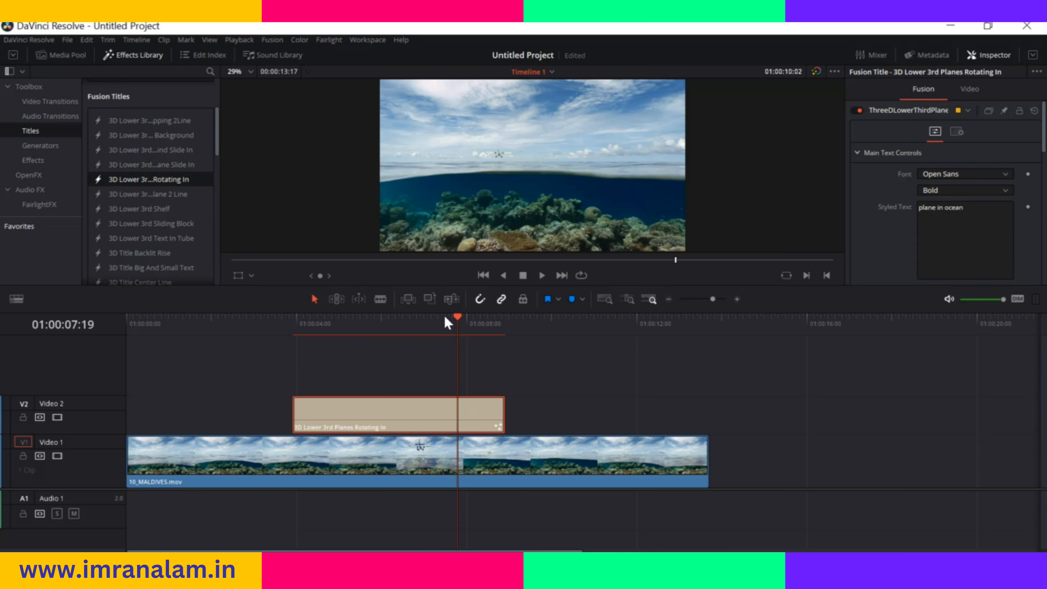
# Play the timeline from just before the lower third title to preview the edited text
pyautogui.moveTo(458, 322); pyautogui.dragTo(287, 337)
pyautogui.press('space')
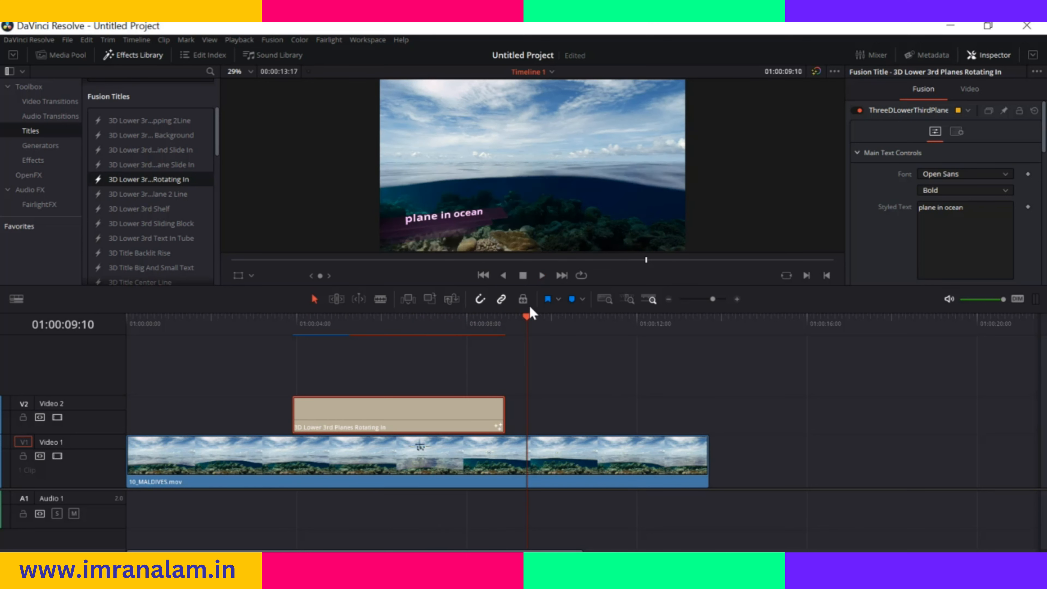
pyautogui.press('space')
# Park the playhead over the lower third title at 01:00:06:14 and slightly increase its text size
pyautogui.moveTo(526, 312); pyautogui.dragTo(409, 339)
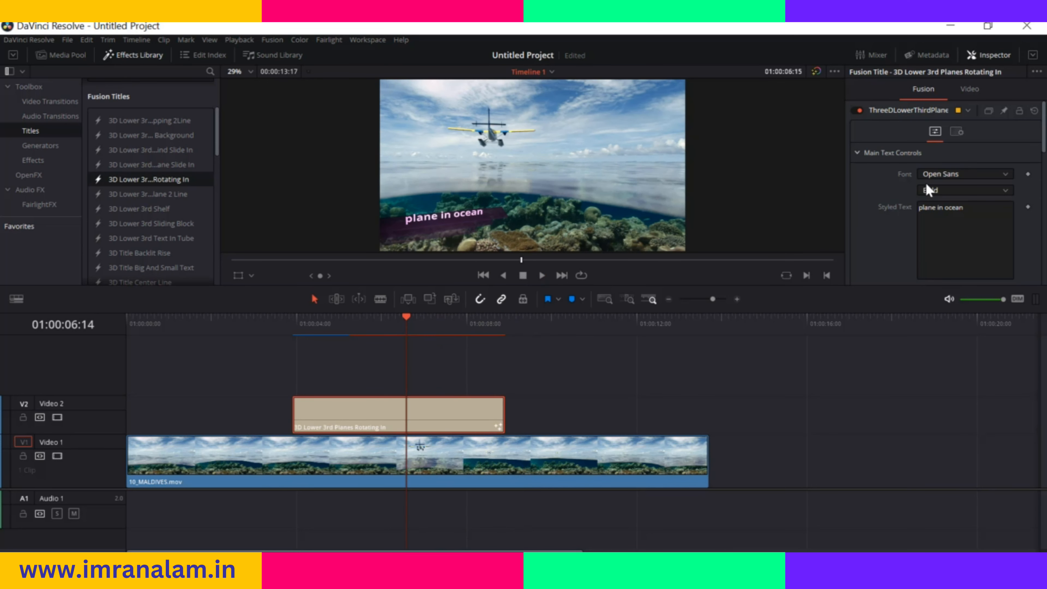
pyautogui.scroll(-5, 935, 201)
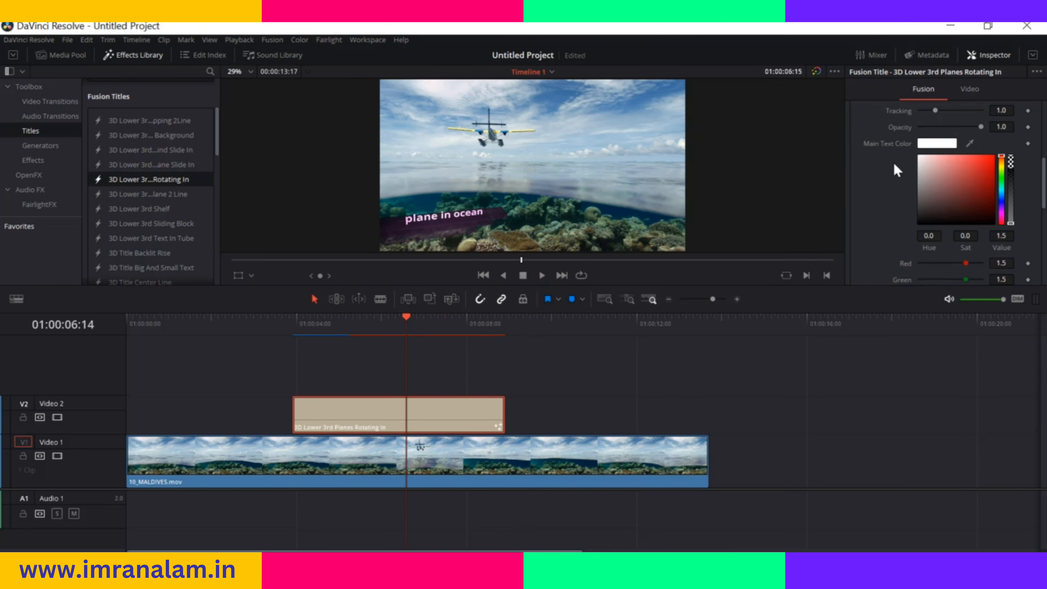
pyautogui.scroll(2, 905, 163)
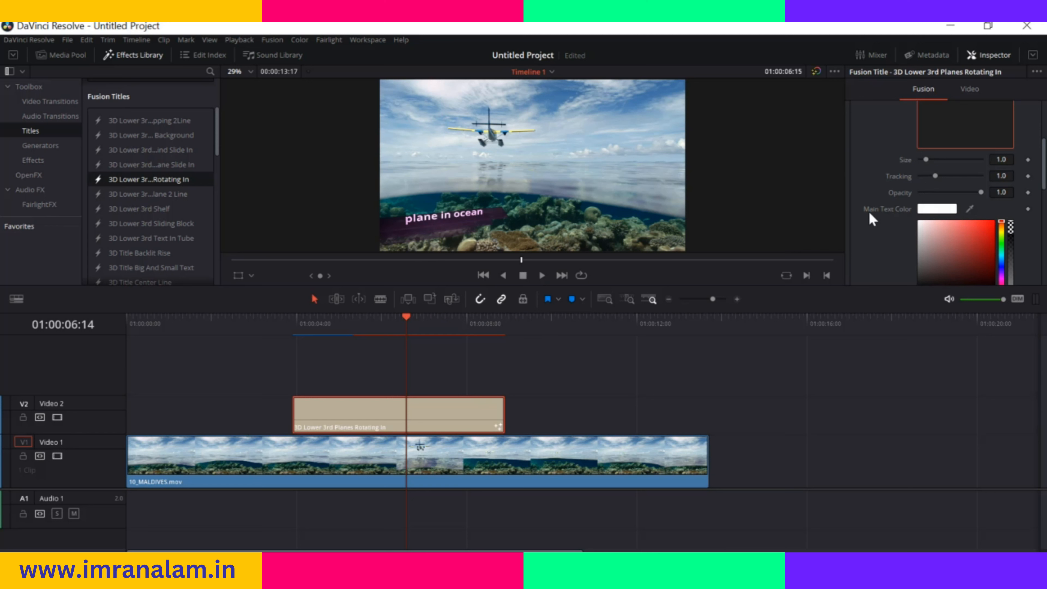
pyautogui.moveTo(926, 162)
pyautogui.mouseDown()
pyautogui.moveTo(944, 165)
pyautogui.moveTo(933, 159)
pyautogui.mouseUp()
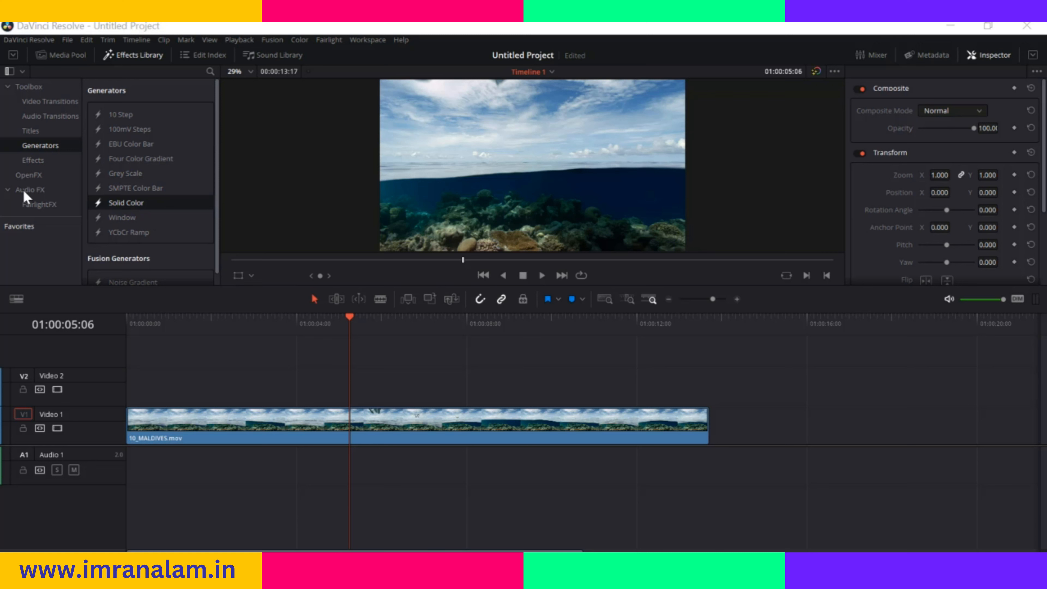
# Add a Solid Color generator to the Video 2 track at 01:00:04:19 and change its color to light turquoise
pyautogui.moveTo(129, 208); pyautogui.dragTo(330, 394)
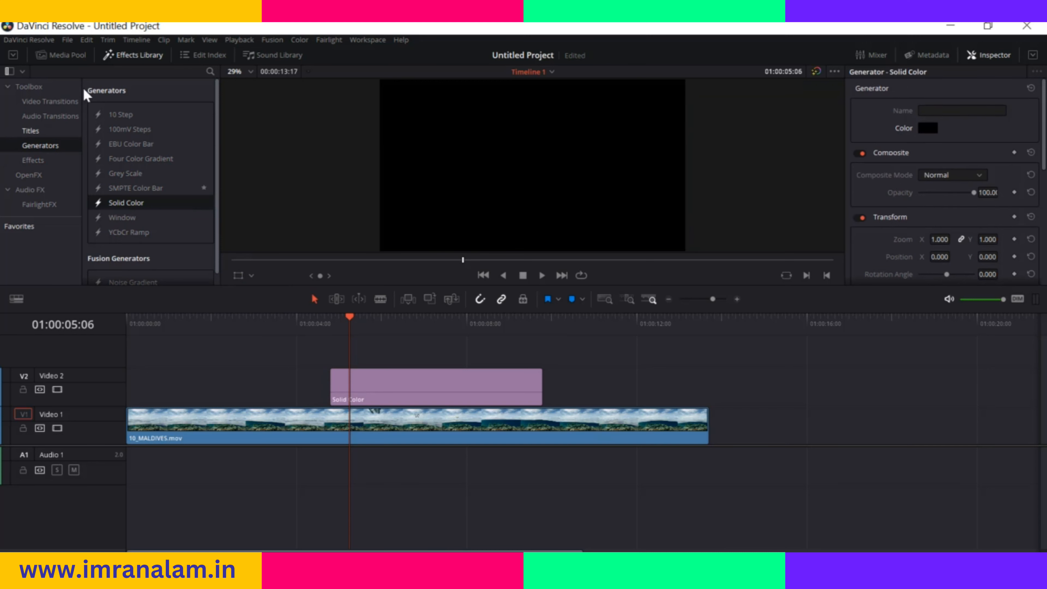
pyautogui.moveTo(350, 322); pyautogui.dragTo(334, 325)
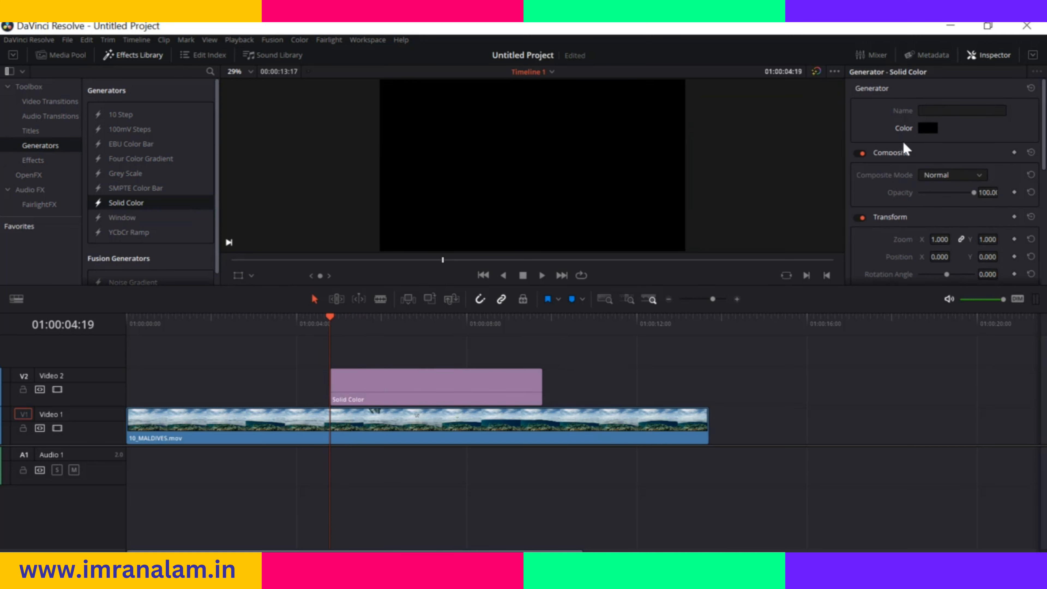
pyautogui.click(927, 128)
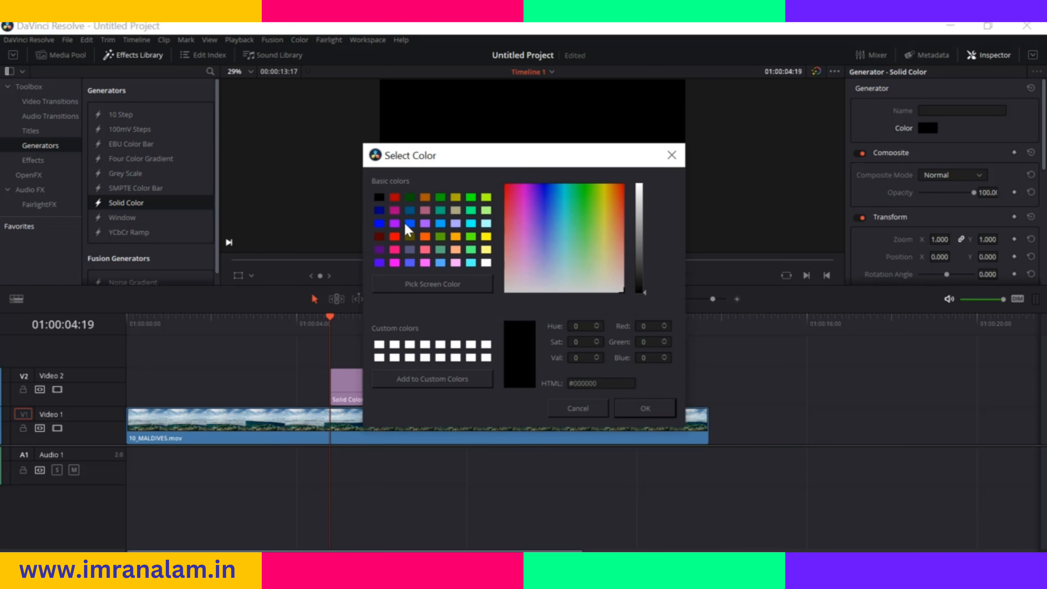
pyautogui.click(410, 223)
pyautogui.moveTo(577, 273); pyautogui.dragTo(569, 238)
pyautogui.click(645, 408)
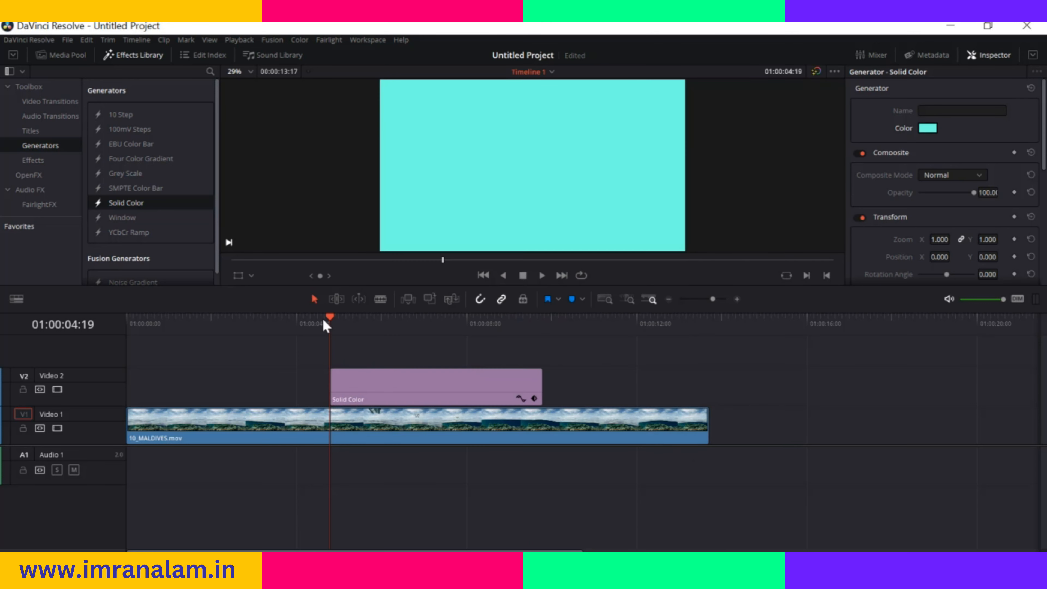
# Examine the Solid Color generator's composite, transform and cropping settings
pyautogui.moveTo(973, 196)
pyautogui.mouseDown()
pyautogui.moveTo(948, 197)
pyautogui.moveTo(992, 200)
pyautogui.mouseUp()
pyautogui.scroll(-2, 933, 222)
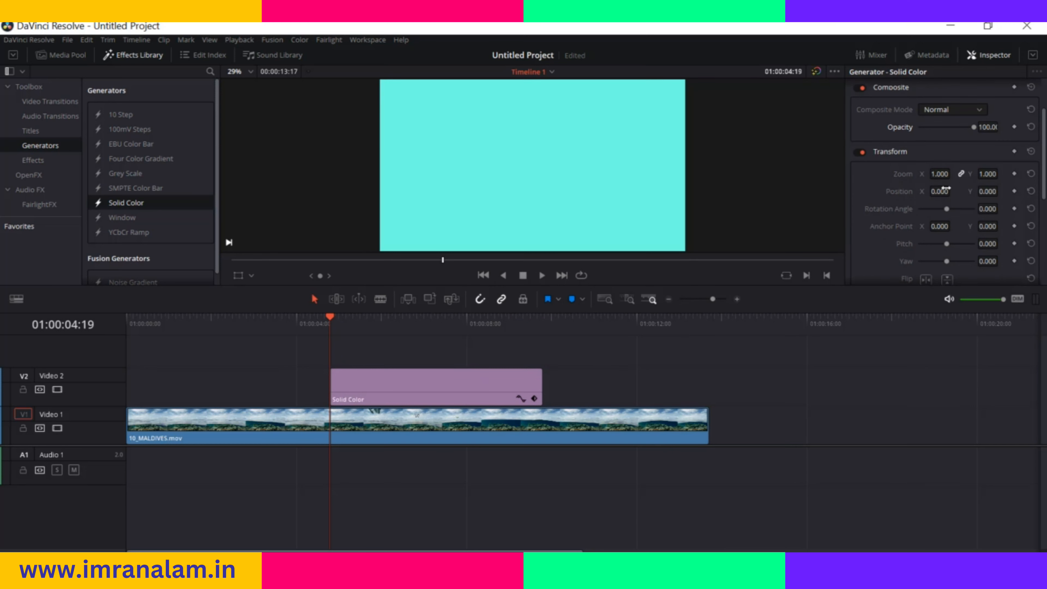
pyautogui.scroll(-3, 945, 223)
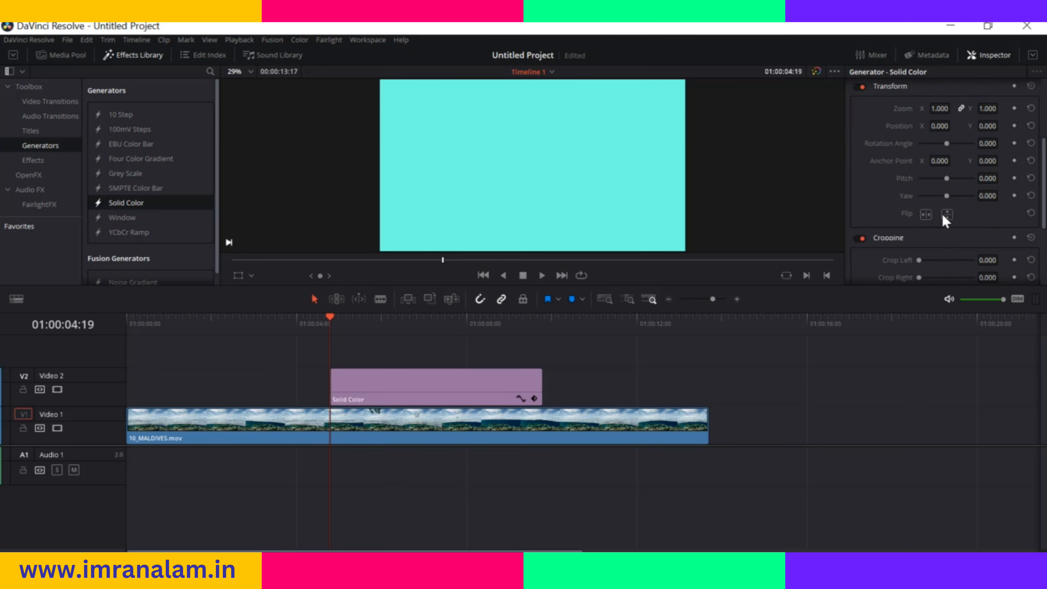
pyautogui.scroll(-3, 946, 188)
pyautogui.scroll(8, 931, 227)
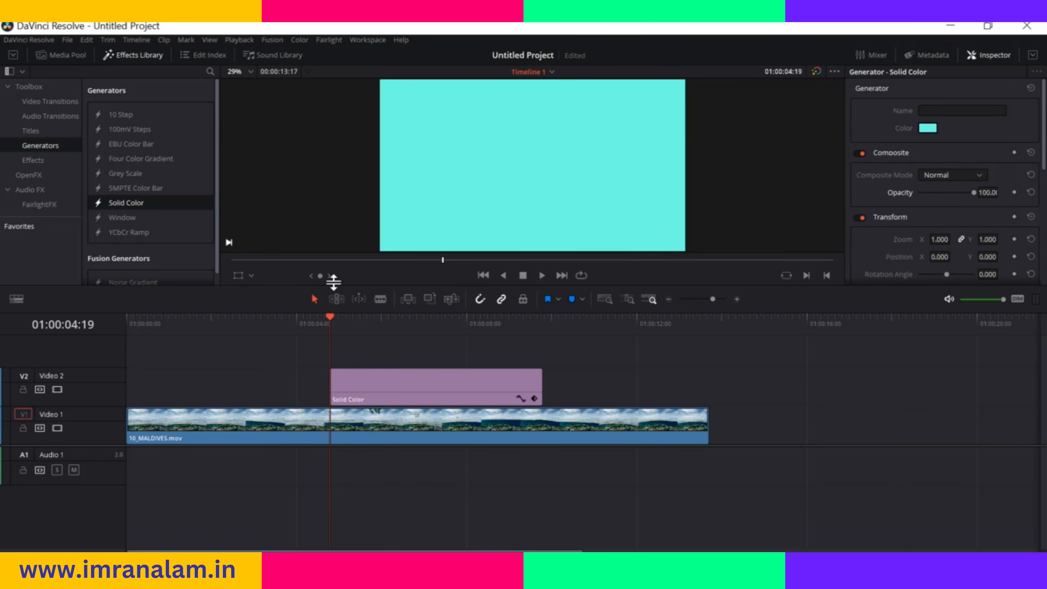
pyautogui.scroll(-2, 907, 215)
pyautogui.scroll(2, 907, 214)
# Keyframe the Solid Color generator's opacity from 0 at 01:00:04:19 up to full at 01:00:09:19, and park the playhead before the generator
pyautogui.click(1014, 193)
pyautogui.moveTo(977, 196); pyautogui.dragTo(887, 203)
pyautogui.moveTo(332, 325); pyautogui.dragTo(542, 325)
pyautogui.scroll(-2, 933, 194)
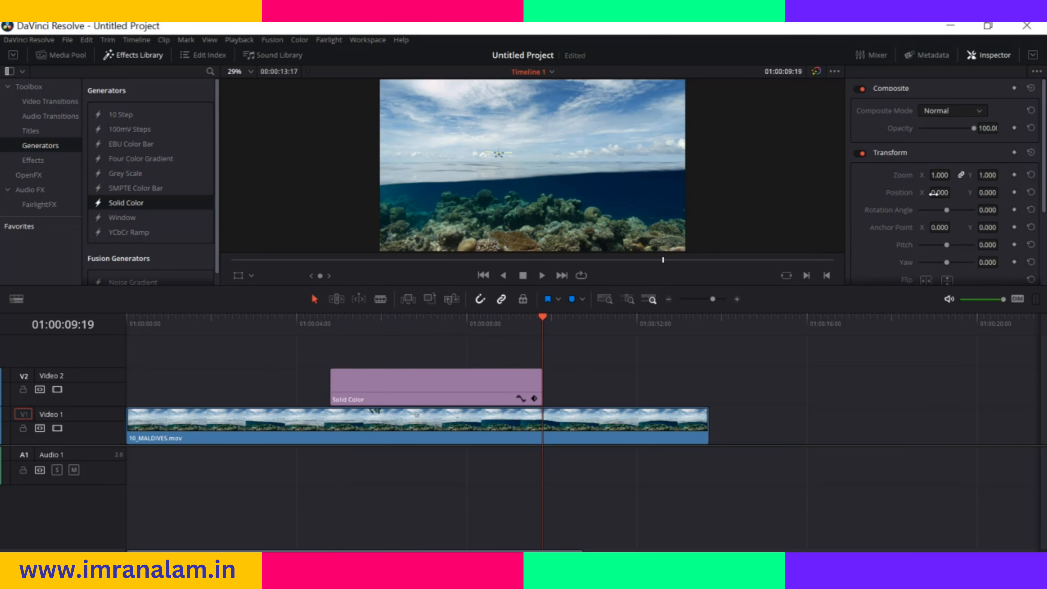
pyautogui.click(499, 375)
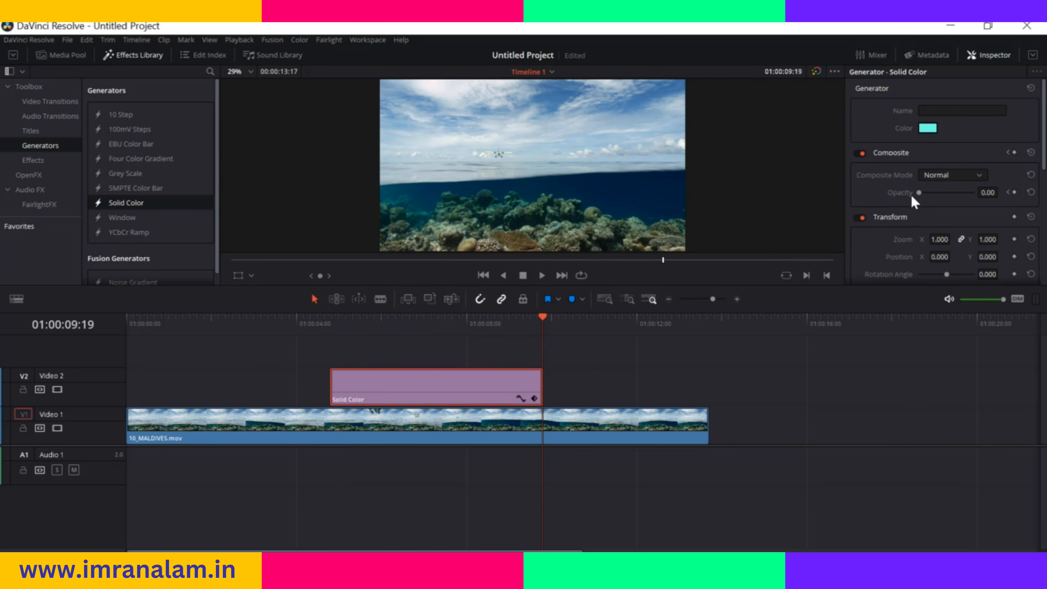
pyautogui.click(1014, 193)
pyautogui.moveTo(919, 192); pyautogui.dragTo(983, 199)
pyautogui.moveTo(544, 318); pyautogui.dragTo(279, 369)
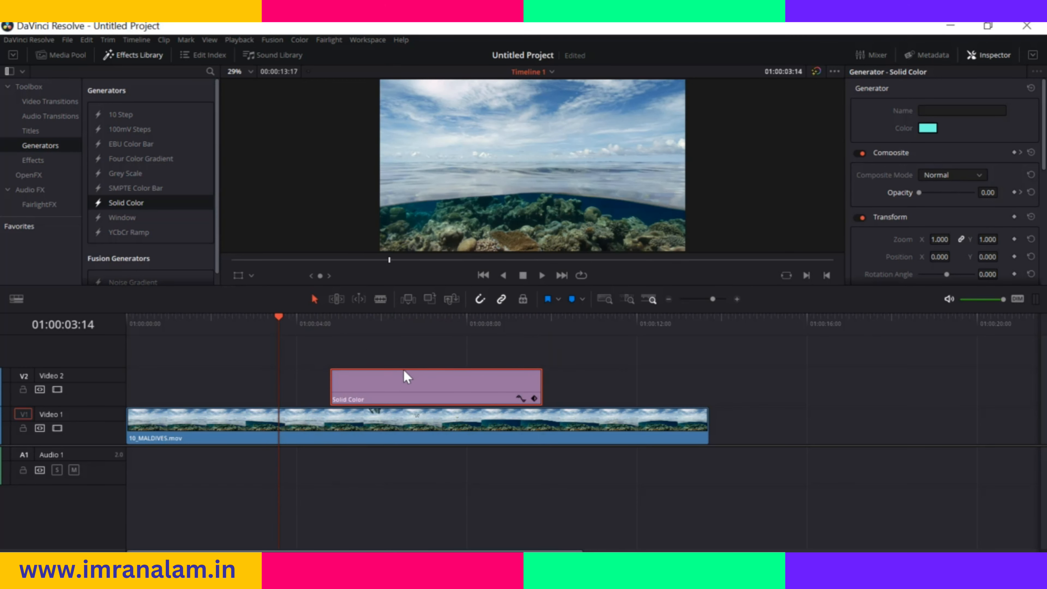
# Replace the Solid Color generator with SMPTE Color Bar on Video 2, preview it at 01:00:05:06 and check its composite modes
pyautogui.press('Delete')
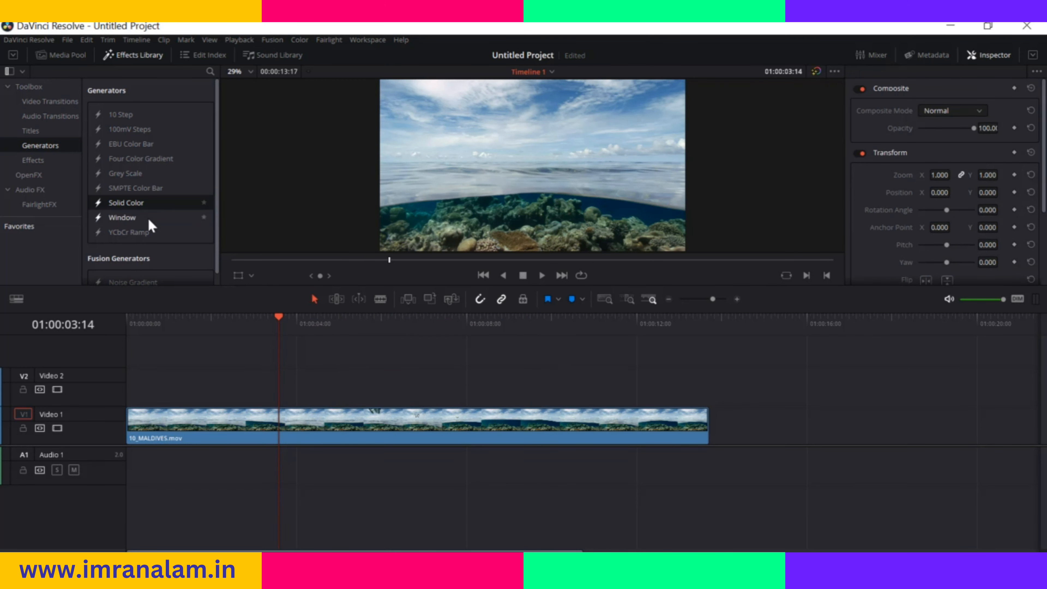
pyautogui.moveTo(159, 188); pyautogui.dragTo(306, 394)
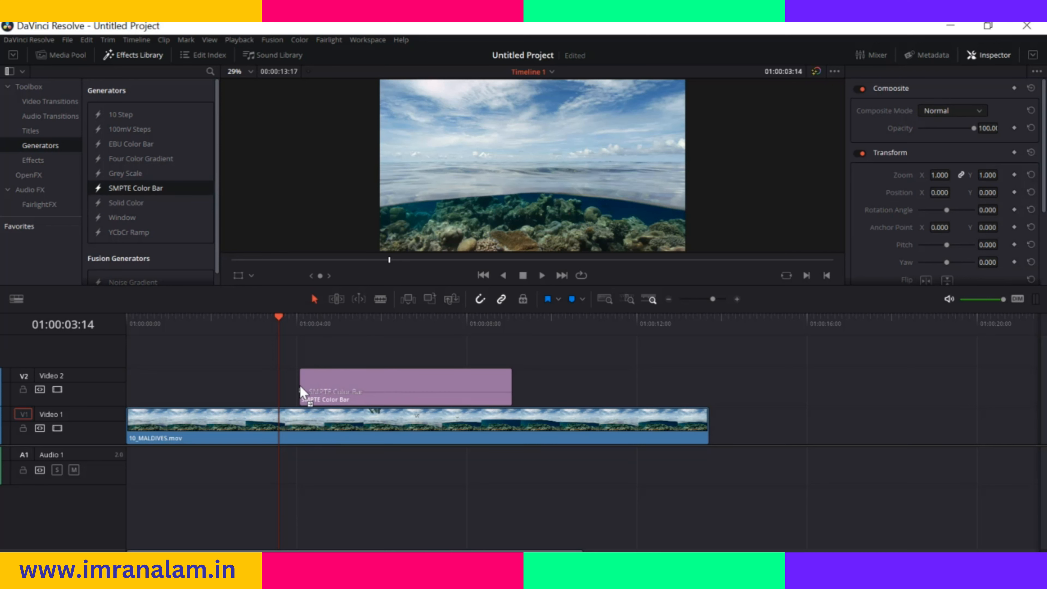
pyautogui.moveTo(280, 323); pyautogui.dragTo(349, 330)
pyautogui.click(398, 392)
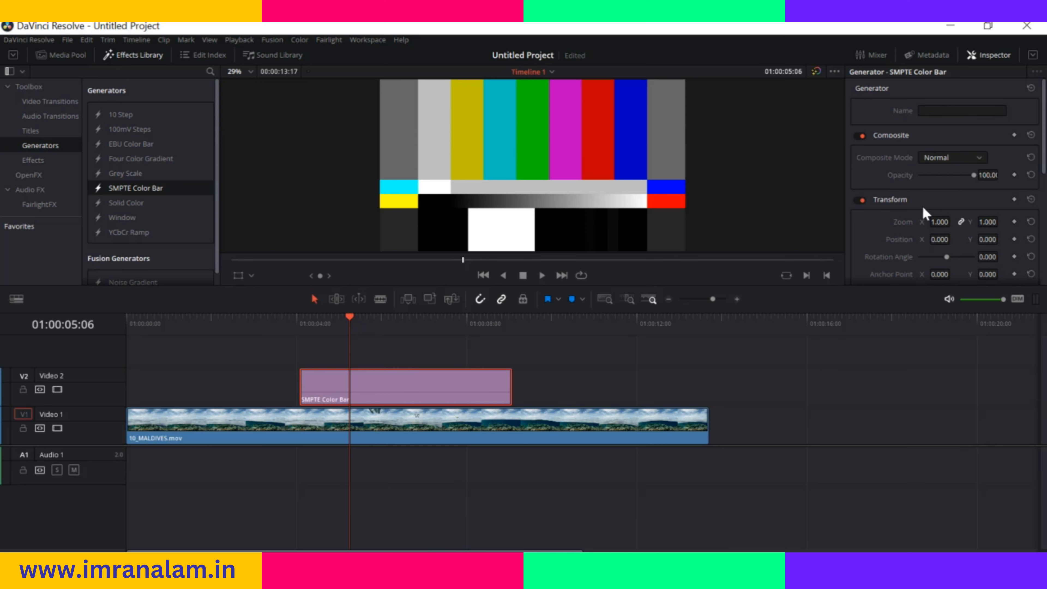
pyautogui.click(978, 159)
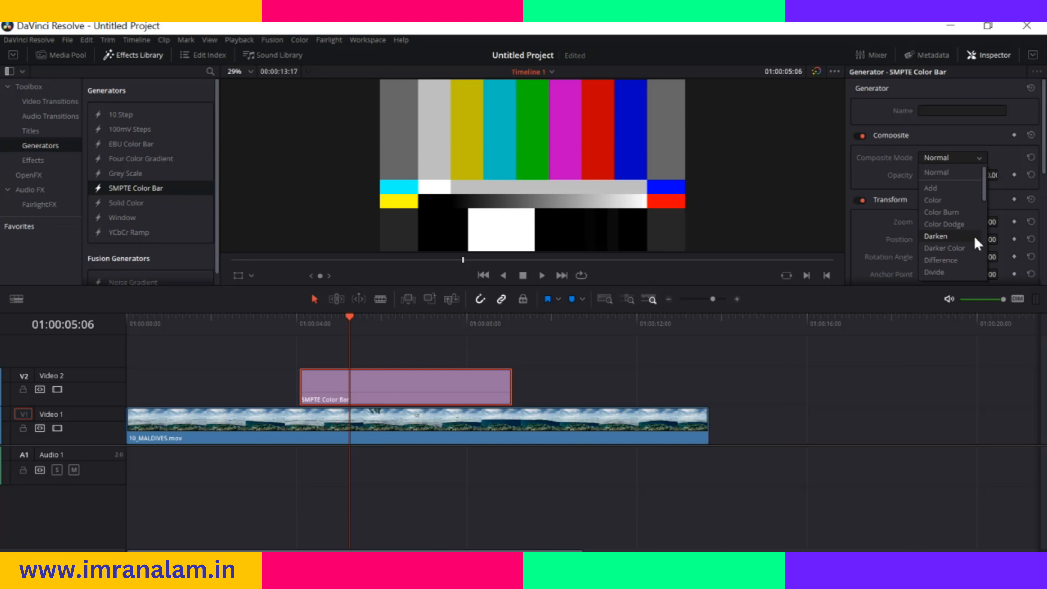
pyautogui.click(975, 159)
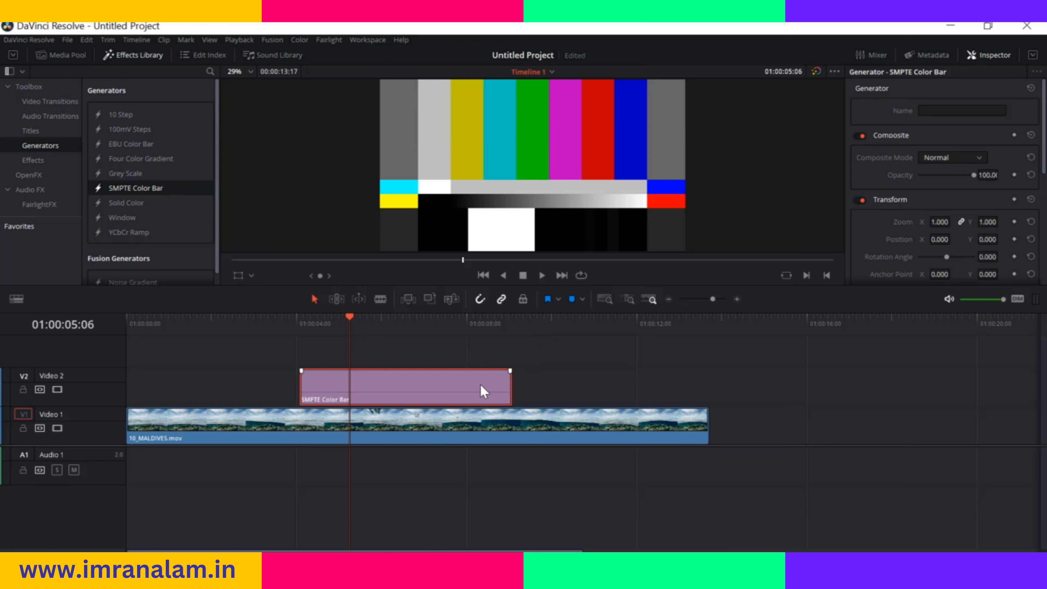
# Replace the SMPTE Color Bar generator with a Grey Scale generator on Video 2 and preview it at 01:00:06:00
pyautogui.press('Delete')
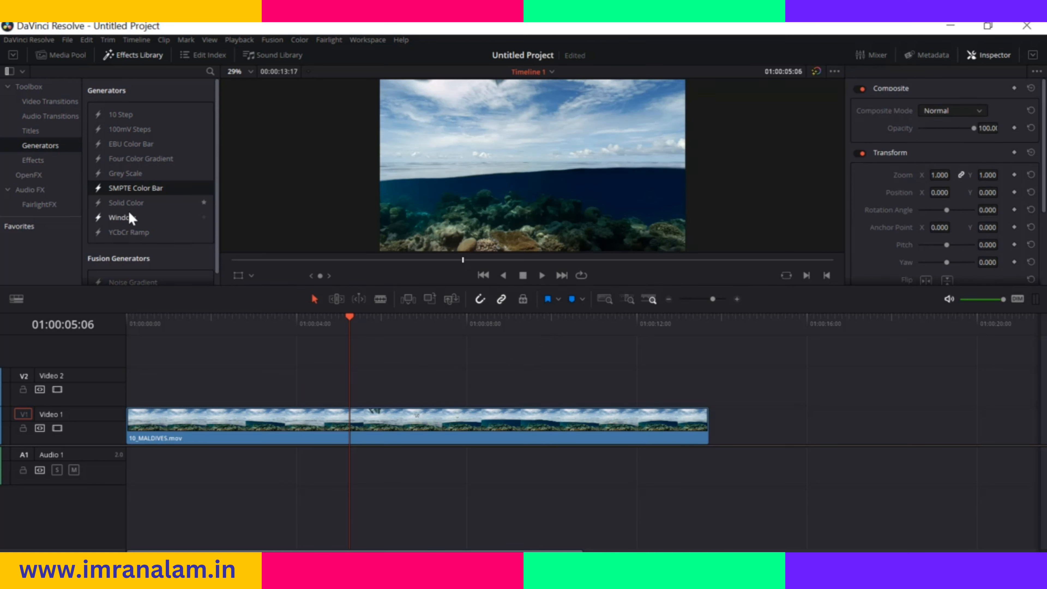
pyautogui.moveTo(135, 174); pyautogui.dragTo(276, 386)
pyautogui.moveTo(346, 320); pyautogui.dragTo(381, 326)
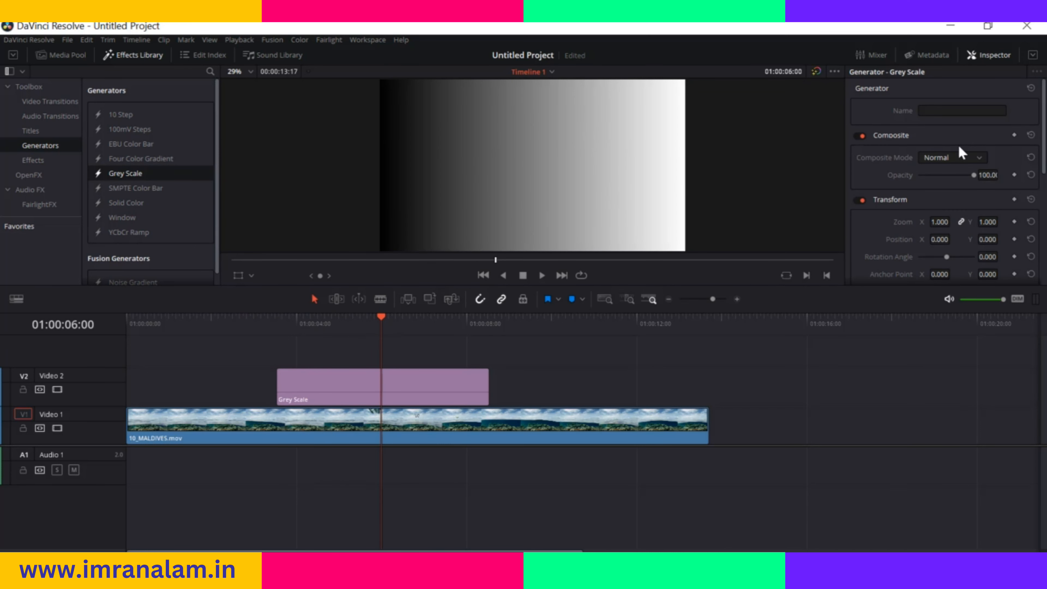
# Set the Grey Scale generator's pitch to 0.223 and look through its cropping and Dynamic Zoom settings
pyautogui.moveTo(974, 174)
pyautogui.mouseDown()
pyautogui.moveTo(939, 179)
pyautogui.moveTo(987, 181)
pyautogui.mouseUp()
pyautogui.scroll(-4, 948, 193)
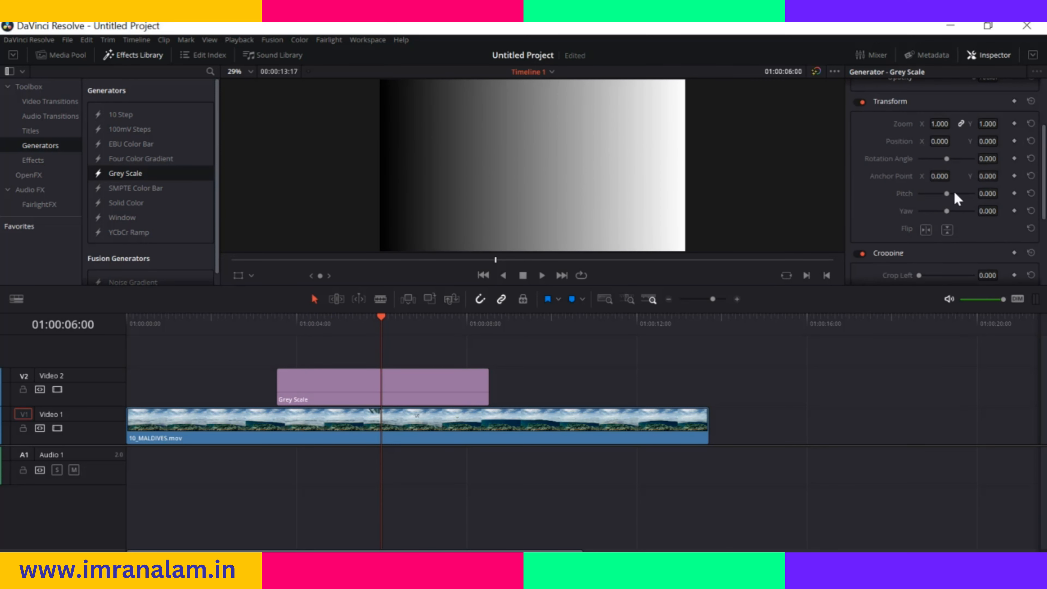
pyautogui.moveTo(946, 192)
pyautogui.mouseDown()
pyautogui.moveTo(929, 191)
pyautogui.moveTo(958, 194)
pyautogui.moveTo(936, 197)
pyautogui.moveTo(950, 201)
pyautogui.mouseUp()
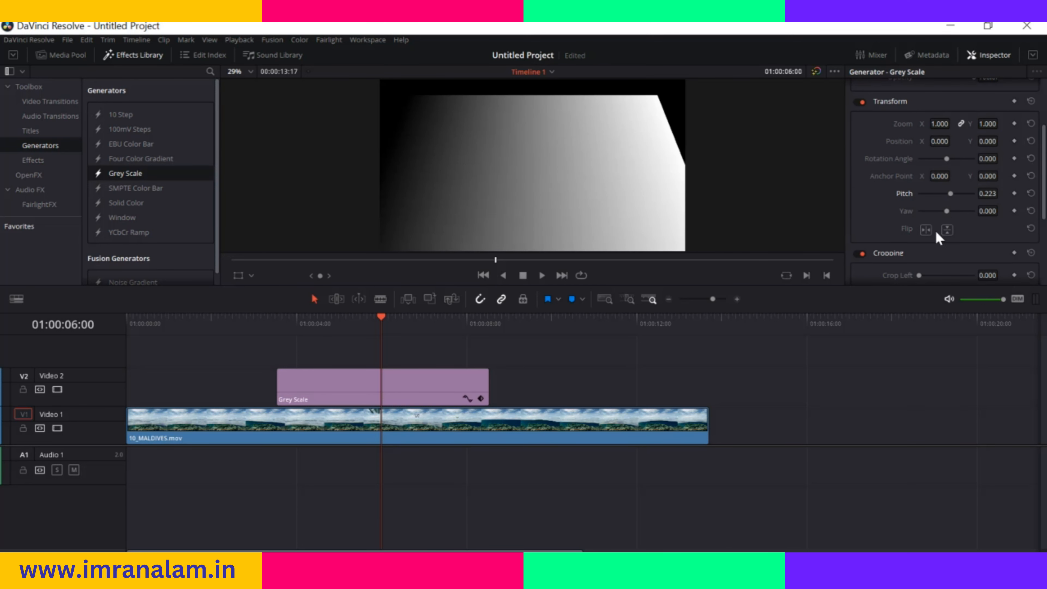
pyautogui.scroll(-3, 935, 229)
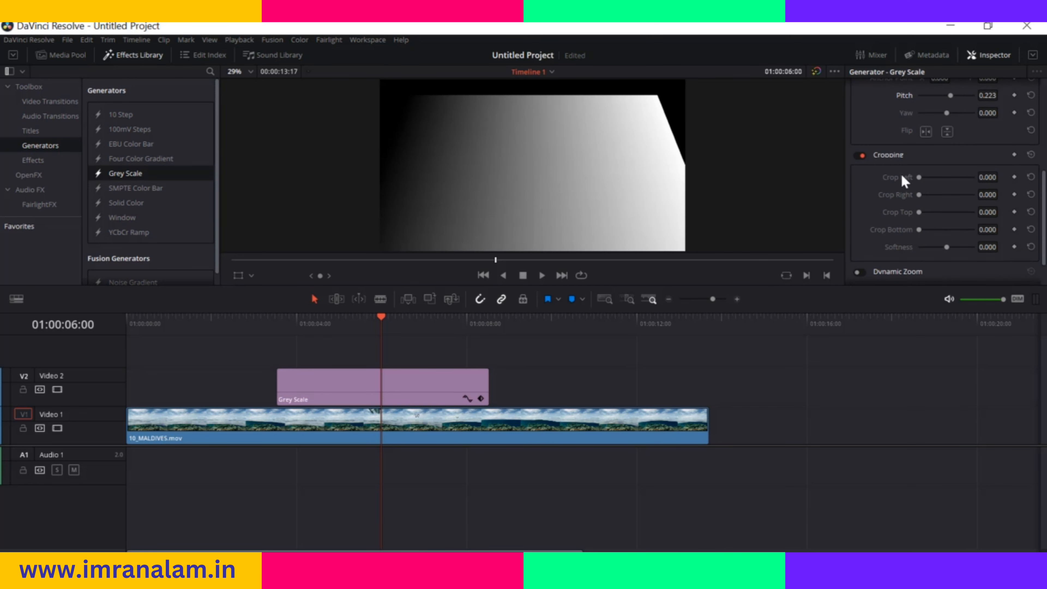
pyautogui.moveTo(921, 177); pyautogui.dragTo(894, 166)
pyautogui.scroll(-1, 895, 201)
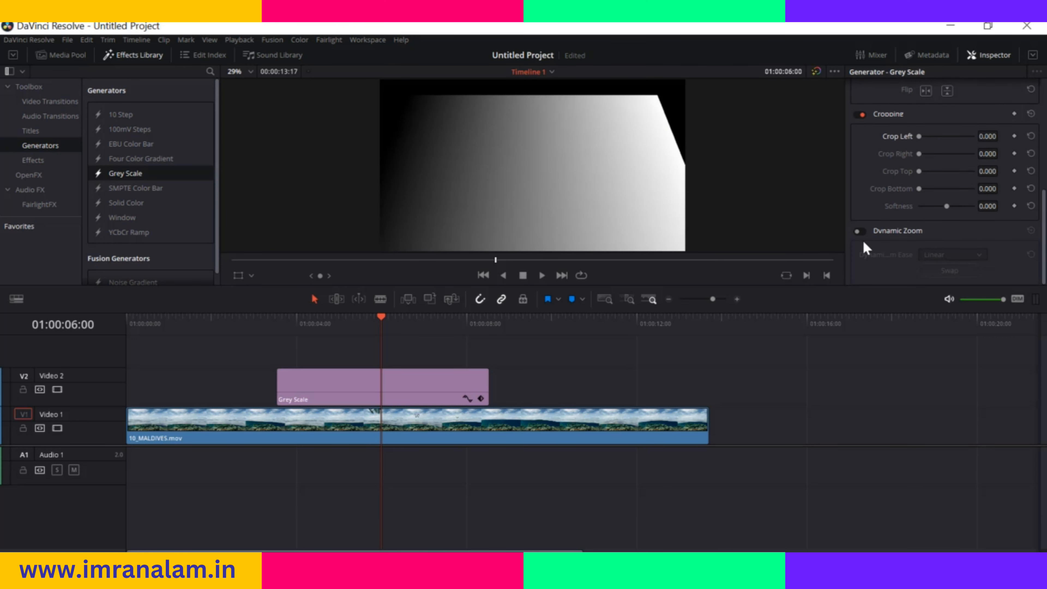
pyautogui.scroll(4, 906, 227)
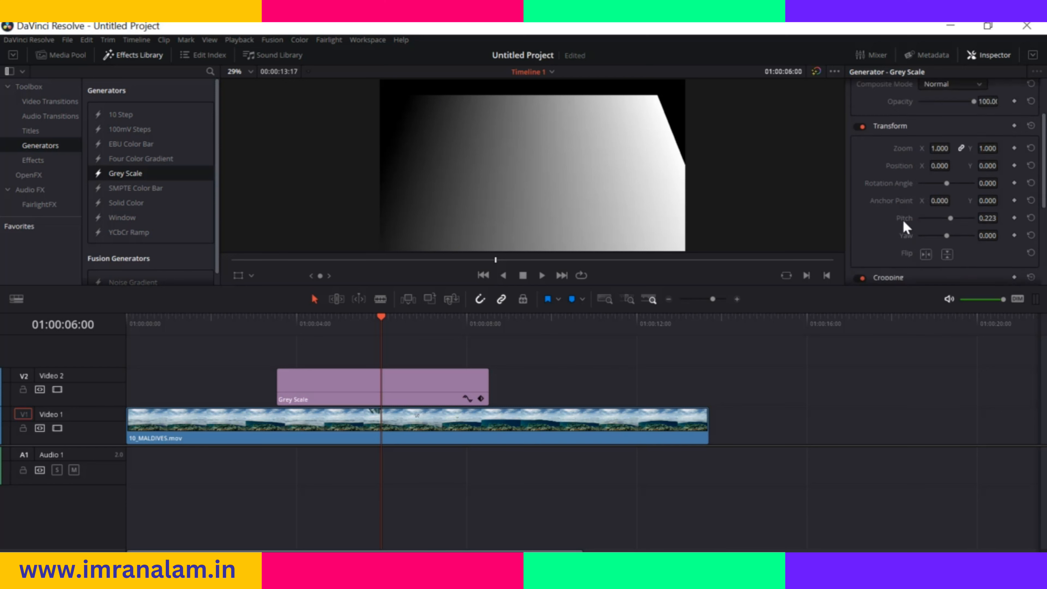
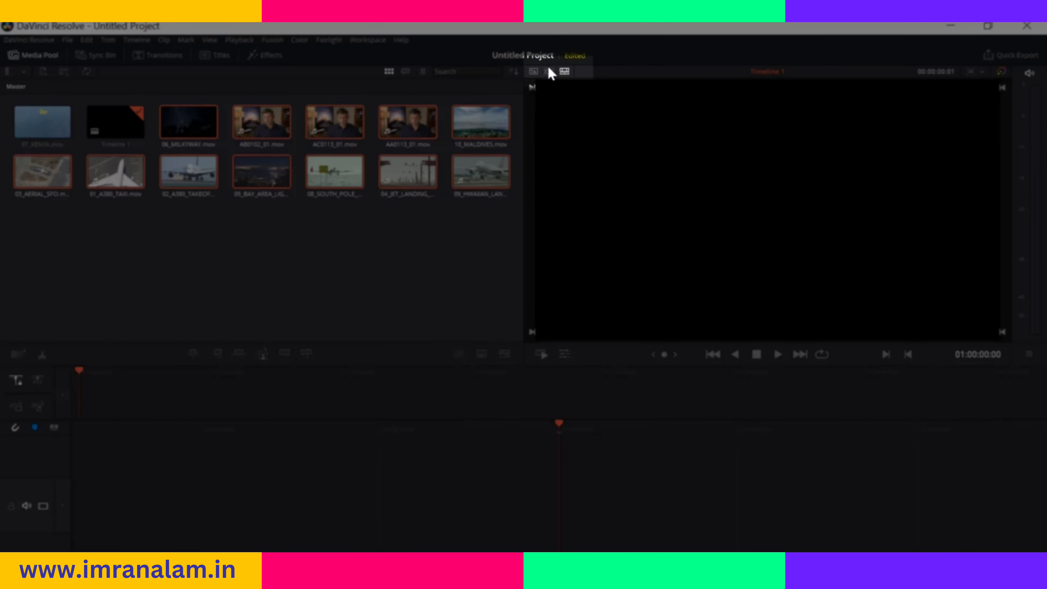
# Compare the viewer's Source Tape and Source Clip modes, and return it to the Timeline mode
pyautogui.click(549, 71)
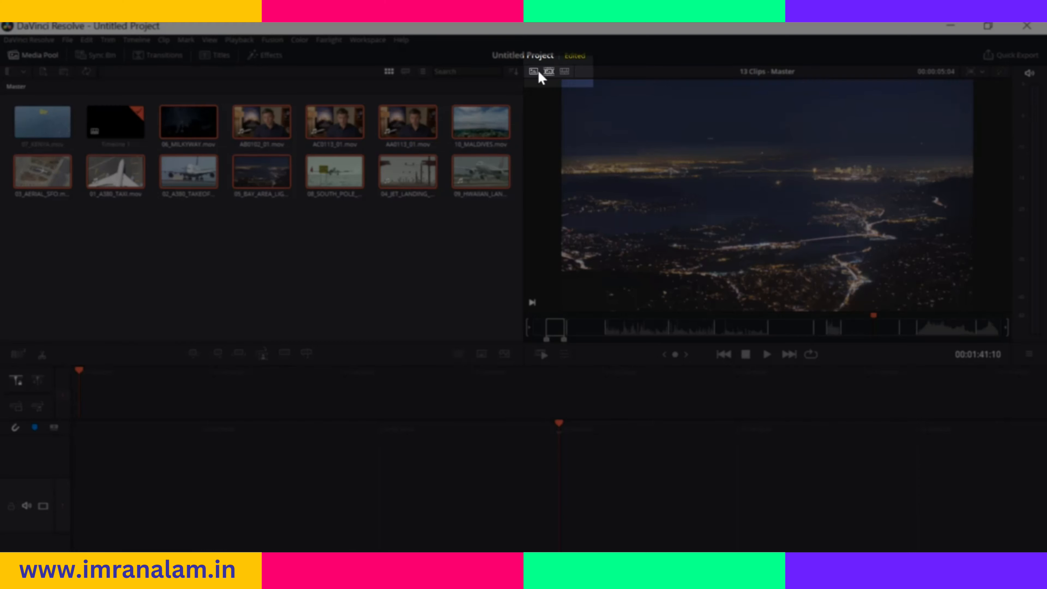
pyautogui.click(534, 72)
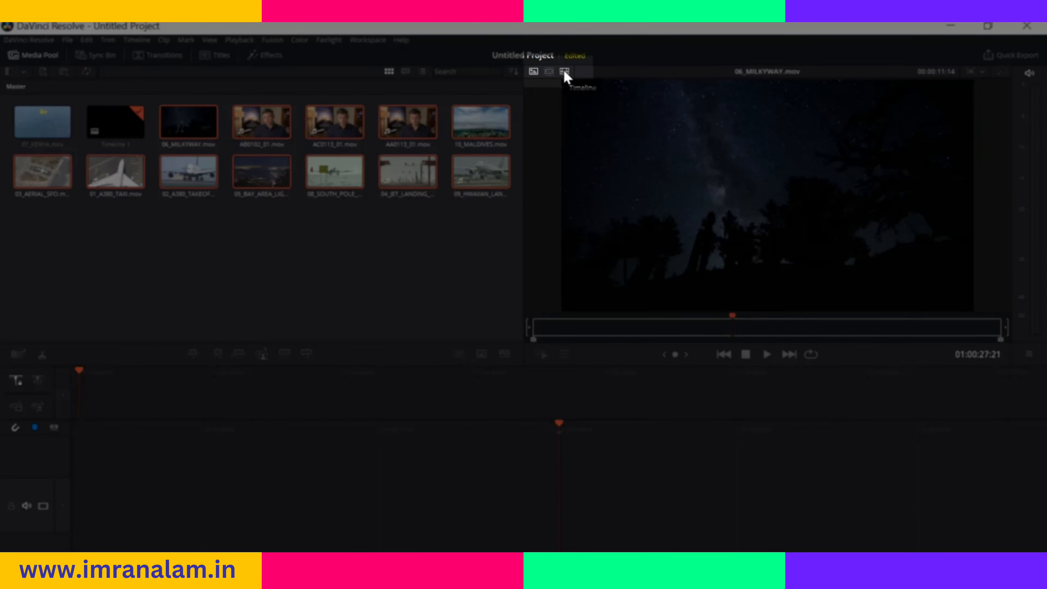
pyautogui.click(564, 71)
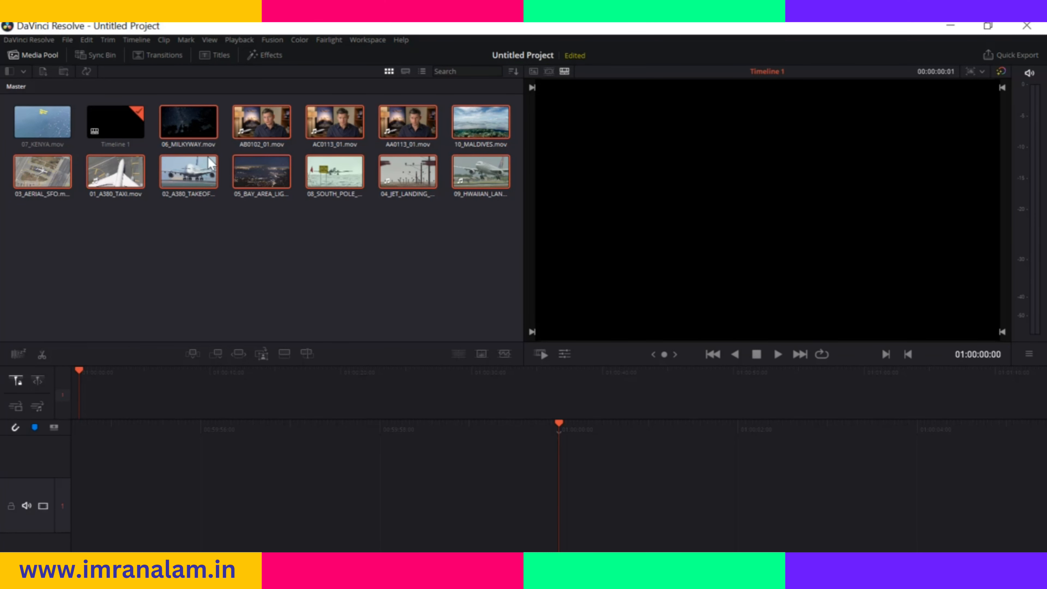
# Place the 08_SOUTH_POLE clip at the start of the empty timeline and append the 09_HWAIIAN landing clip after it
pyautogui.click(338, 265)
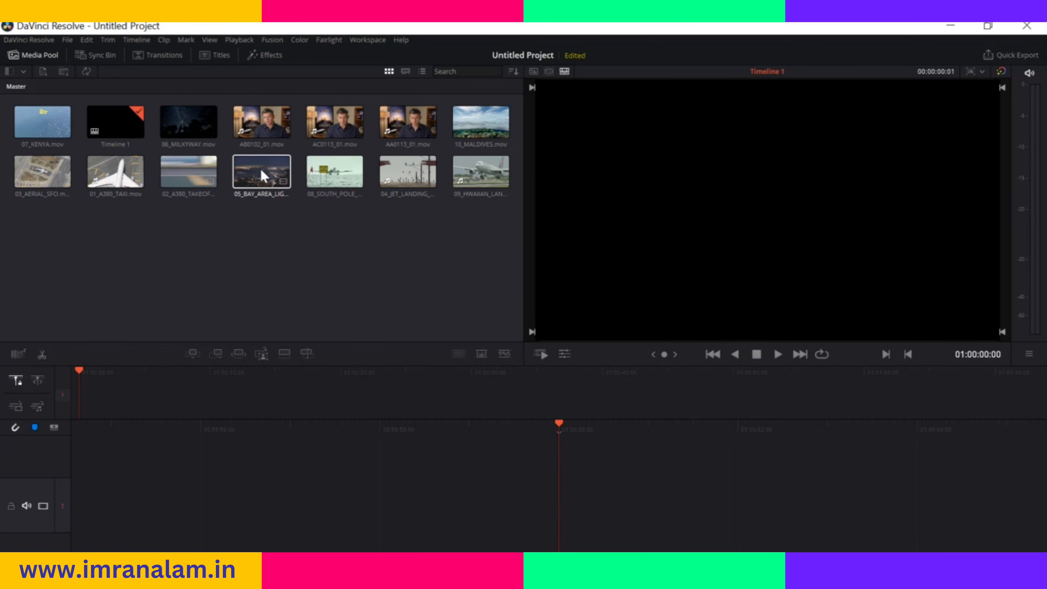
pyautogui.moveTo(329, 176); pyautogui.dragTo(559, 481)
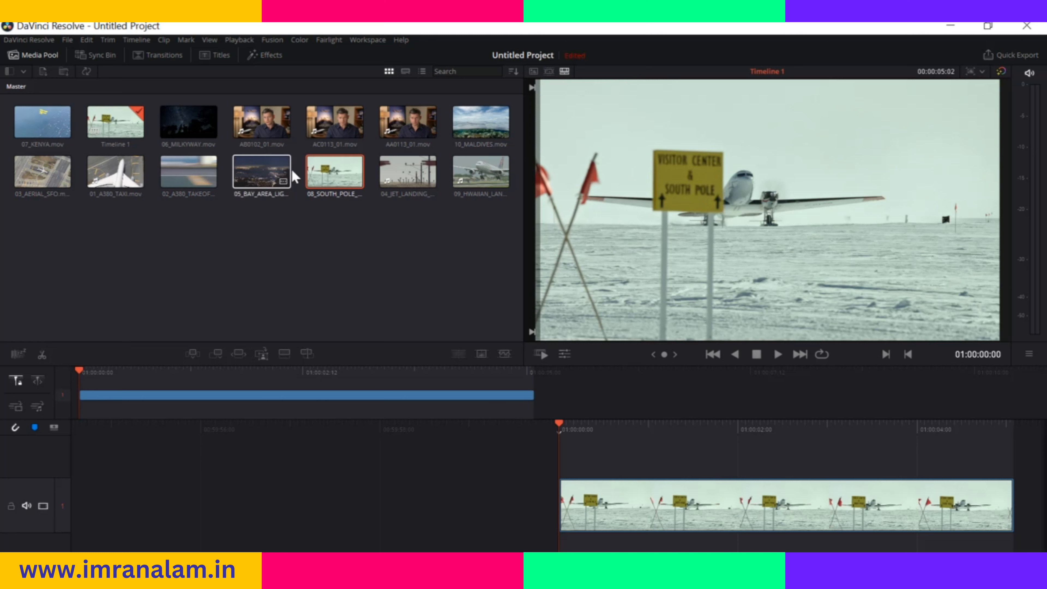
pyautogui.click(480, 171)
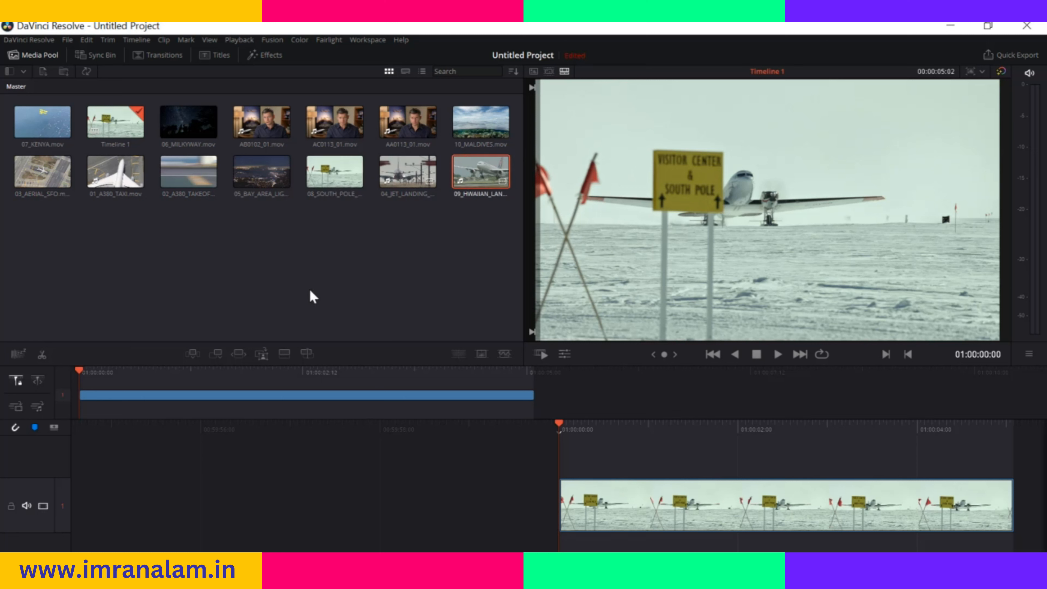
pyautogui.click(218, 354)
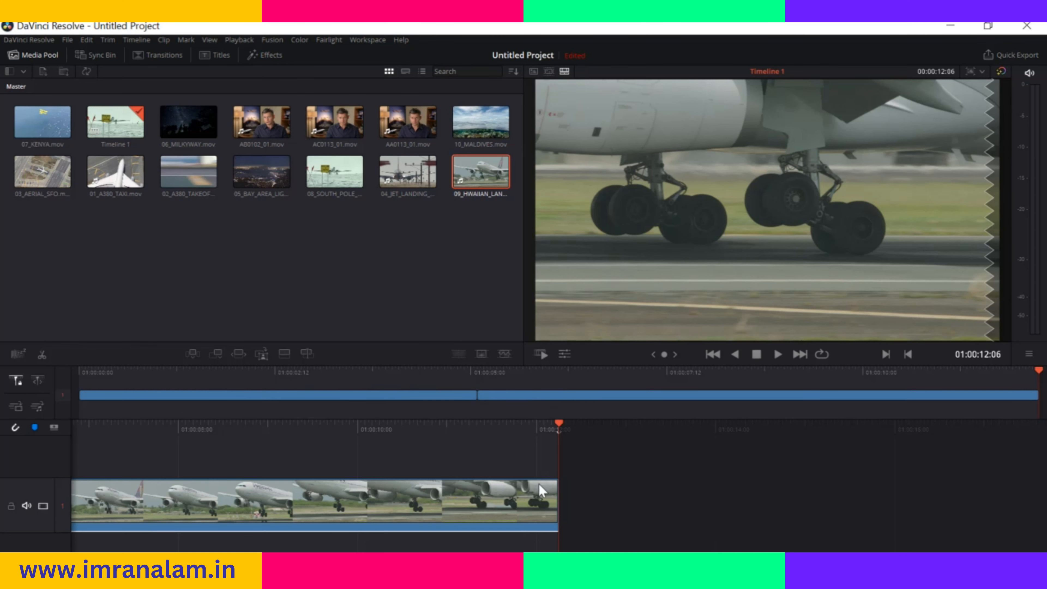
# Move to 01:00:03:04 with the fixed playhead and 01:00:01:11 with the free one, and split the South Pole clip there in fixed mode
pyautogui.click(405, 373)
pyautogui.moveTo(405, 373); pyautogui.dragTo(328, 385)
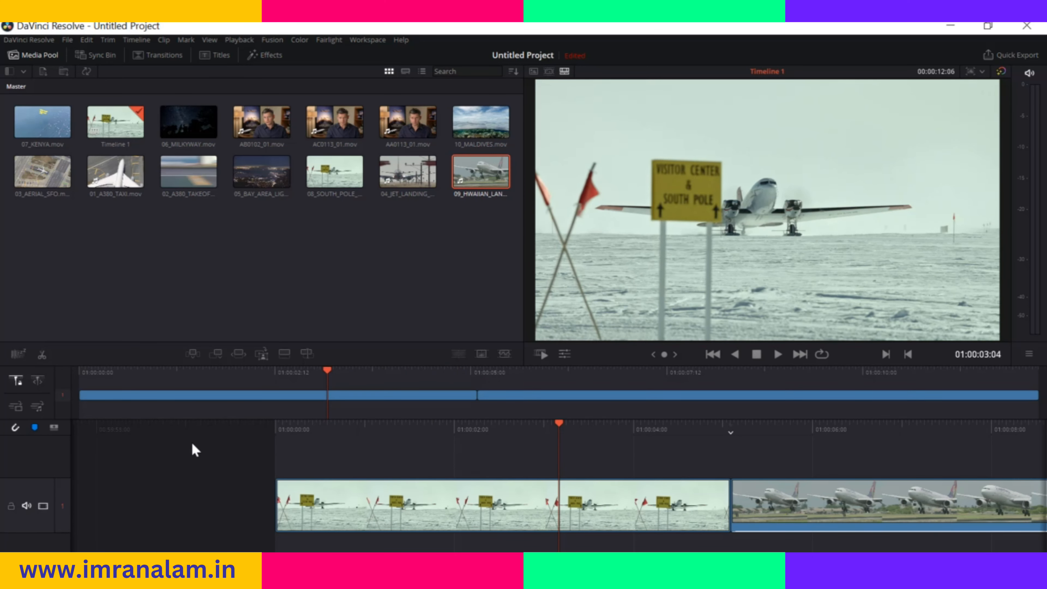
pyautogui.click(38, 384)
pyautogui.moveTo(561, 429); pyautogui.dragTo(411, 435)
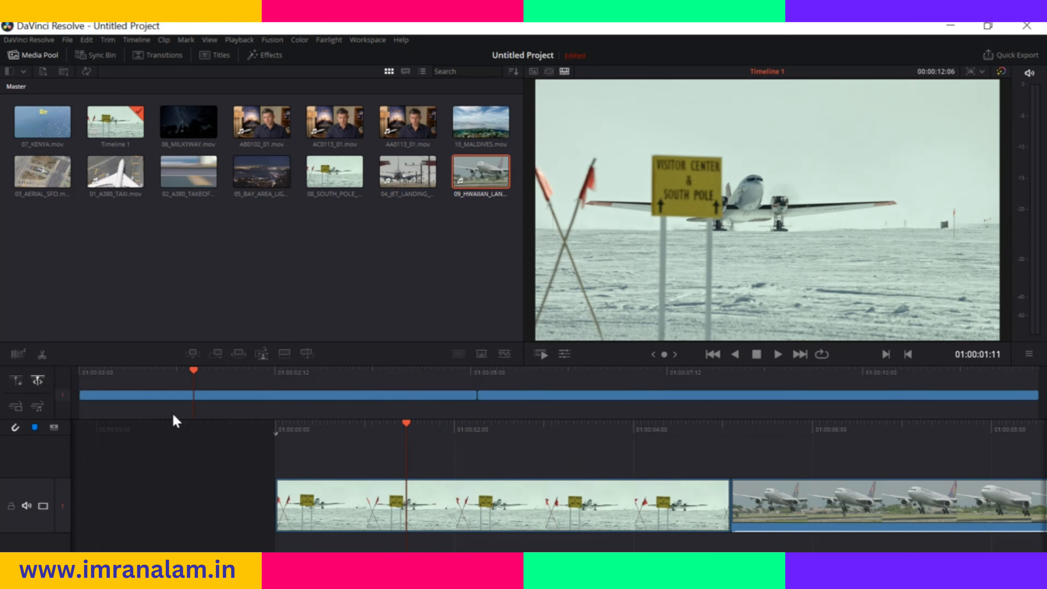
pyautogui.click(17, 381)
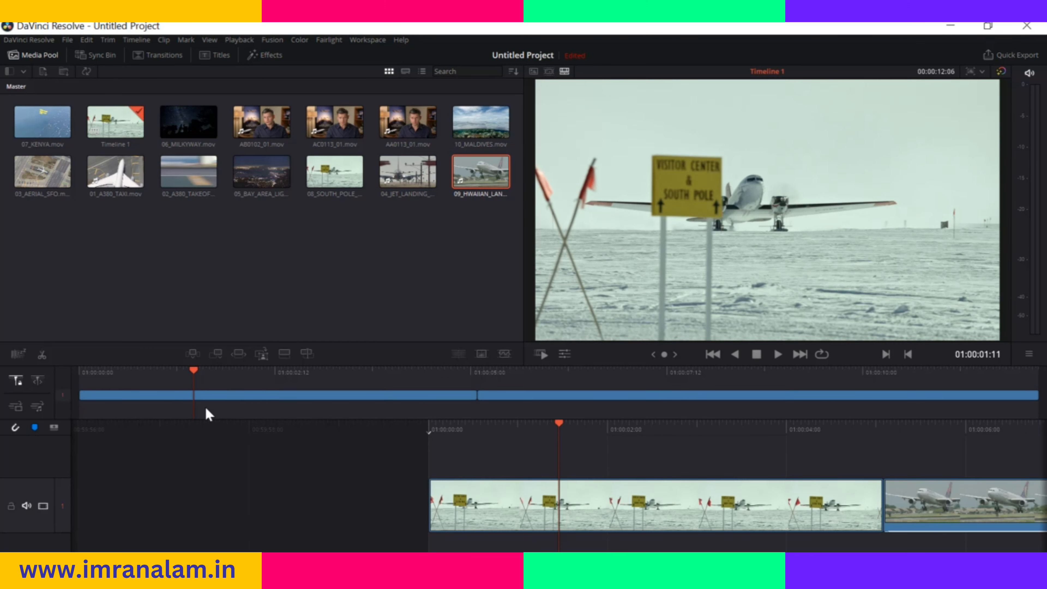
pyautogui.click(42, 356)
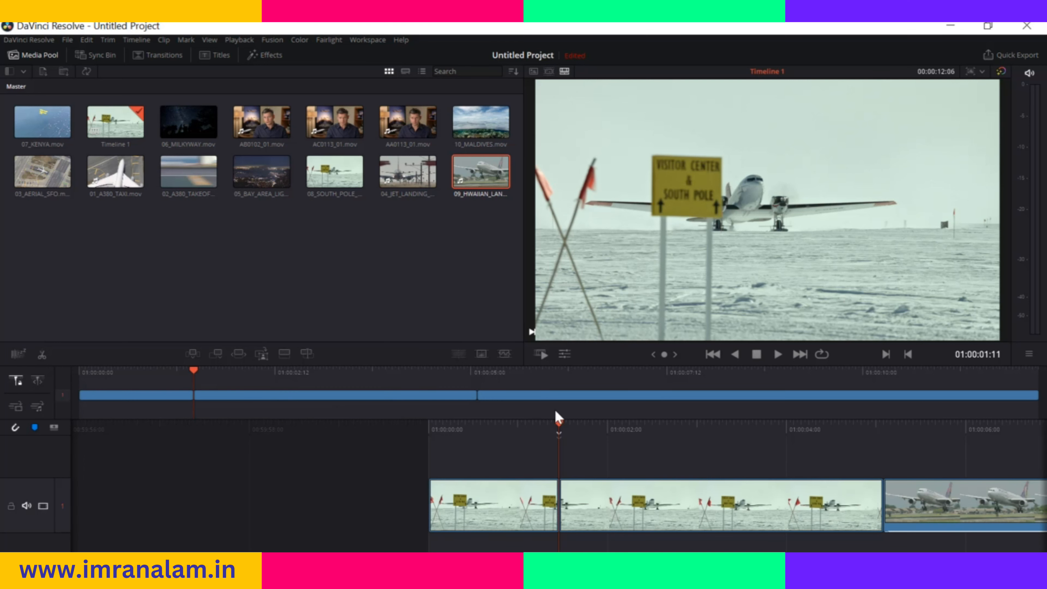
pyautogui.moveTo(563, 421); pyautogui.dragTo(548, 437)
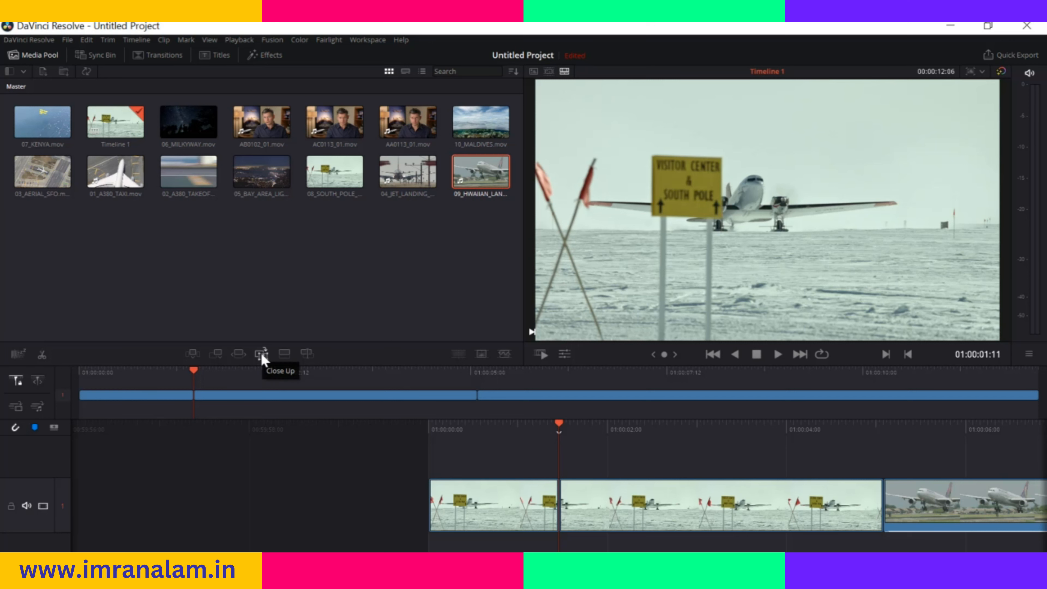
# Create a Close Up of the Hawaiian landing clip at 01:00:06:05 and delete it from track 2
pyautogui.moveTo(466, 426); pyautogui.dragTo(546, 432)
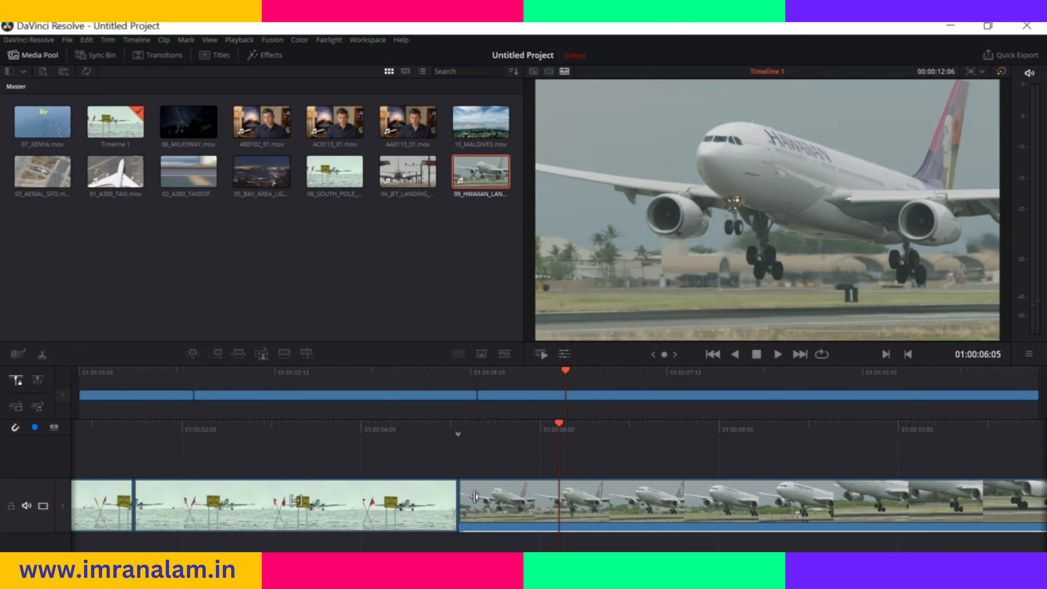
pyautogui.click(261, 354)
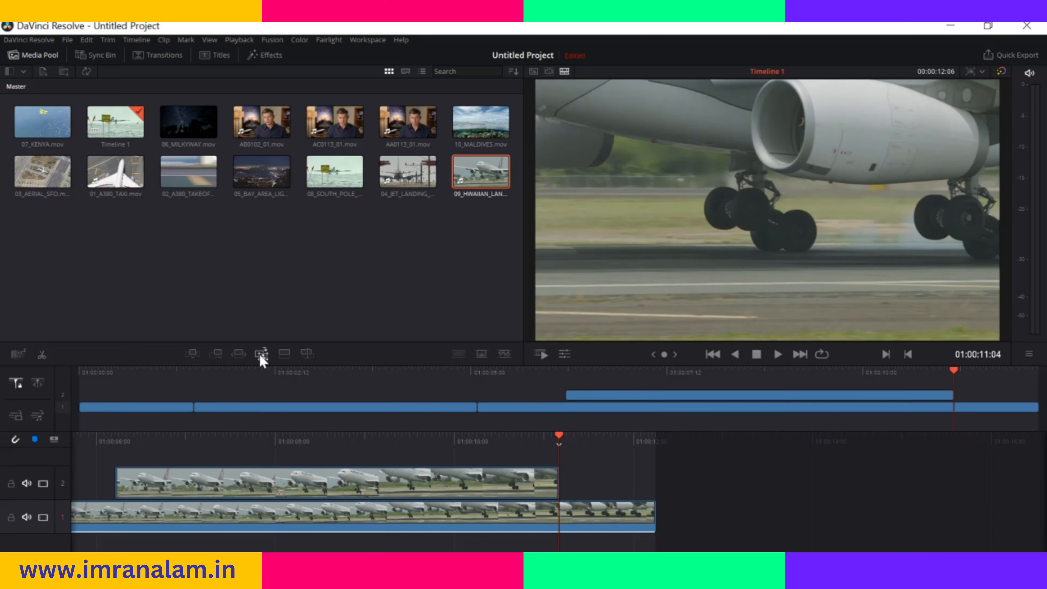
pyautogui.moveTo(398, 439); pyautogui.dragTo(513, 458)
pyautogui.click(525, 478)
pyautogui.press('Delete')
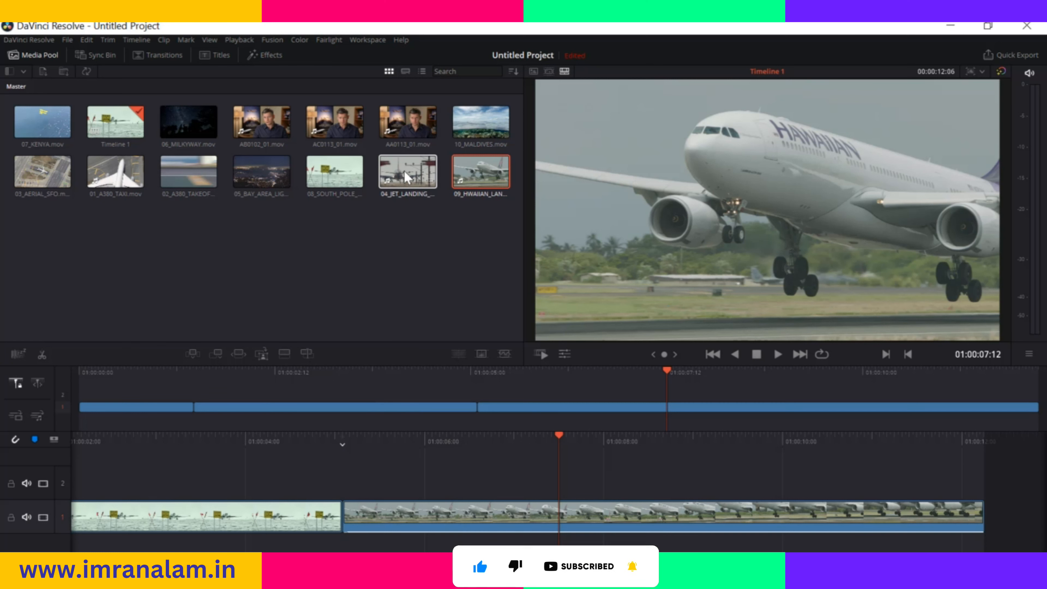
# Place 10_MALDIVES.mov on top of the Hawaiian landing clip on track 2 and scrub to 01:00:09:06
pyautogui.click(480, 126)
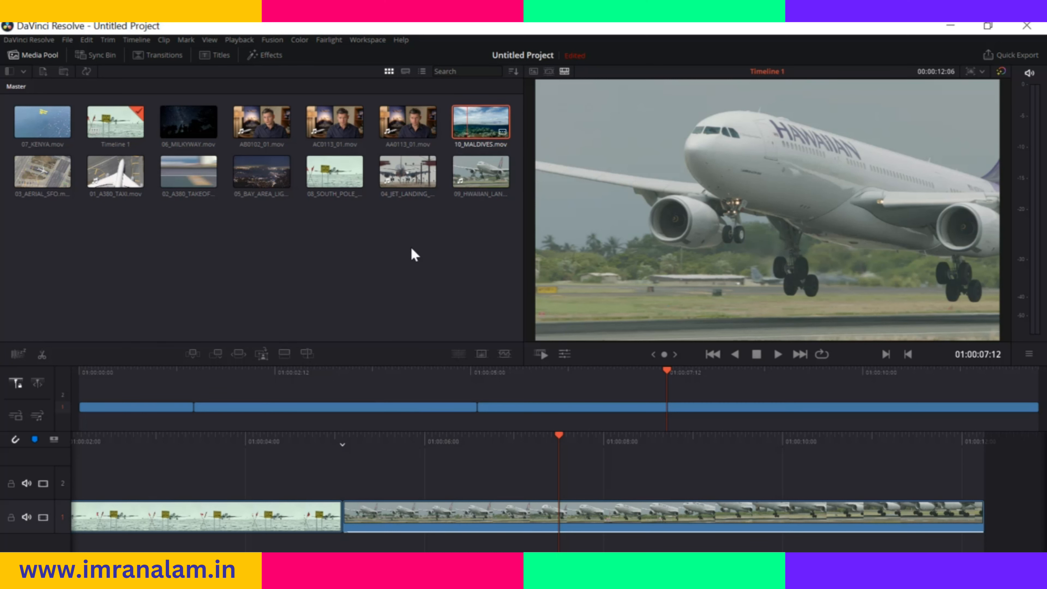
pyautogui.click(284, 354)
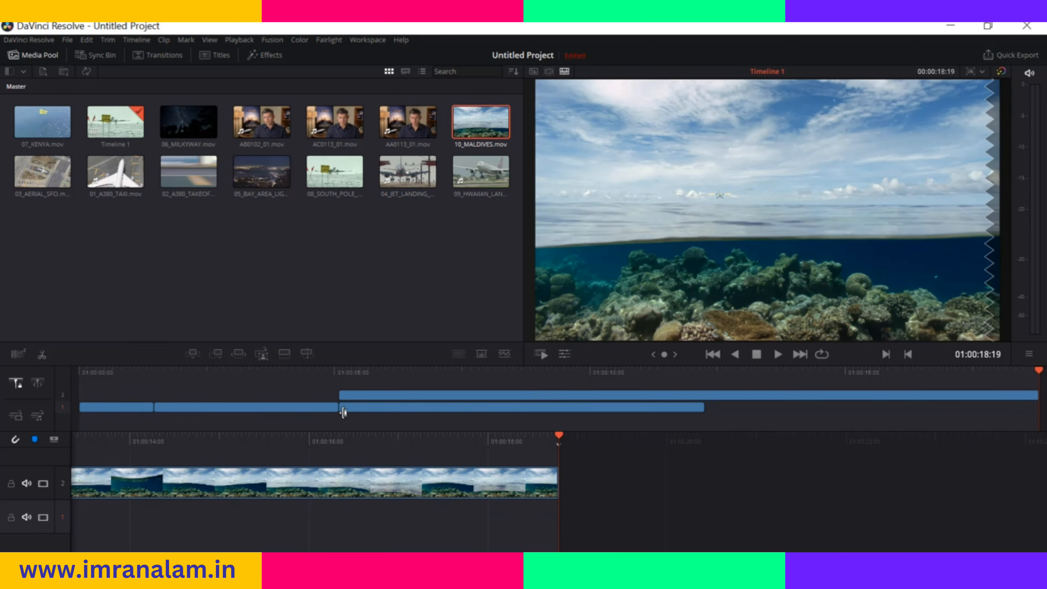
pyautogui.moveTo(389, 440); pyautogui.dragTo(837, 442)
pyautogui.moveTo(493, 446); pyautogui.dragTo(781, 446)
pyautogui.moveTo(433, 442); pyautogui.dragTo(551, 443)
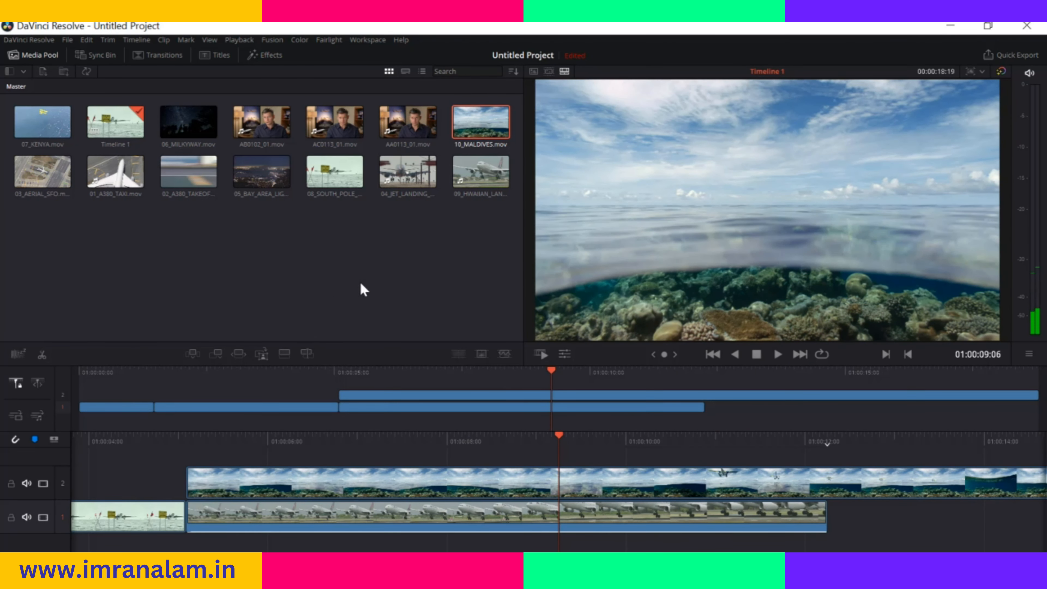
# Delete the Maldives, Hawaiian landing and both South Pole clips to clear the timeline
pyautogui.click(626, 395)
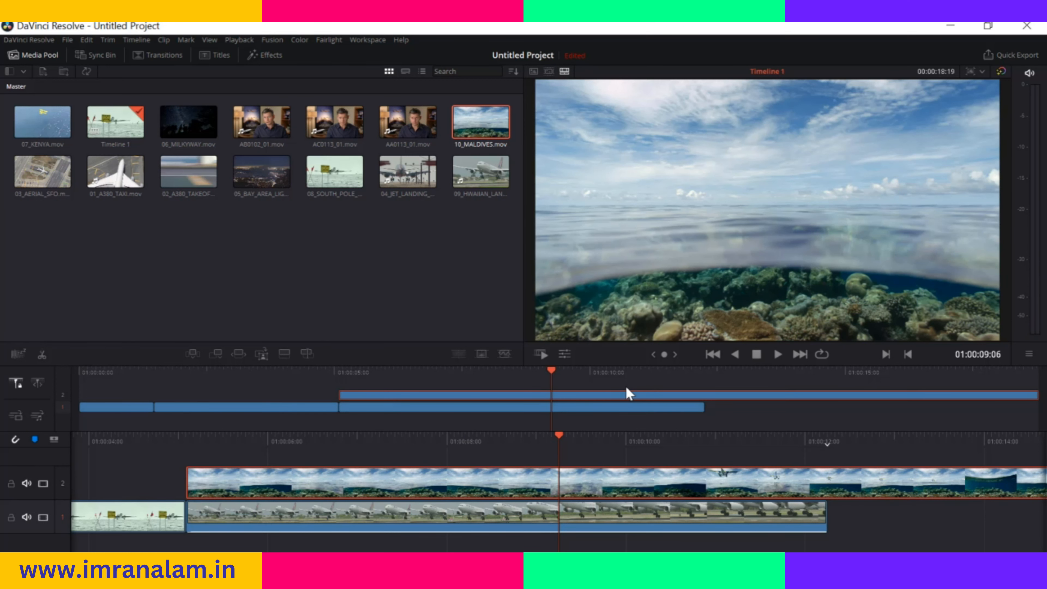
pyautogui.press('Delete')
pyautogui.click(640, 404)
pyautogui.press('Delete')
pyautogui.click(431, 406)
pyautogui.press('Delete')
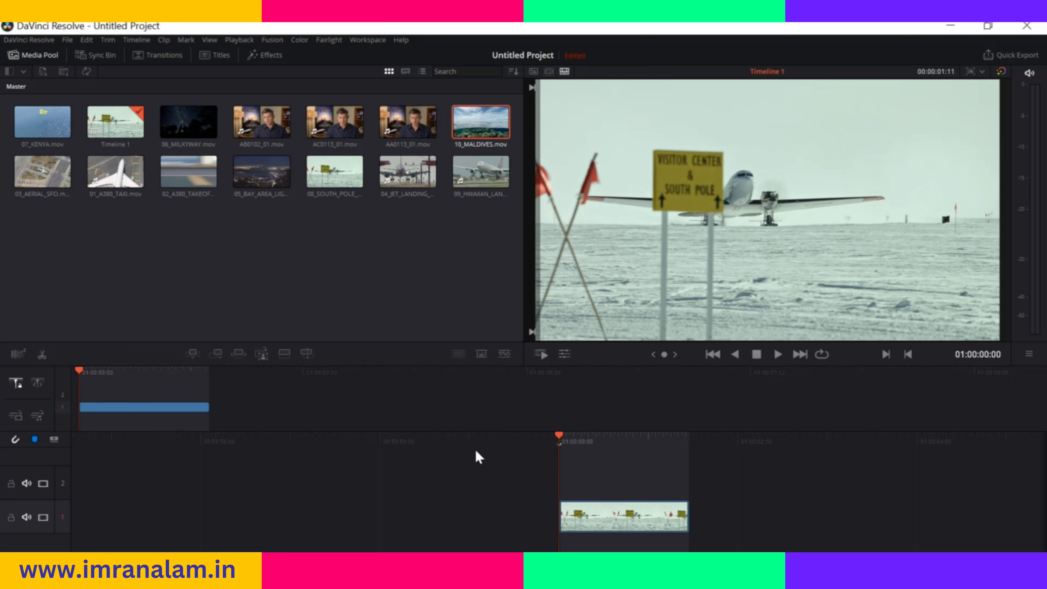
pyautogui.click(596, 528)
pyautogui.press('Delete')
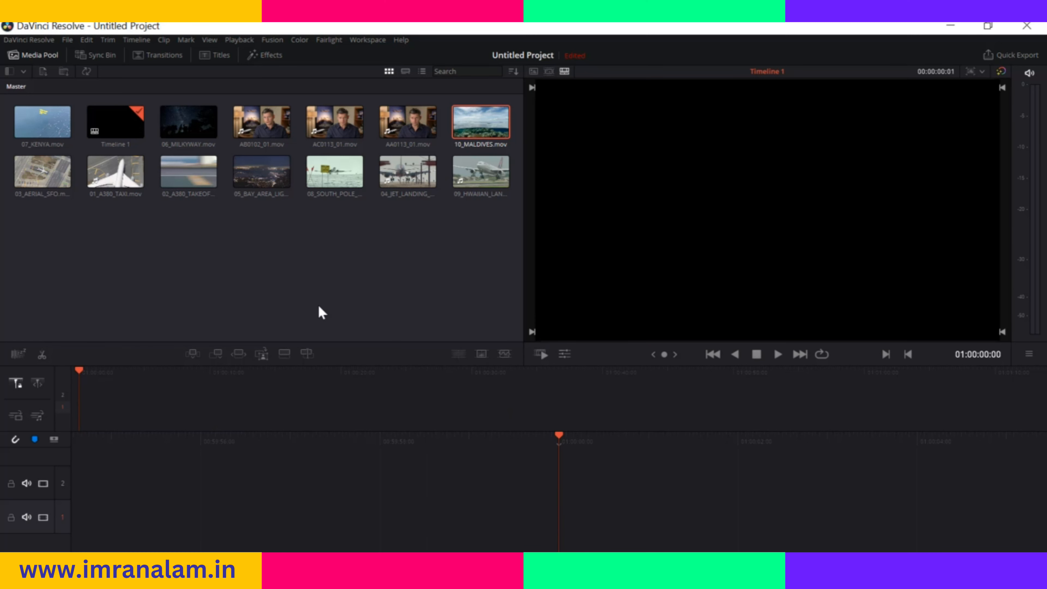
# View the media as a Source Tape, and open the 08_SOUTH_POLE_DC3 clip in the Source Clip viewer
pyautogui.click(549, 72)
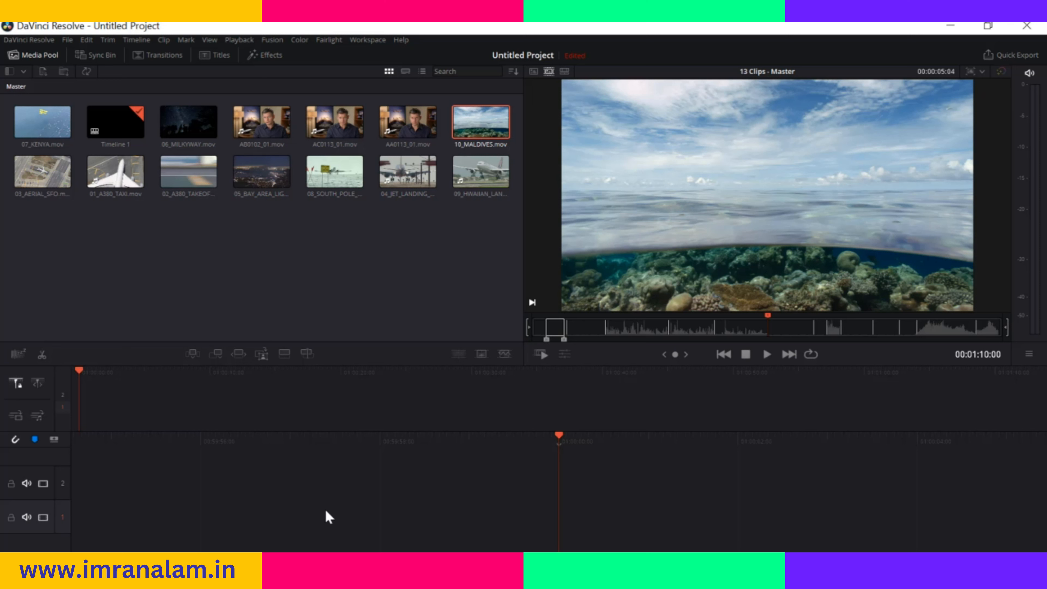
pyautogui.click(533, 72)
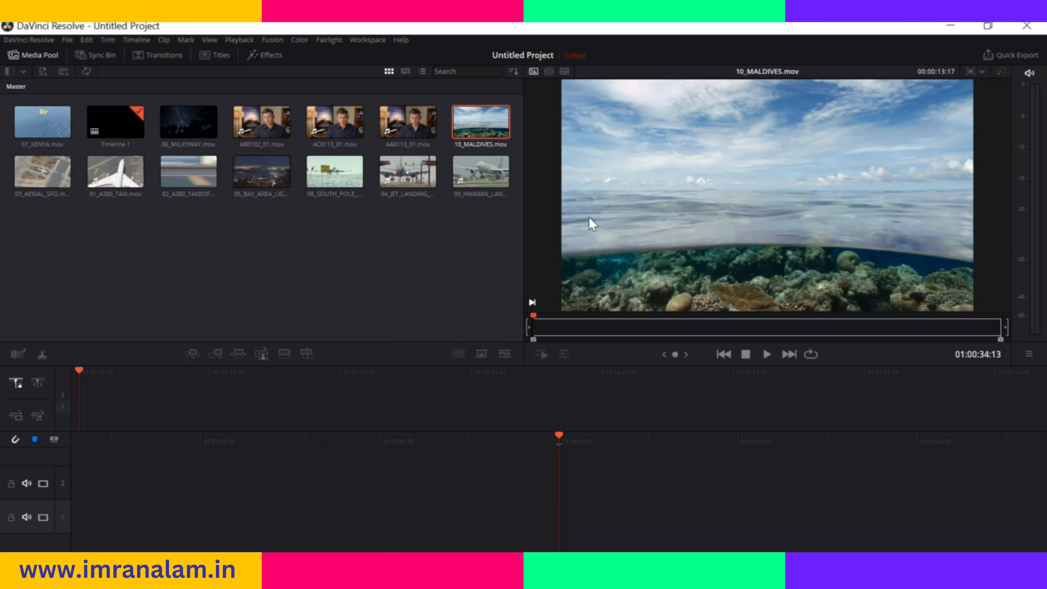
pyautogui.click(352, 166)
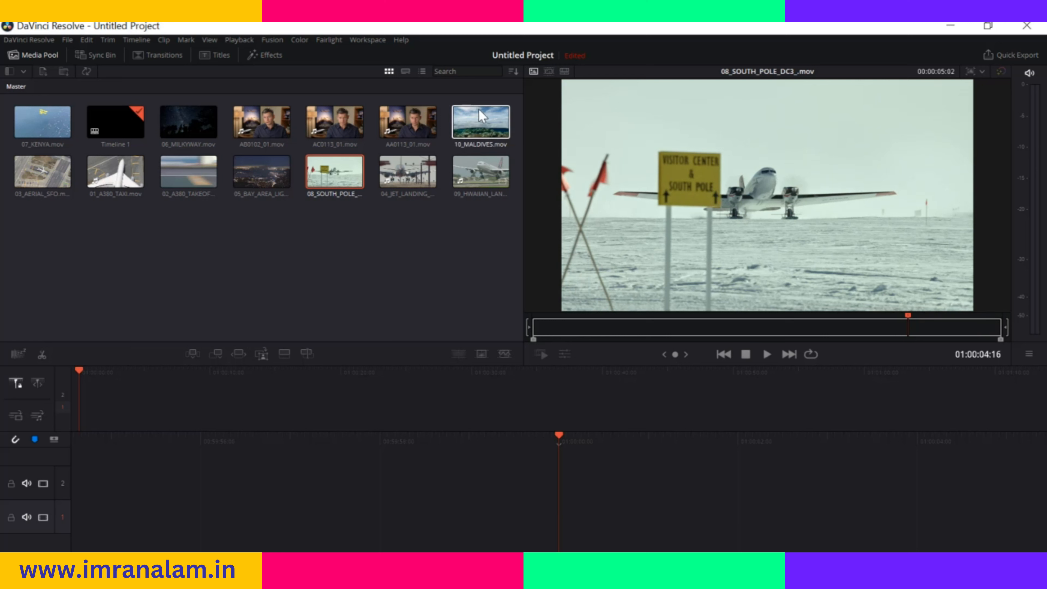
# Show all bin clips as a Source Tape and play it from 00:00:00:00 to 00:00:09:01
pyautogui.click(548, 71)
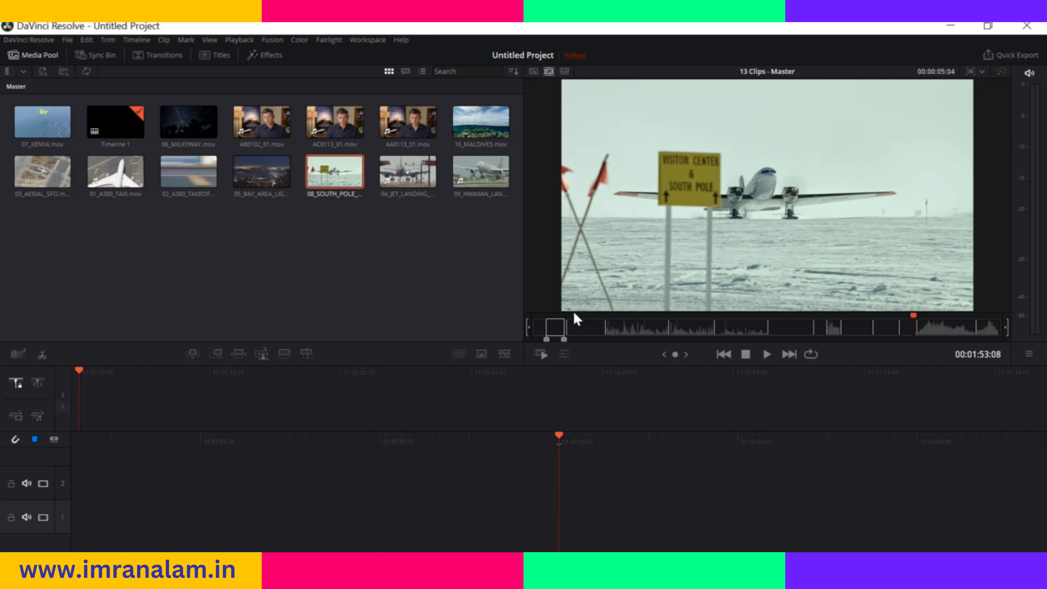
pyautogui.click(538, 328)
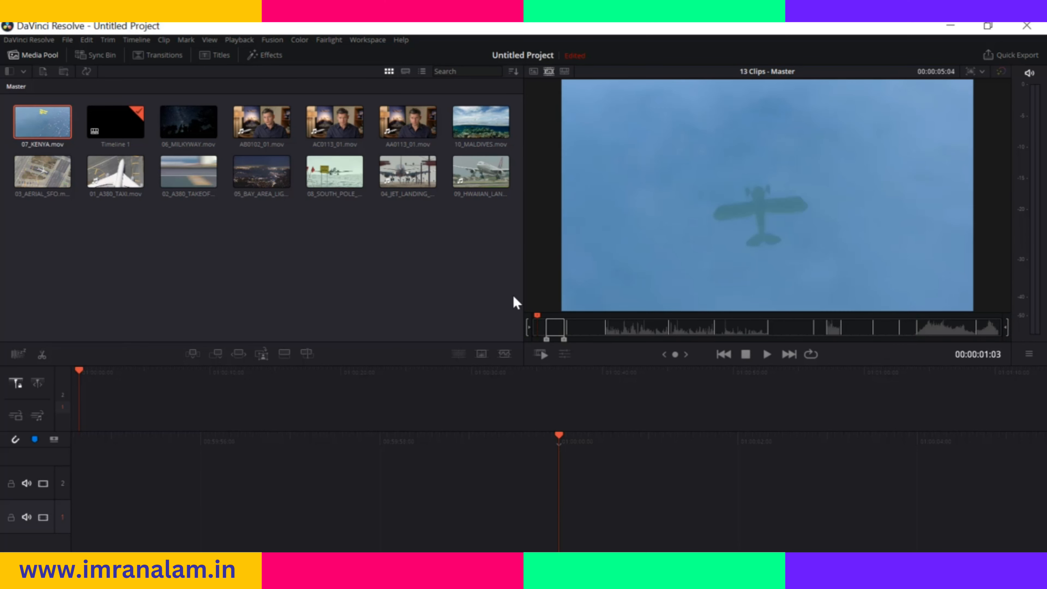
pyautogui.moveTo(539, 318)
pyautogui.mouseDown()
pyautogui.moveTo(547, 319)
pyautogui.moveTo(523, 323)
pyautogui.mouseUp()
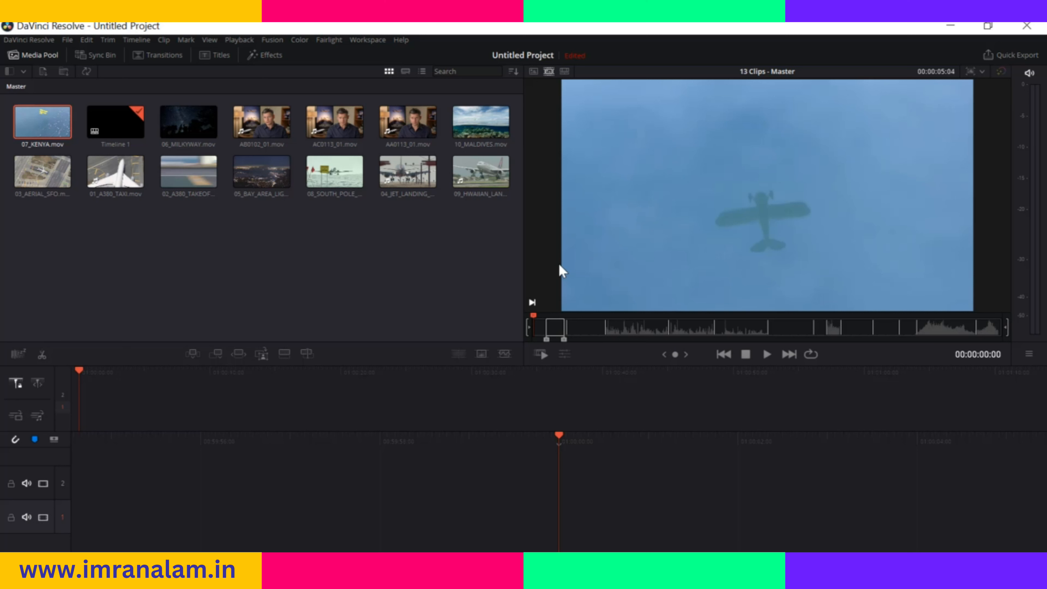
pyautogui.press('space')
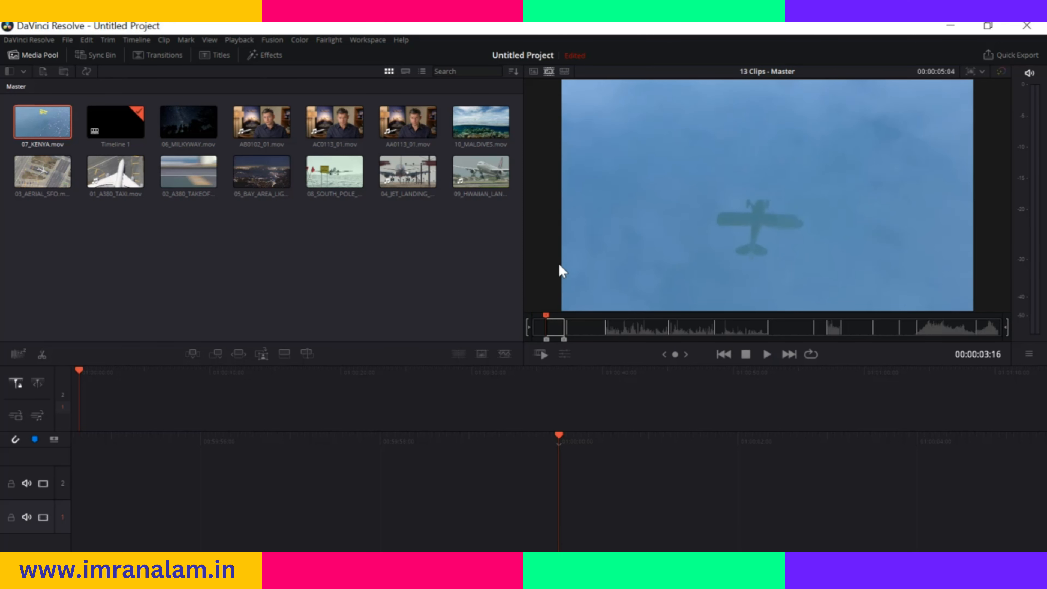
pyautogui.press('space')
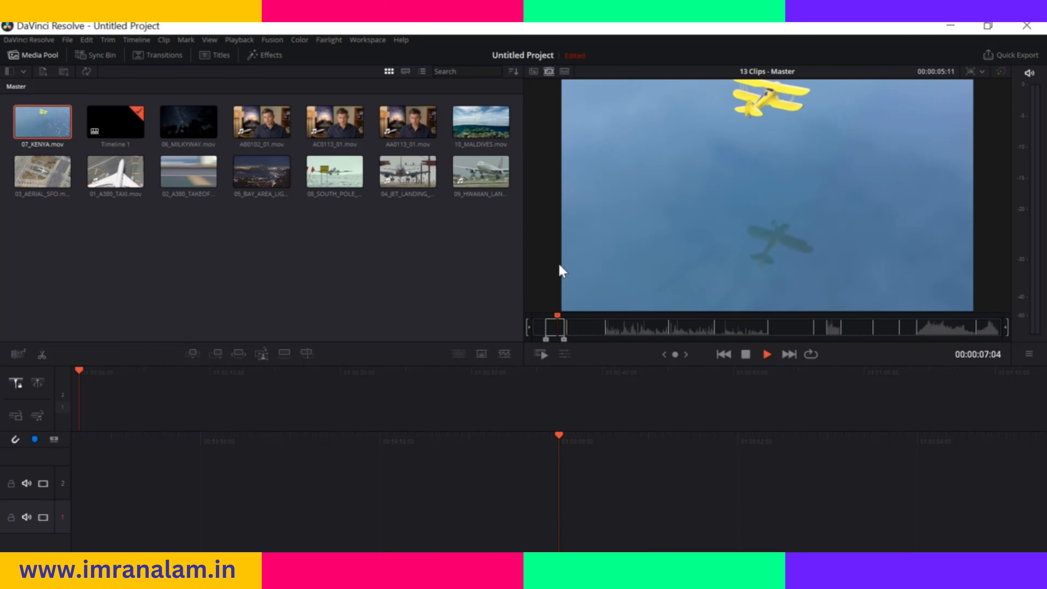
pyautogui.press('space')
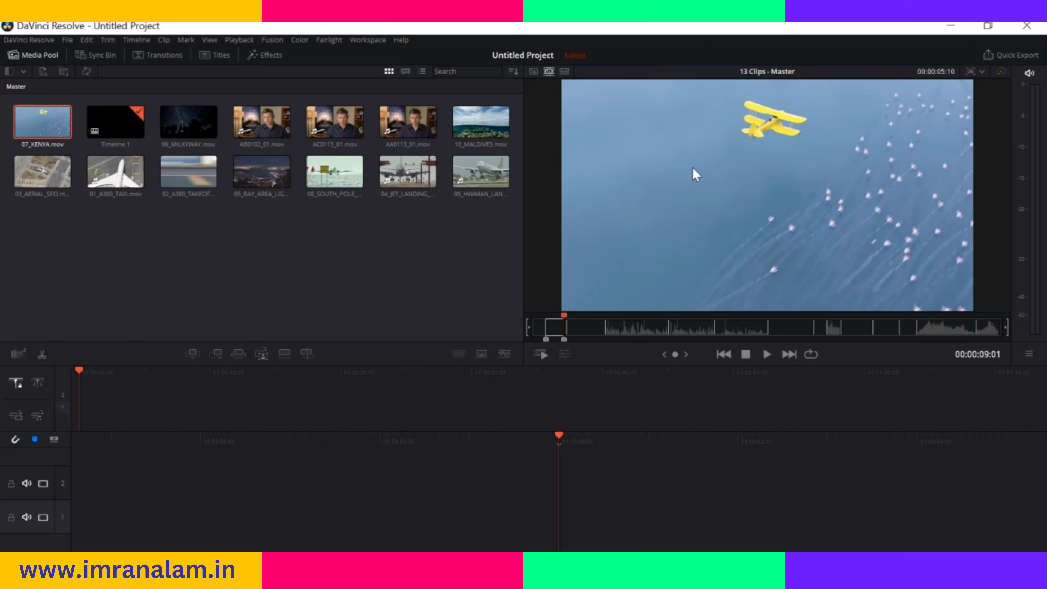
# Add the marked range of 07_KENYA.mov from the source tape to track 1, and play the tape on to 00:00:09:23
pyautogui.moveTo(714, 160); pyautogui.dragTo(492, 491)
pyautogui.press('space')
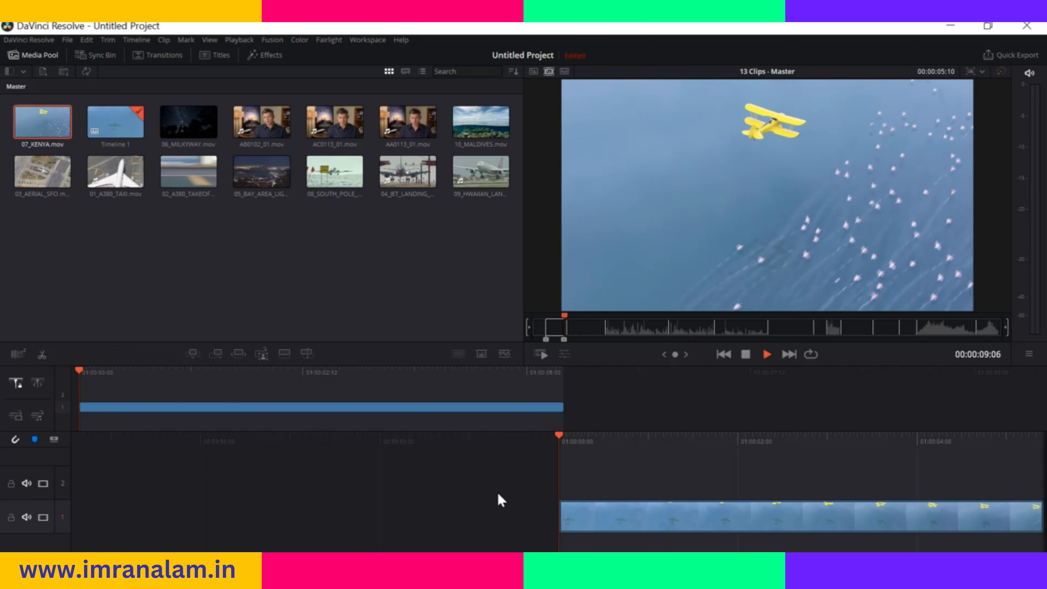
pyautogui.press('space')
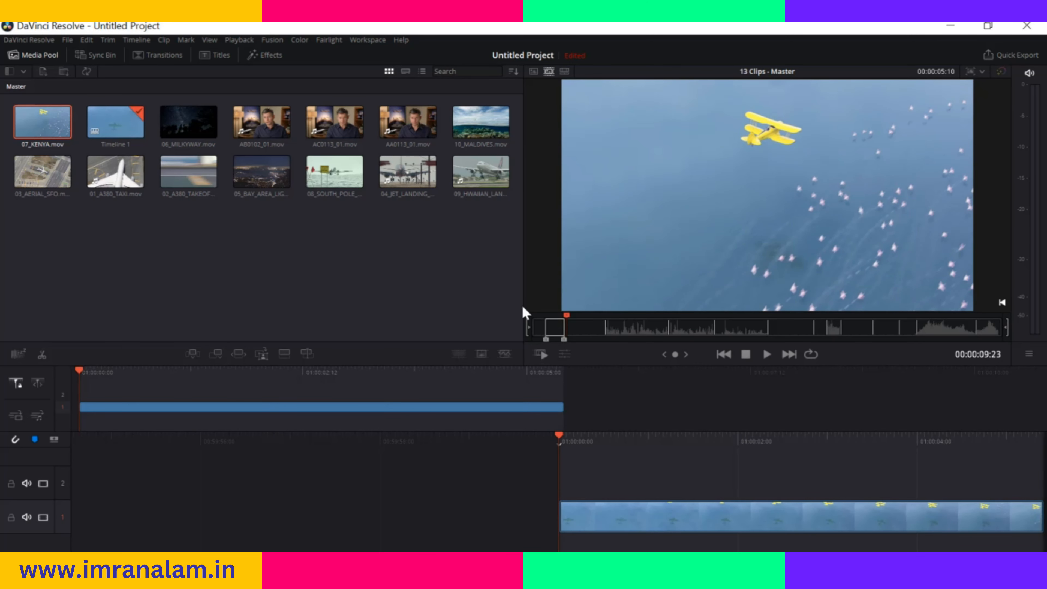
# Preview the Kenya clip in the Timeline viewer, park the playhead at 01:00:00:19 and return to the Source Tape
pyautogui.click(564, 72)
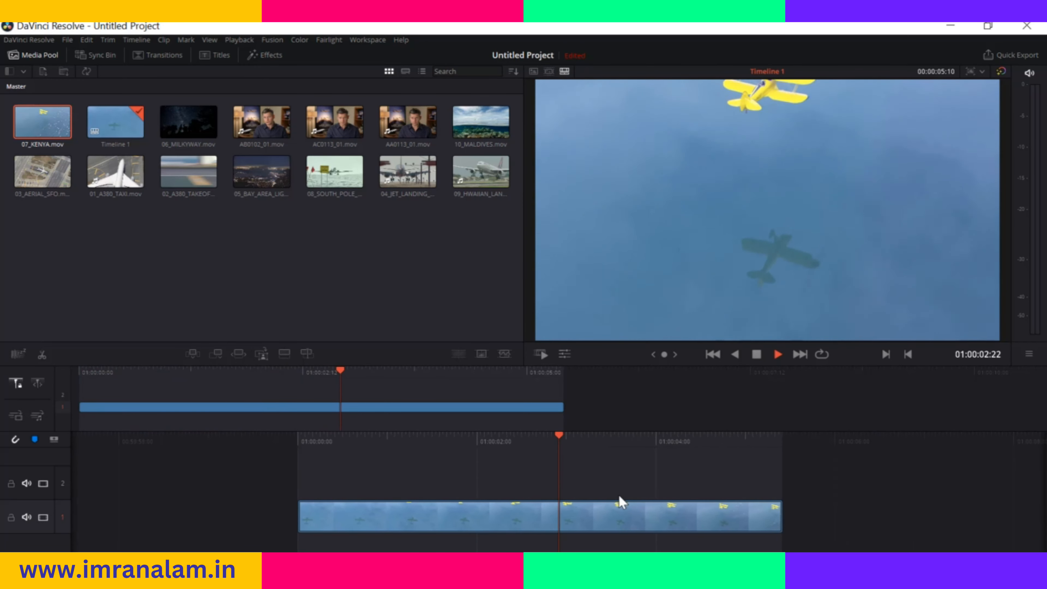
pyautogui.moveTo(570, 442); pyautogui.dragTo(907, 441)
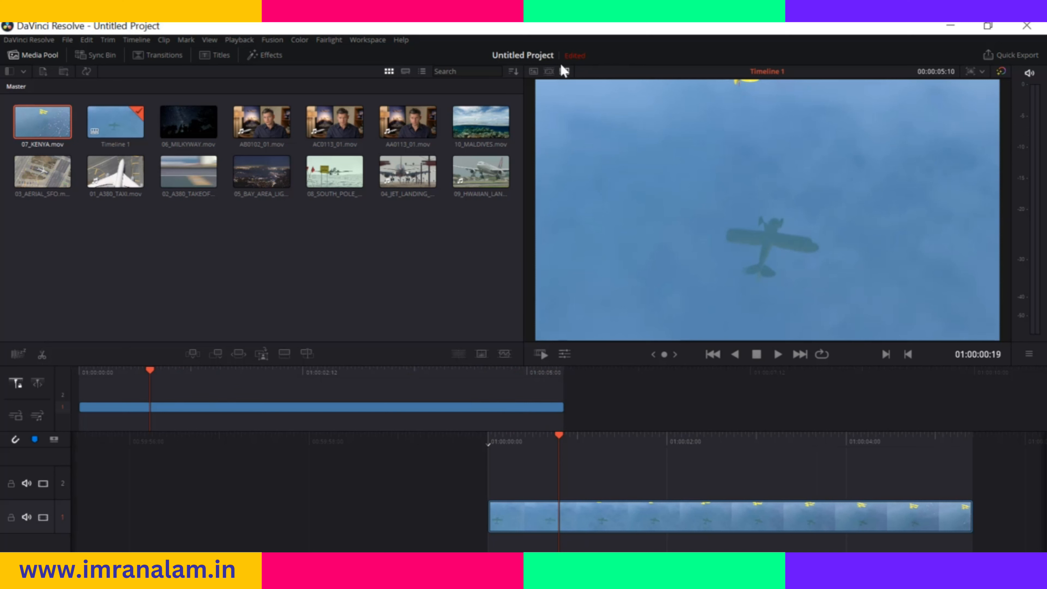
pyautogui.click(548, 71)
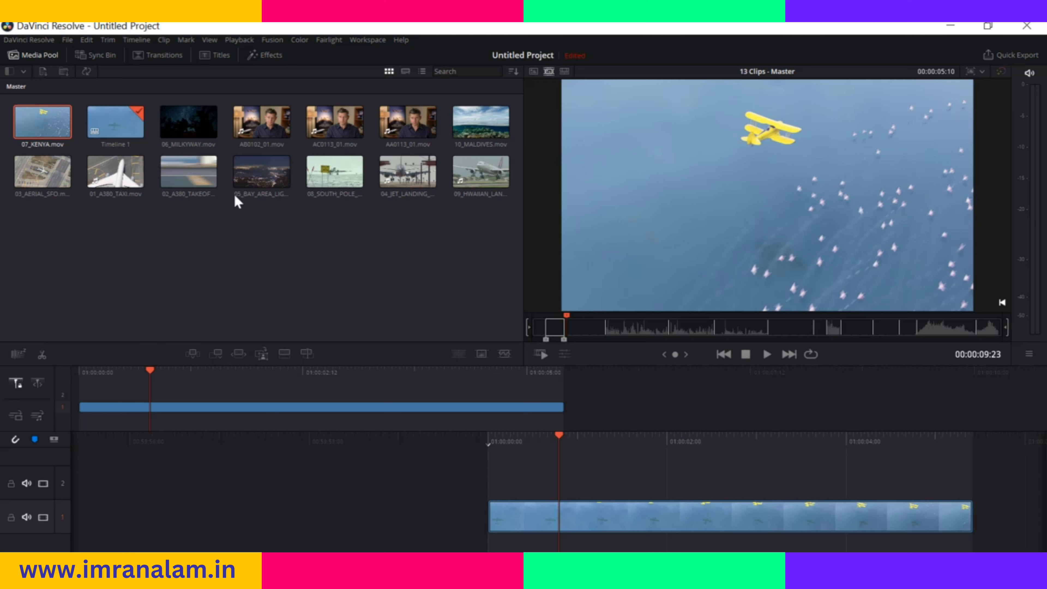
# Locate the 04_JET_LANDING_2.mov clip in the source tape, play it to 00:02:02:04 and mark the in point there
pyautogui.click(267, 175)
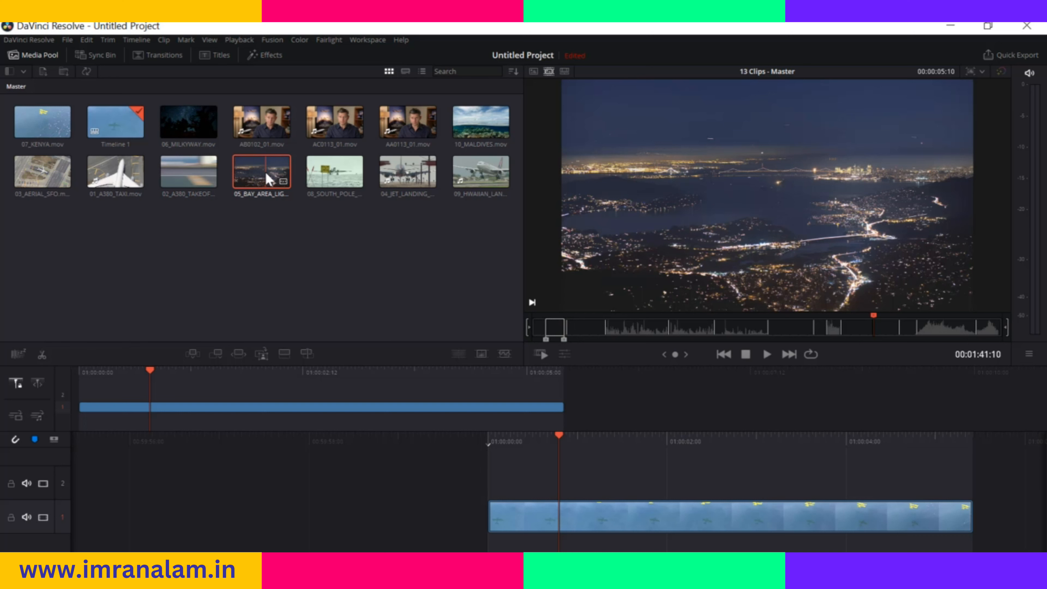
pyautogui.click(400, 169)
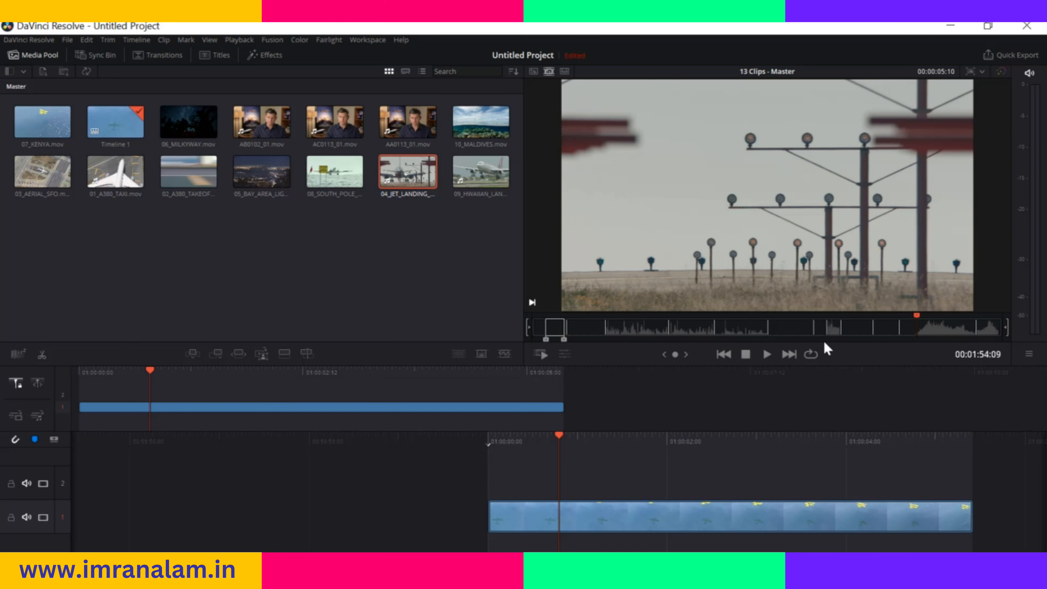
pyautogui.press('space')
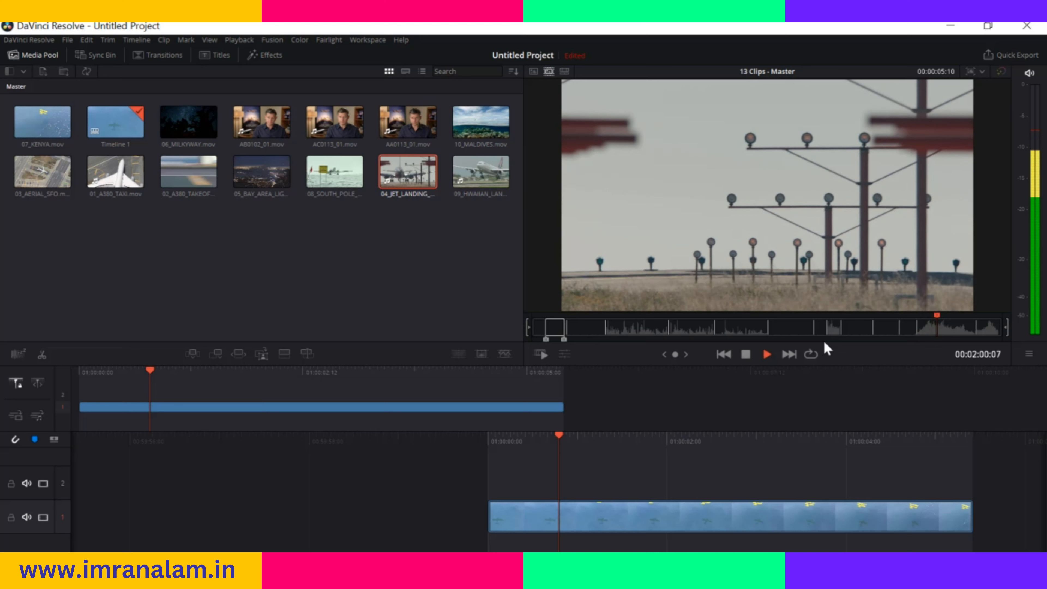
pyautogui.press('space')
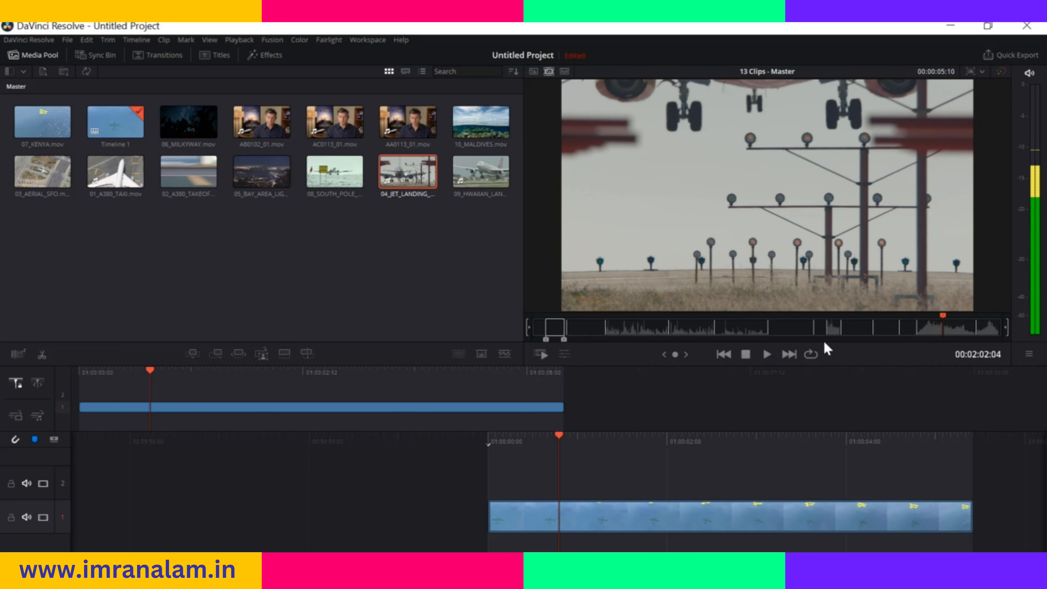
pyautogui.press('i')
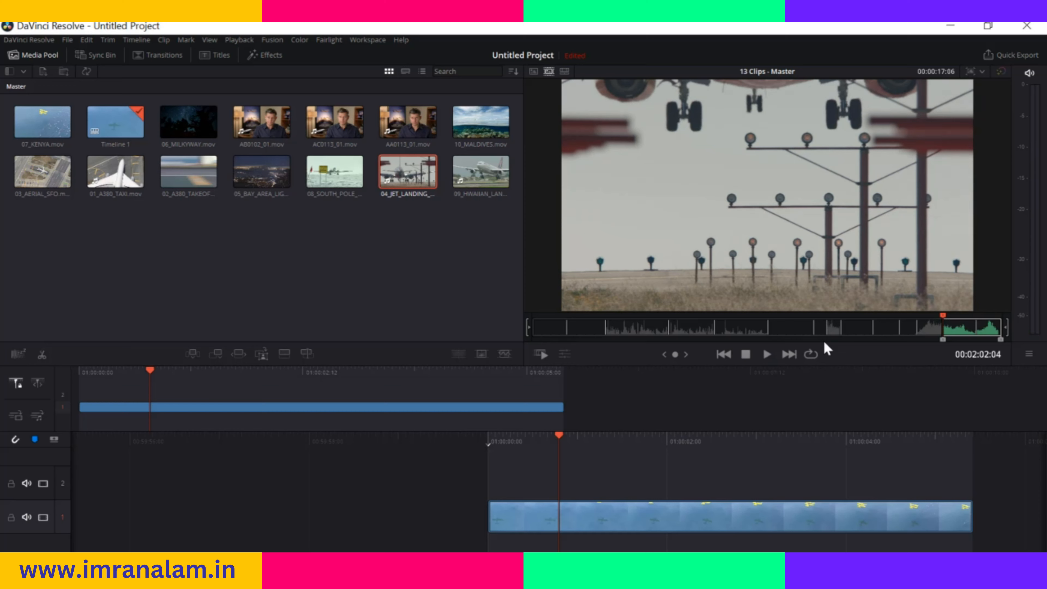
# Mark the out point at 00:02:07:22 and add the marked jet landing range to track 1 directly after the Kenya clip
pyautogui.press('space')
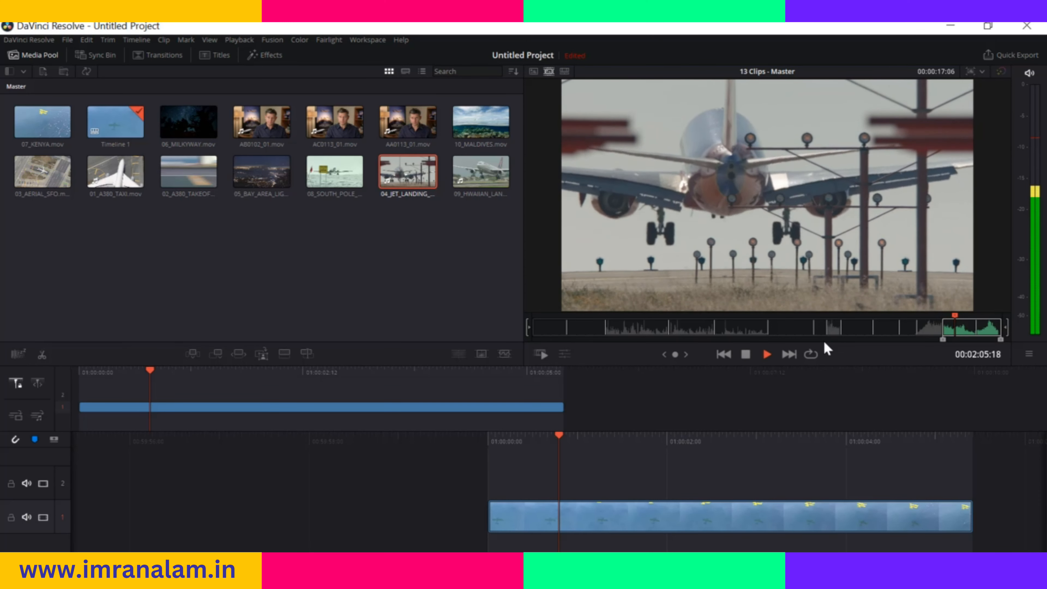
pyautogui.press('space')
pyautogui.press('o')
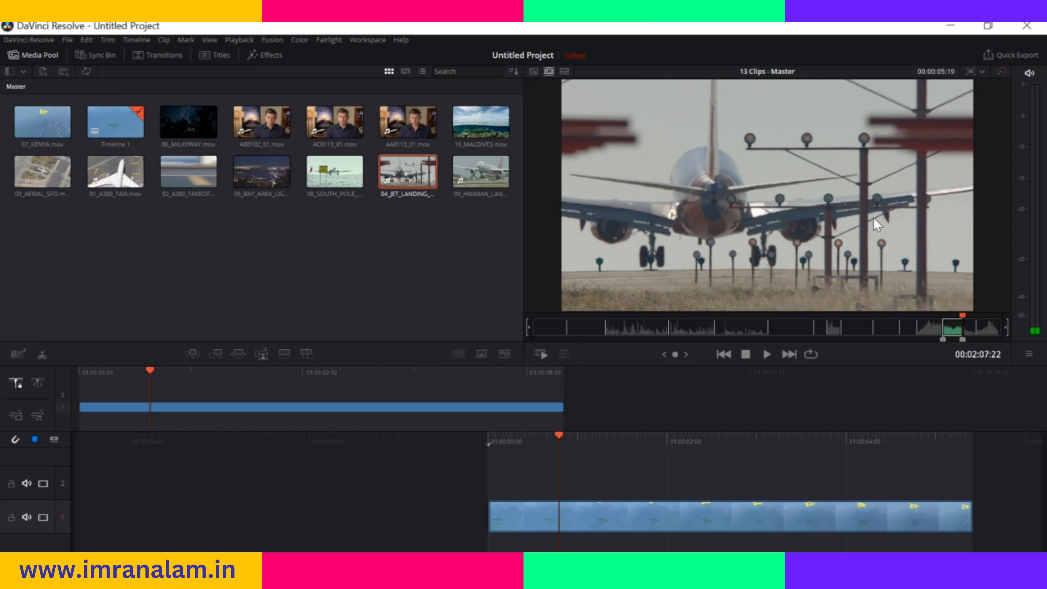
pyautogui.moveTo(828, 218); pyautogui.dragTo(1002, 478)
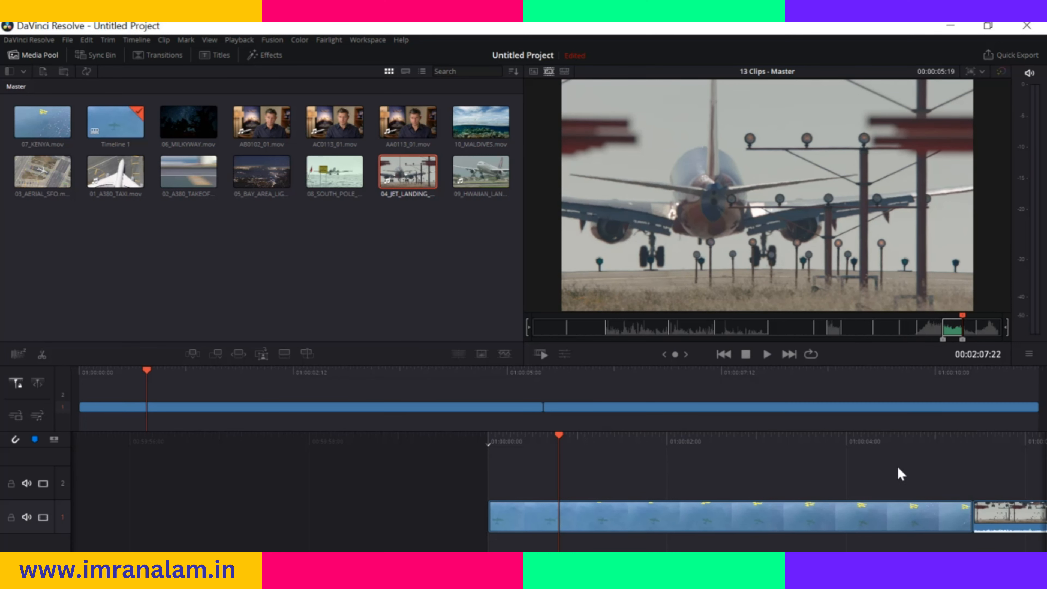
# Scrub the timeline around the cut between the two clips, stop at 01:00:03:21, and briefly show the viewer's clip tools
pyautogui.moveTo(559, 432); pyautogui.dragTo(347, 450)
pyautogui.moveTo(727, 433); pyautogui.dragTo(787, 453)
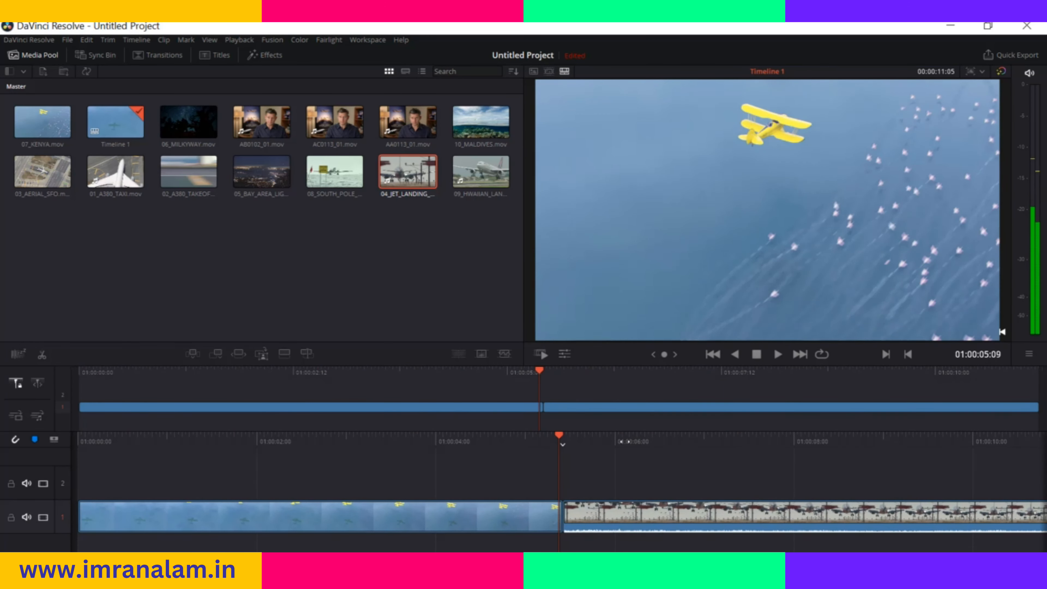
pyautogui.moveTo(625, 443); pyautogui.dragTo(567, 453)
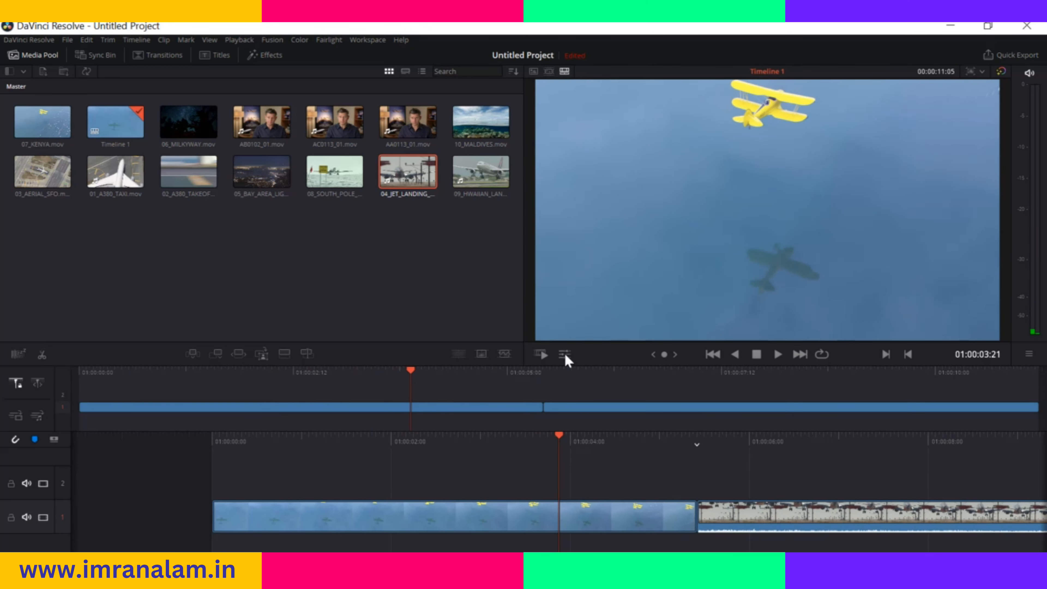
pyautogui.click(564, 354)
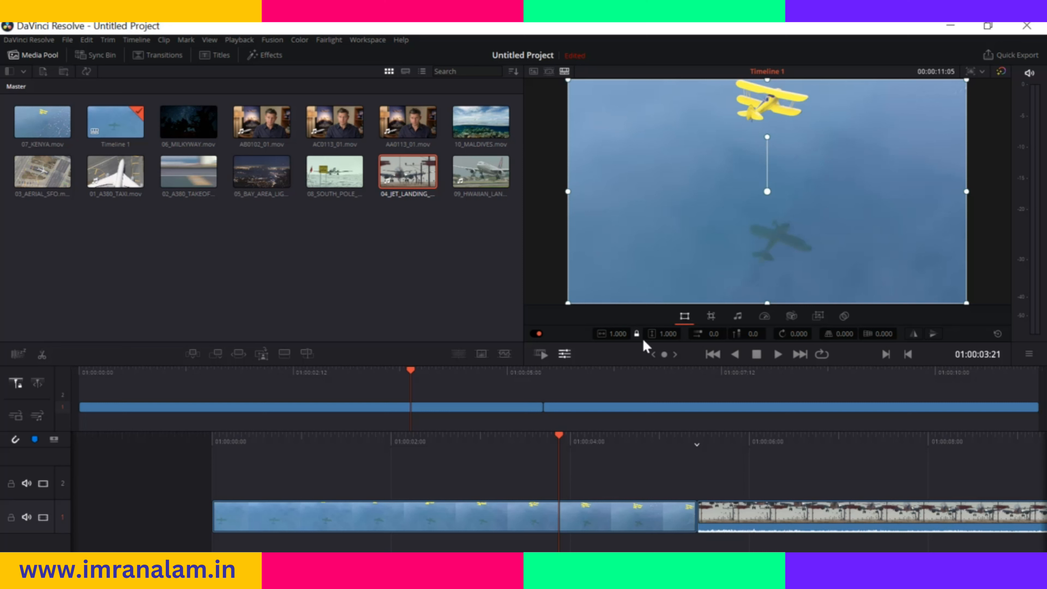
pyautogui.click(566, 355)
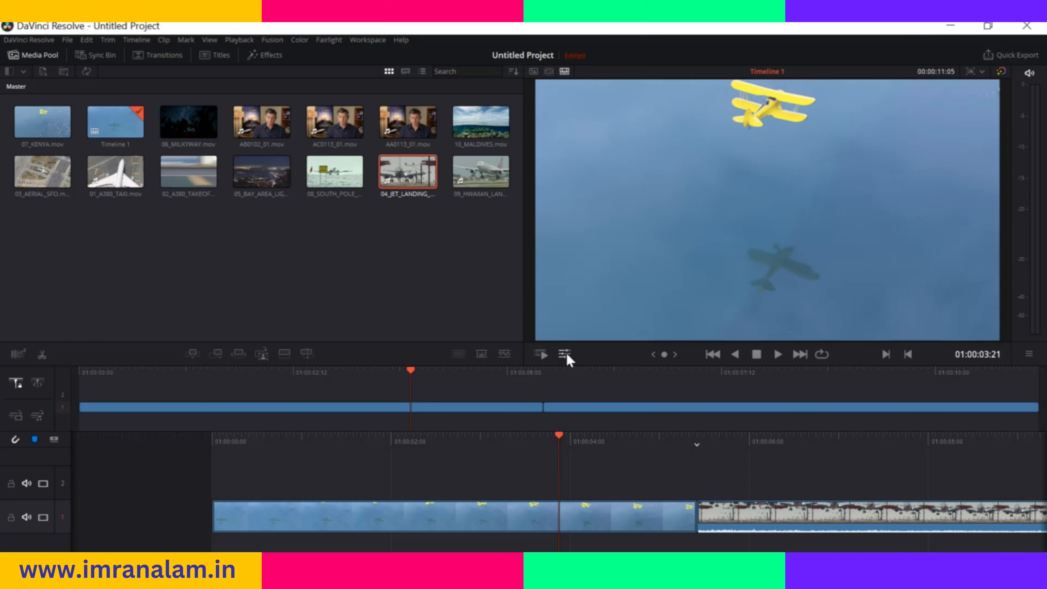
# Park the timeline playhead at 01:00:01:12 and switch to the Edit page
pyautogui.moveTo(505, 433); pyautogui.dragTo(615, 452)
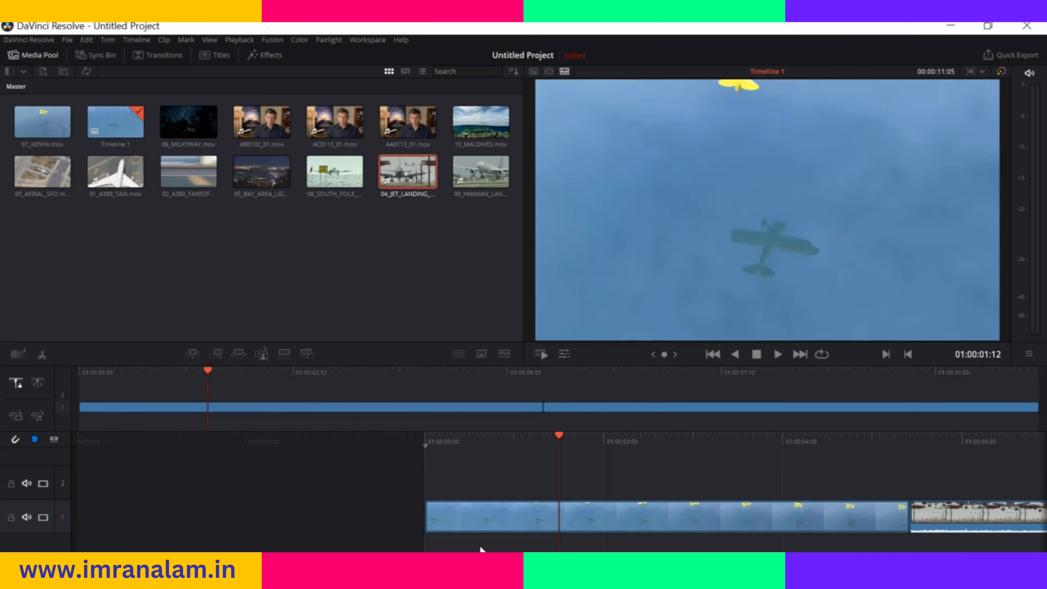
pyautogui.hotkey('shift', '4')
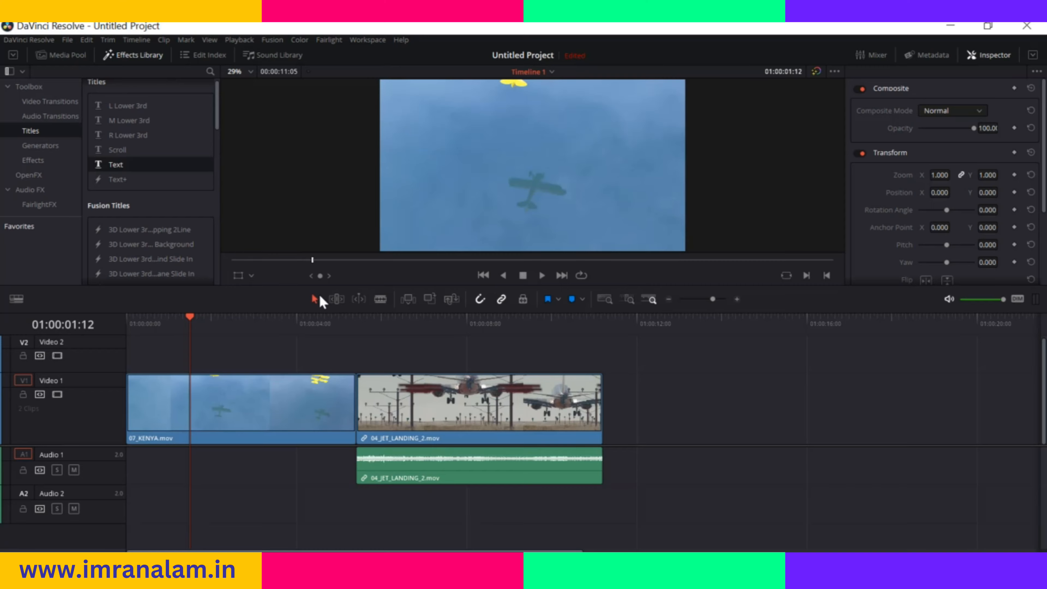